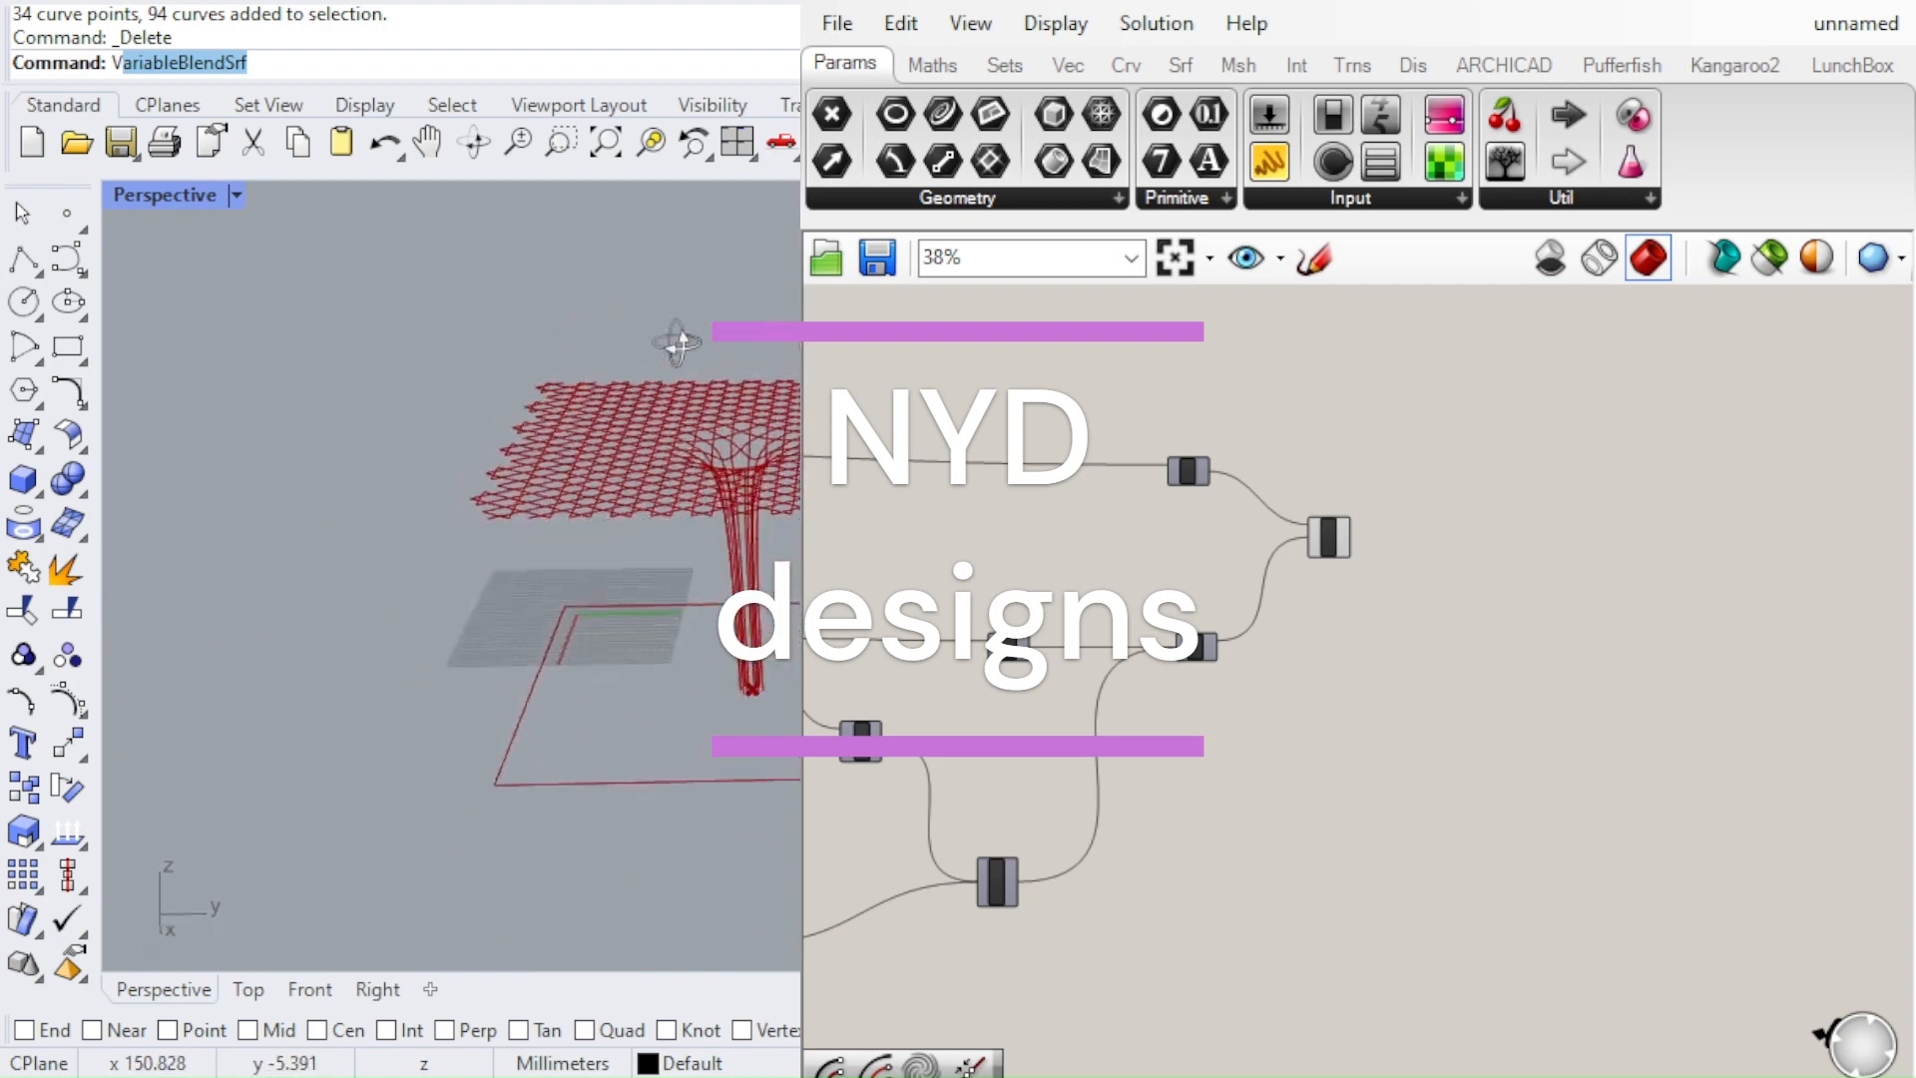
Examine the star-pattern grid canopy and its funnel-shaped column from above, the side and close up in the perspective viewport
{"action": "scroll", "coordinate": [704, 419], "scroll_direction": "up", "scroll_amount": 6}
{"action": "scroll", "coordinate": [559, 550], "scroll_direction": "down", "scroll_amount": 7}
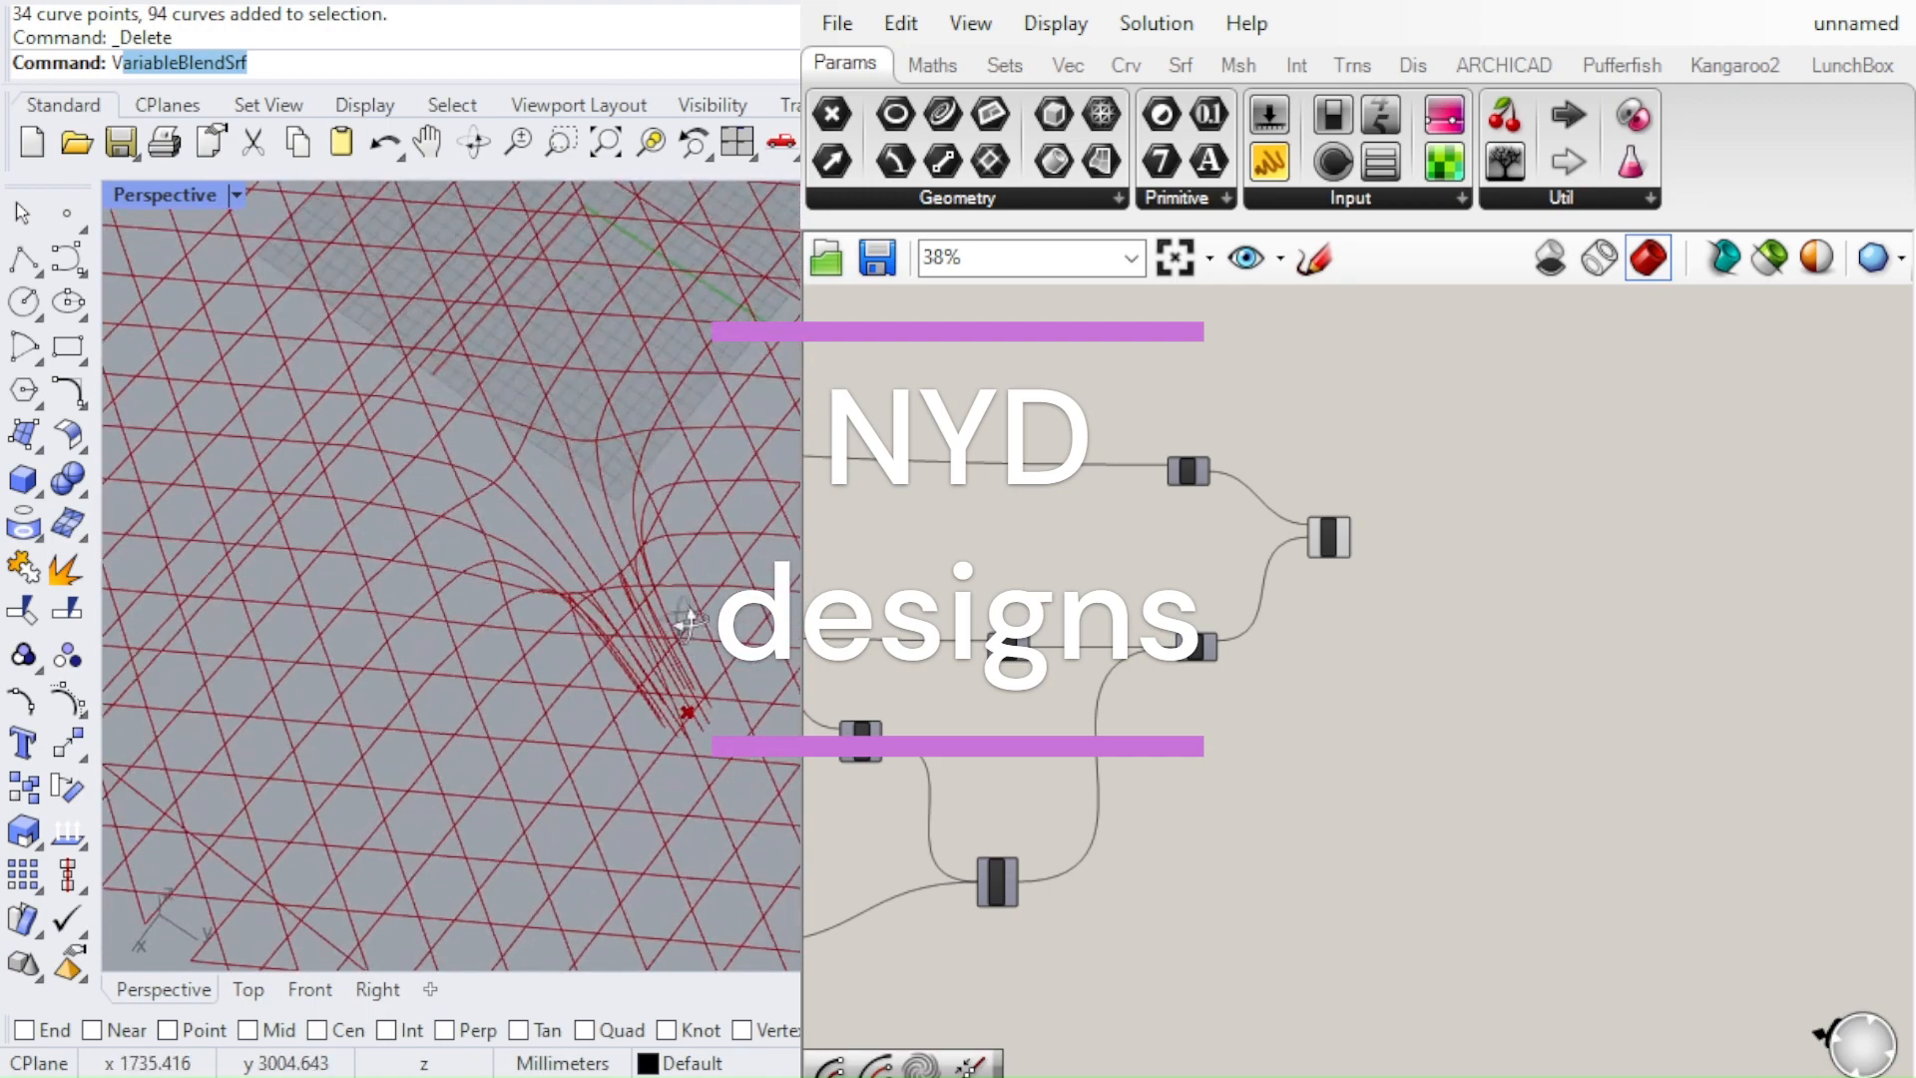
{"action": "scroll", "coordinate": [691, 518], "scroll_direction": "up", "scroll_amount": 5}
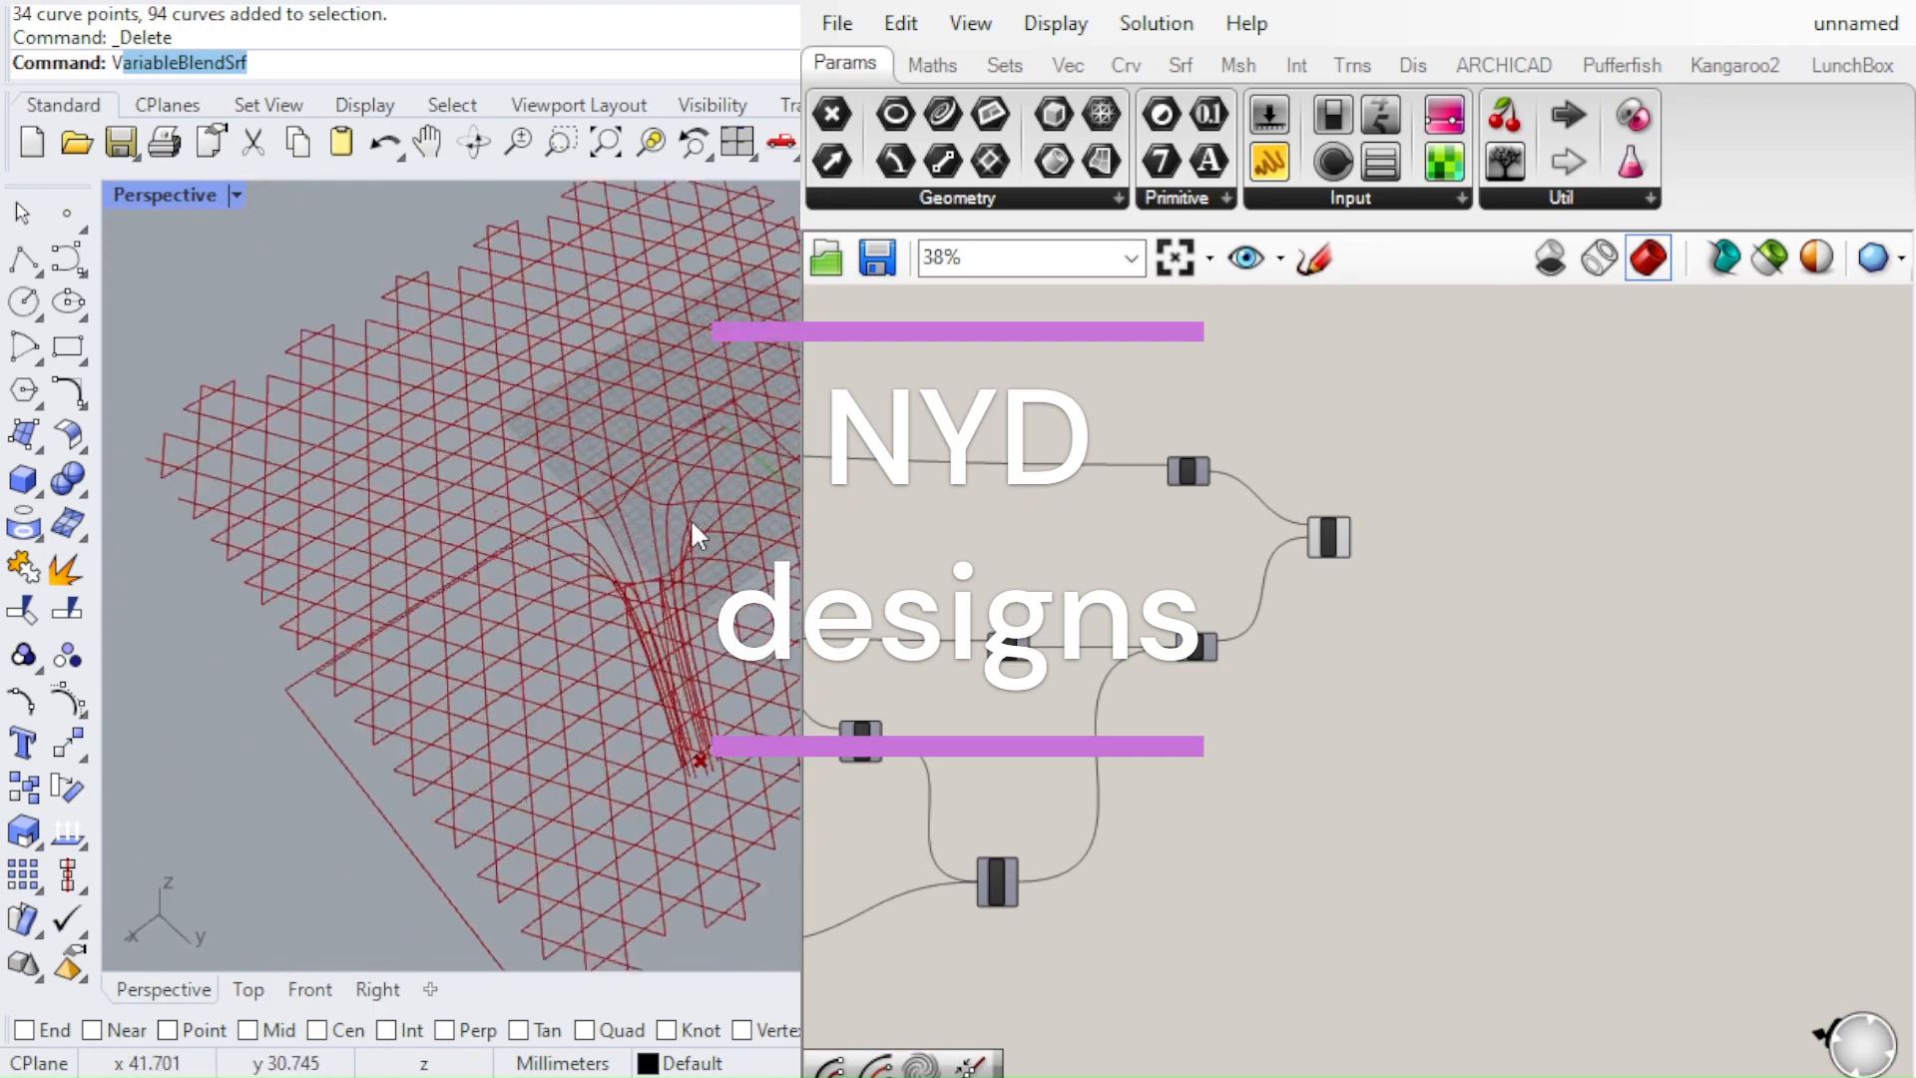
{"action": "right_click_drag", "start_coordinate": [658, 554], "coordinate": [609, 501]}
{"action": "scroll", "coordinate": [609, 501], "scroll_direction": "down", "scroll_amount": 5}
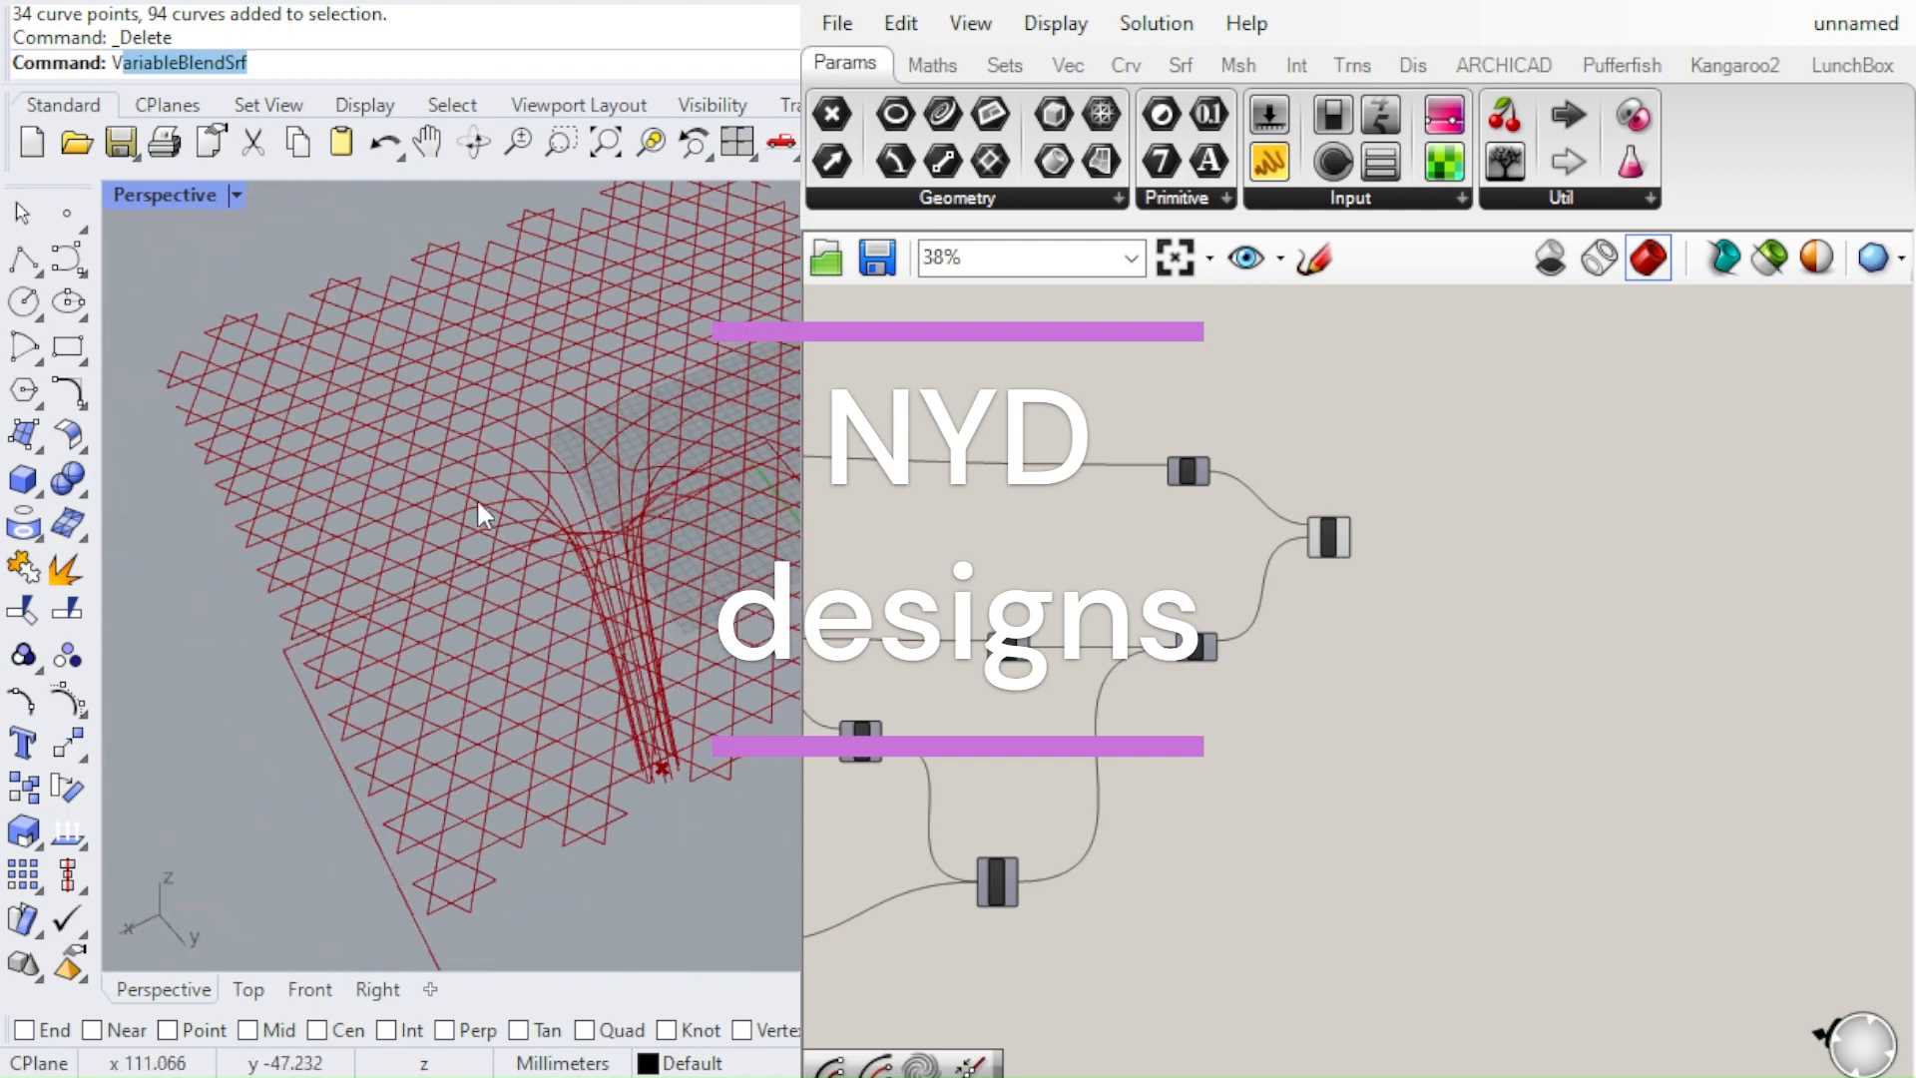
{"action": "right_click_drag", "start_coordinate": [476, 497], "coordinate": [607, 479]}
{"action": "scroll", "coordinate": [607, 479], "scroll_direction": "down", "scroll_amount": 3}
{"action": "scroll", "coordinate": [606, 478], "scroll_direction": "down", "scroll_amount": 2}
{"action": "mouse_move", "coordinate": [661, 563]}
{"action": "right_mouse_down"}
{"action": "mouse_move", "coordinate": [774, 501]}
{"action": "mouse_move", "coordinate": [768, 583]}
{"action": "mouse_move", "coordinate": [727, 406]}
{"action": "mouse_move", "coordinate": [691, 587]}
{"action": "right_mouse_up"}
{"action": "scroll", "coordinate": [766, 586], "scroll_direction": "up", "scroll_amount": 8}
{"action": "scroll", "coordinate": [691, 586], "scroll_direction": "down", "scroll_amount": 8}
{"action": "right_click_drag", "start_coordinate": [635, 419], "coordinate": [544, 568]}
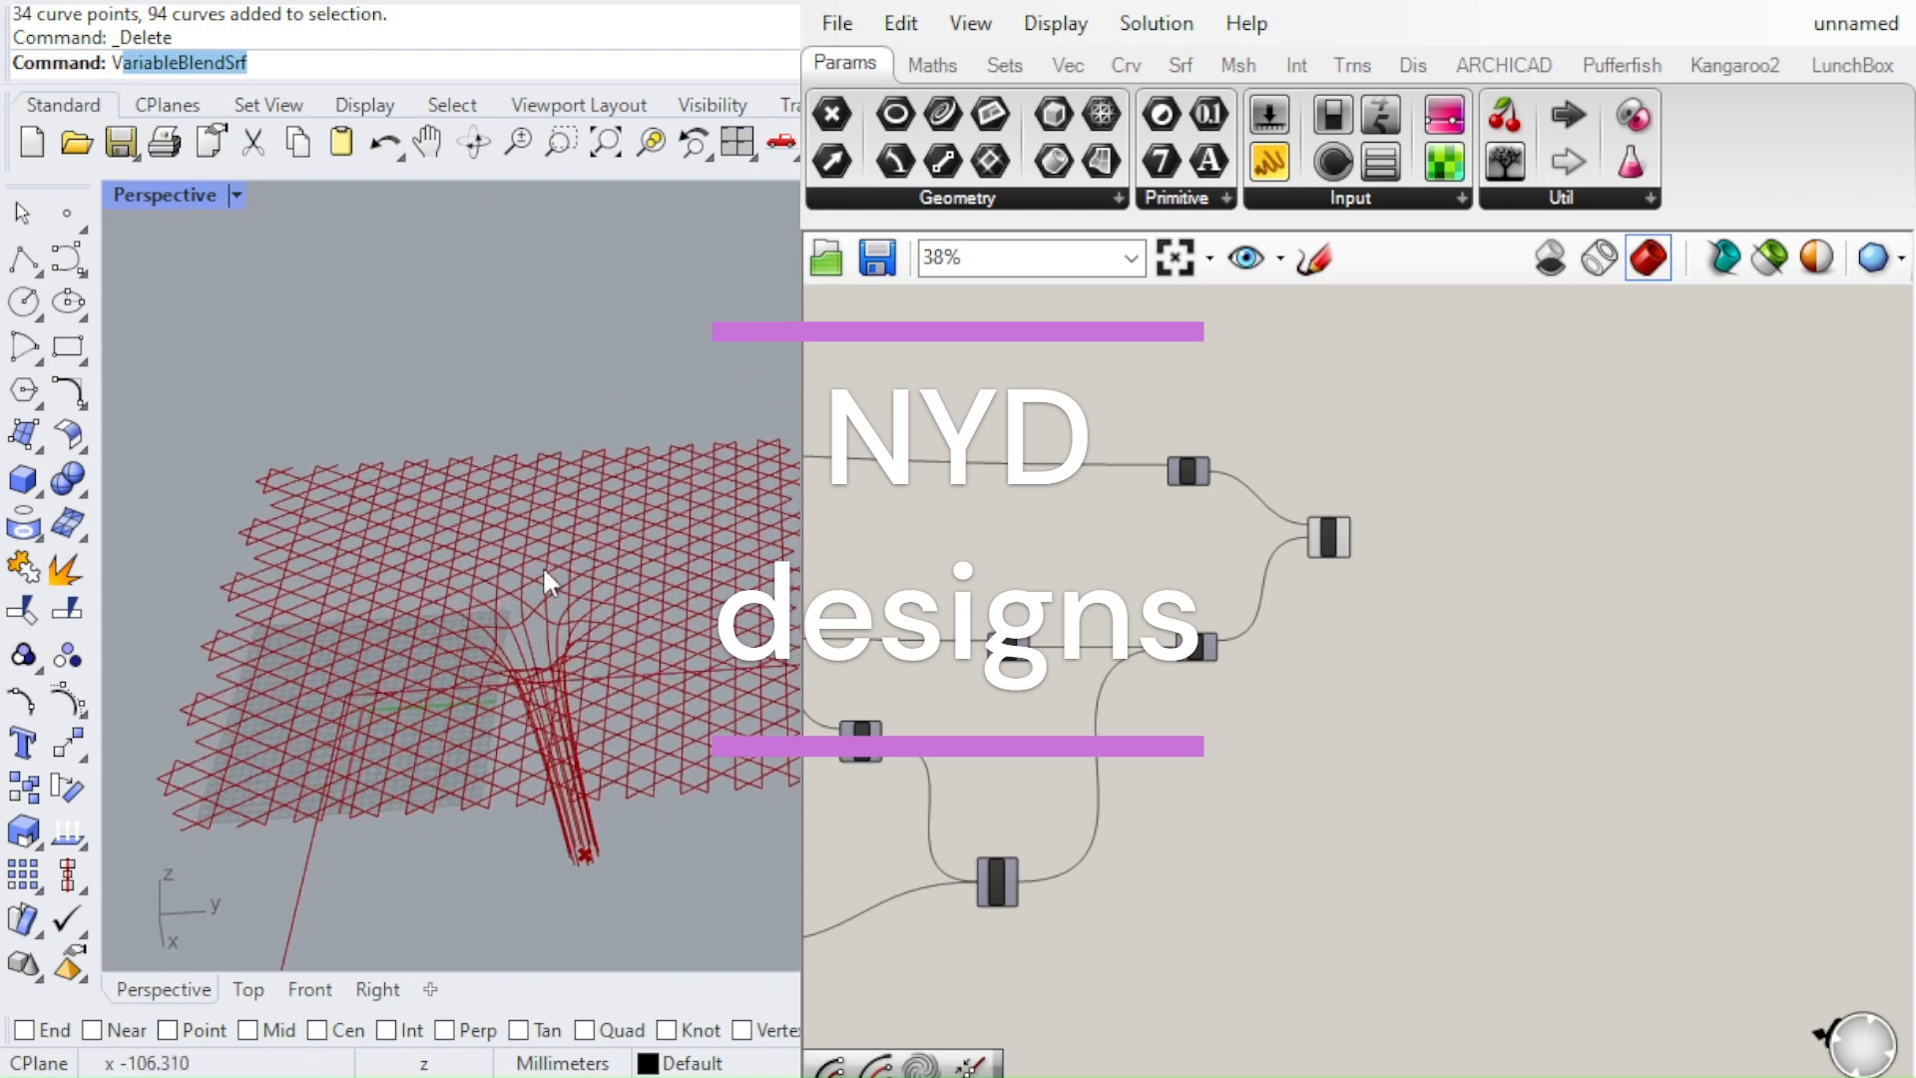
{"action": "scroll", "coordinate": [721, 548], "scroll_direction": "down", "scroll_amount": 8}
{"action": "scroll", "coordinate": [720, 551], "scroll_direction": "up", "scroll_amount": 9}
{"action": "right_click_drag", "start_coordinate": [744, 584], "coordinate": [711, 439]}
{"action": "scroll", "coordinate": [710, 439], "scroll_direction": "up", "scroll_amount": 8}
{"action": "scroll", "coordinate": [714, 441], "scroll_direction": "down", "scroll_amount": 8}
{"action": "scroll", "coordinate": [648, 547], "scroll_direction": "up", "scroll_amount": 6}
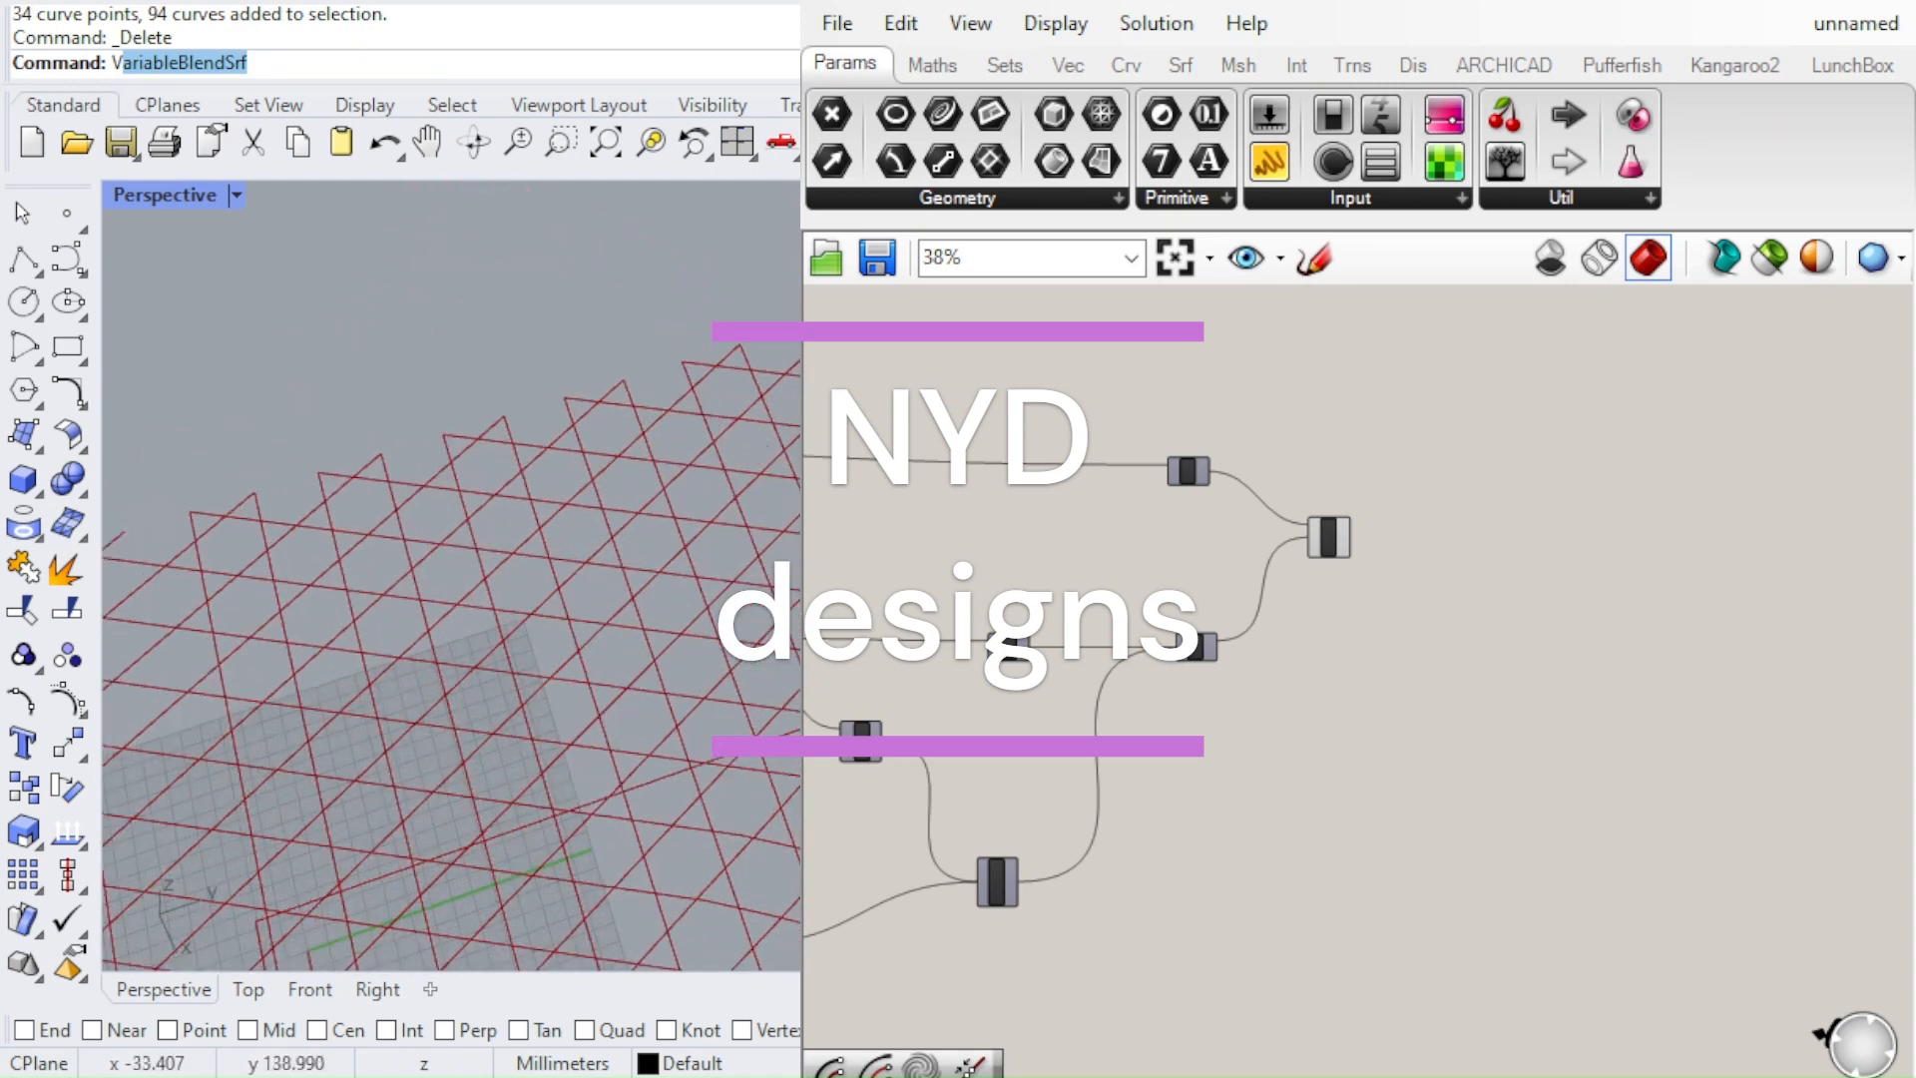
{"action": "right_click_drag", "start_coordinate": [530, 526], "coordinate": [652, 605]}
{"action": "right_click_drag", "start_coordinate": [696, 501], "coordinate": [664, 620]}
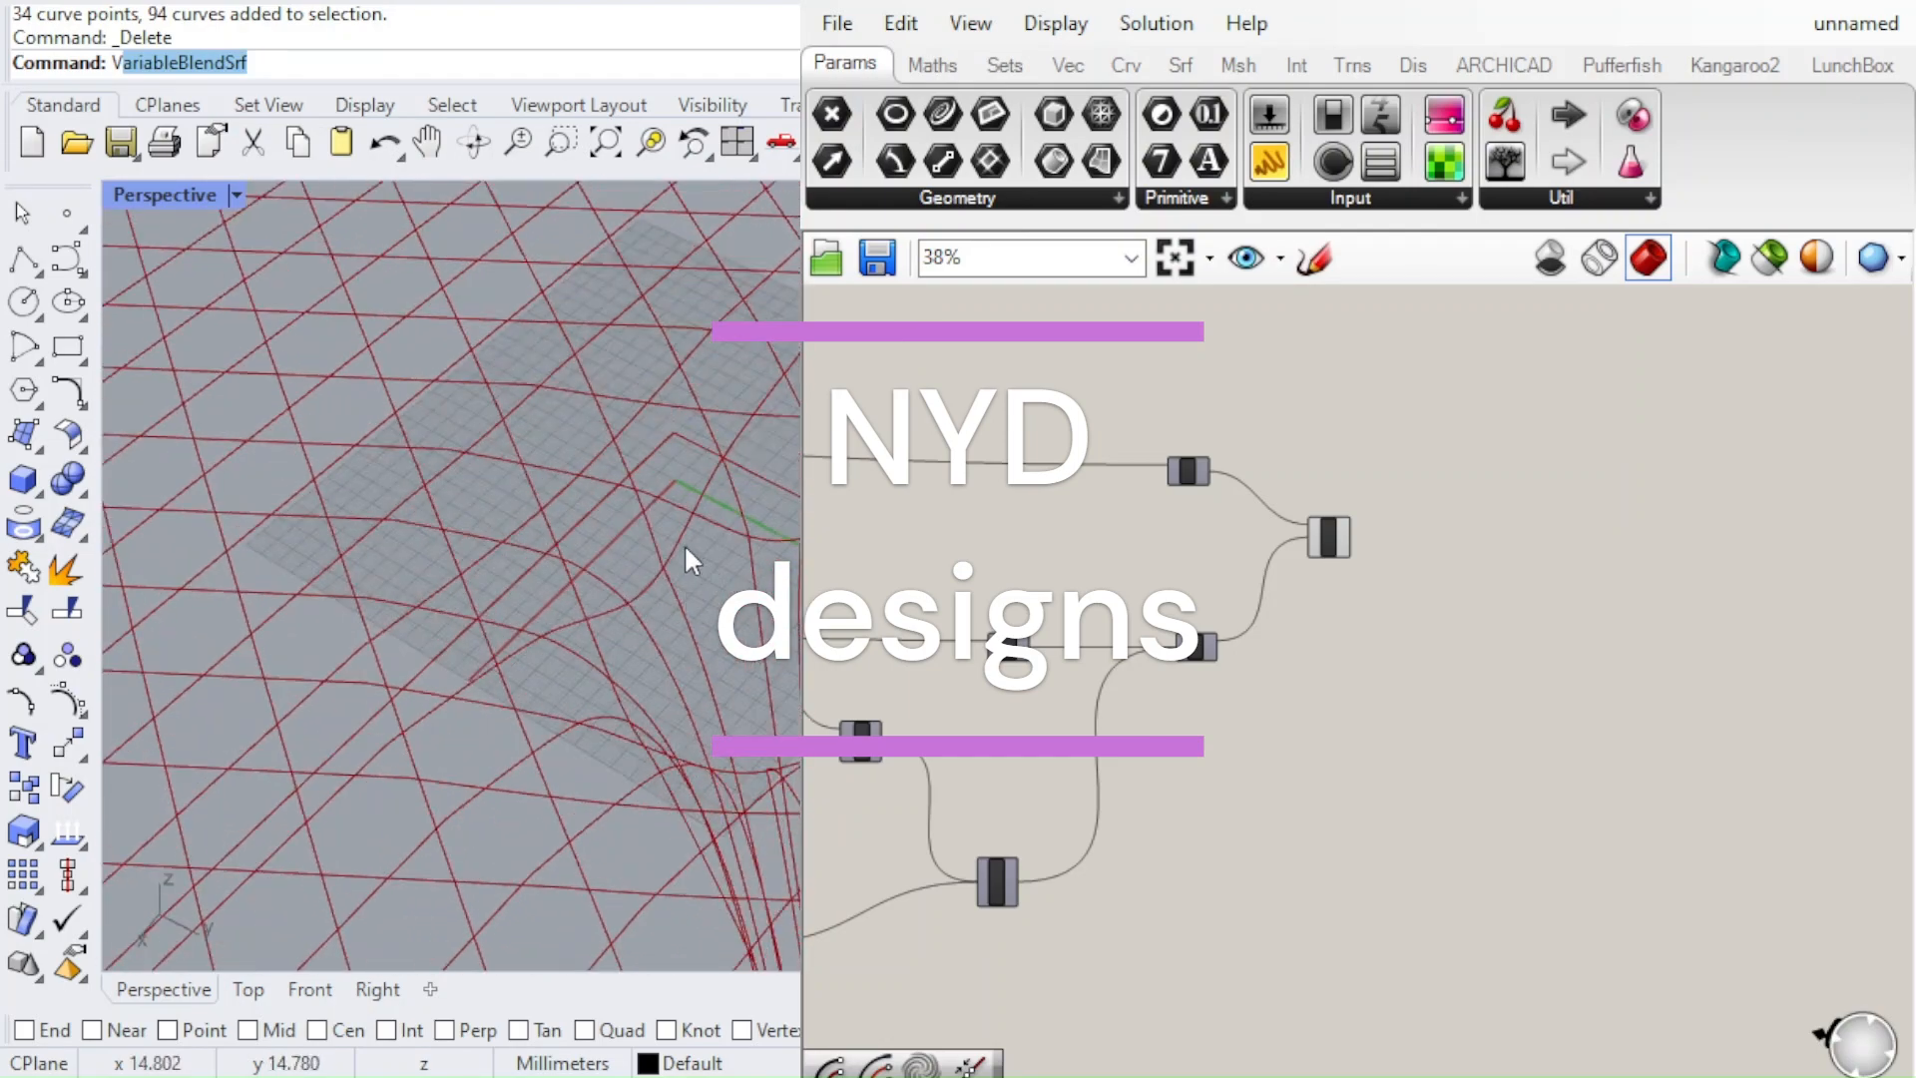
{"action": "right_click_drag", "start_coordinate": [687, 551], "coordinate": [766, 850]}
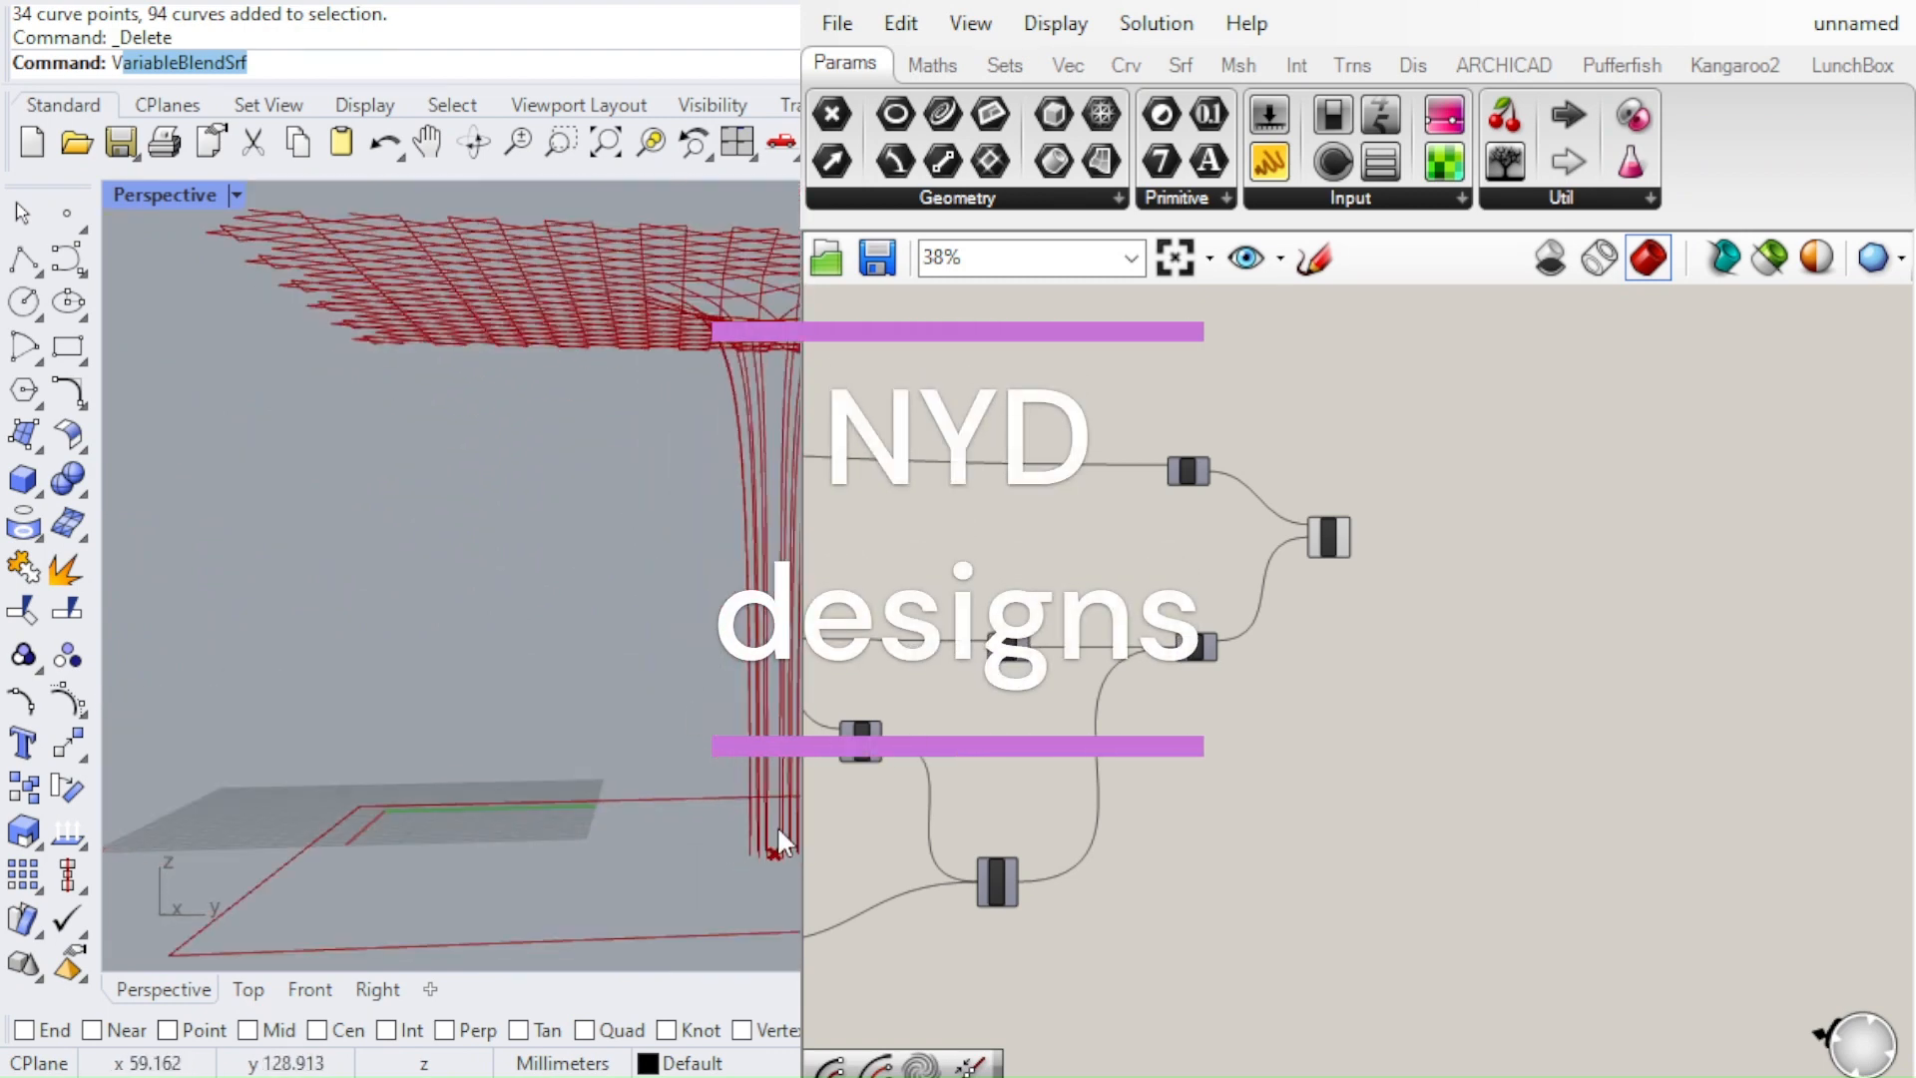
{"action": "right_click_drag", "start_coordinate": [776, 764], "coordinate": [778, 703]}
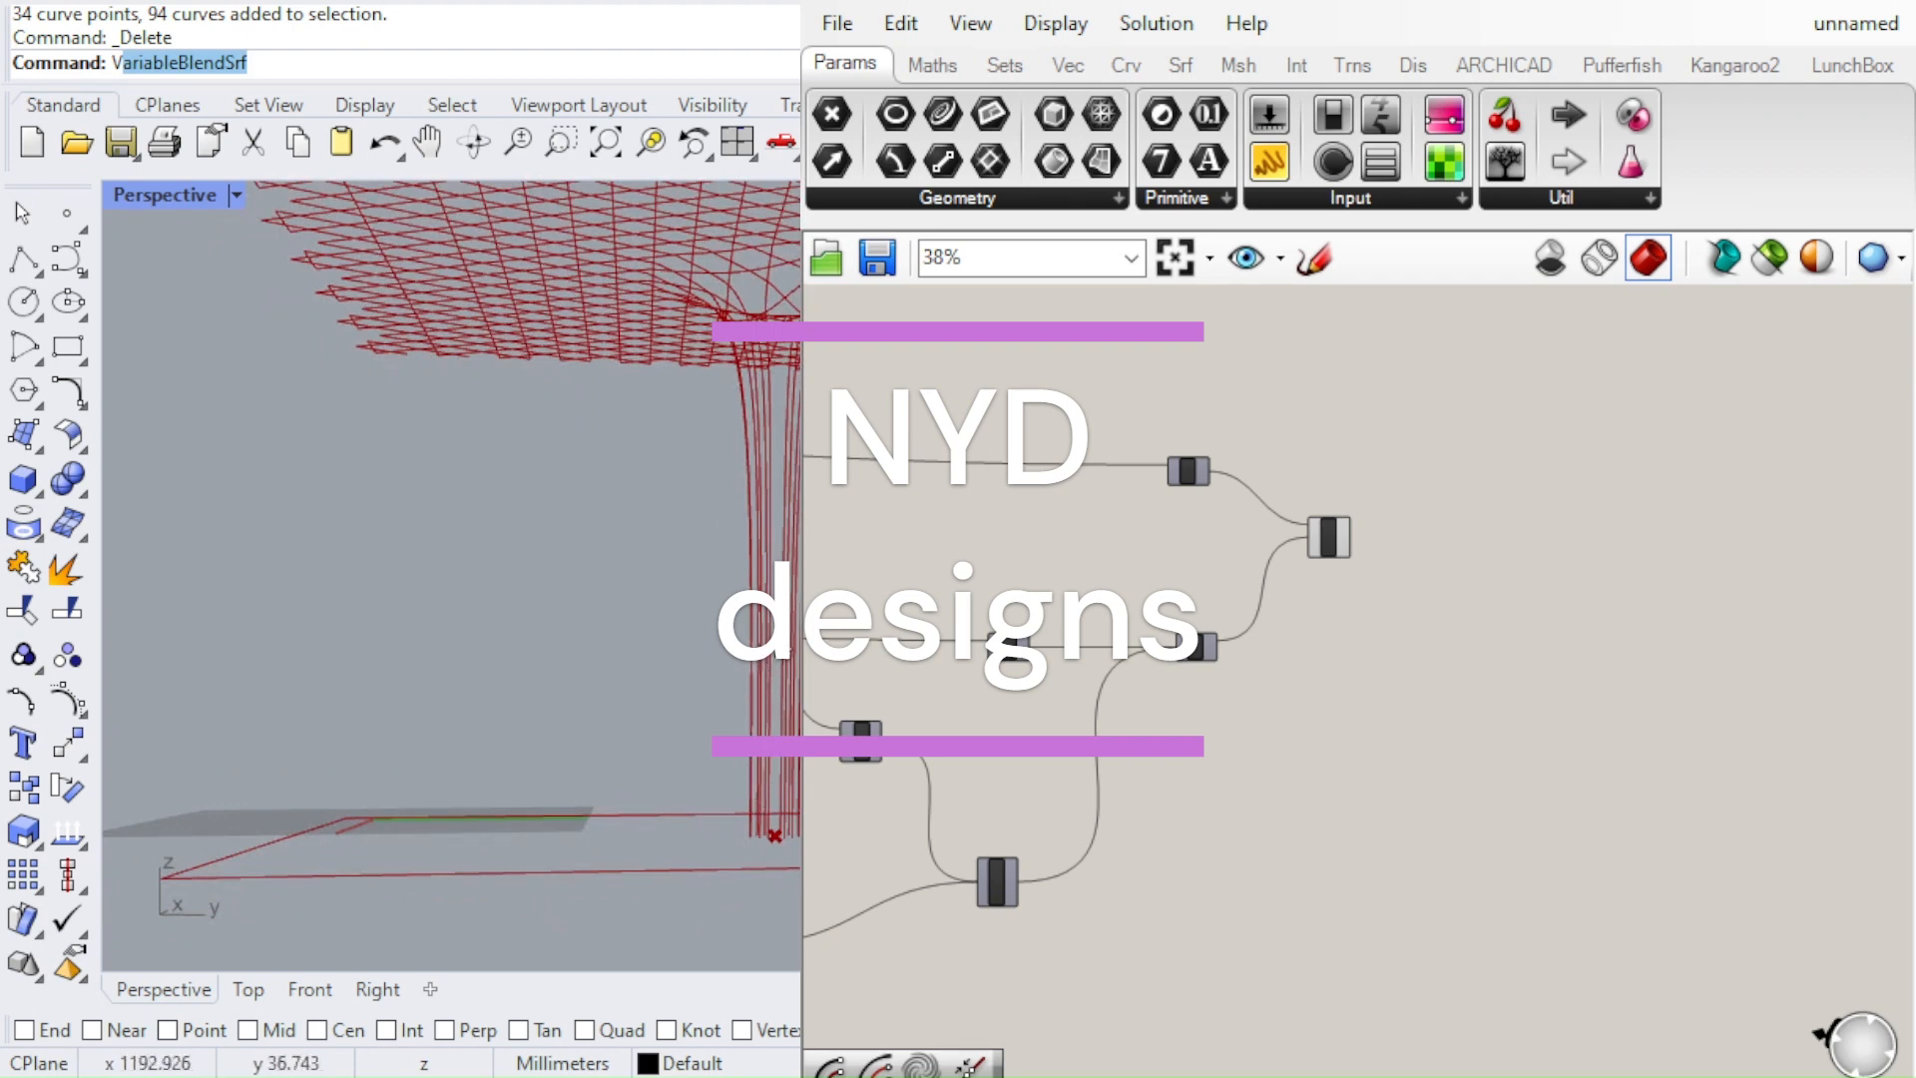
{"action": "right_click_drag", "start_coordinate": [796, 489], "coordinate": [773, 793]}
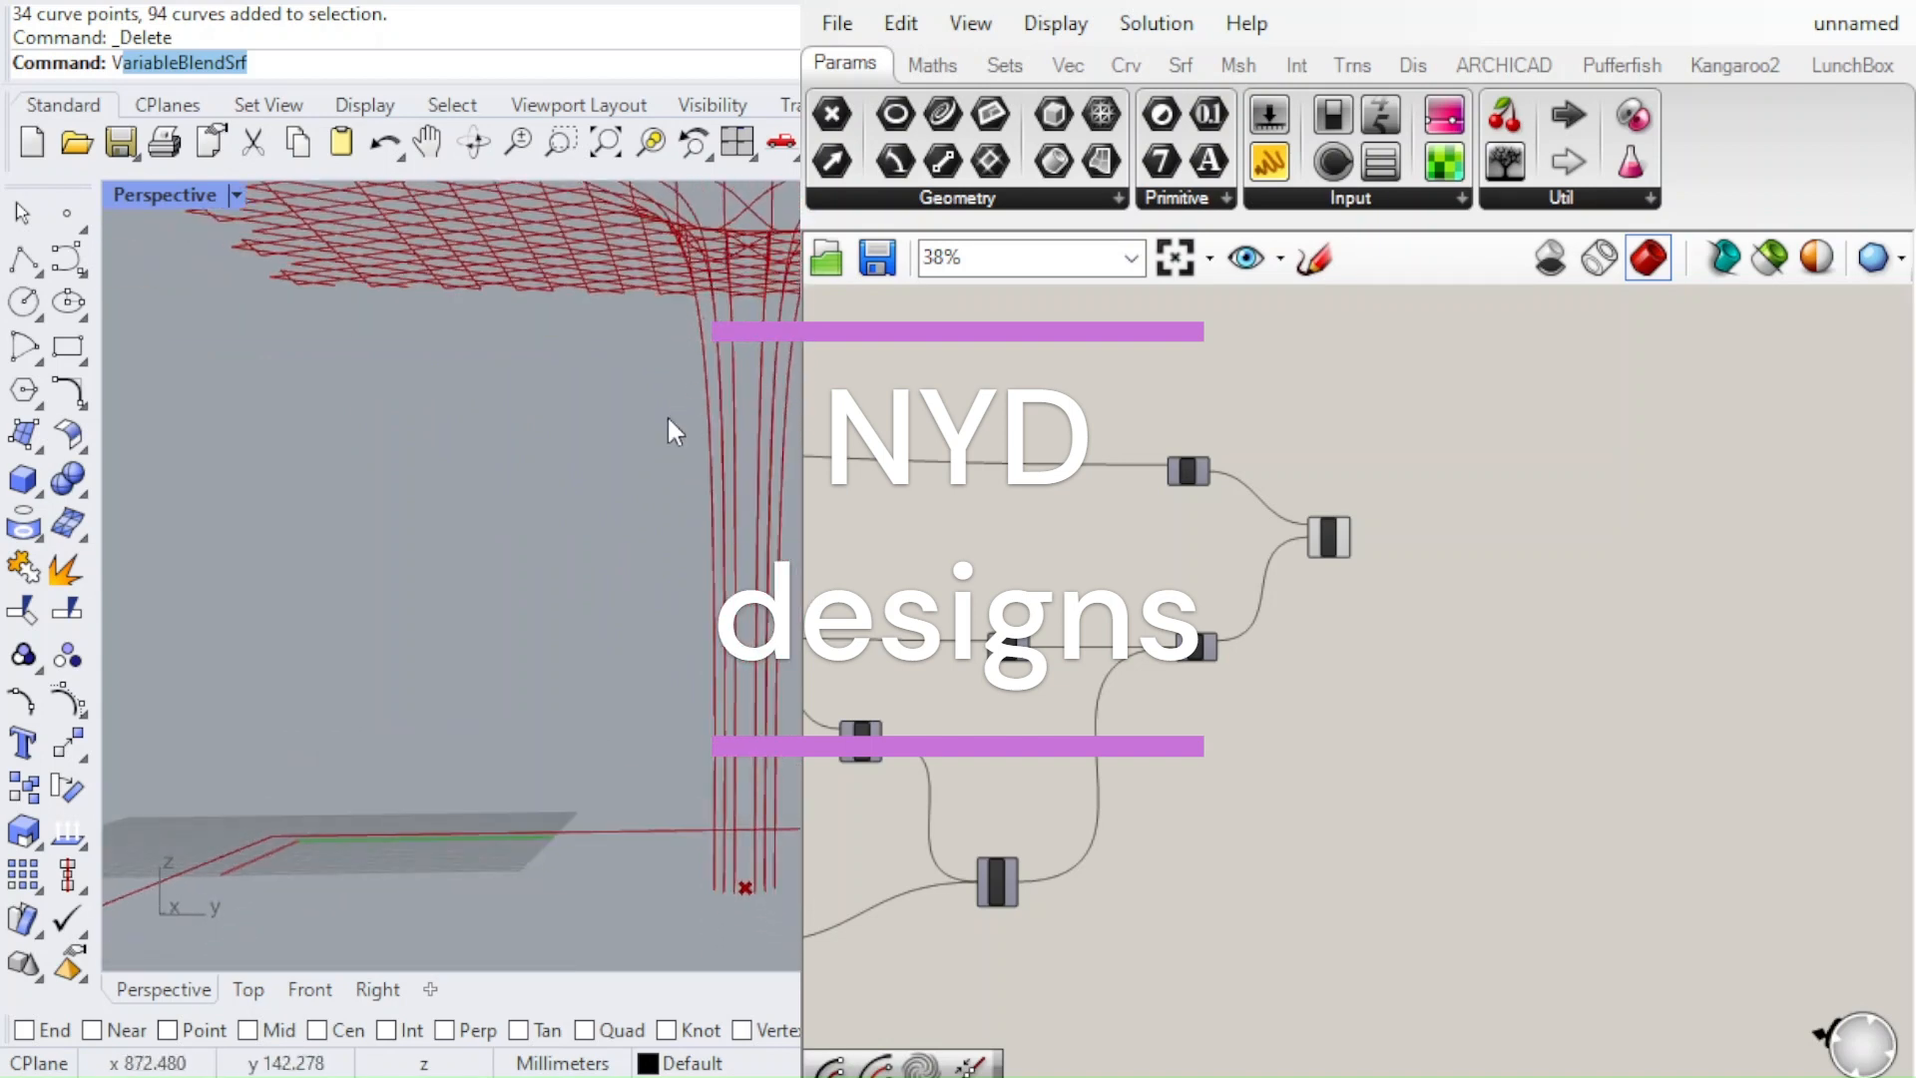
{"action": "right_click_drag", "start_coordinate": [667, 415], "coordinate": [524, 662]}
{"action": "scroll", "coordinate": [525, 663], "scroll_direction": "down", "scroll_amount": 4}
{"action": "scroll", "coordinate": [602, 613], "scroll_direction": "up", "scroll_amount": 4}
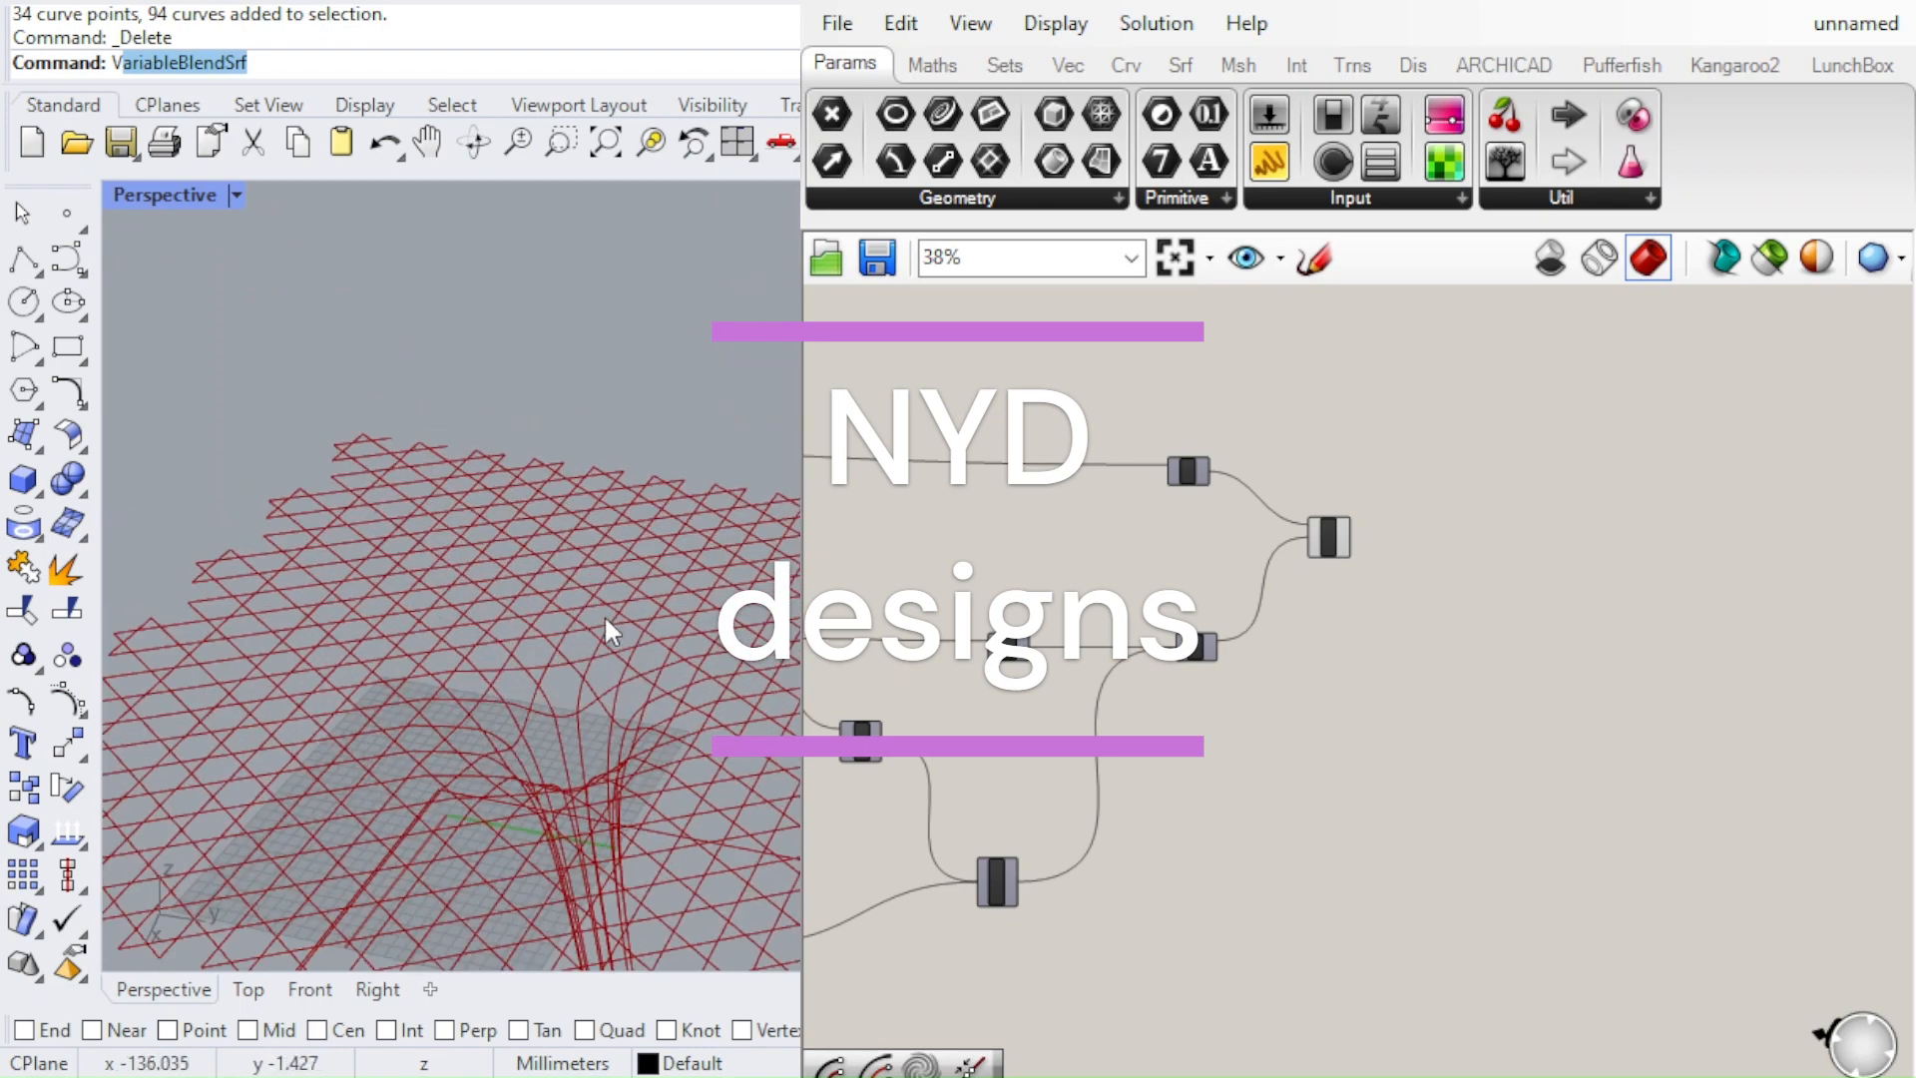
{"action": "right_click_drag", "start_coordinate": [602, 614], "coordinate": [739, 469]}
{"action": "scroll", "coordinate": [603, 563], "scroll_direction": "up", "scroll_amount": 5}
{"action": "scroll", "coordinate": [739, 569], "scroll_direction": "down", "scroll_amount": 8}
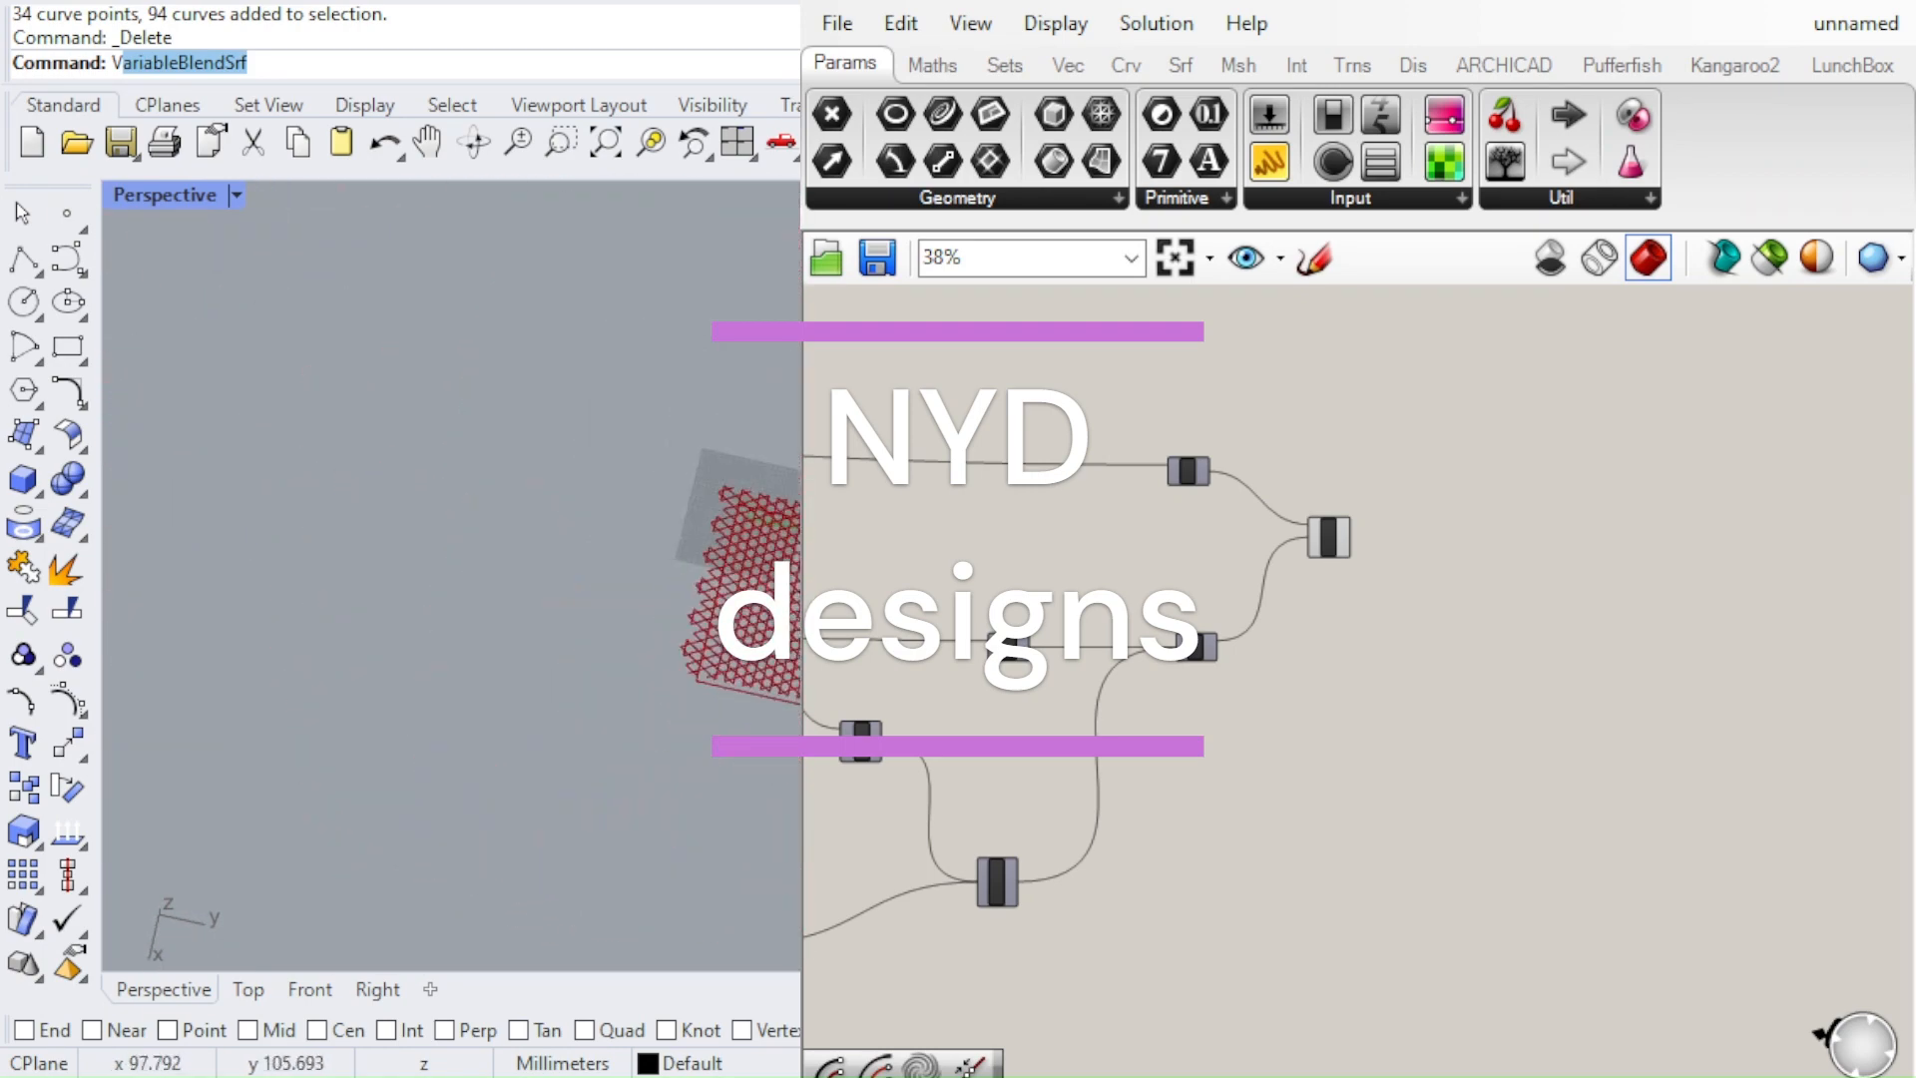
{"action": "right_click_drag", "start_coordinate": [721, 639], "coordinate": [727, 492]}
{"action": "scroll", "coordinate": [780, 623], "scroll_direction": "up", "scroll_amount": 7}
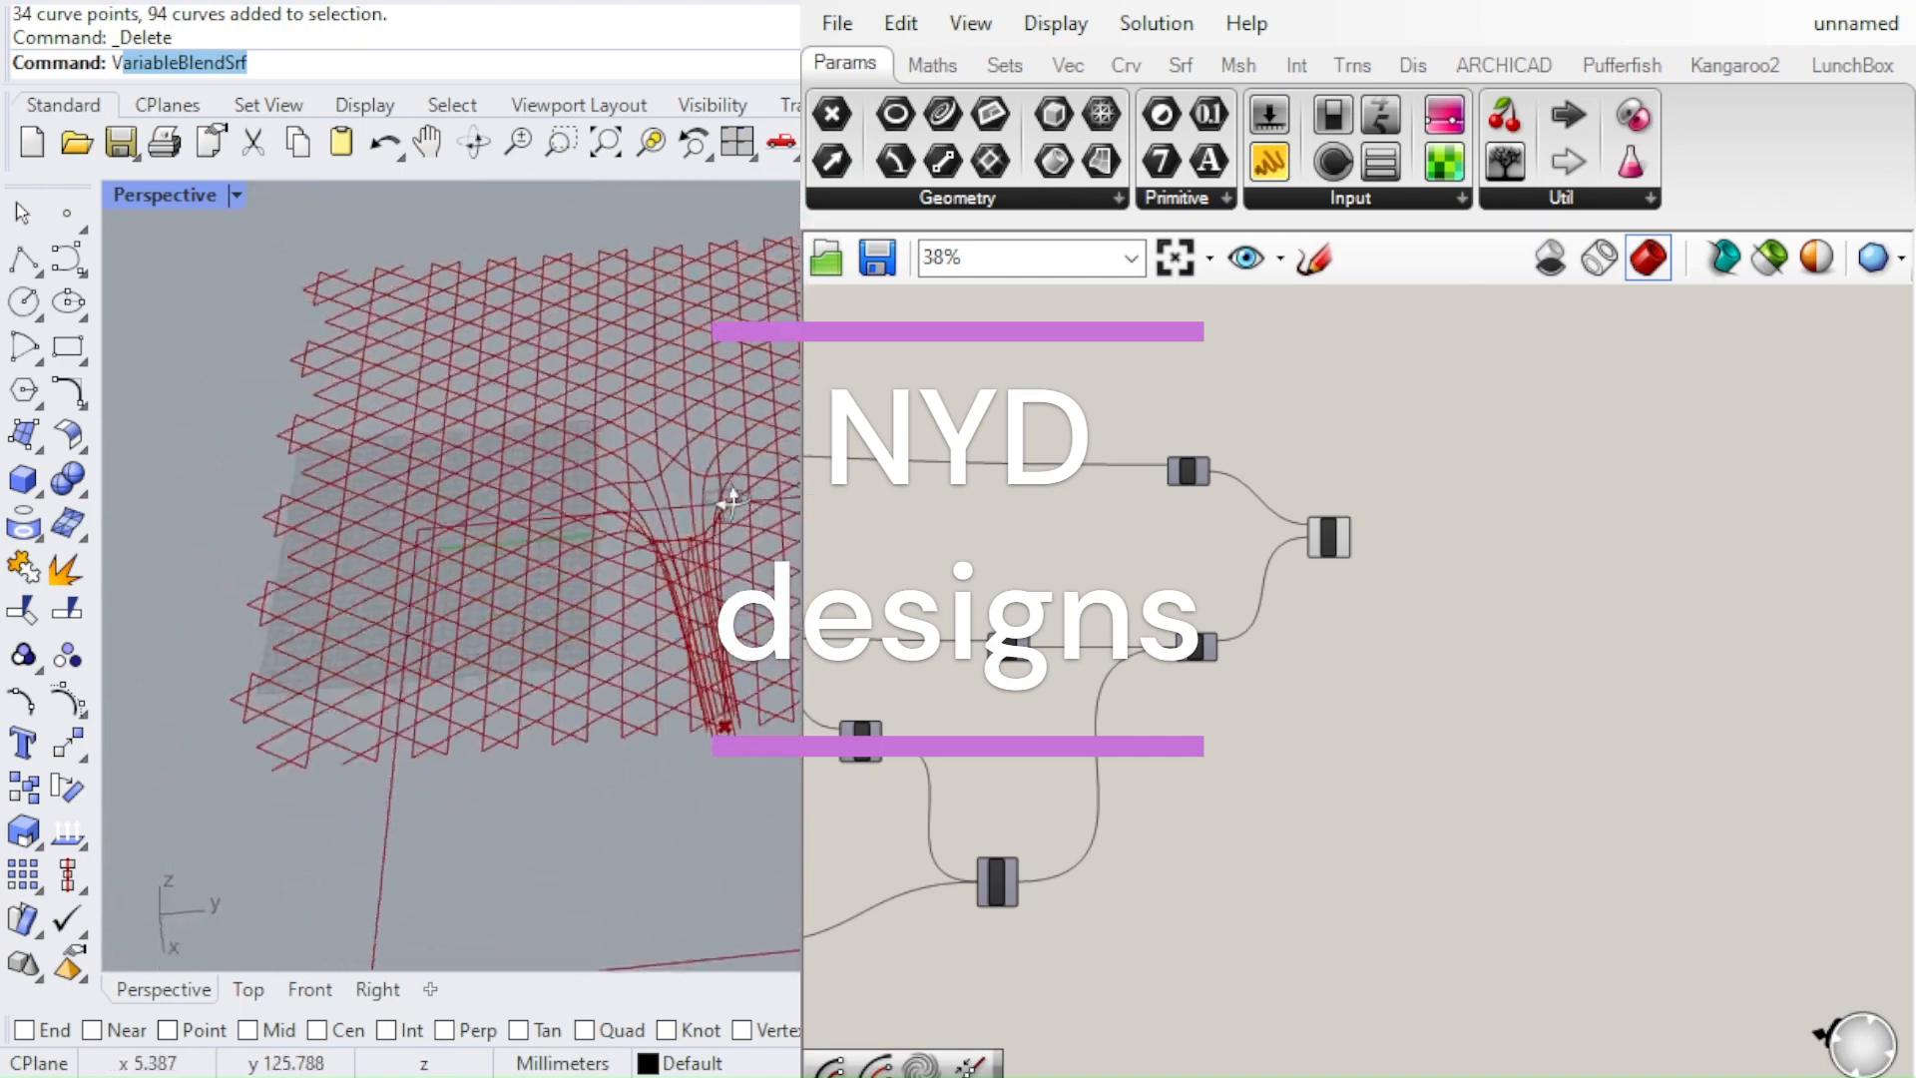
{"action": "scroll", "coordinate": [591, 579], "scroll_direction": "up", "scroll_amount": 6}
{"action": "right_click_drag", "start_coordinate": [462, 605], "coordinate": [601, 521]}
{"action": "scroll", "coordinate": [739, 573], "scroll_direction": "down", "scroll_amount": 6}
{"action": "scroll", "coordinate": [614, 518], "scroll_direction": "down", "scroll_amount": 9}
{"action": "scroll", "coordinate": [638, 517], "scroll_direction": "up", "scroll_amount": 5}
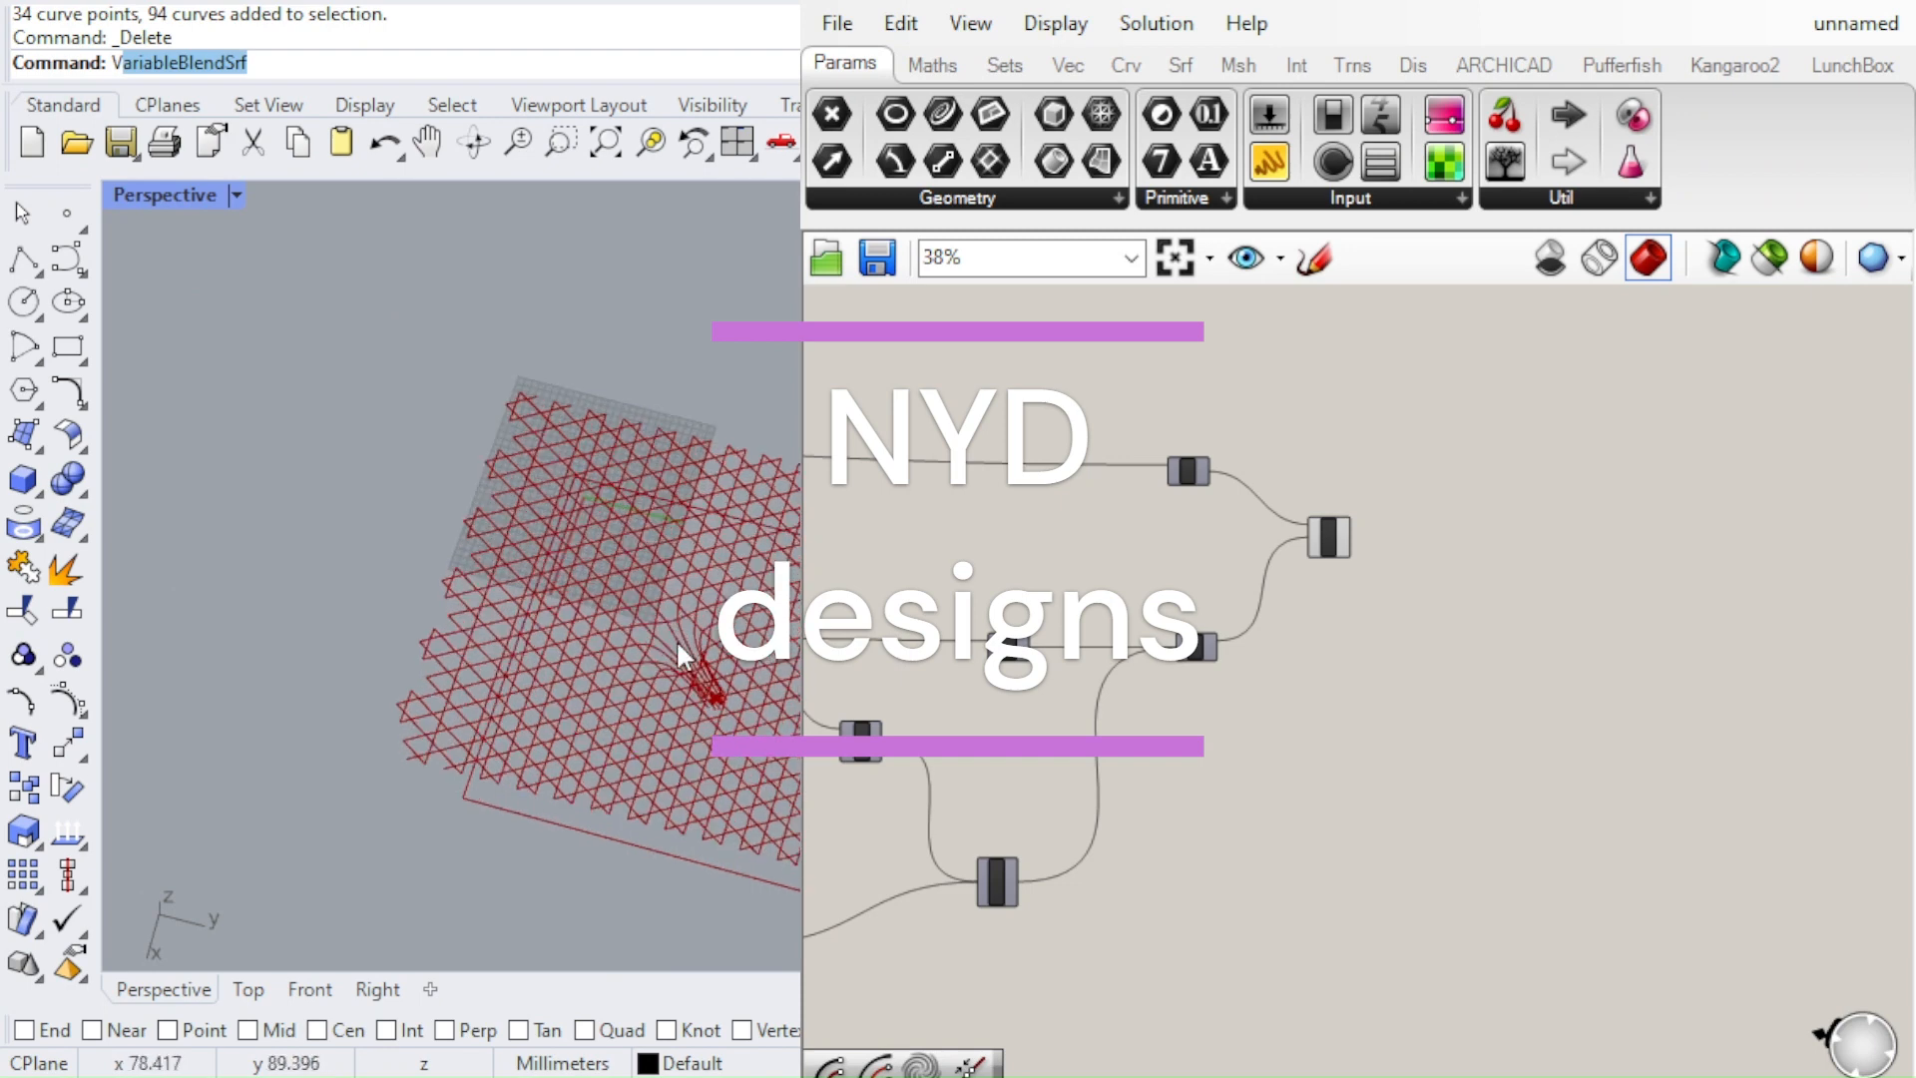
{"action": "scroll", "coordinate": [685, 528], "scroll_direction": "down", "scroll_amount": 5}
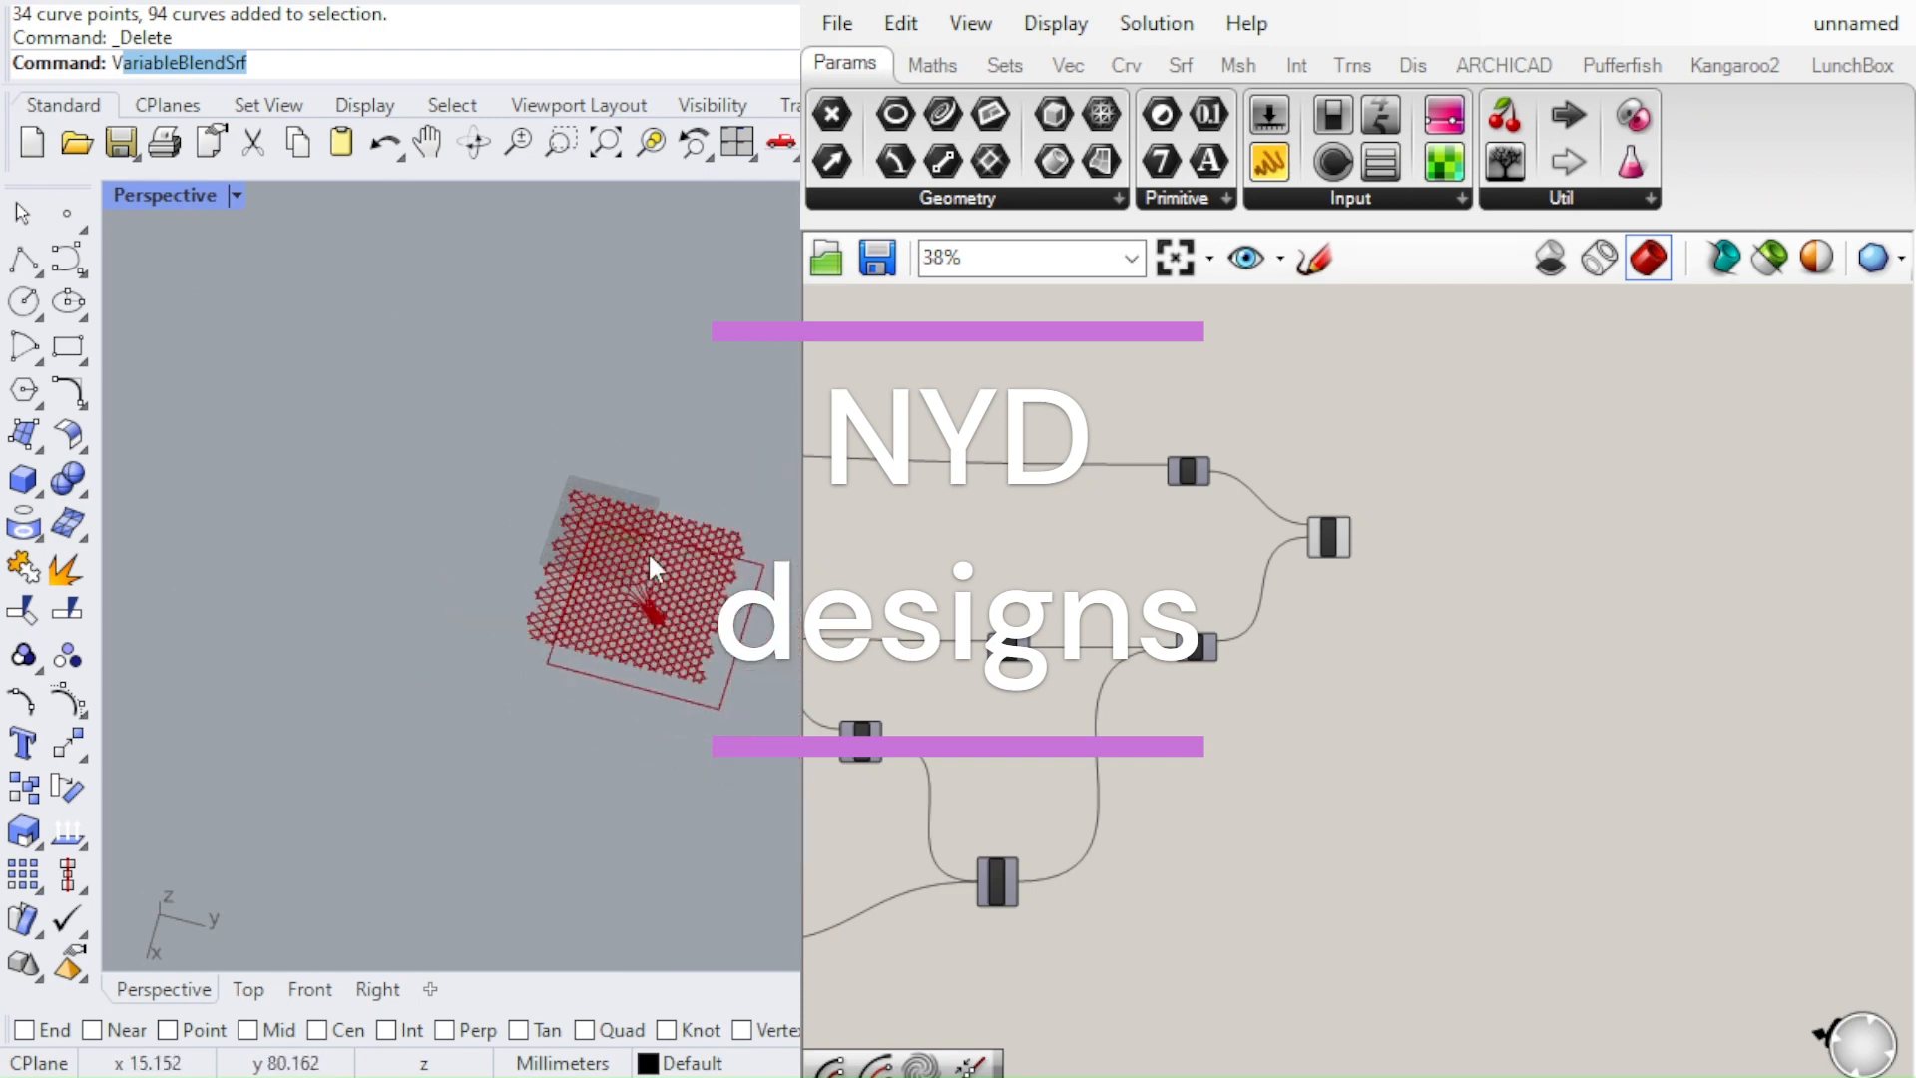
{"action": "scroll", "coordinate": [649, 561], "scroll_direction": "up", "scroll_amount": 7}
{"action": "right_click_drag", "start_coordinate": [656, 633], "coordinate": [500, 454]}
{"action": "scroll", "coordinate": [734, 550], "scroll_direction": "down", "scroll_amount": 4}
{"action": "scroll", "coordinate": [736, 555], "scroll_direction": "up", "scroll_amount": 7}
{"action": "scroll", "coordinate": [578, 648], "scroll_direction": "up", "scroll_amount": 7}
{"action": "scroll", "coordinate": [694, 489], "scroll_direction": "down", "scroll_amount": 6}
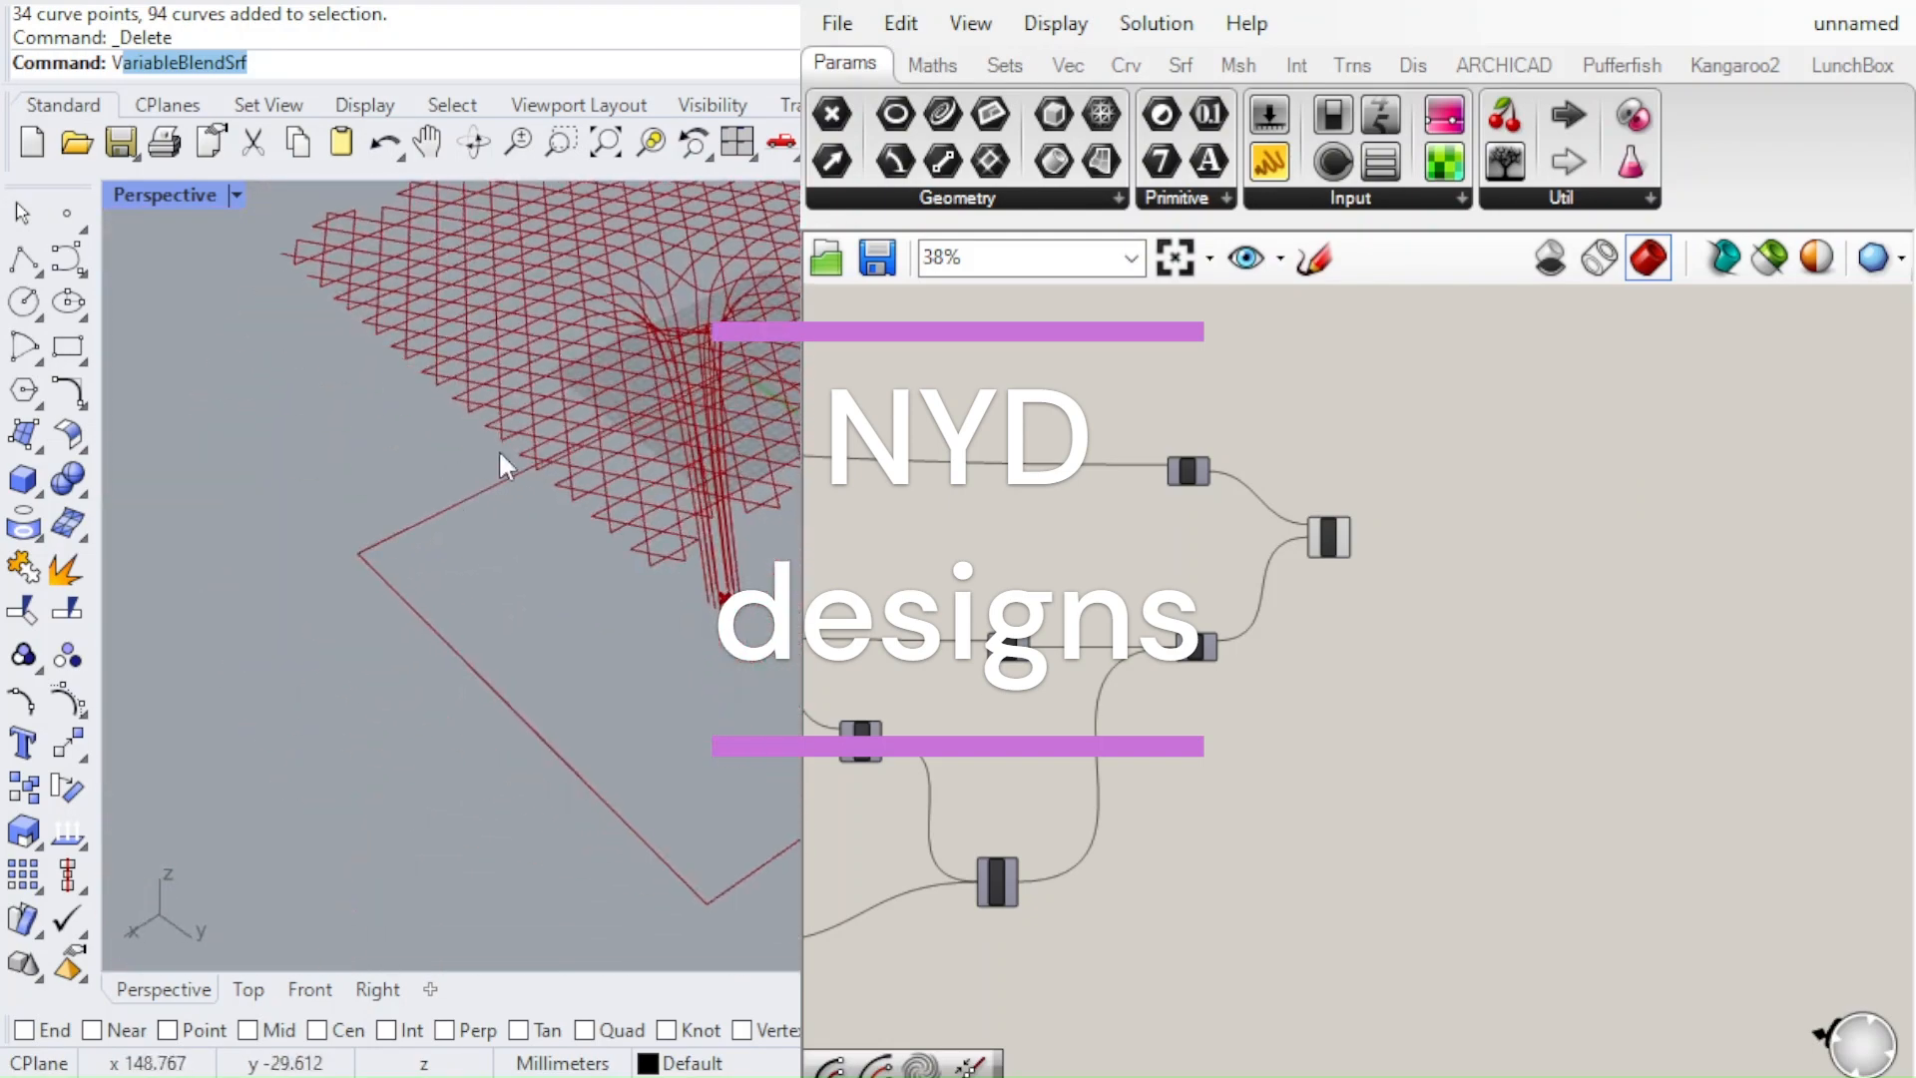
{"action": "scroll", "coordinate": [726, 435], "scroll_direction": "down", "scroll_amount": 5}
{"action": "scroll", "coordinate": [726, 439], "scroll_direction": "up", "scroll_amount": 6}
{"action": "right_click_drag", "start_coordinate": [698, 587], "coordinate": [549, 581]}
{"action": "scroll", "coordinate": [549, 581], "scroll_direction": "down", "scroll_amount": 6}
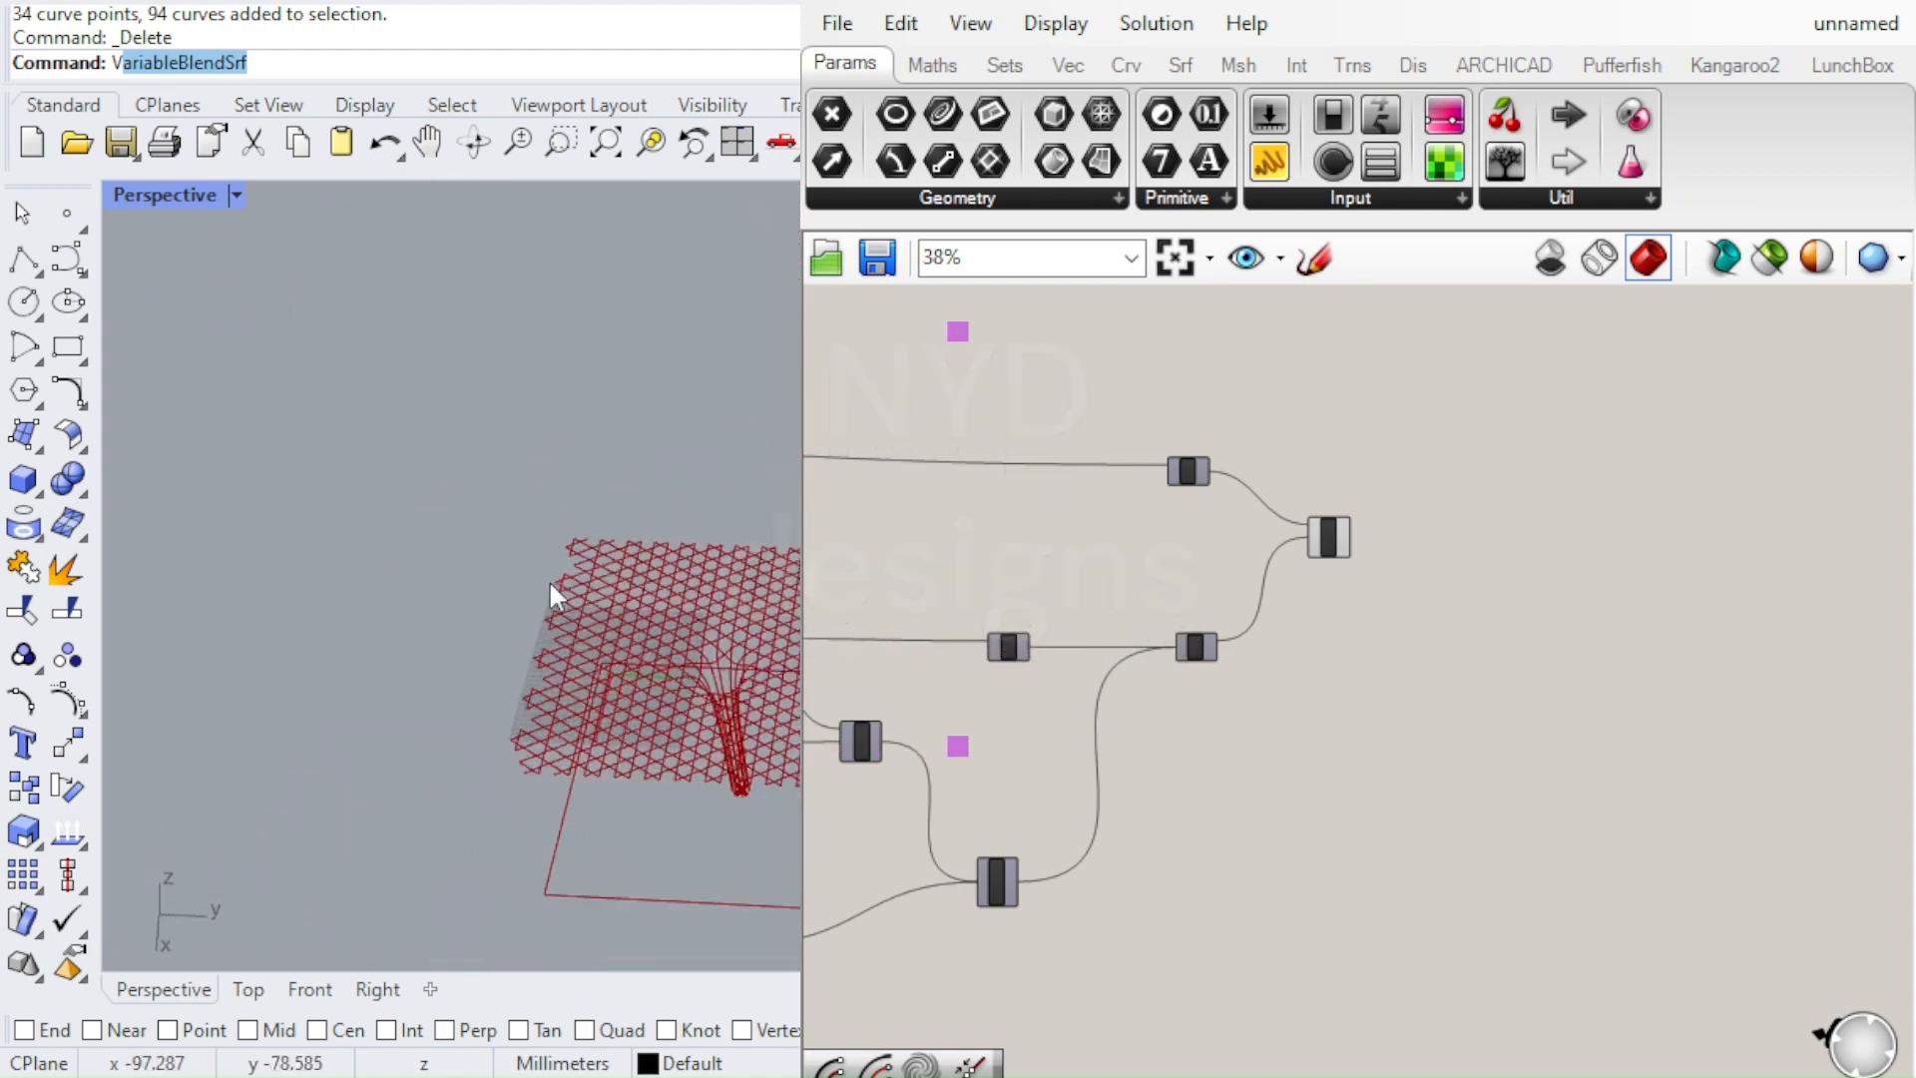
{"action": "scroll", "coordinate": [720, 600], "scroll_direction": "up", "scroll_amount": 6}
{"action": "scroll", "coordinate": [638, 444], "scroll_direction": "down", "scroll_amount": 5}
{"action": "scroll", "coordinate": [675, 581], "scroll_direction": "up", "scroll_amount": 10}
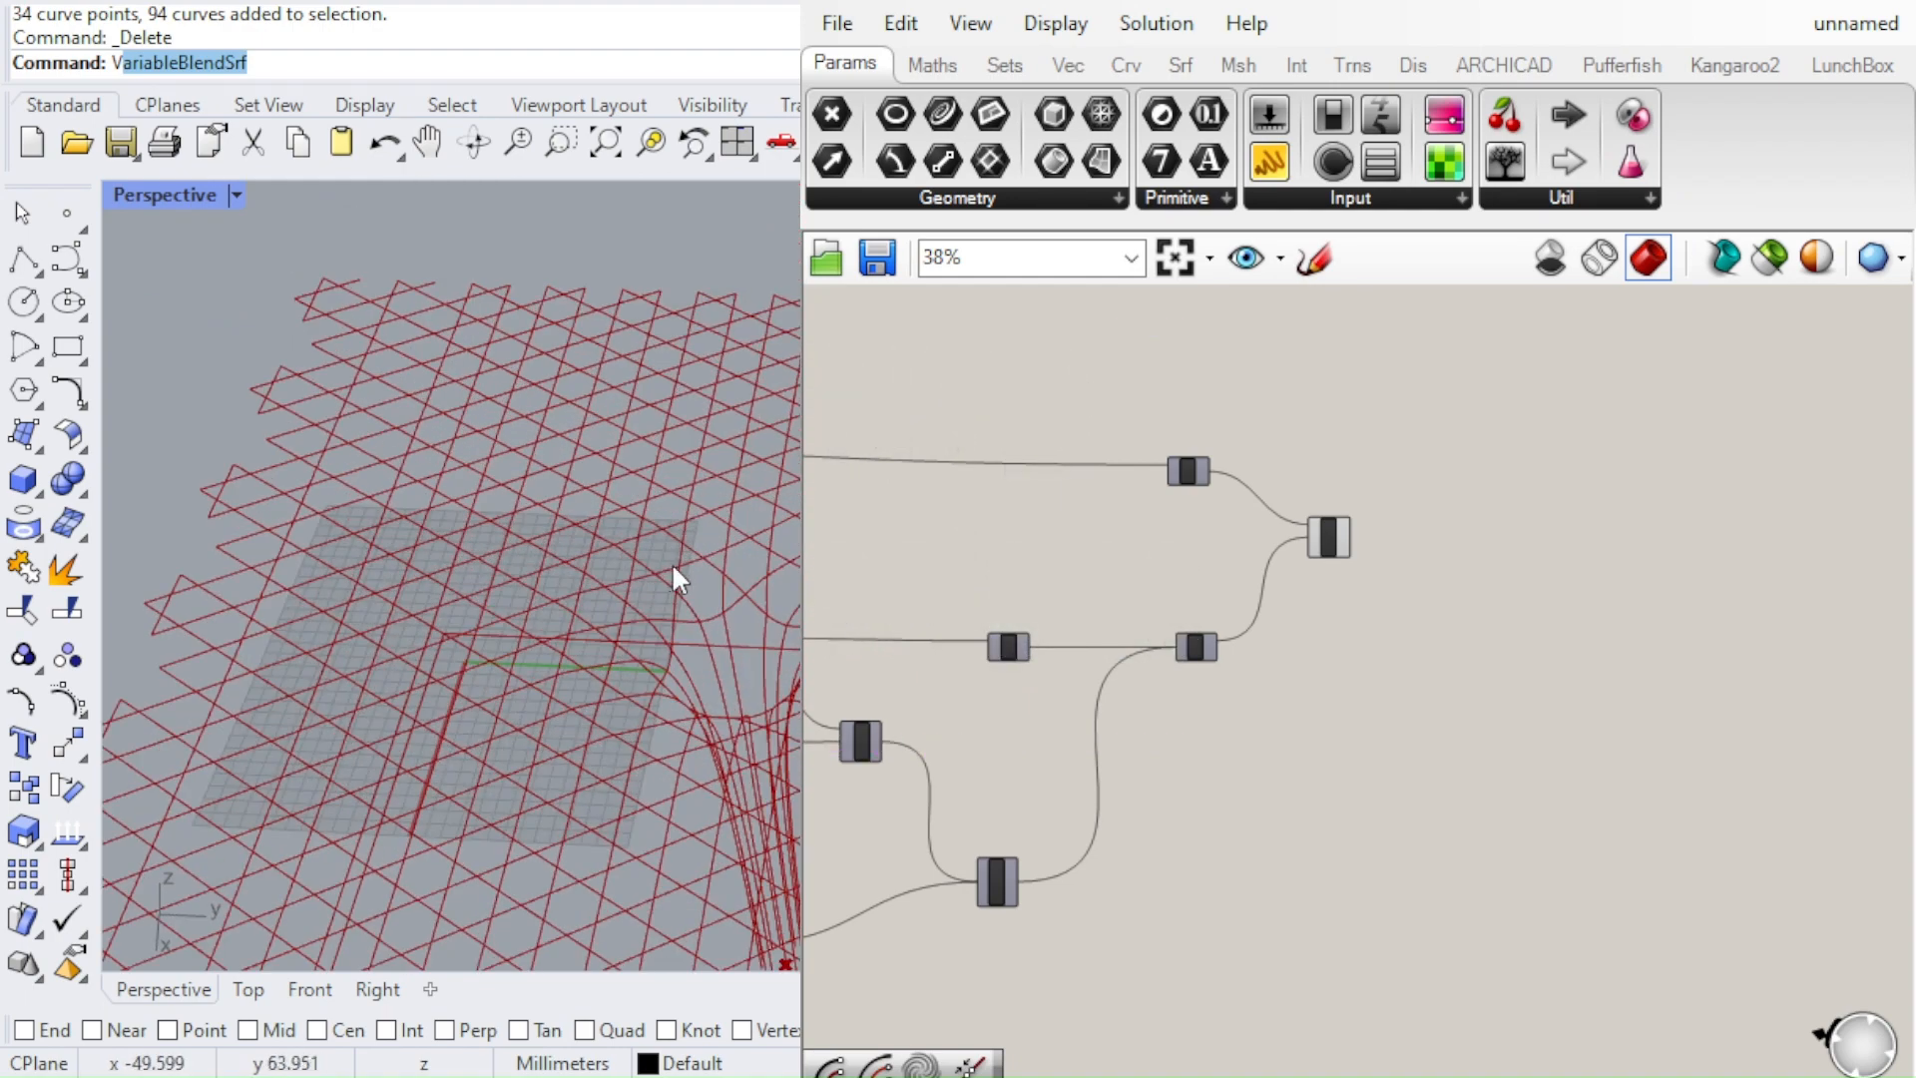
{"action": "scroll", "coordinate": [672, 561], "scroll_direction": "down", "scroll_amount": 5}
{"action": "right_click_drag", "start_coordinate": [663, 538], "coordinate": [793, 623]}
{"action": "scroll", "coordinate": [1146, 581], "scroll_direction": "down", "scroll_amount": 2}
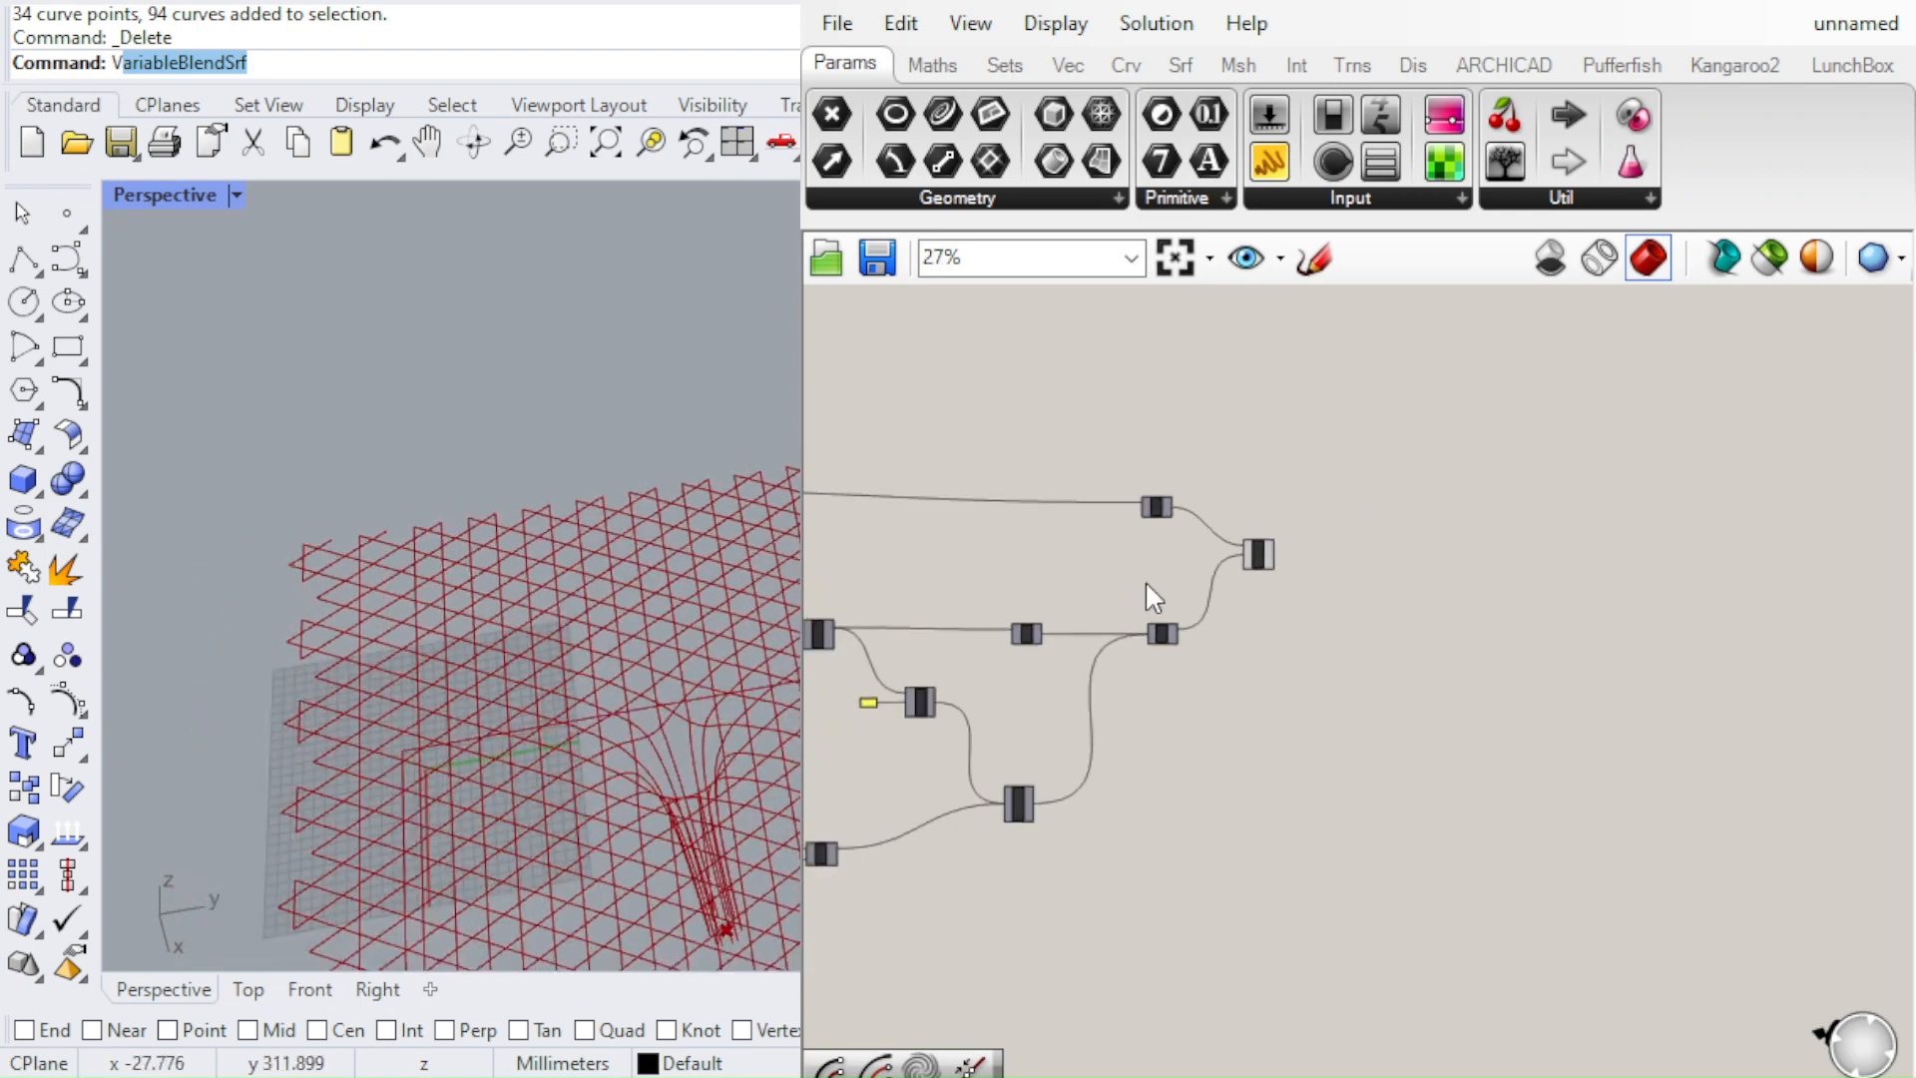
Move the Project component at the end of the definition further right to leave more space after its inputs
{"action": "scroll", "coordinate": [1327, 516], "scroll_direction": "up", "scroll_amount": 8}
{"action": "left_click", "coordinate": [972, 680]}
{"action": "left_click", "coordinate": [1152, 566]}
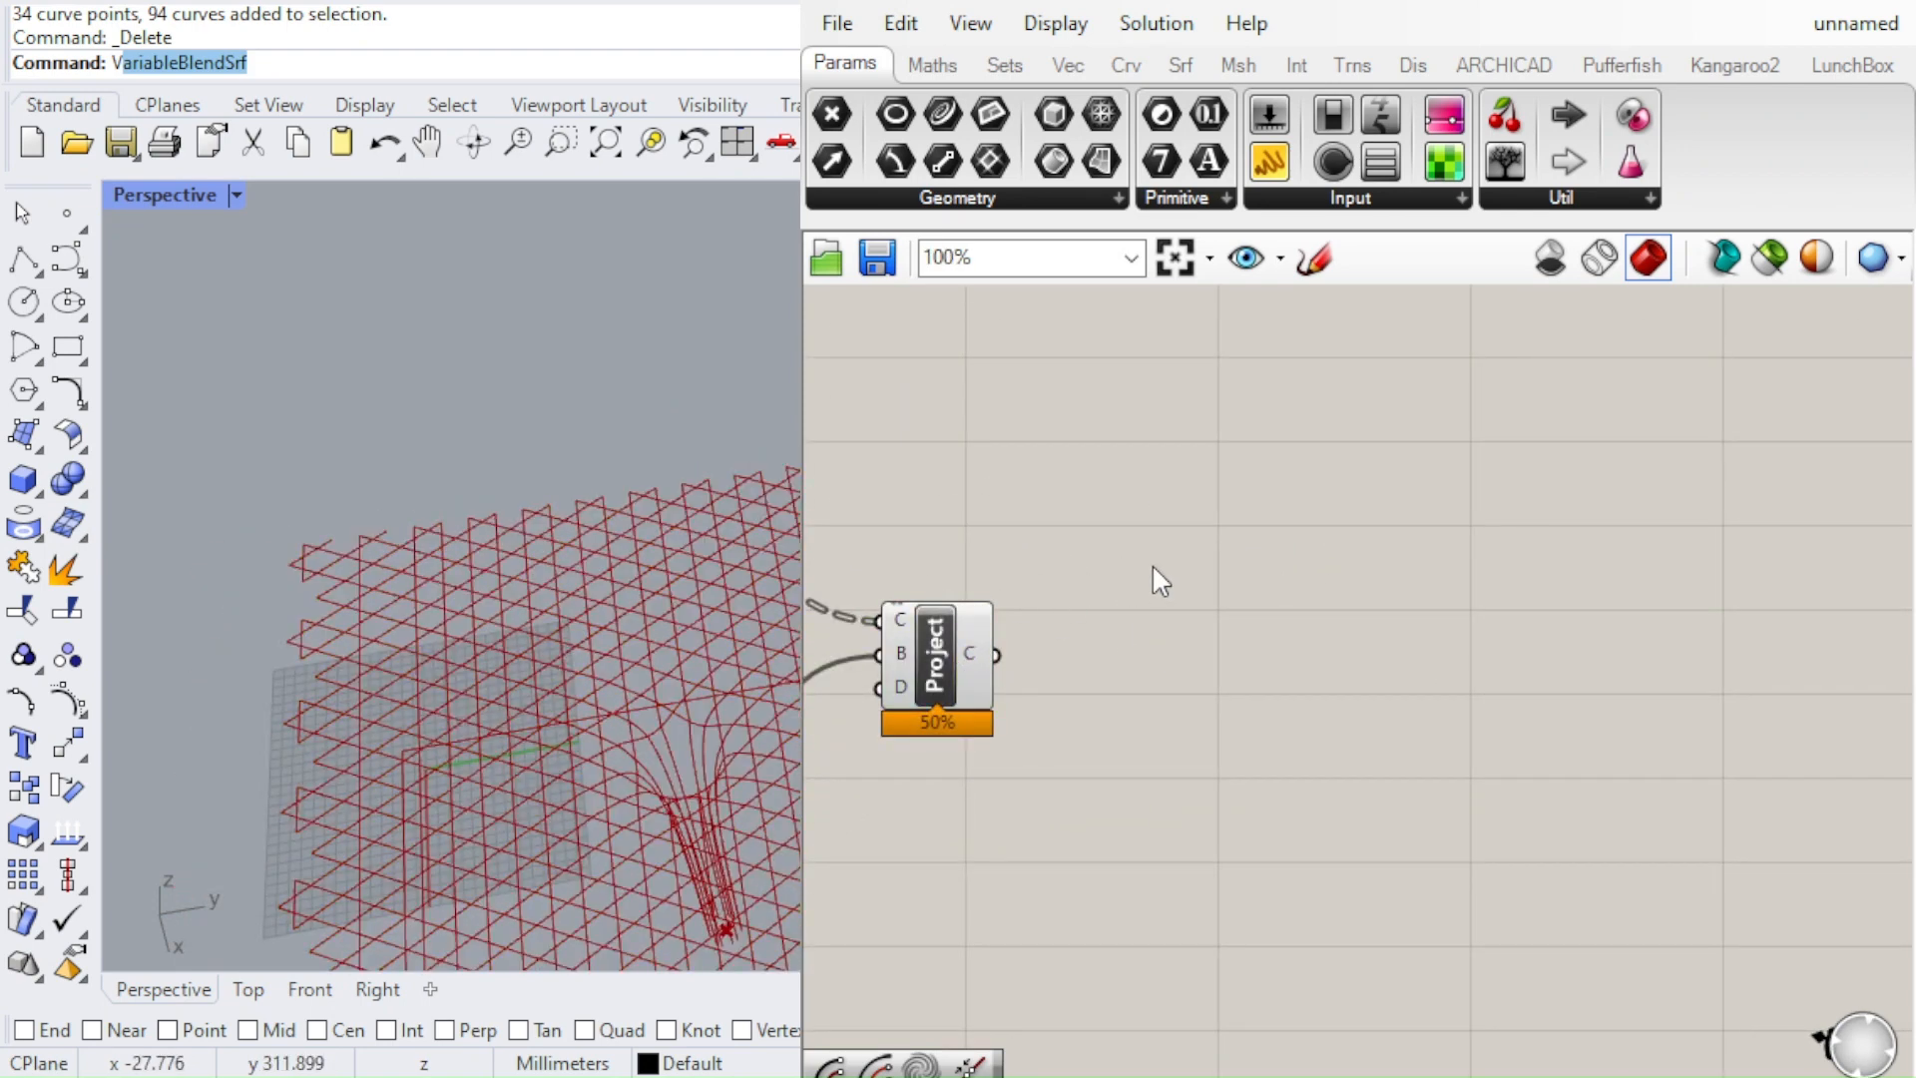
{"action": "scroll", "coordinate": [732, 608], "scroll_direction": "down", "scroll_amount": 7}
{"action": "scroll", "coordinate": [733, 629], "scroll_direction": "up", "scroll_amount": 7}
{"action": "left_click_drag", "start_coordinate": [947, 663], "coordinate": [1125, 663]}
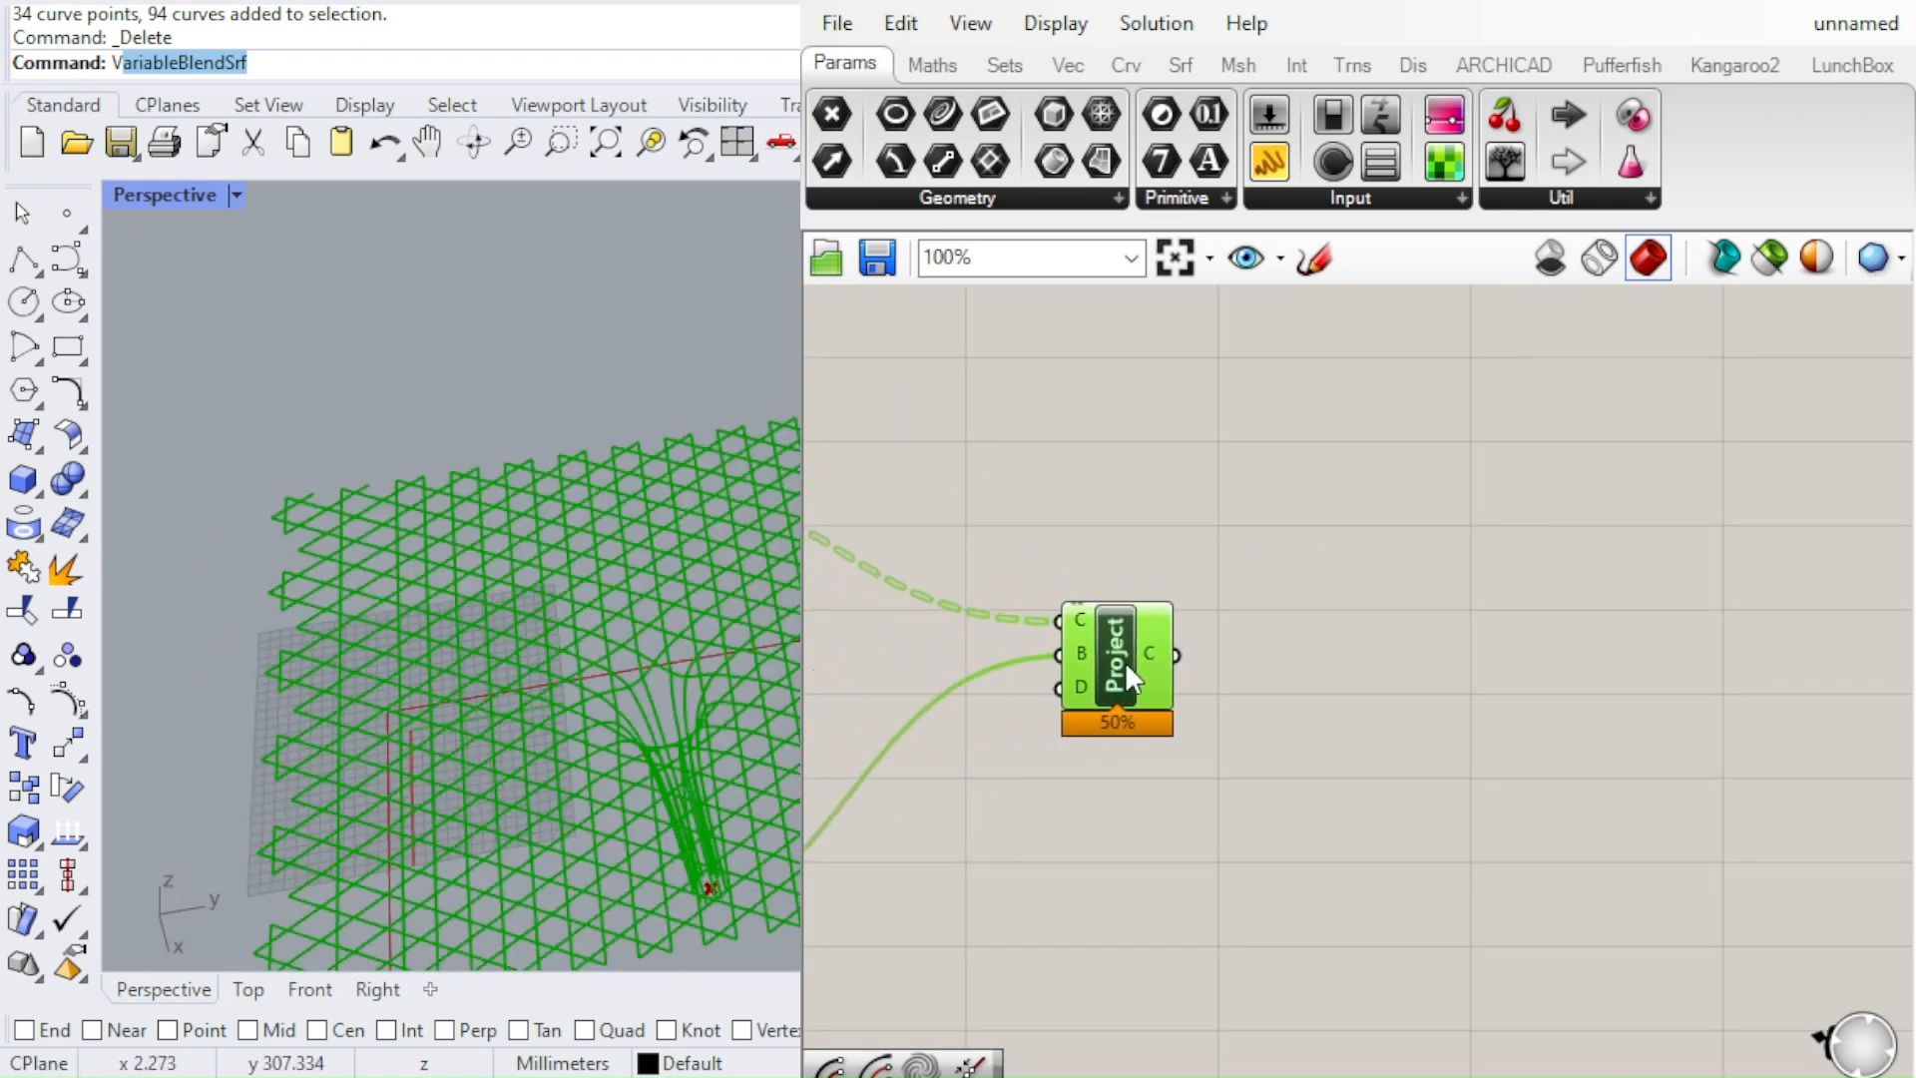
{"action": "left_click", "coordinate": [1273, 617]}
Inspect the Project component's output curves on the canopy and column by highlighting them in the perspective view
{"action": "right_click_drag", "start_coordinate": [746, 594], "coordinate": [684, 415]}
{"action": "scroll", "coordinate": [1086, 667], "scroll_direction": "down", "scroll_amount": 5}
{"action": "scroll", "coordinate": [1137, 626], "scroll_direction": "up", "scroll_amount": 4}
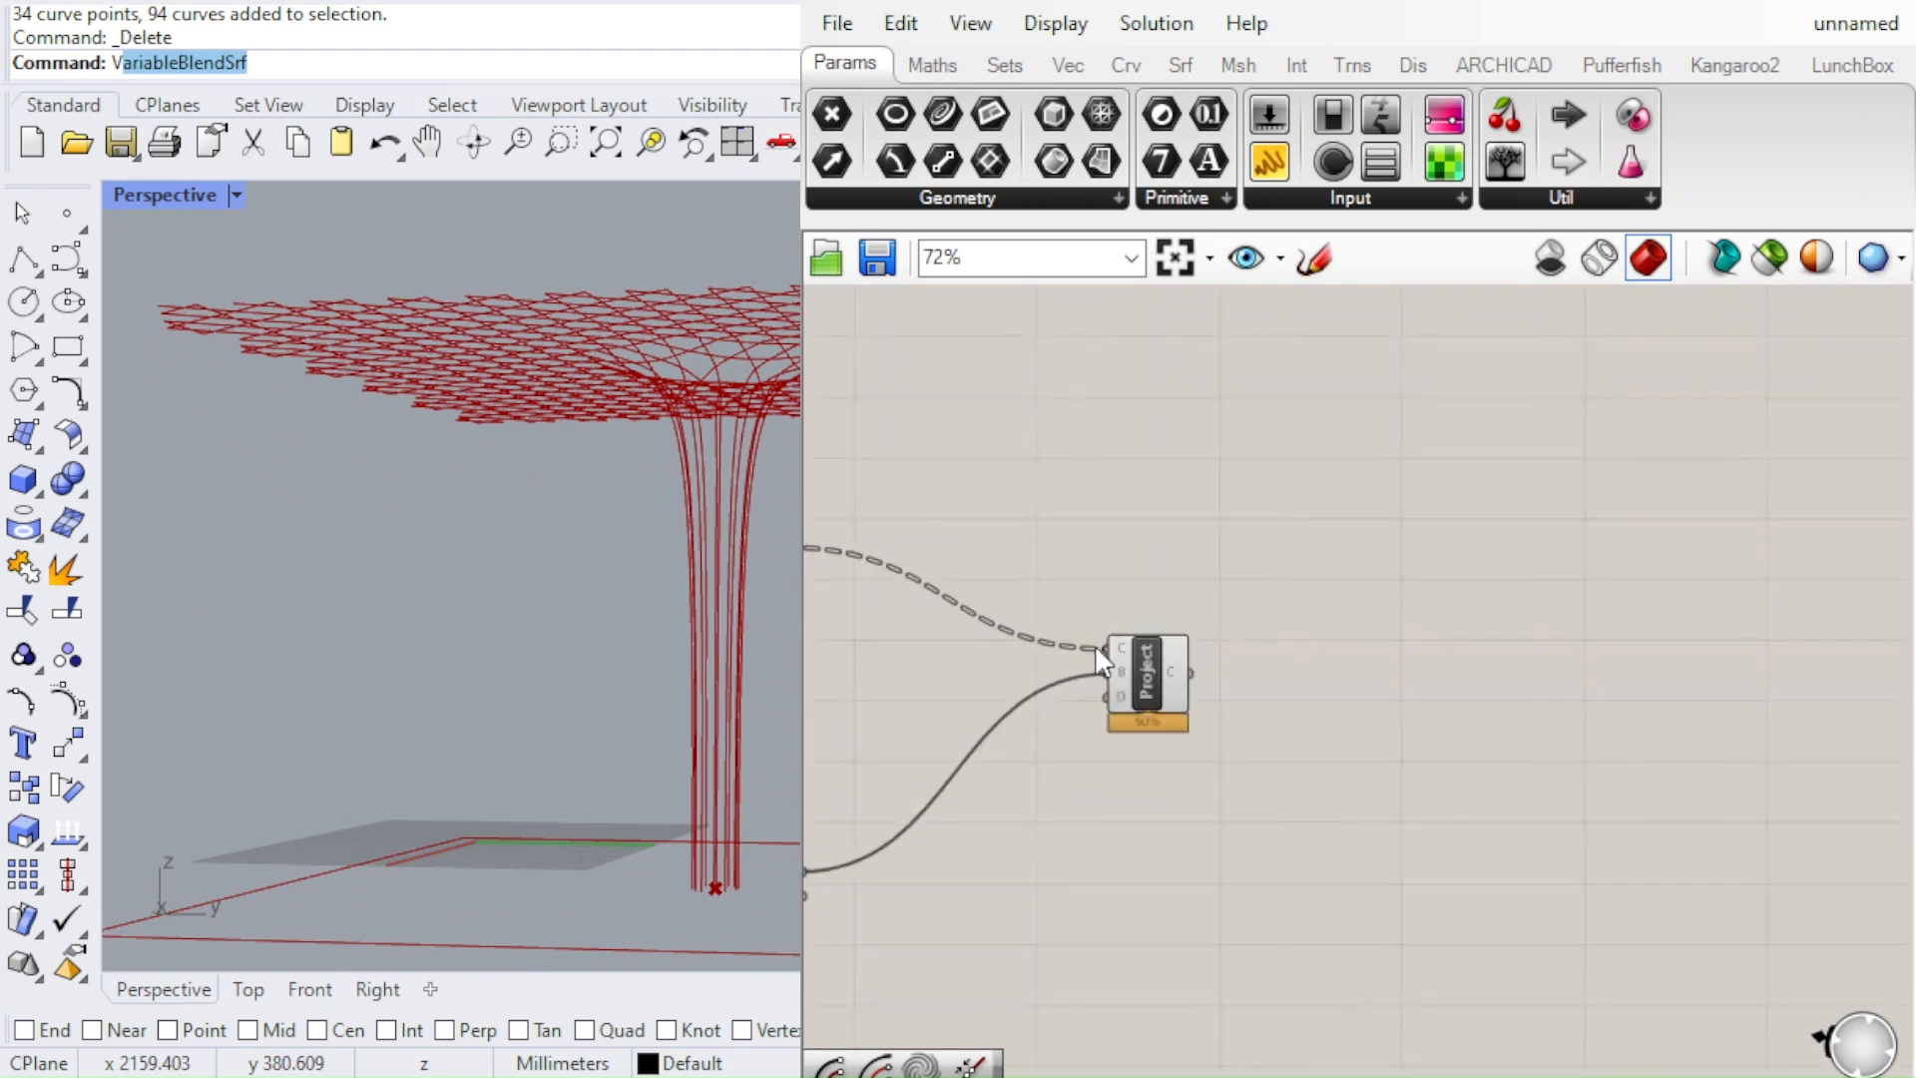
{"action": "left_click", "coordinate": [1097, 648]}
{"action": "right_click_drag", "start_coordinate": [675, 405], "coordinate": [536, 738]}
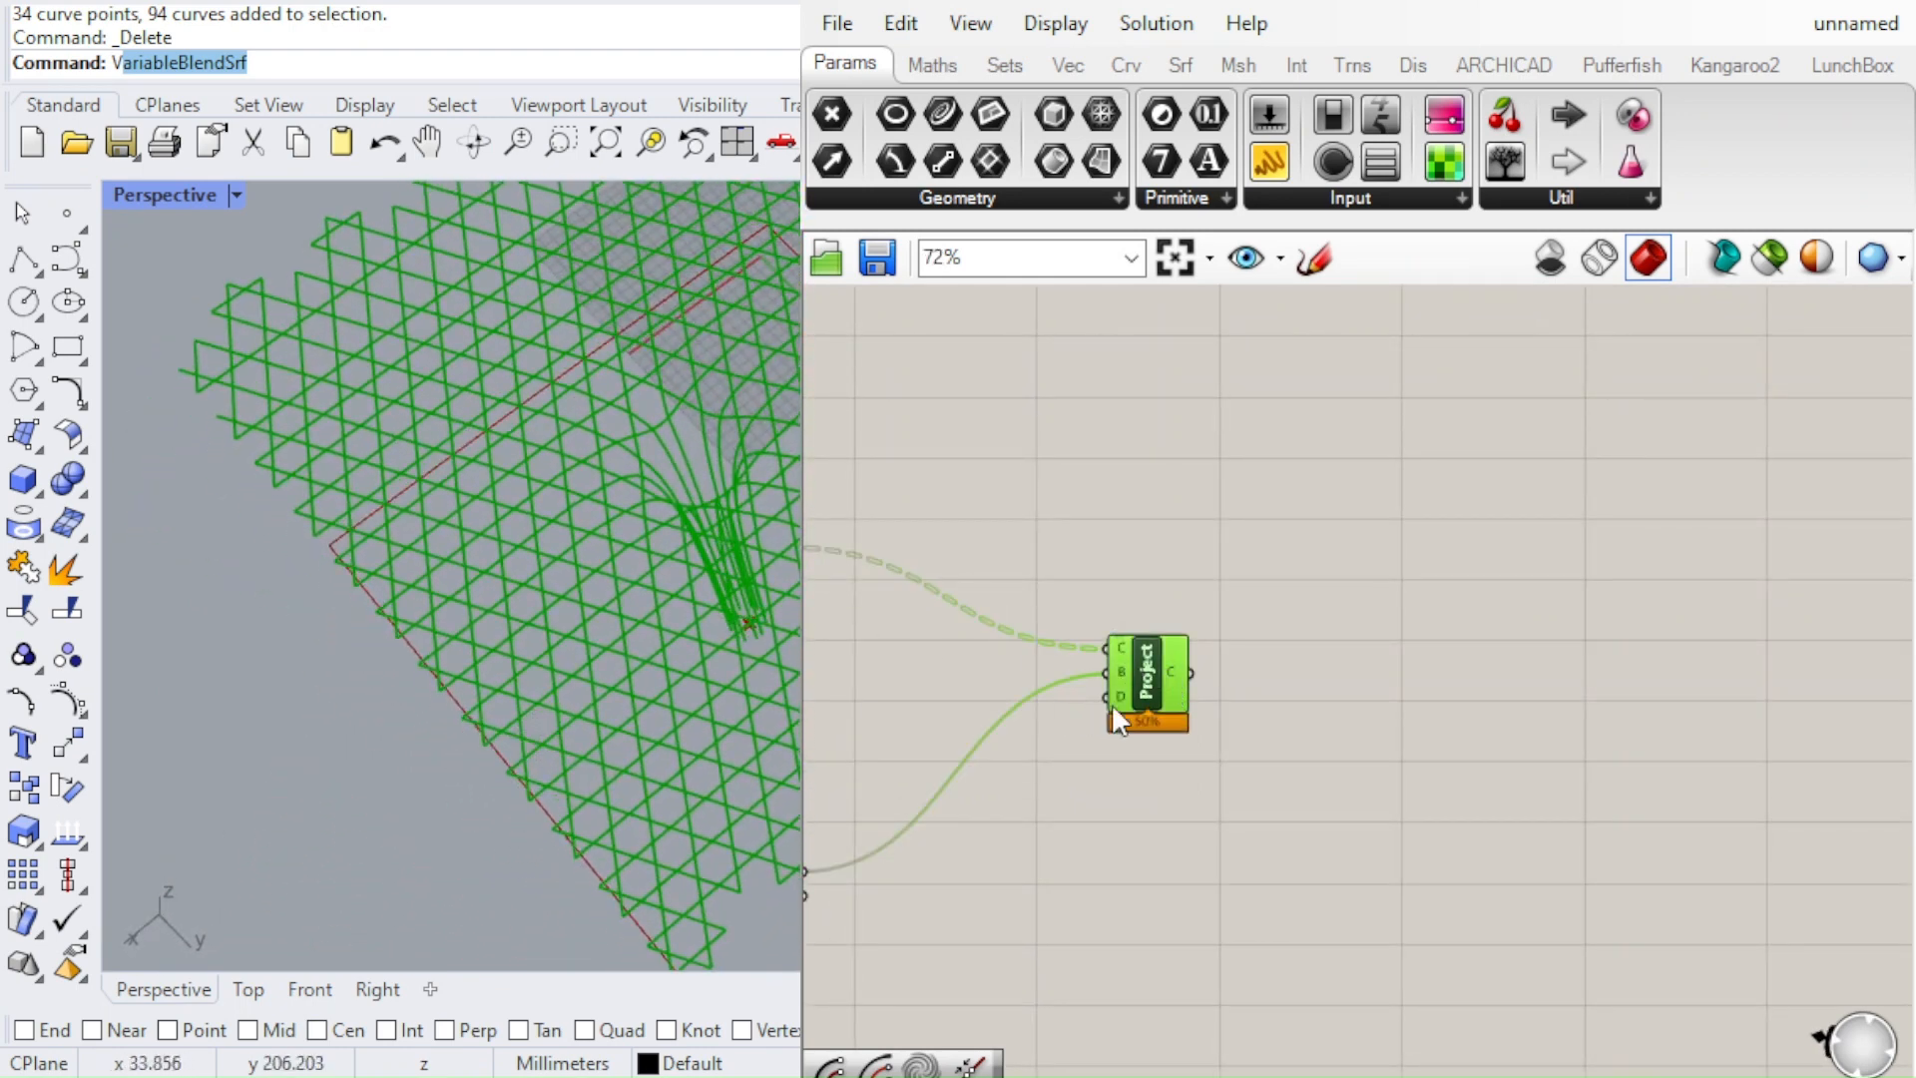
{"action": "scroll", "coordinate": [1147, 678], "scroll_direction": "up", "scroll_amount": 2}
{"action": "scroll", "coordinate": [1235, 639], "scroll_direction": "down", "scroll_amount": 3}
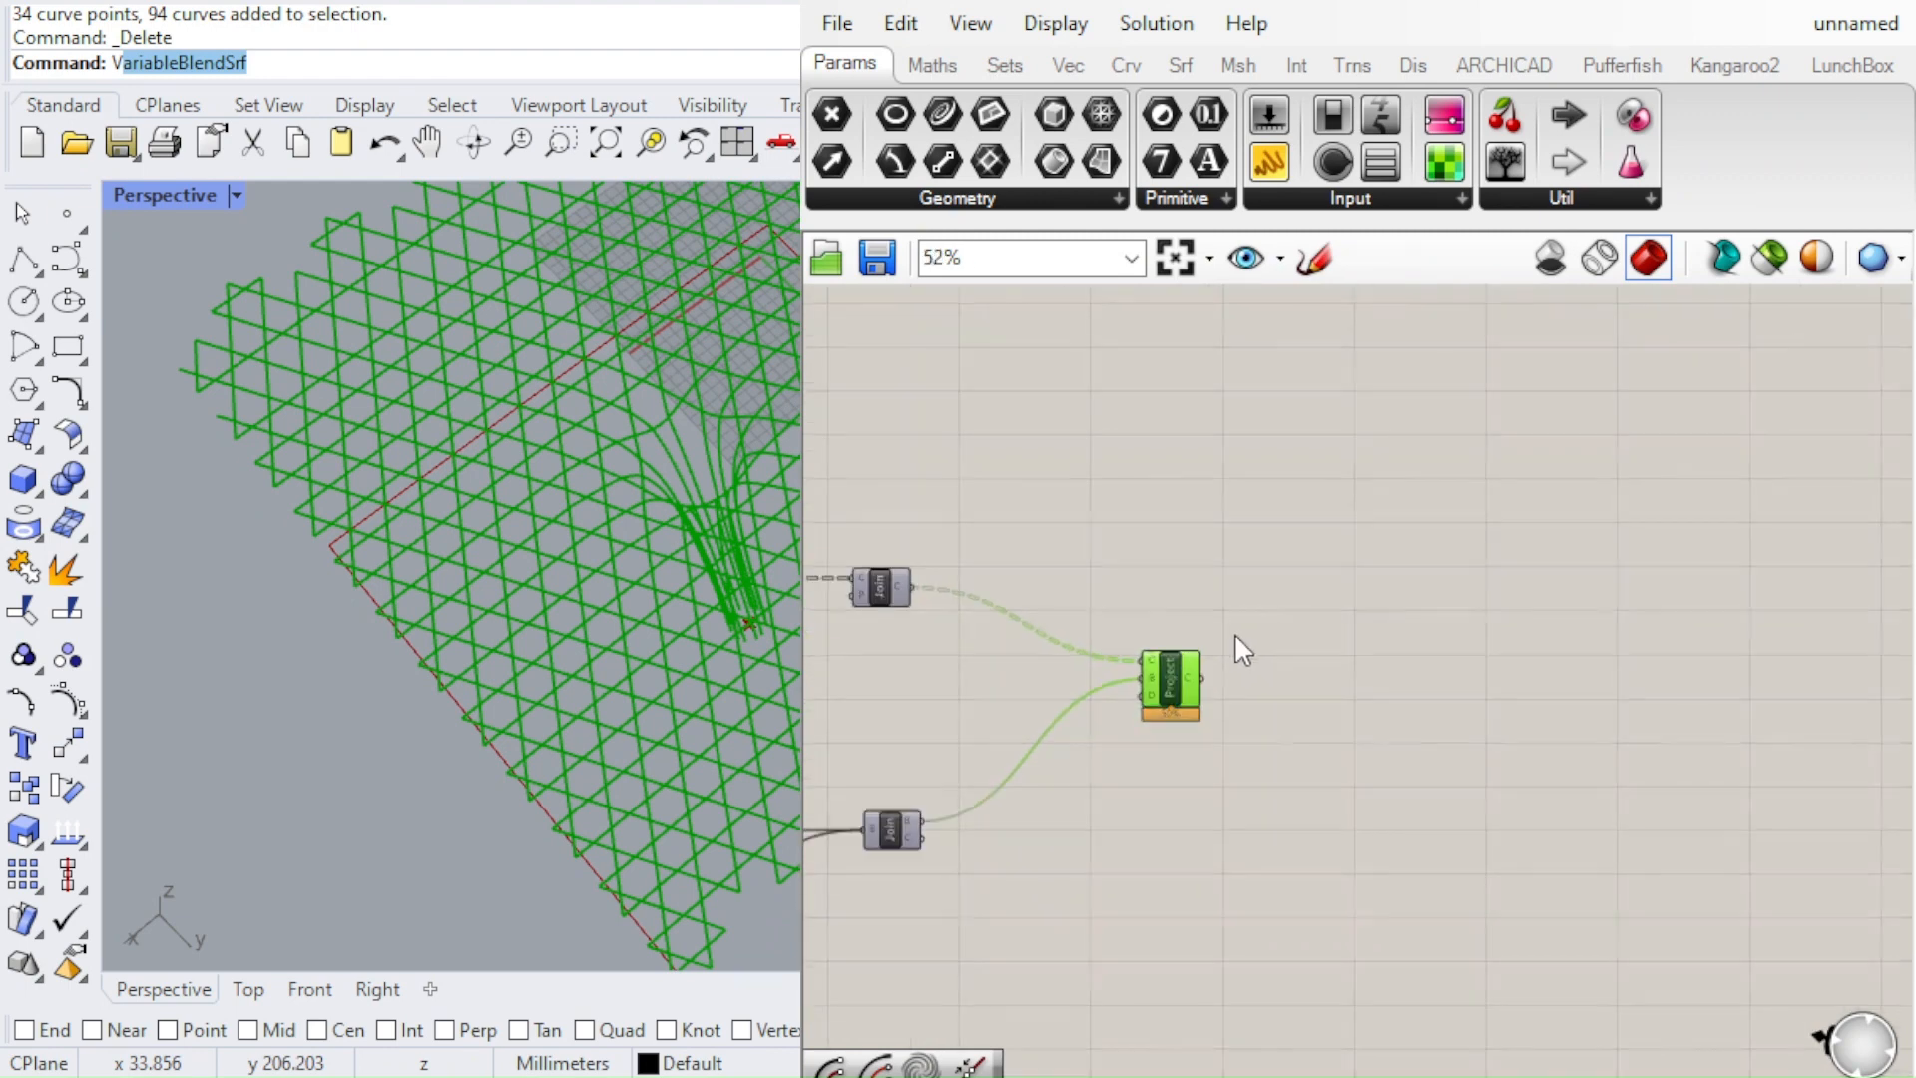
{"action": "scroll", "coordinate": [1213, 636], "scroll_direction": "up", "scroll_amount": 1}
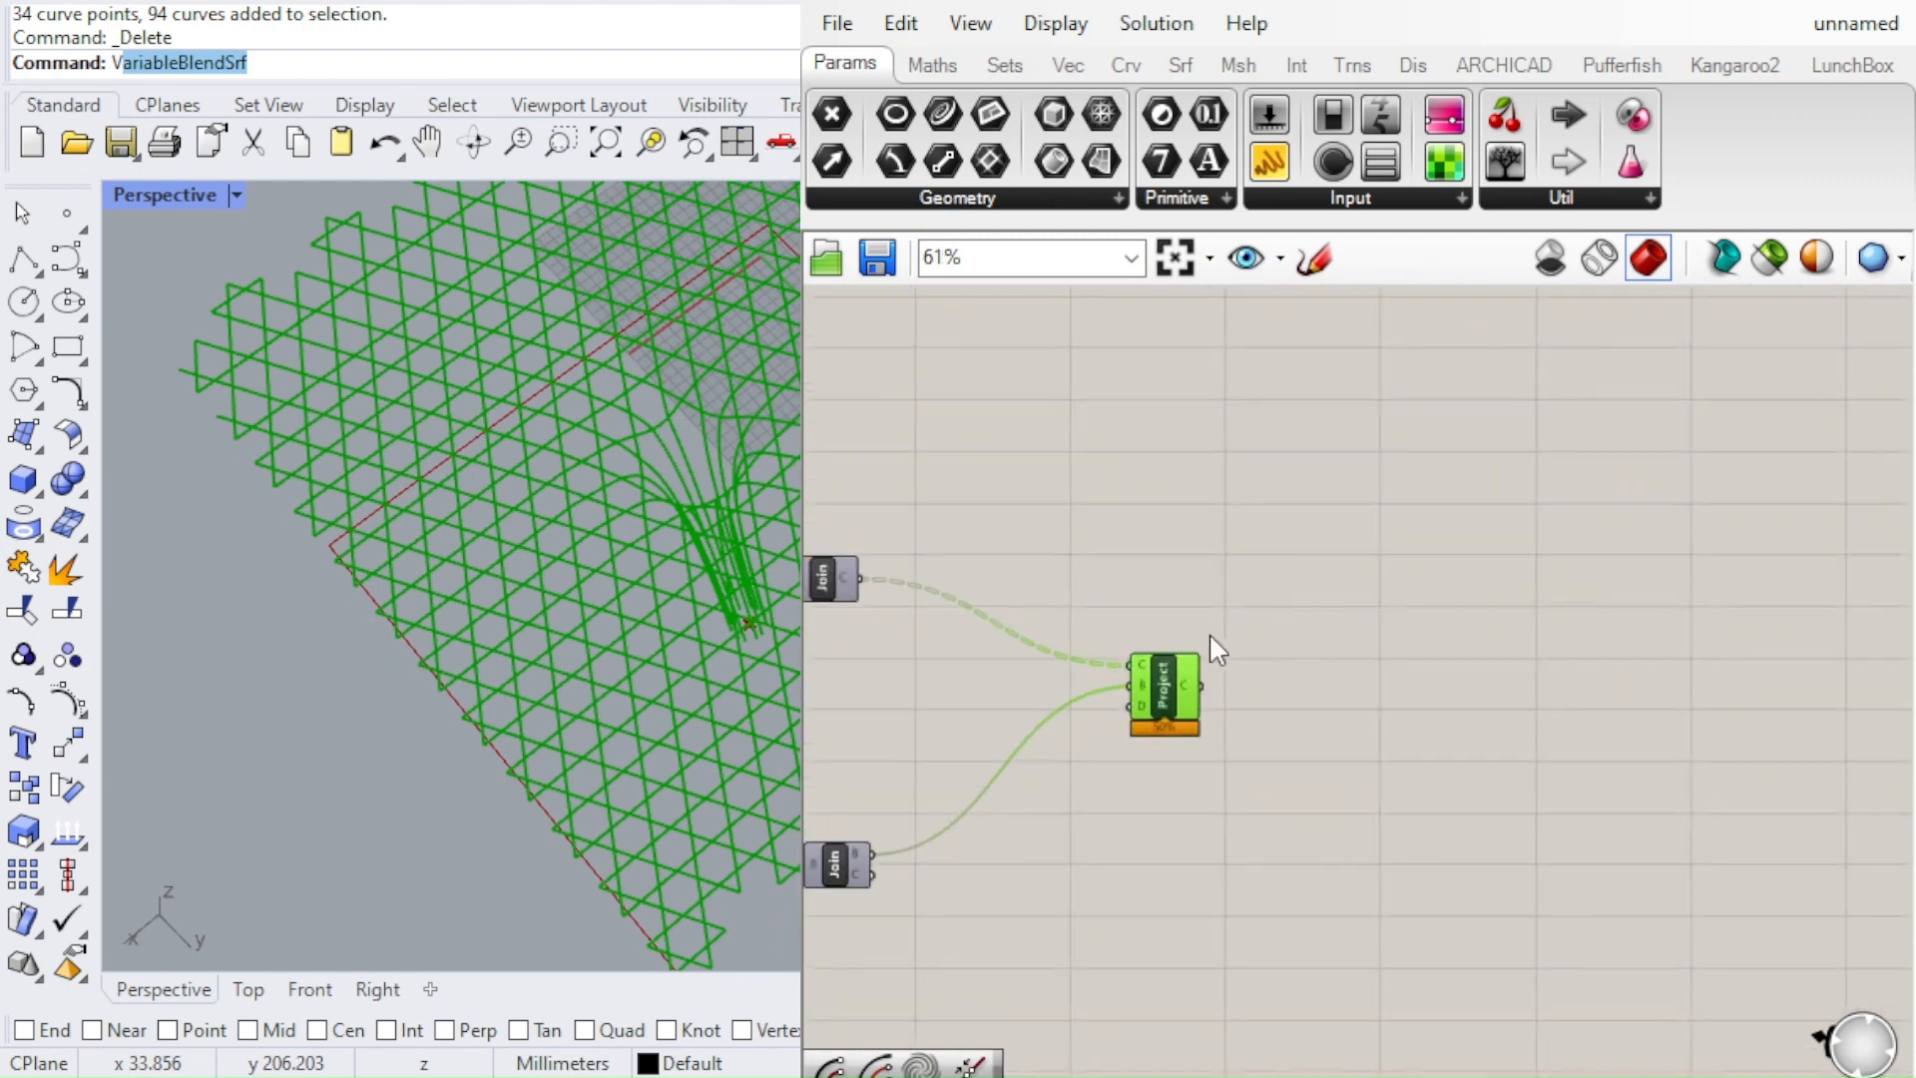
Move the Project component down level with the lower Join component, clearing space beside the upper Join component
{"action": "left_click_drag", "start_coordinate": [1148, 676], "coordinate": [1212, 848]}
{"action": "left_click", "coordinate": [1367, 714]}
{"action": "scroll", "coordinate": [1106, 714], "scroll_direction": "up", "scroll_amount": 3}
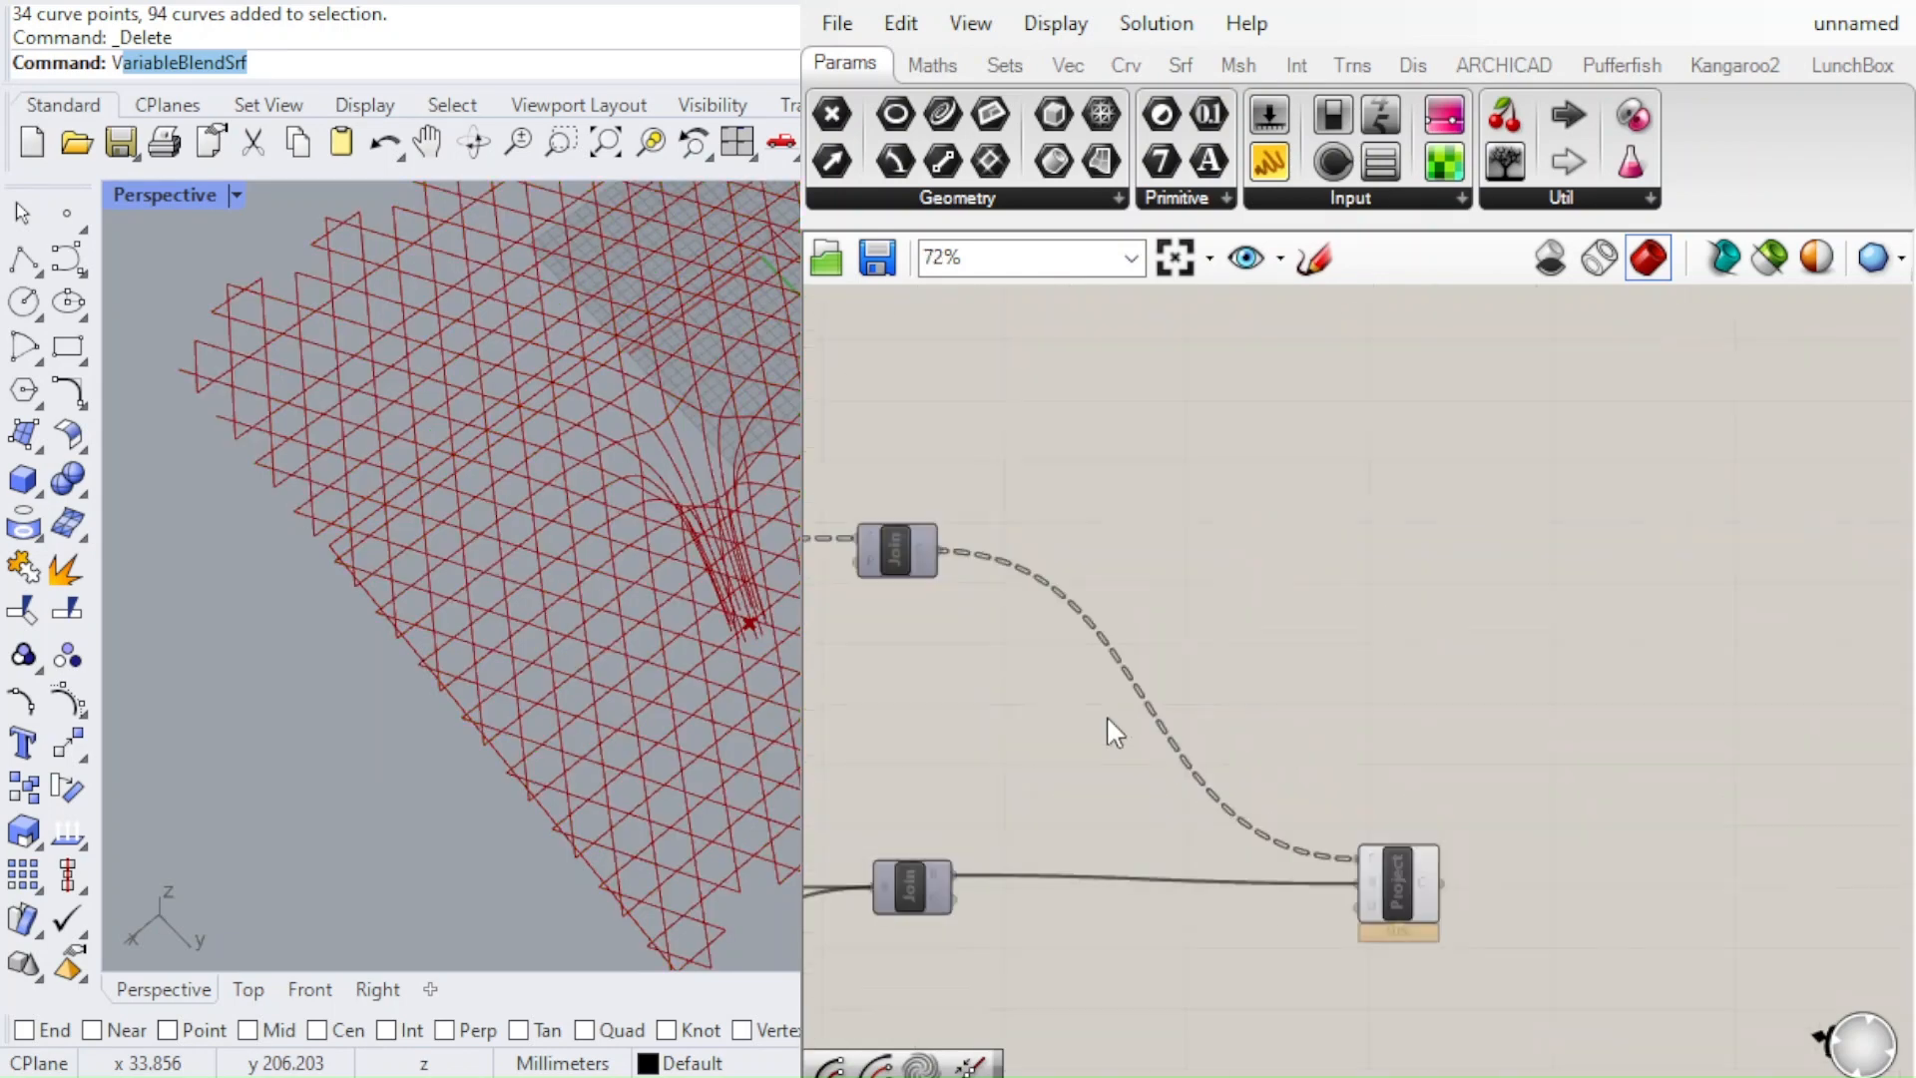
Add an Offset component and connect the upper Join component's curve output to its curve input
{"action": "scroll", "coordinate": [1259, 651], "scroll_direction": "up", "scroll_amount": 2}
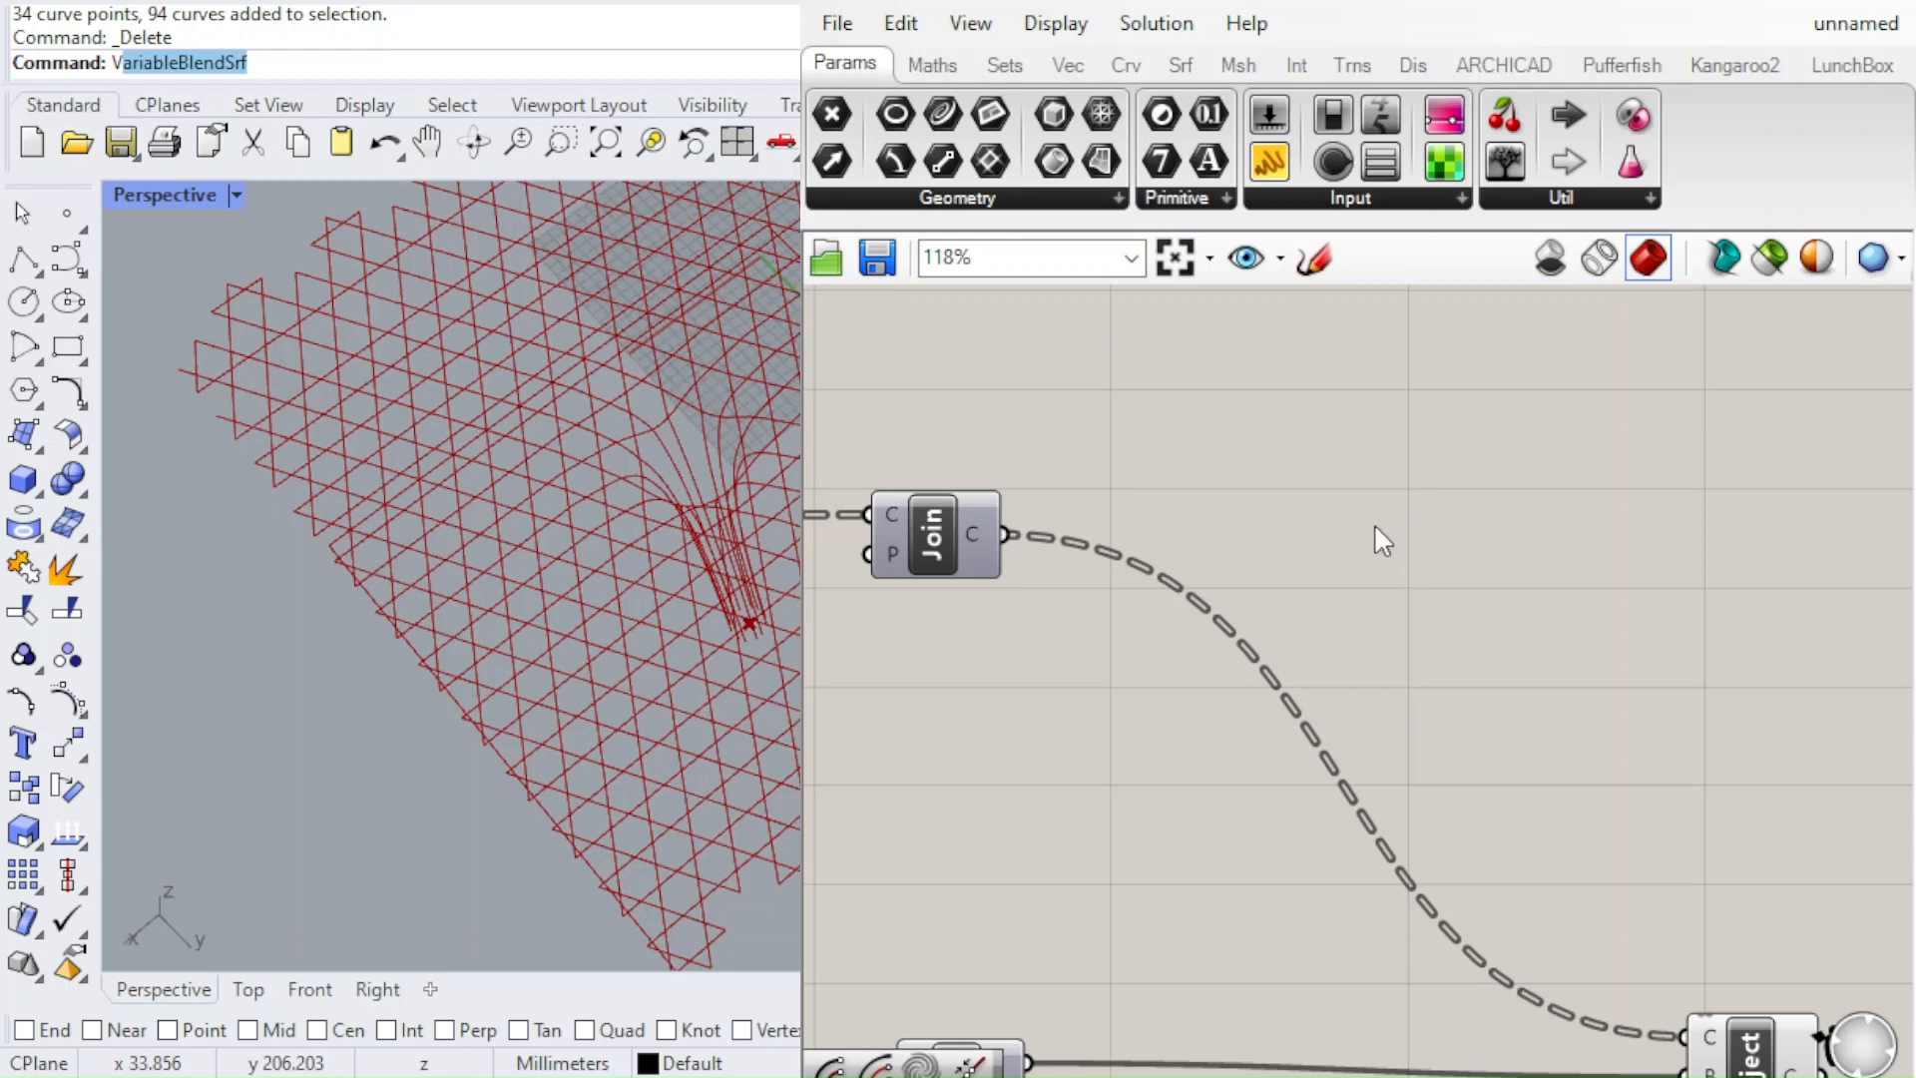
{"action": "scroll", "coordinate": [1519, 519], "scroll_direction": "up", "scroll_amount": 2}
{"action": "scroll", "coordinate": [1327, 526], "scroll_direction": "down", "scroll_amount": 2}
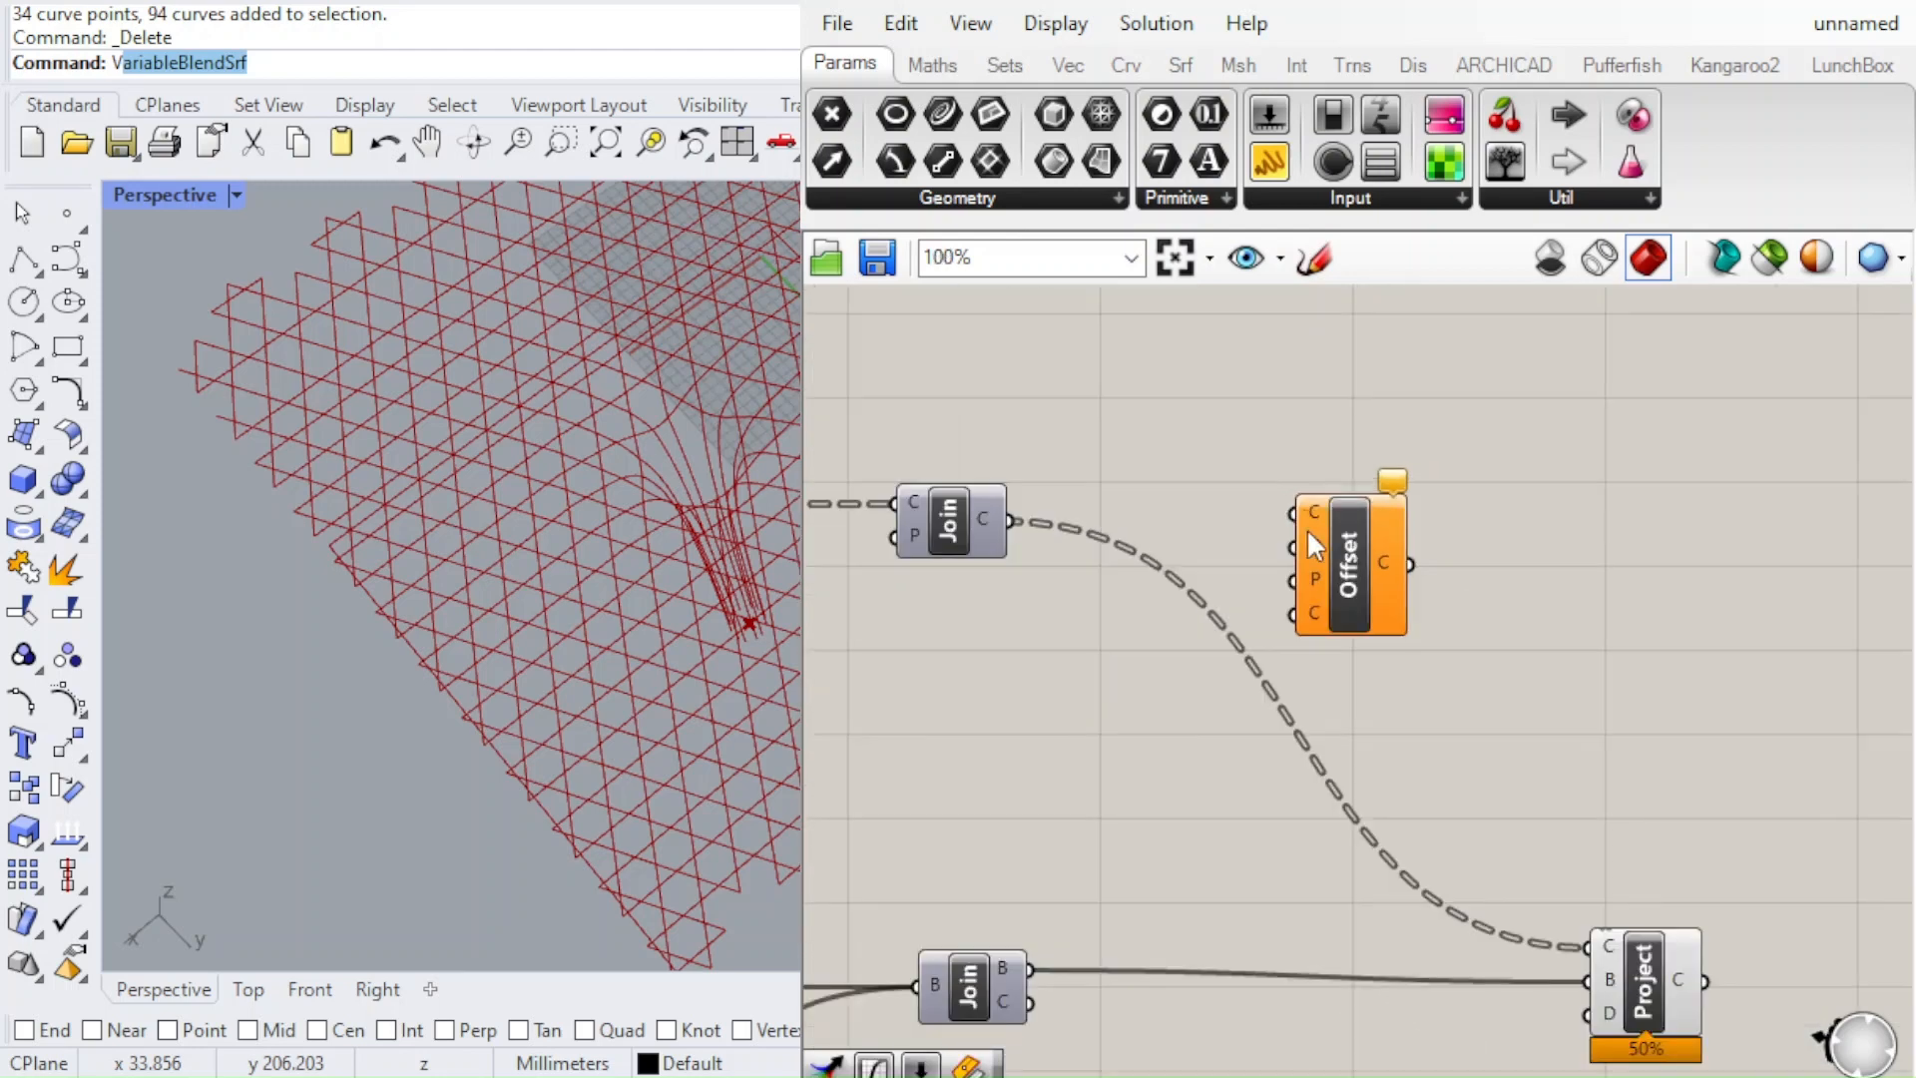
{"action": "left_click", "coordinate": [1343, 632]}
{"action": "left_click_drag", "start_coordinate": [1012, 520], "coordinate": [1291, 619]}
Check the offset curves on the ground plane and move the Offset component further away from the Join component
{"action": "right_click_drag", "start_coordinate": [756, 487], "coordinate": [782, 254]}
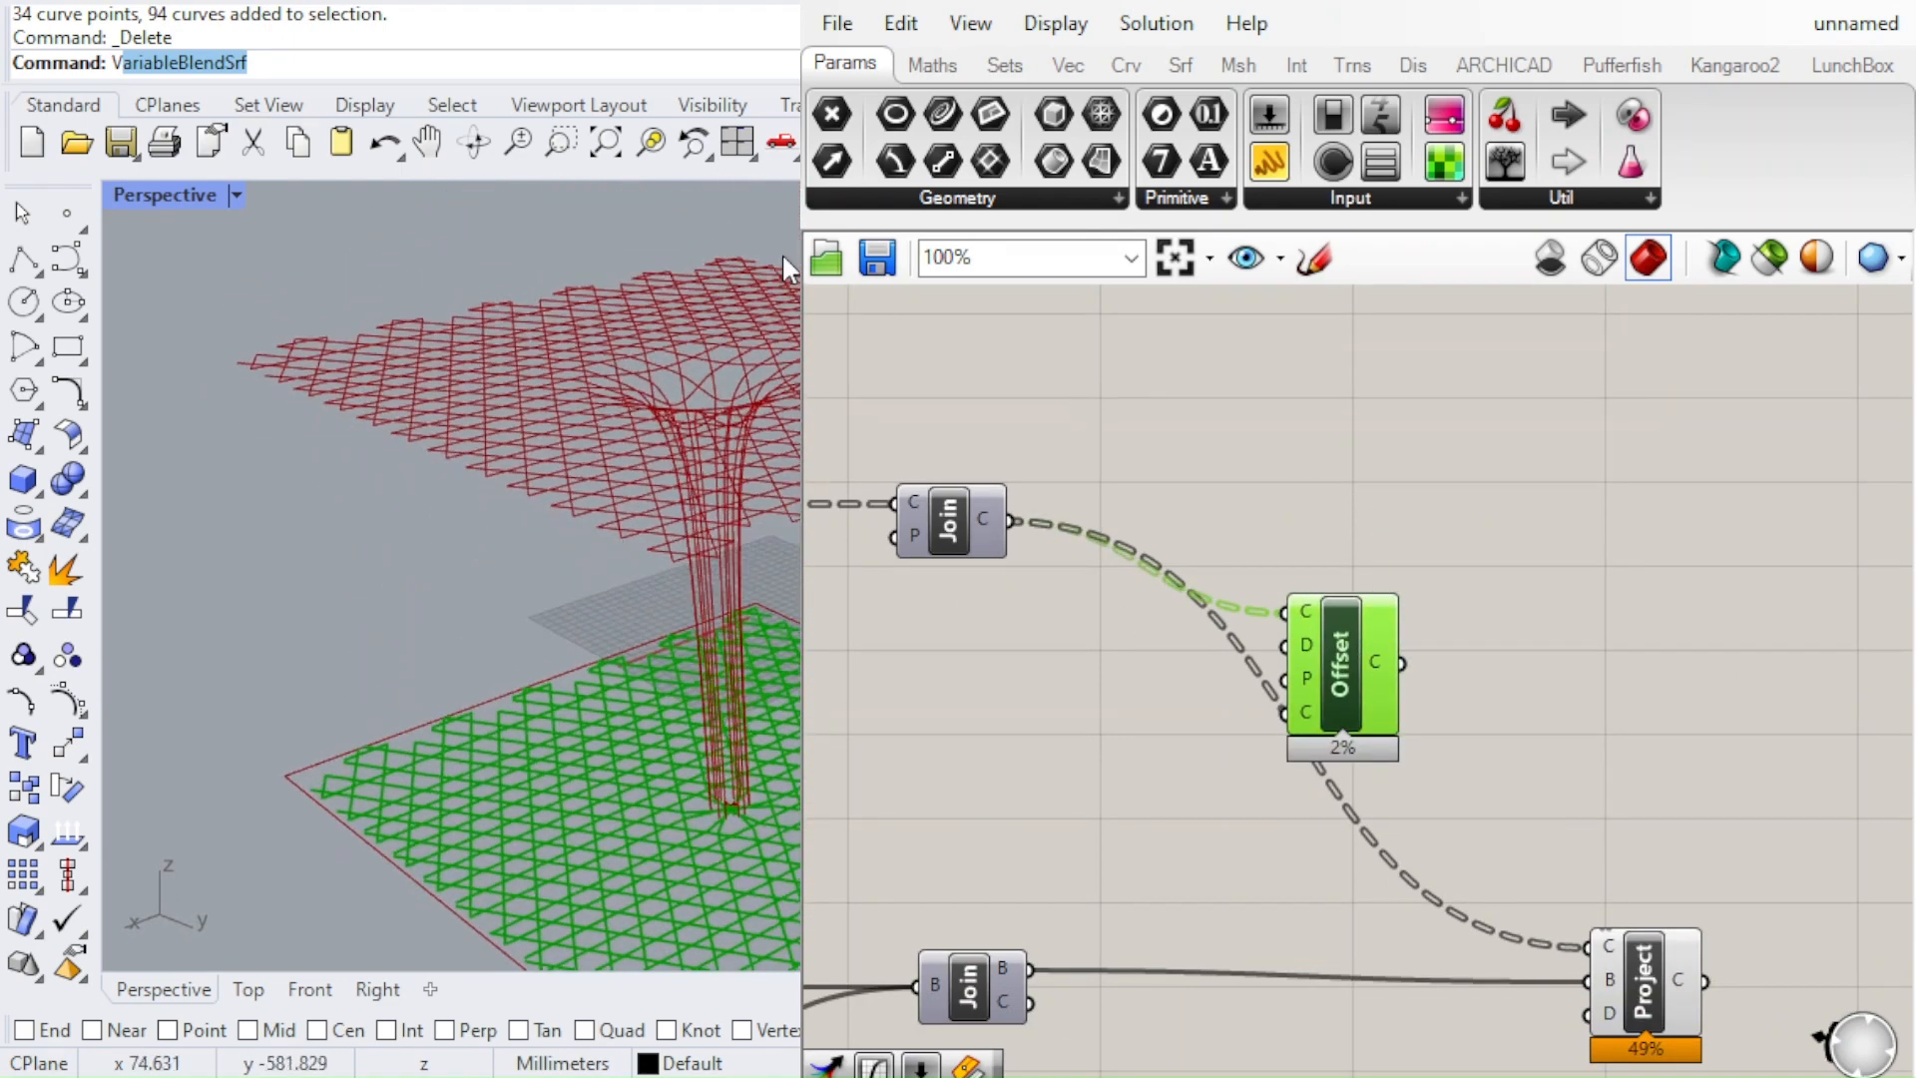
{"action": "scroll", "coordinate": [782, 253], "scroll_direction": "down", "scroll_amount": 5}
{"action": "scroll", "coordinate": [709, 717], "scroll_direction": "up", "scroll_amount": 5}
{"action": "right_click_drag", "start_coordinate": [764, 579], "coordinate": [766, 649]}
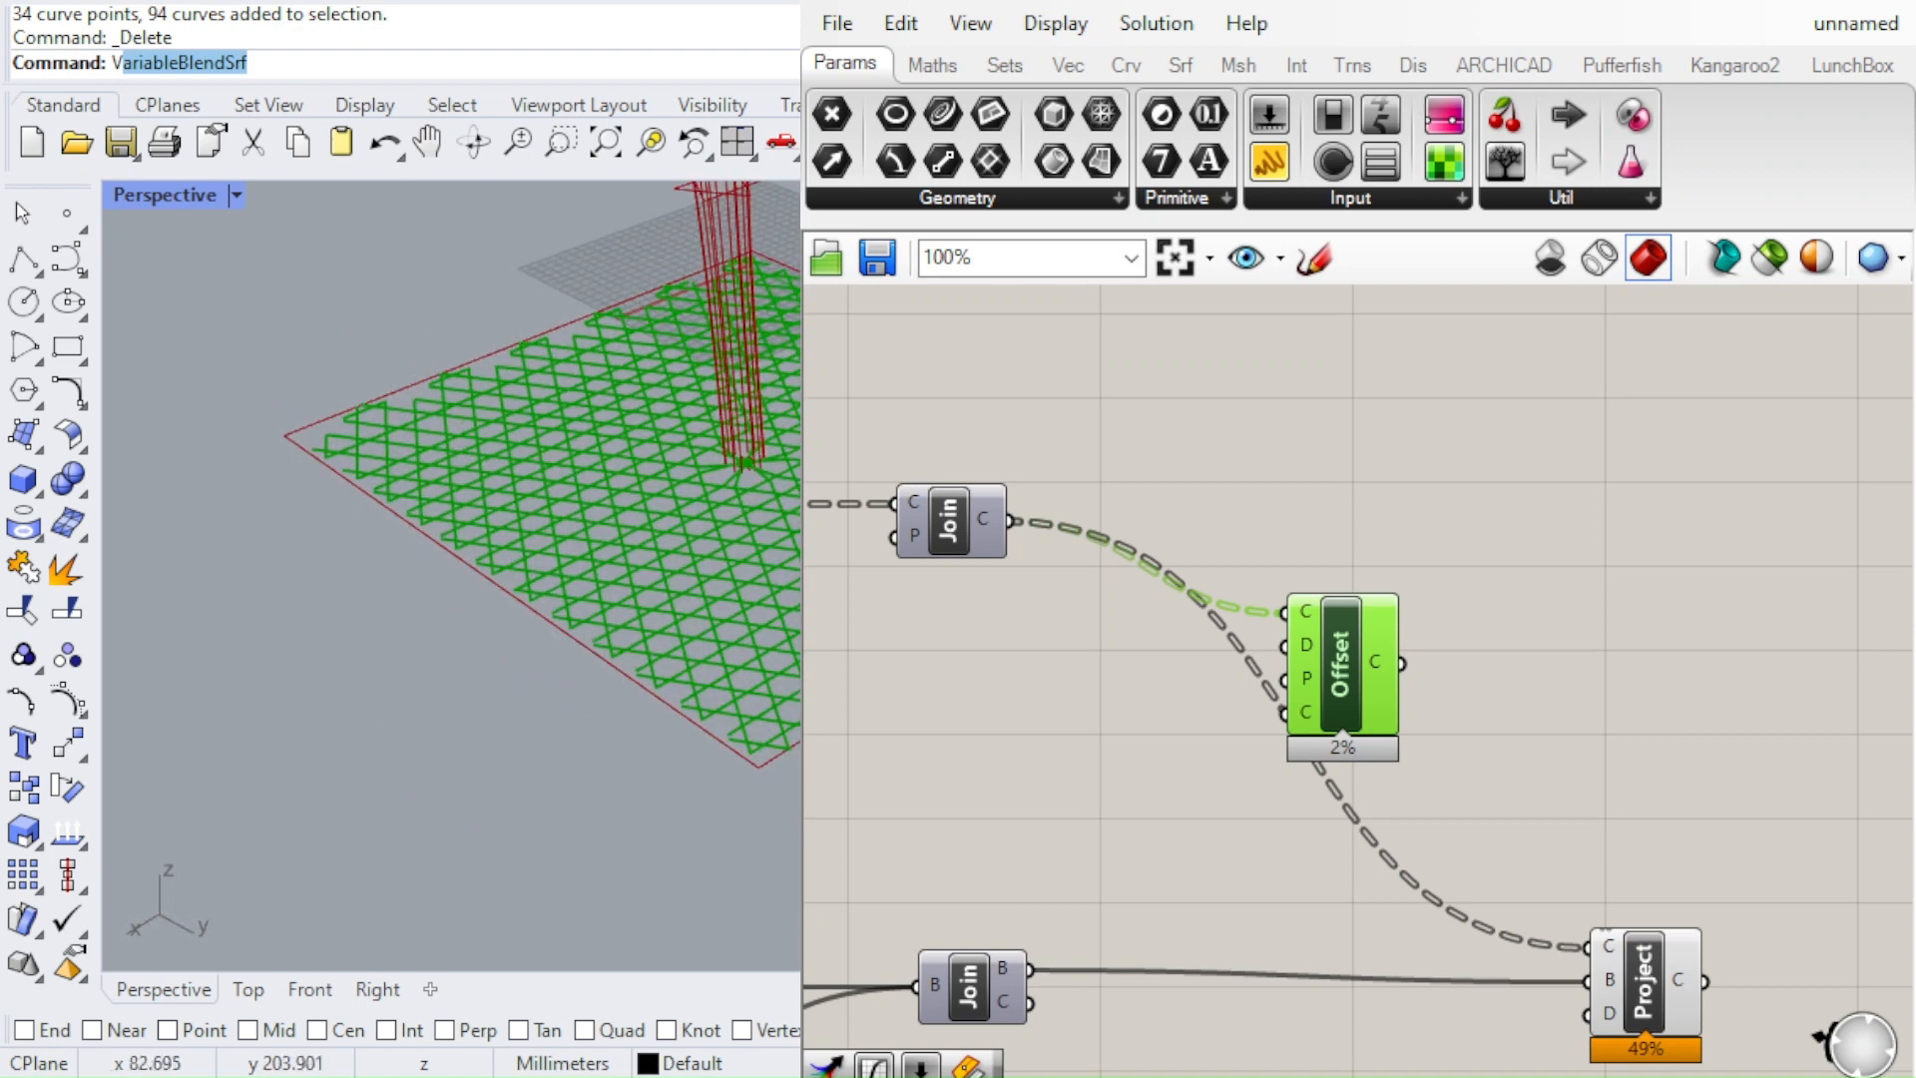
{"action": "right_click_drag", "start_coordinate": [1323, 655], "coordinate": [1371, 606]}
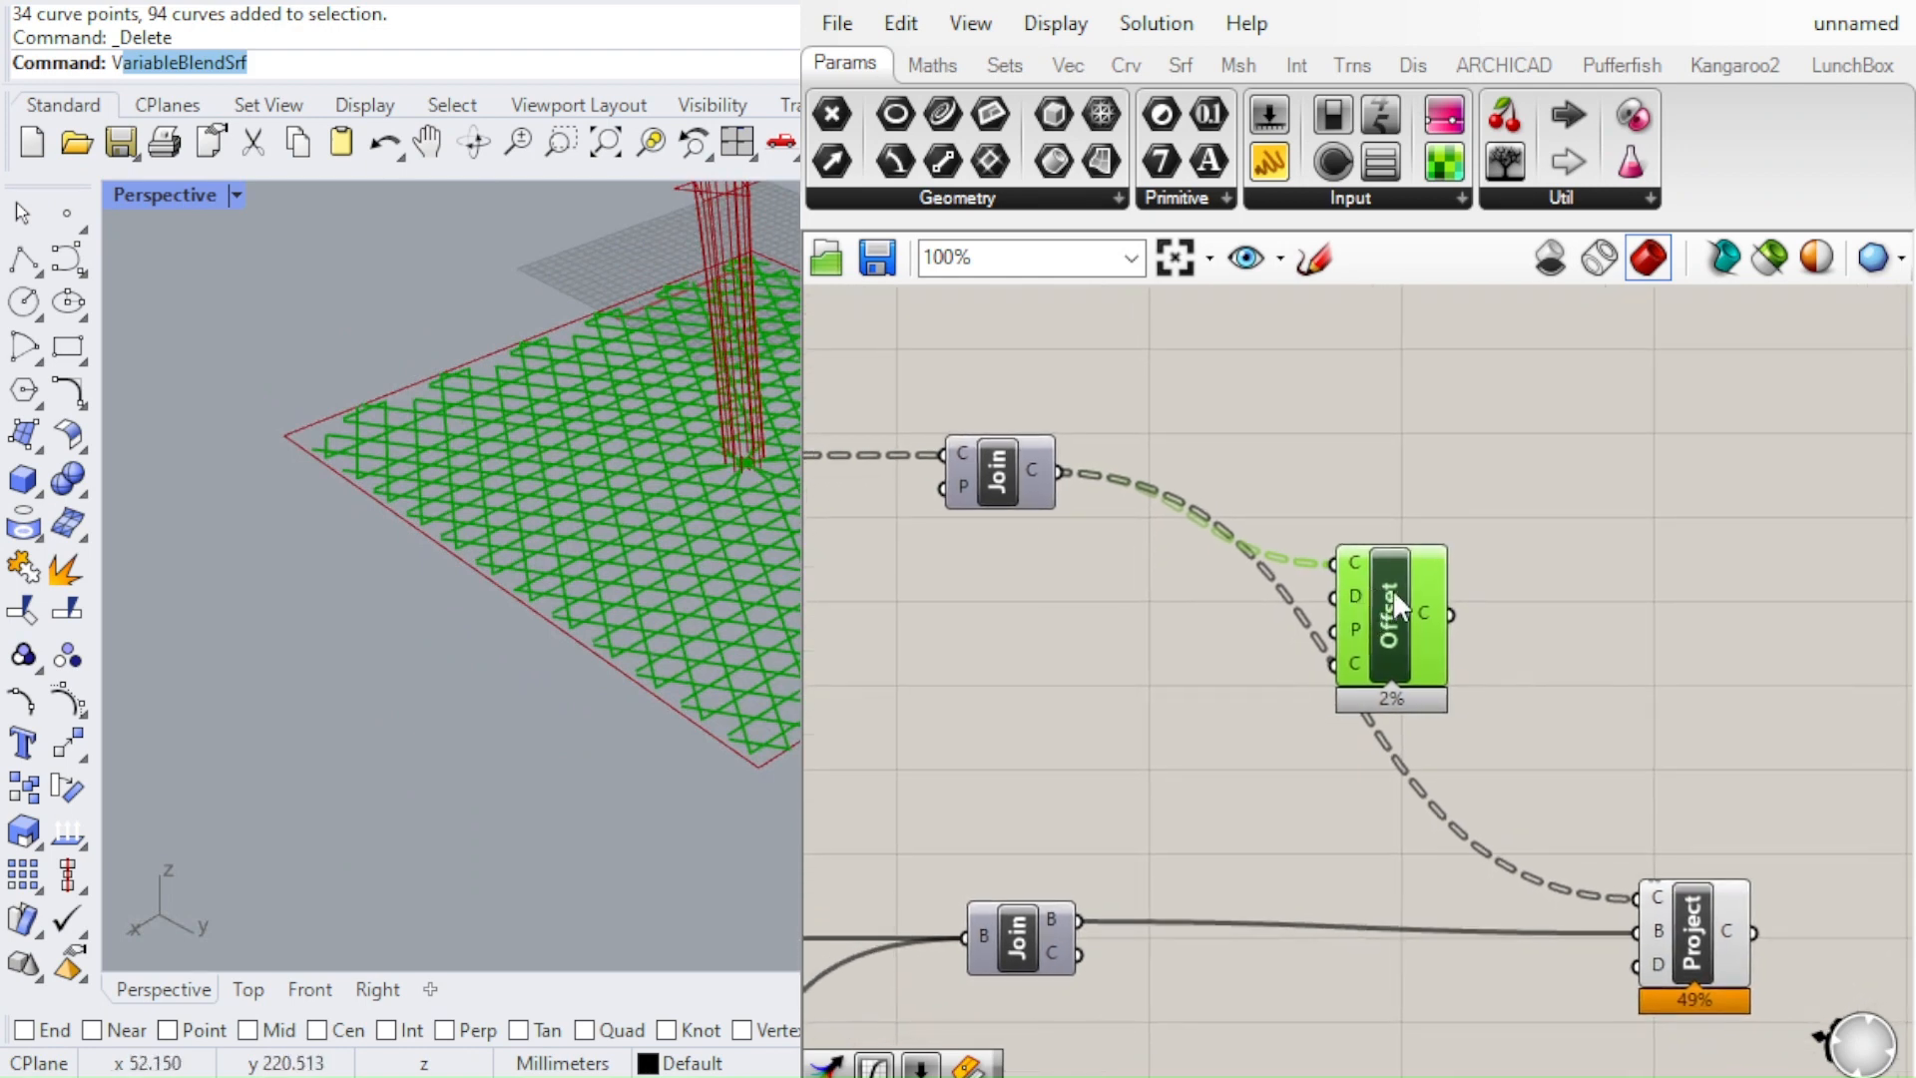
{"action": "left_click_drag", "start_coordinate": [1392, 589], "coordinate": [1429, 575]}
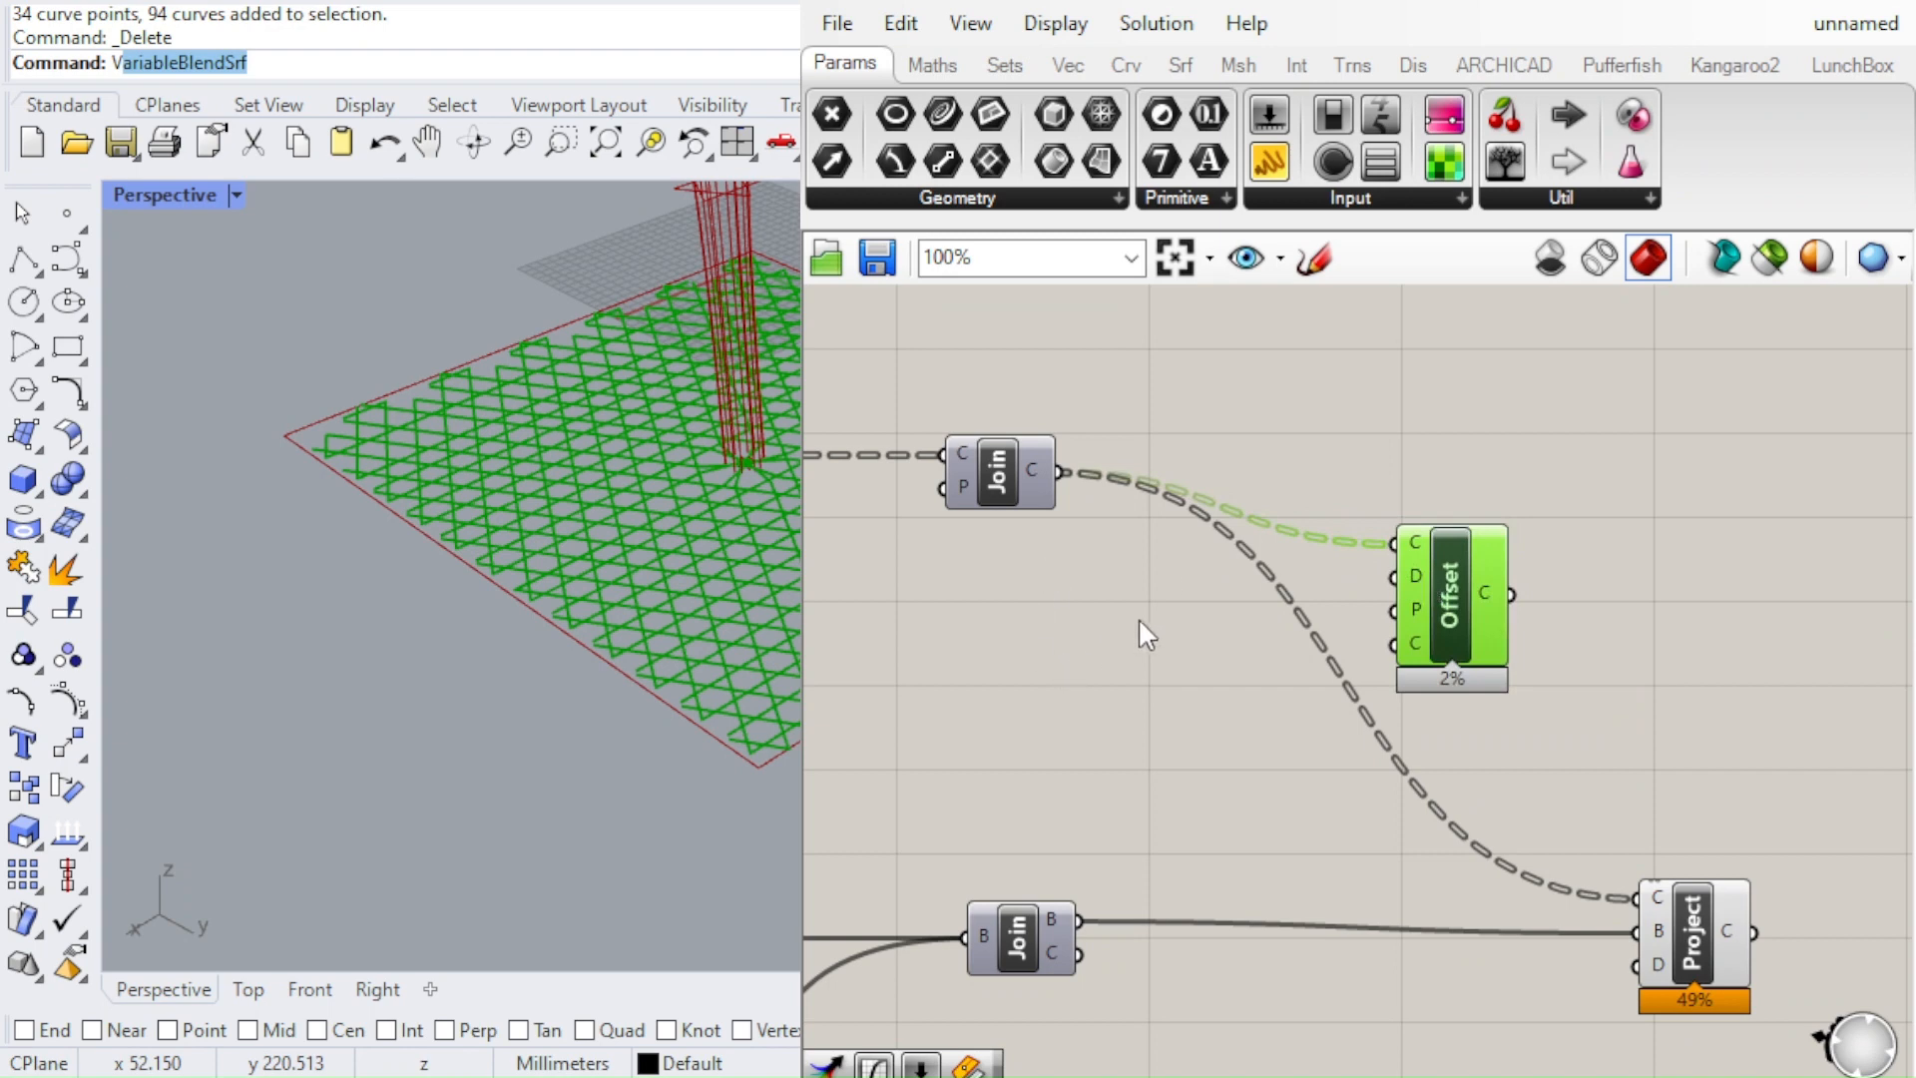
{"action": "left_click", "coordinate": [1097, 655]}
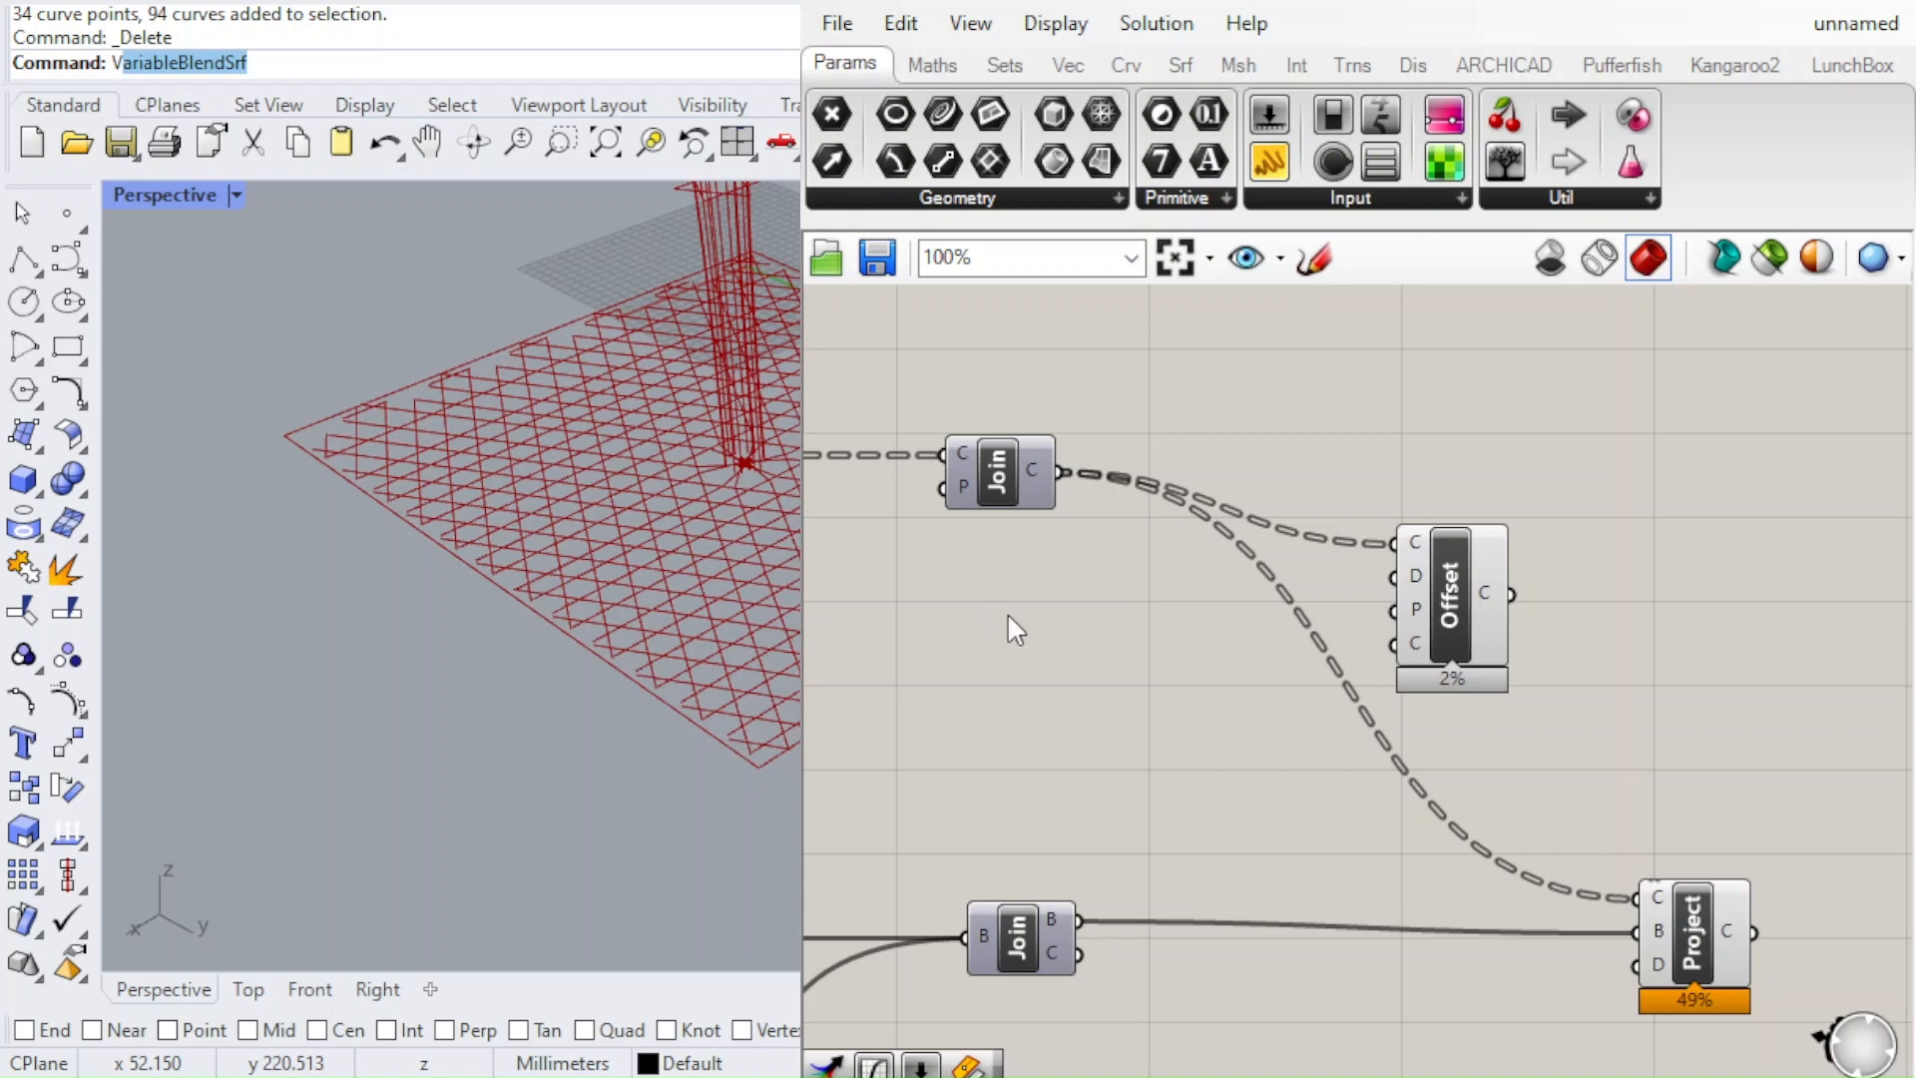
Add a Merge component between the upper Join component and the Offset component
{"action": "scroll", "coordinate": [1099, 653], "scroll_direction": "up", "scroll_amount": 3}
{"action": "left_click_drag", "start_coordinate": [1088, 648], "coordinate": [1229, 627]}
{"action": "scroll", "coordinate": [1230, 627], "scroll_direction": "down", "scroll_amount": 4}
{"action": "scroll", "coordinate": [926, 594], "scroll_direction": "up", "scroll_amount": 3}
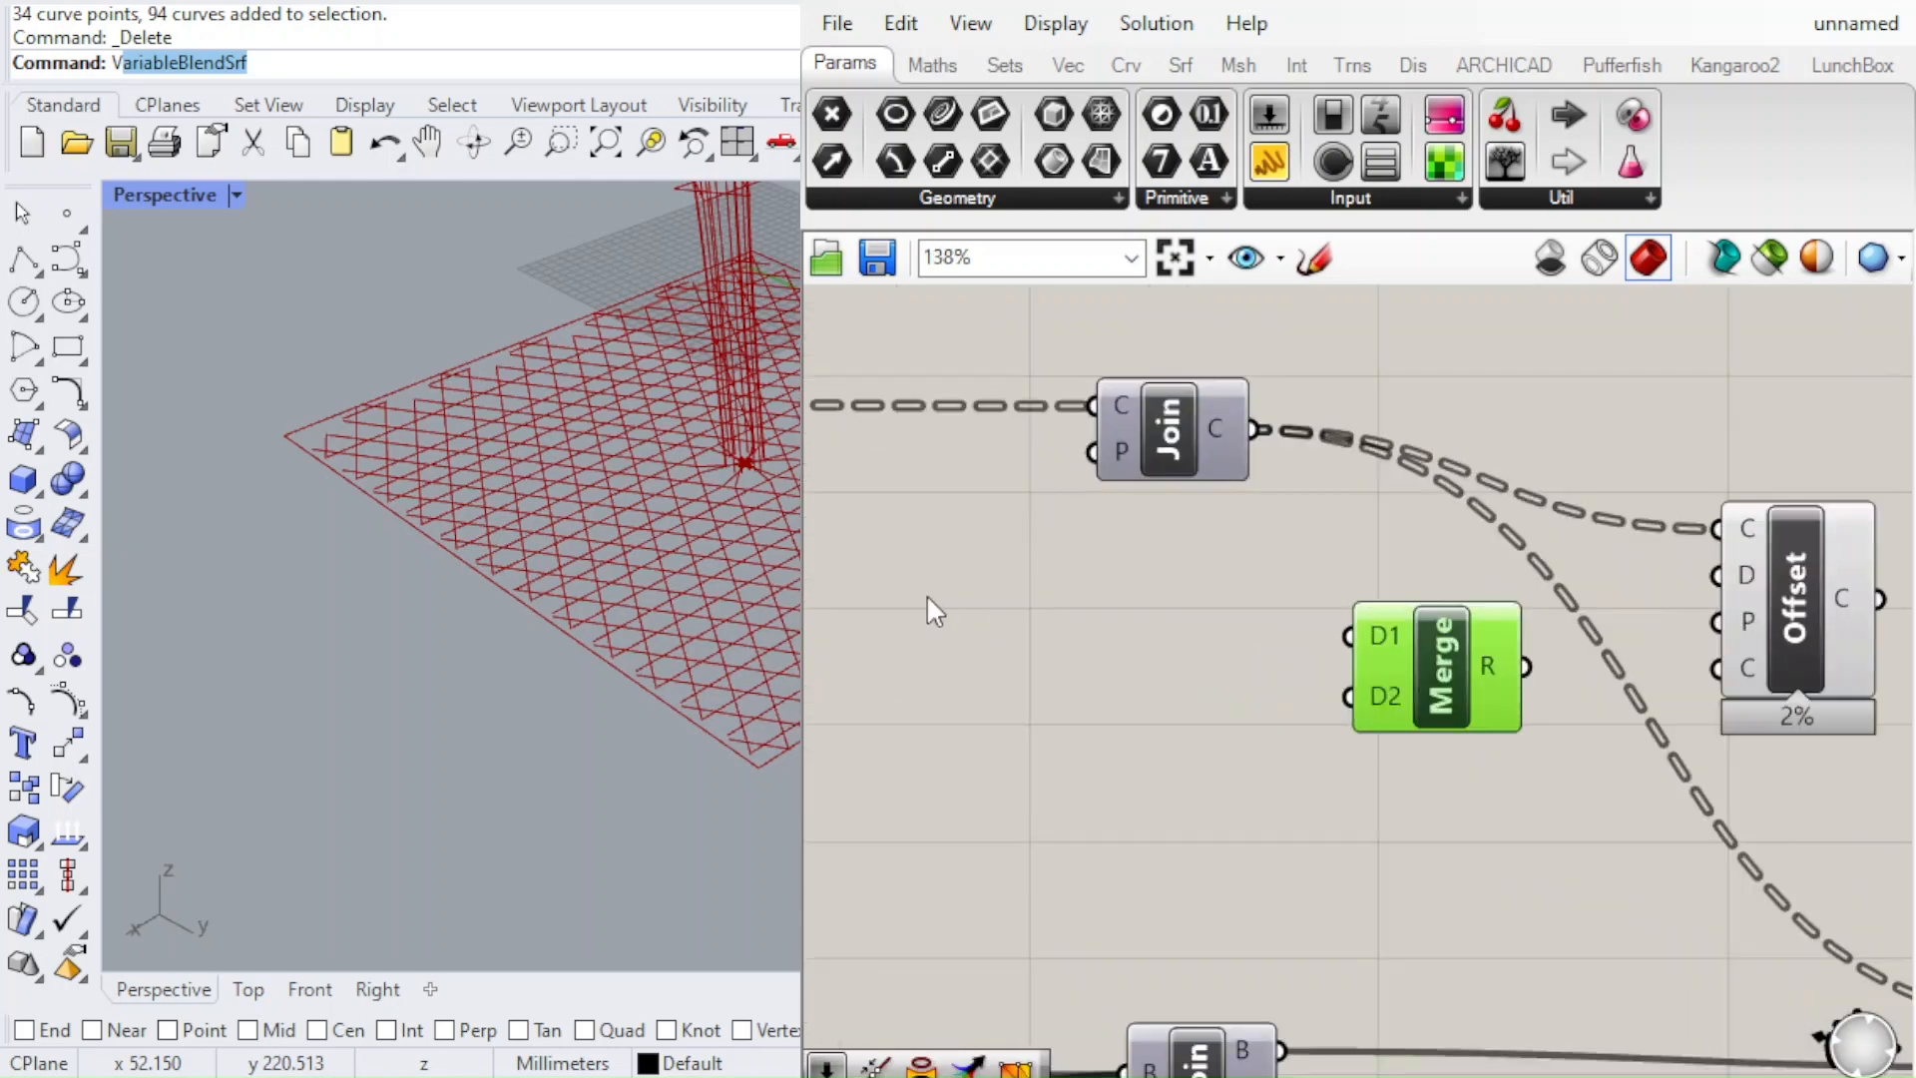
{"action": "left_click", "coordinate": [1068, 645]}
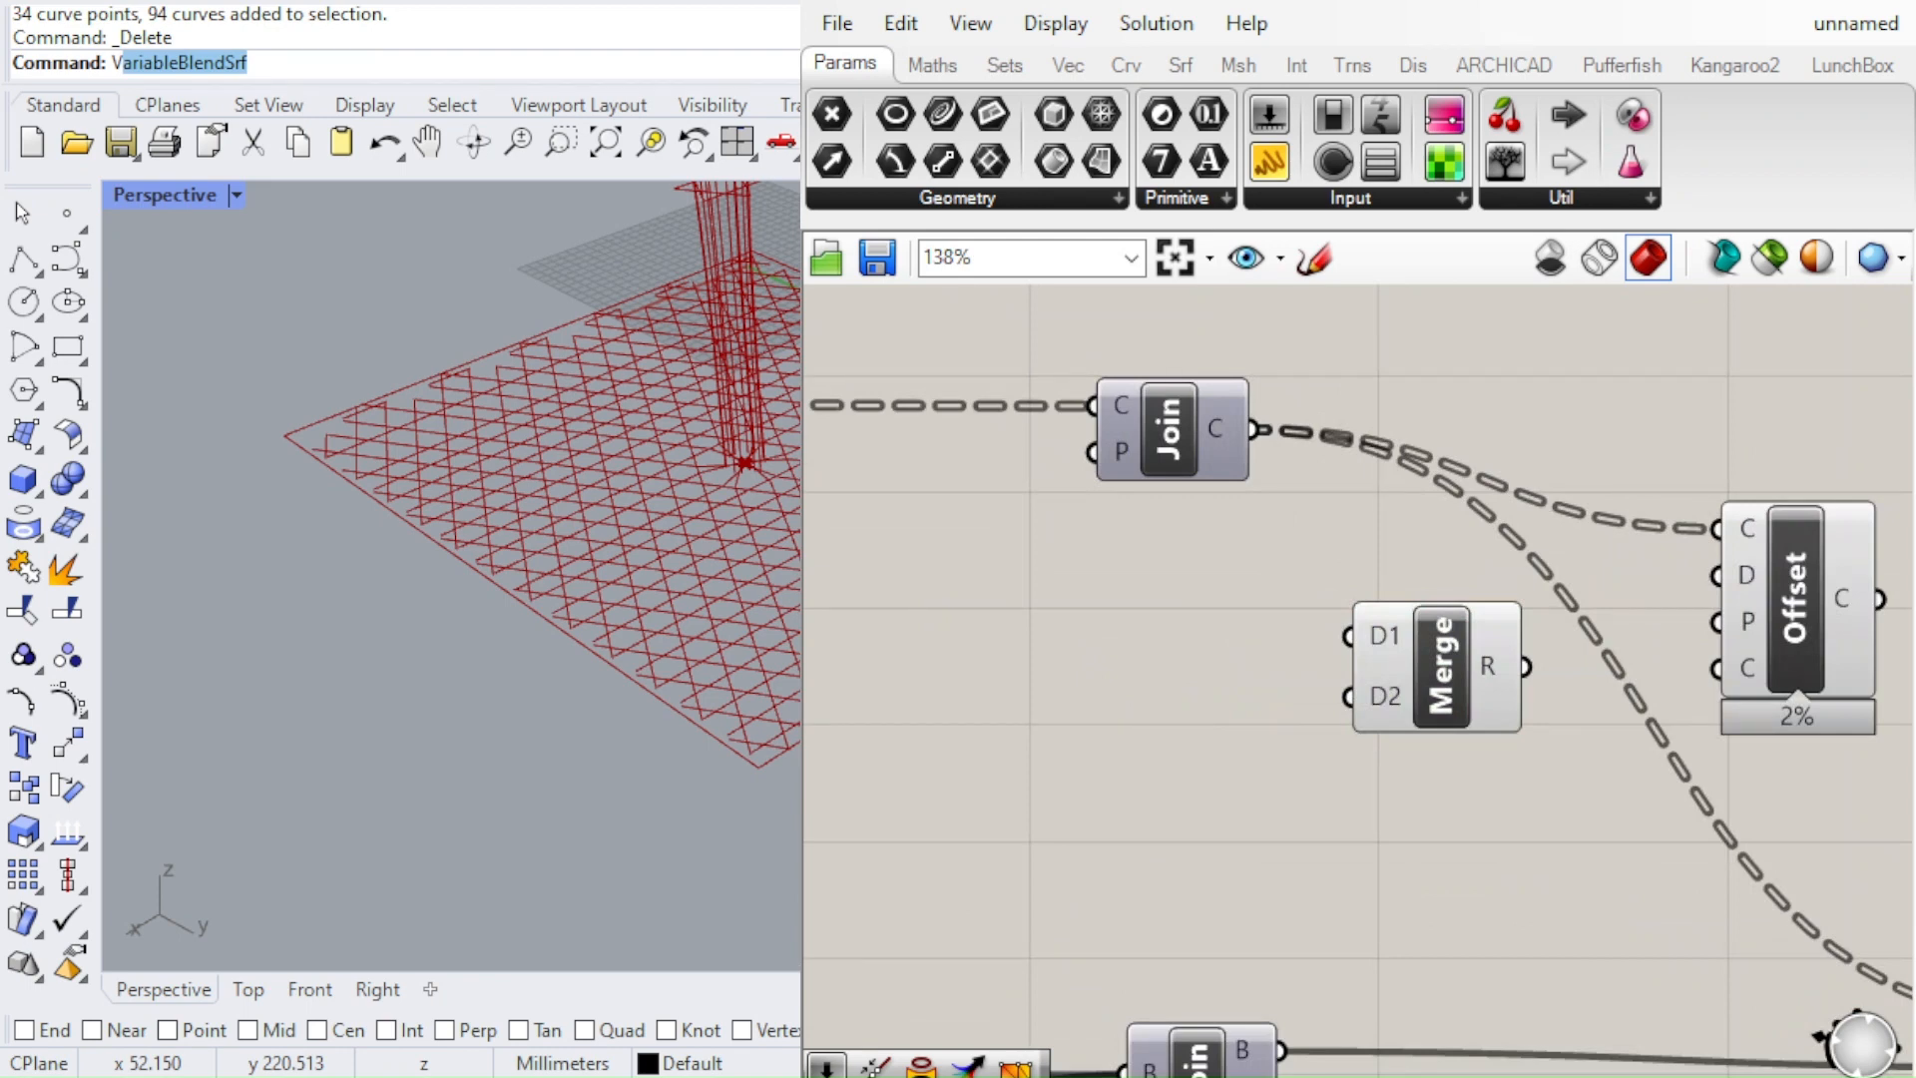
Add a number slider with the value 0.50 and place it to the left of the Merge component
{"action": "left_click", "coordinate": [1170, 710]}
{"action": "left_click_drag", "start_coordinate": [1050, 639], "coordinate": [940, 625]}
{"action": "left_click", "coordinate": [1109, 680]}
{"action": "scroll", "coordinate": [1017, 668], "scroll_direction": "down", "scroll_amount": 1}
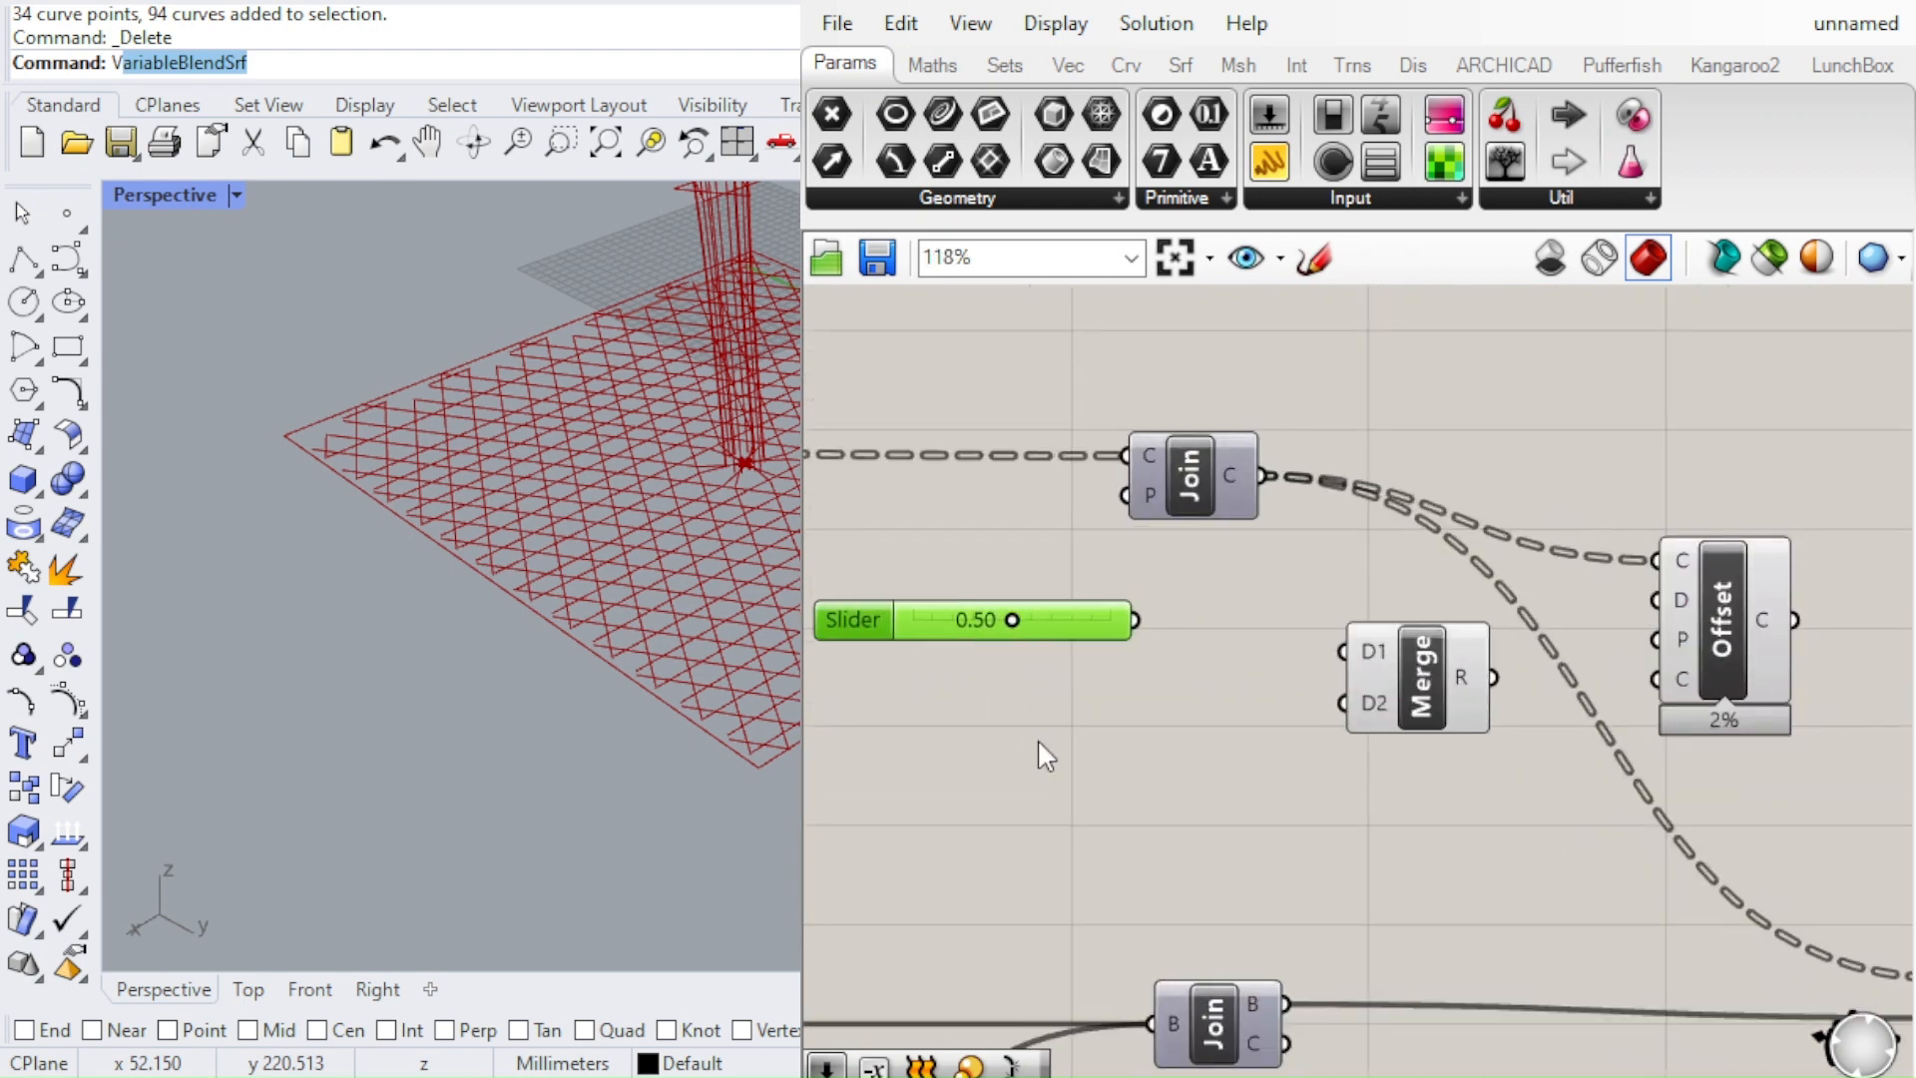
Add a Negative component below the 0.50 slider and connect the slider's output to its input
{"action": "left_click", "coordinate": [1048, 749]}
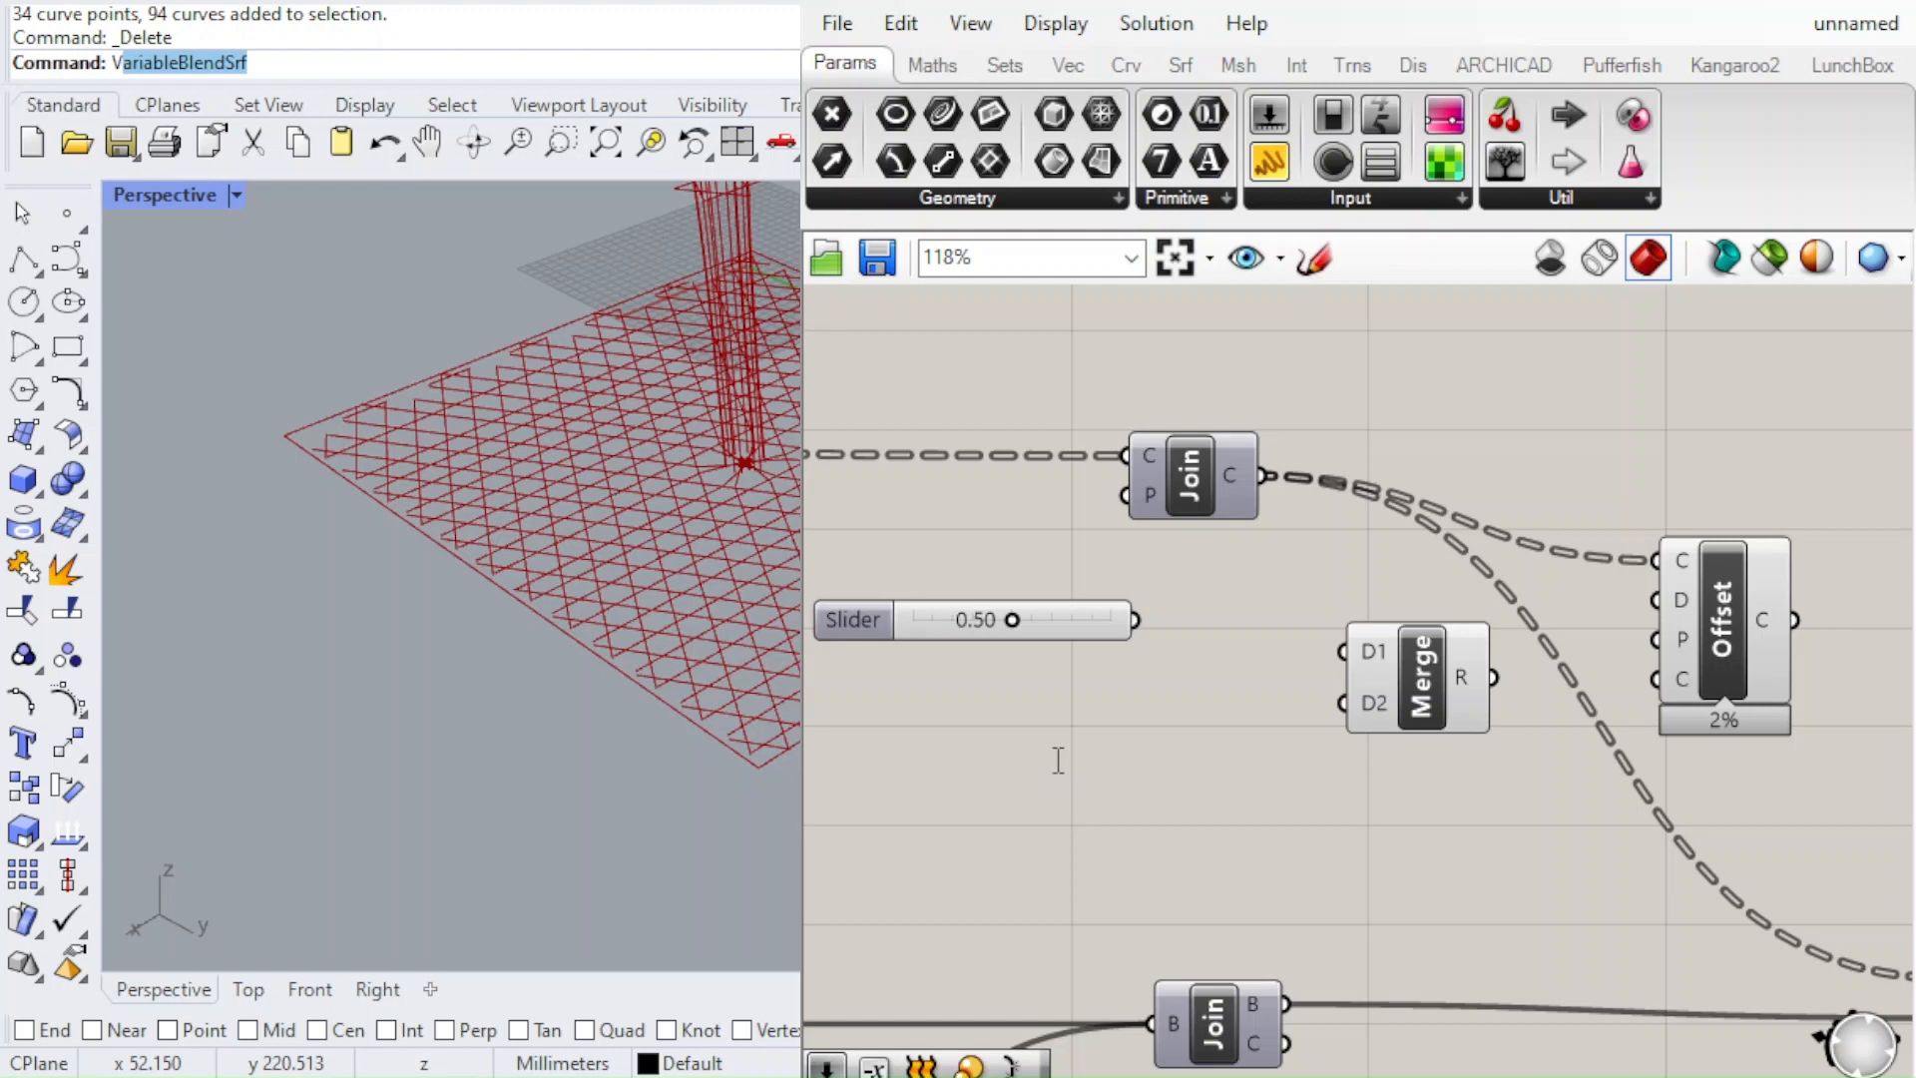
{"action": "scroll", "coordinate": [1104, 706], "scroll_direction": "up", "scroll_amount": 3}
{"action": "left_click_drag", "start_coordinate": [1065, 799], "coordinate": [1335, 760]}
{"action": "left_click_drag", "start_coordinate": [1155, 565], "coordinate": [1181, 763]}
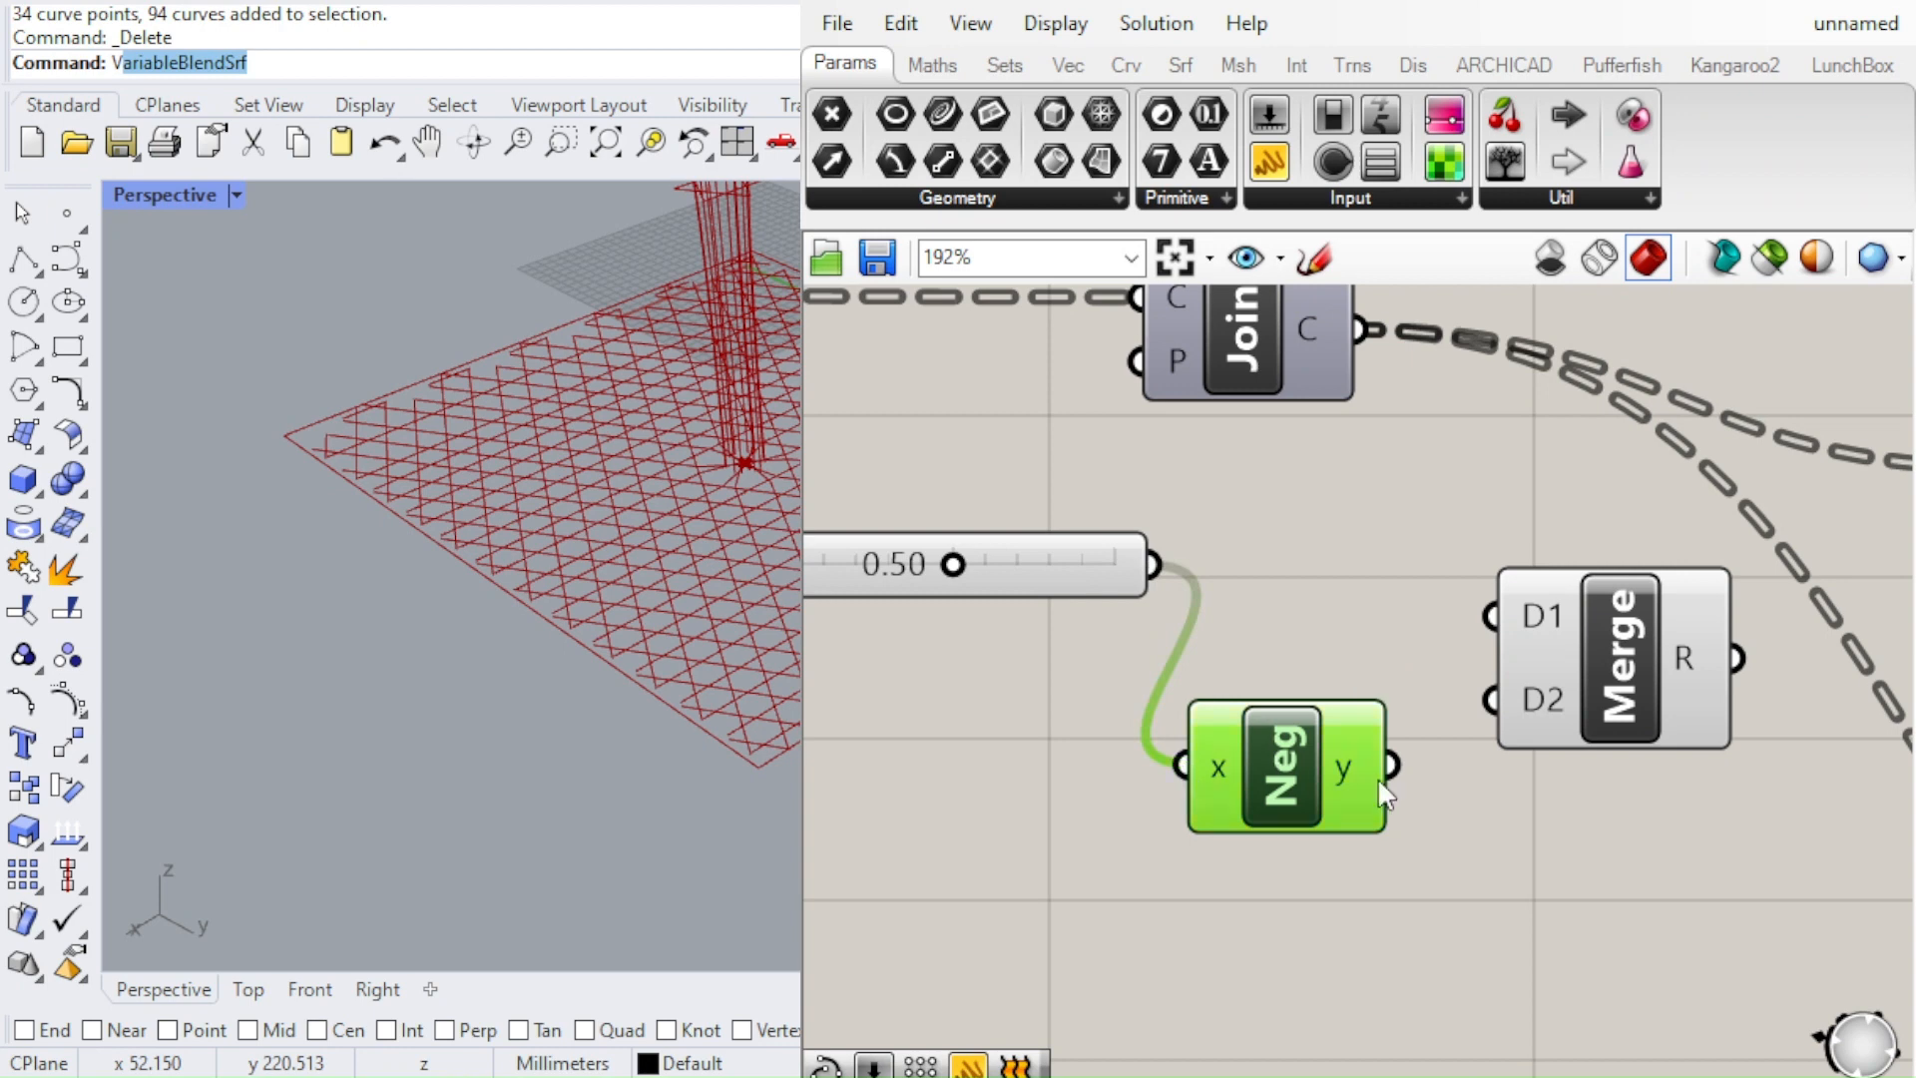
Connect the 0.50 slider to the Merge component's D1 input and the Negative output to its D2 input
{"action": "left_click_drag", "start_coordinate": [1390, 765], "coordinate": [1491, 699]}
{"action": "left_click_drag", "start_coordinate": [1143, 571], "coordinate": [996, 622]}
{"action": "left_click_drag", "start_coordinate": [1159, 563], "coordinate": [1491, 593]}
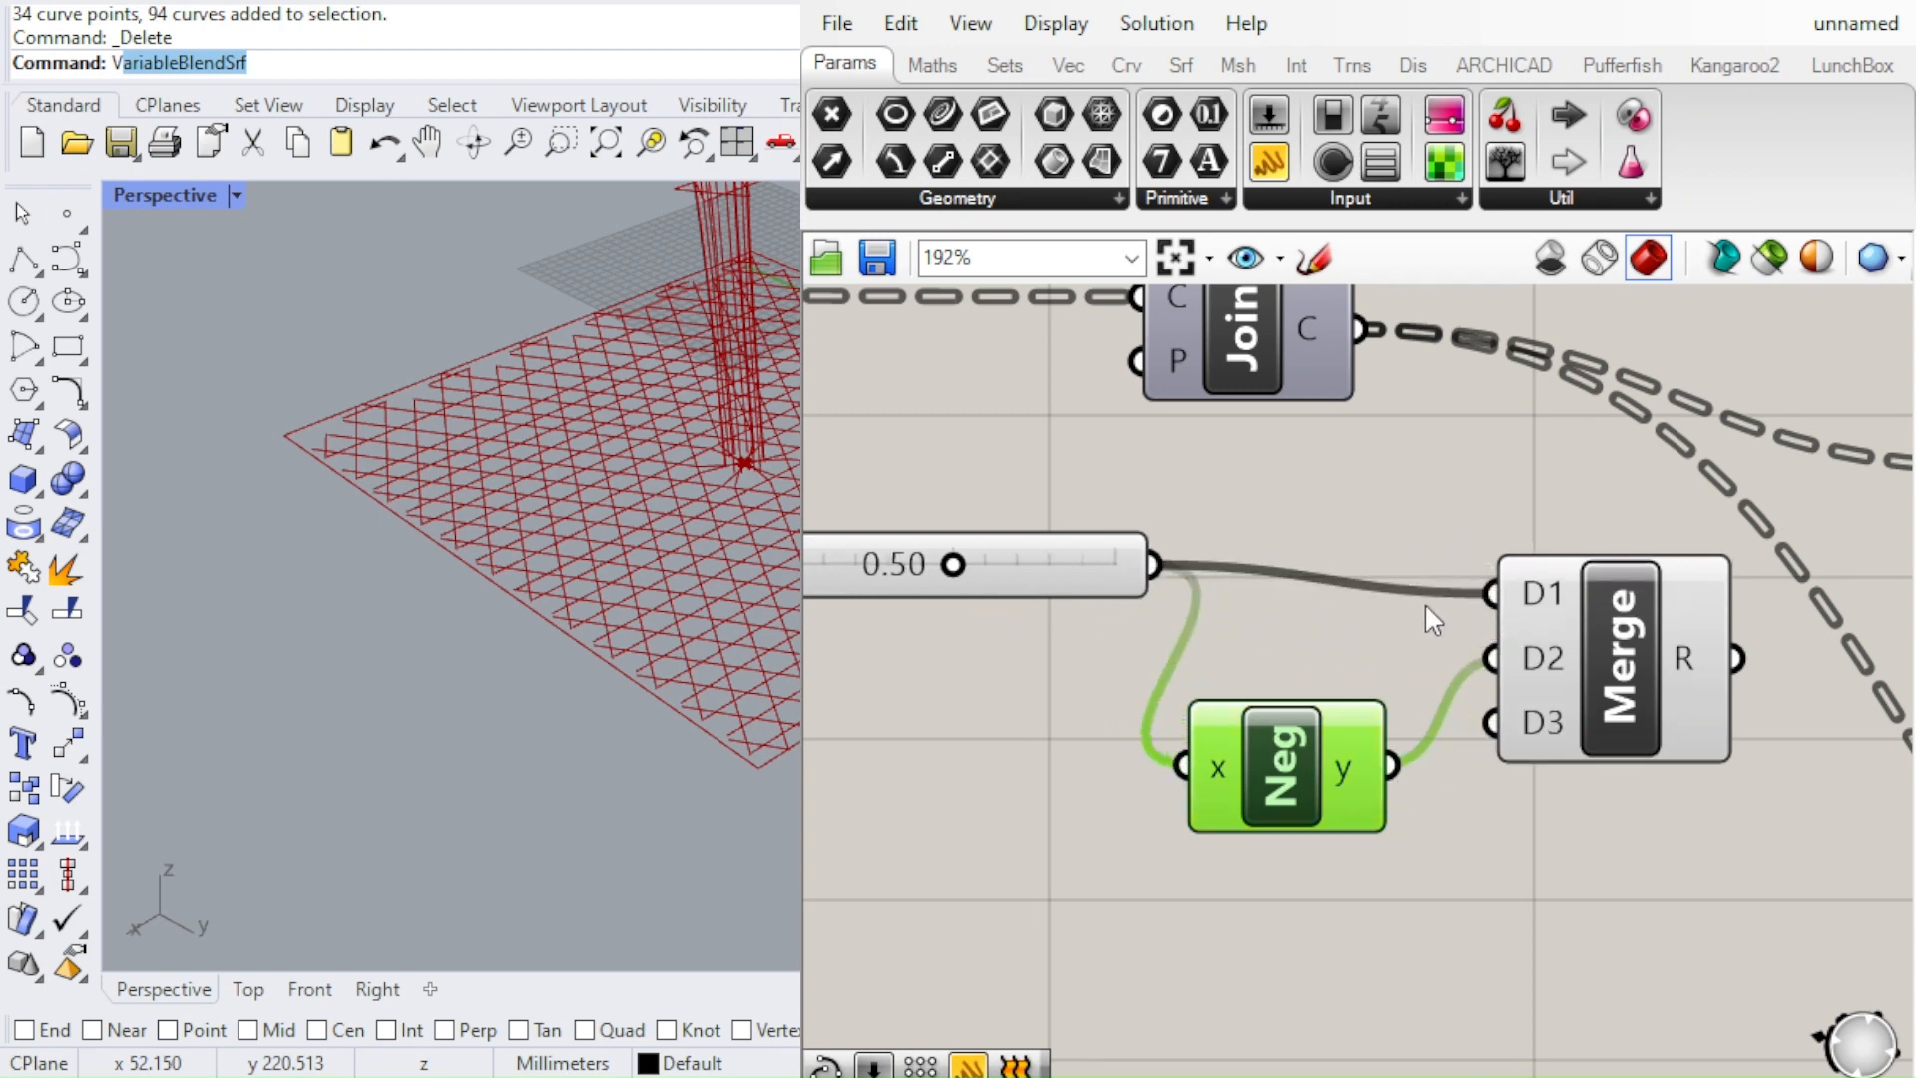
Connect the Merge result to the Offset component's distance input and check the doubled curves on the ground plane
{"action": "scroll", "coordinate": [1033, 643], "scroll_direction": "down", "scroll_amount": 2}
{"action": "left_click_drag", "start_coordinate": [1365, 681], "coordinate": [1553, 595]}
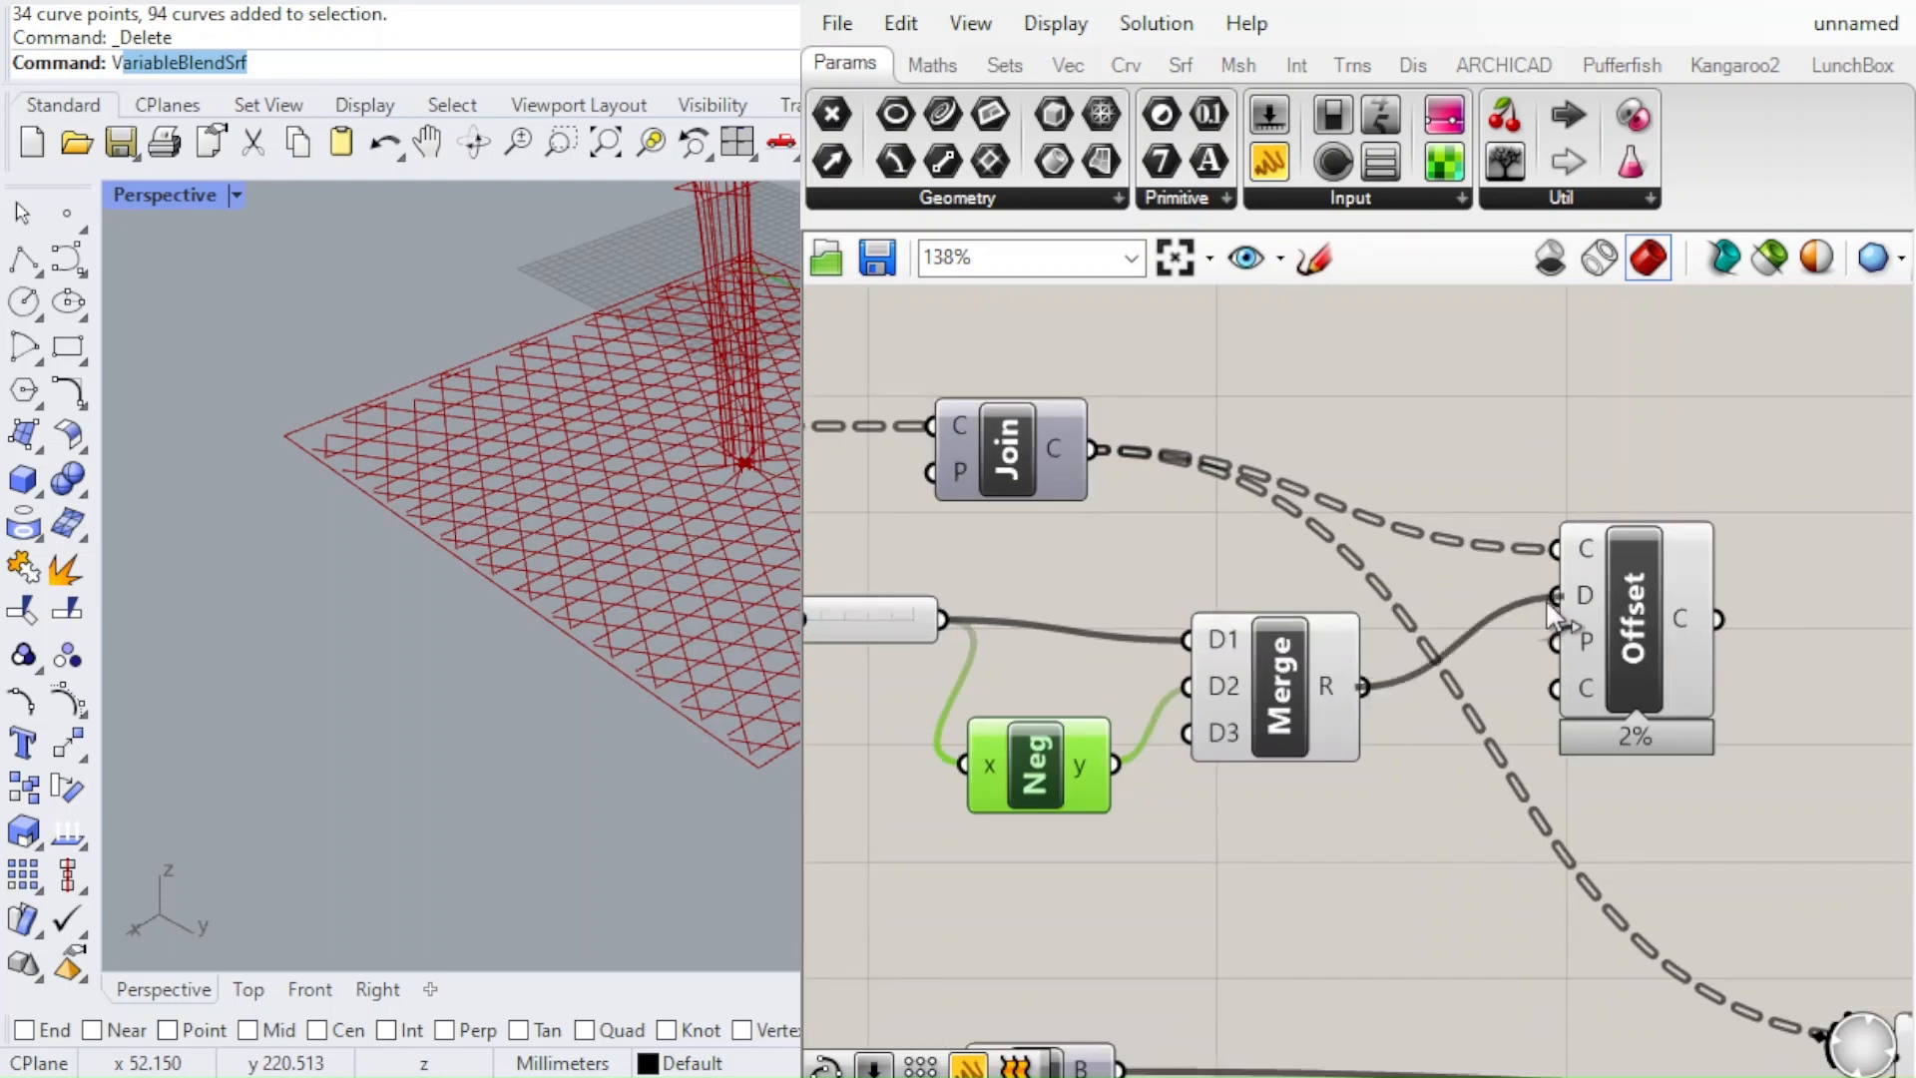
{"action": "scroll", "coordinate": [785, 728], "scroll_direction": "up", "scroll_amount": 3}
{"action": "scroll", "coordinate": [780, 720], "scroll_direction": "up", "scroll_amount": 2}
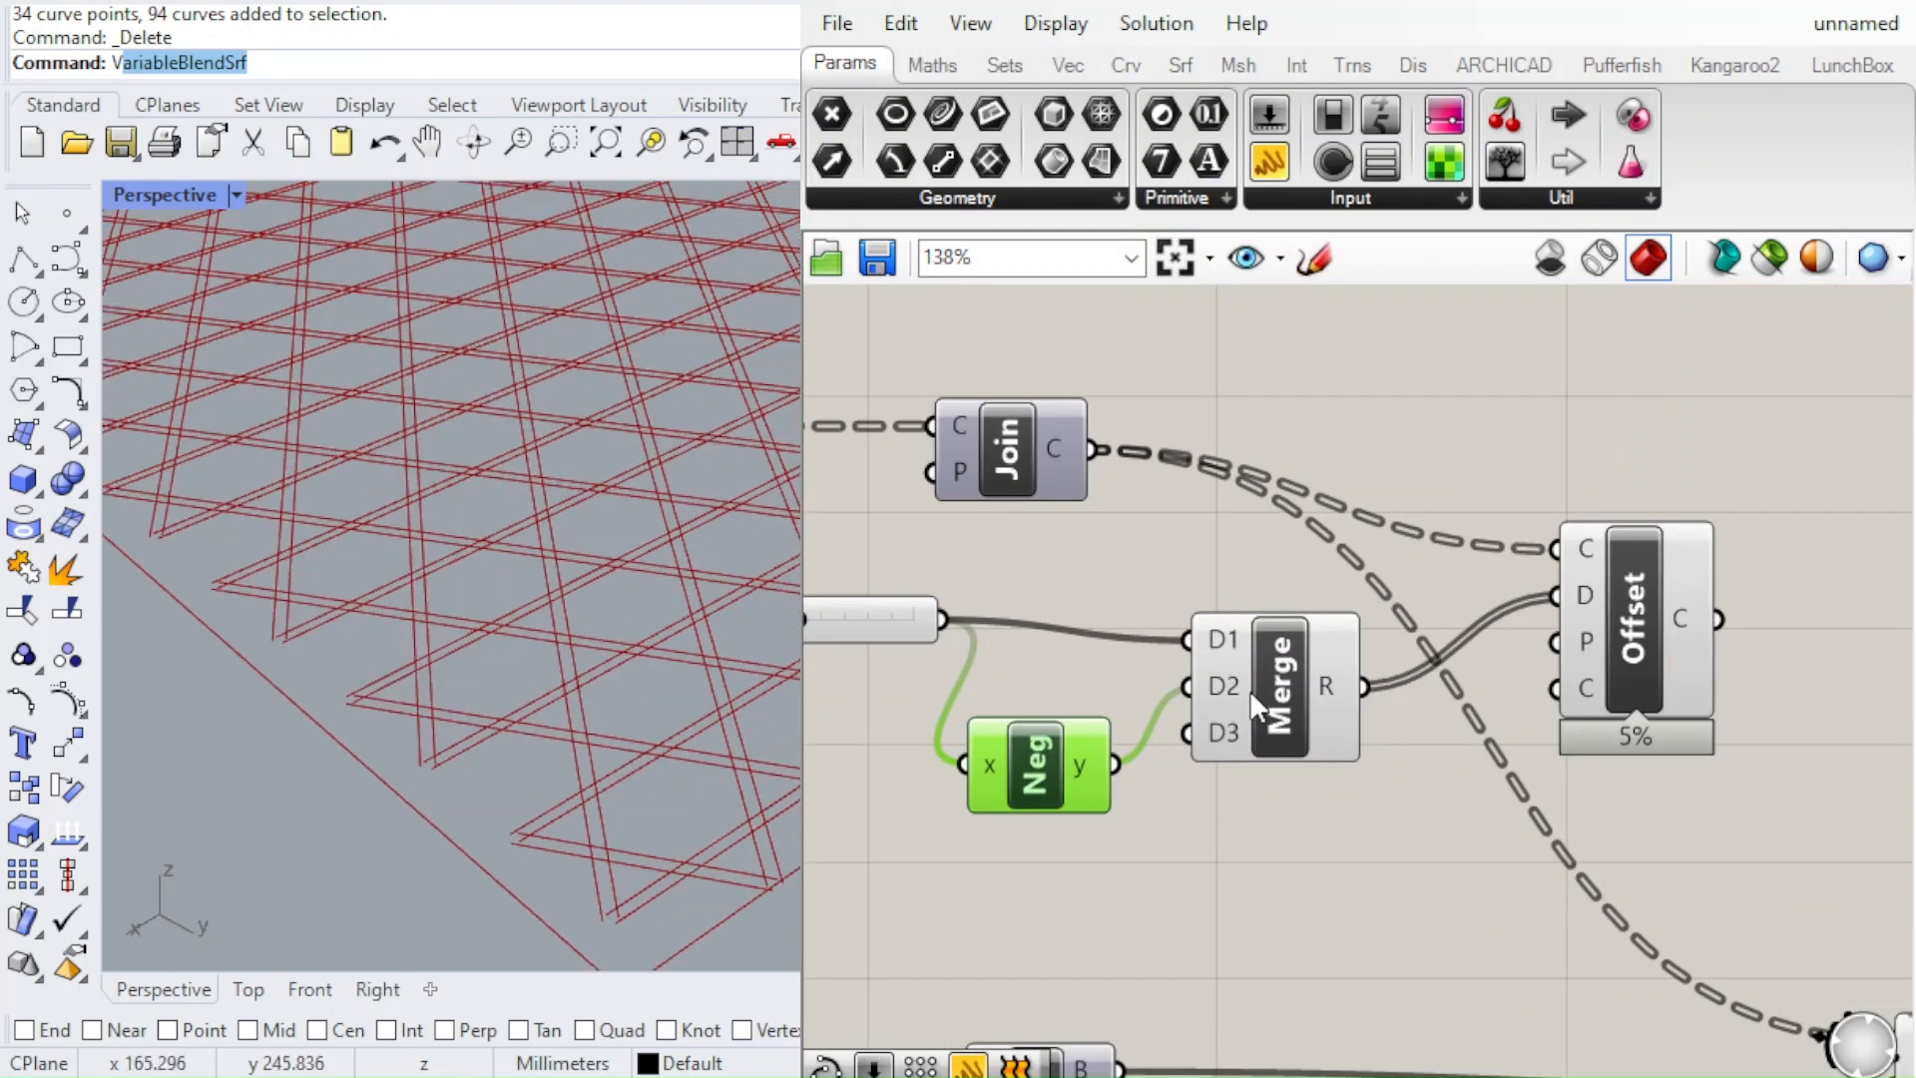
Feed the Offset component's curve output into the Project component's curve input in place of the upper Join's curves, and check the projection
{"action": "left_click_drag", "start_coordinate": [1252, 683], "coordinate": [1399, 836]}
{"action": "scroll", "coordinate": [1187, 679], "scroll_direction": "down", "scroll_amount": 4}
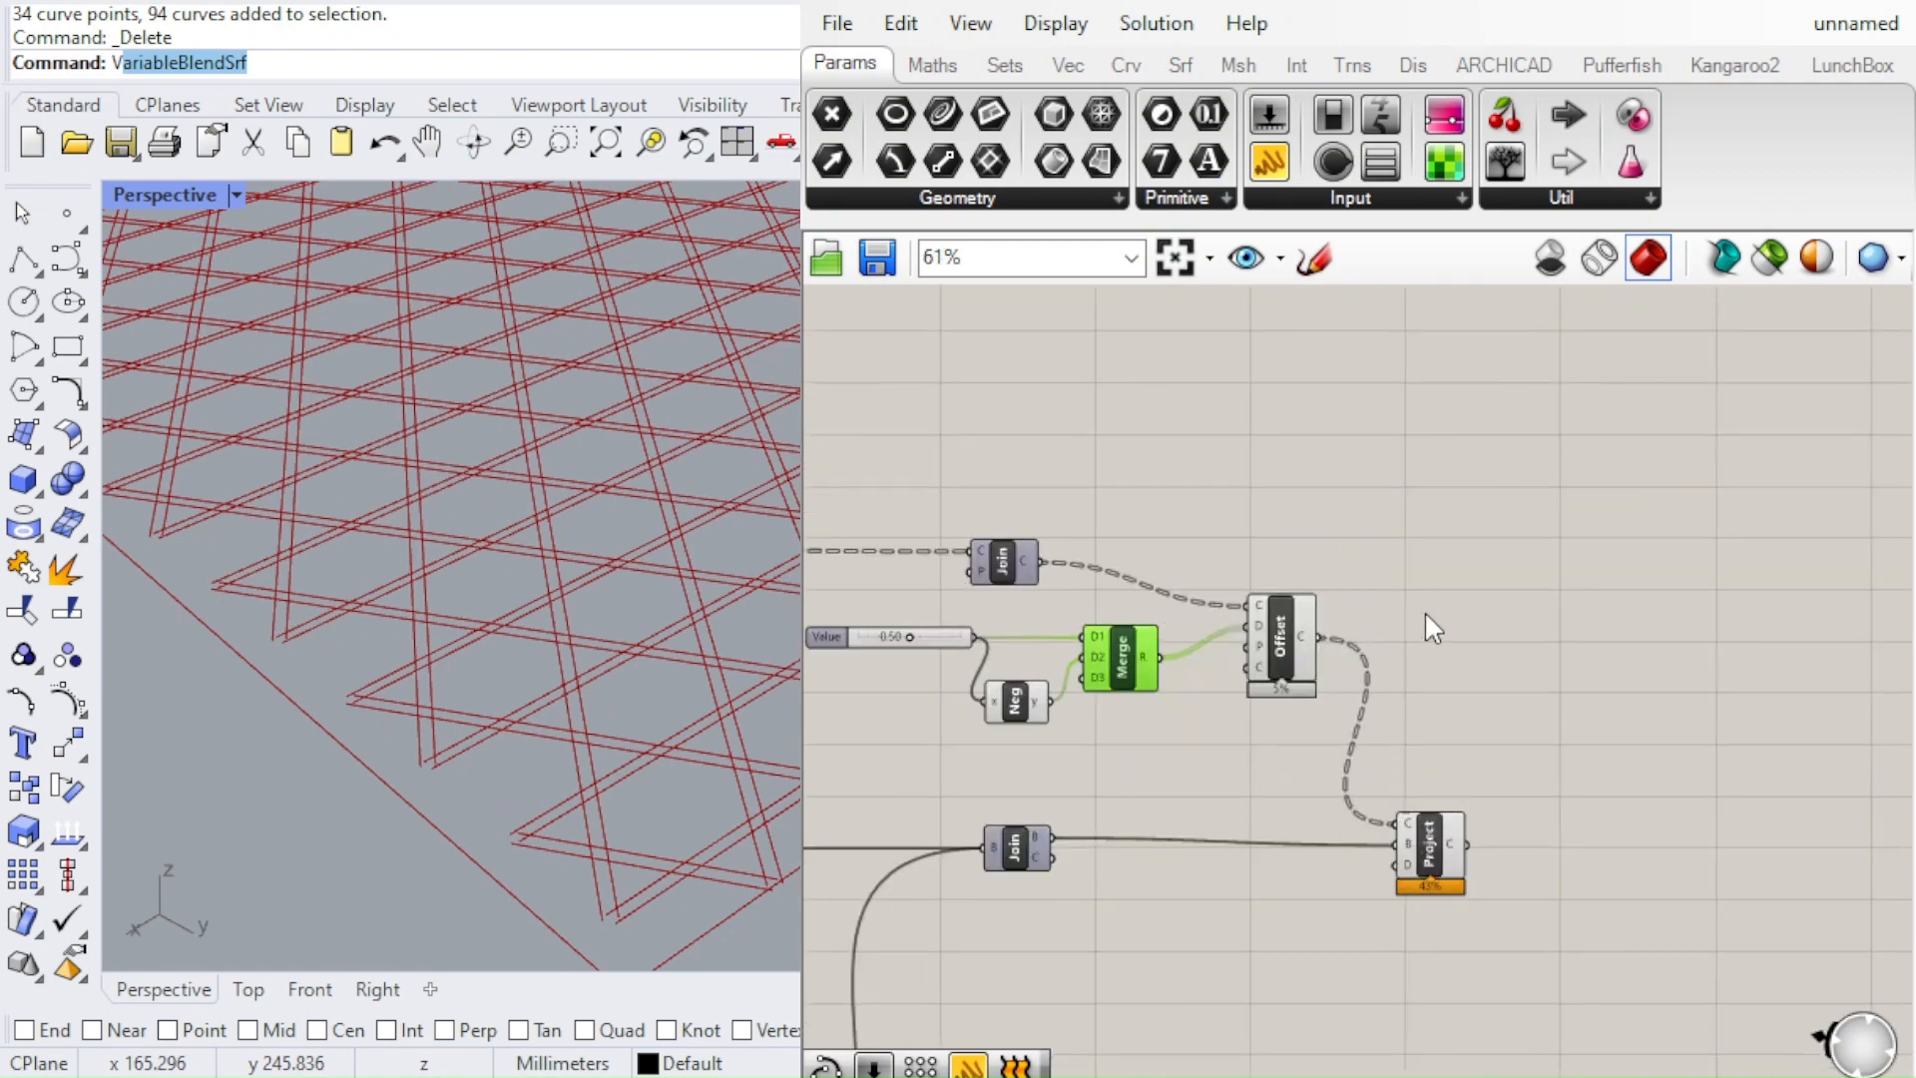
{"action": "right_click_drag", "start_coordinate": [714, 521], "coordinate": [520, 238]}
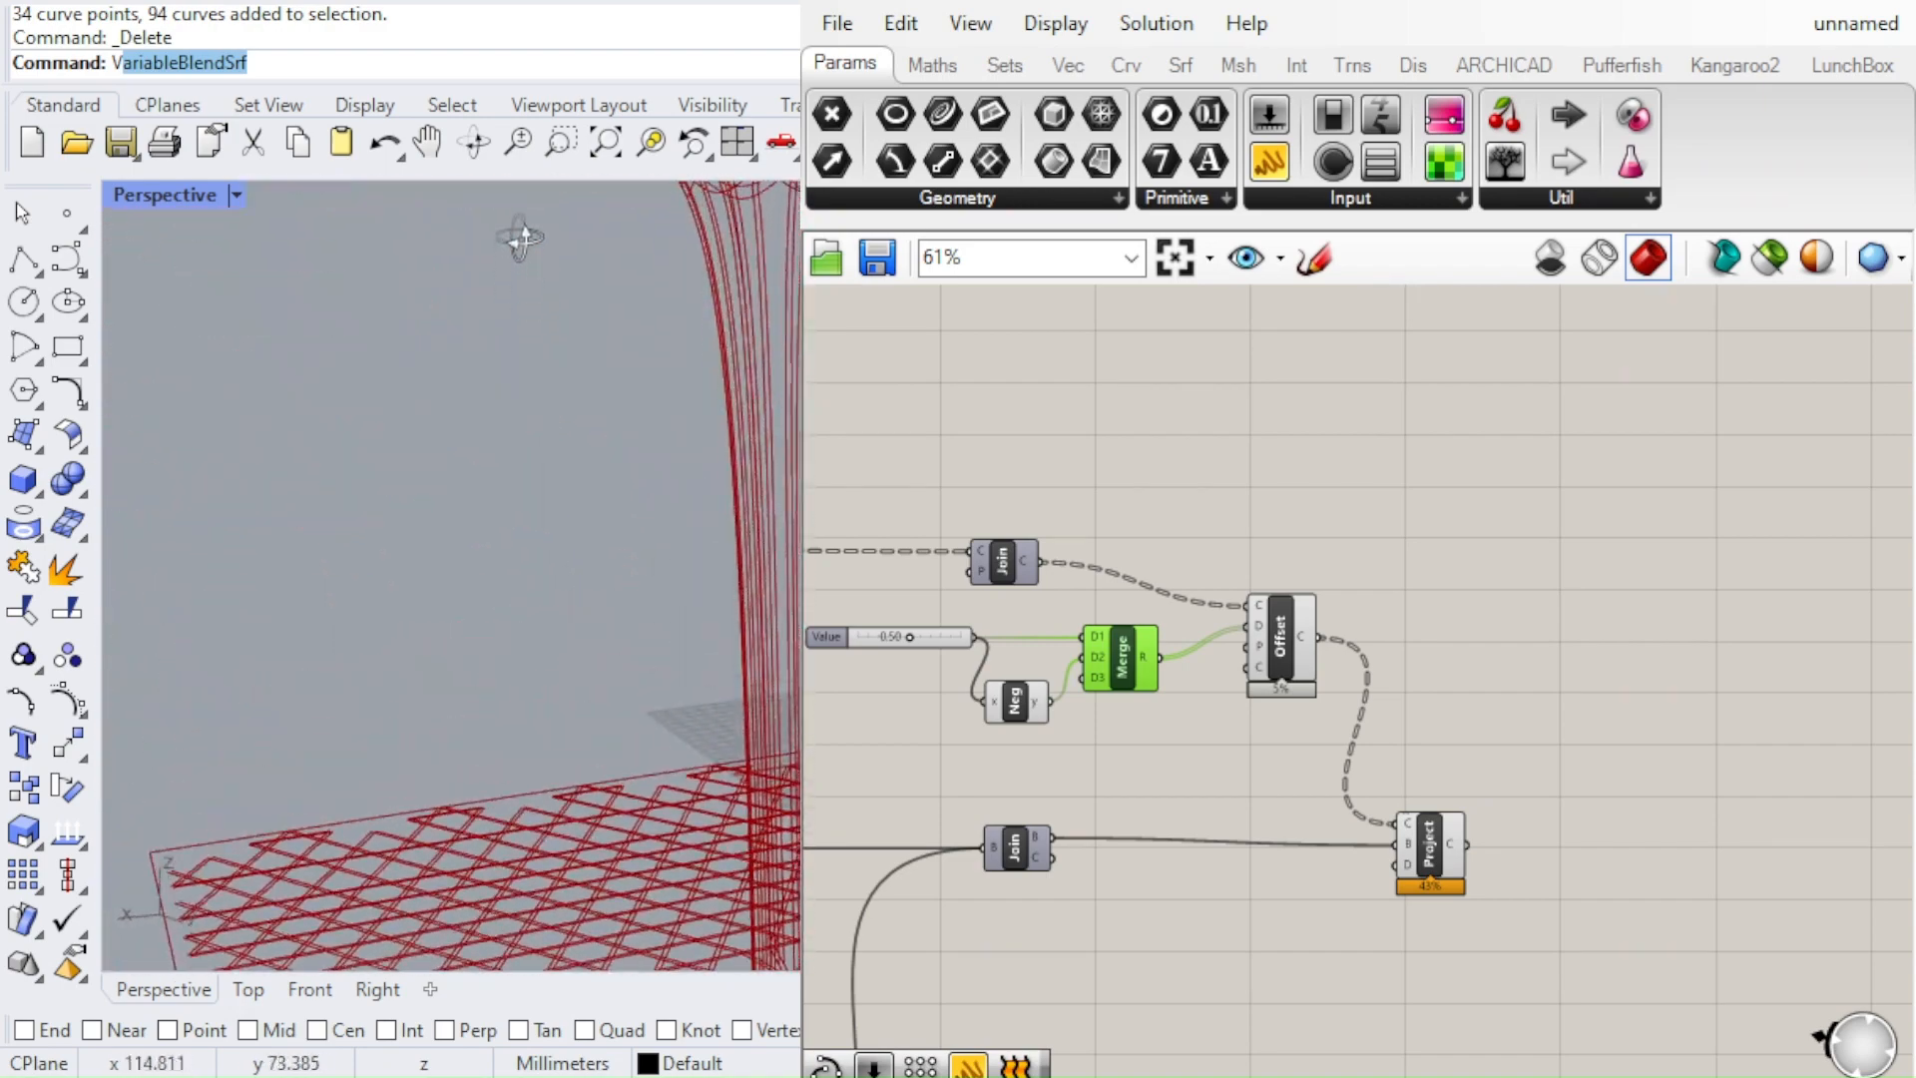
{"action": "scroll", "coordinate": [653, 390], "scroll_direction": "down", "scroll_amount": 5}
{"action": "scroll", "coordinate": [1238, 599], "scroll_direction": "up", "scroll_amount": 4}
{"action": "scroll", "coordinate": [1340, 595], "scroll_direction": "down", "scroll_amount": 4}
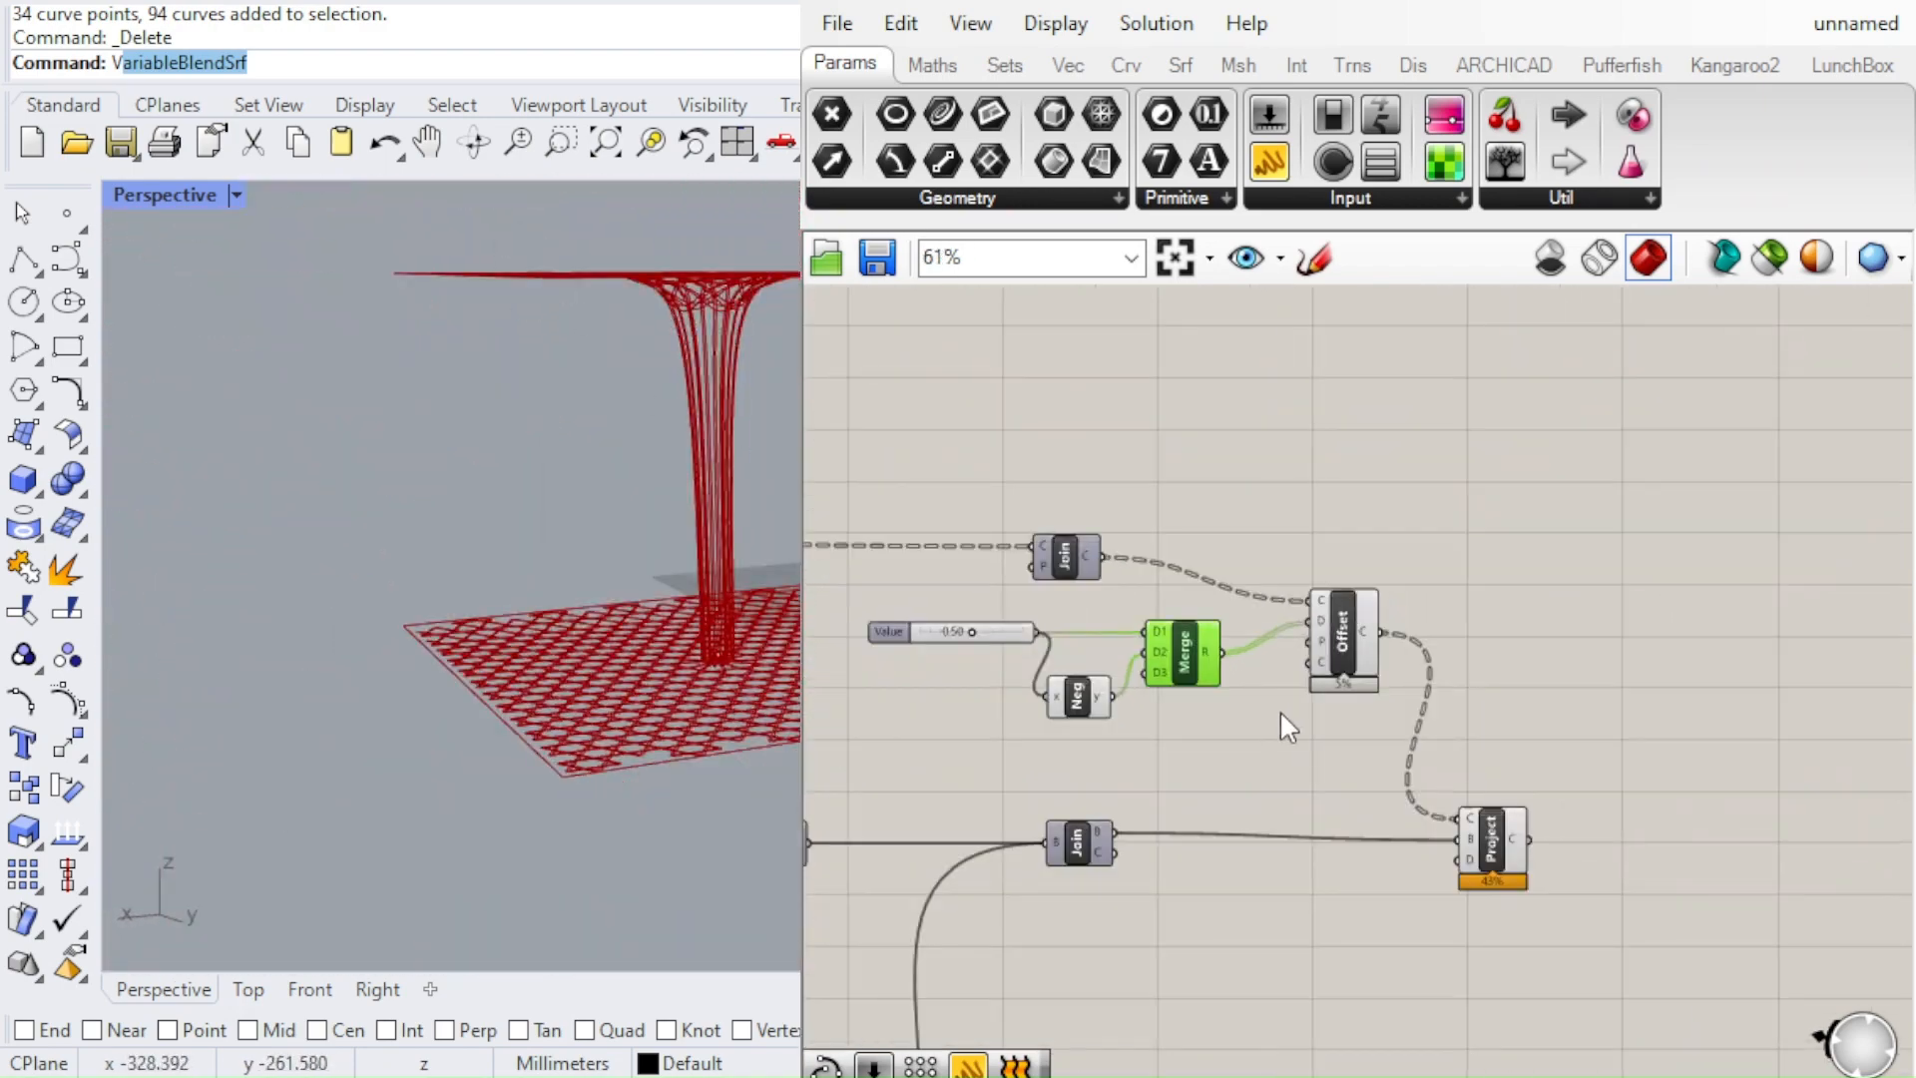
Turn off the preview of the upper Join, the 0.50 slider, Negative, Merge and Offset components
{"action": "left_click", "coordinate": [1377, 726]}
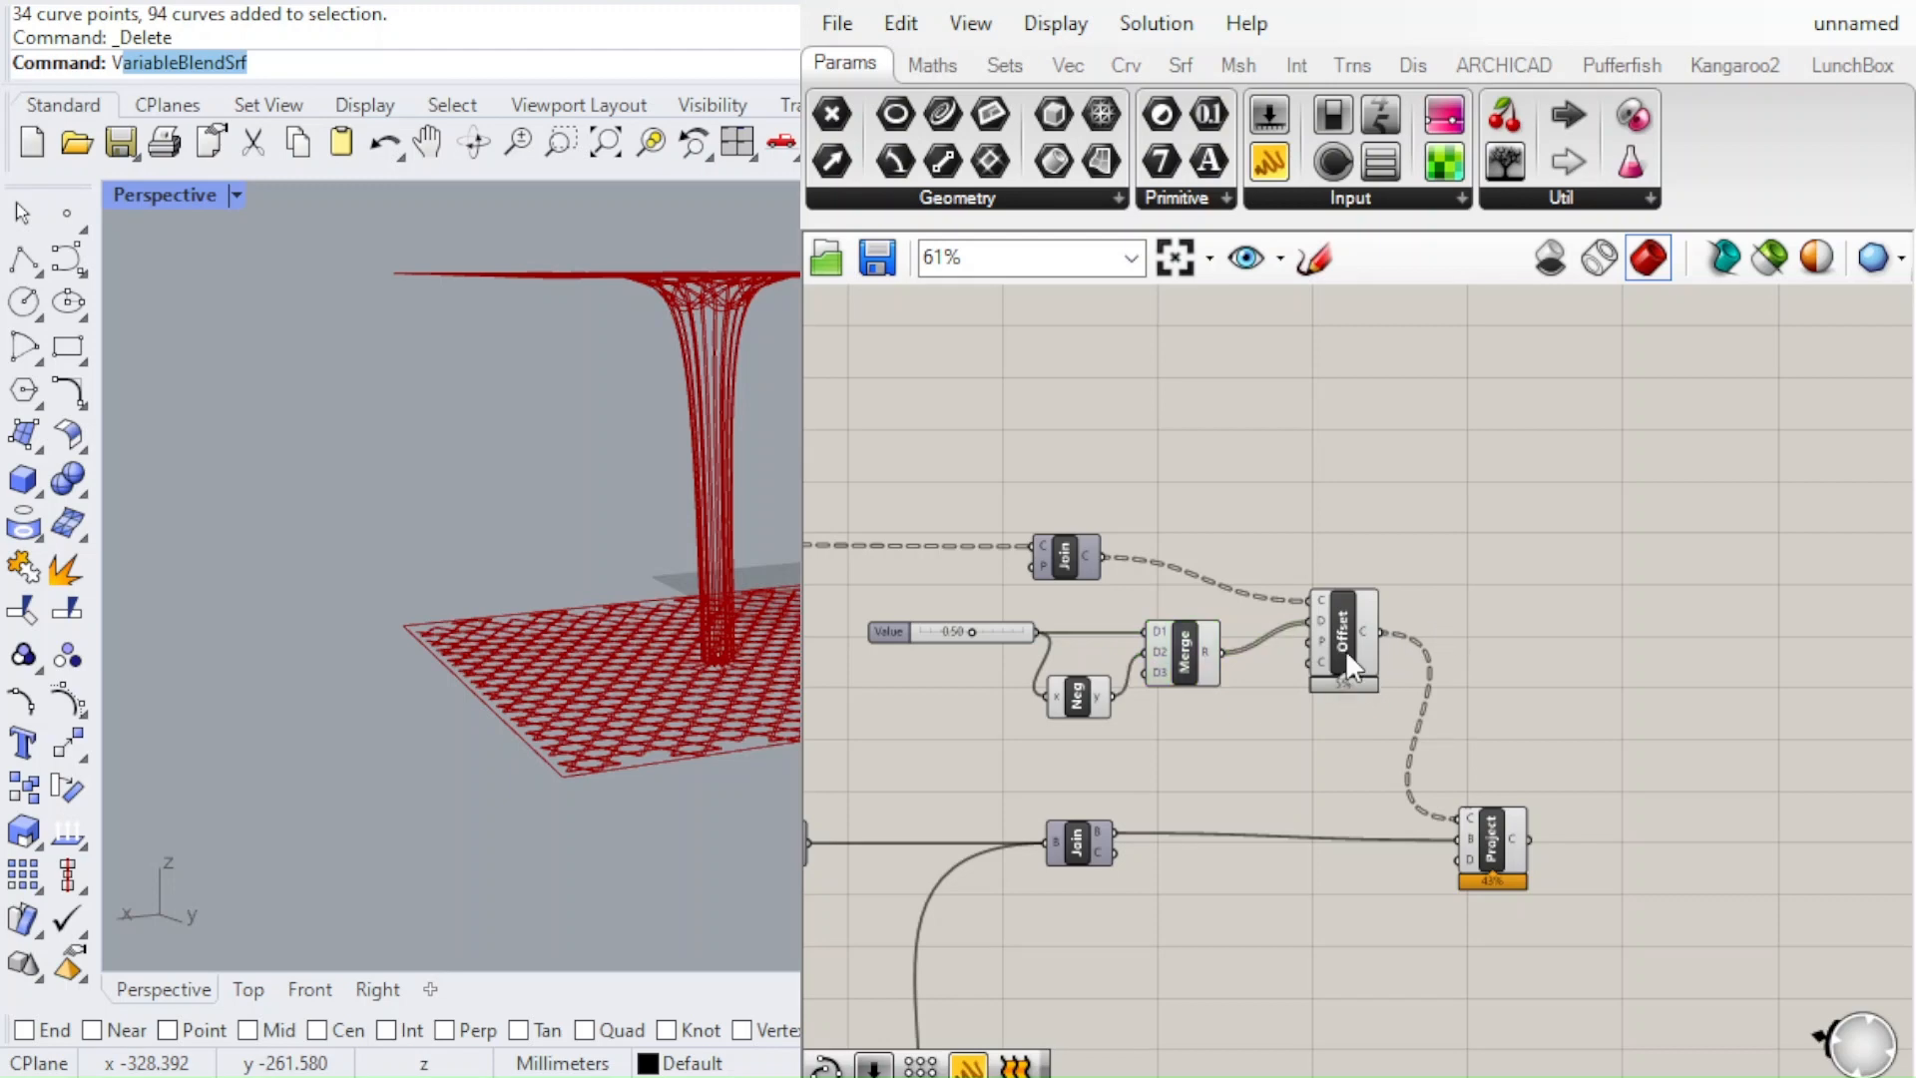
{"action": "left_click", "coordinate": [1345, 650]}
{"action": "left_click_drag", "start_coordinate": [1149, 668], "coordinate": [858, 509]}
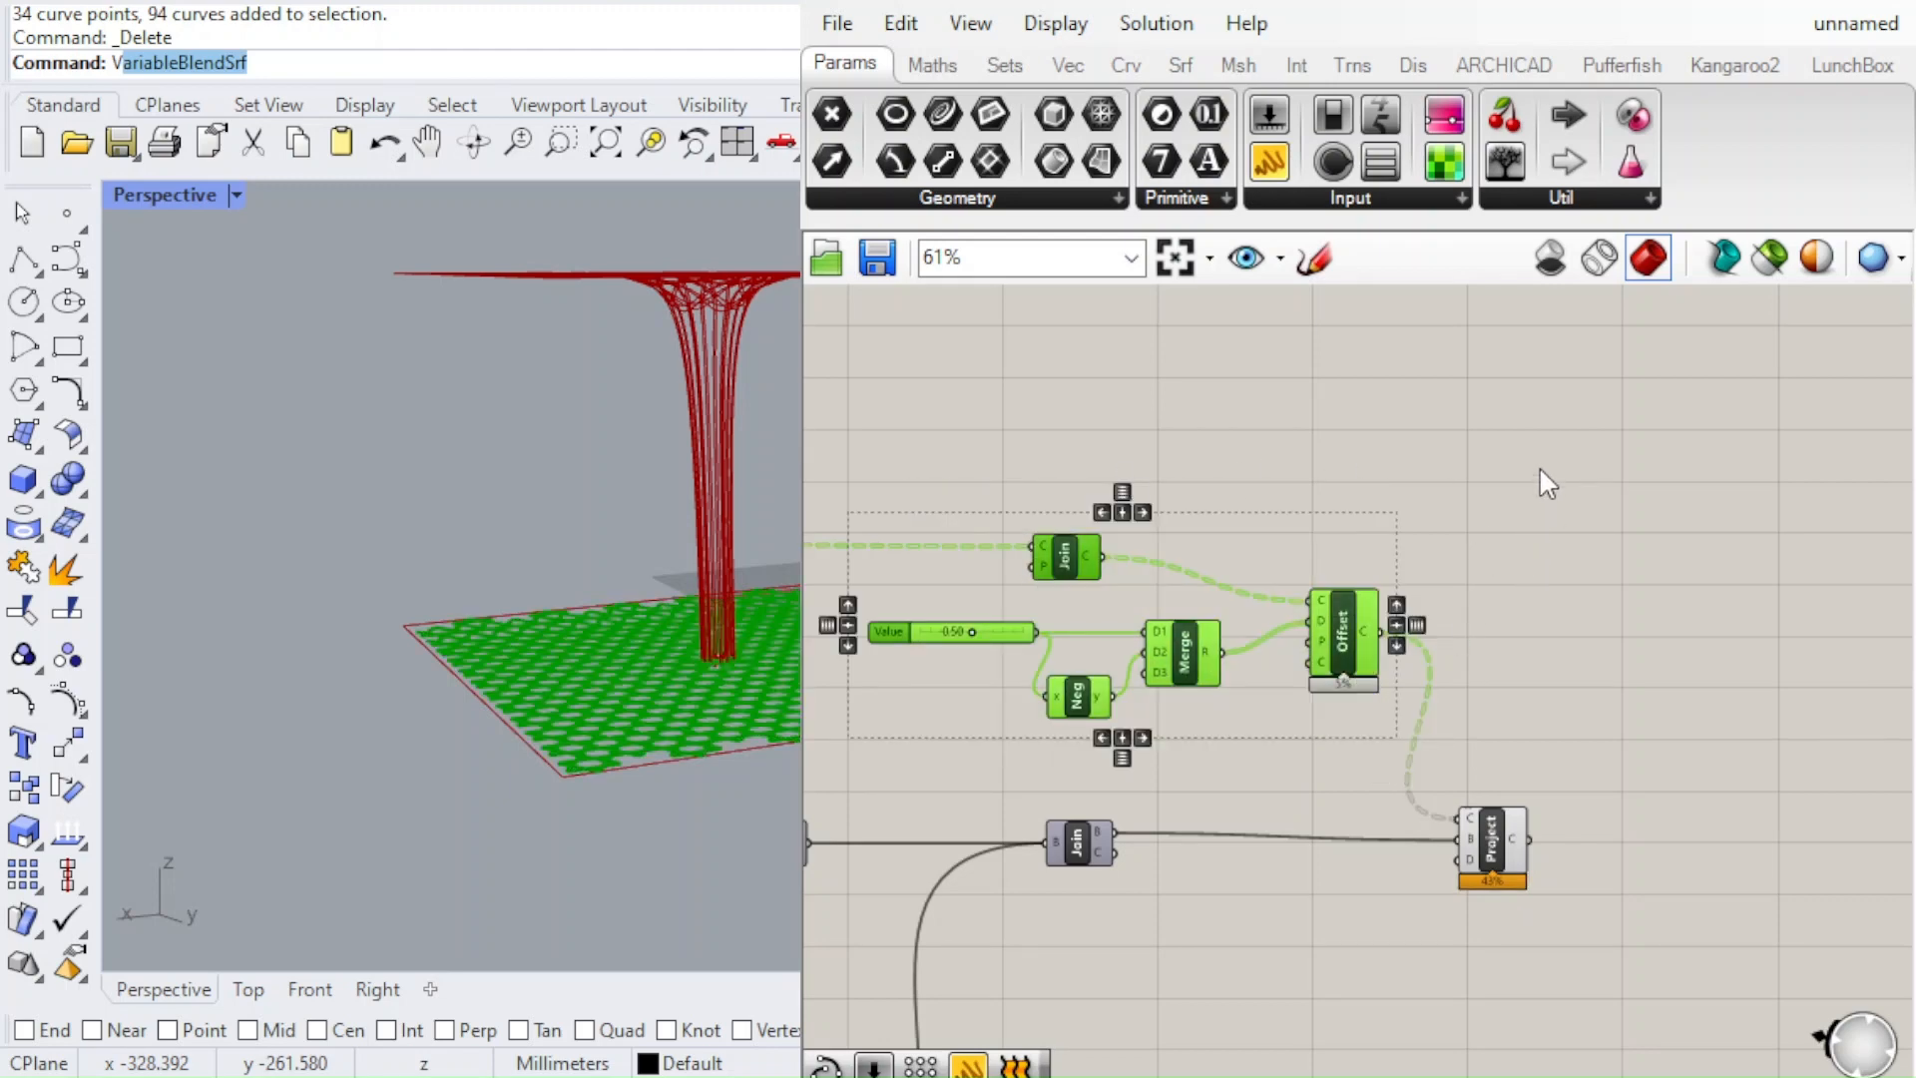
{"action": "key", "text": "ctrl+e"}
Examine the spacing of the doubled curves and how the projected pattern runs over the canopy and its column
{"action": "right_click_drag", "start_coordinate": [667, 559], "coordinate": [569, 778]}
{"action": "scroll", "coordinate": [693, 745], "scroll_direction": "up", "scroll_amount": 6}
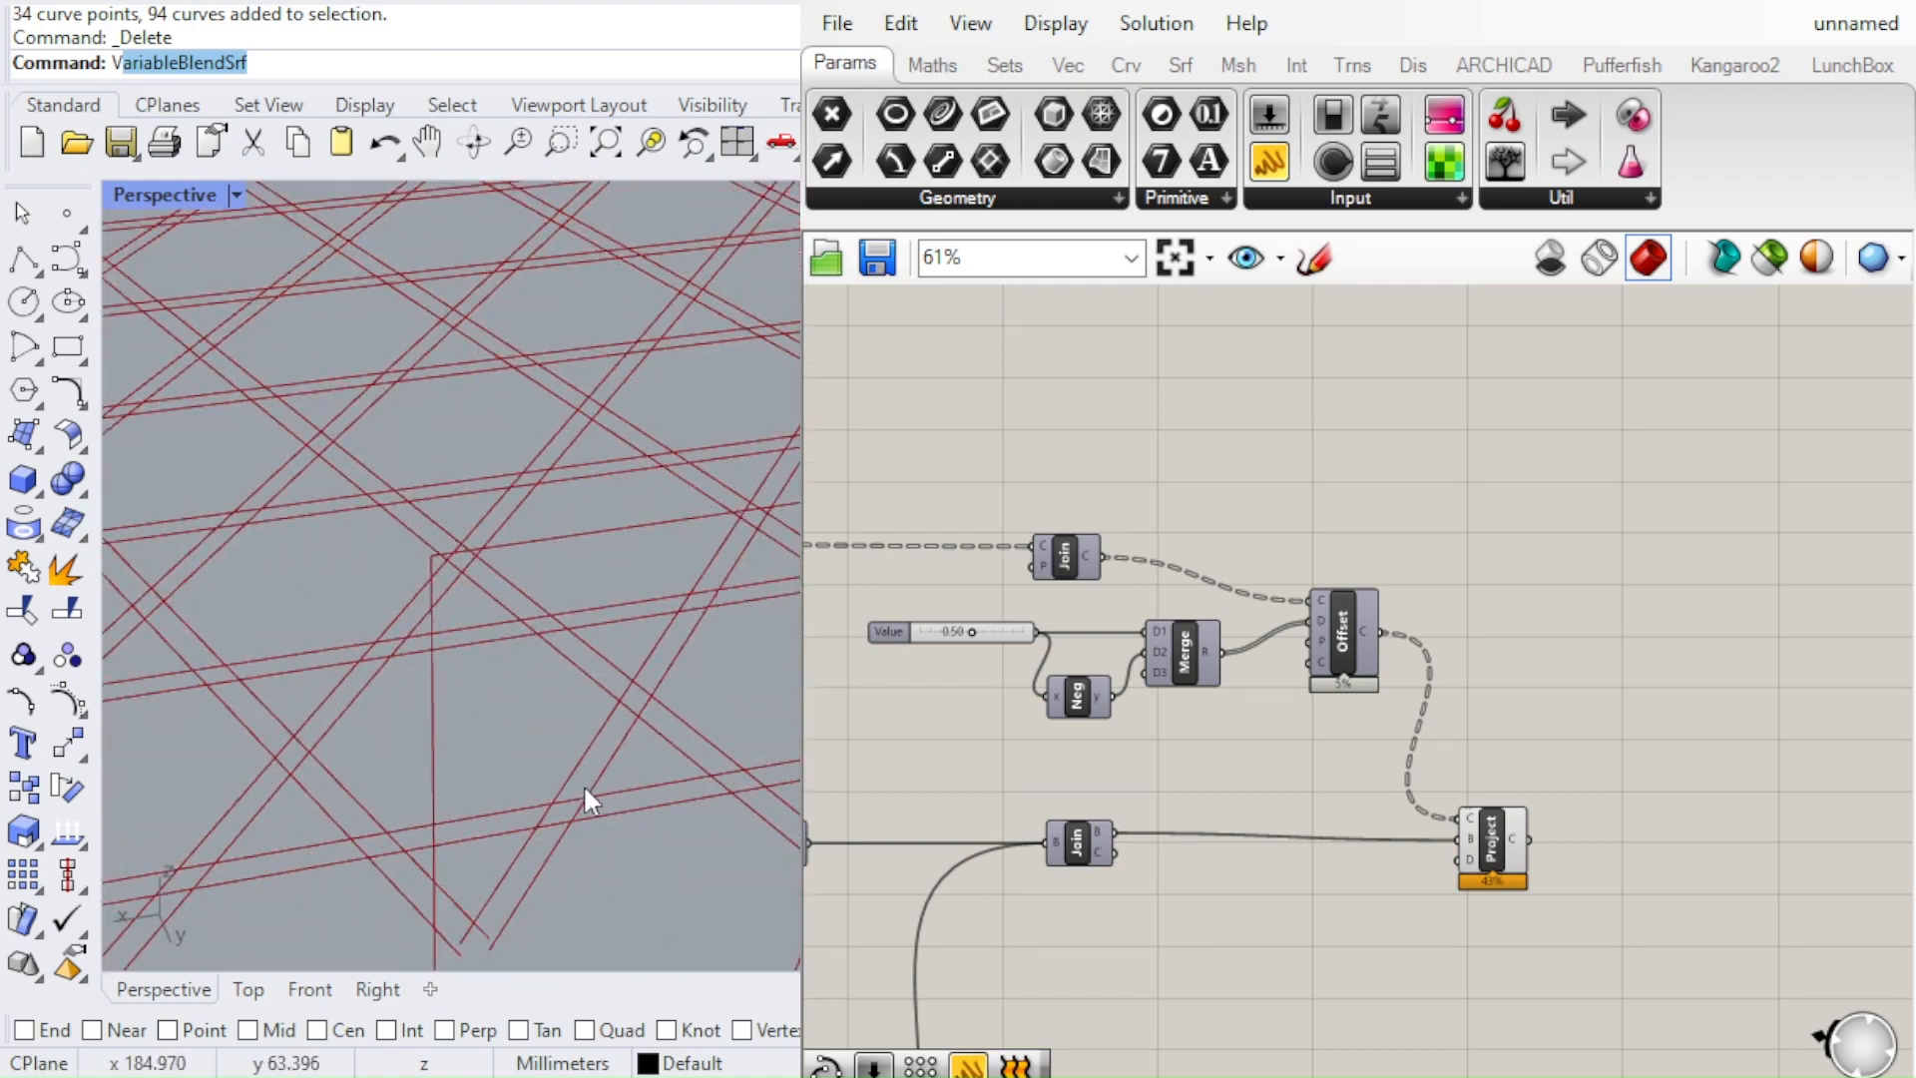
{"action": "scroll", "coordinate": [953, 632], "scroll_direction": "up", "scroll_amount": 5}
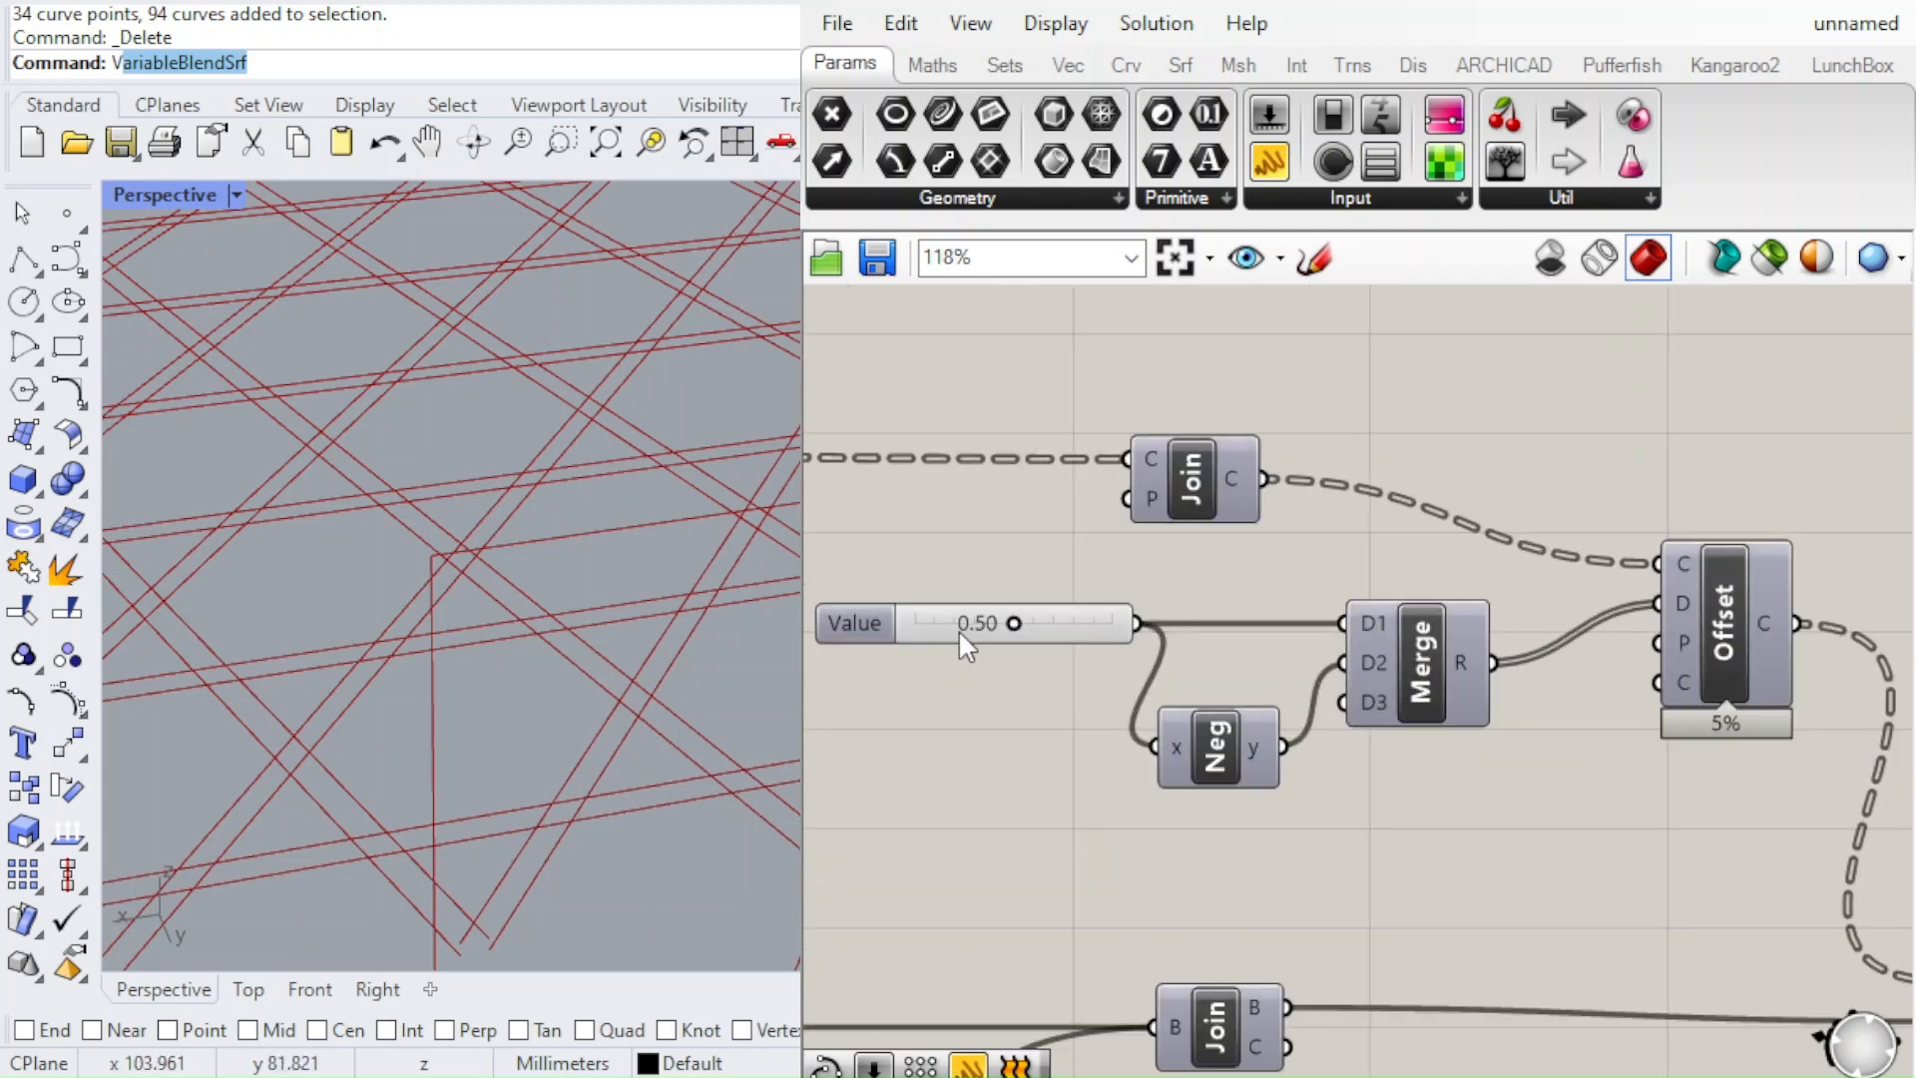
{"action": "mouse_move", "coordinate": [1016, 626]}
{"action": "left_mouse_down"}
{"action": "mouse_move", "coordinate": [1067, 623]}
{"action": "mouse_move", "coordinate": [1016, 626]}
{"action": "left_mouse_up"}
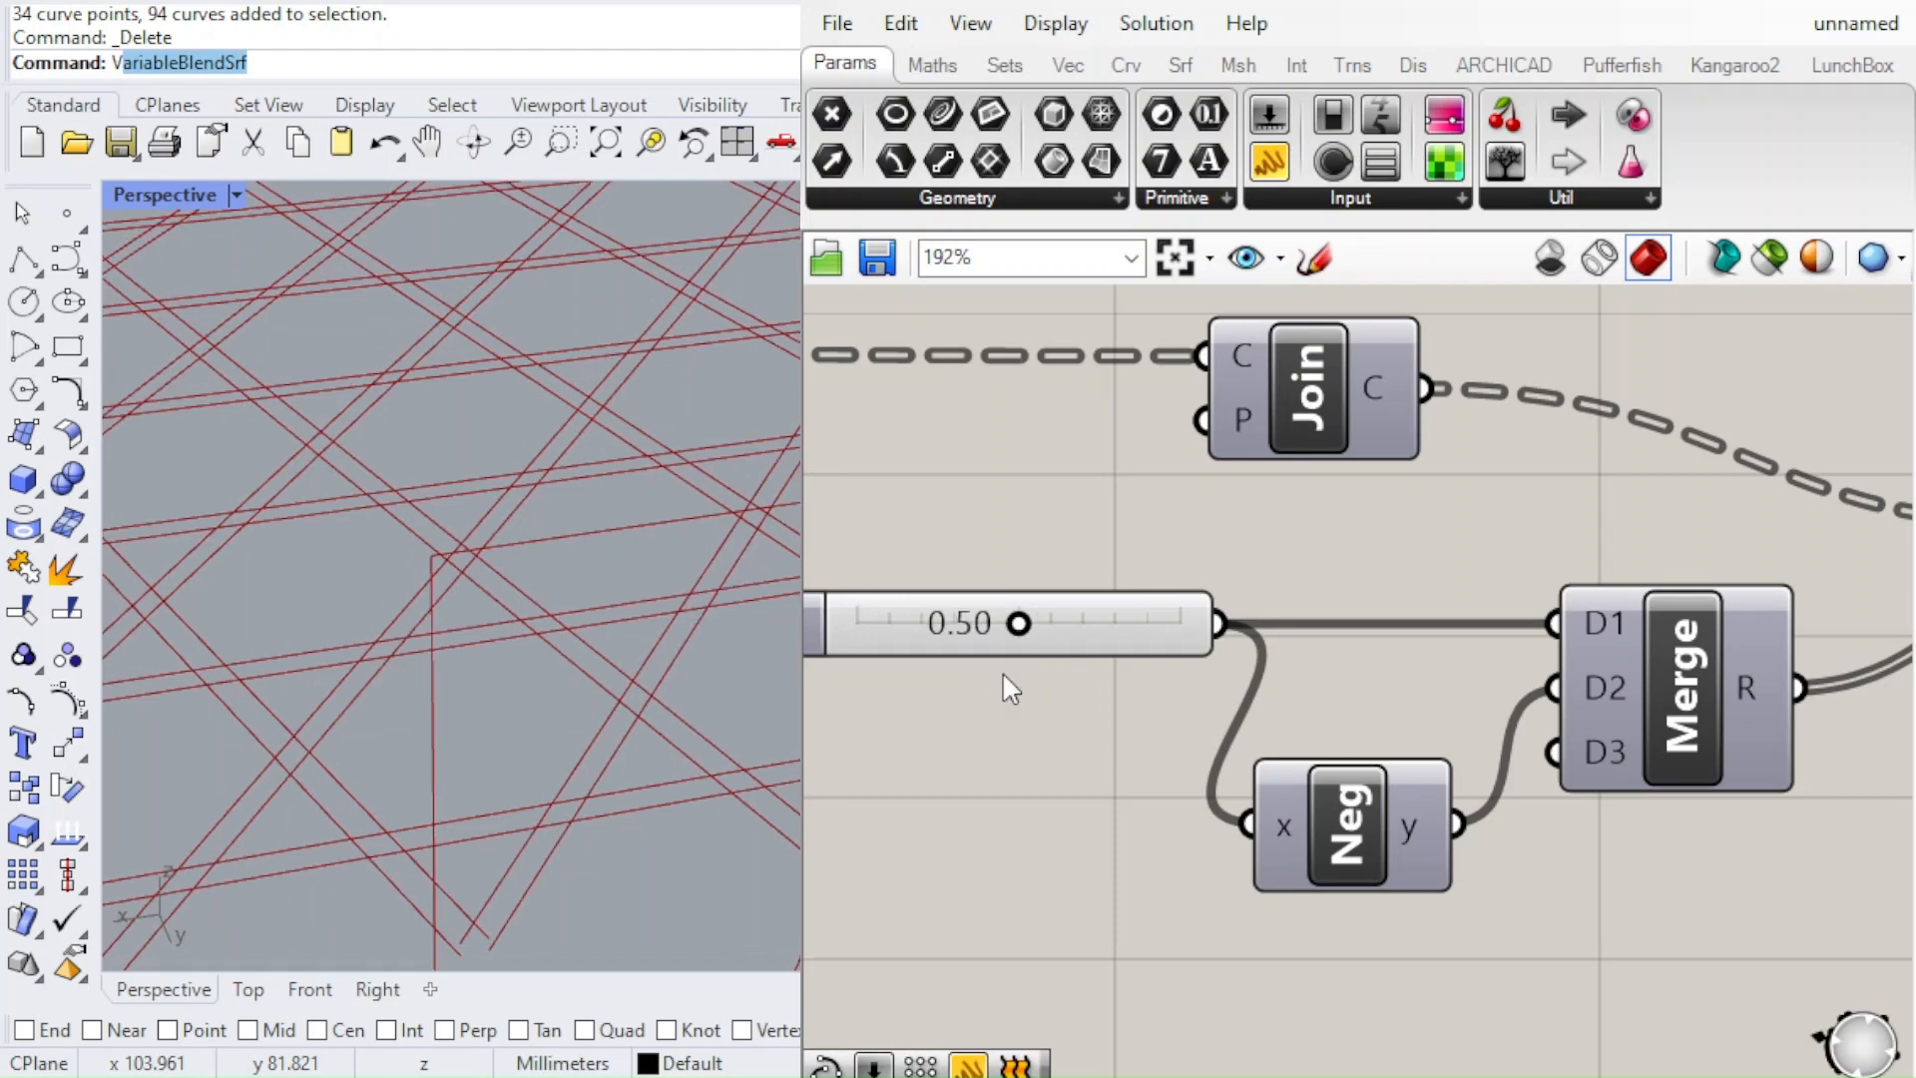
{"action": "scroll", "coordinate": [410, 561], "scroll_direction": "down", "scroll_amount": 12}
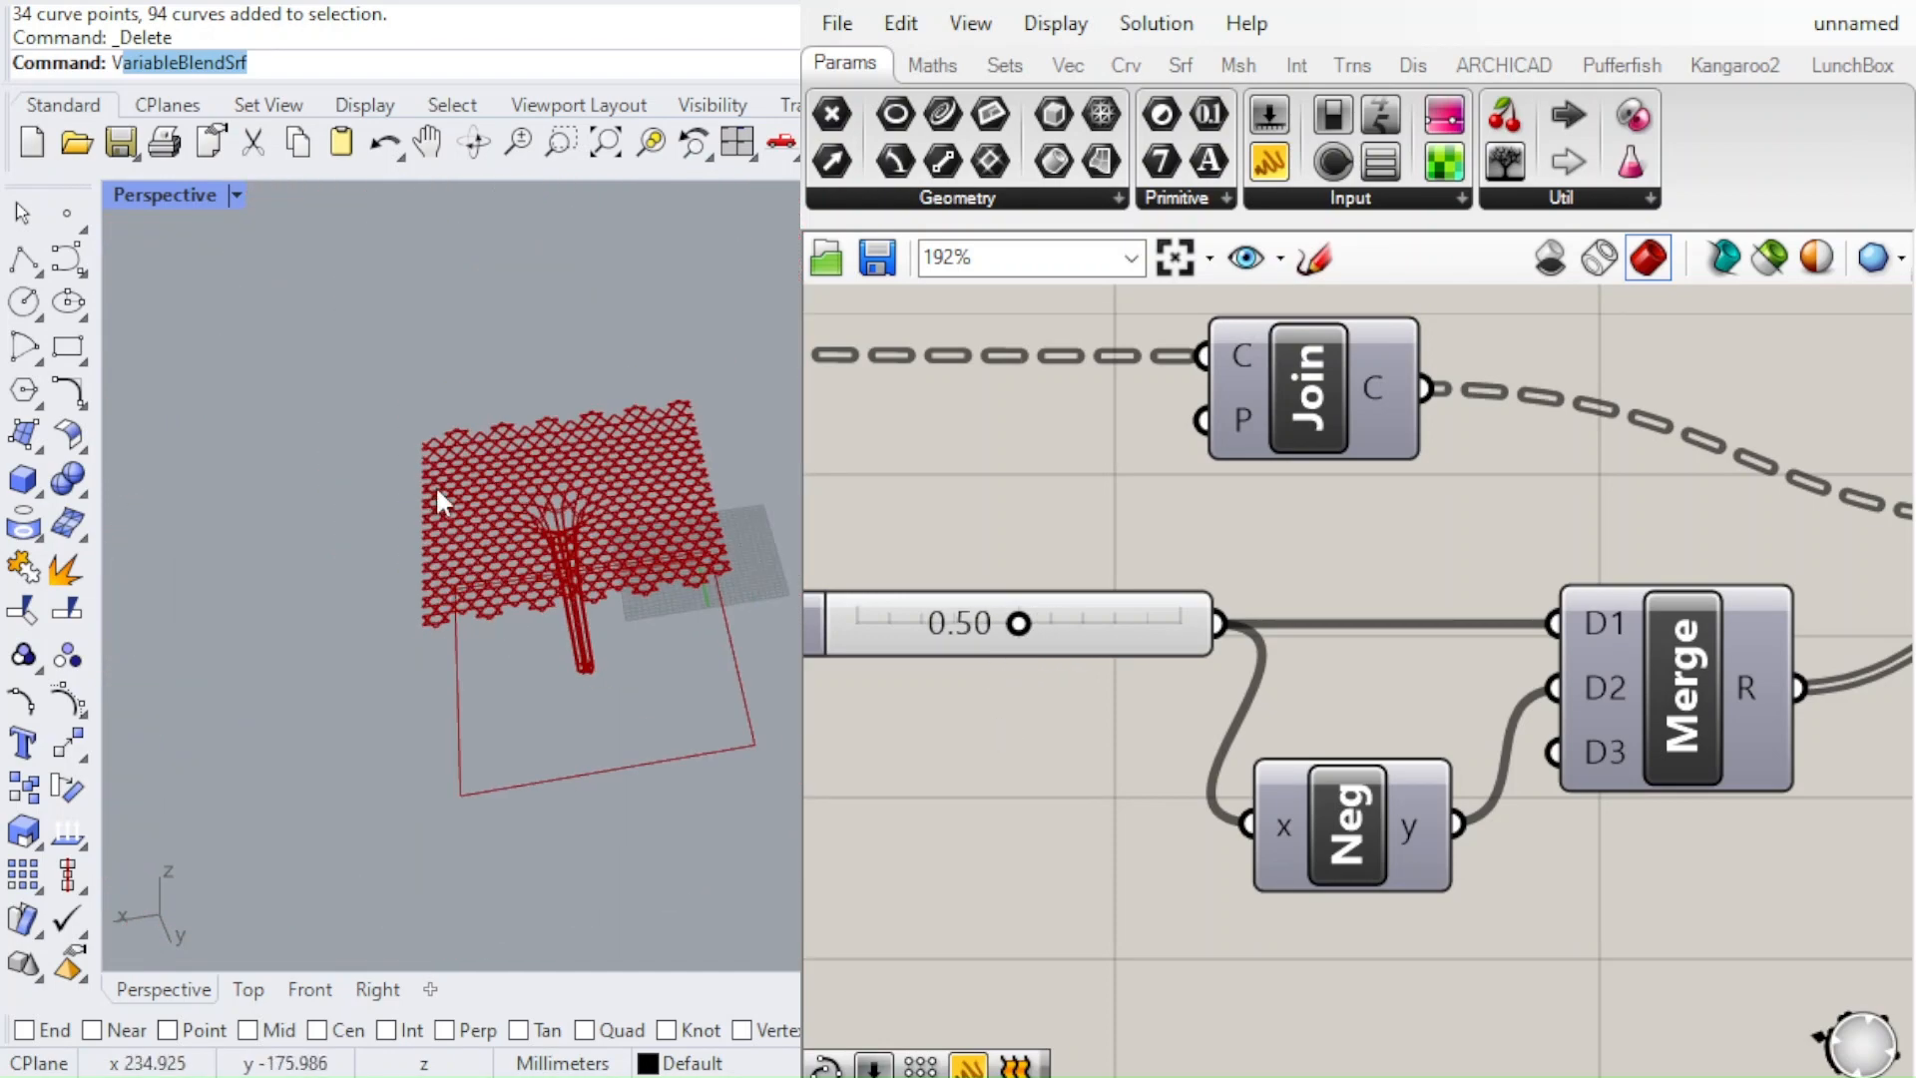
{"action": "scroll", "coordinate": [437, 487], "scroll_direction": "up", "scroll_amount": 7}
{"action": "right_click_drag", "start_coordinate": [505, 500], "coordinate": [168, 577]}
{"action": "scroll", "coordinate": [720, 489], "scroll_direction": "up", "scroll_amount": 6}
{"action": "scroll", "coordinate": [589, 517], "scroll_direction": "down", "scroll_amount": 5}
{"action": "scroll", "coordinate": [667, 506], "scroll_direction": "down", "scroll_amount": 7}
{"action": "scroll", "coordinate": [1226, 637], "scroll_direction": "down", "scroll_amount": 4}
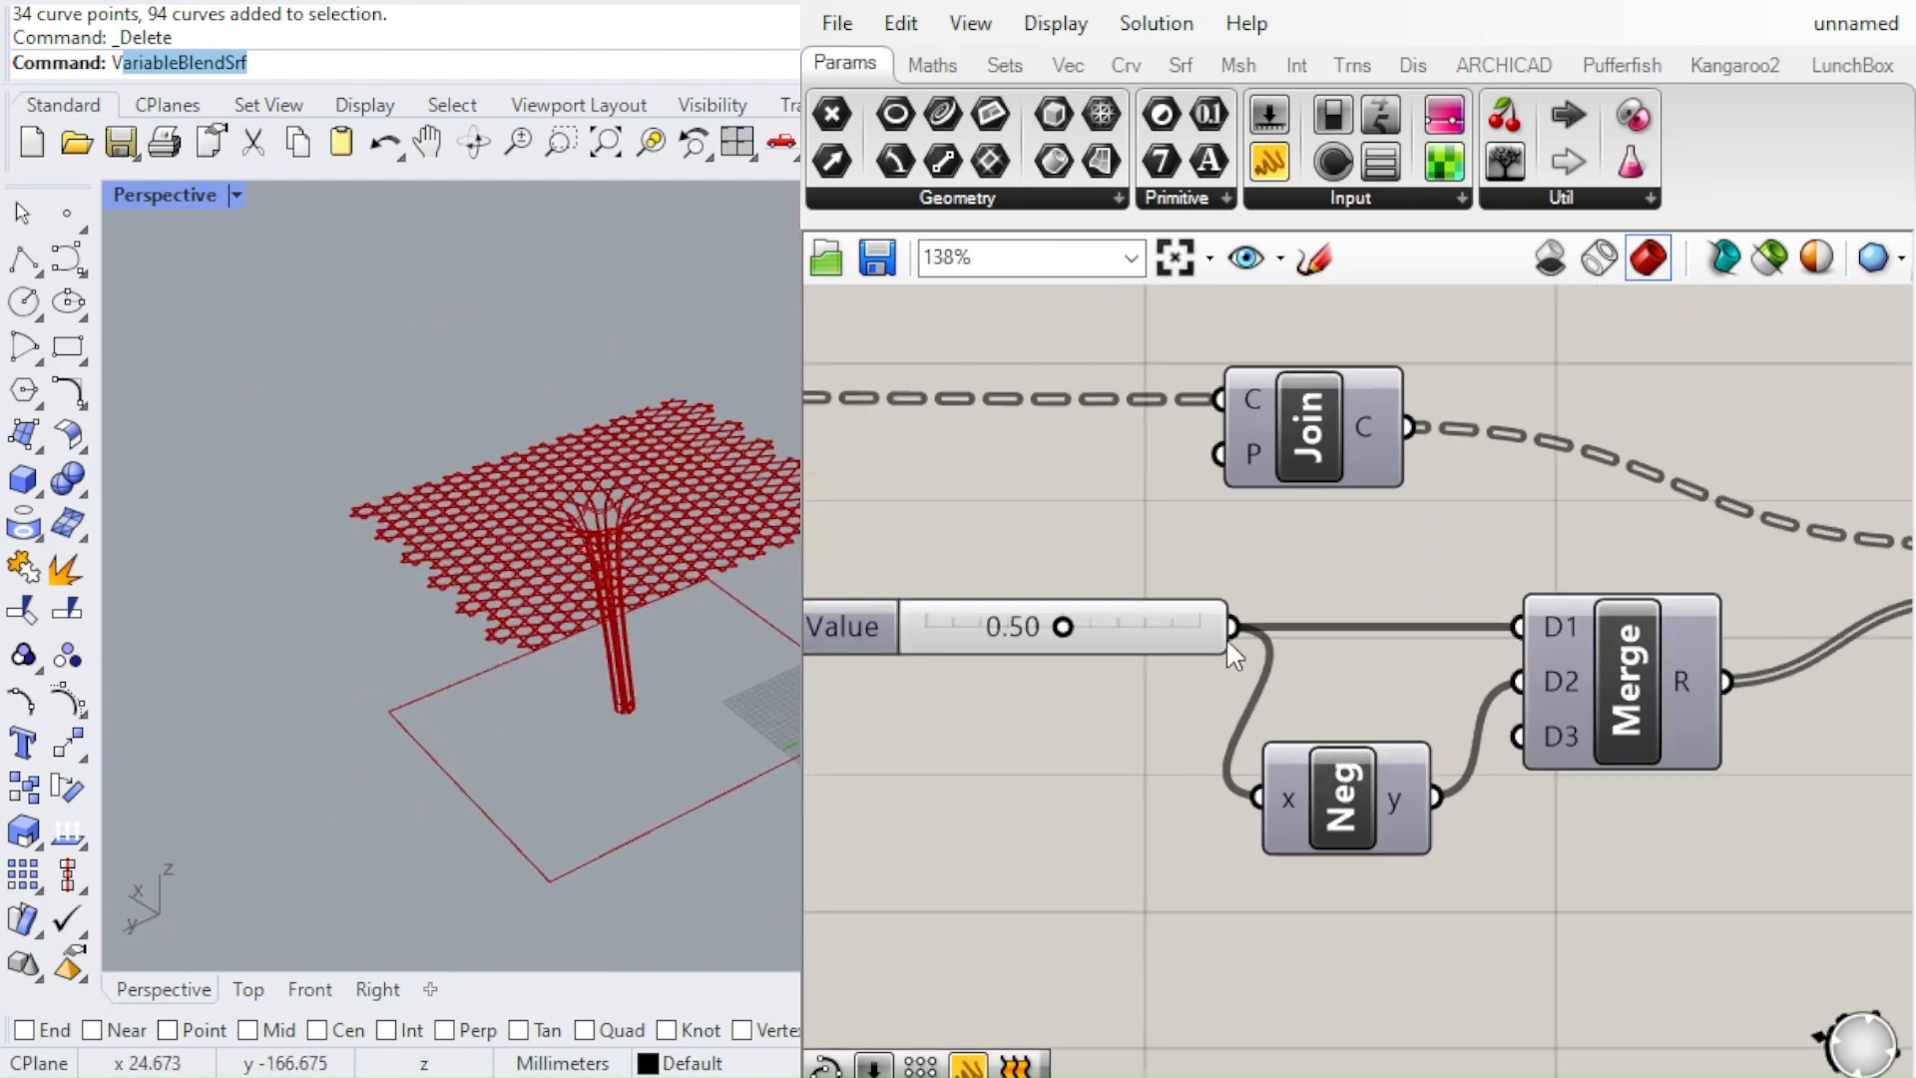
Highlight the Project component's result and examine the paired curves along the canopy's edge
{"action": "scroll", "coordinate": [1405, 577], "scroll_direction": "up", "scroll_amount": 3}
{"action": "scroll", "coordinate": [1405, 577], "scroll_direction": "down", "scroll_amount": 4}
{"action": "scroll", "coordinate": [1649, 654], "scroll_direction": "up", "scroll_amount": 4}
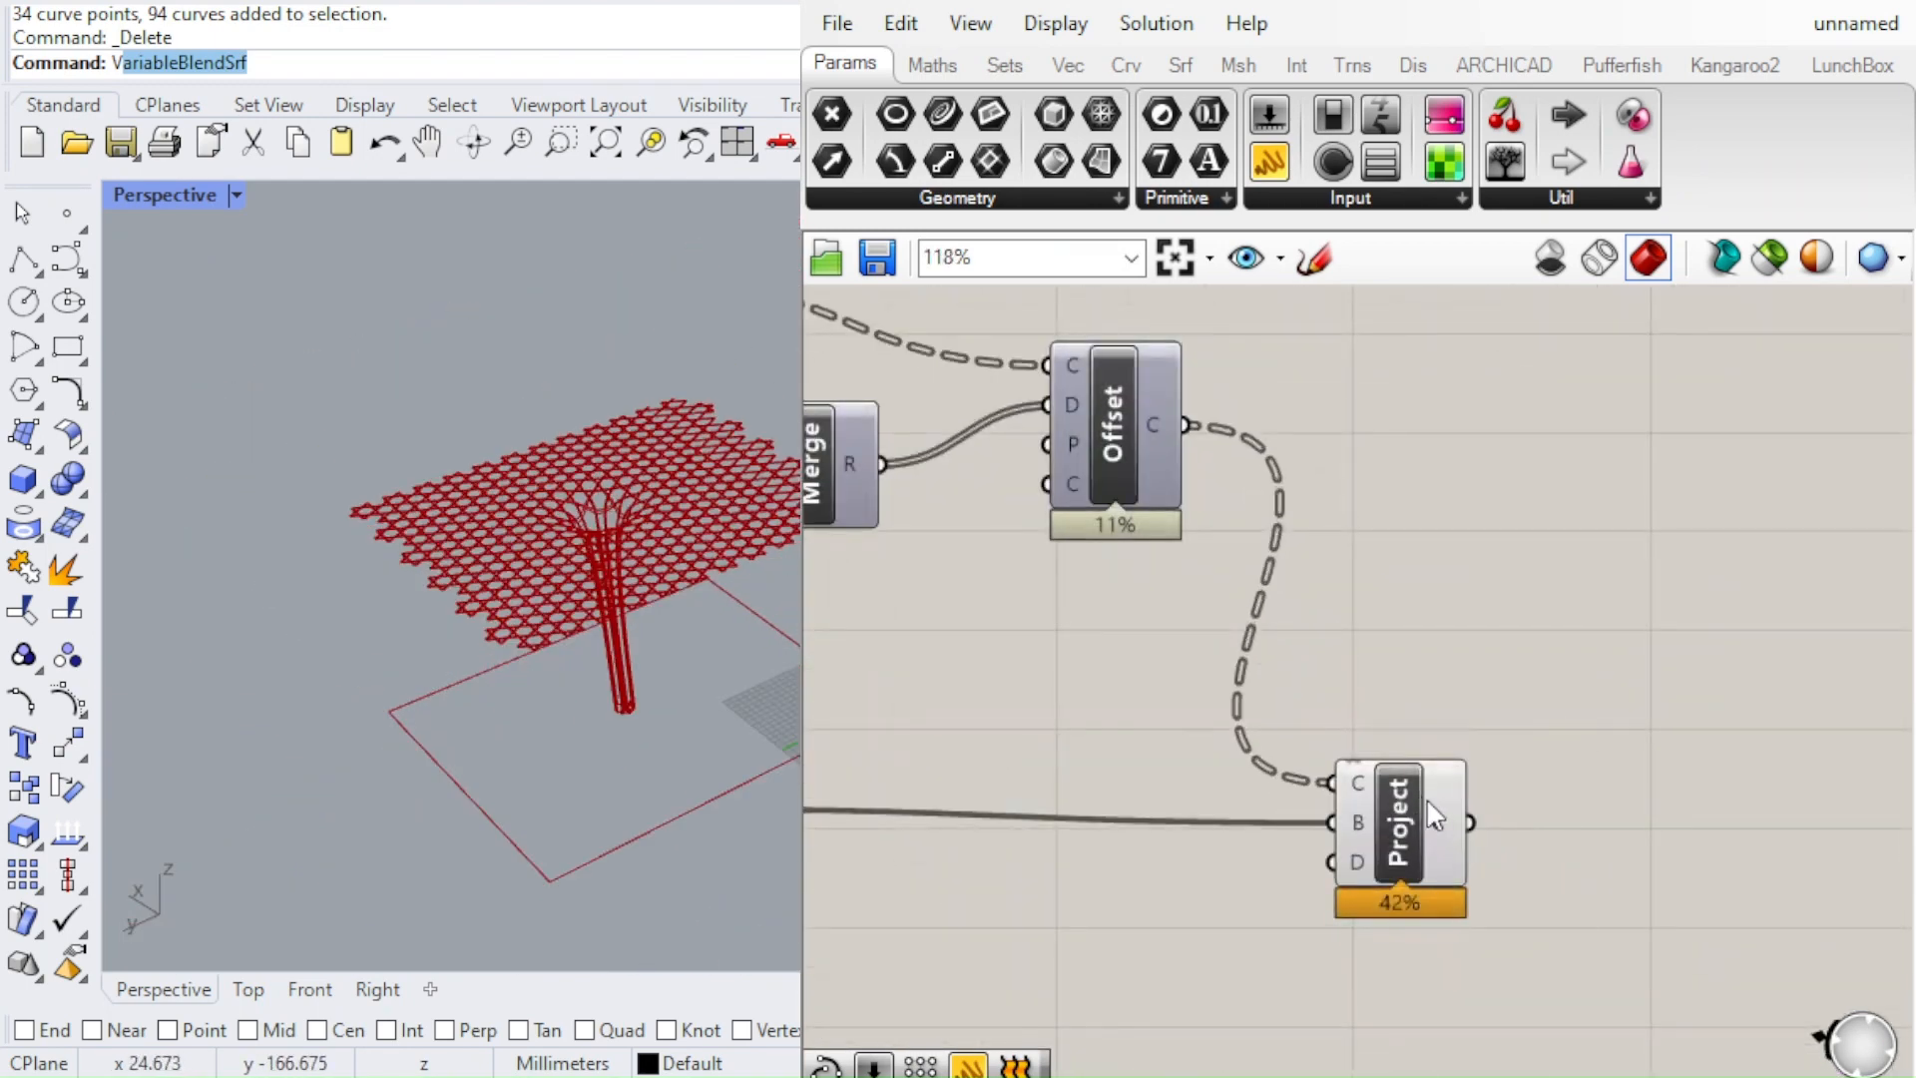
{"action": "left_click", "coordinate": [1422, 803]}
{"action": "scroll", "coordinate": [599, 583], "scroll_direction": "up", "scroll_amount": 10}
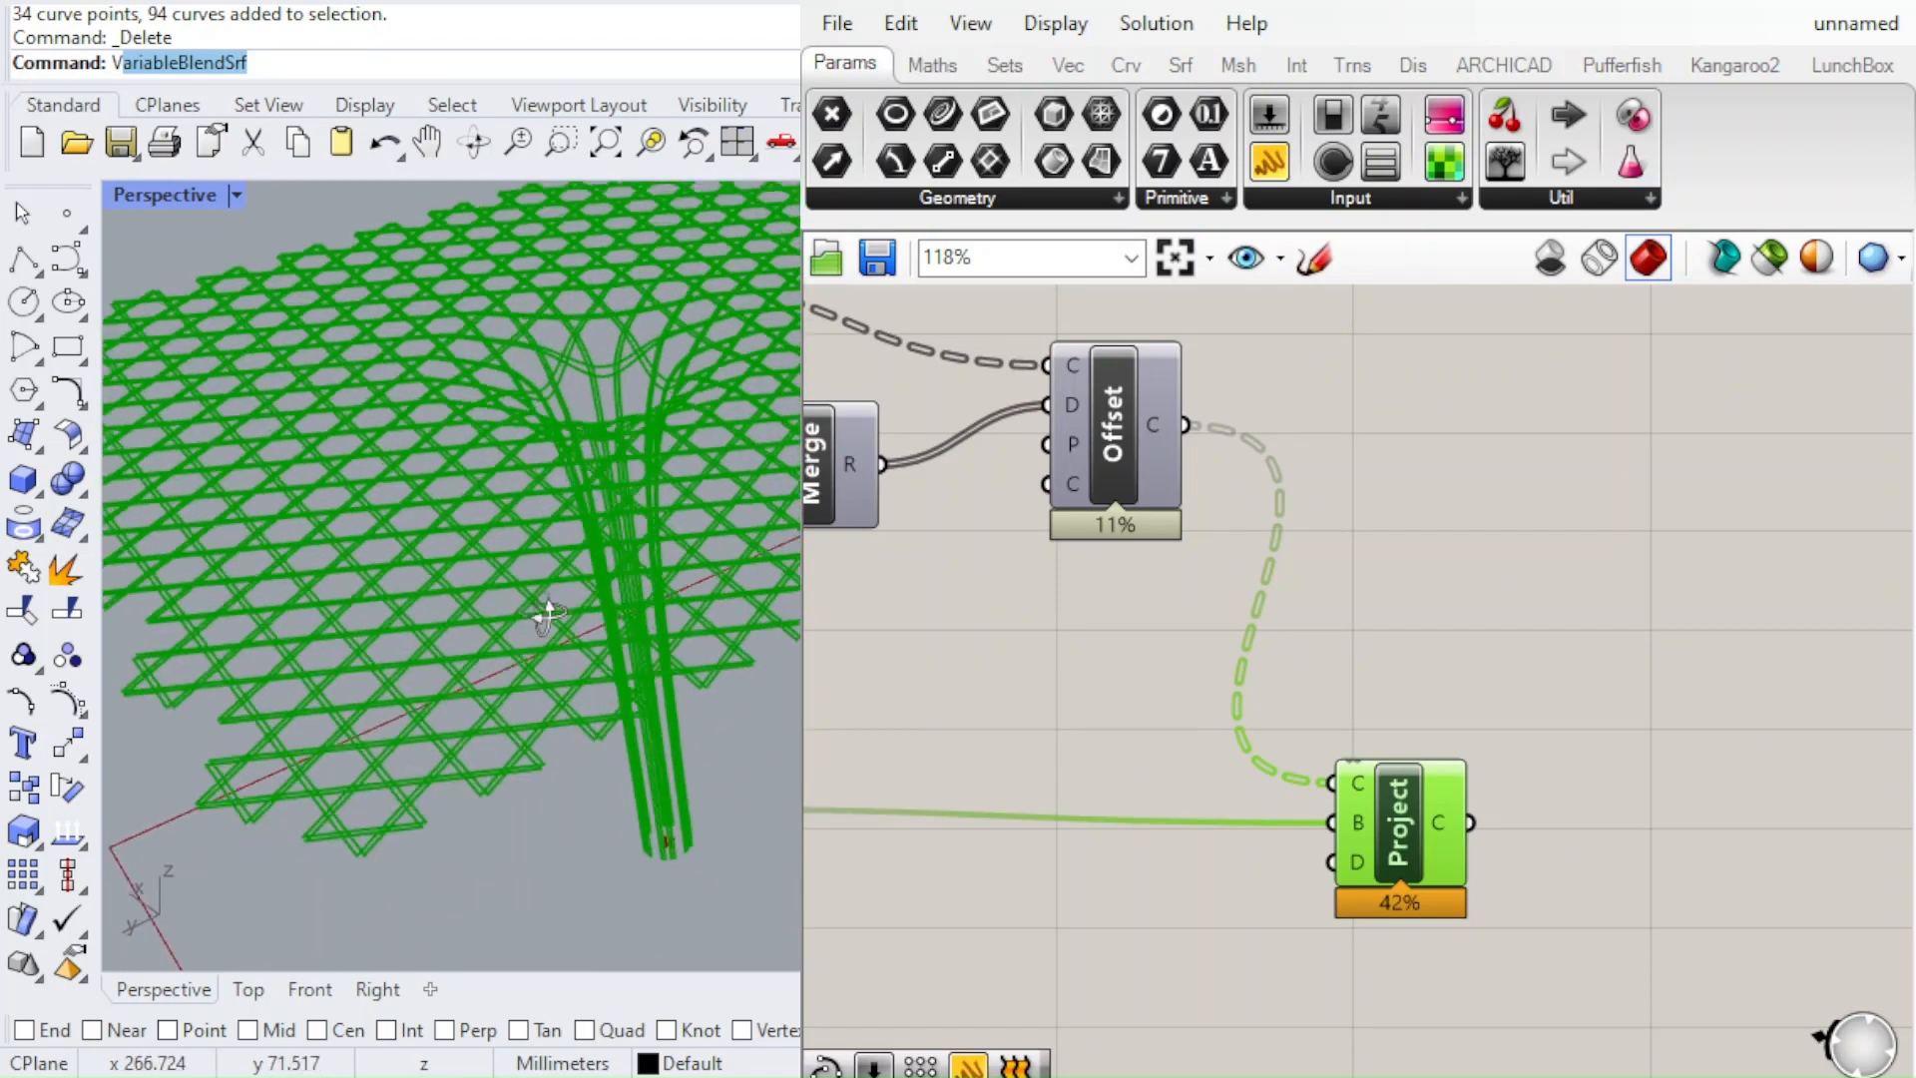
{"action": "scroll", "coordinate": [269, 761], "scroll_direction": "up", "scroll_amount": 4}
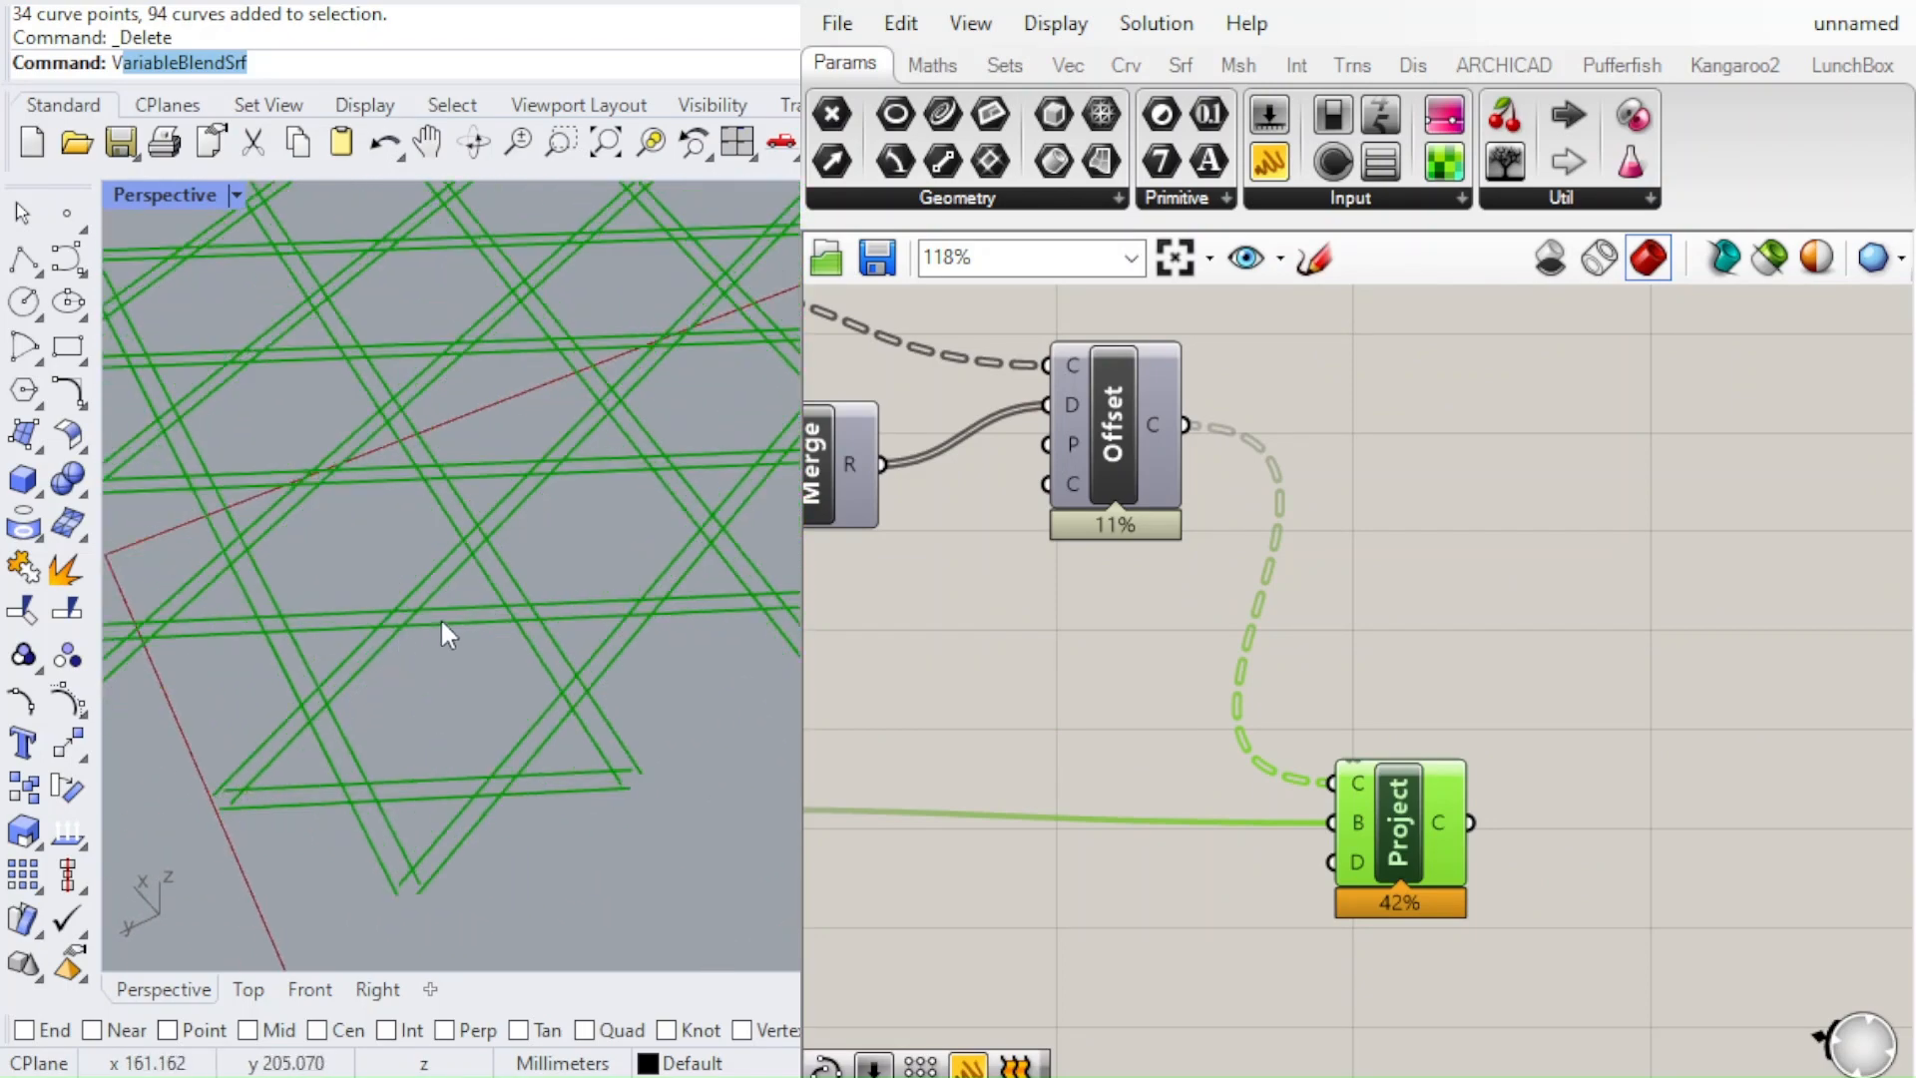
{"action": "scroll", "coordinate": [440, 616], "scroll_direction": "down", "scroll_amount": 6}
{"action": "scroll", "coordinate": [1105, 673], "scroll_direction": "down", "scroll_amount": 3}
{"action": "scroll", "coordinate": [660, 555], "scroll_direction": "up", "scroll_amount": 8}
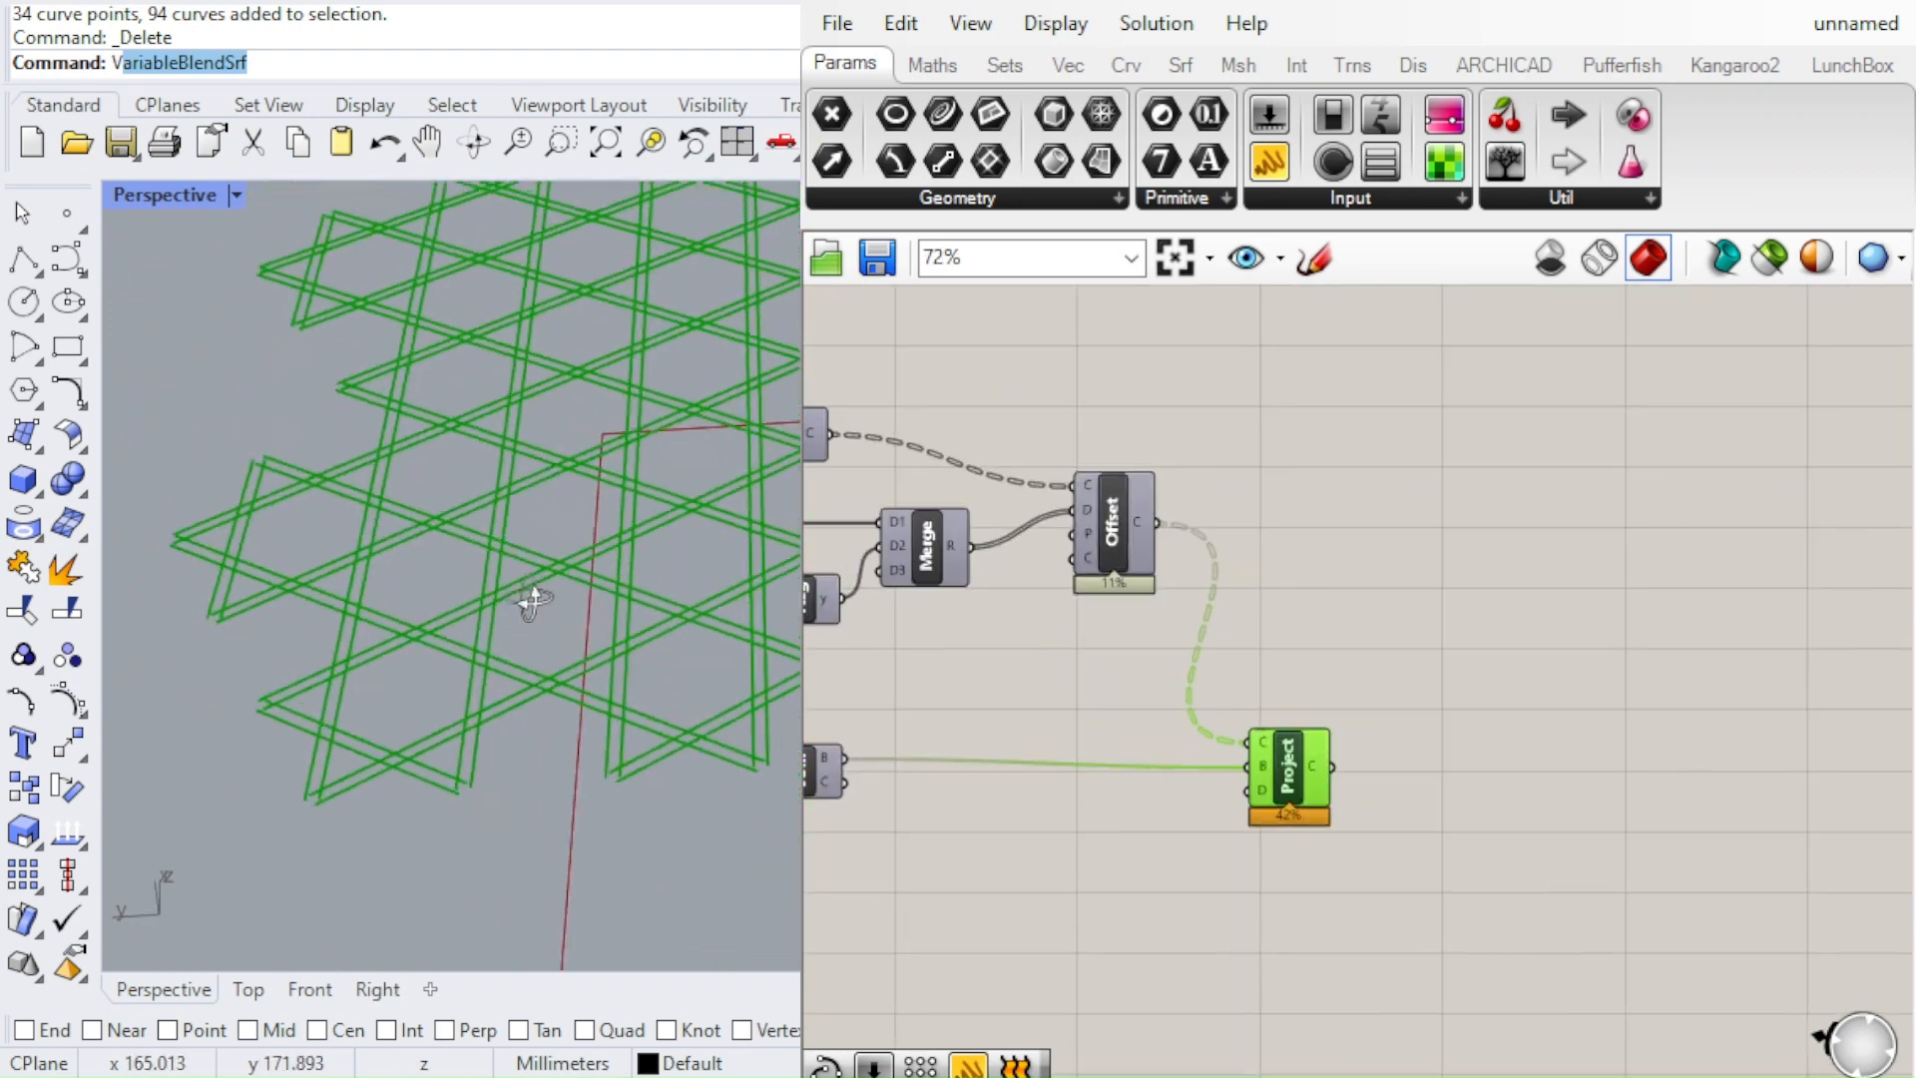
{"action": "scroll", "coordinate": [1447, 778], "scroll_direction": "up", "scroll_amount": 3}
{"action": "left_click", "coordinate": [1513, 803]}
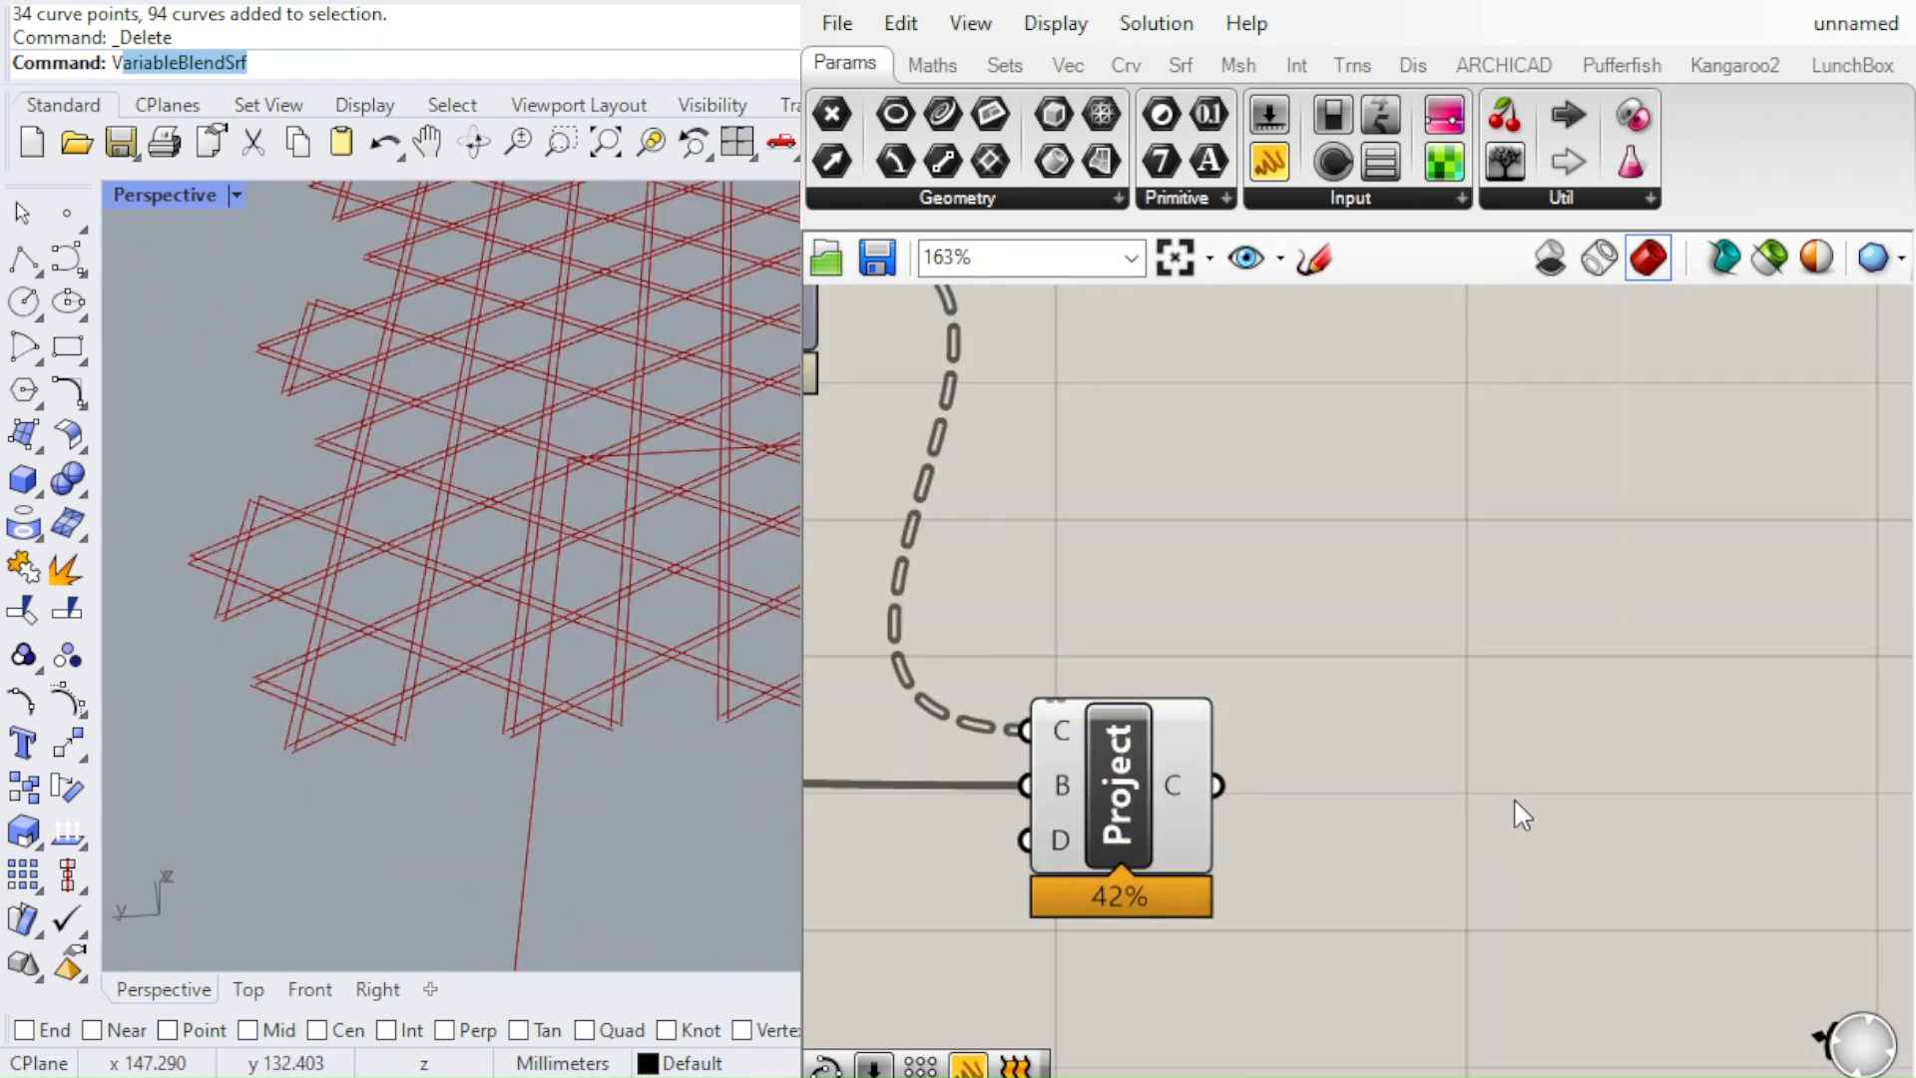
Add a Trim Tree component beside the Project component and connect the projected curves to its tree input
{"action": "scroll", "coordinate": [1513, 804], "scroll_direction": "down", "scroll_amount": 6}
{"action": "scroll", "coordinate": [1235, 711], "scroll_direction": "up", "scroll_amount": 3}
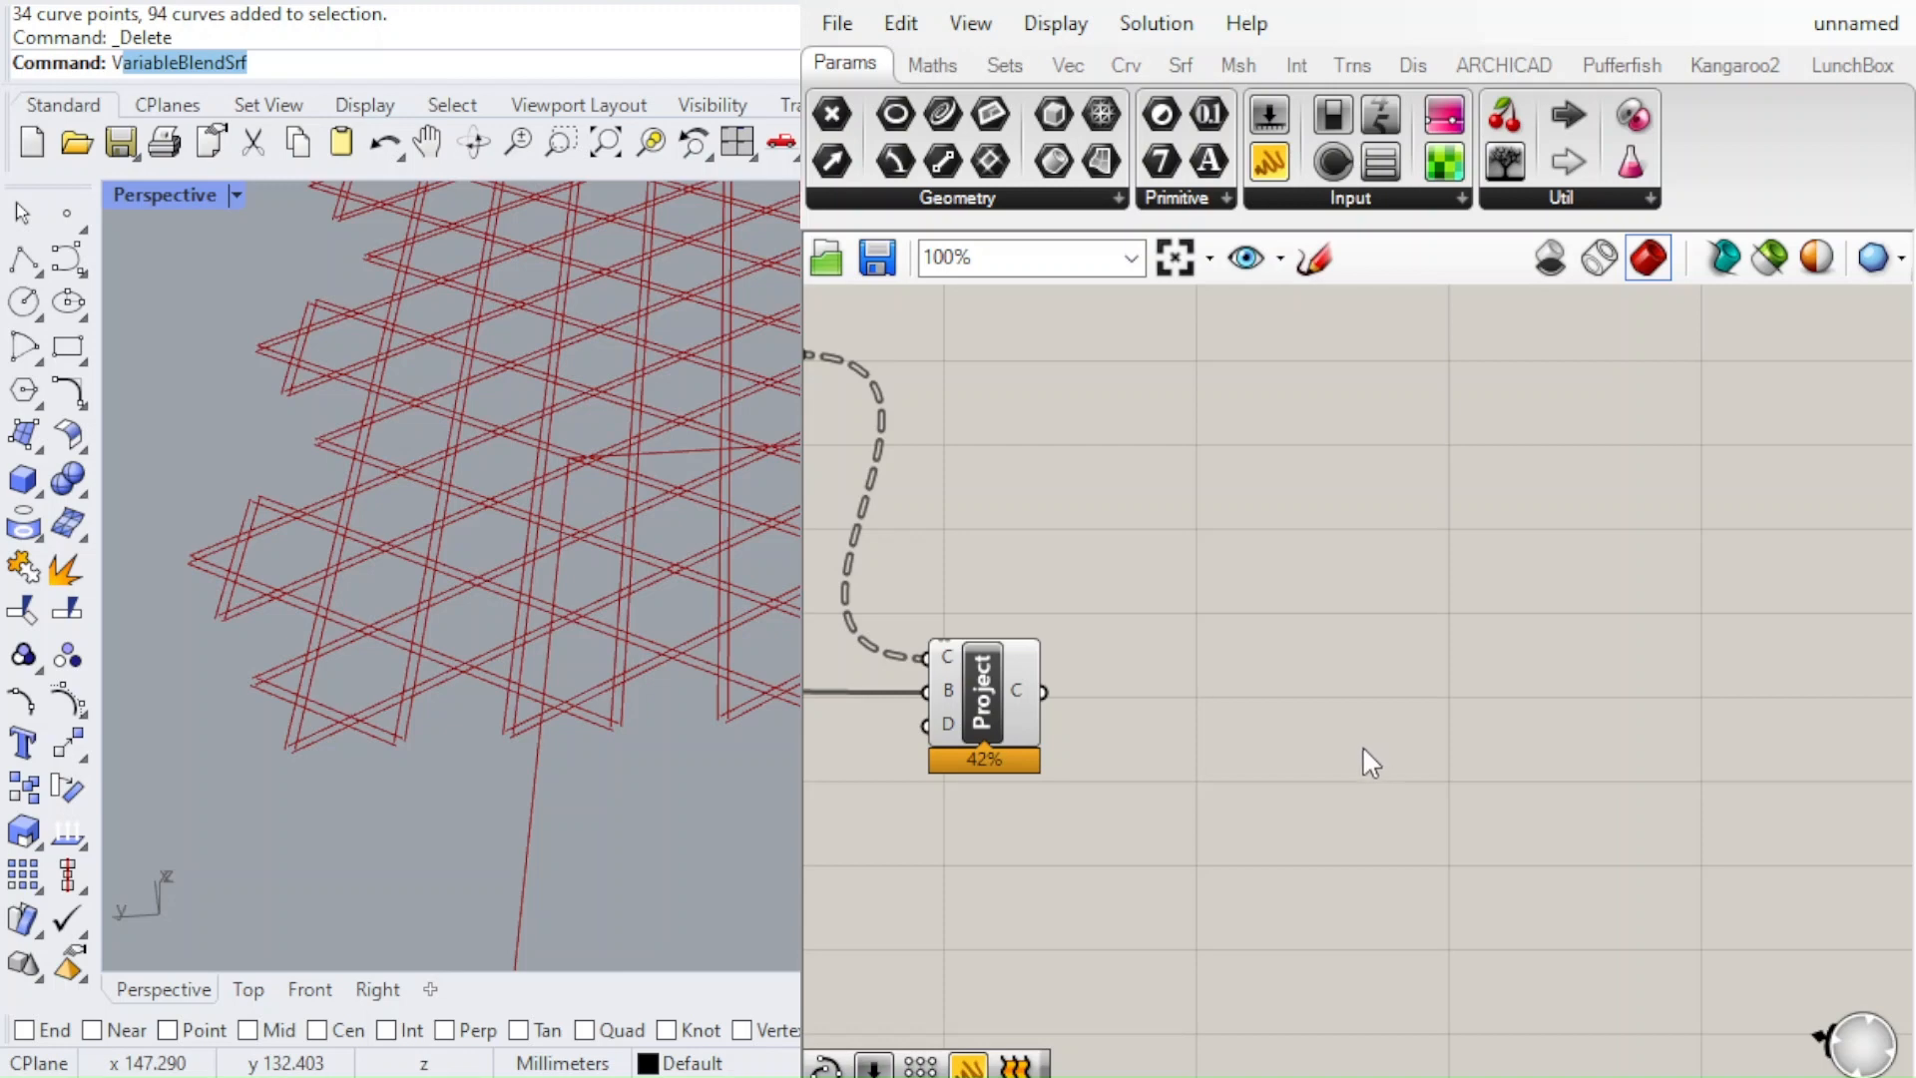
{"action": "left_click", "coordinate": [1320, 639]}
{"action": "scroll", "coordinate": [1299, 719], "scroll_direction": "up", "scroll_amount": 2}
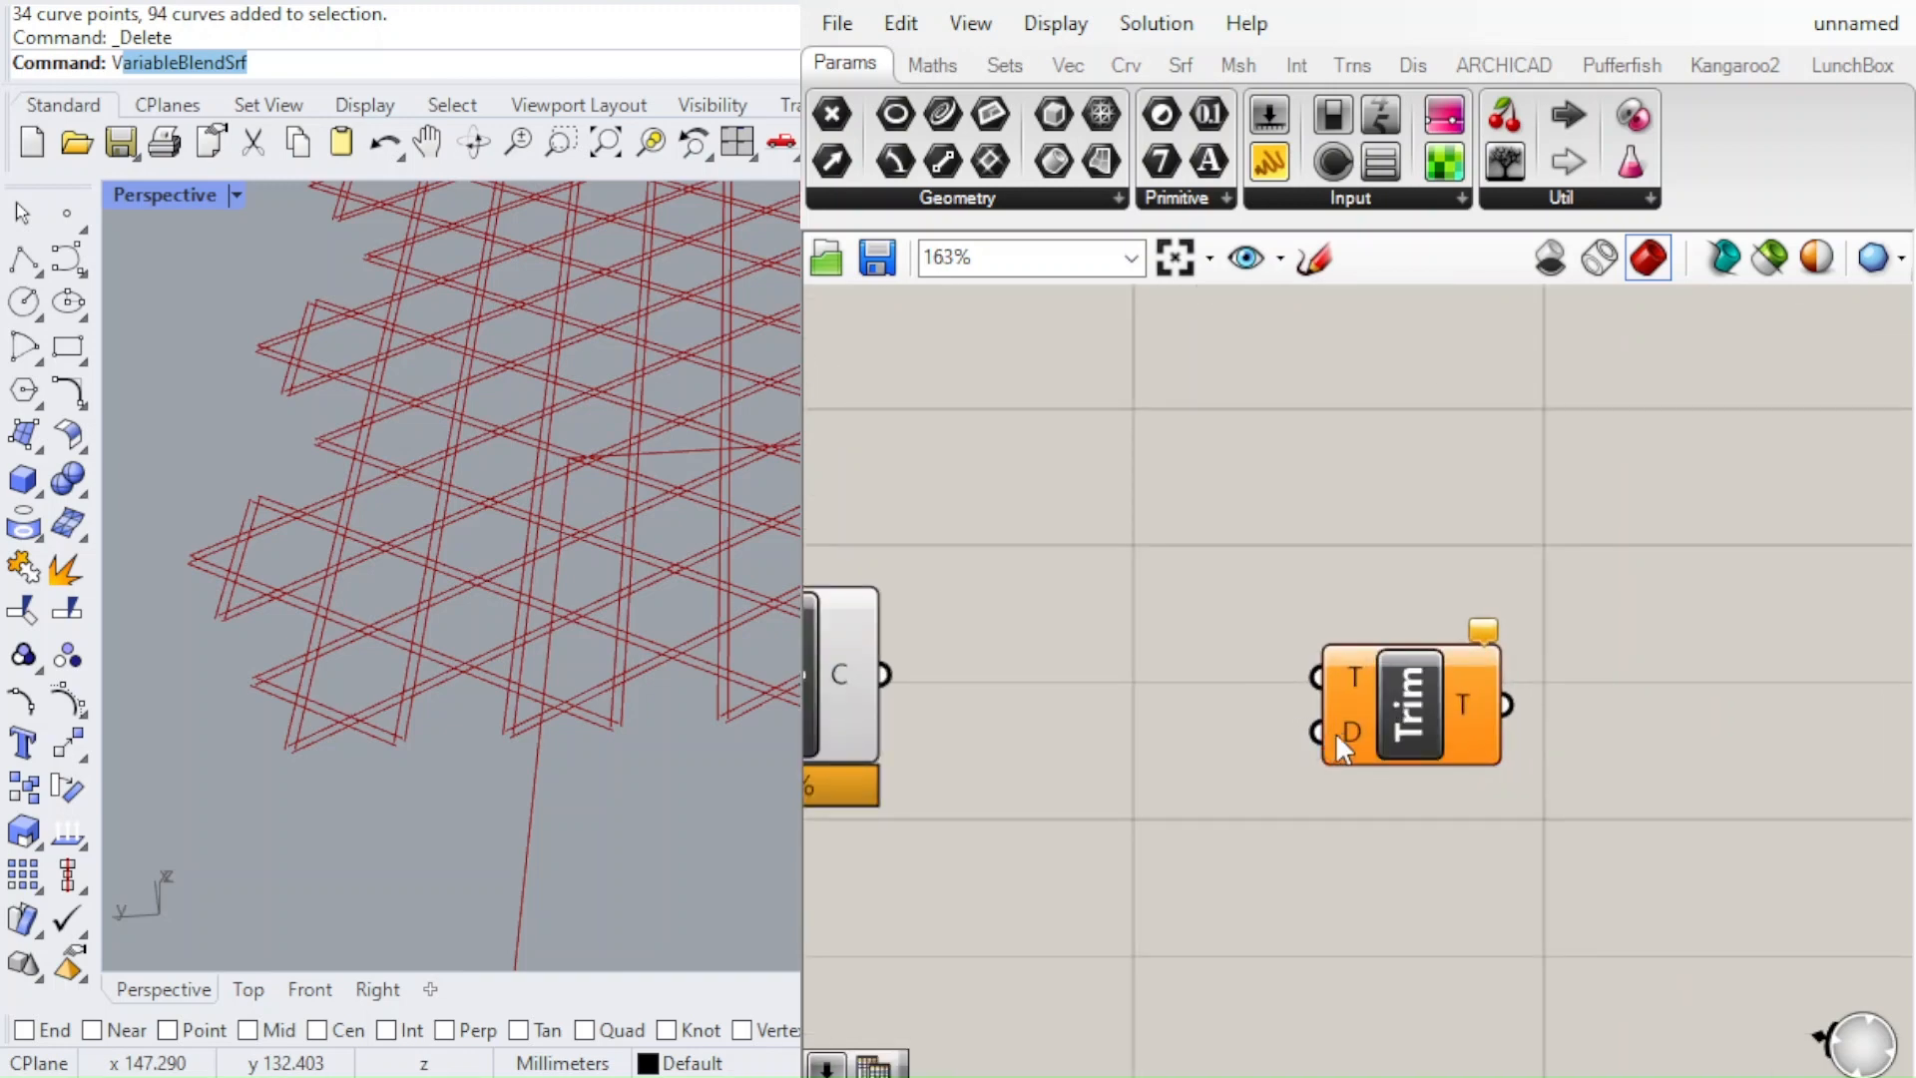
{"action": "left_click_drag", "start_coordinate": [1357, 738], "coordinate": [1246, 784]}
{"action": "left_click_drag", "start_coordinate": [884, 674], "coordinate": [1467, 706]}
Add a number slider with the value 2, connect it to the Trim Tree's depth input and place it beside that component
{"action": "left_click", "coordinate": [1193, 805]}
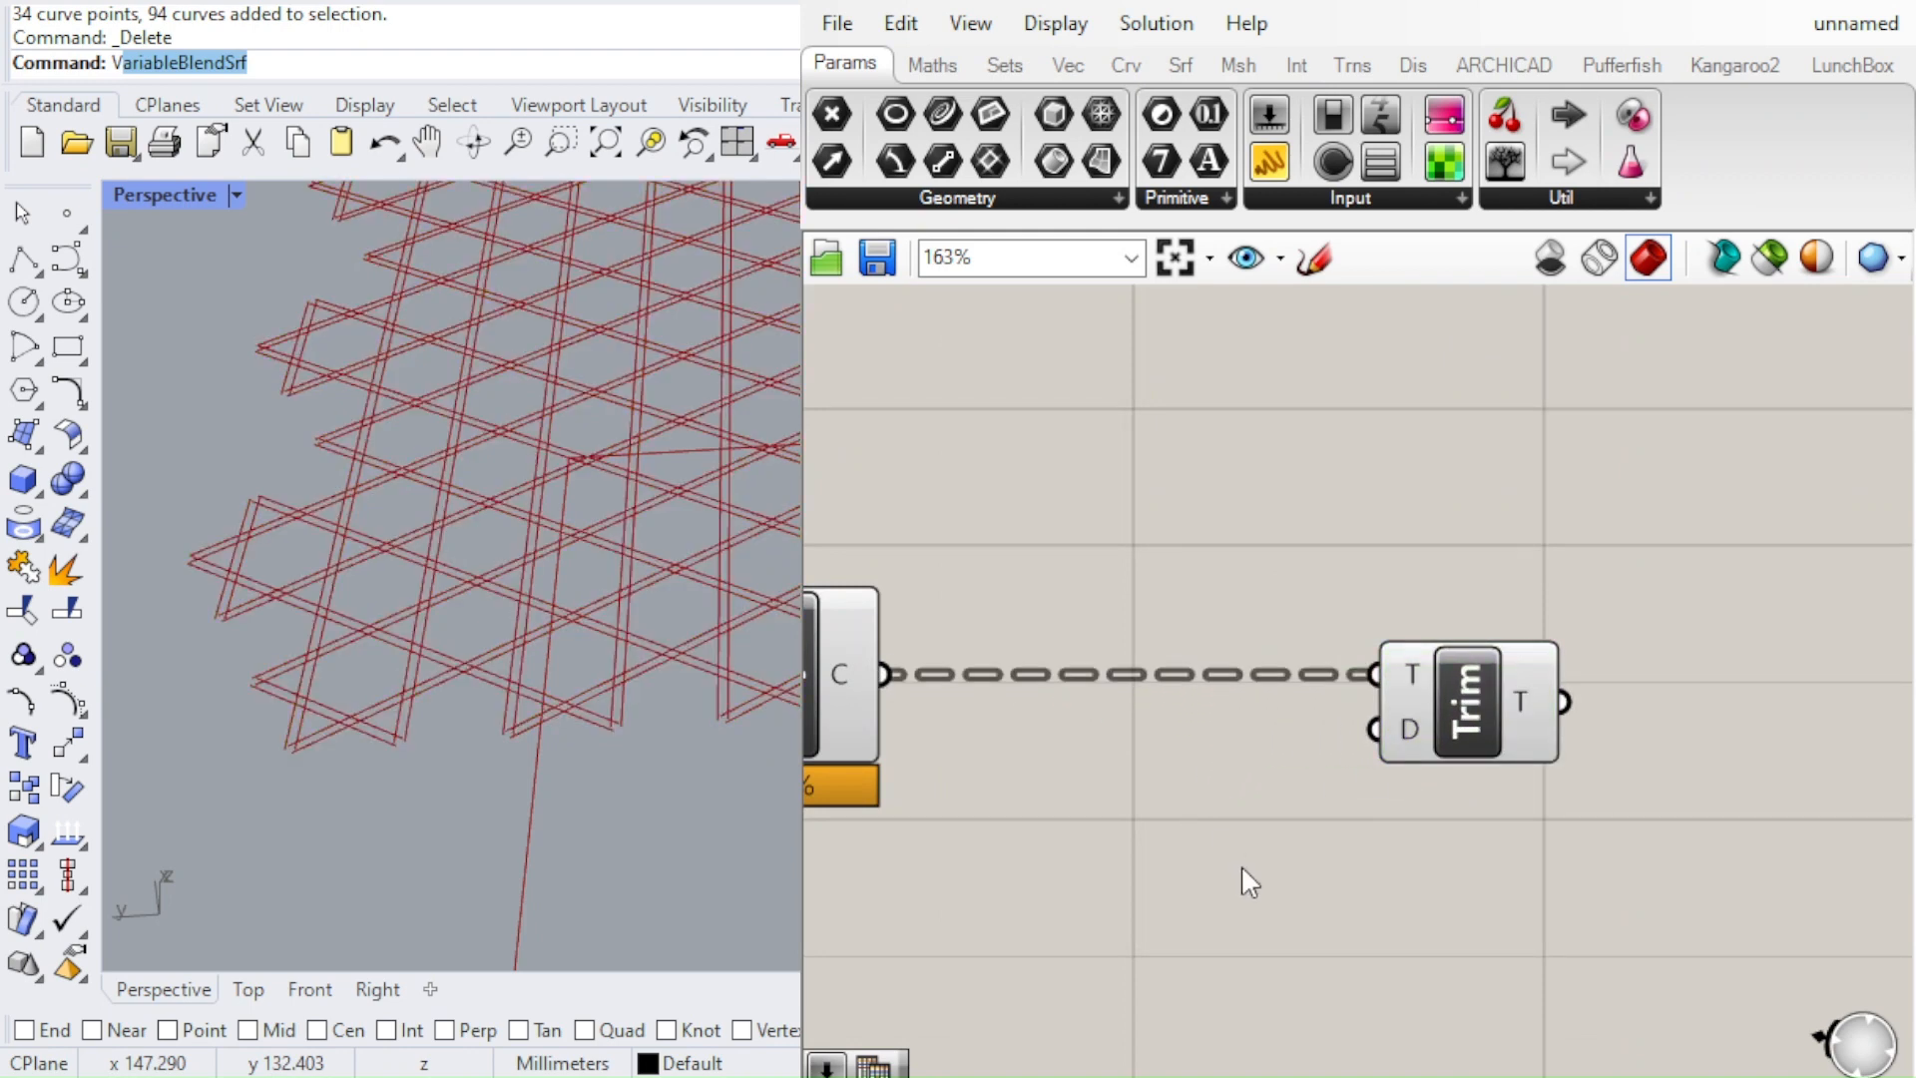
{"action": "key", "text": "Return"}
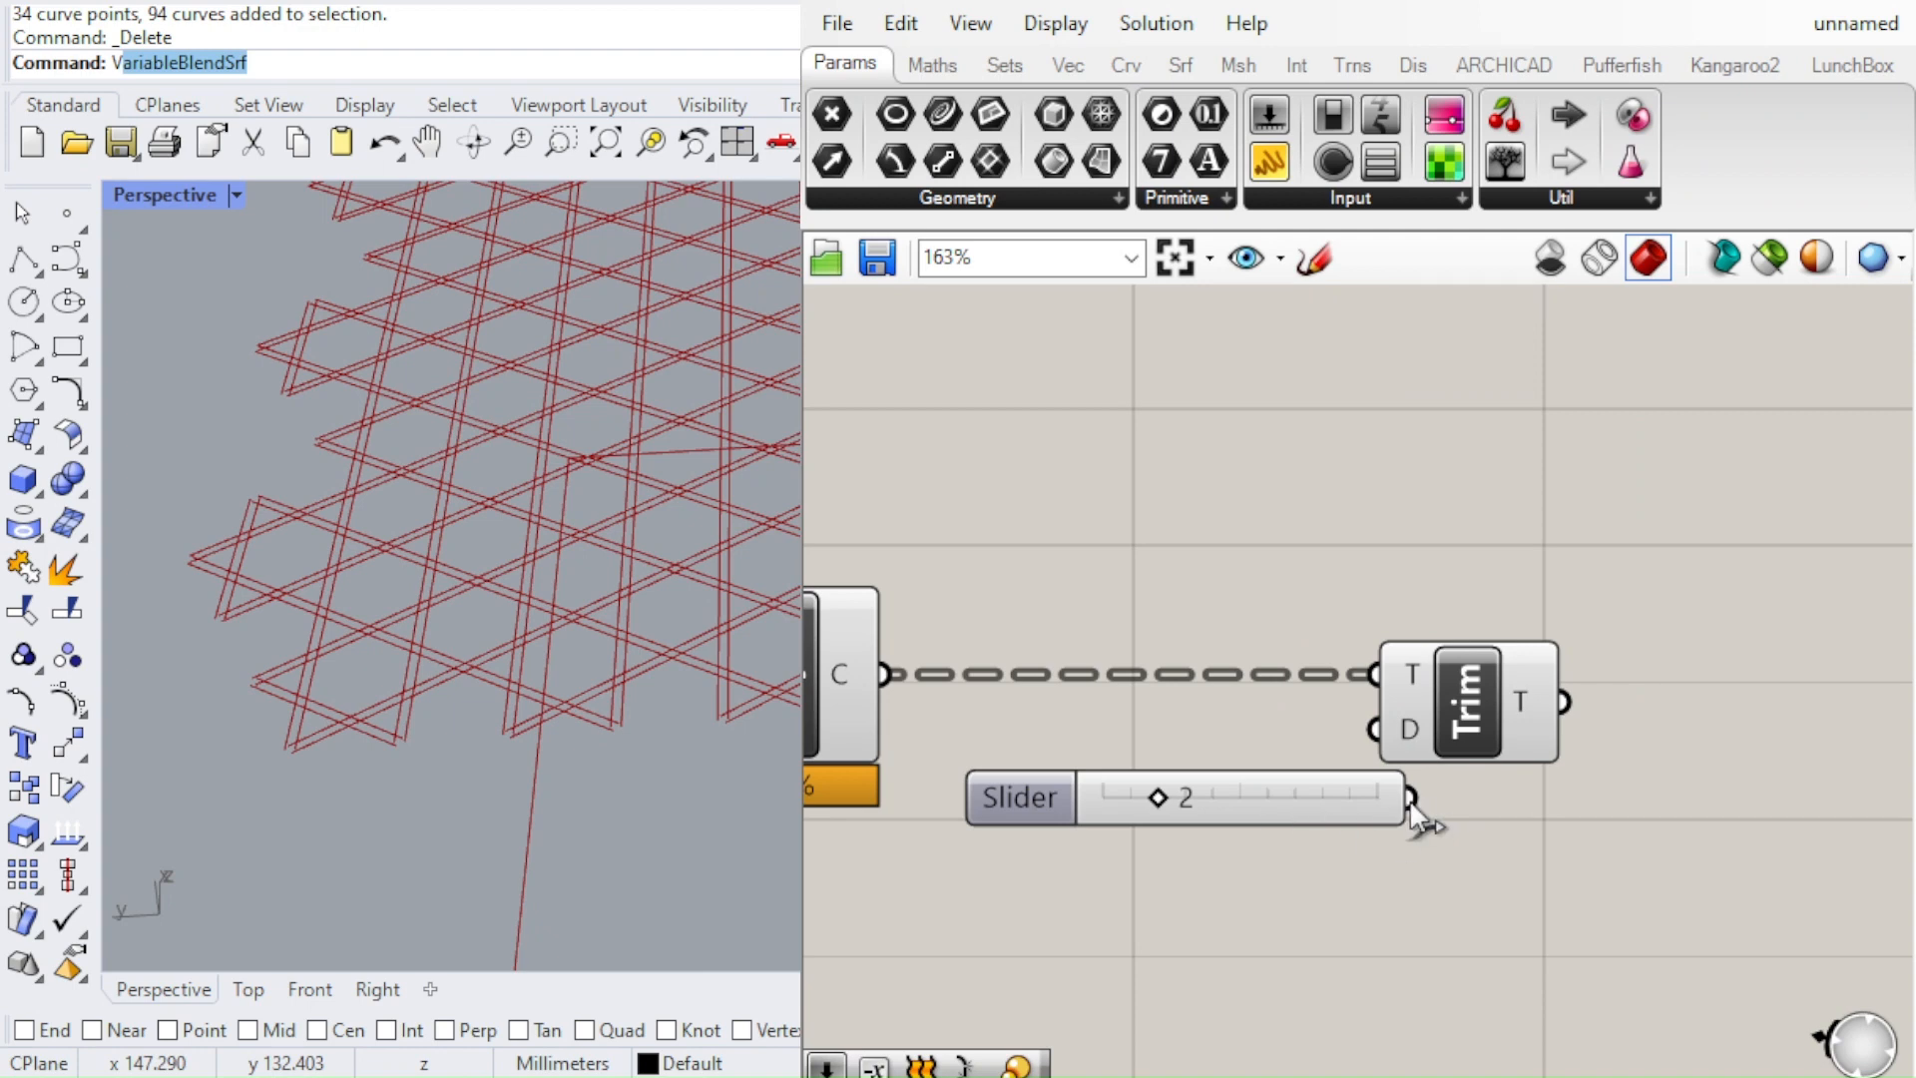
{"action": "left_click_drag", "start_coordinate": [1410, 799], "coordinate": [1375, 729]}
{"action": "left_click_drag", "start_coordinate": [1282, 799], "coordinate": [1190, 763]}
Move the Depth slider and the Trim Tree component together further away from the Project component
{"action": "scroll", "coordinate": [1213, 768], "scroll_direction": "down", "scroll_amount": 3}
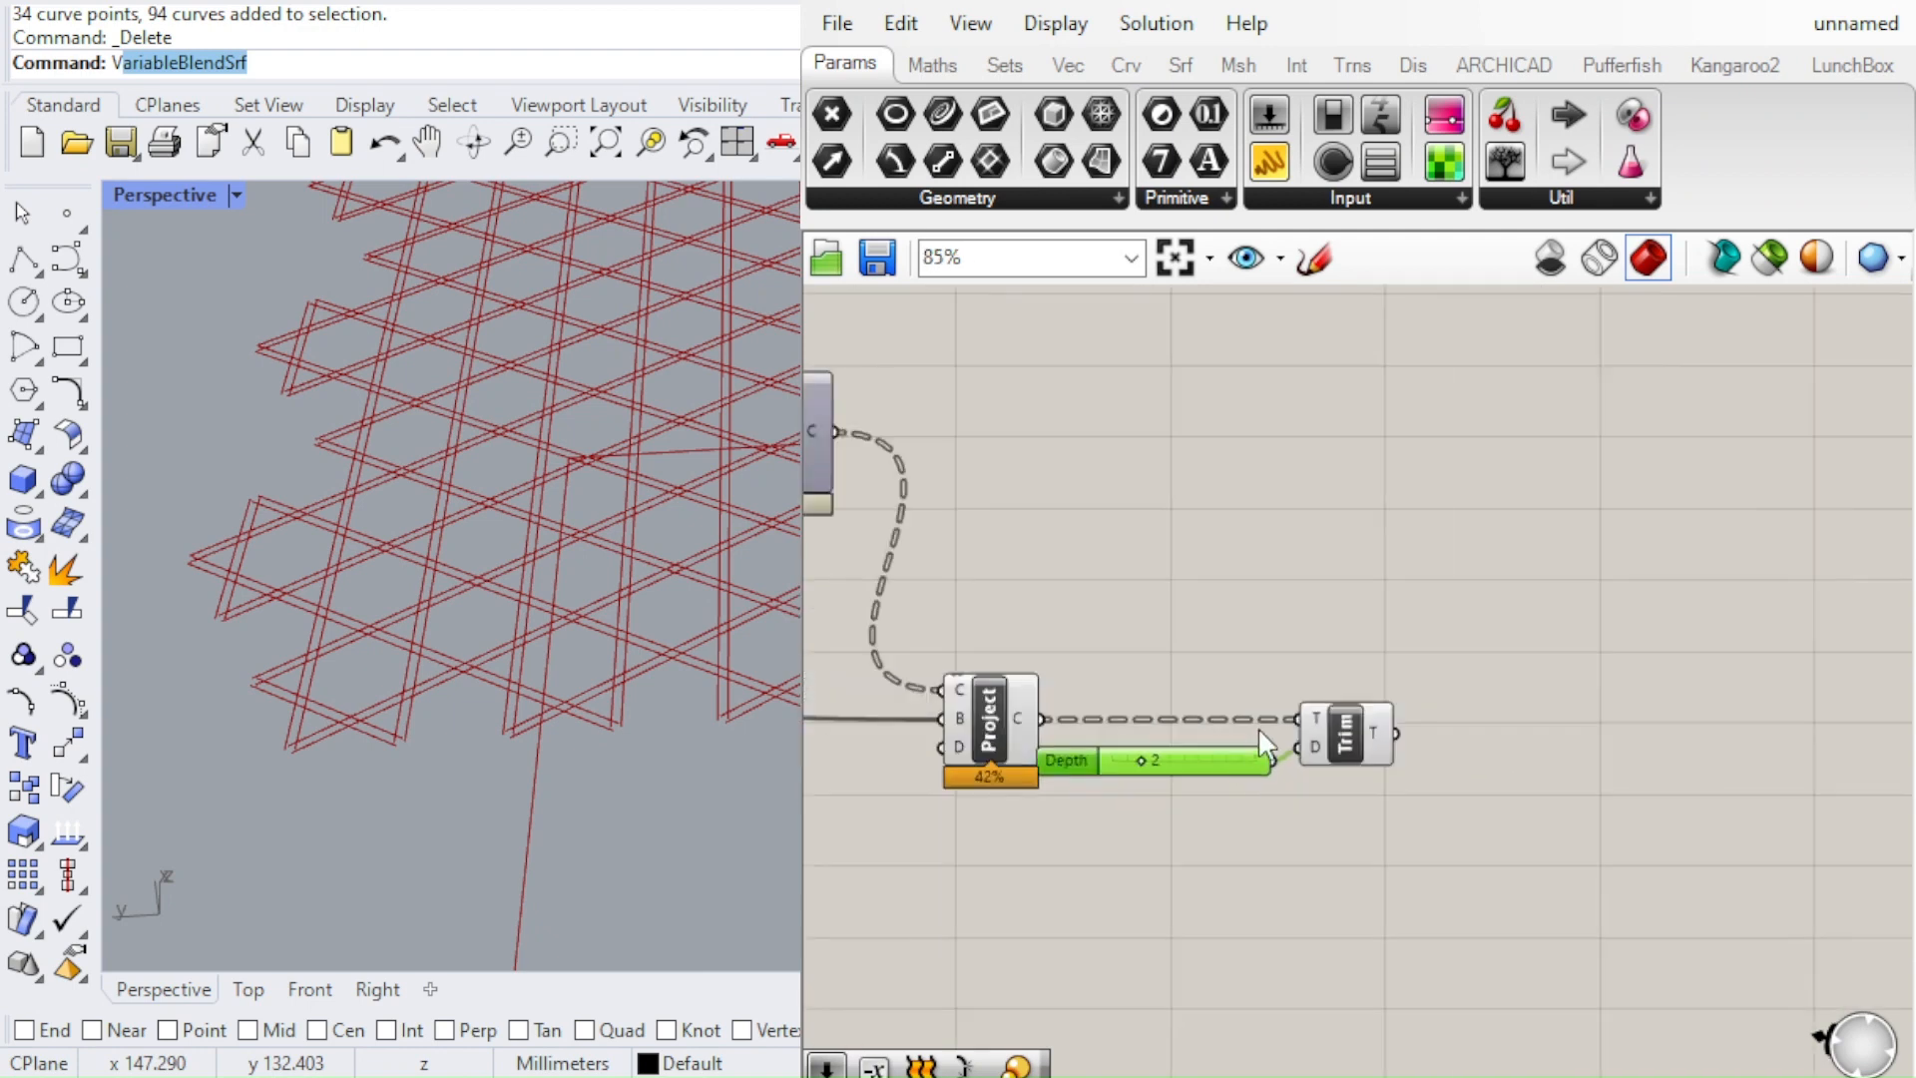
{"action": "scroll", "coordinate": [1299, 733], "scroll_direction": "up", "scroll_amount": 2}
{"action": "left_click_drag", "start_coordinate": [1532, 870], "coordinate": [1247, 700]}
{"action": "left_click_drag", "start_coordinate": [1374, 717], "coordinate": [1499, 722]}
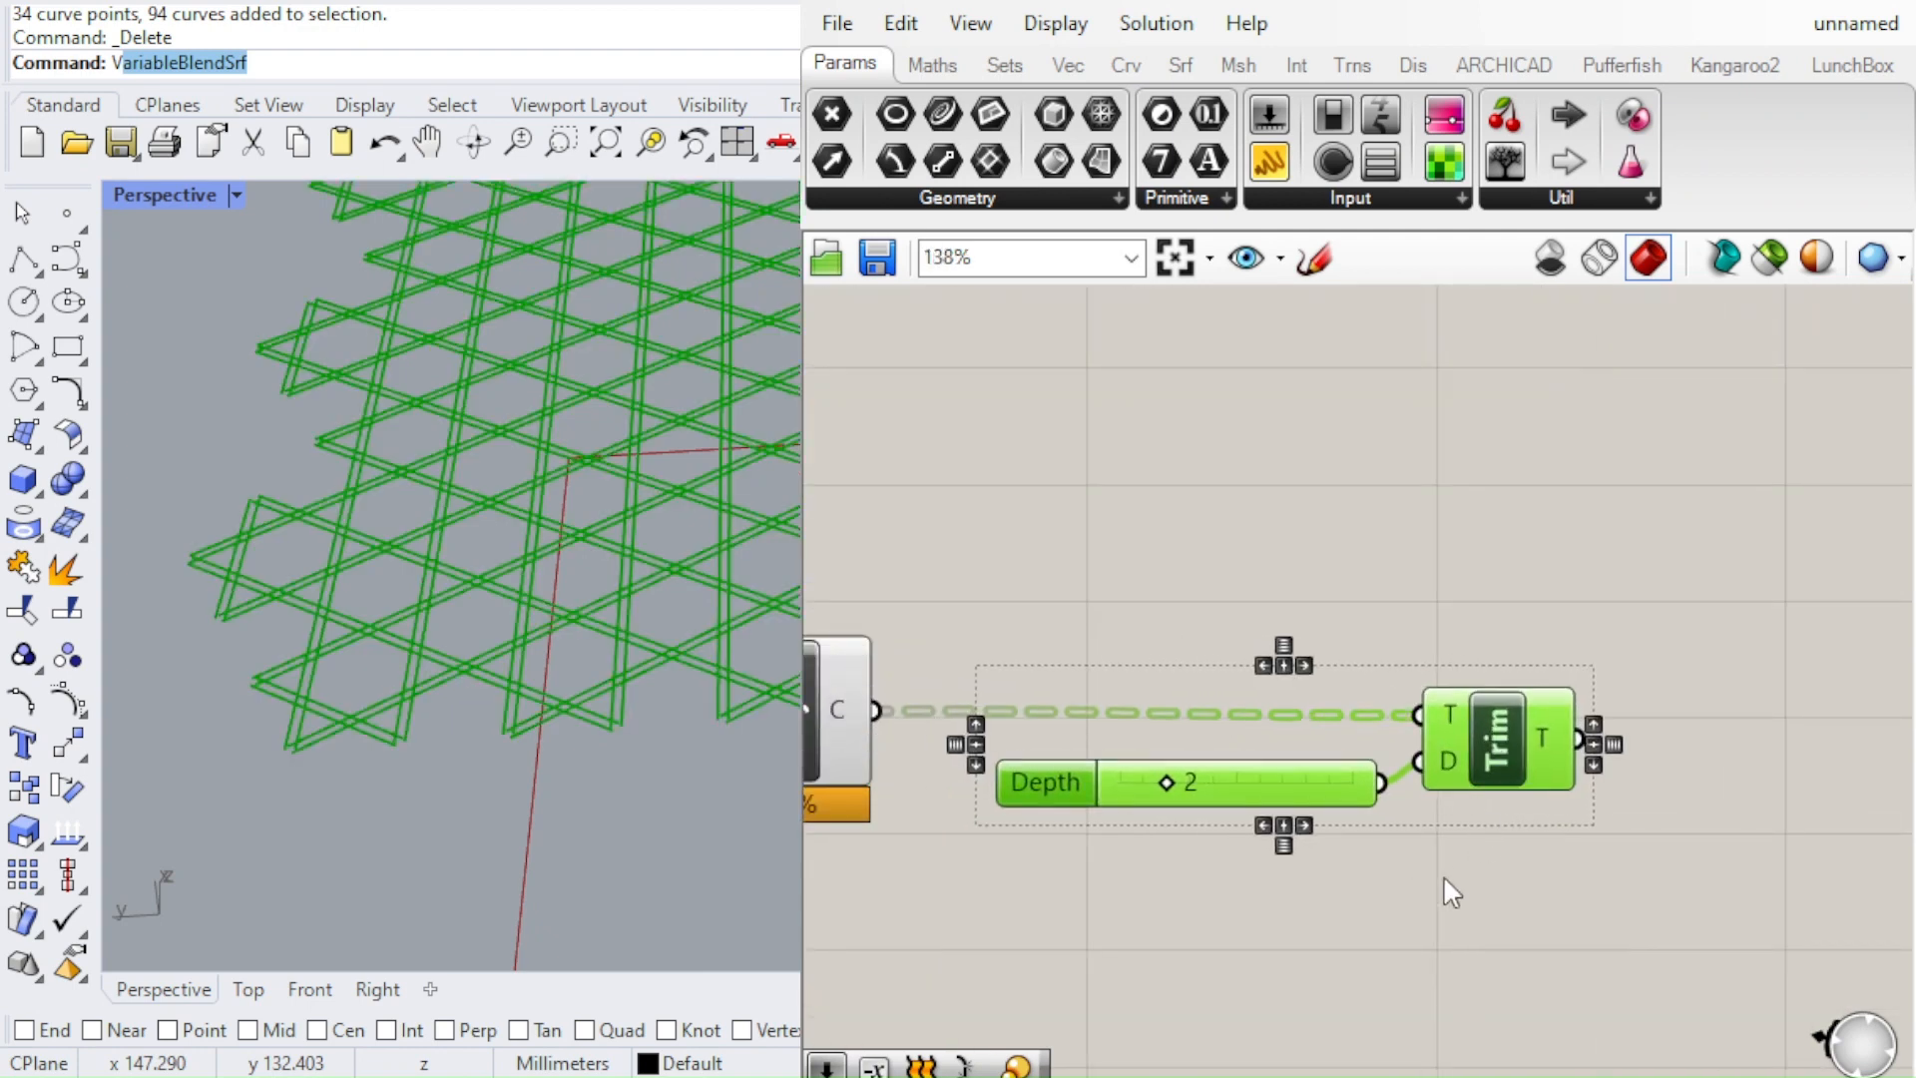
{"action": "left_click", "coordinate": [1444, 878]}
Add a Loft component beside the Trim Tree and connect the trimmed tree output to its curves input
{"action": "scroll", "coordinate": [1443, 878], "scroll_direction": "down", "scroll_amount": 2}
{"action": "scroll", "coordinate": [1117, 764], "scroll_direction": "up", "scroll_amount": 2}
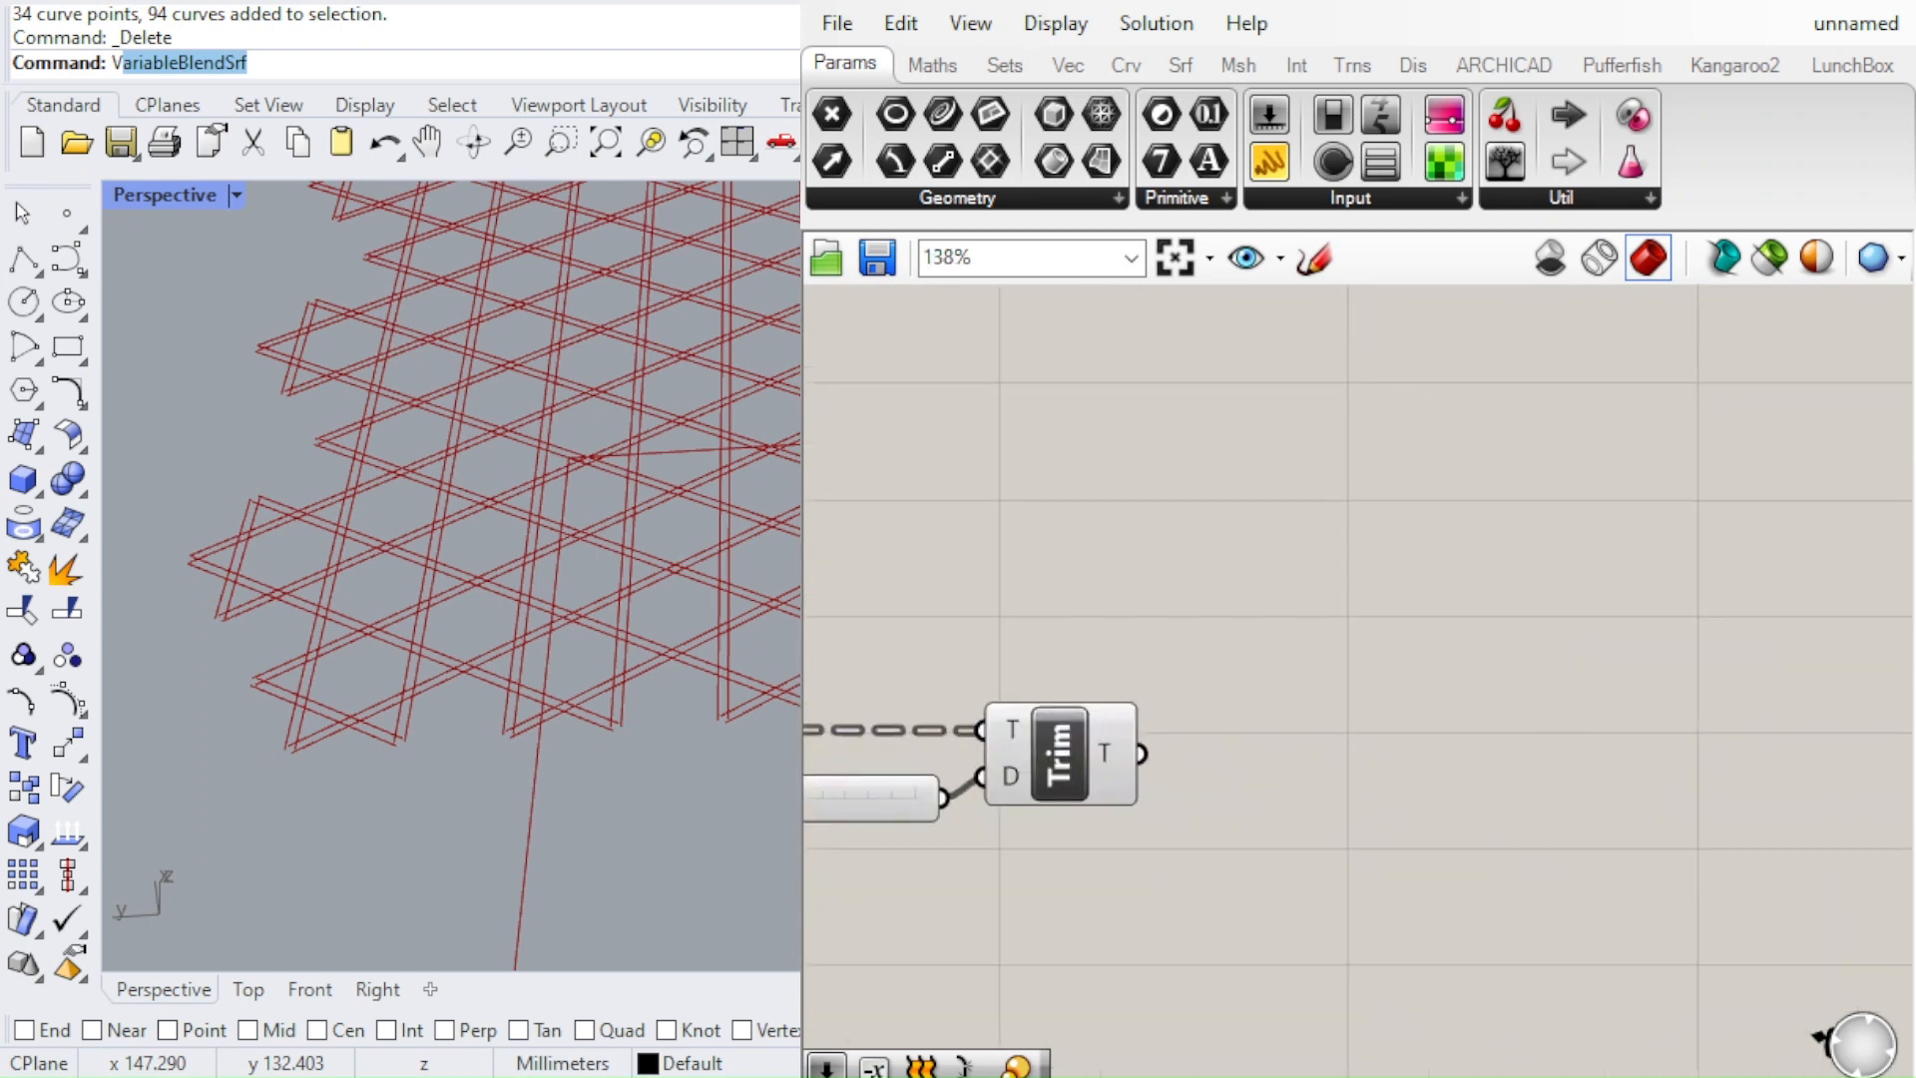
{"action": "double_click", "coordinate": [1407, 762]}
{"action": "type", "text": "loft"}
{"action": "key", "text": "Return"}
{"action": "left_click_drag", "start_coordinate": [1144, 755], "coordinate": [1491, 793]}
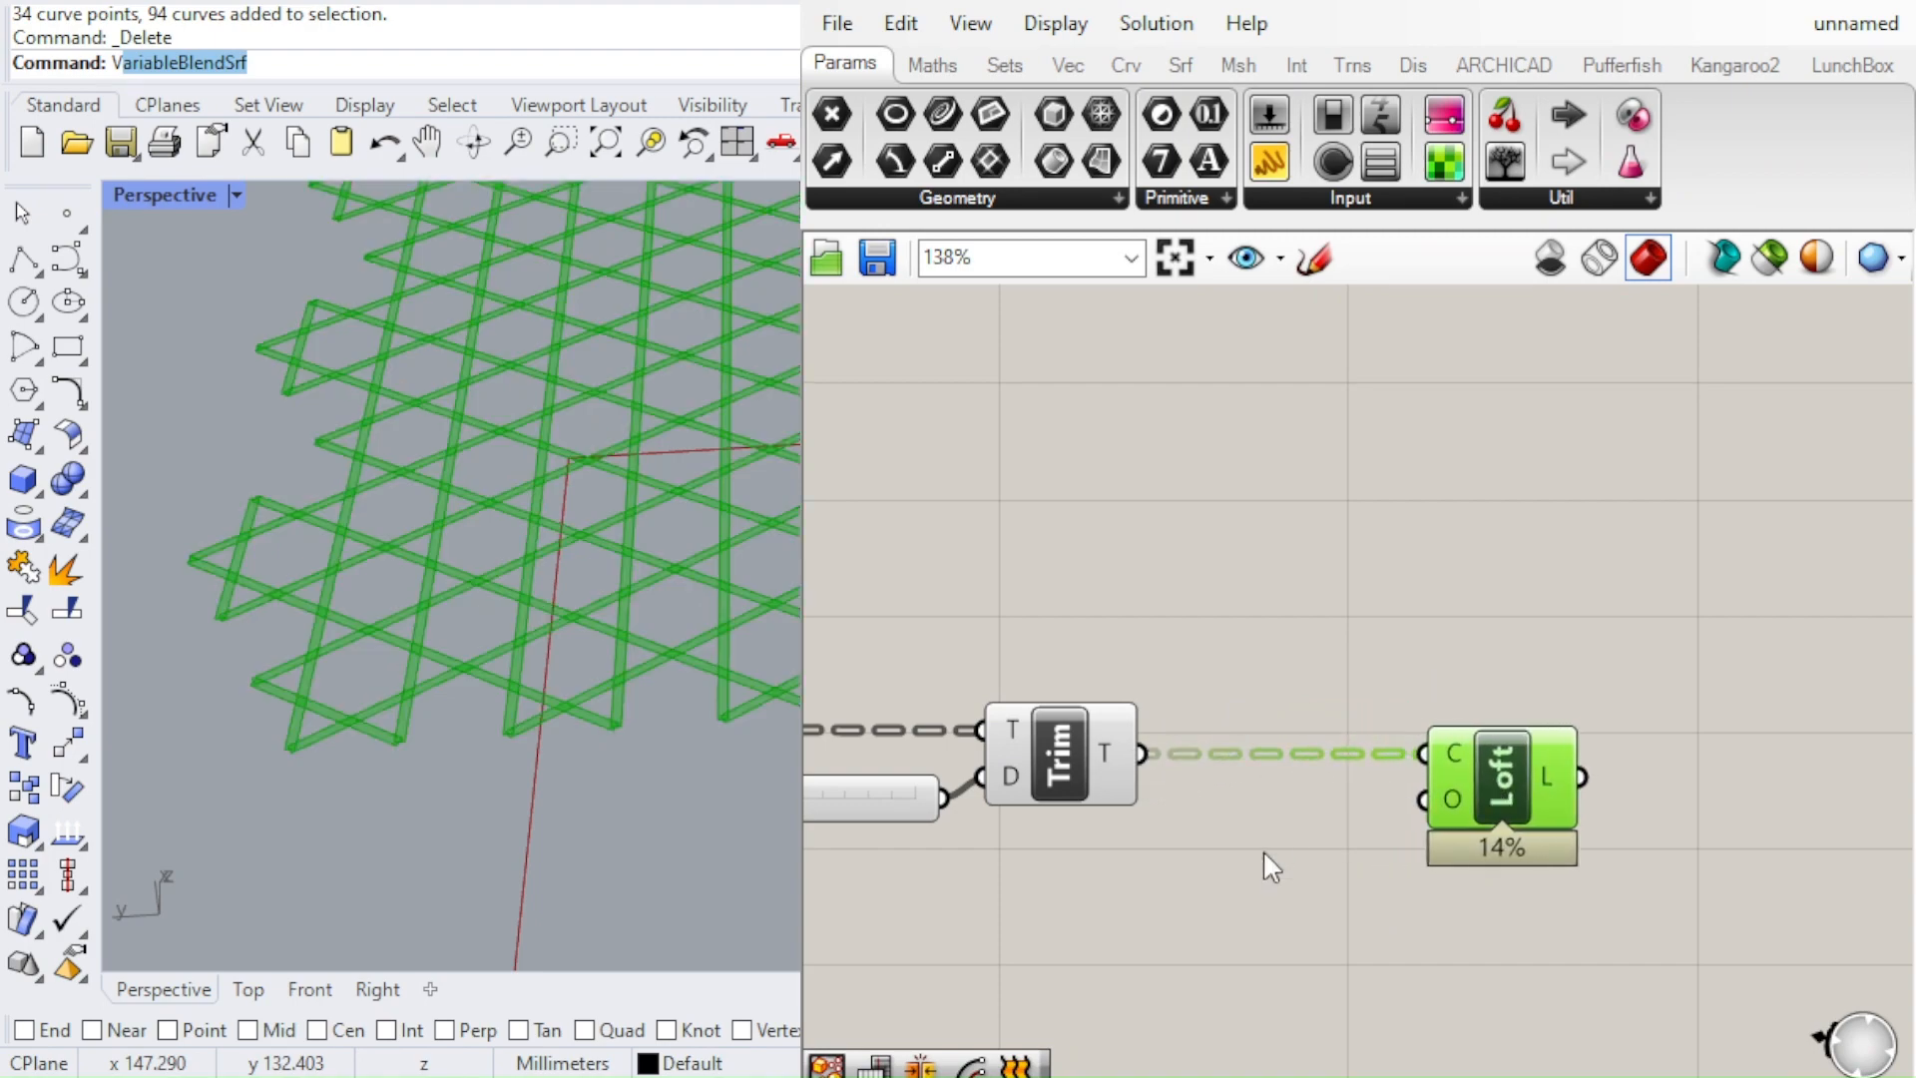
{"action": "left_click", "coordinate": [1262, 848]}
Turn off the preview of the Project component, the Depth slider and the Trim Tree so only the loft displays
{"action": "scroll", "coordinate": [493, 625], "scroll_direction": "up", "scroll_amount": 4}
{"action": "scroll", "coordinate": [493, 624], "scroll_direction": "down", "scroll_amount": 5}
{"action": "right_click_drag", "start_coordinate": [373, 555], "coordinate": [1016, 703]}
{"action": "scroll", "coordinate": [1314, 688], "scroll_direction": "down", "scroll_amount": 5}
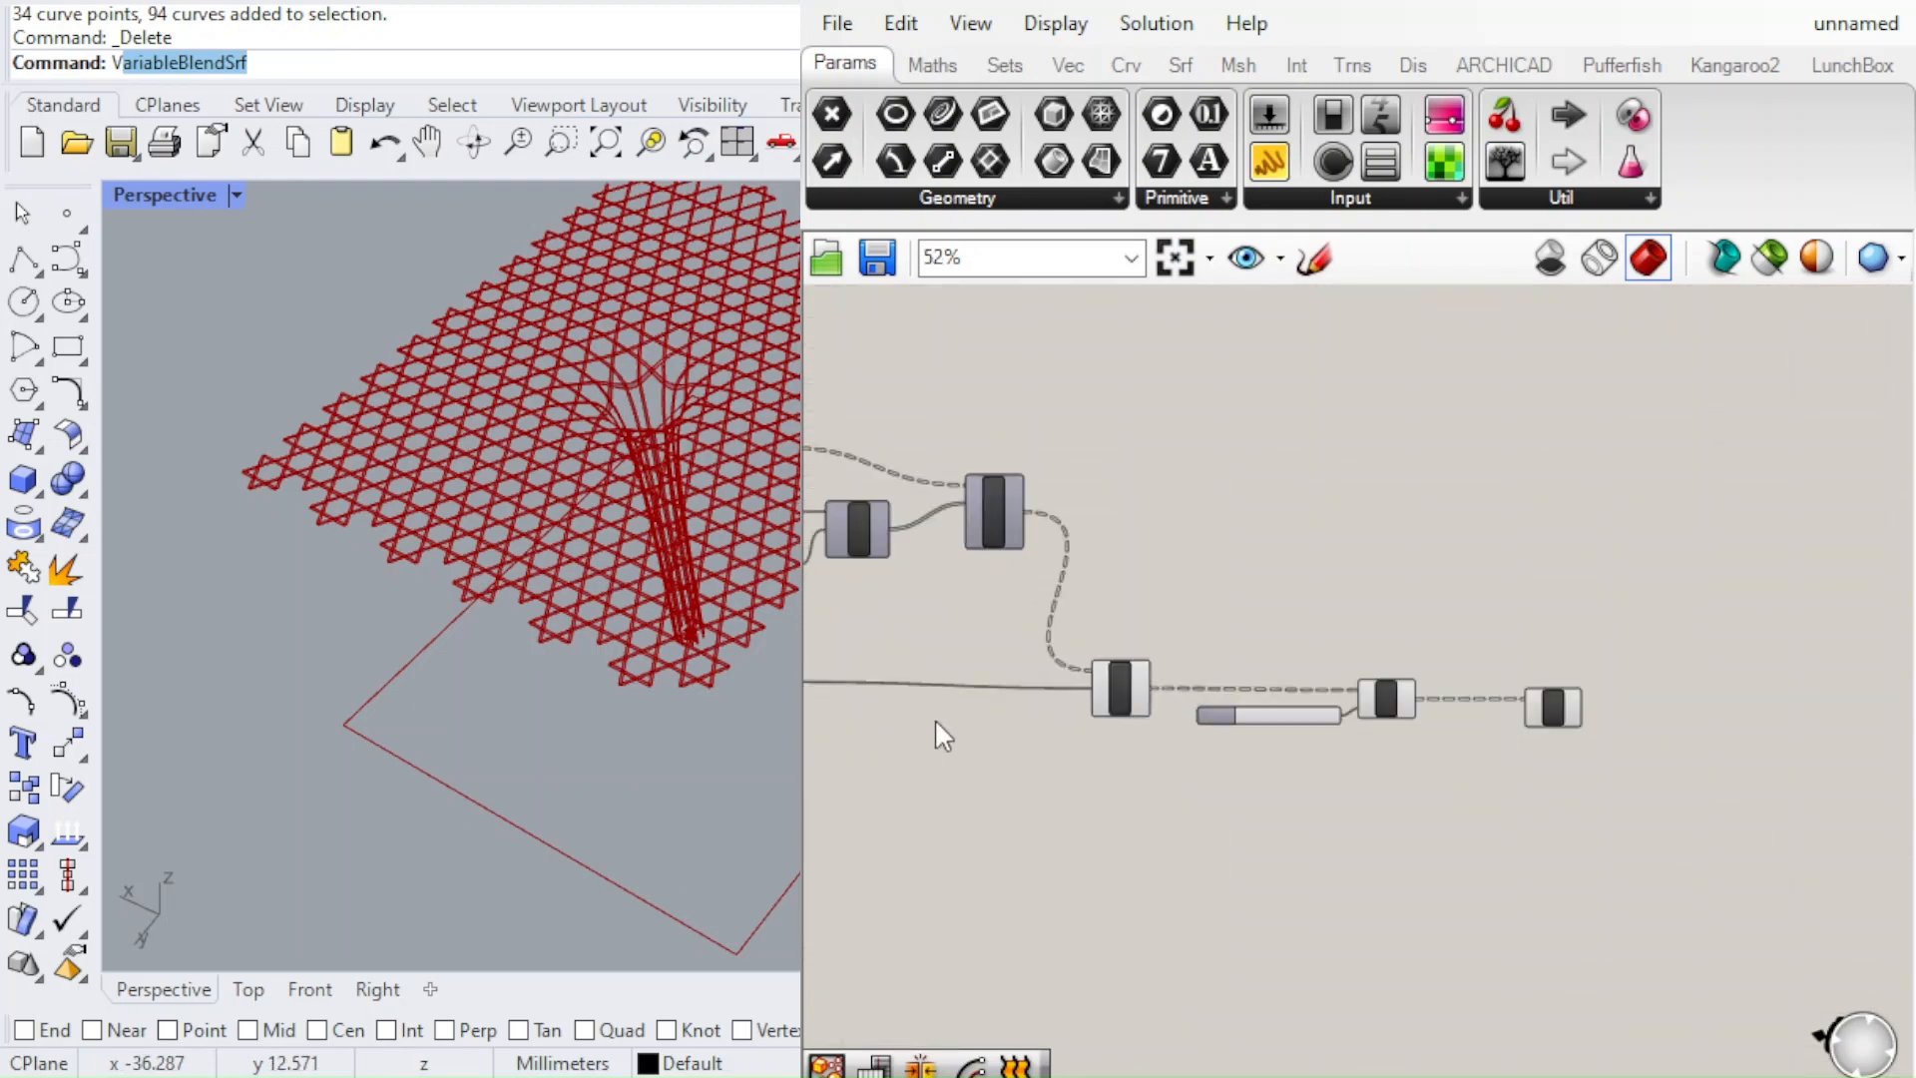
{"action": "left_click_drag", "start_coordinate": [1373, 798], "coordinate": [1137, 658]}
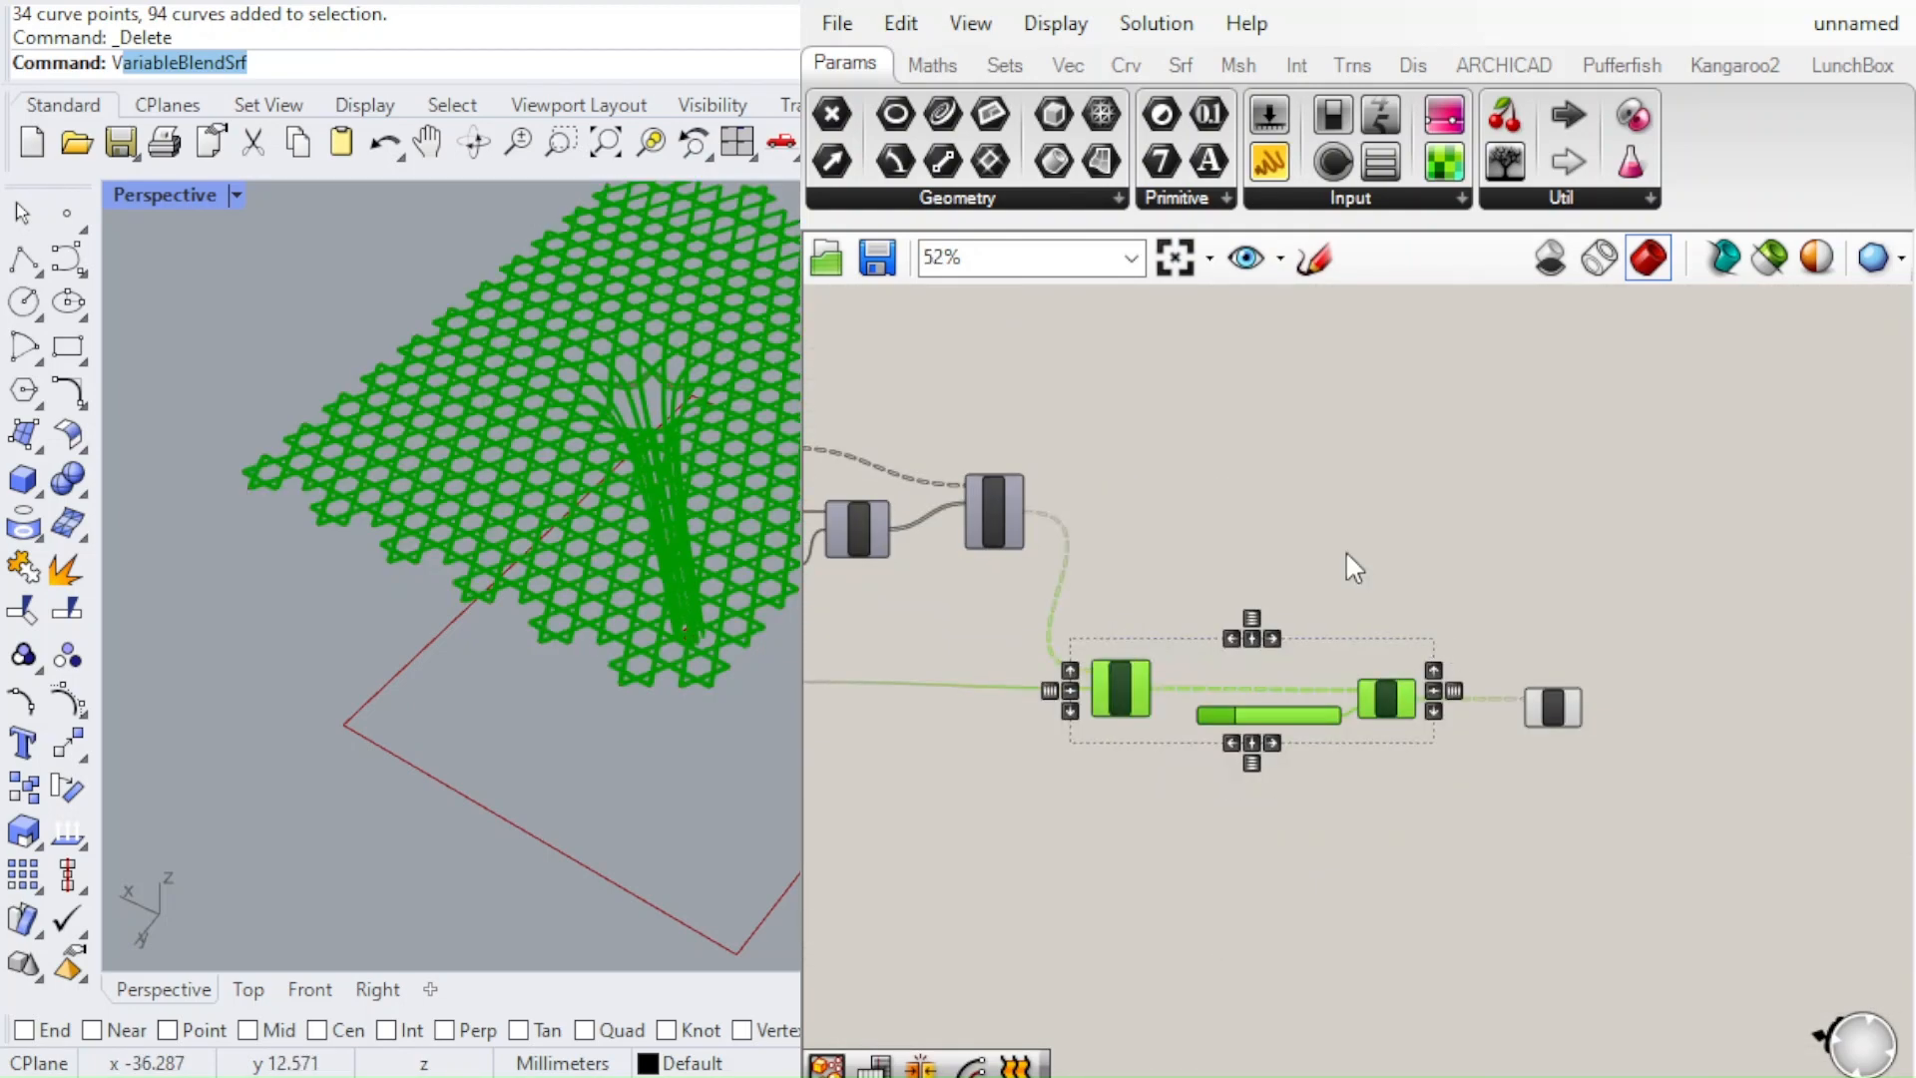
{"action": "left_click", "coordinate": [1446, 607]}
Examine the lofted strips across the canopy and around the column, and inspect the Loft component
{"action": "scroll", "coordinate": [459, 525], "scroll_direction": "up", "scroll_amount": 10}
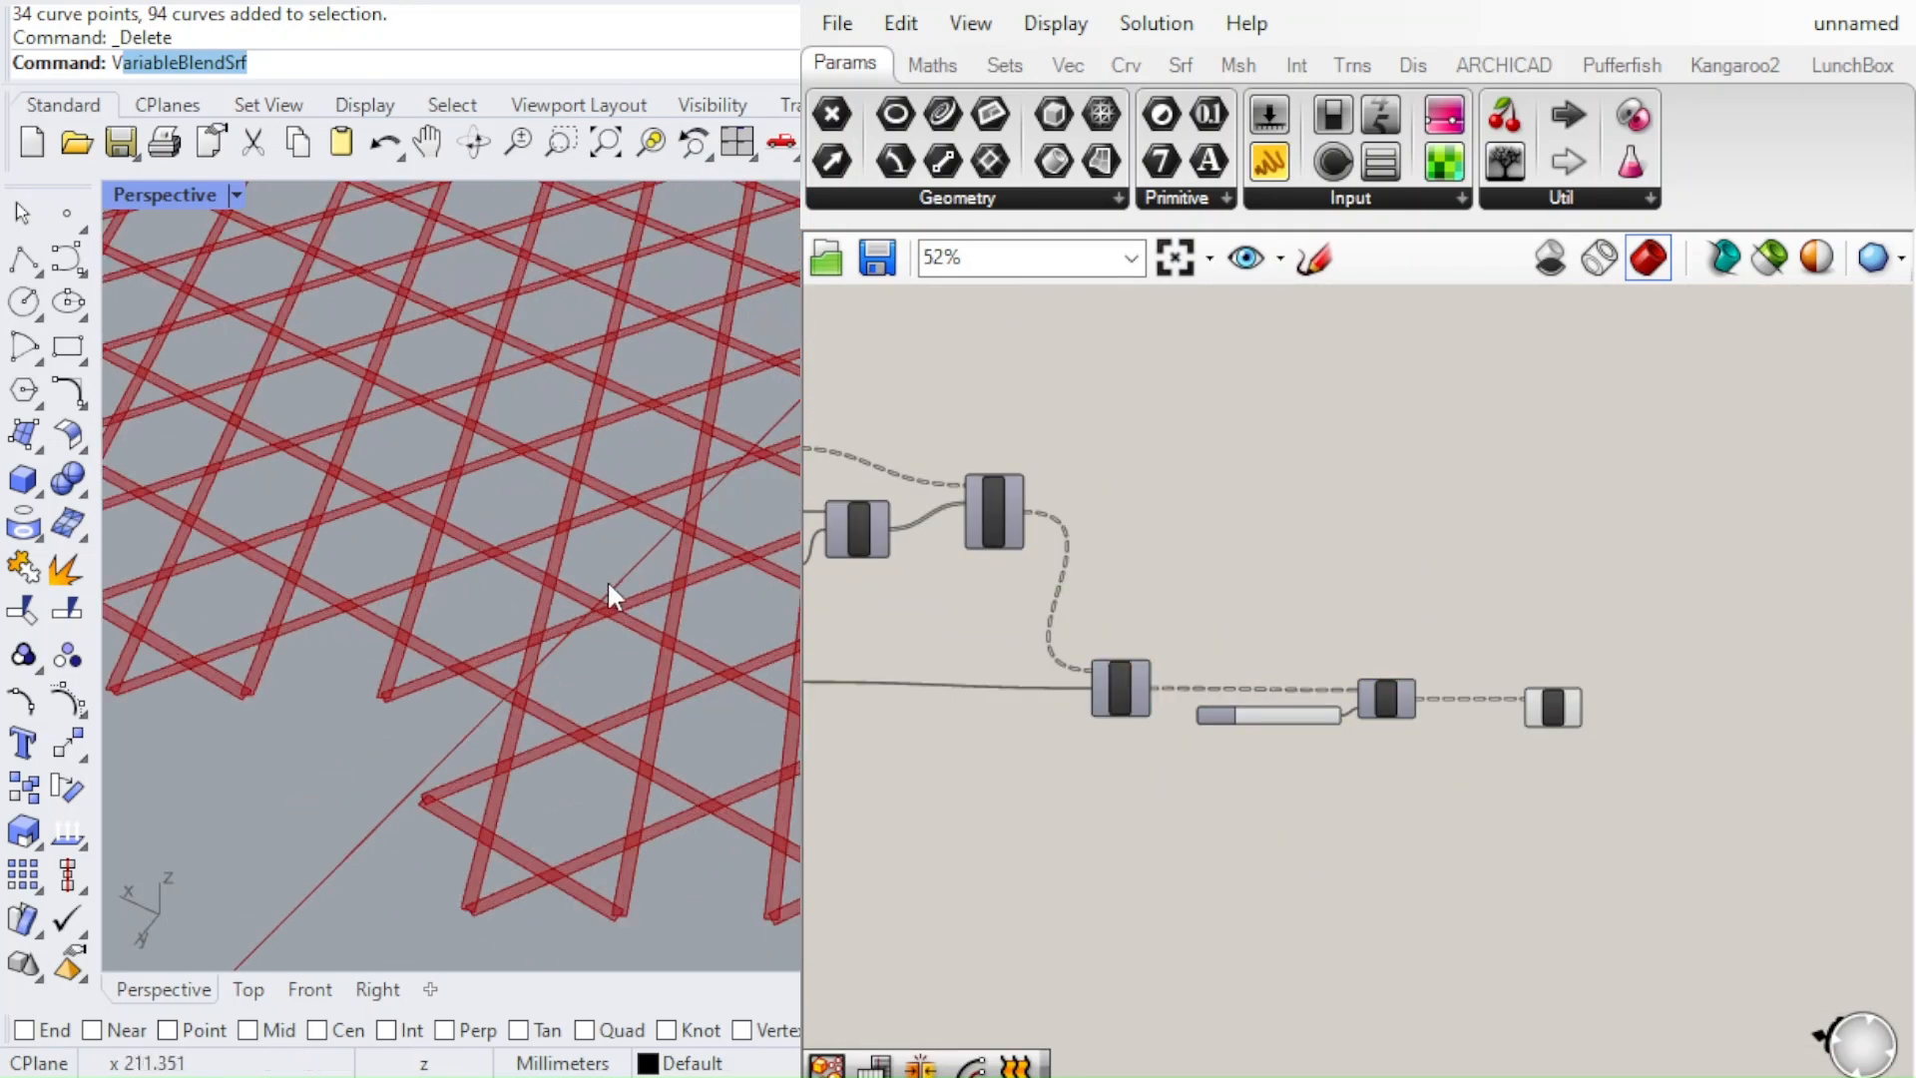
{"action": "scroll", "coordinate": [357, 487], "scroll_direction": "down", "scroll_amount": 10}
{"action": "right_click_drag", "start_coordinate": [637, 554], "coordinate": [654, 300]}
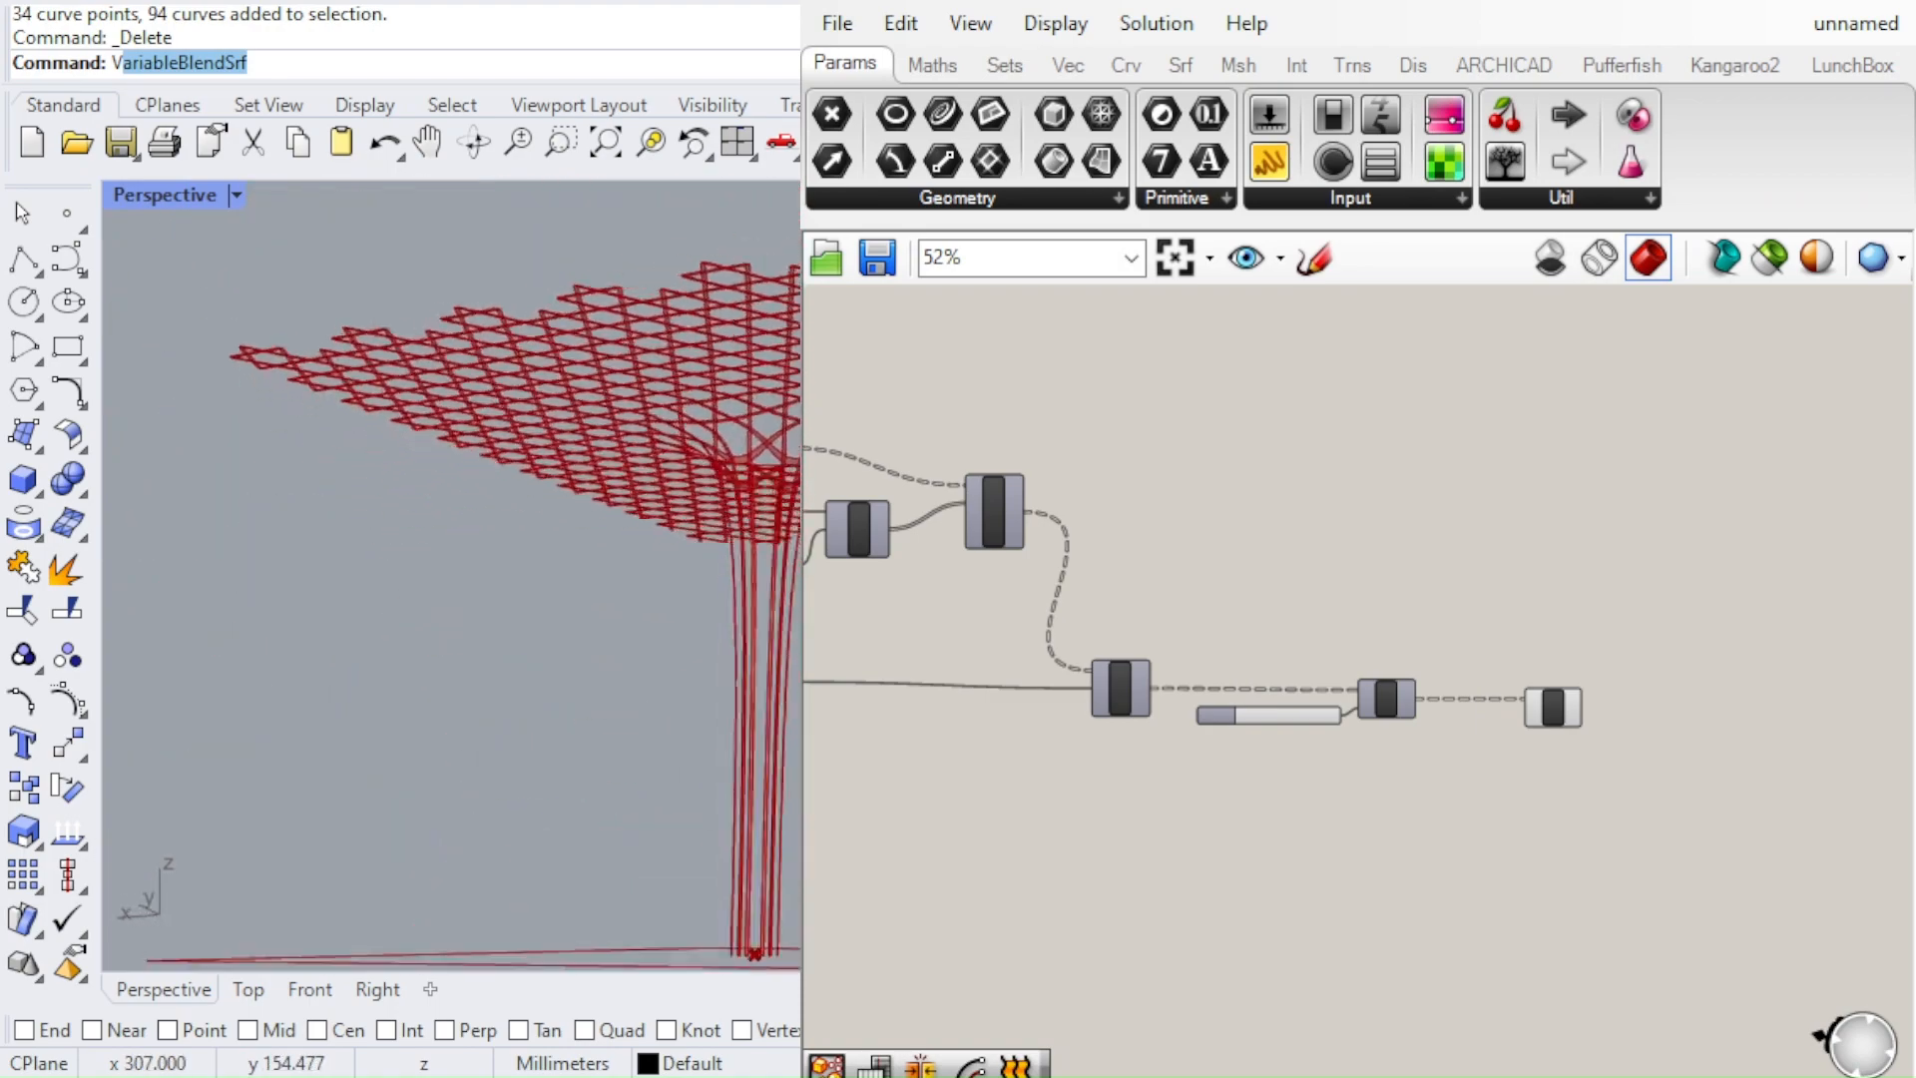
{"action": "scroll", "coordinate": [768, 470], "scroll_direction": "up", "scroll_amount": 5}
{"action": "scroll", "coordinate": [771, 470], "scroll_direction": "up", "scroll_amount": 2}
{"action": "right_click_drag", "start_coordinate": [648, 404], "coordinate": [708, 578]}
{"action": "scroll", "coordinate": [1382, 727], "scroll_direction": "up", "scroll_amount": 5}
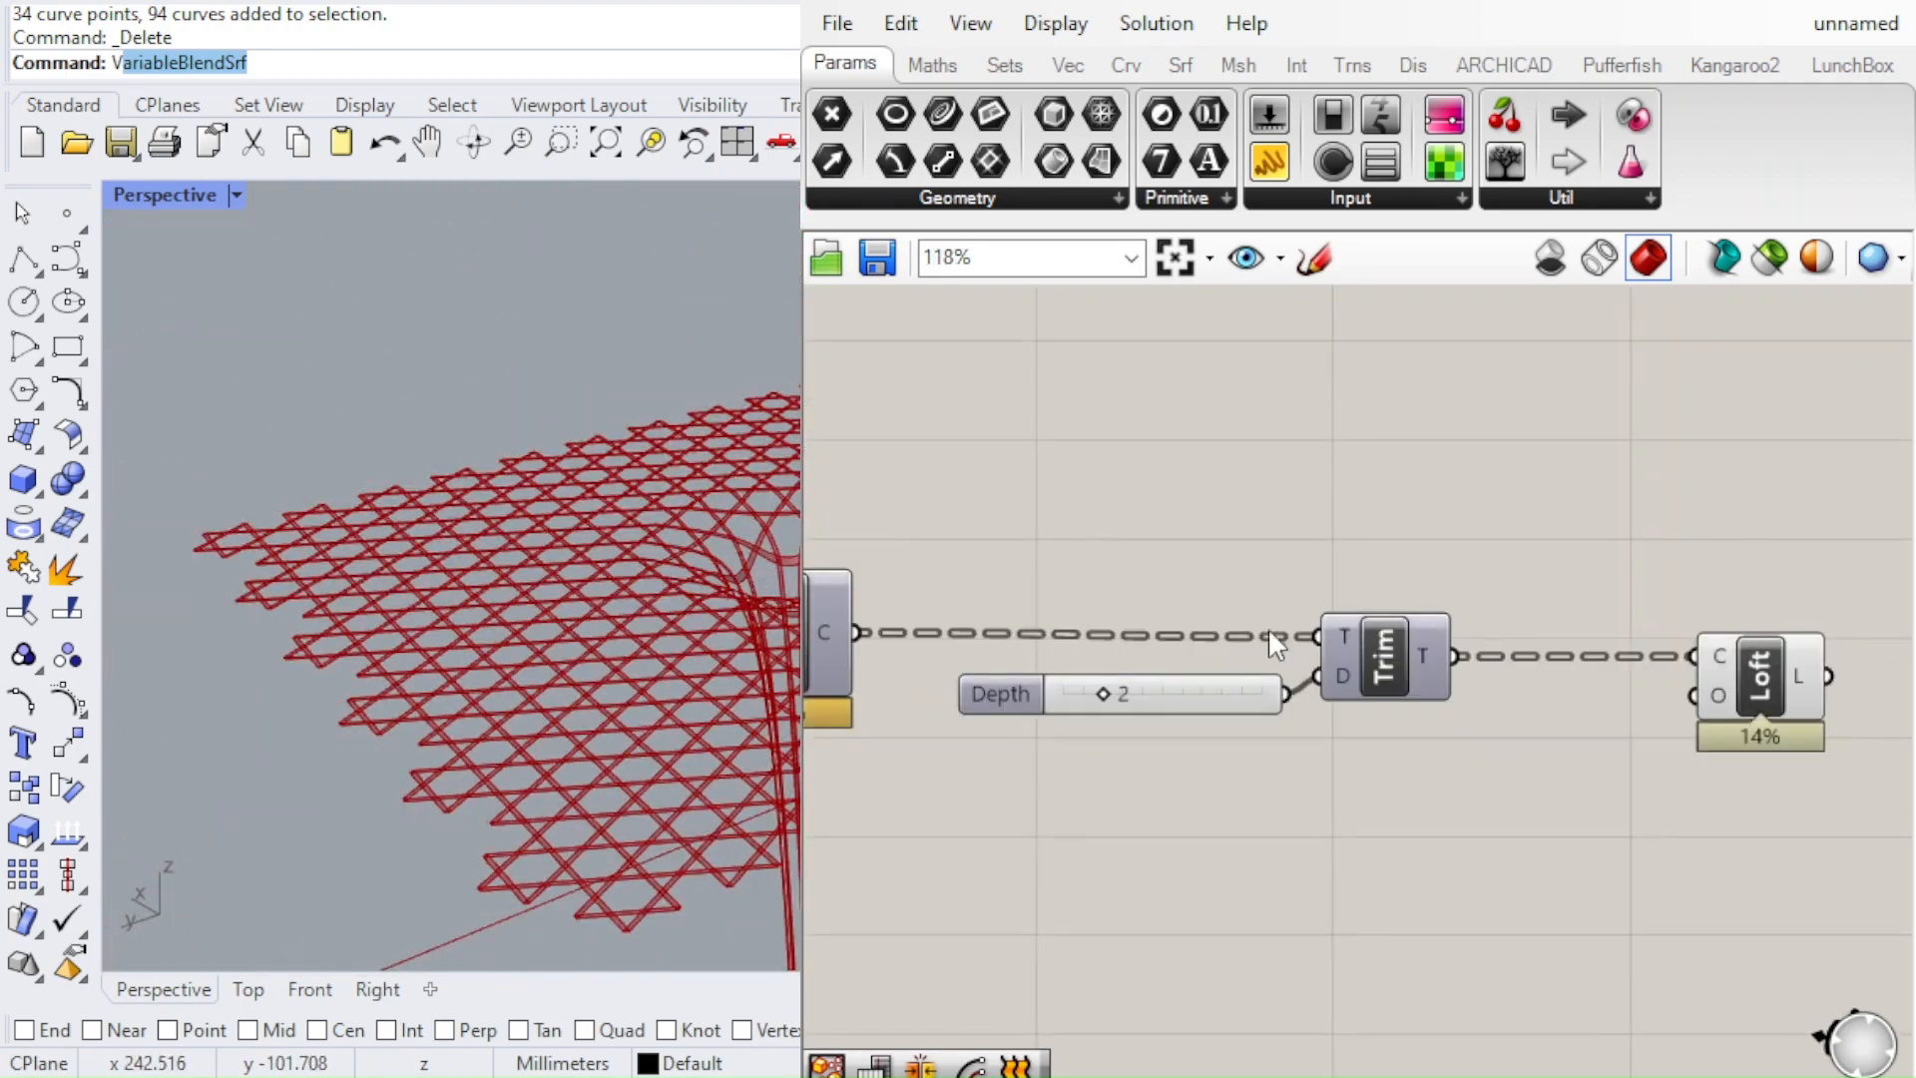
{"action": "scroll", "coordinate": [946, 777], "scroll_direction": "down", "scroll_amount": 1}
{"action": "scroll", "coordinate": [719, 569], "scroll_direction": "up", "scroll_amount": 4}
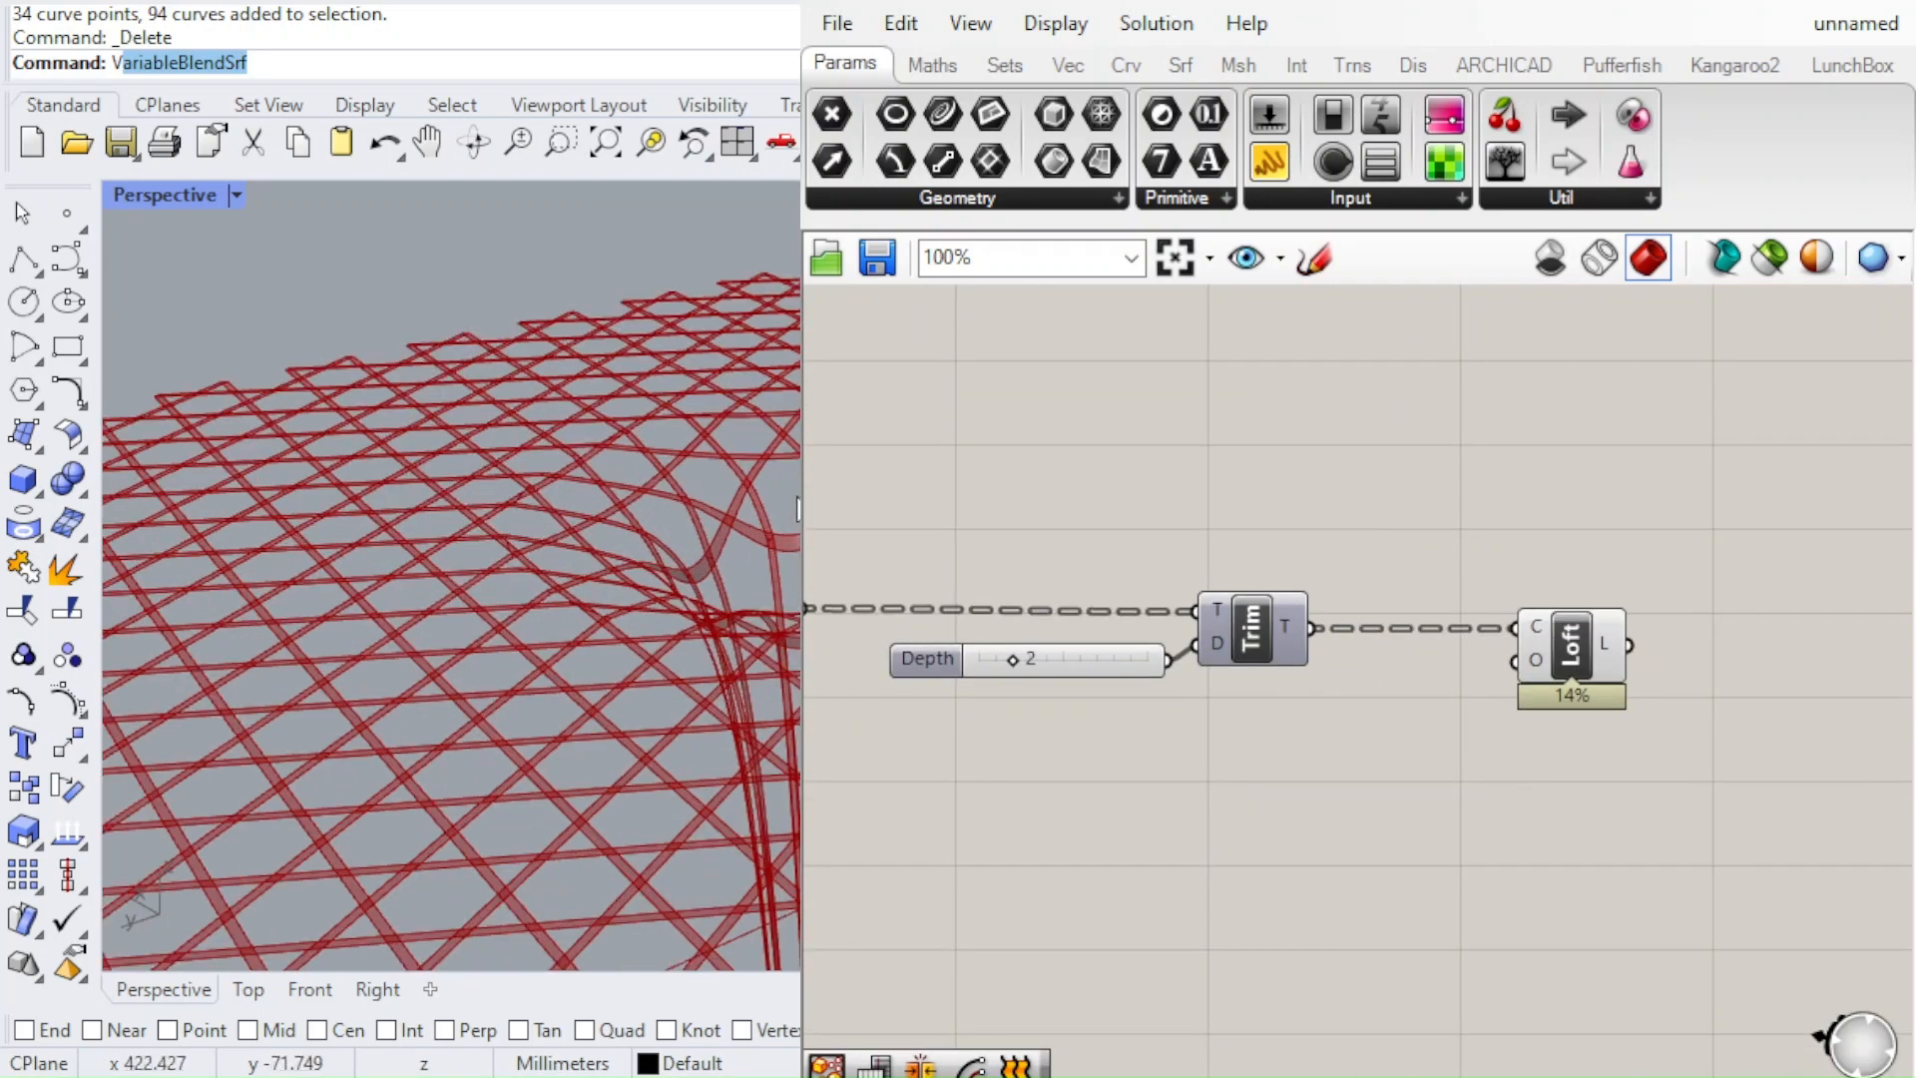
{"action": "scroll", "coordinate": [672, 535], "scroll_direction": "down", "scroll_amount": 4}
Check the lofted strips on the canopy and column from lower angles, comparing them with the selected Loft component
{"action": "scroll", "coordinate": [1273, 650], "scroll_direction": "down", "scroll_amount": 2}
{"action": "scroll", "coordinate": [1297, 654], "scroll_direction": "up", "scroll_amount": 8}
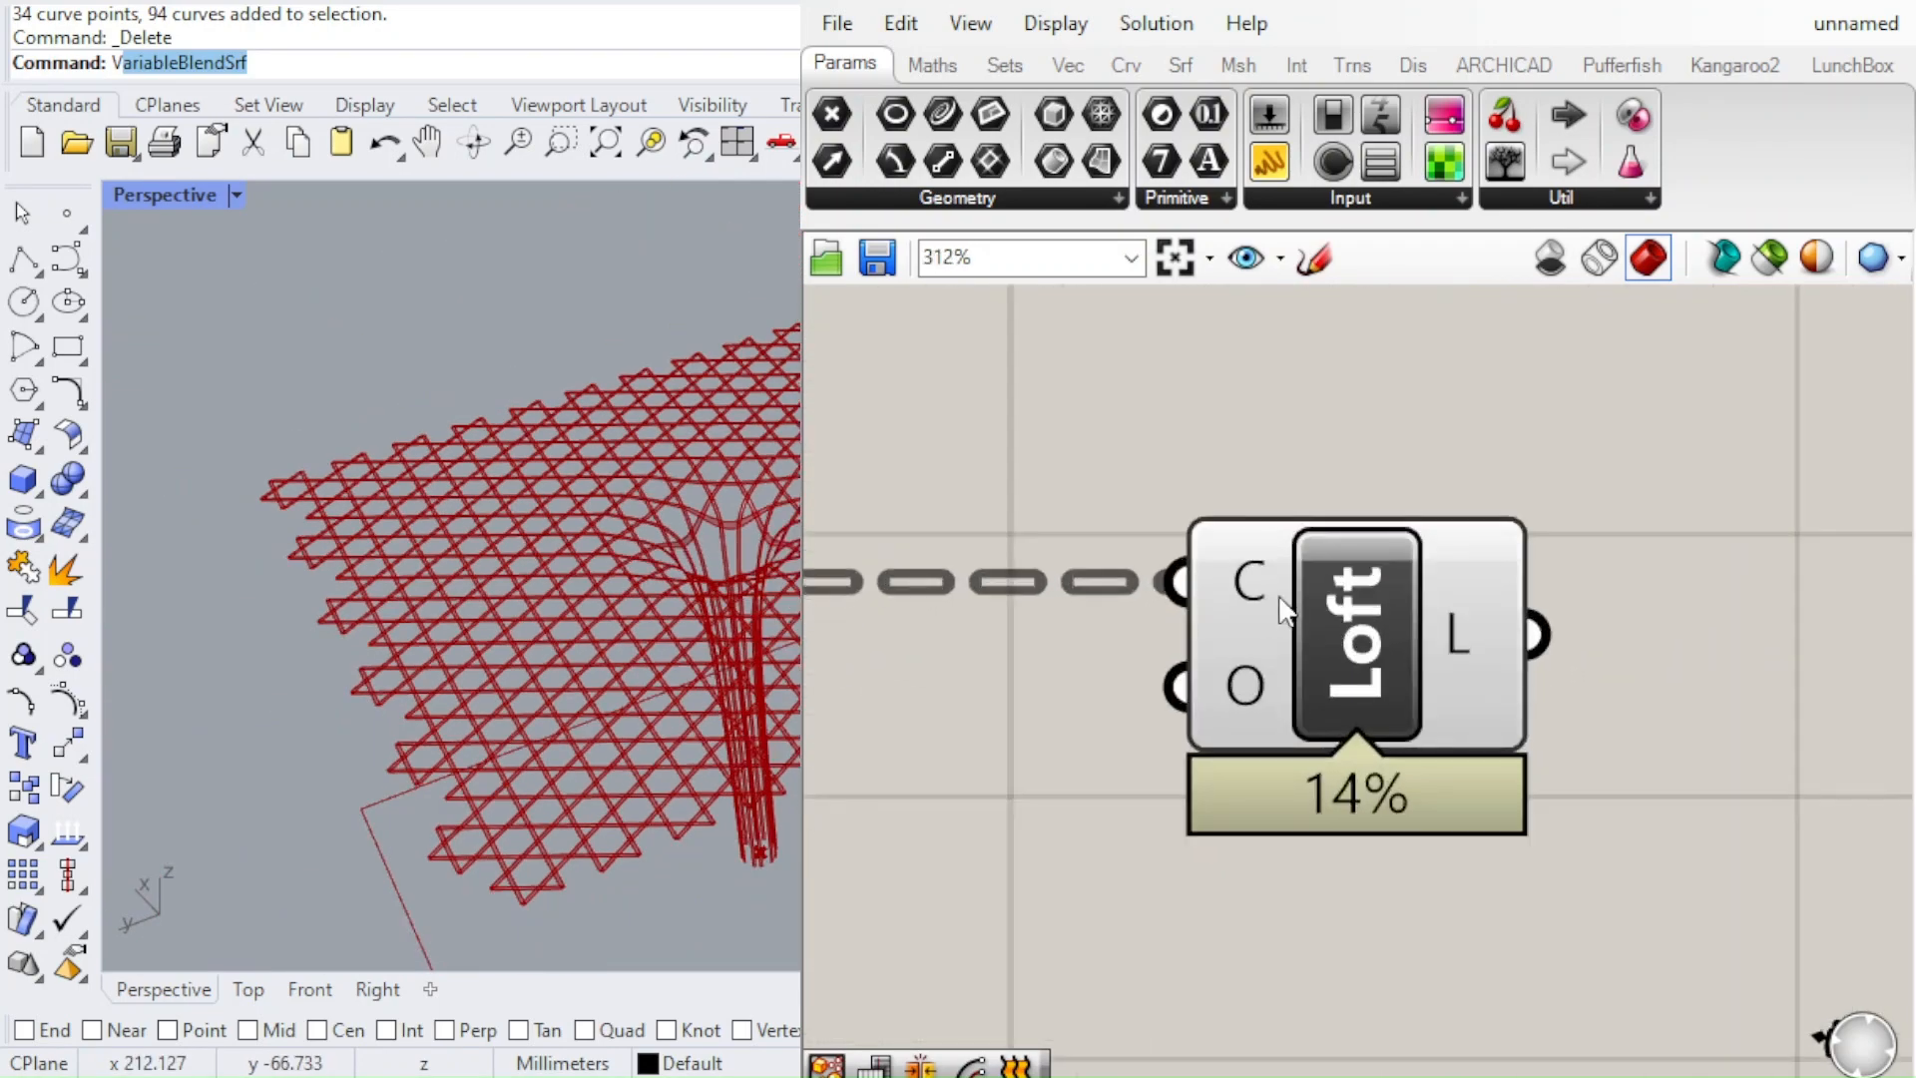
{"action": "scroll", "coordinate": [1217, 608], "scroll_direction": "down", "scroll_amount": 5}
{"action": "scroll", "coordinate": [1239, 599], "scroll_direction": "up", "scroll_amount": 3}
{"action": "left_click", "coordinate": [1242, 648]}
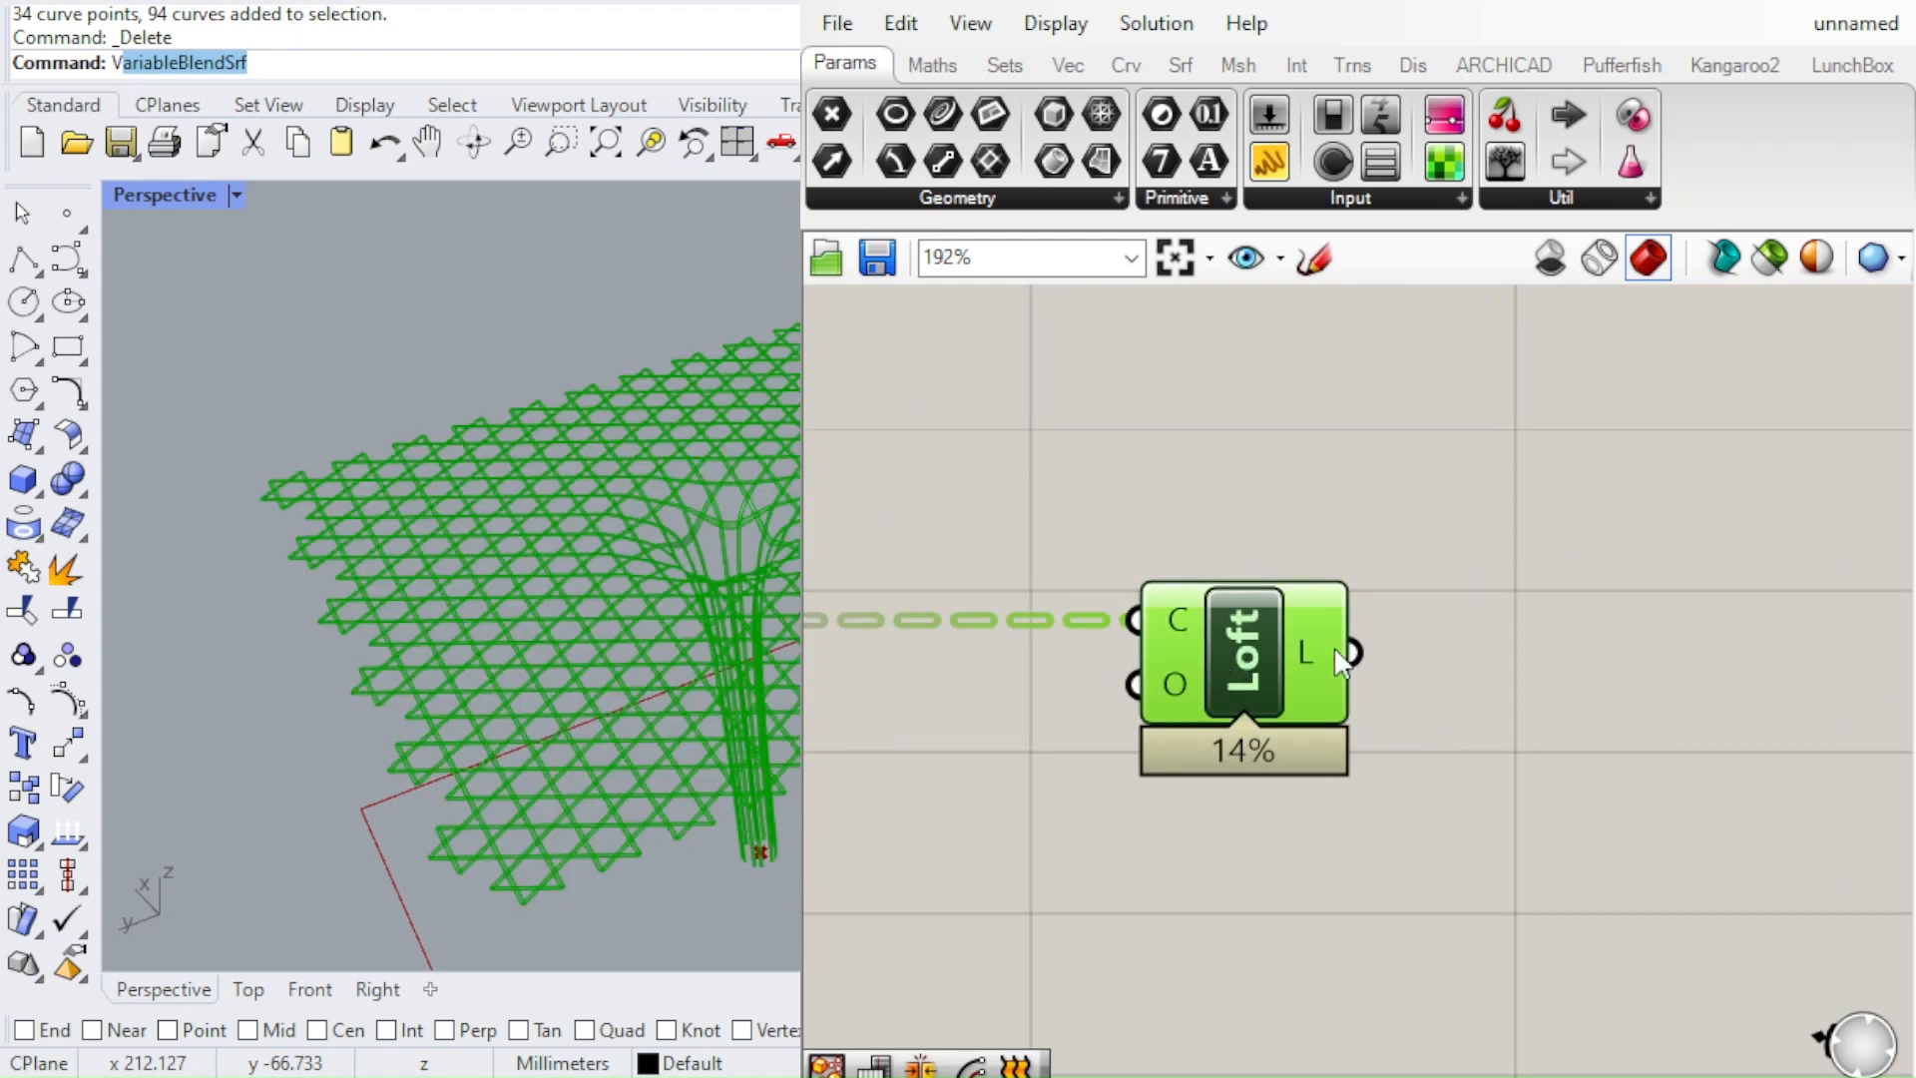
{"action": "left_click", "coordinate": [1439, 610]}
{"action": "right_click_drag", "start_coordinate": [1227, 635], "coordinate": [1139, 635]}
{"action": "left_click", "coordinate": [1140, 648]}
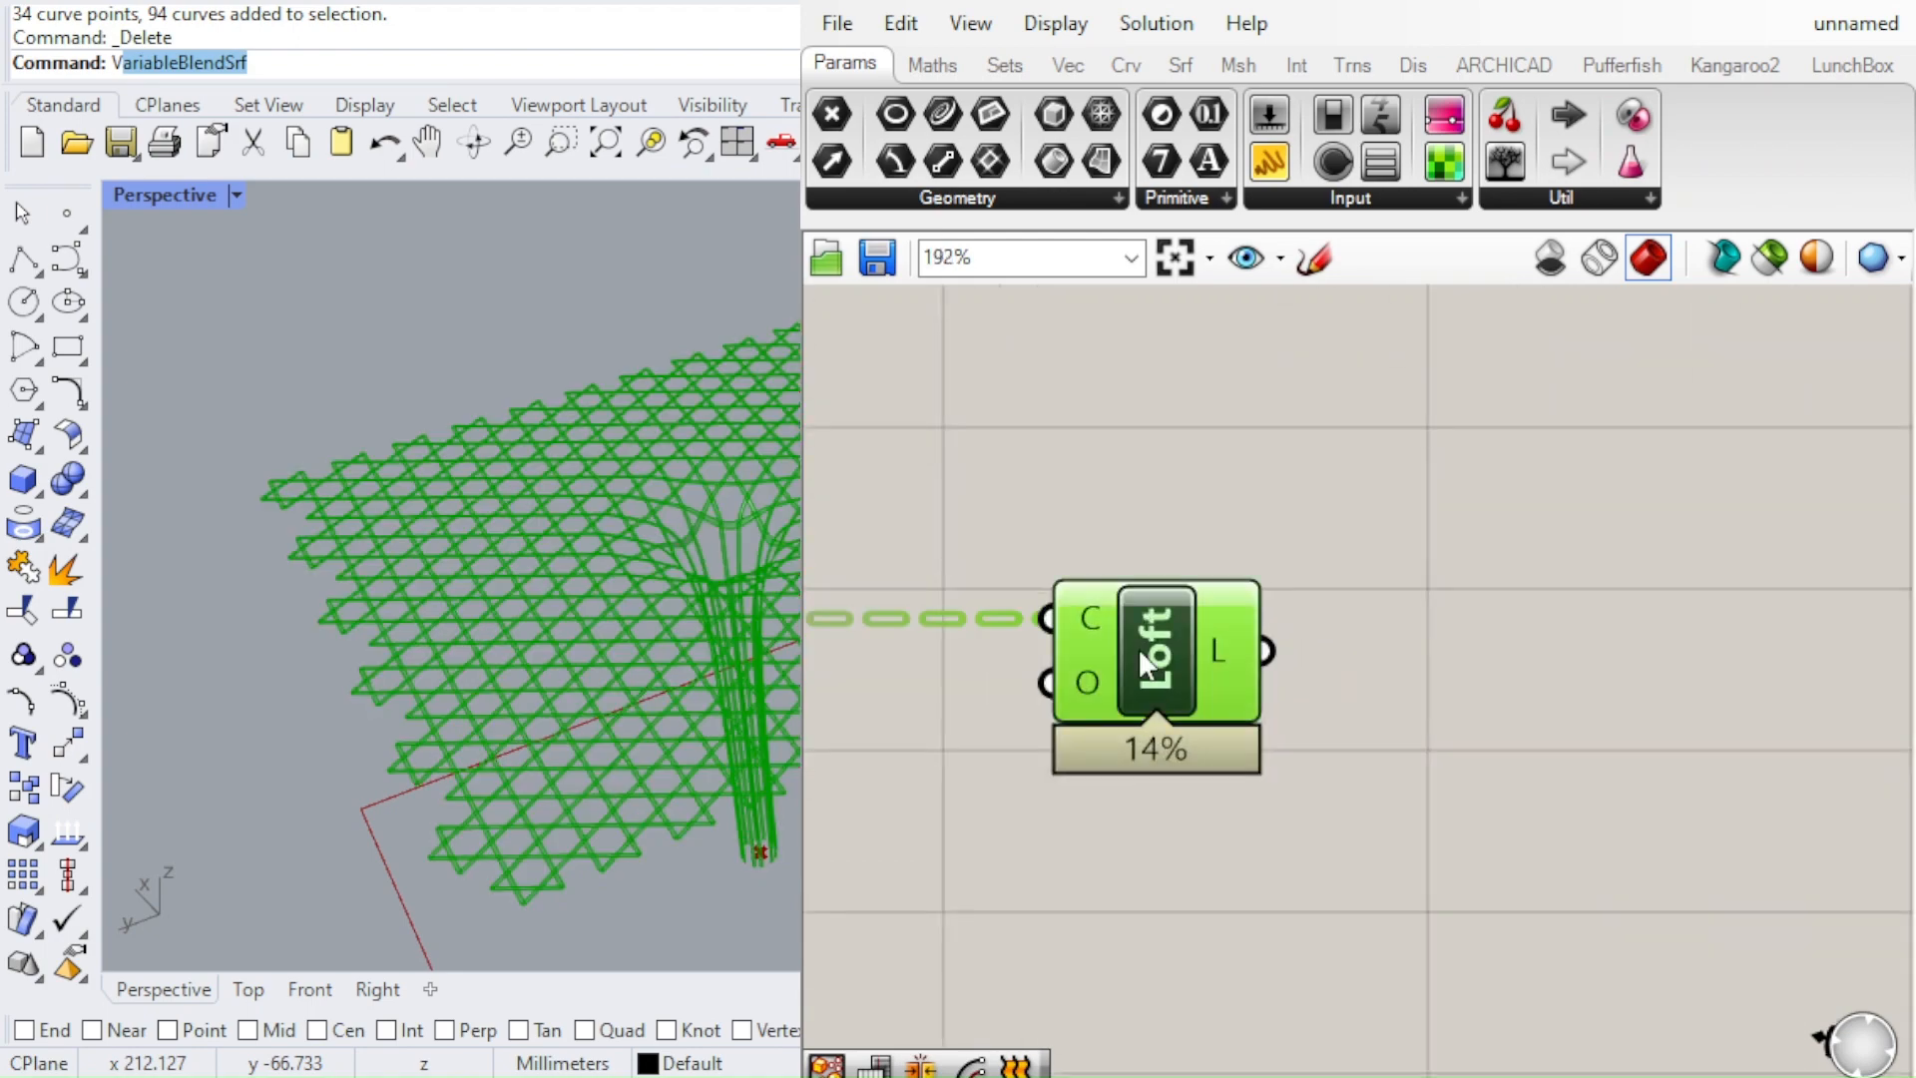
{"action": "scroll", "coordinate": [663, 761], "scroll_direction": "up", "scroll_amount": 3}
{"action": "right_click_drag", "start_coordinate": [663, 760], "coordinate": [660, 529]}
{"action": "scroll", "coordinate": [1152, 639], "scroll_direction": "down", "scroll_amount": 3}
{"action": "left_click_drag", "start_coordinate": [1152, 639], "coordinate": [1199, 637]}
{"action": "left_click", "coordinate": [877, 703]}
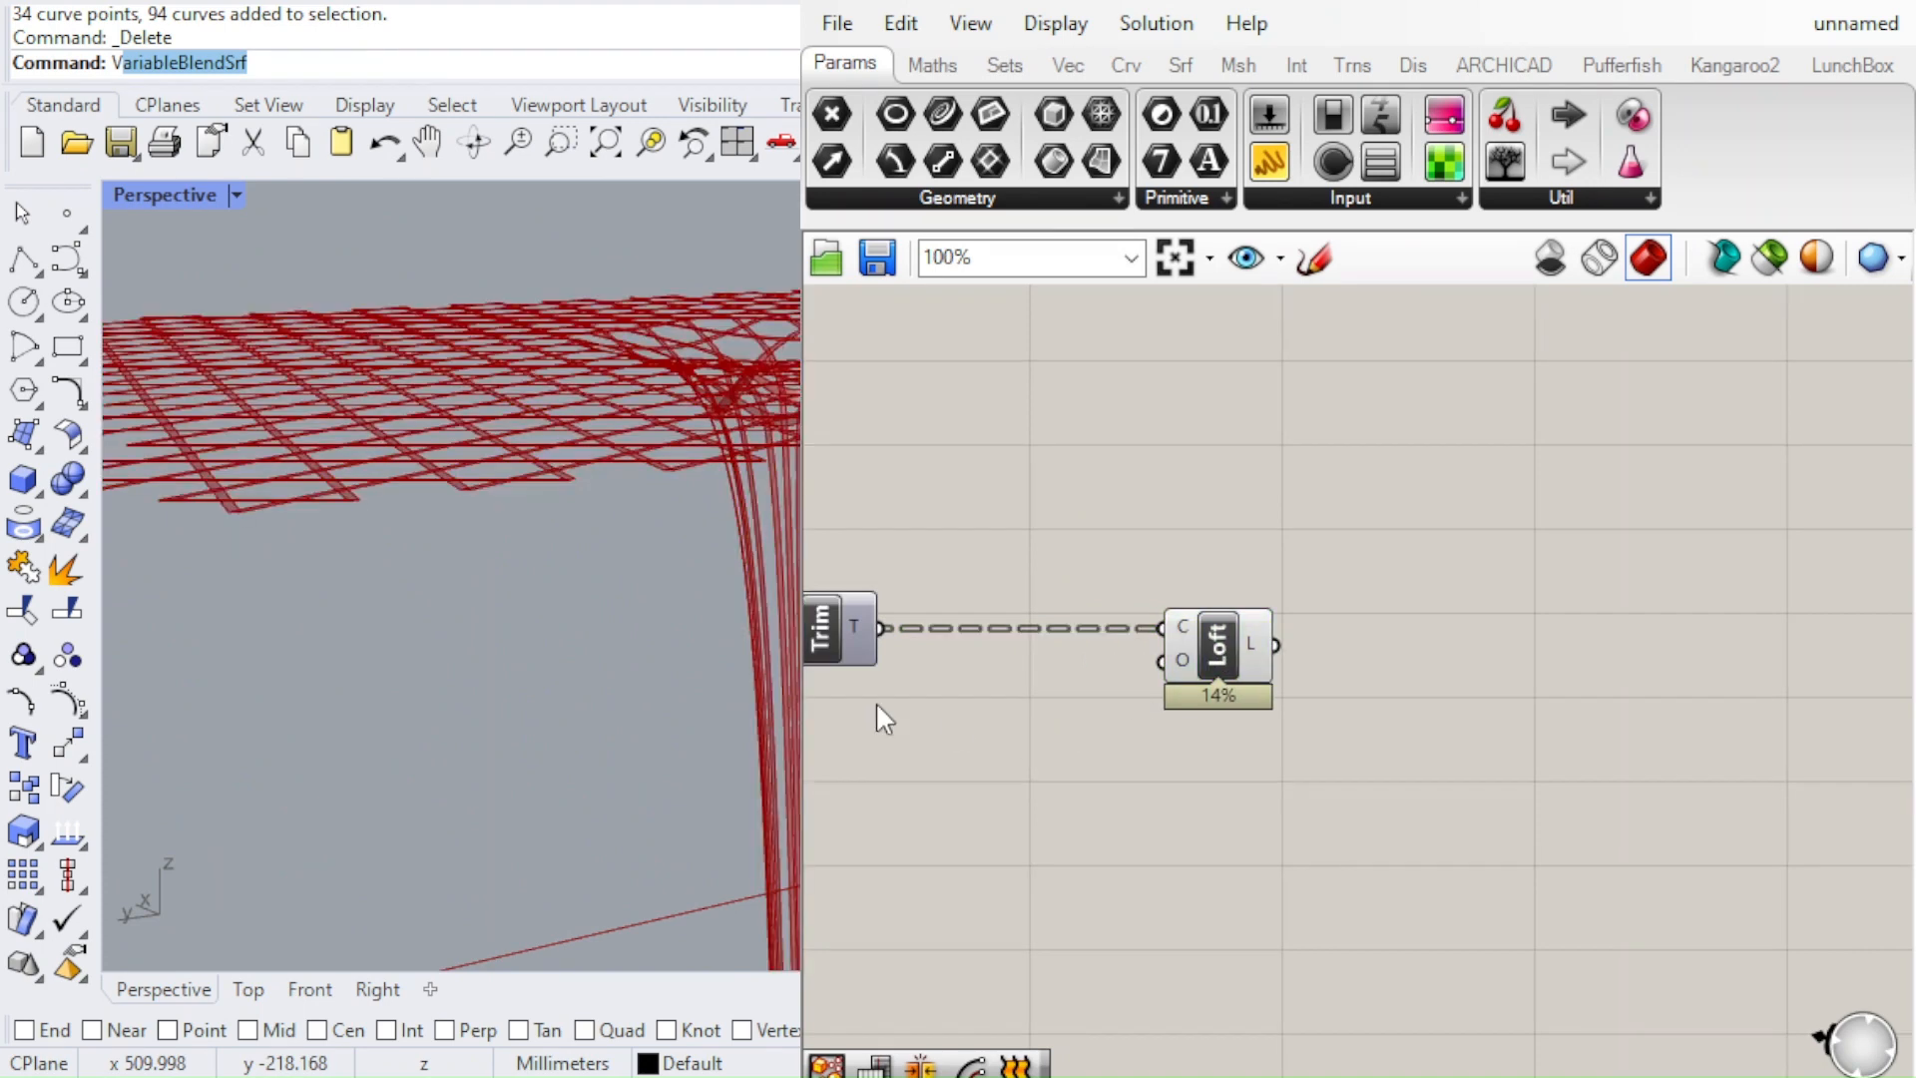
{"action": "scroll", "coordinate": [705, 413], "scroll_direction": "down", "scroll_amount": 2}
{"action": "right_click_drag", "start_coordinate": [705, 413], "coordinate": [702, 465]}
{"action": "scroll", "coordinate": [1308, 650], "scroll_direction": "up", "scroll_amount": 3}
{"action": "left_click", "coordinate": [1087, 633]}
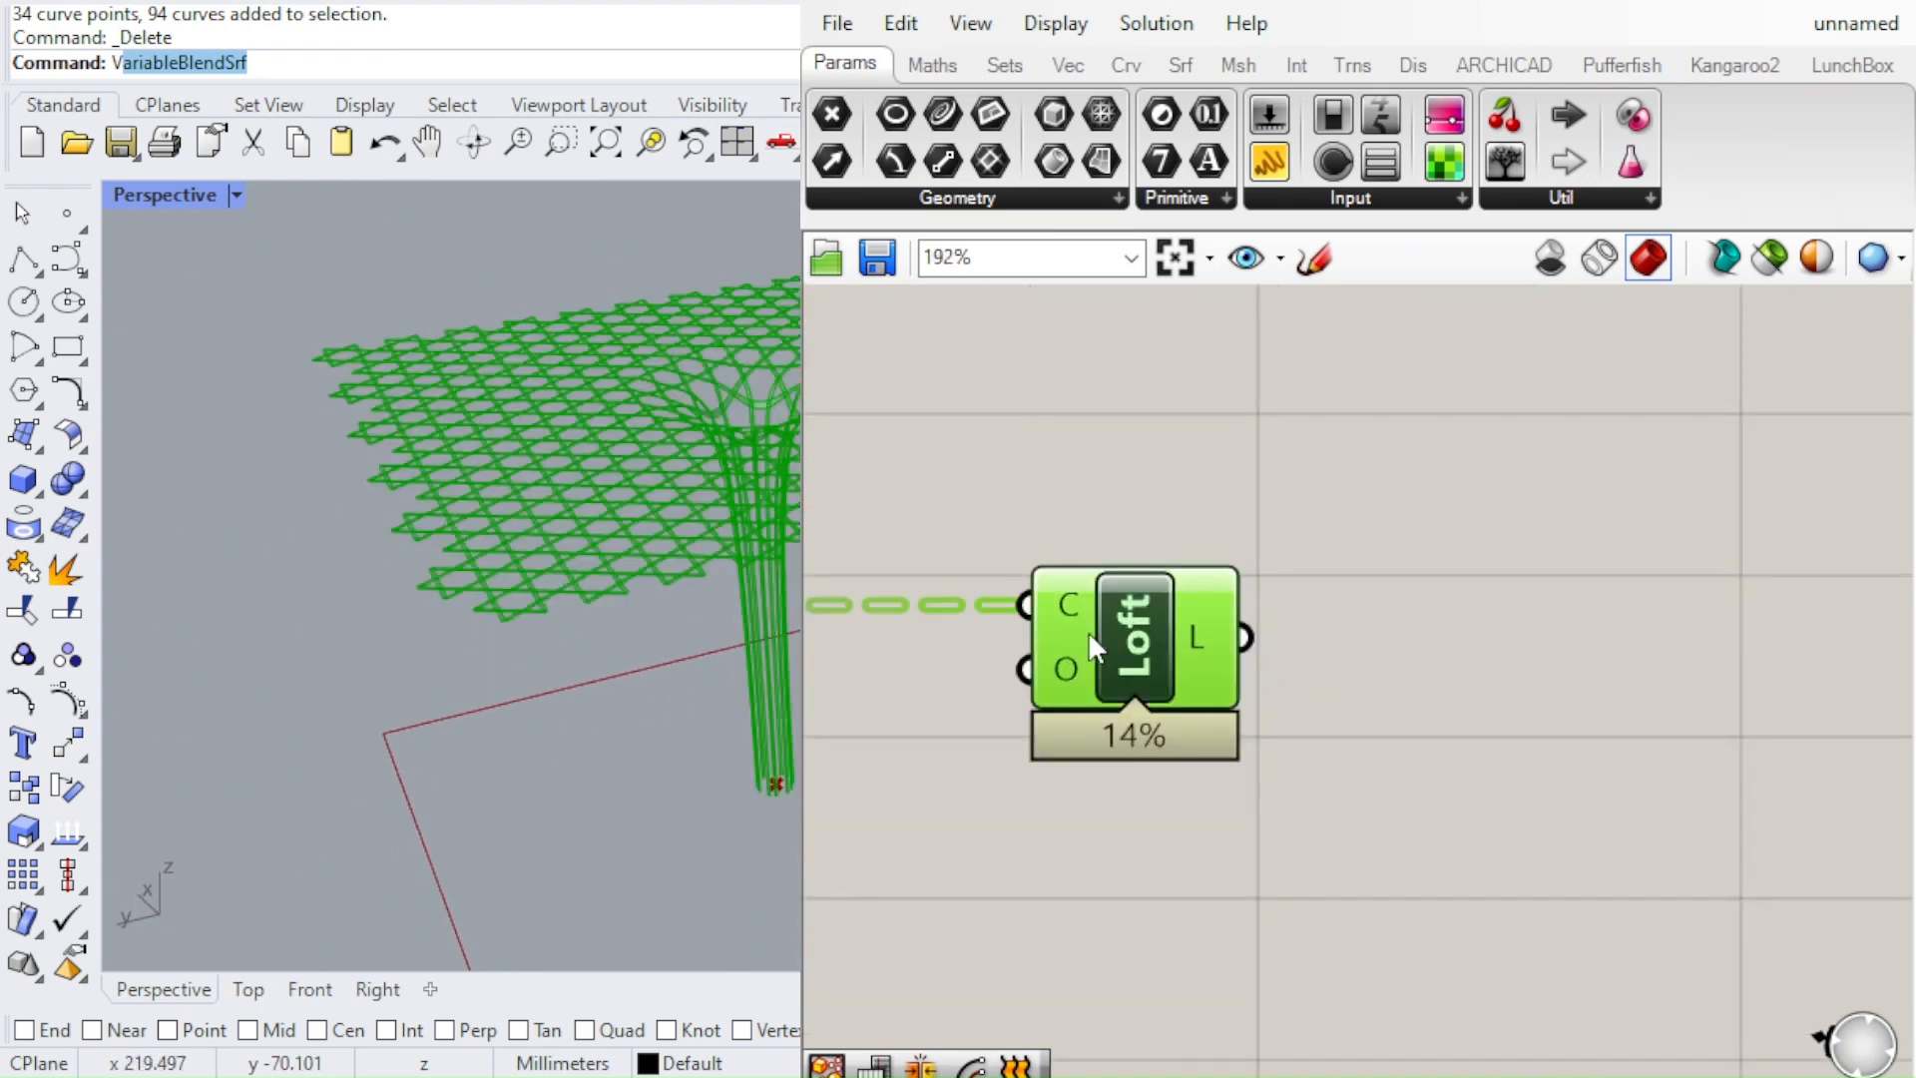
{"action": "left_click", "coordinate": [1089, 655]}
{"action": "scroll", "coordinate": [1090, 656], "scroll_direction": "down", "scroll_amount": 2}
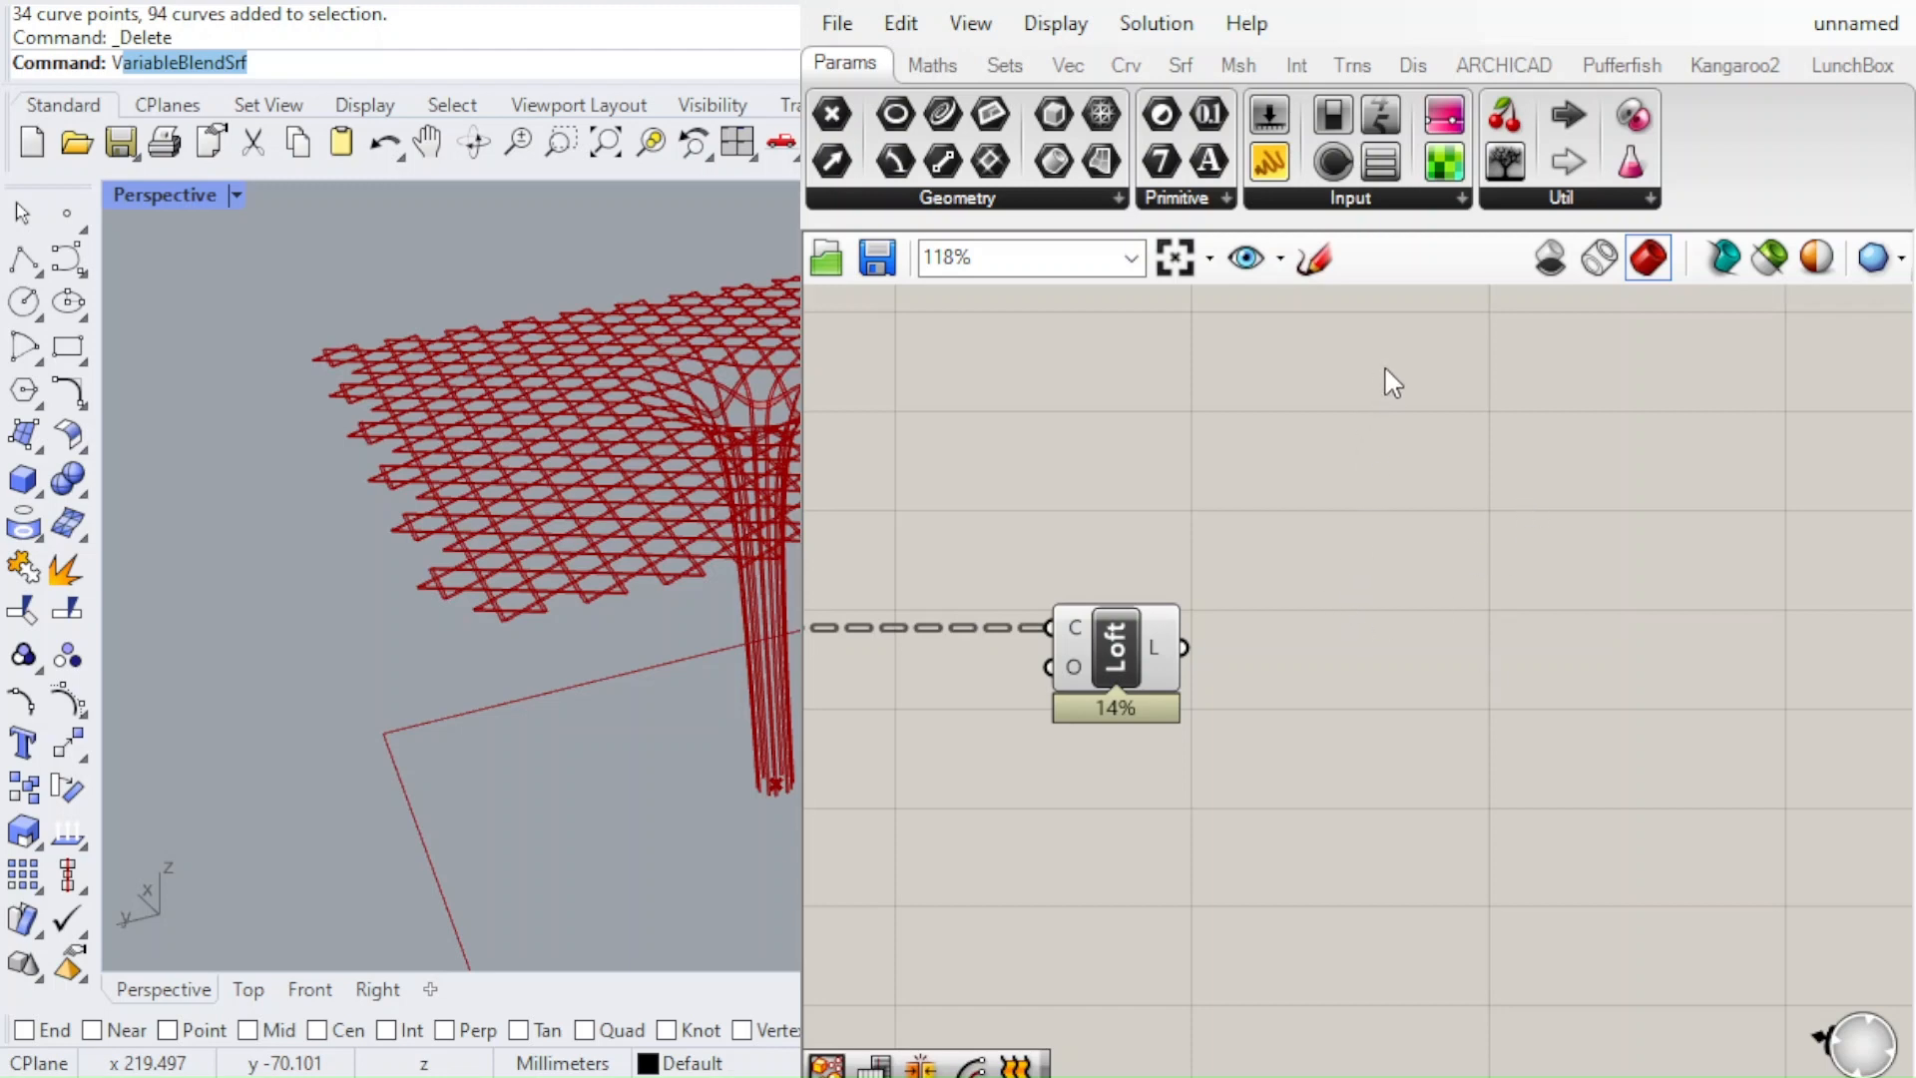
Add an Offset Surface component beside the Loft and connect the loft output to its surface input
{"action": "left_click", "coordinate": [1396, 341]}
{"action": "scroll", "coordinate": [1349, 687], "scroll_direction": "up", "scroll_amount": 3}
{"action": "left_click_drag", "start_coordinate": [1480, 629], "coordinate": [1570, 689]}
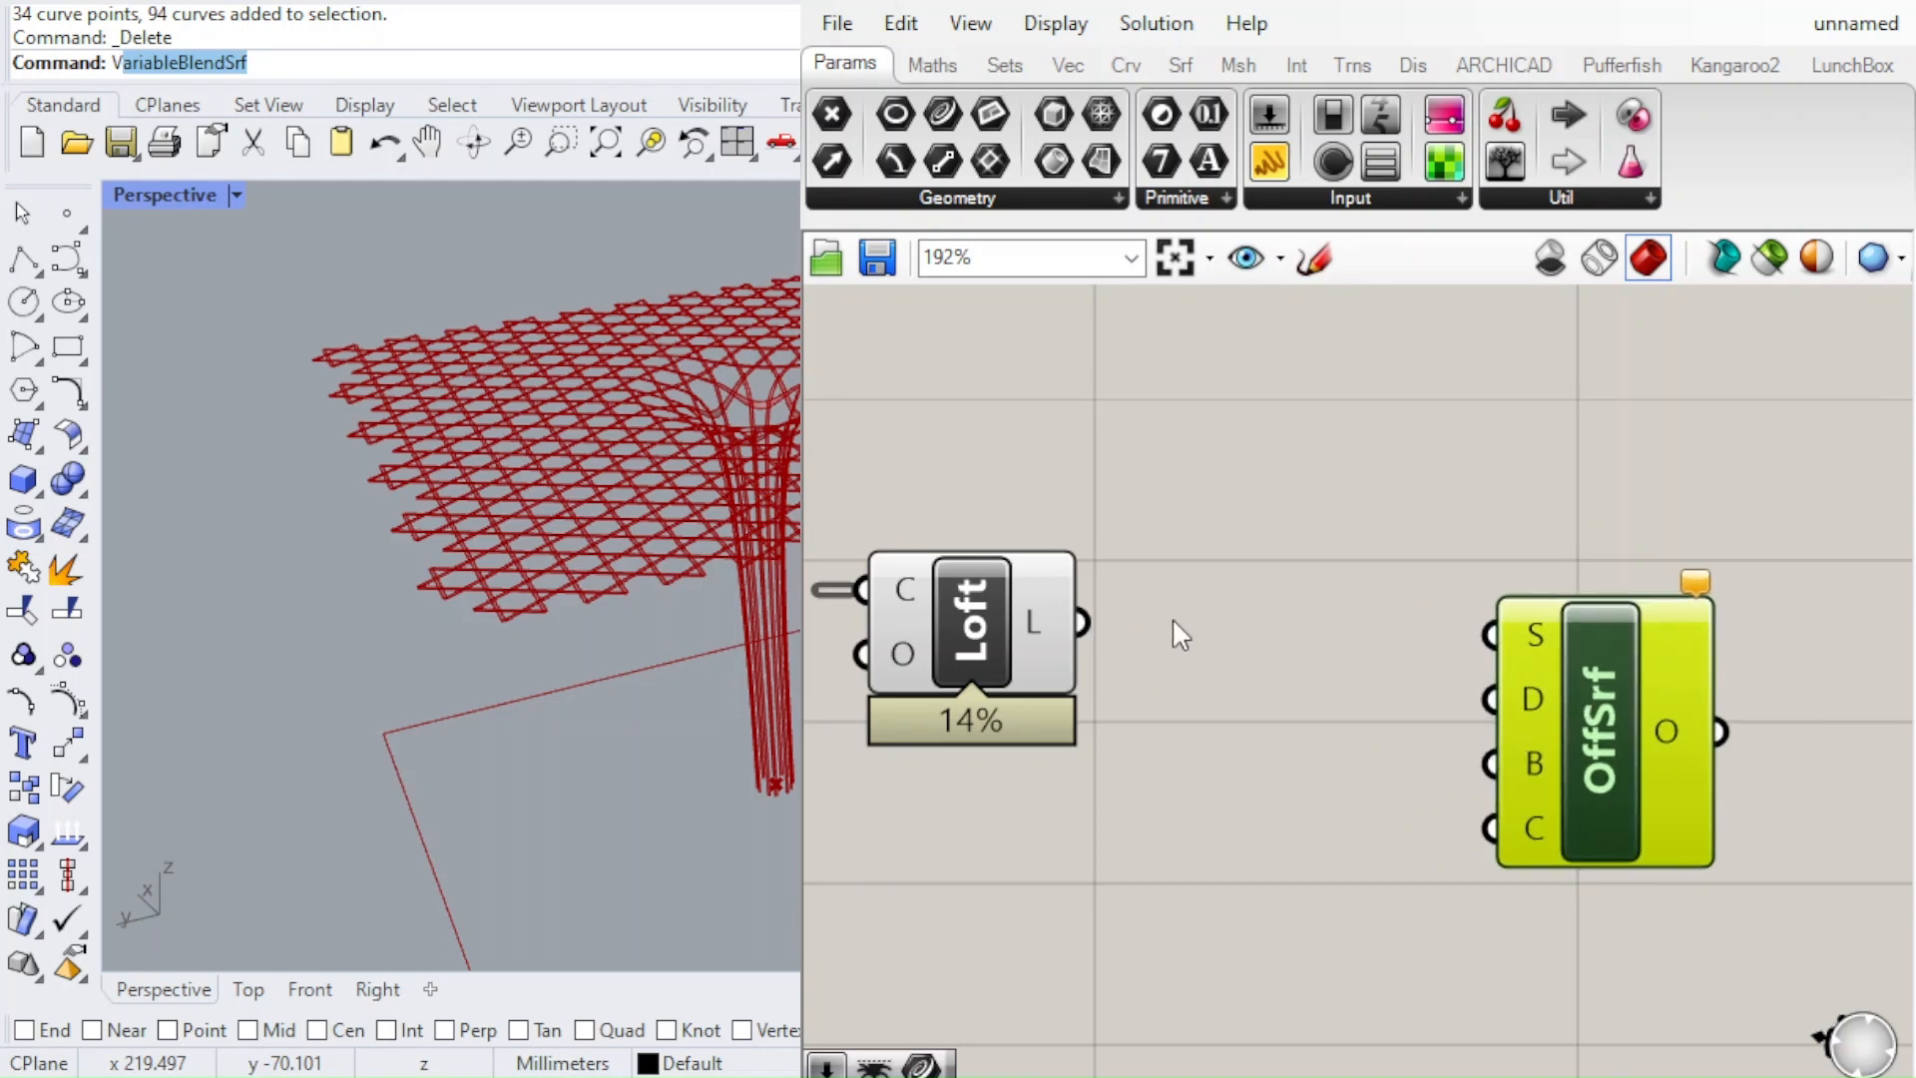
{"action": "left_click_drag", "start_coordinate": [1086, 627], "coordinate": [1489, 635]}
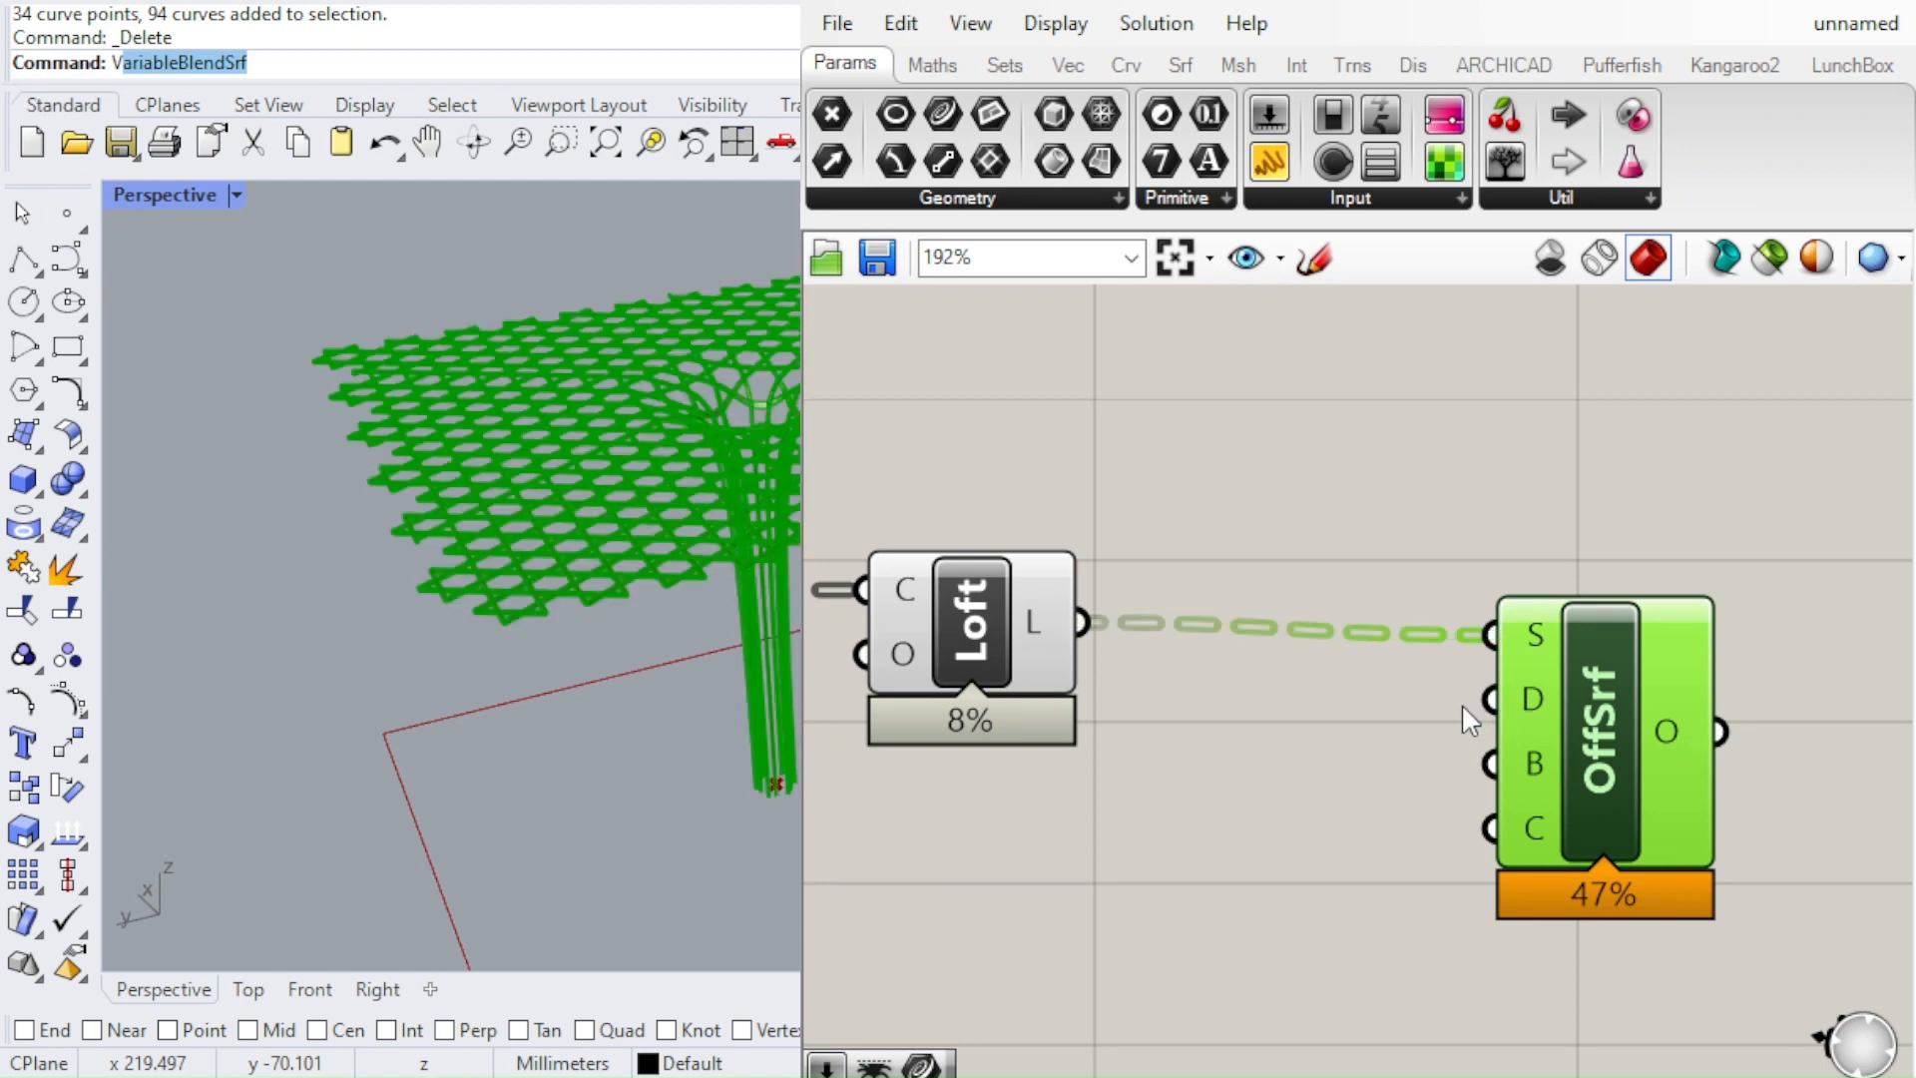
Inspect the offset strips up close at the canopy's edge corners and crossings
{"action": "scroll", "coordinate": [785, 451], "scroll_direction": "up", "scroll_amount": 5}
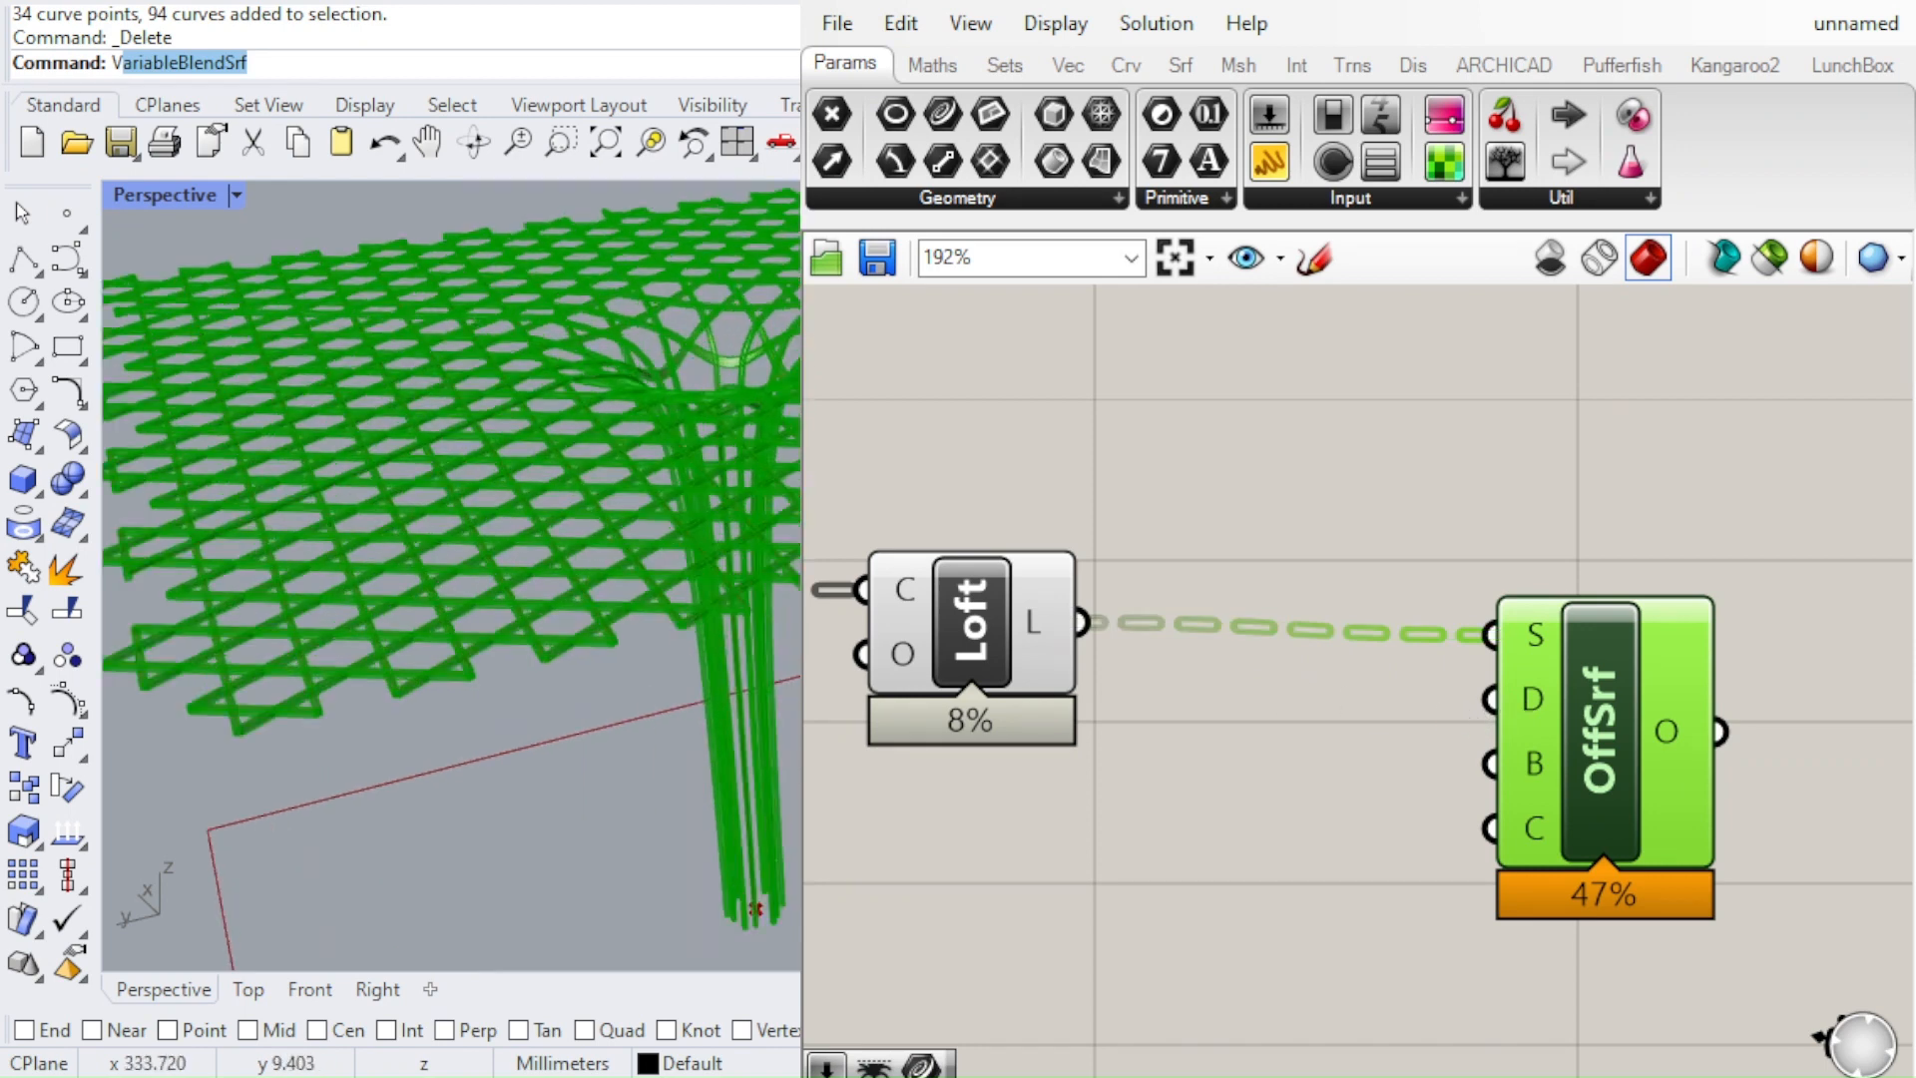
{"action": "right_click_drag", "start_coordinate": [773, 459], "coordinate": [760, 559]}
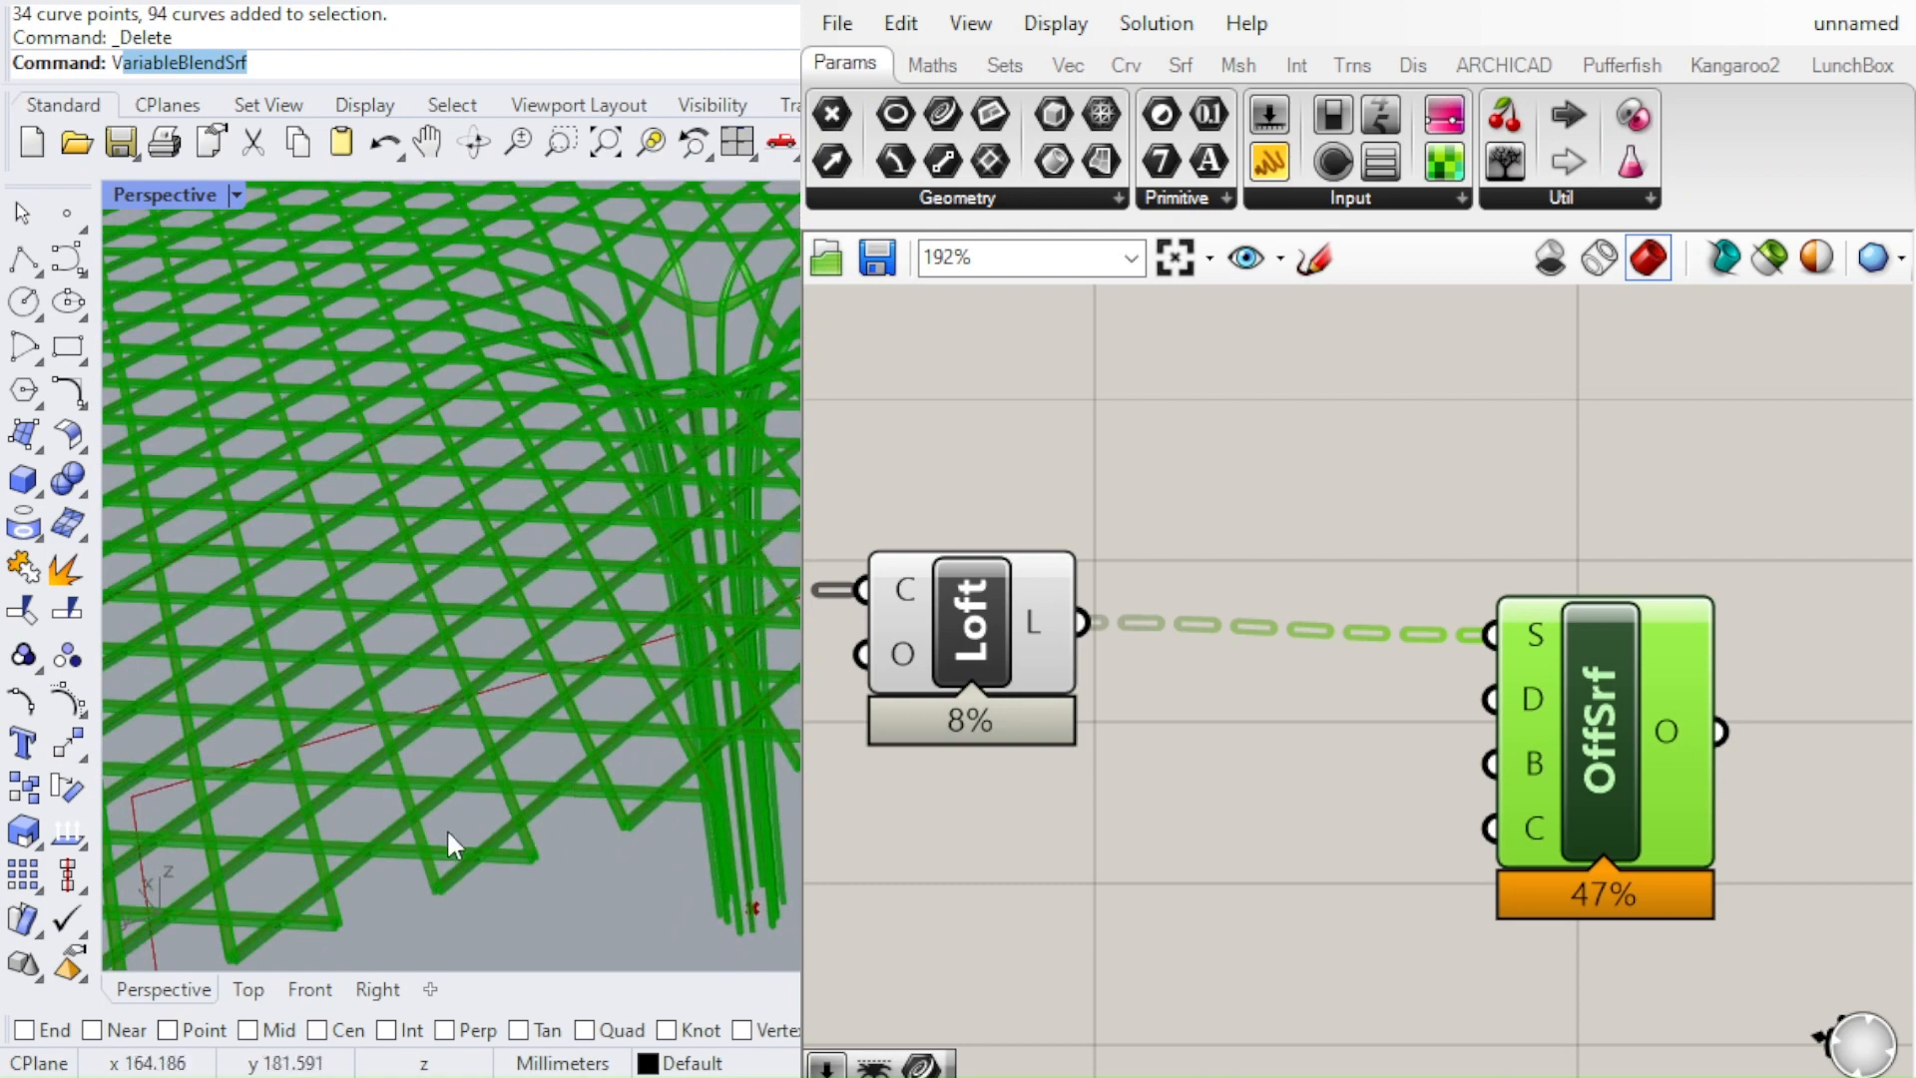
{"action": "scroll", "coordinate": [446, 829], "scroll_direction": "up", "scroll_amount": 6}
{"action": "scroll", "coordinate": [657, 632], "scroll_direction": "down", "scroll_amount": 4}
{"action": "scroll", "coordinate": [429, 698], "scroll_direction": "up", "scroll_amount": 4}
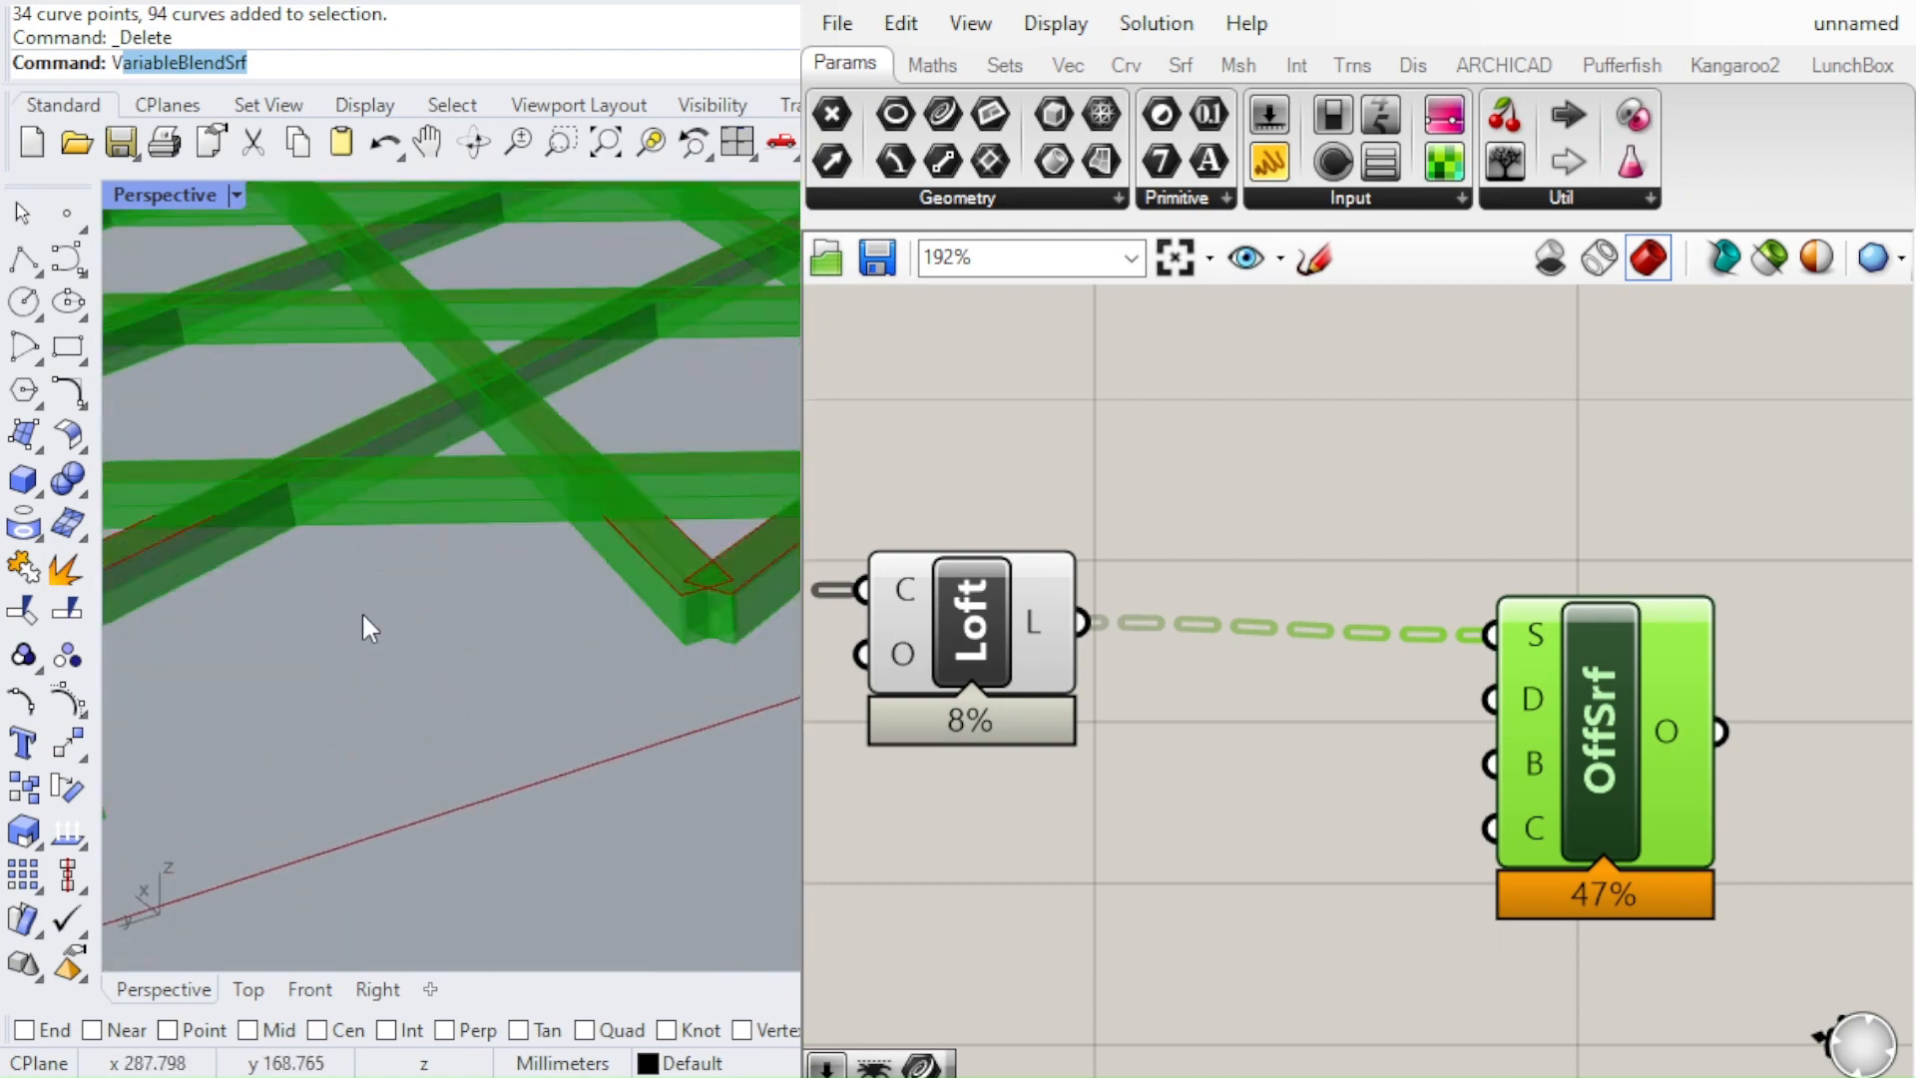
{"action": "scroll", "coordinate": [687, 508], "scroll_direction": "up", "scroll_amount": 1}
{"action": "scroll", "coordinate": [689, 514], "scroll_direction": "down", "scroll_amount": 3}
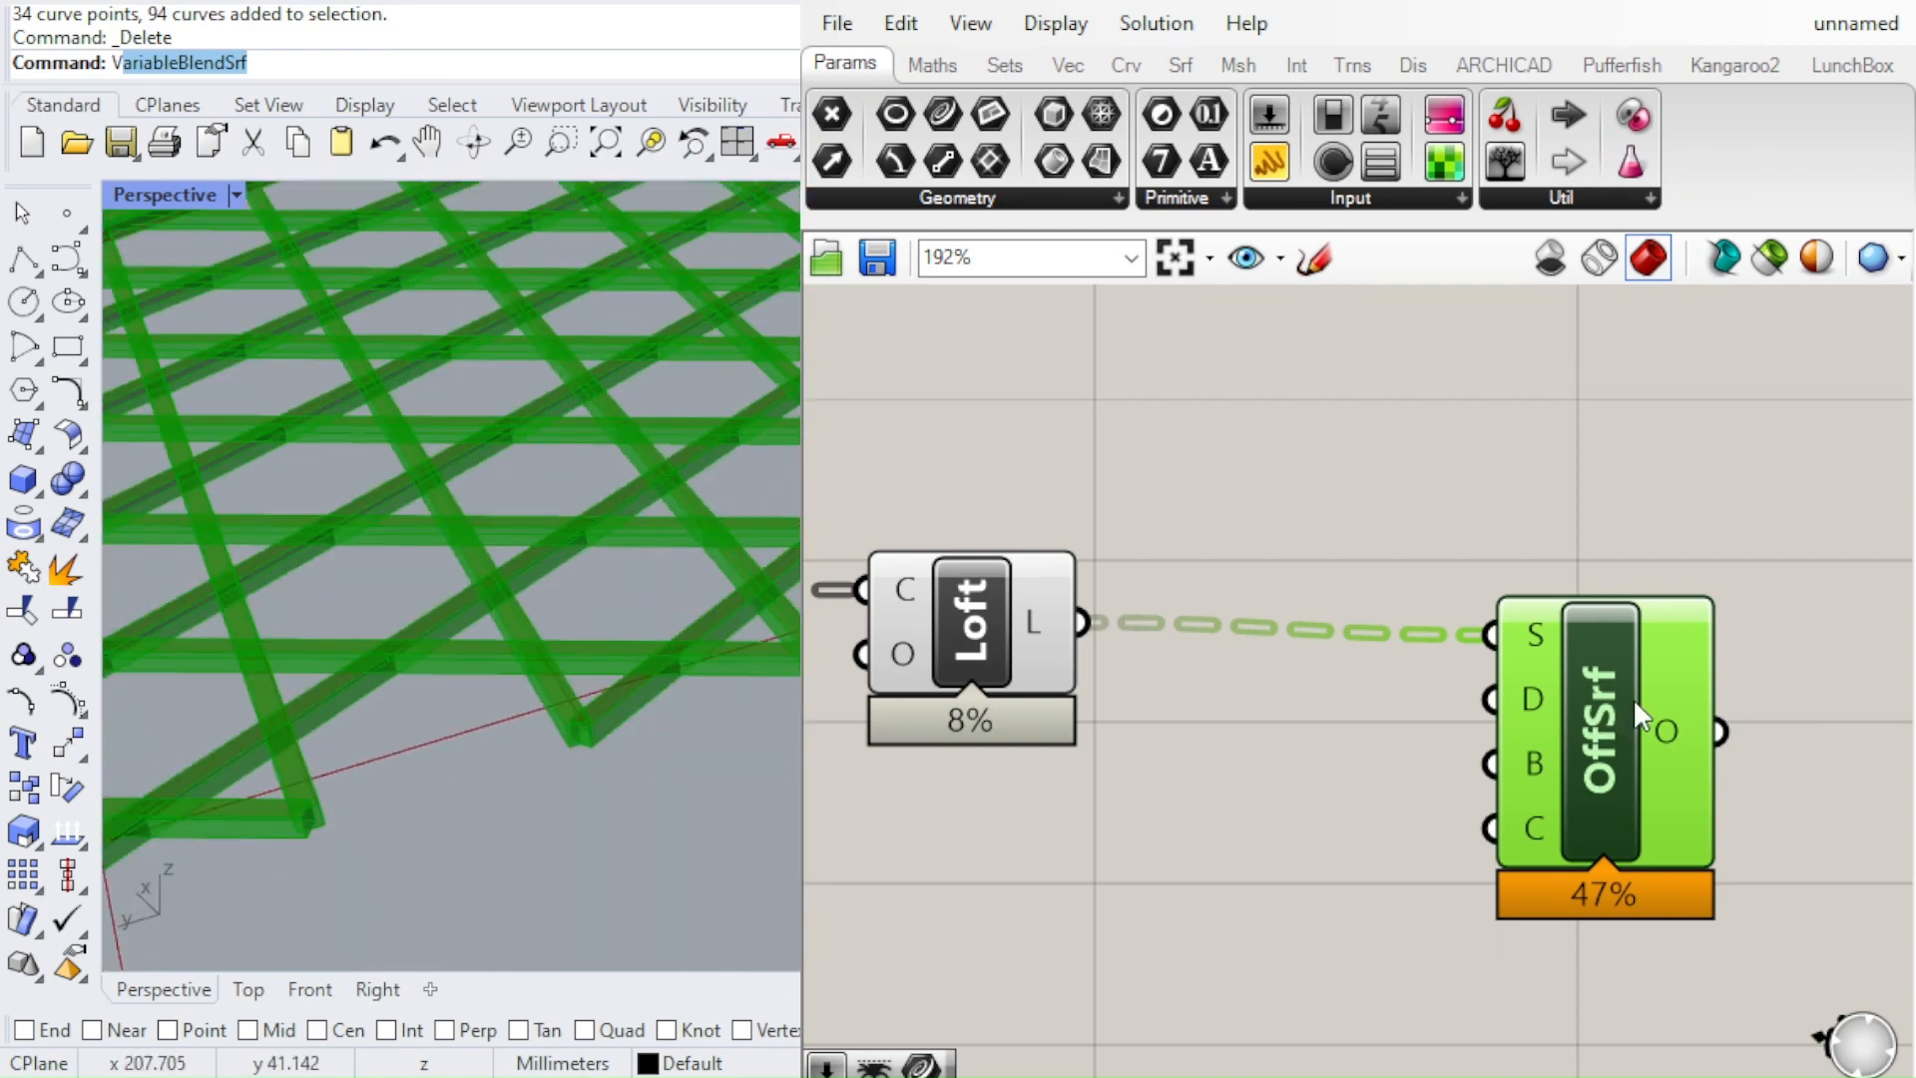
Move the Offset Surface component further from the Loft and feed its distance input from a 0.50 slider placed below the Loft
{"action": "left_click_drag", "start_coordinate": [1632, 697], "coordinate": [1800, 692]}
{"action": "scroll", "coordinate": [1411, 697], "scroll_direction": "down", "scroll_amount": 4}
{"action": "scroll", "coordinate": [1396, 651], "scroll_direction": "up", "scroll_amount": 3}
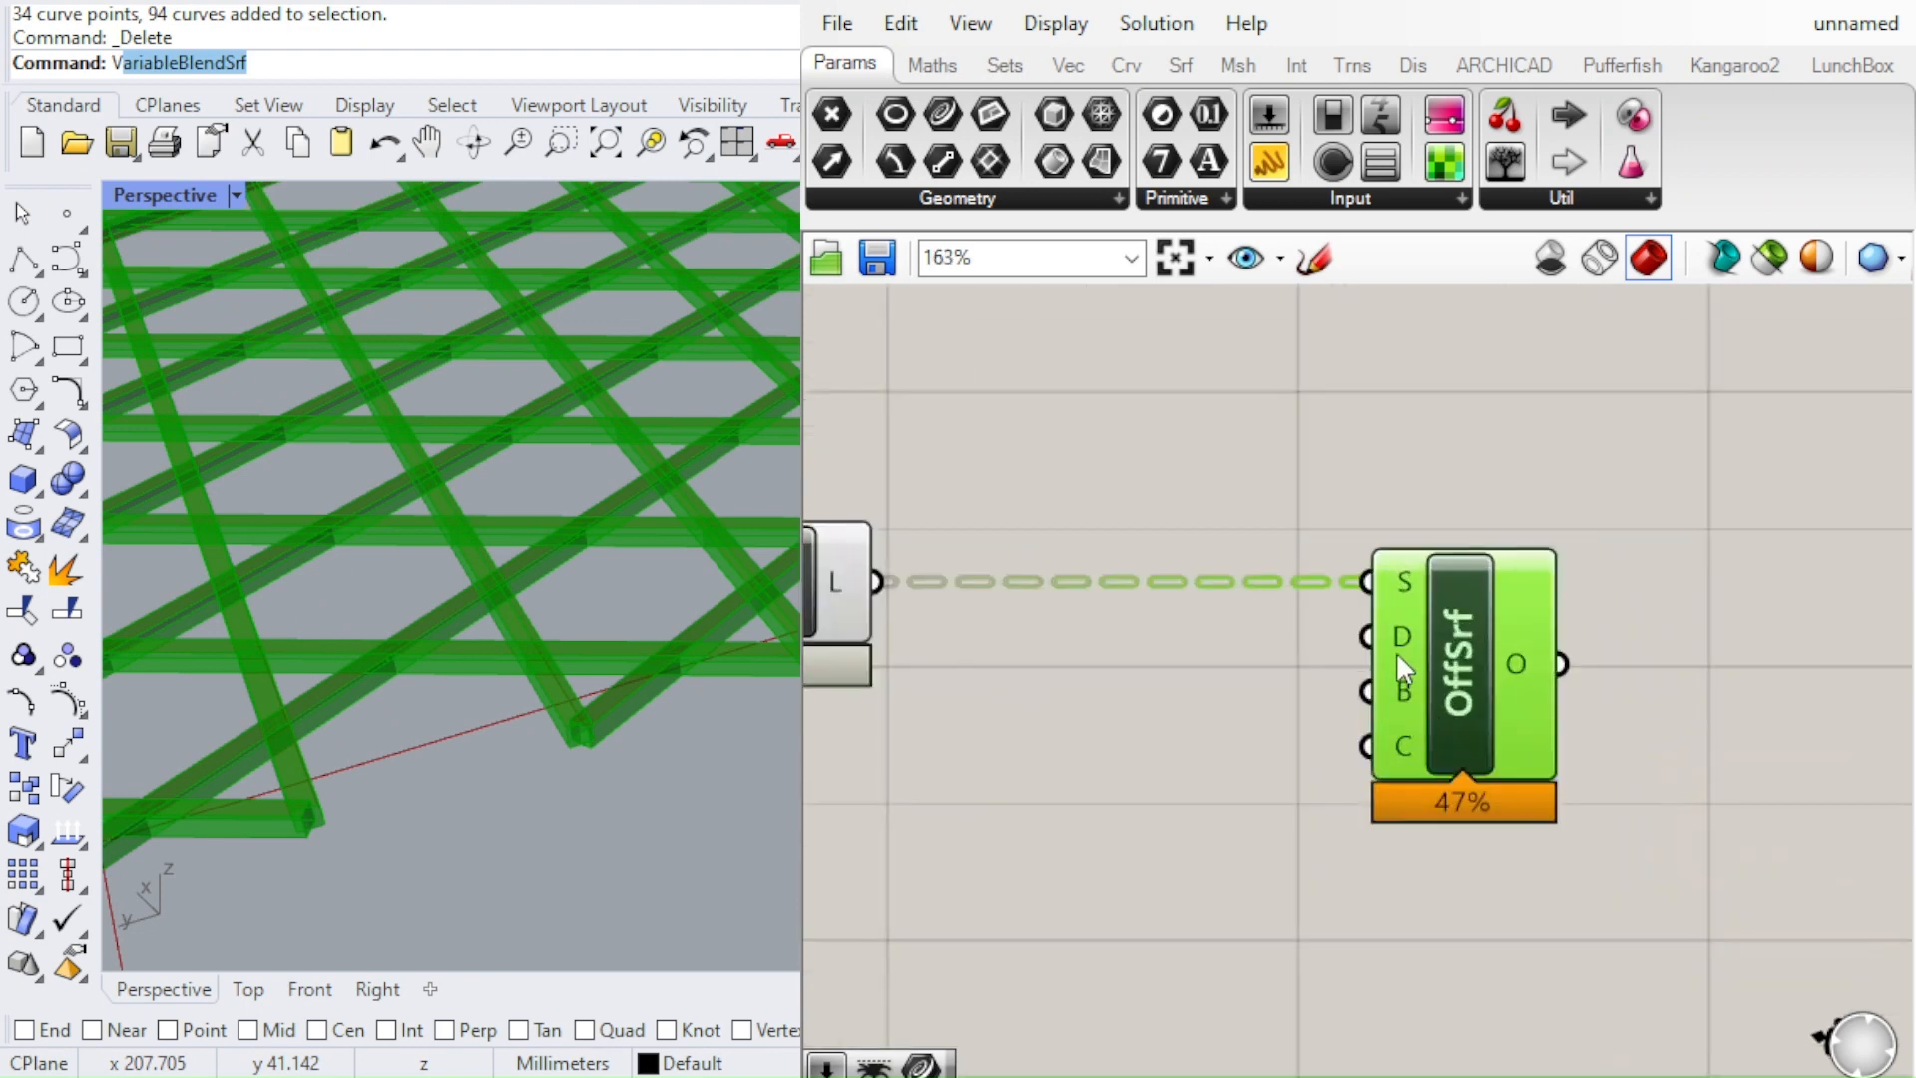
{"action": "left_click", "coordinate": [1006, 816]}
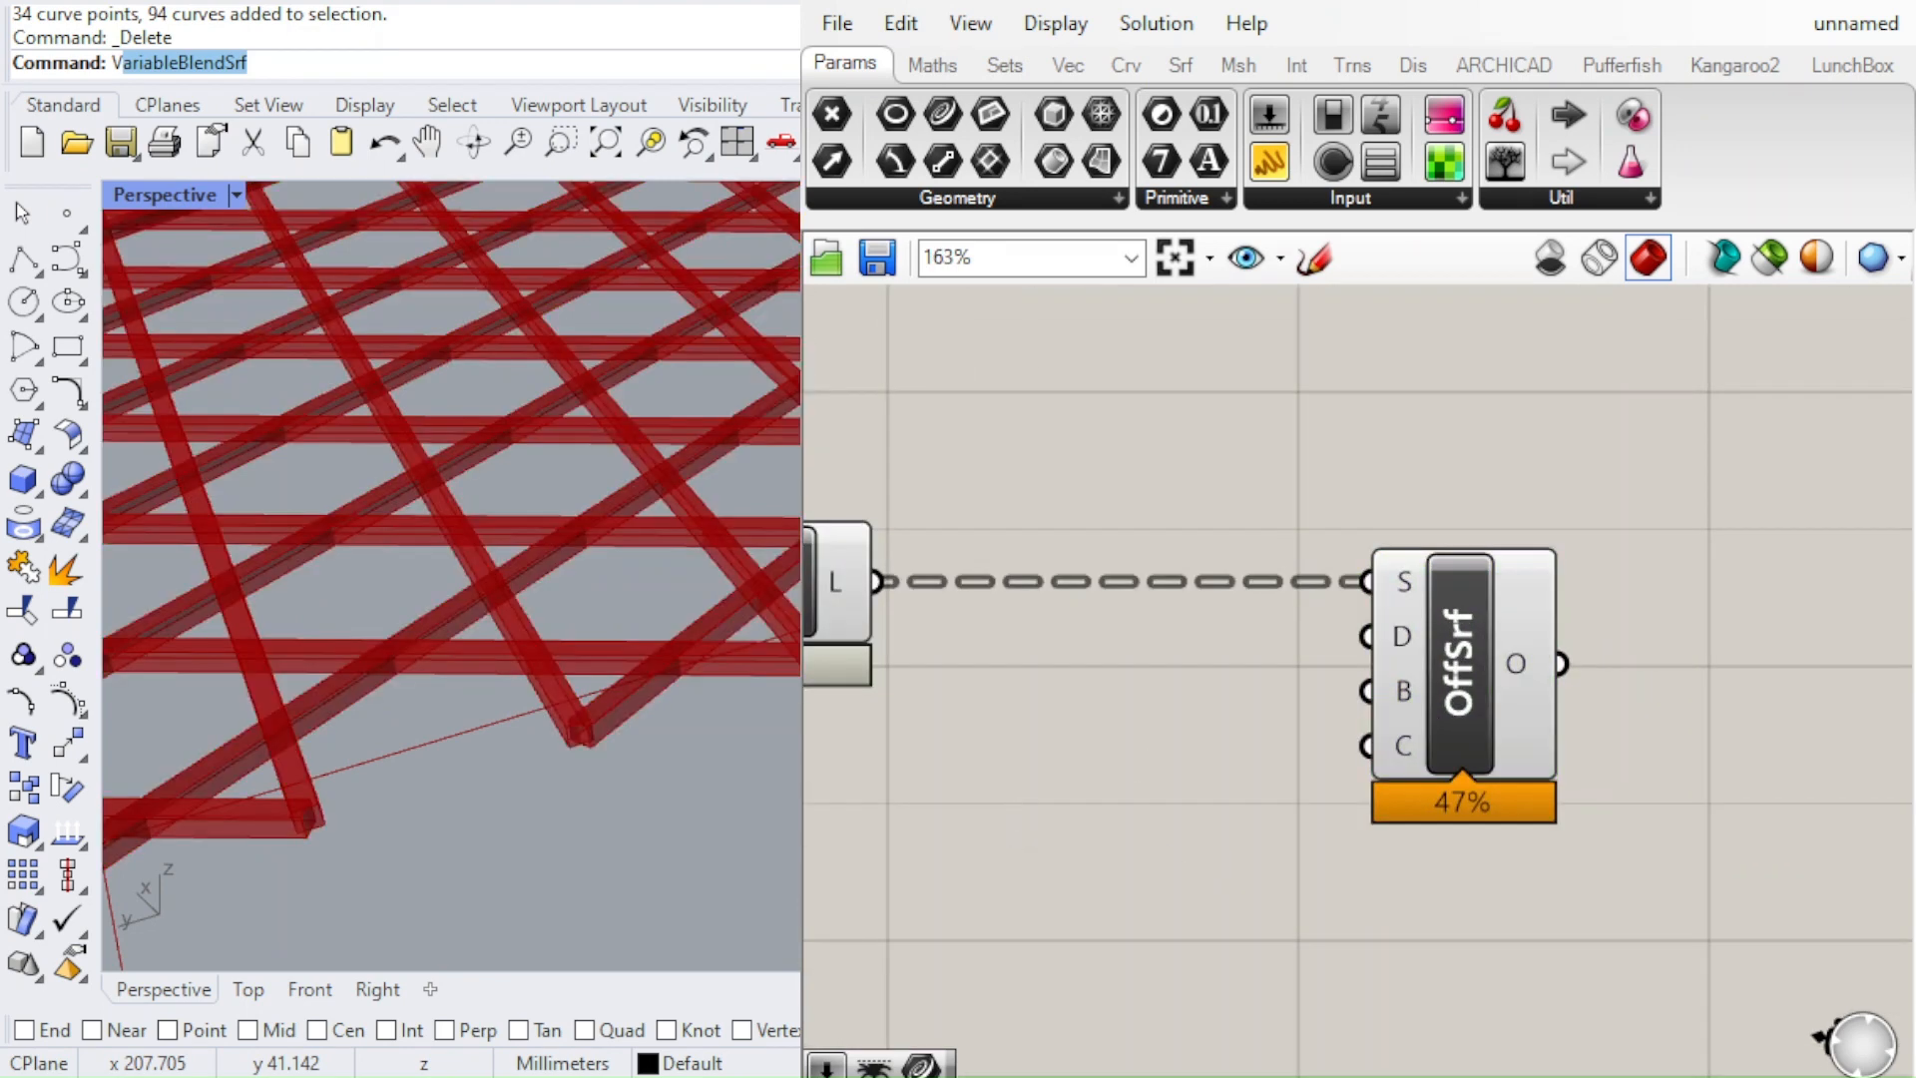
{"action": "key", "text": "Return"}
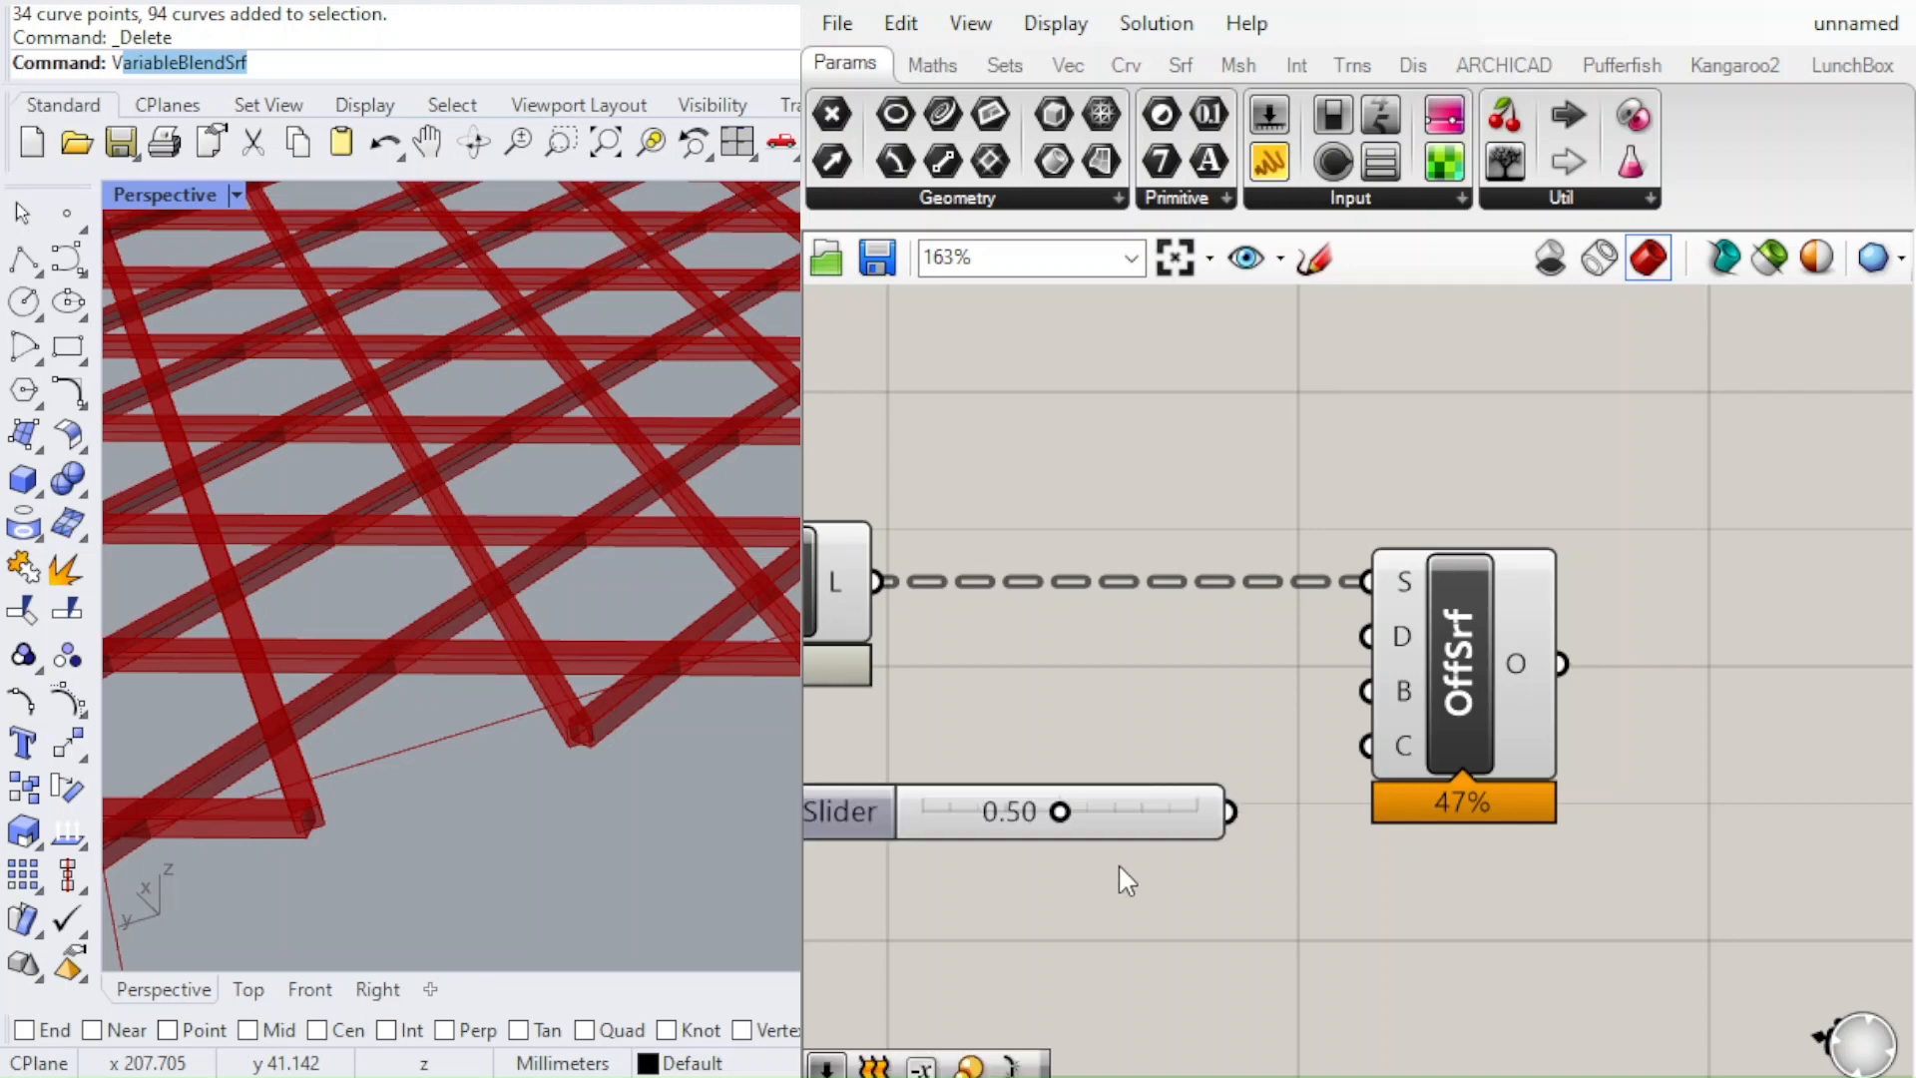
{"action": "left_click_drag", "start_coordinate": [1231, 817], "coordinate": [1322, 646]}
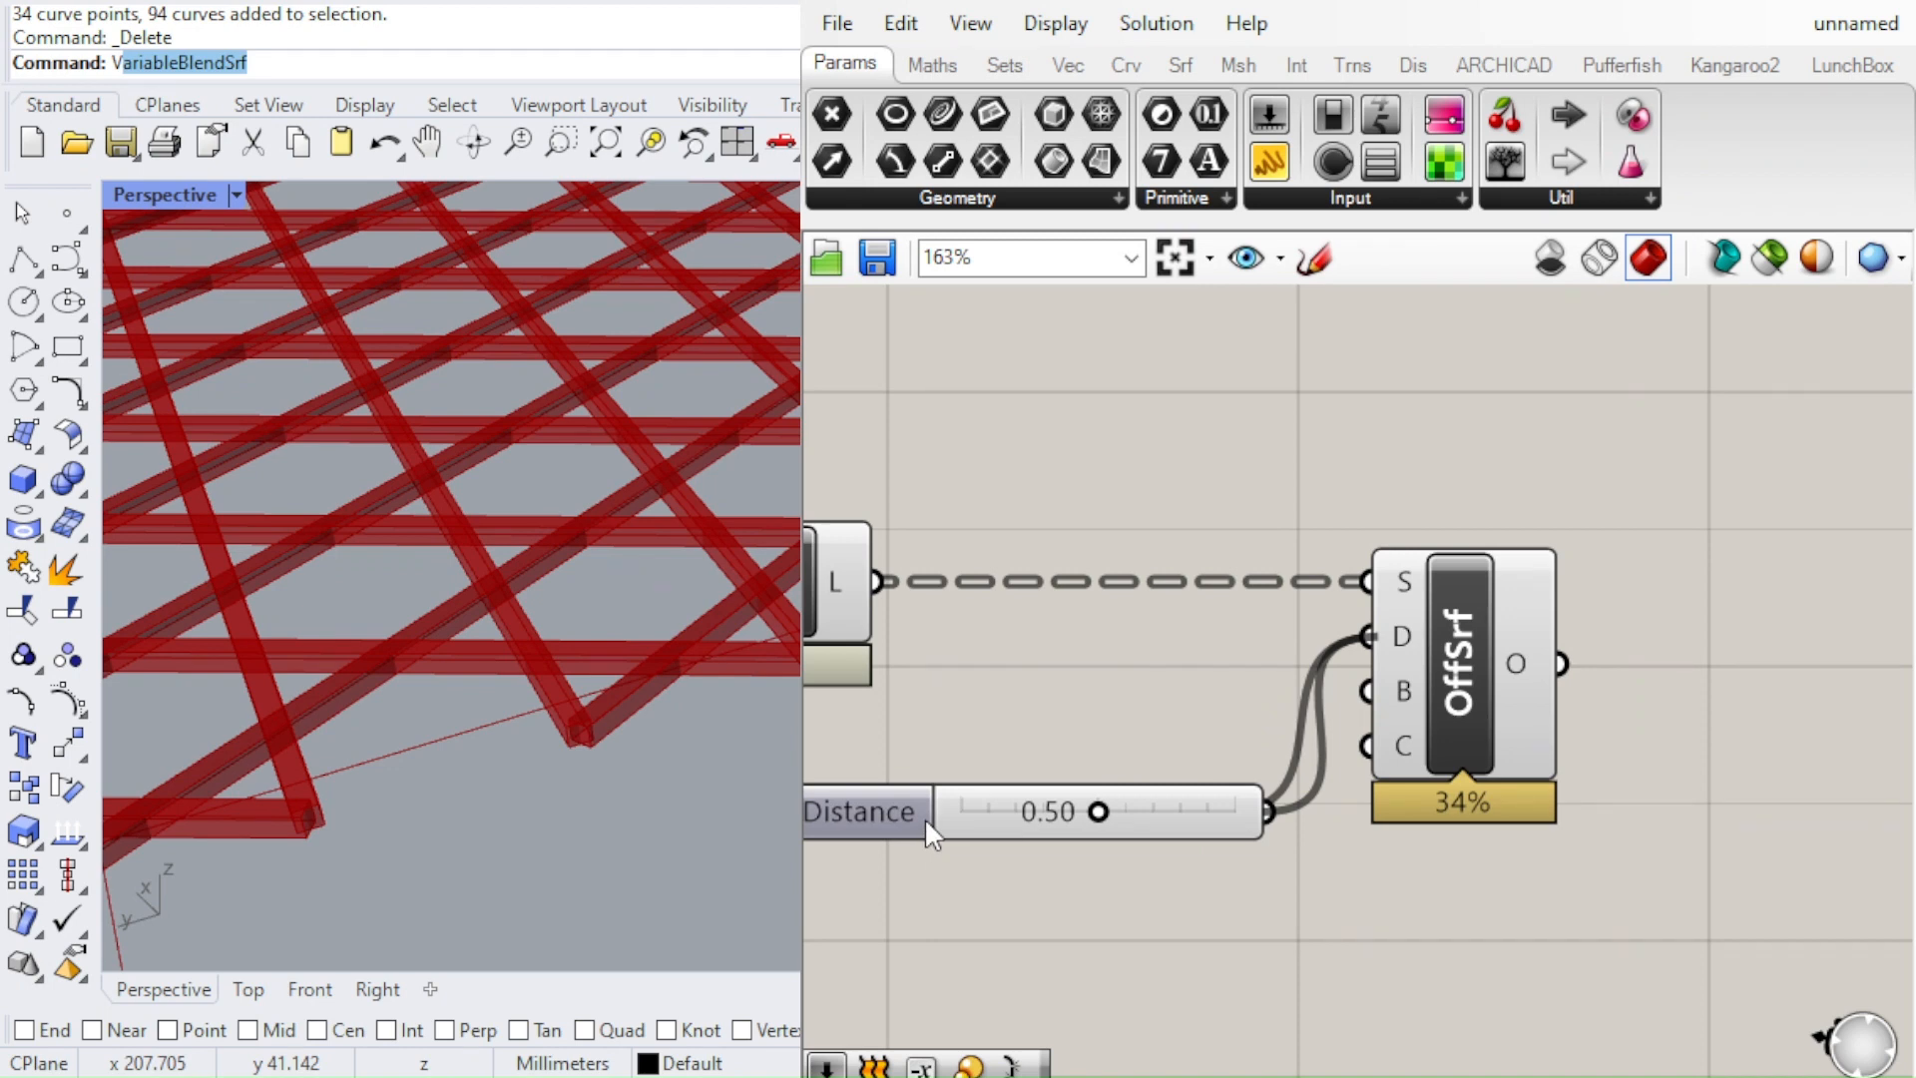
{"action": "left_click_drag", "start_coordinate": [962, 810], "coordinate": [868, 731]}
{"action": "scroll", "coordinate": [1261, 726], "scroll_direction": "down", "scroll_amount": 1}
{"action": "left_click_drag", "start_coordinate": [1085, 736], "coordinate": [959, 761]}
Add a Negative component, feed it the 0.50 distance slider, and connect its result to the Offset Surface B input
{"action": "left_click", "coordinate": [1272, 898]}
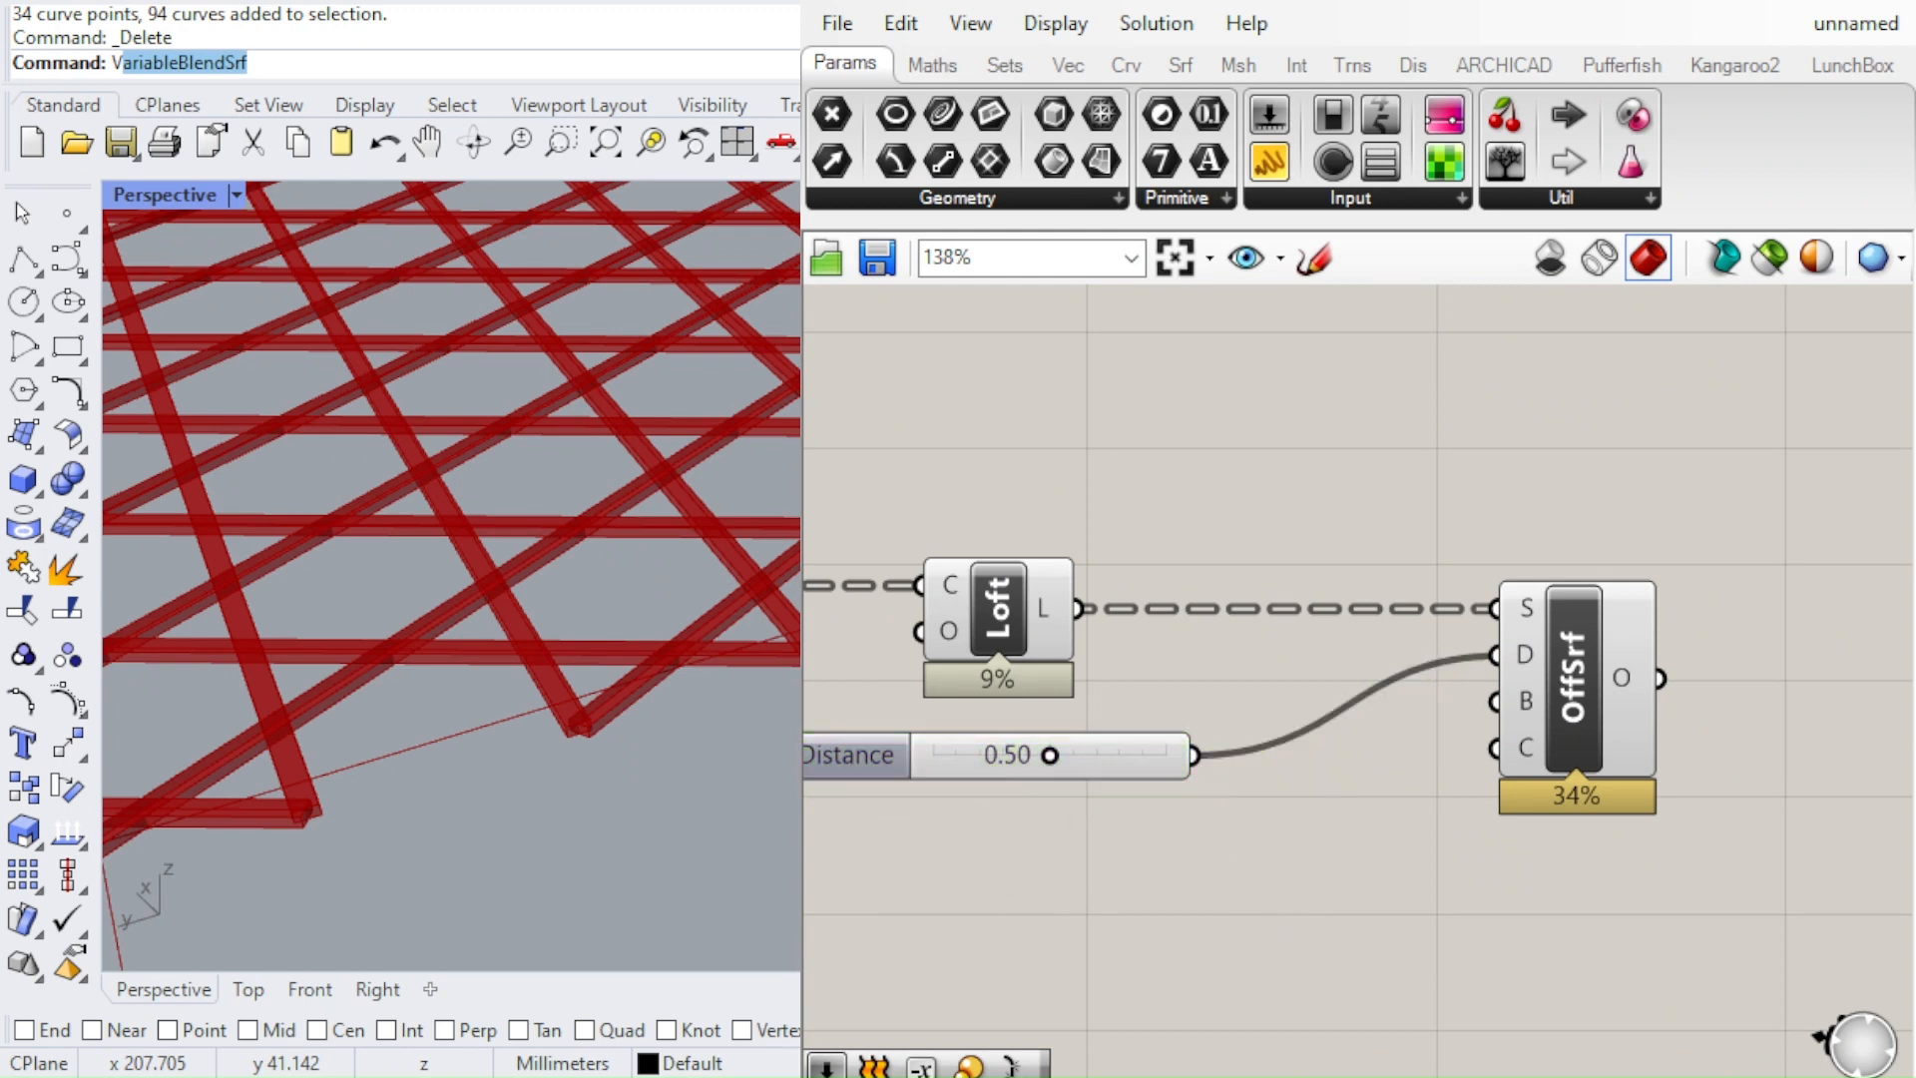
{"action": "left_click", "coordinate": [1242, 864]}
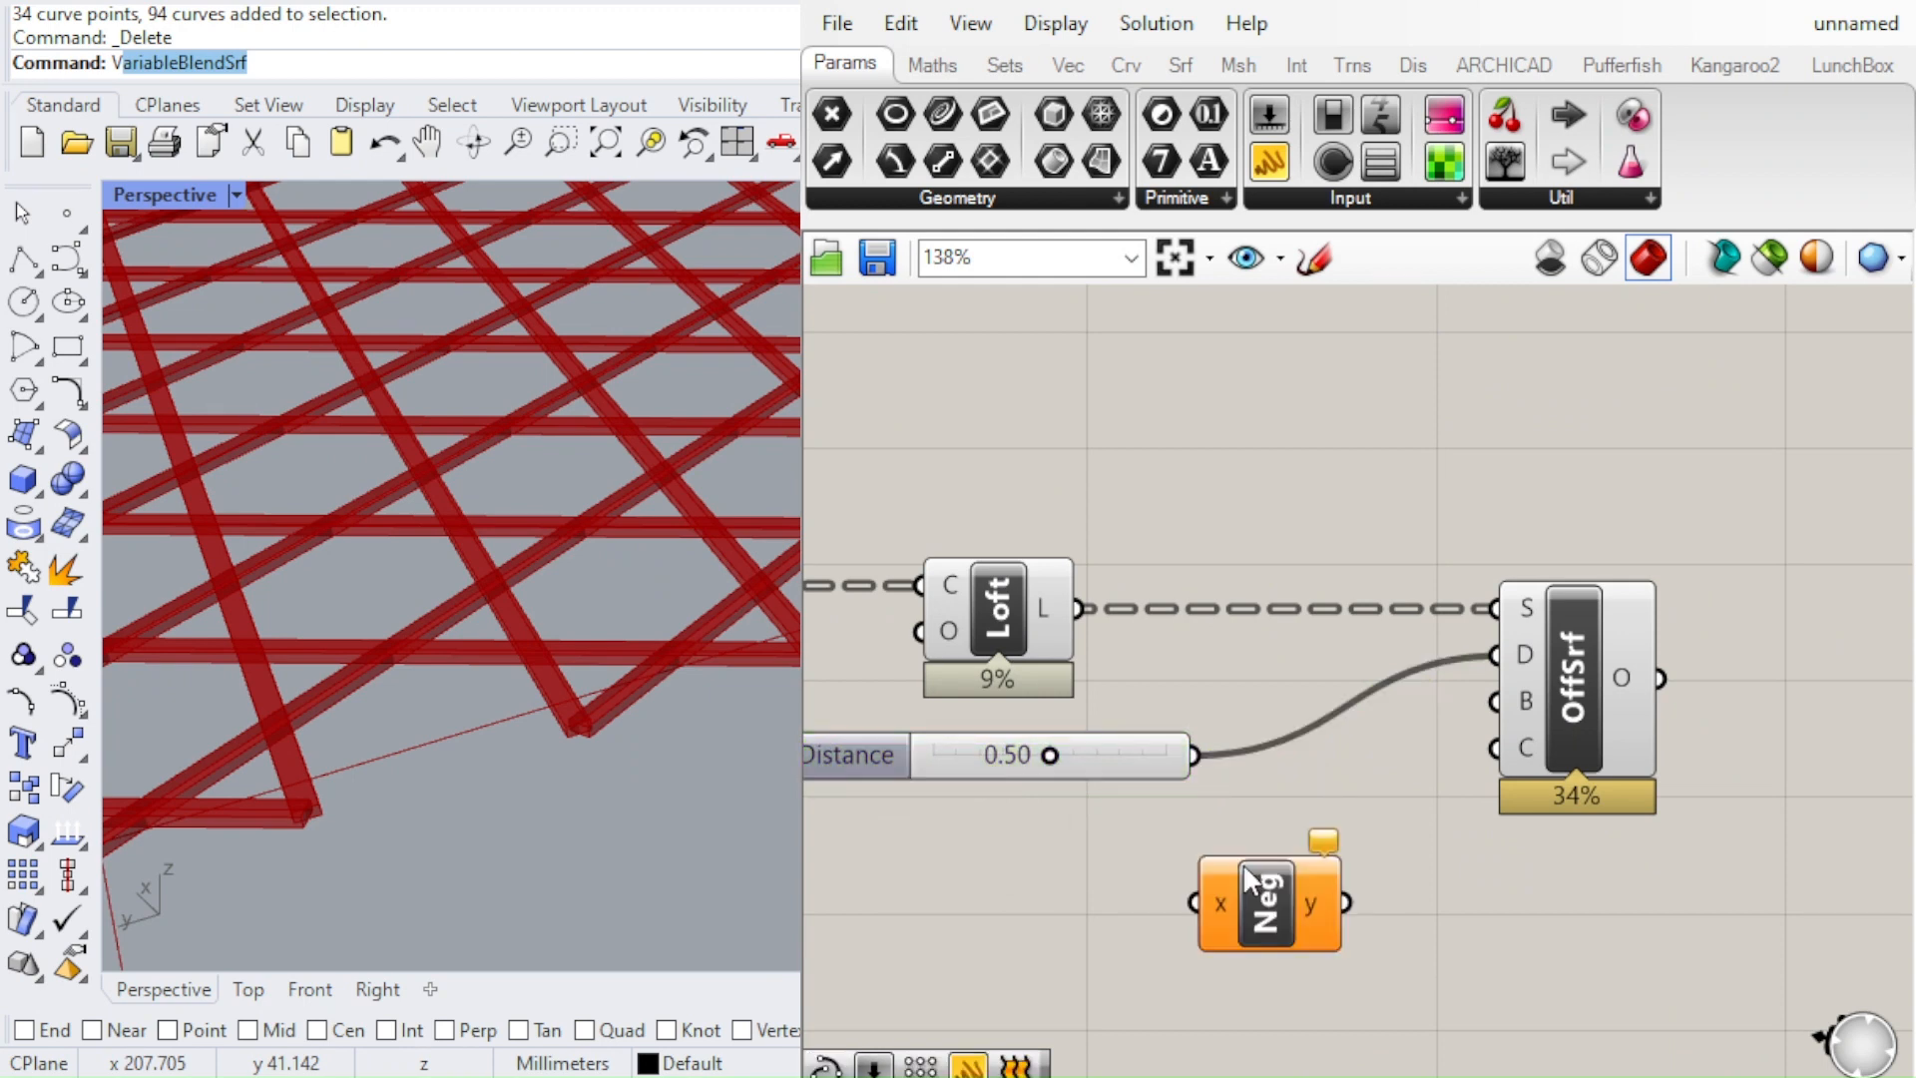
{"action": "scroll", "coordinate": [1275, 882], "scroll_direction": "up", "scroll_amount": 2}
{"action": "left_click_drag", "start_coordinate": [1213, 910], "coordinate": [1148, 703]}
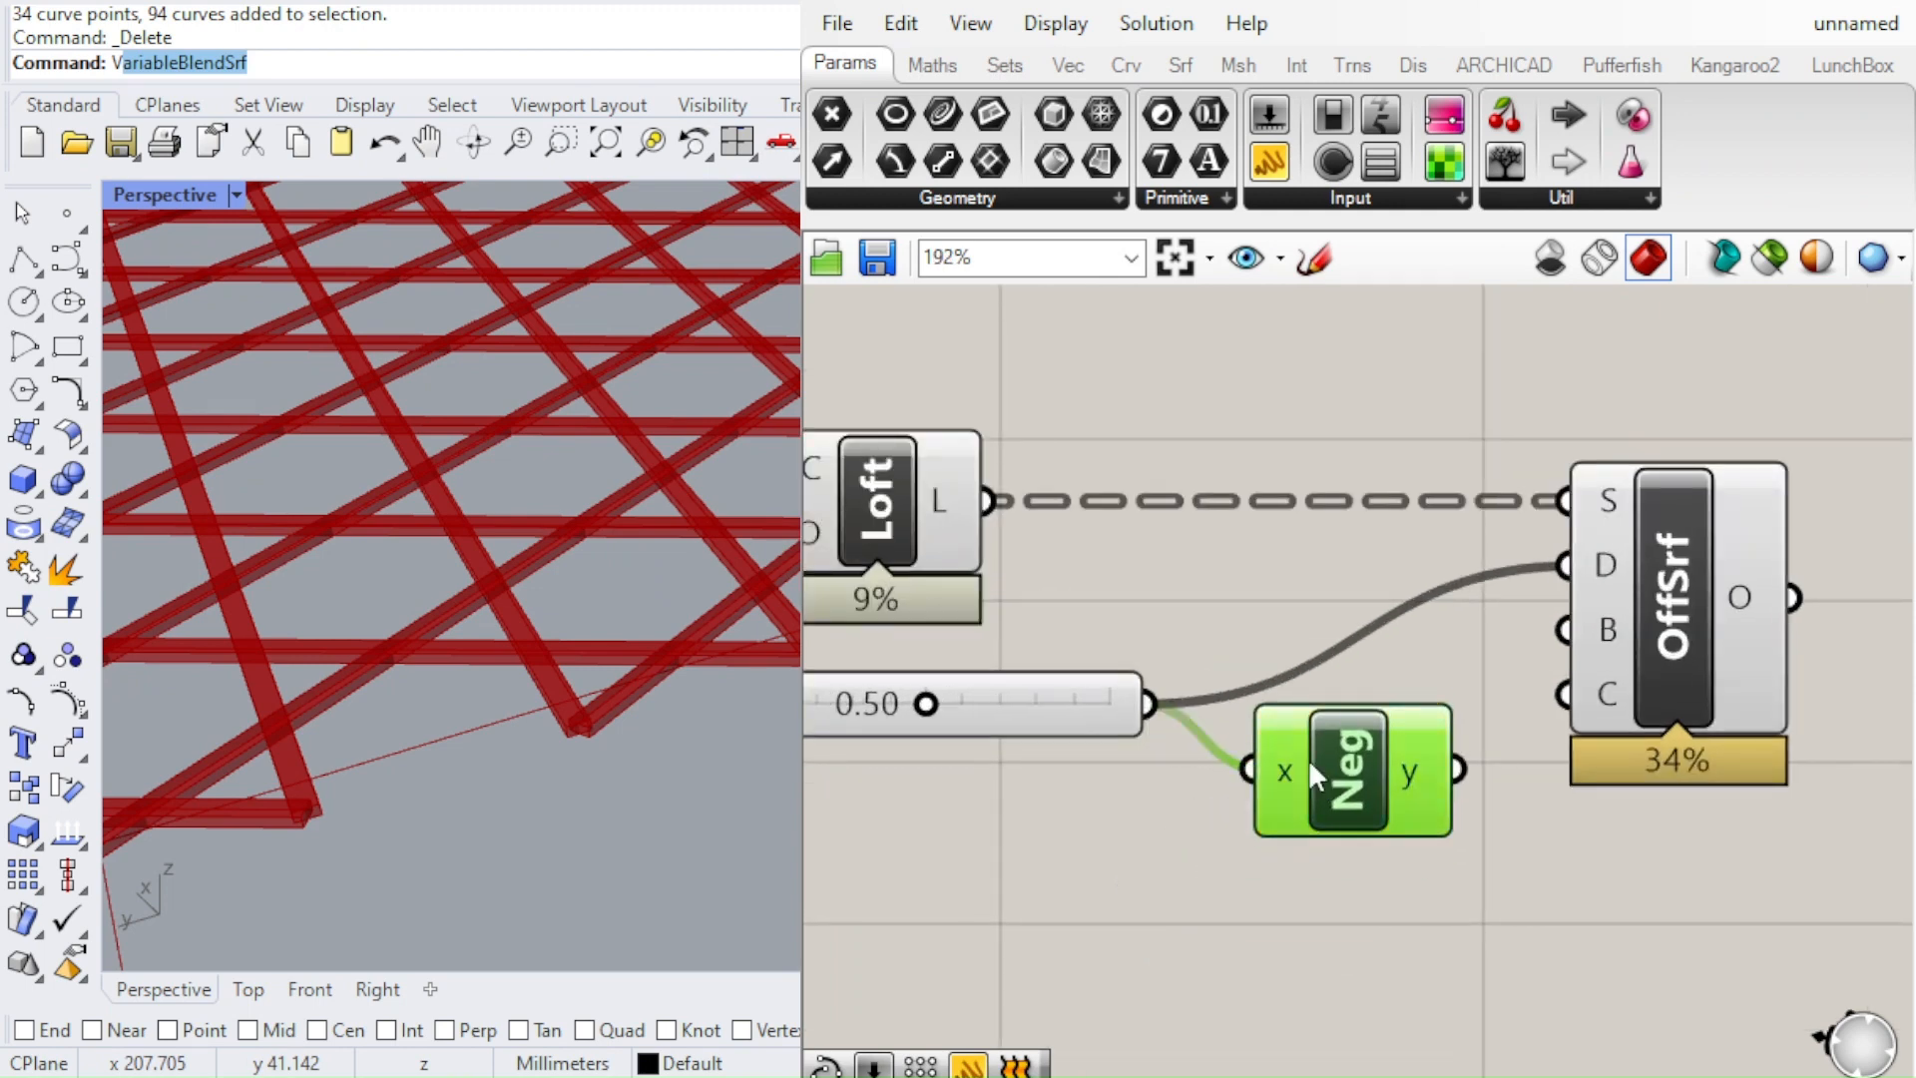
{"action": "left_click_drag", "start_coordinate": [1460, 777], "coordinate": [1564, 630]}
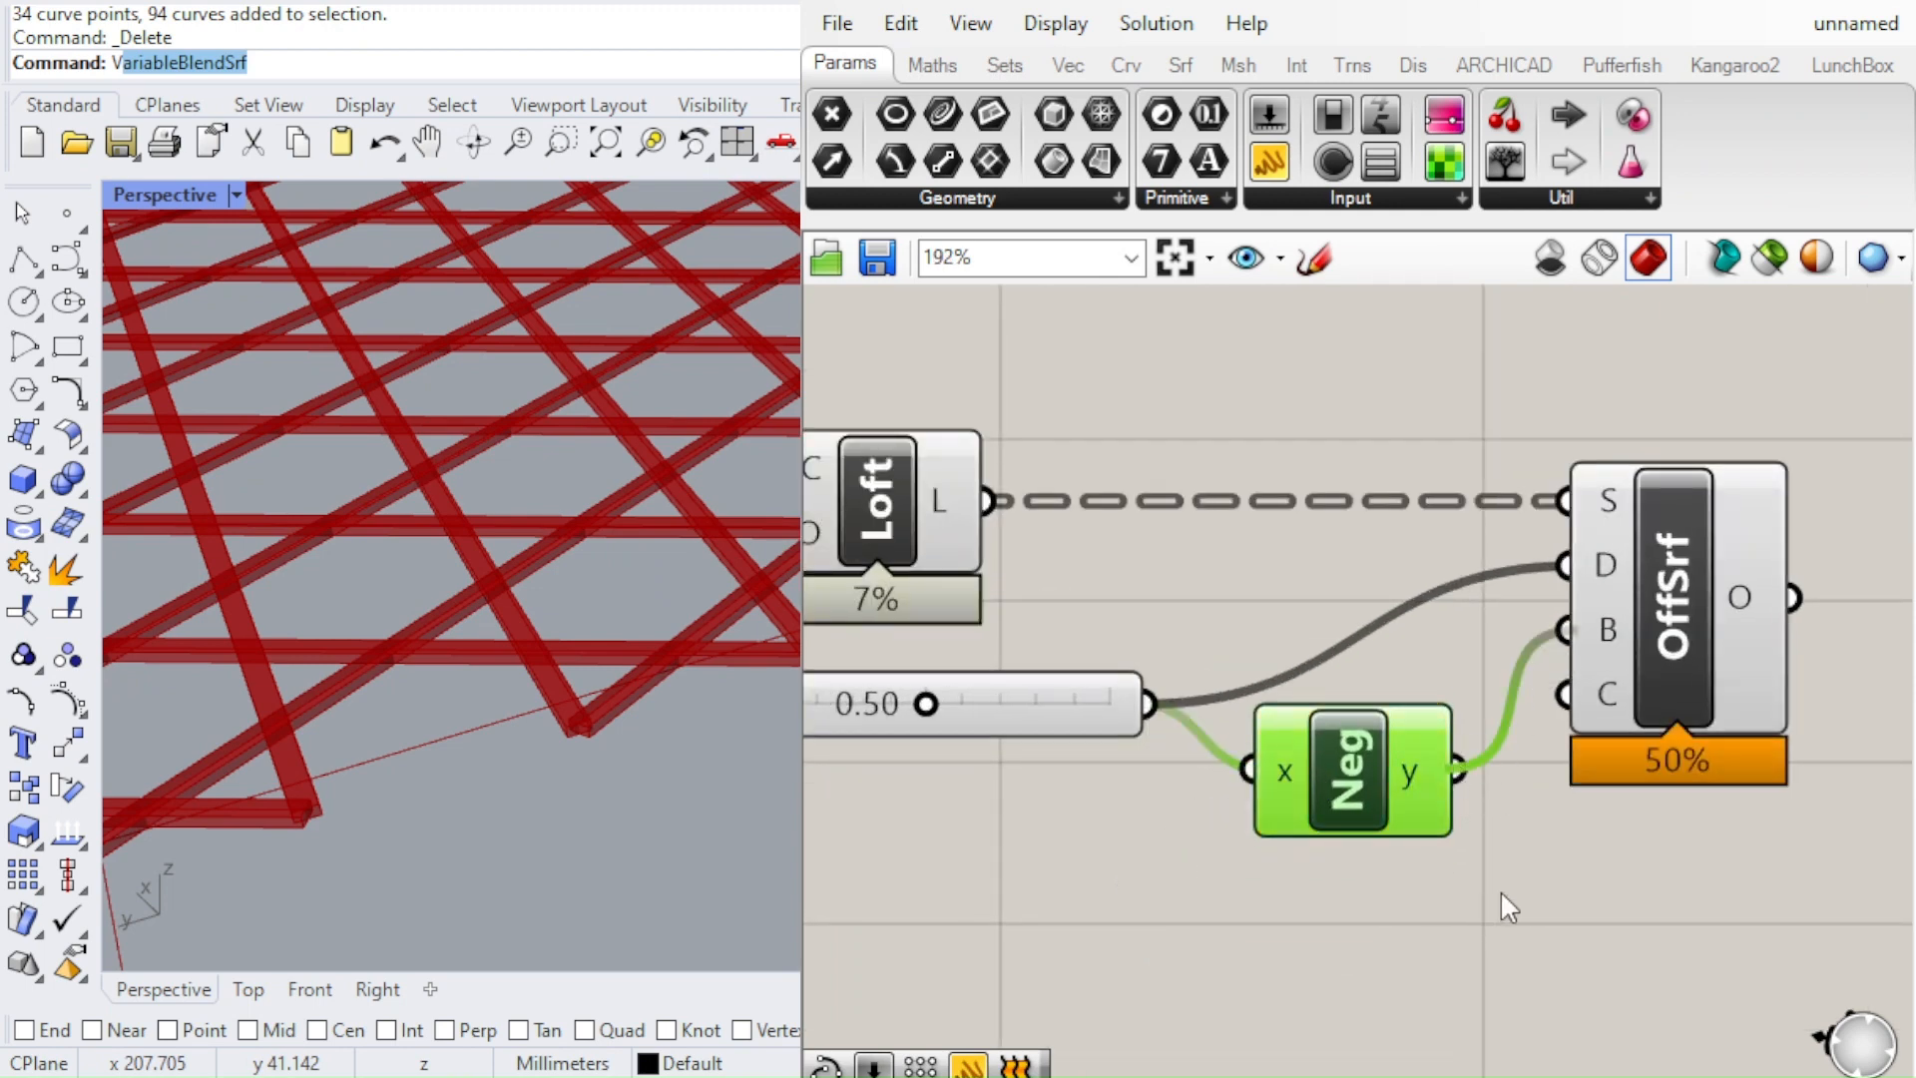
{"action": "left_click", "coordinate": [1485, 900]}
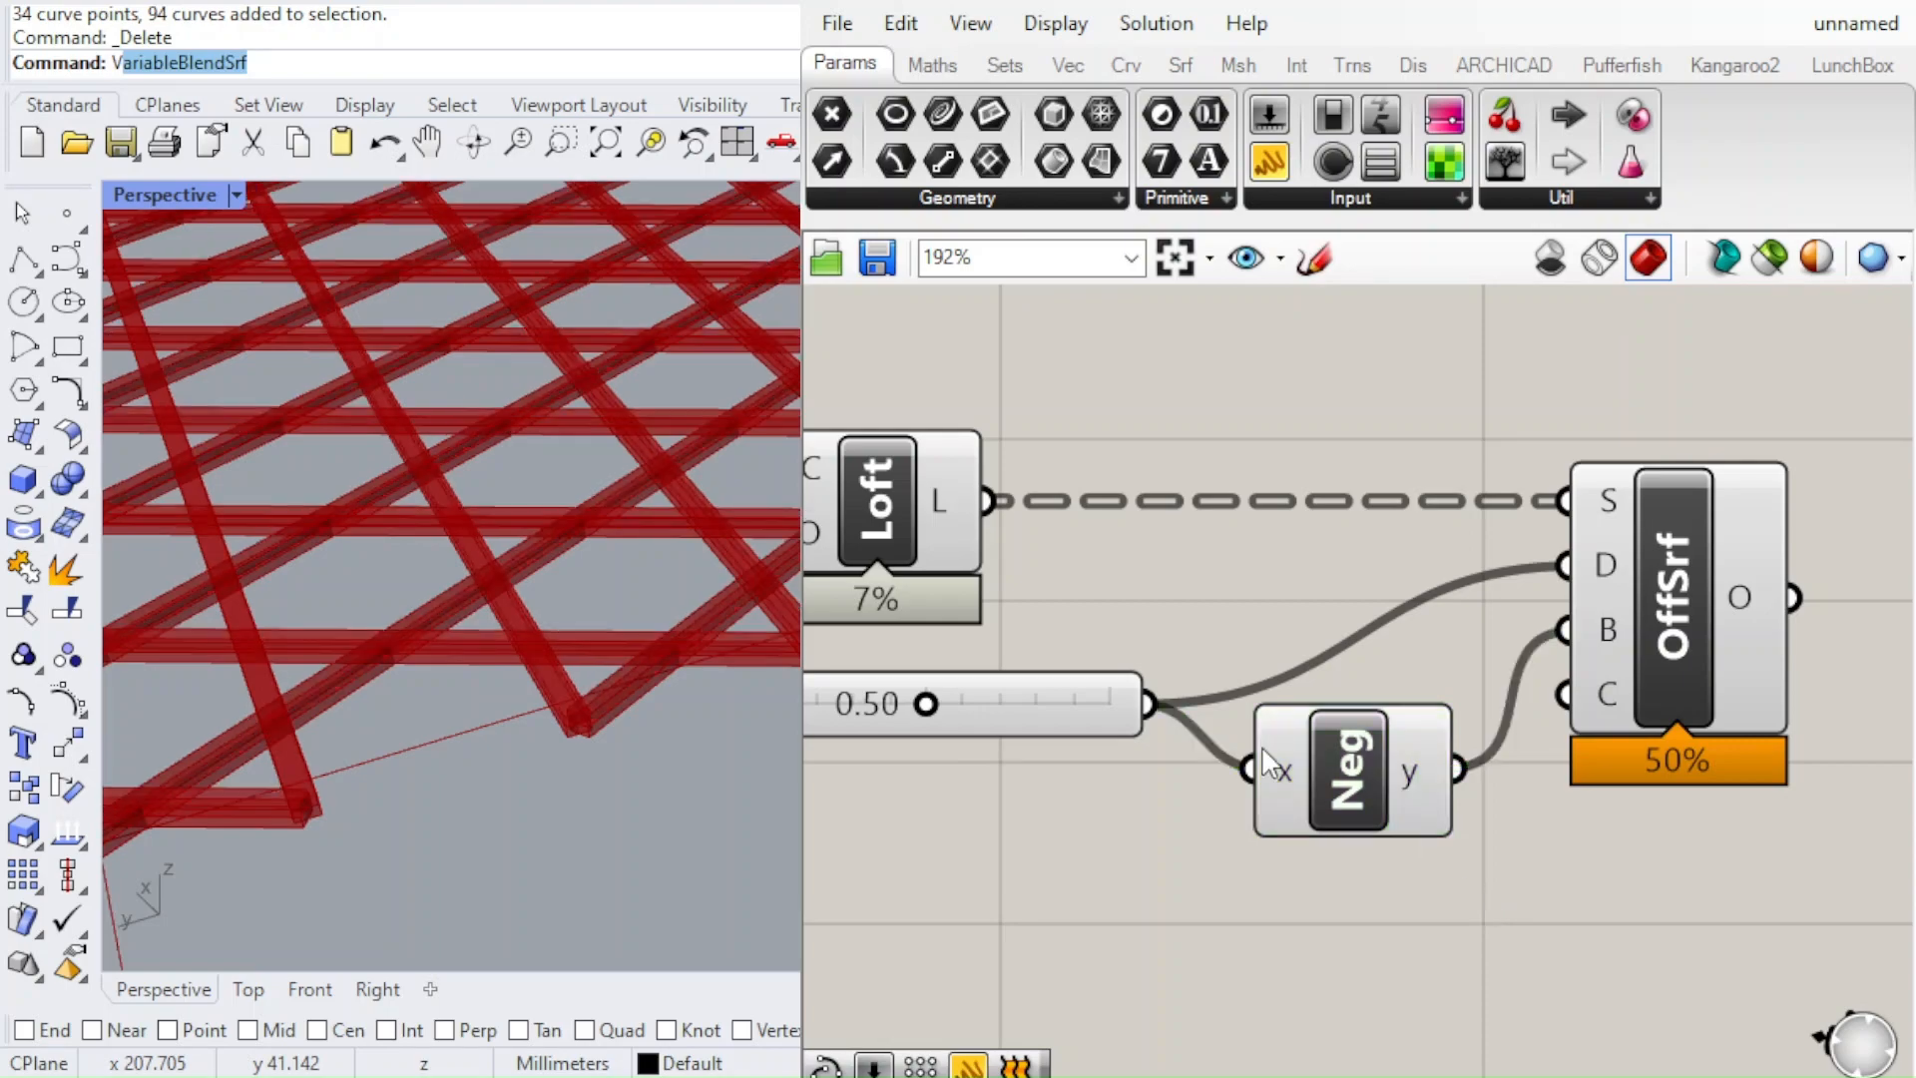
Examine the thickness of the strips offset to both sides, from the canopy down to the column's lower ends
{"action": "scroll", "coordinate": [492, 621], "scroll_direction": "down", "scroll_amount": 5}
{"action": "scroll", "coordinate": [493, 626], "scroll_direction": "up", "scroll_amount": 3}
{"action": "scroll", "coordinate": [451, 601], "scroll_direction": "down", "scroll_amount": 5}
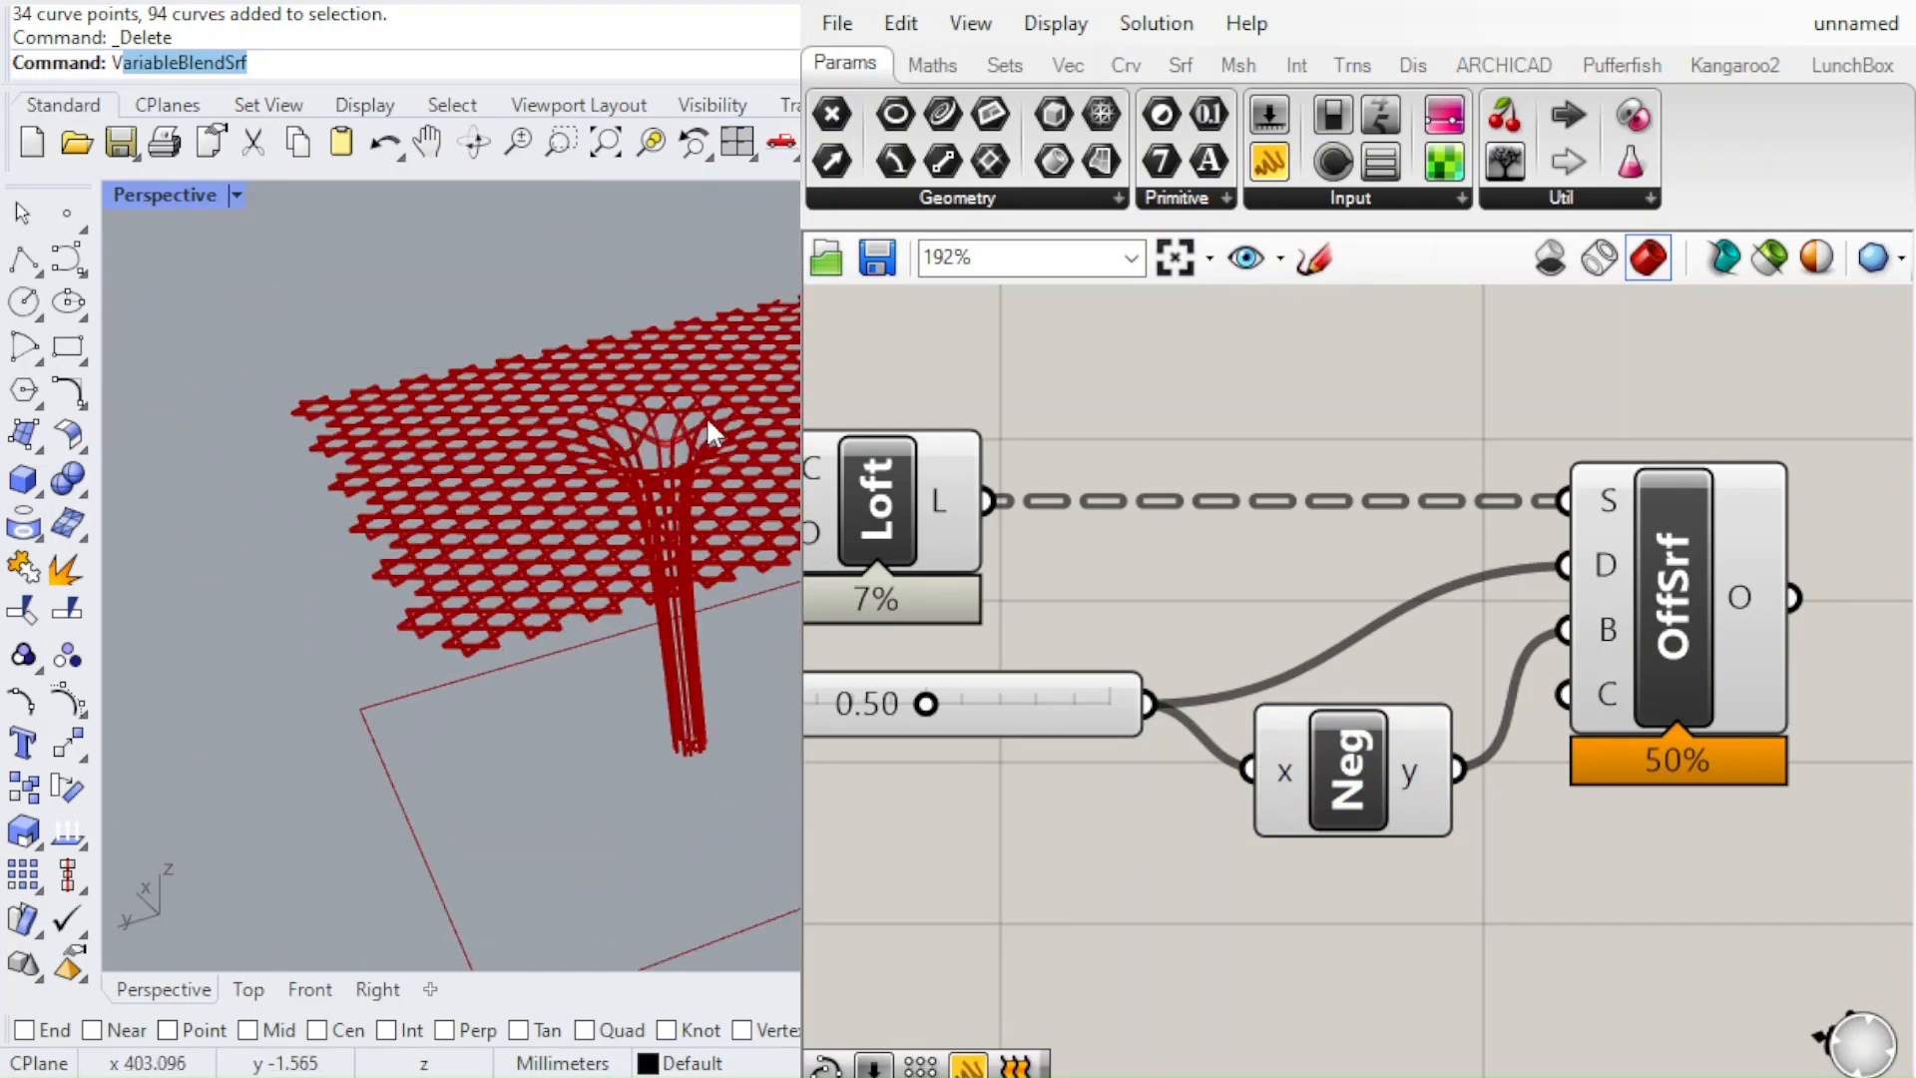
{"action": "scroll", "coordinate": [705, 415], "scroll_direction": "up", "scroll_amount": 6}
{"action": "right_click_drag", "start_coordinate": [651, 475], "coordinate": [755, 266]}
{"action": "scroll", "coordinate": [717, 726], "scroll_direction": "down", "scroll_amount": 8}
{"action": "scroll", "coordinate": [735, 553], "scroll_direction": "up", "scroll_amount": 6}
{"action": "right_click_drag", "start_coordinate": [734, 554], "coordinate": [537, 860]}
{"action": "scroll", "coordinate": [548, 509], "scroll_direction": "down", "scroll_amount": 3}
{"action": "scroll", "coordinate": [573, 866], "scroll_direction": "up", "scroll_amount": 5}
{"action": "scroll", "coordinate": [1252, 594], "scroll_direction": "down", "scroll_amount": 4}
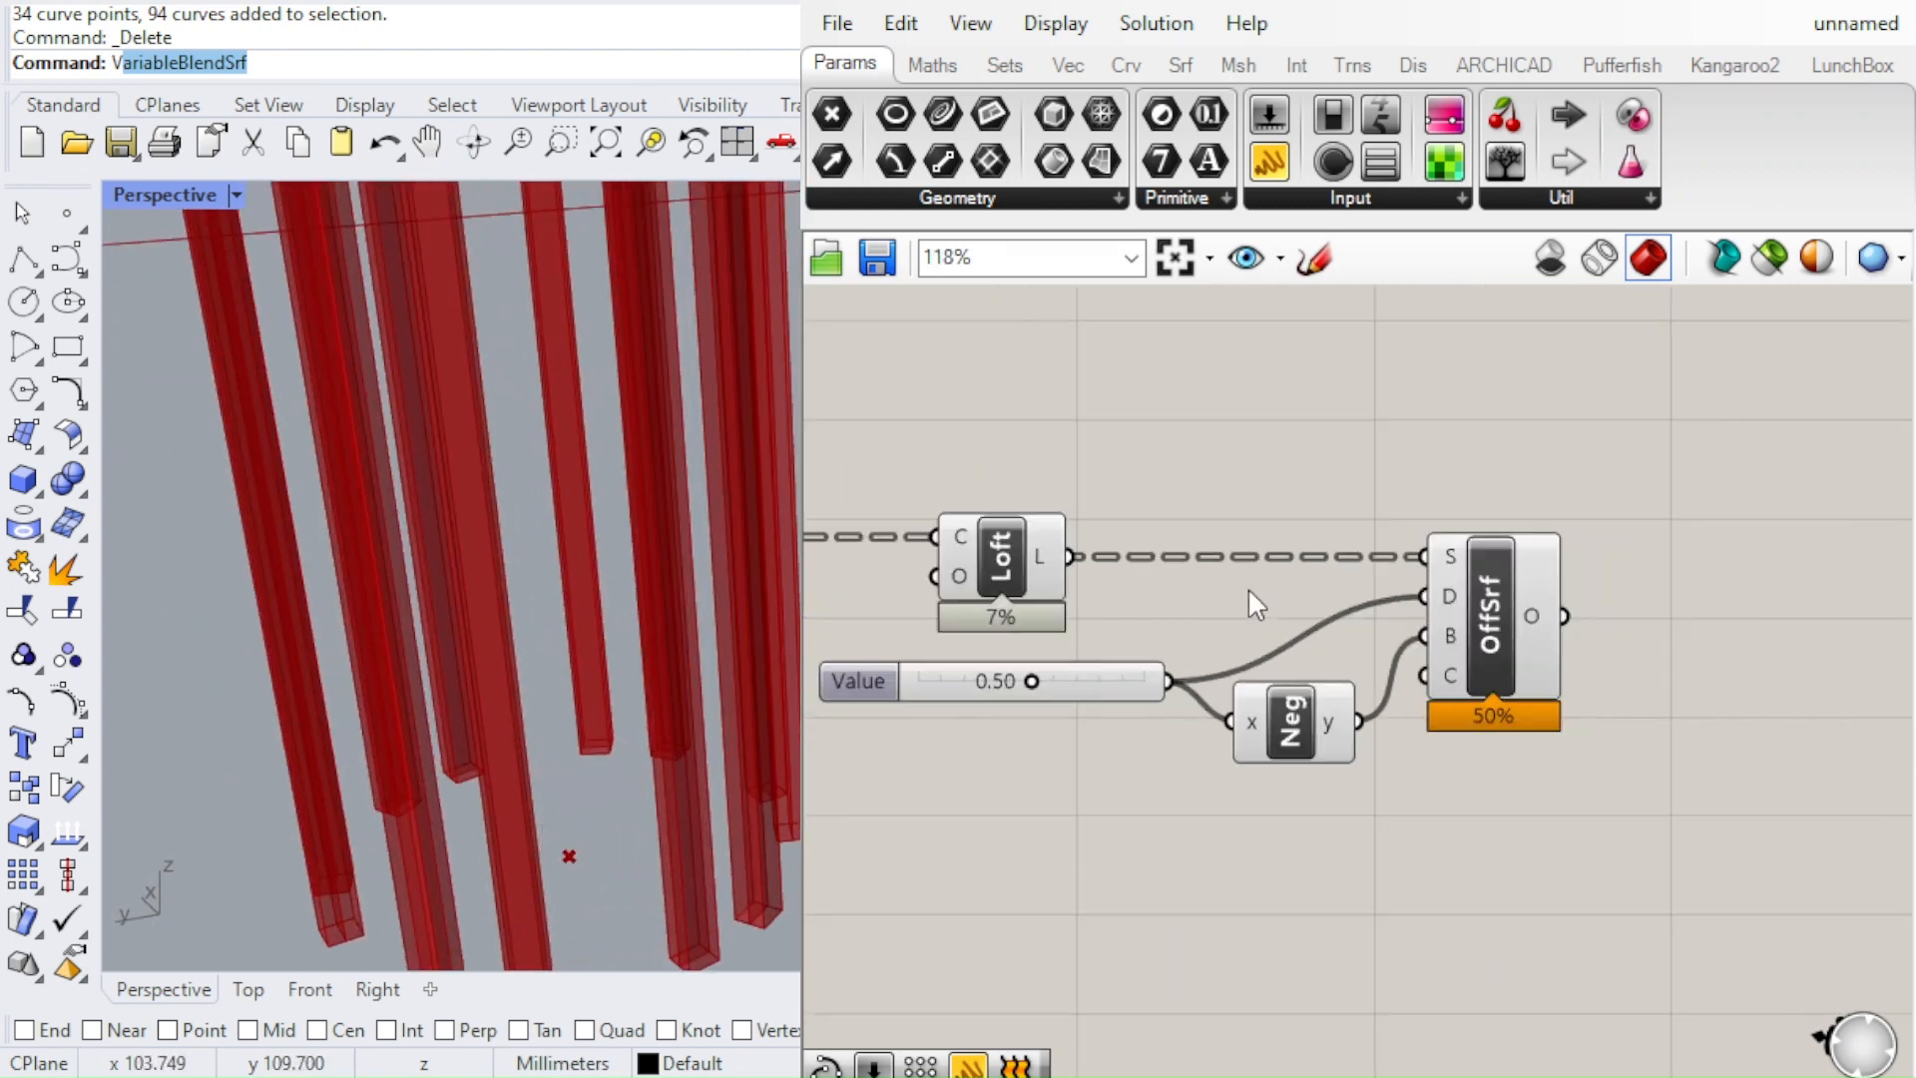
Examine the star-shaped lattice around the funnel and along the canopy's outer edge
{"action": "scroll", "coordinate": [769, 713], "scroll_direction": "down", "scroll_amount": 5}
{"action": "scroll", "coordinate": [783, 609], "scroll_direction": "down", "scroll_amount": 5}
{"action": "right_click_drag", "start_coordinate": [776, 329], "coordinate": [779, 532], "text": "shift"}
{"action": "scroll", "coordinate": [766, 410], "scroll_direction": "up", "scroll_amount": 5}
{"action": "scroll", "coordinate": [776, 629], "scroll_direction": "down", "scroll_amount": 5}
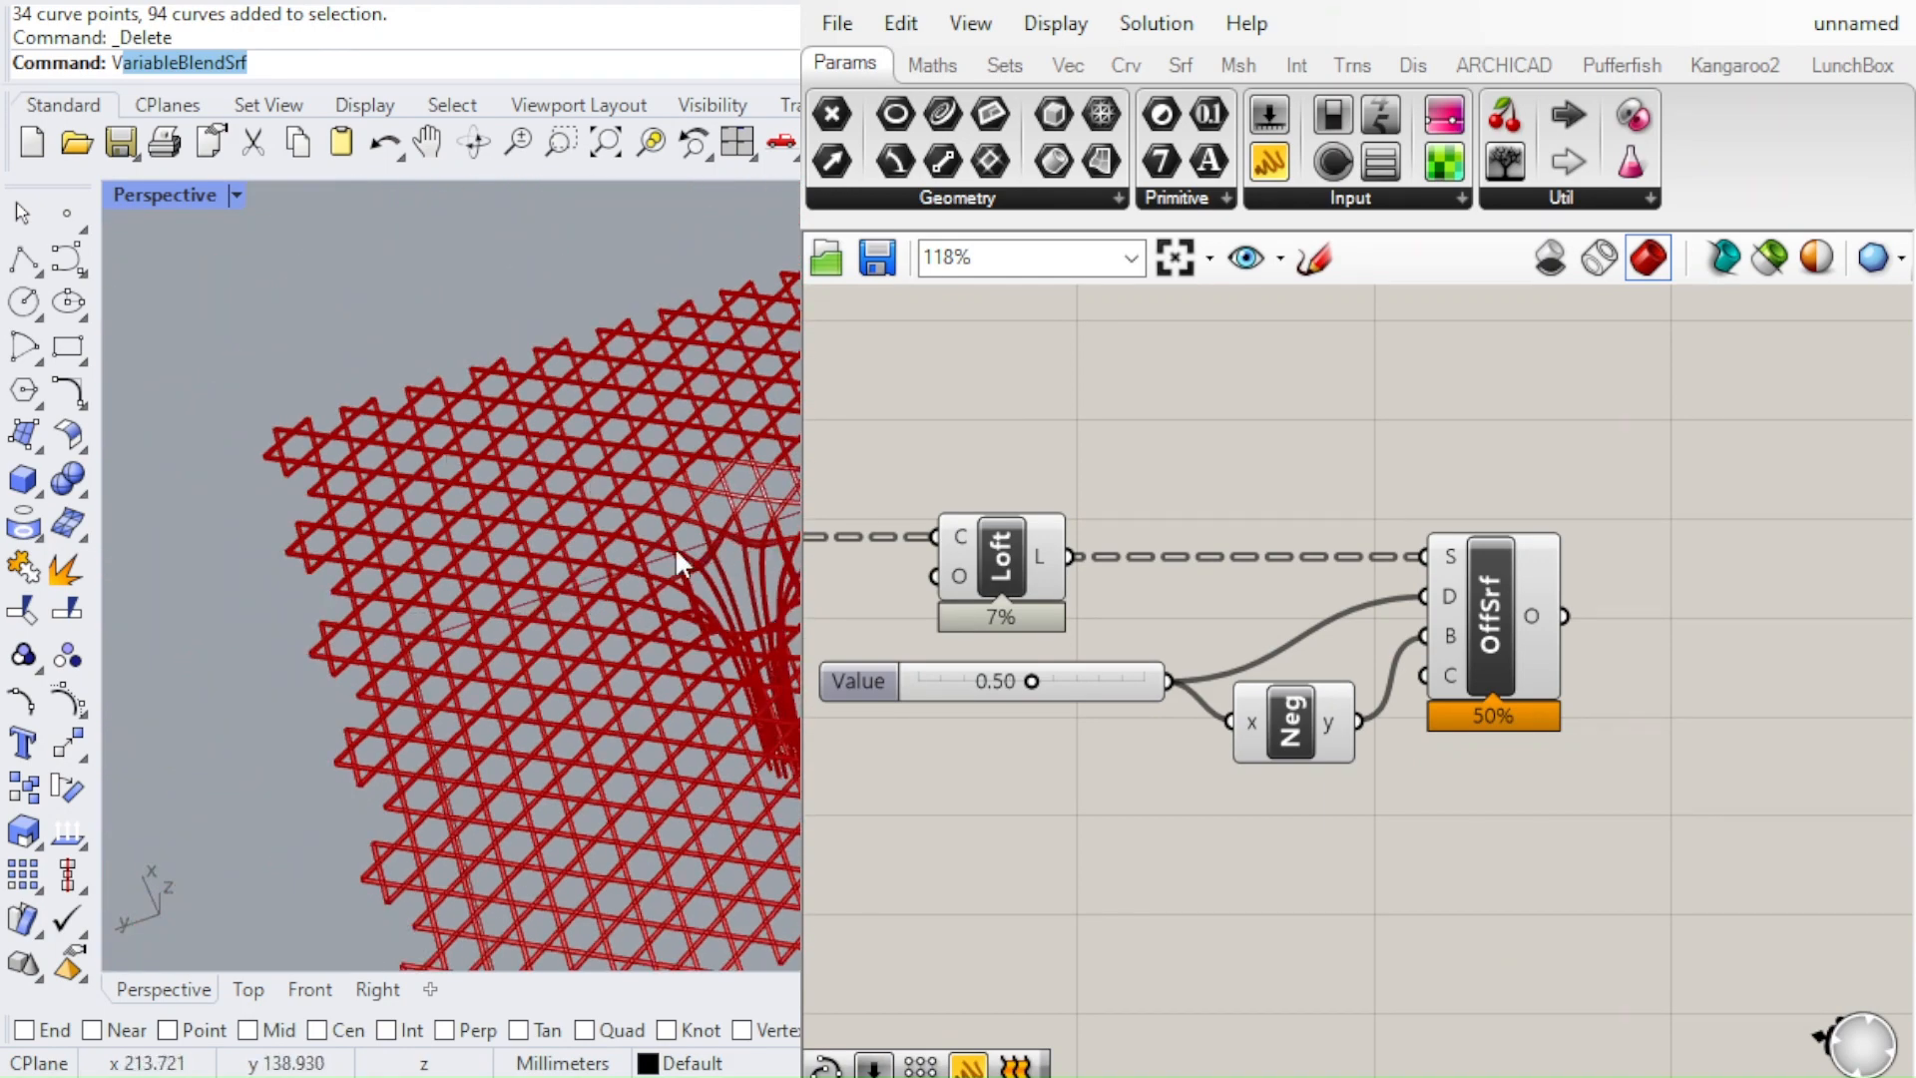
{"action": "right_click_drag", "start_coordinate": [675, 547], "coordinate": [727, 445]}
{"action": "right_click_drag", "start_coordinate": [379, 485], "coordinate": [745, 529]}
{"action": "scroll", "coordinate": [639, 454], "scroll_direction": "down", "scroll_amount": 3}
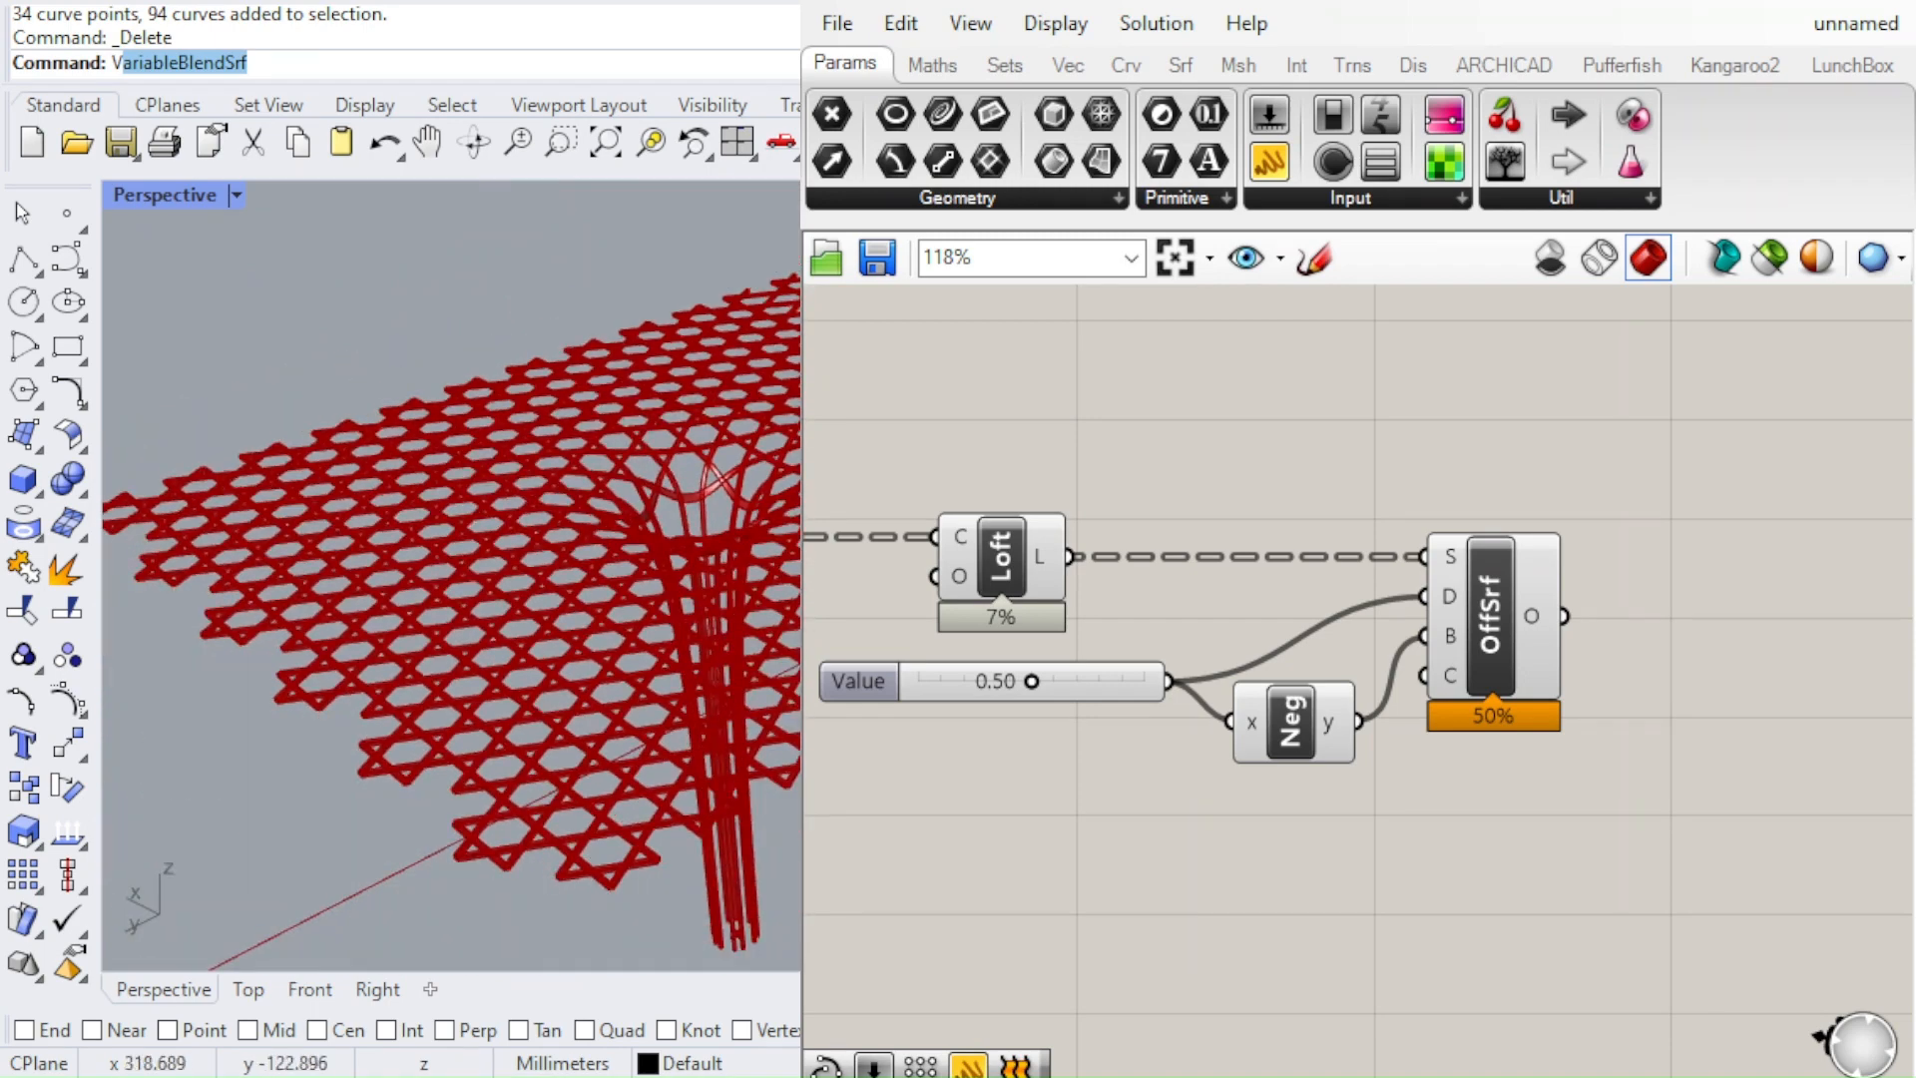
Review the Trim Tree, Loft and Offset Surface chain alongside the whole thickened canopy, including from above
{"action": "scroll", "coordinate": [1408, 804], "scroll_direction": "down", "scroll_amount": 5}
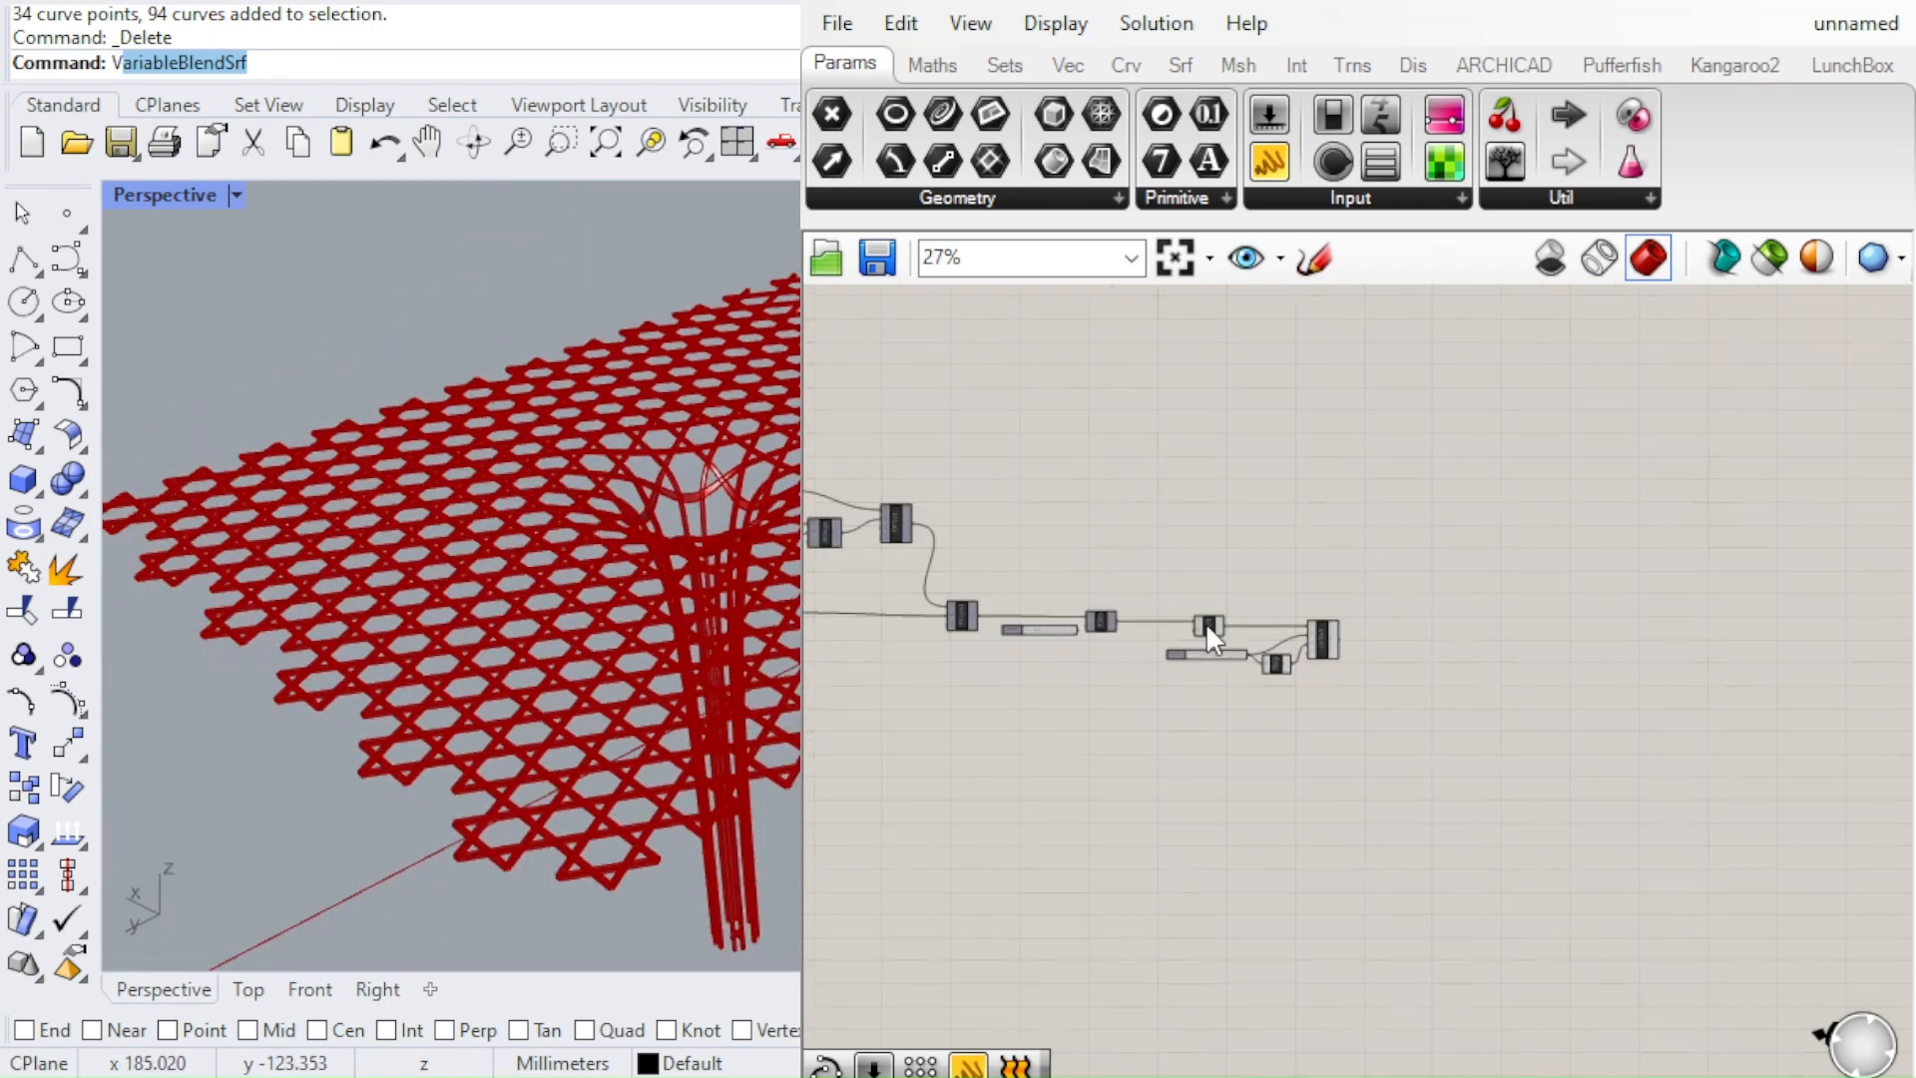
{"action": "scroll", "coordinate": [1145, 637], "scroll_direction": "up", "scroll_amount": 1}
{"action": "scroll", "coordinate": [1061, 648], "scroll_direction": "up", "scroll_amount": 5}
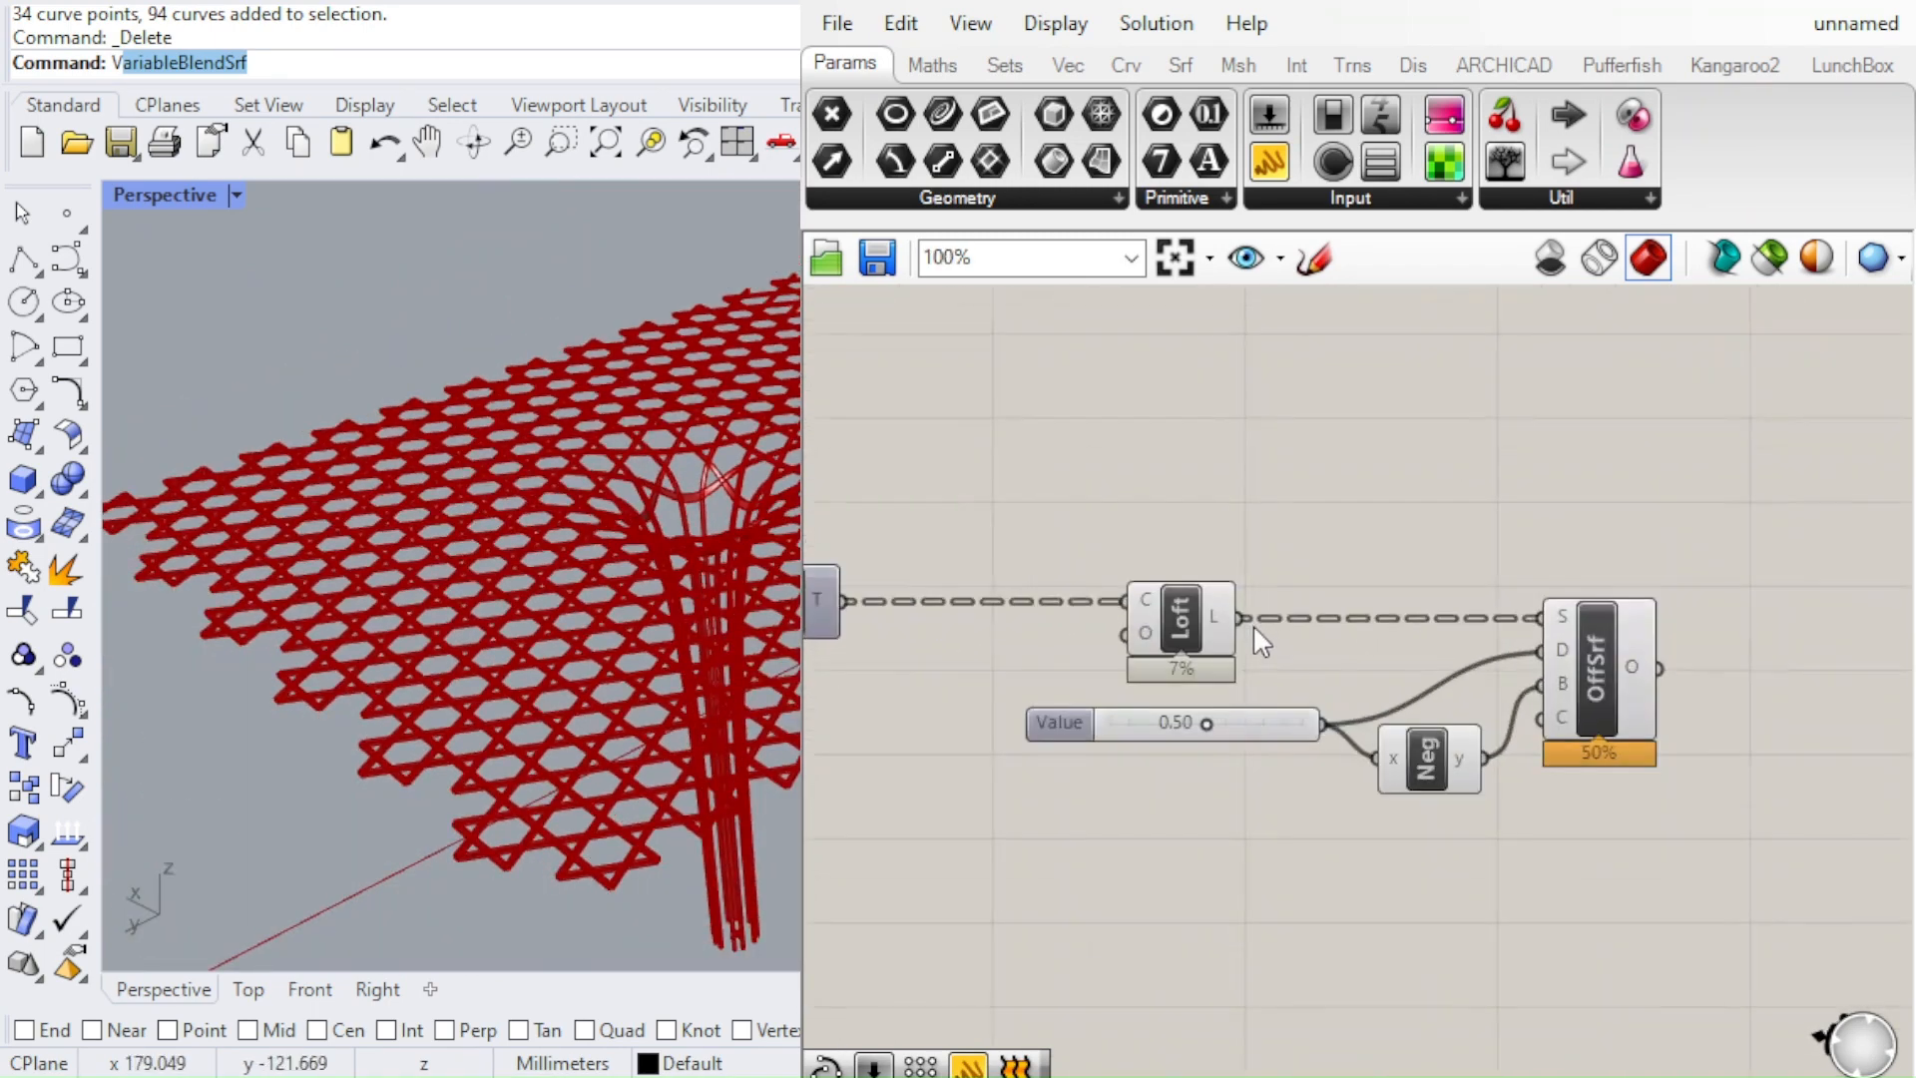
{"action": "scroll", "coordinate": [757, 547], "scroll_direction": "down", "scroll_amount": 3}
{"action": "scroll", "coordinate": [776, 535], "scroll_direction": "up", "scroll_amount": 3}
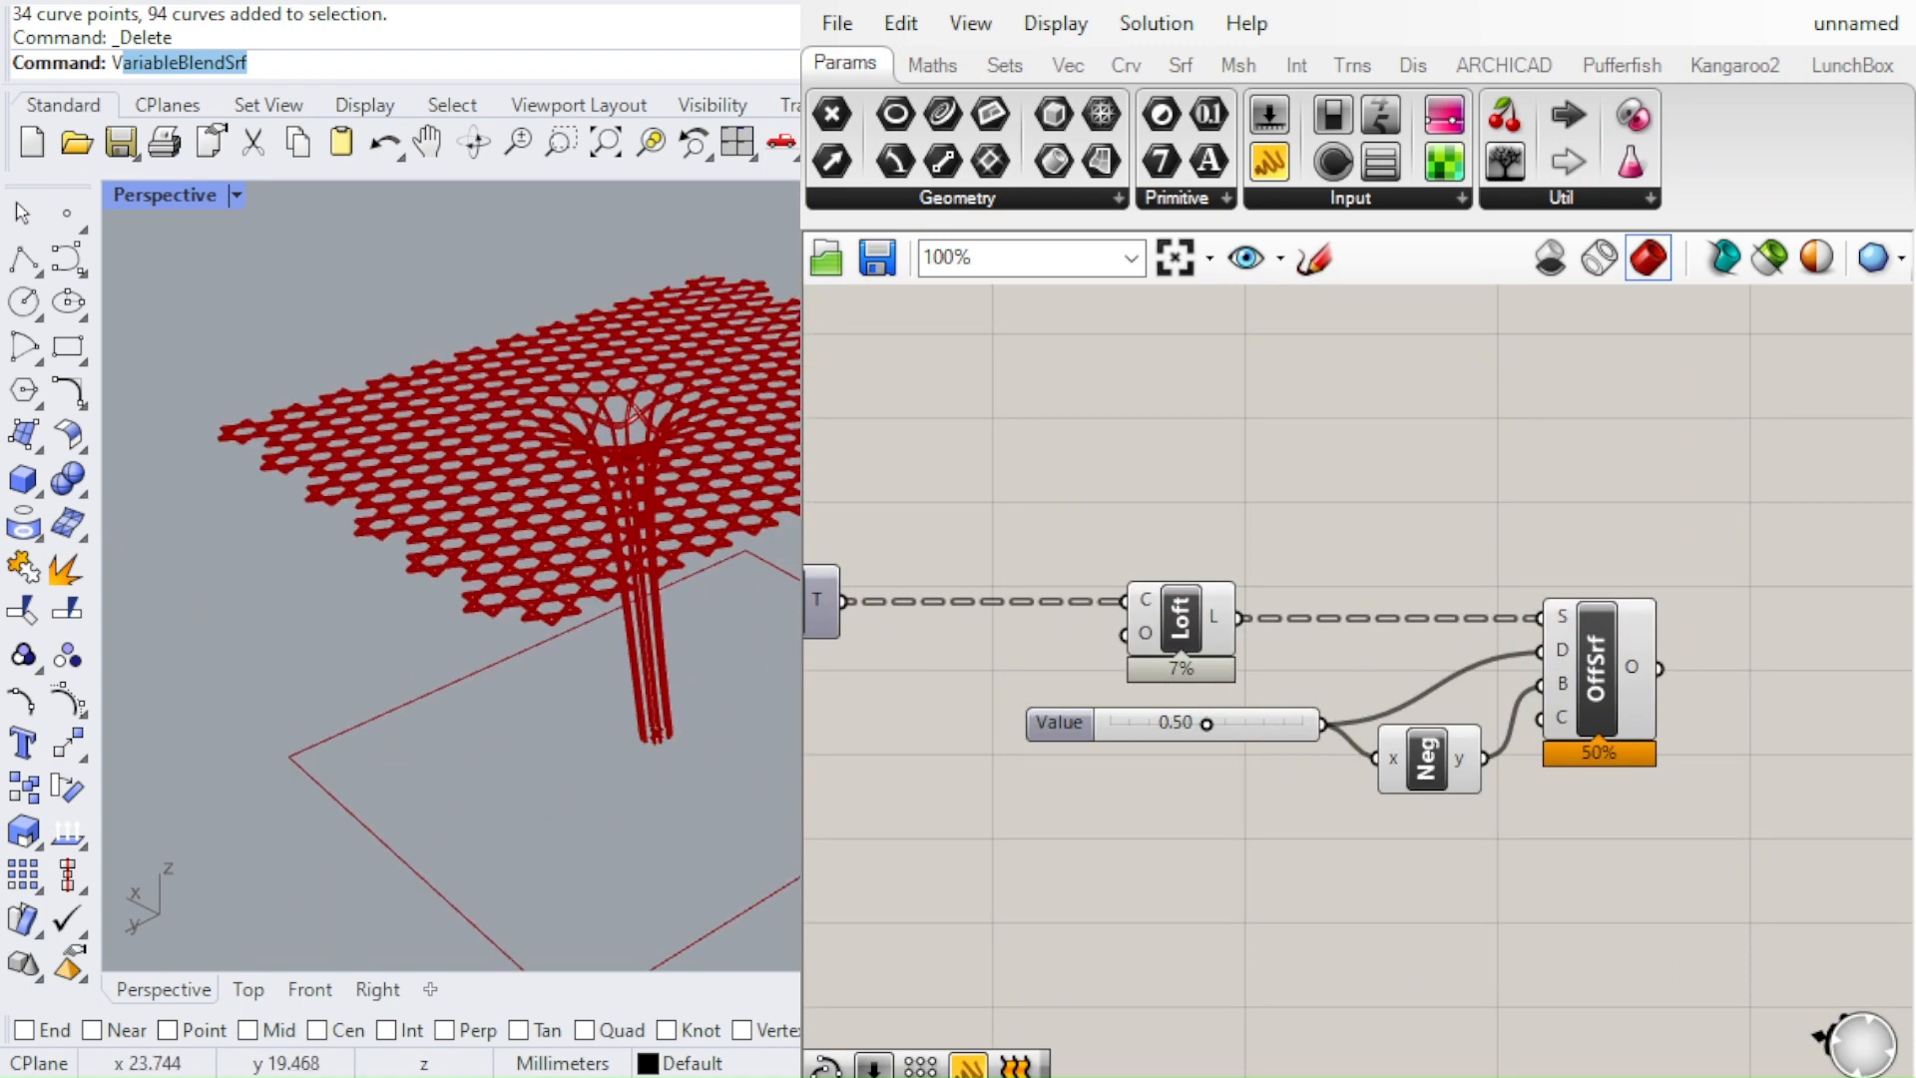
{"action": "right_click_drag", "start_coordinate": [692, 525], "coordinate": [624, 555]}
{"action": "scroll", "coordinate": [1151, 585], "scroll_direction": "down", "scroll_amount": 2}
{"action": "scroll", "coordinate": [679, 497], "scroll_direction": "down", "scroll_amount": 5}
{"action": "right_click_drag", "start_coordinate": [463, 726], "coordinate": [750, 487]}
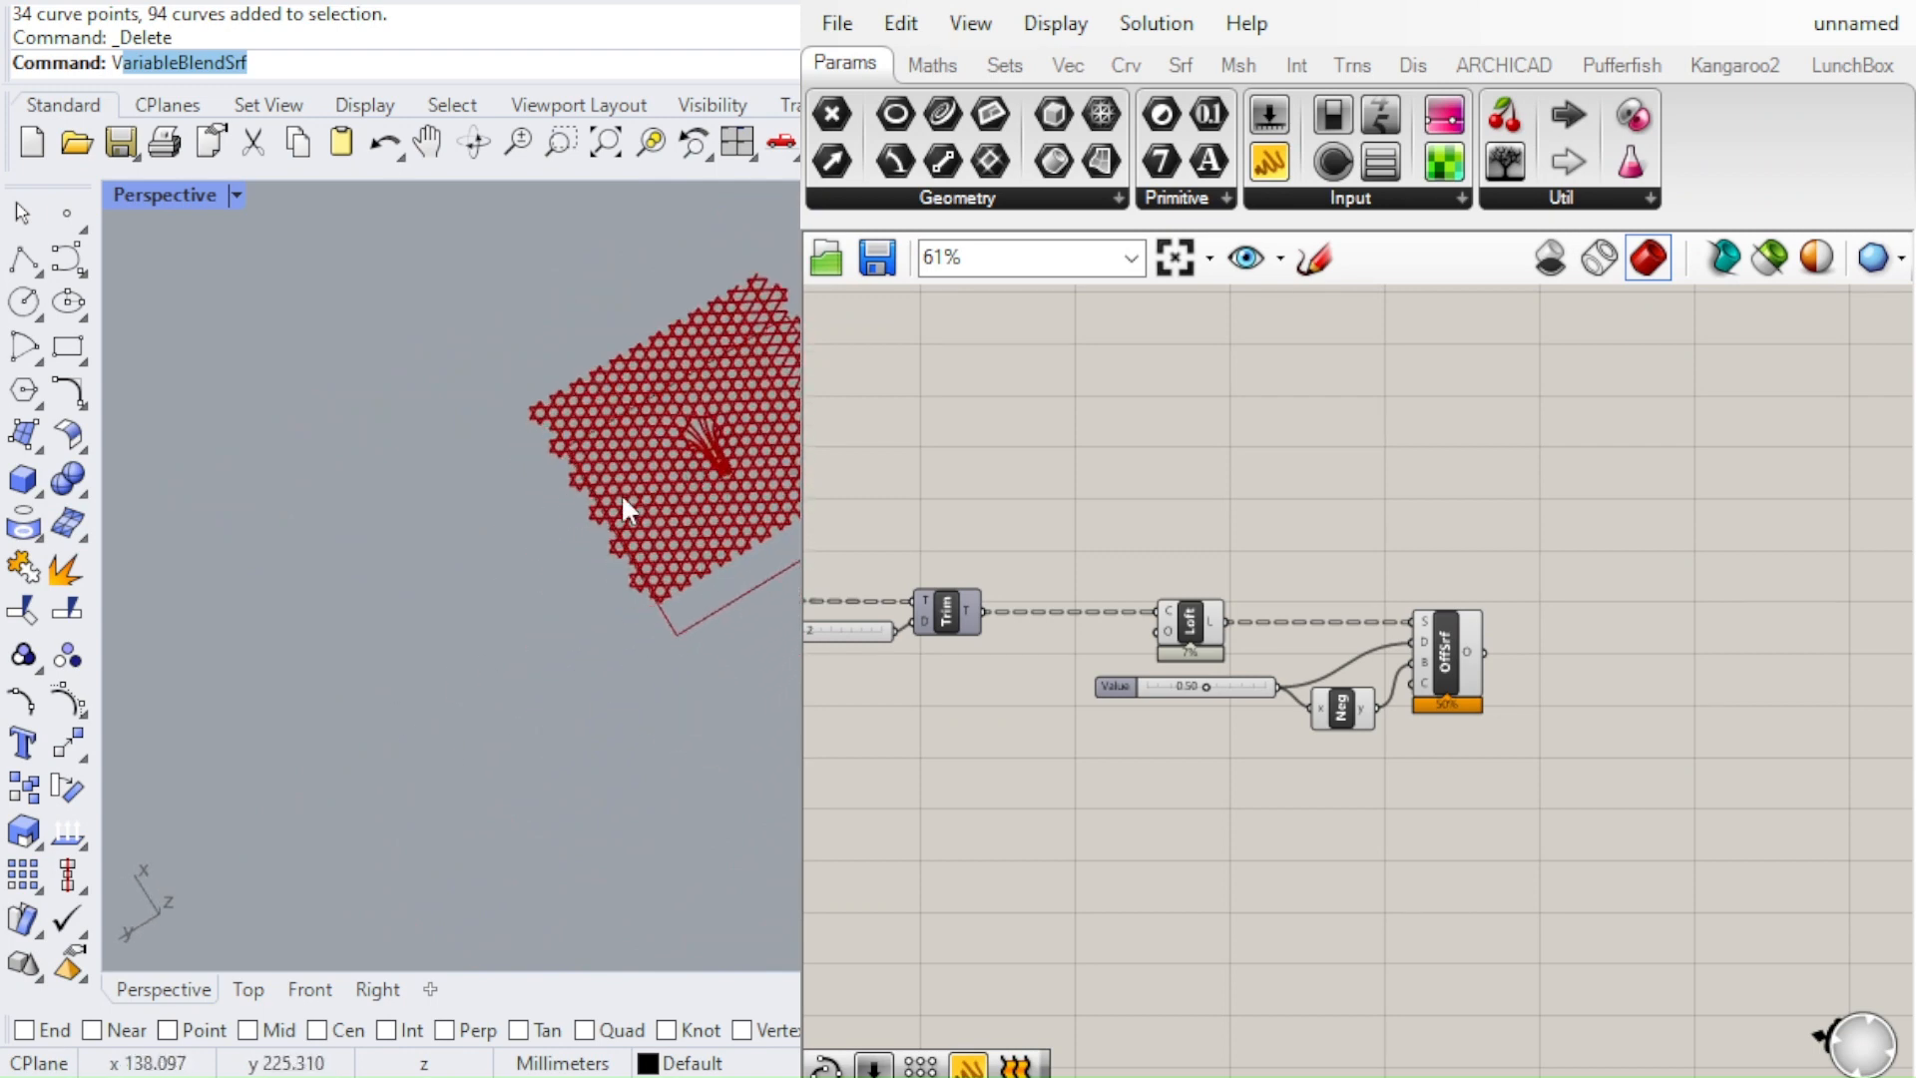
{"action": "right_click_drag", "start_coordinate": [655, 470], "coordinate": [782, 458]}
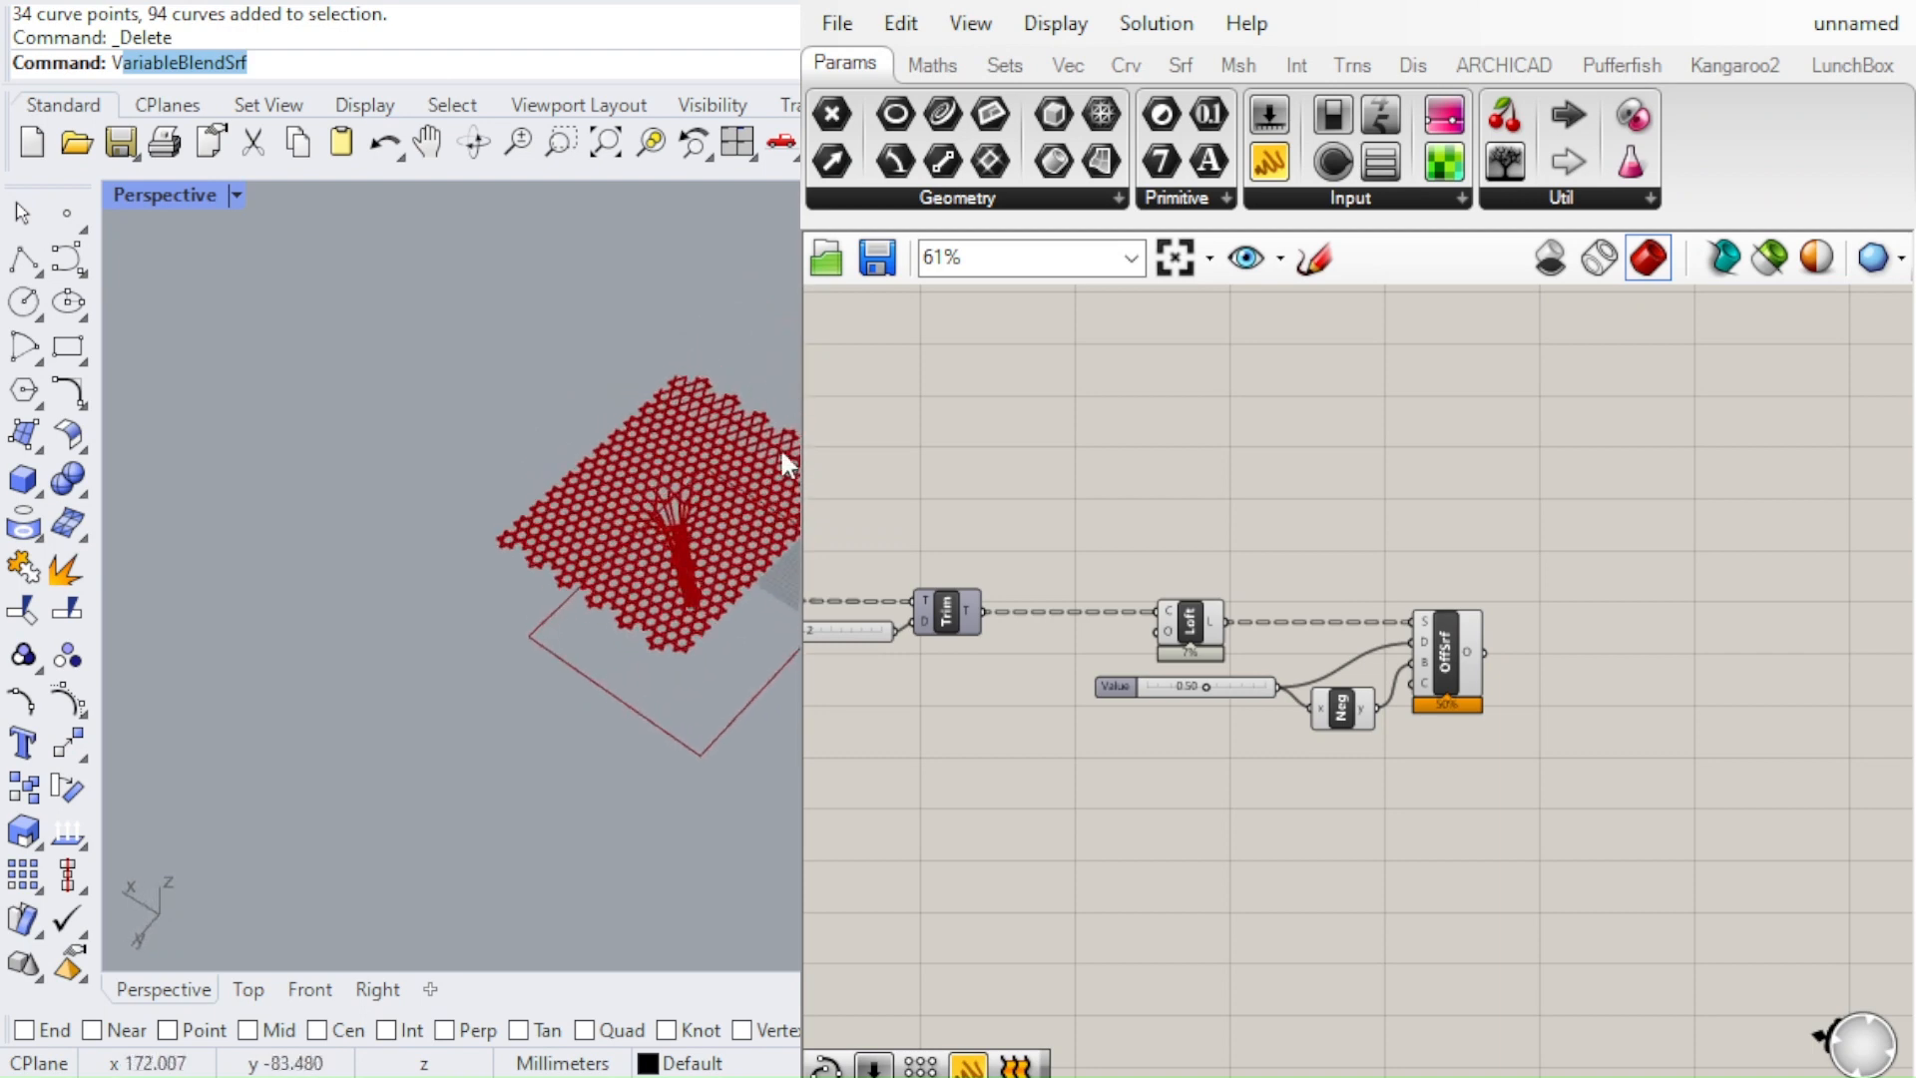
{"action": "scroll", "coordinate": [758, 554], "scroll_direction": "up", "scroll_amount": 5}
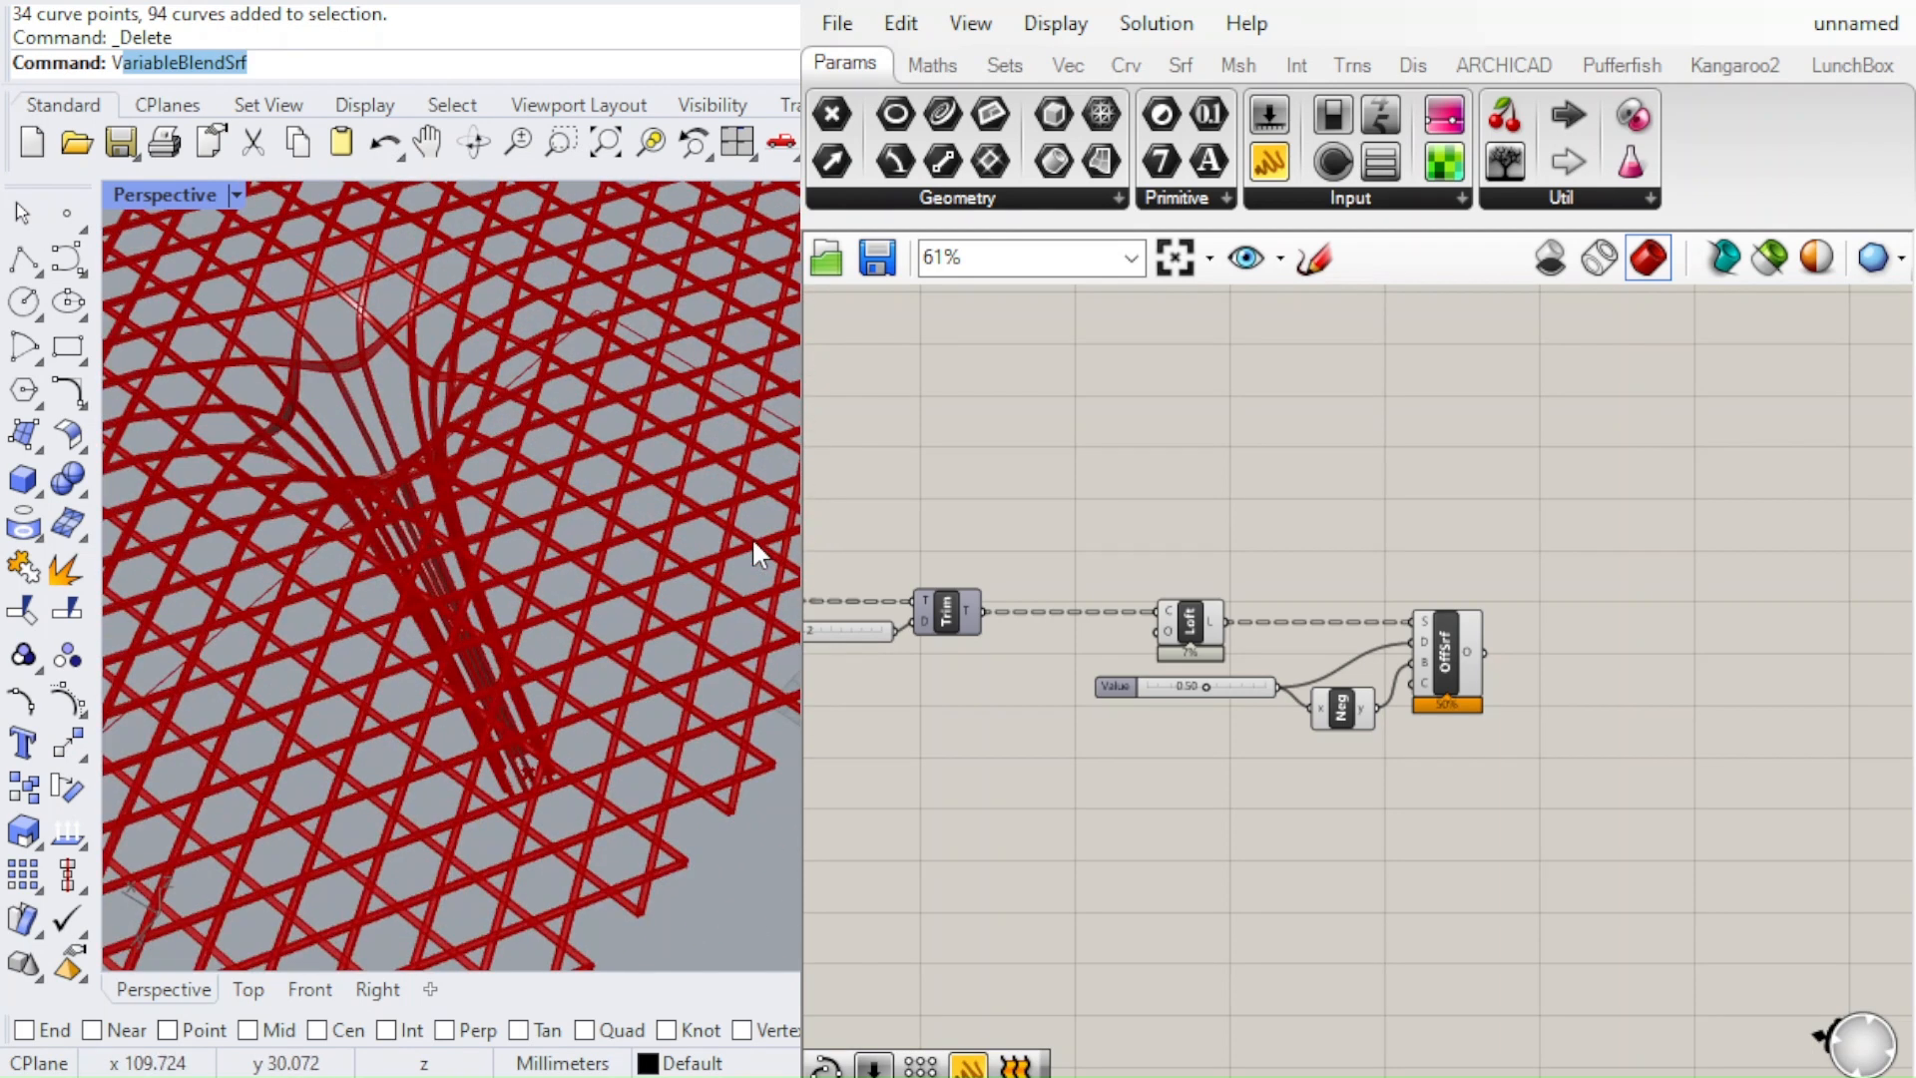
{"action": "scroll", "coordinate": [718, 535], "scroll_direction": "down", "scroll_amount": 5}
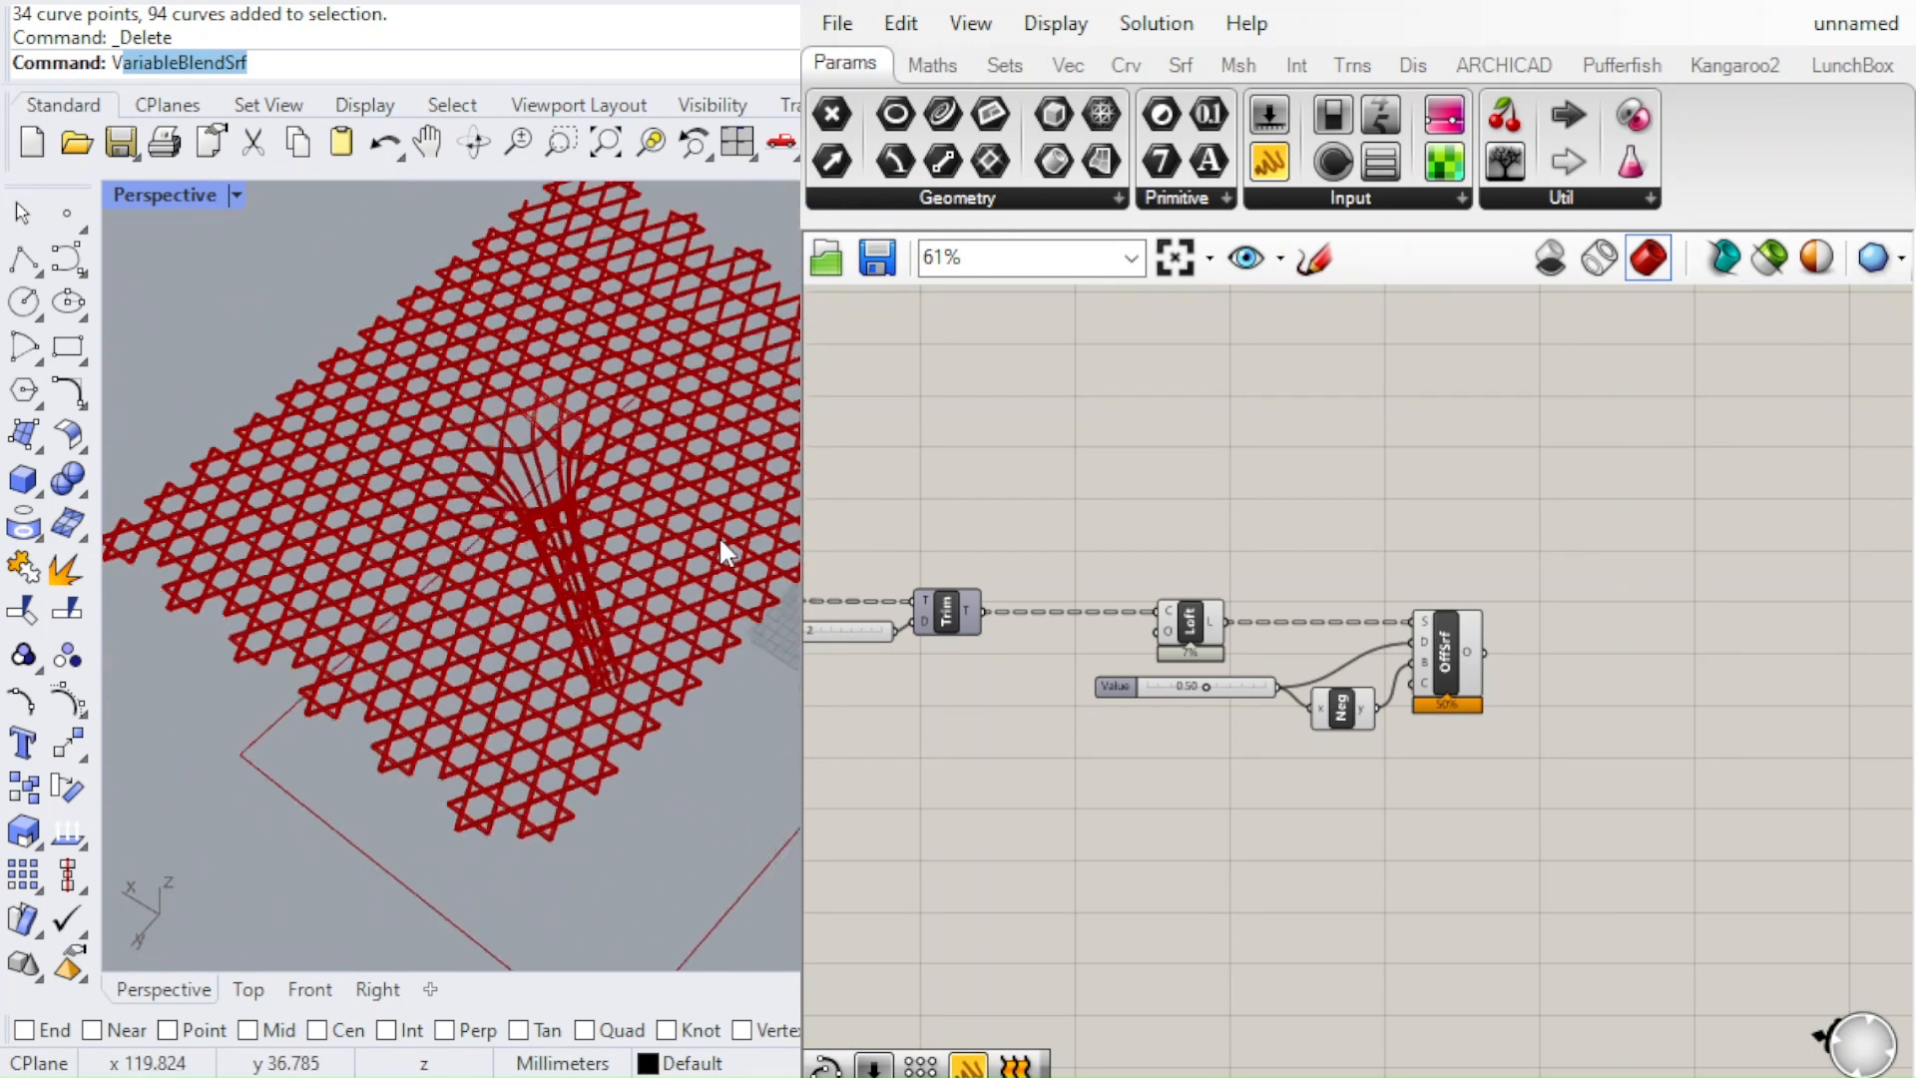
{"action": "scroll", "coordinate": [681, 505], "scroll_direction": "up", "scroll_amount": 2}
{"action": "scroll", "coordinate": [1331, 618], "scroll_direction": "down", "scroll_amount": 3}
{"action": "scroll", "coordinate": [1331, 619], "scroll_direction": "up", "scroll_amount": 3}
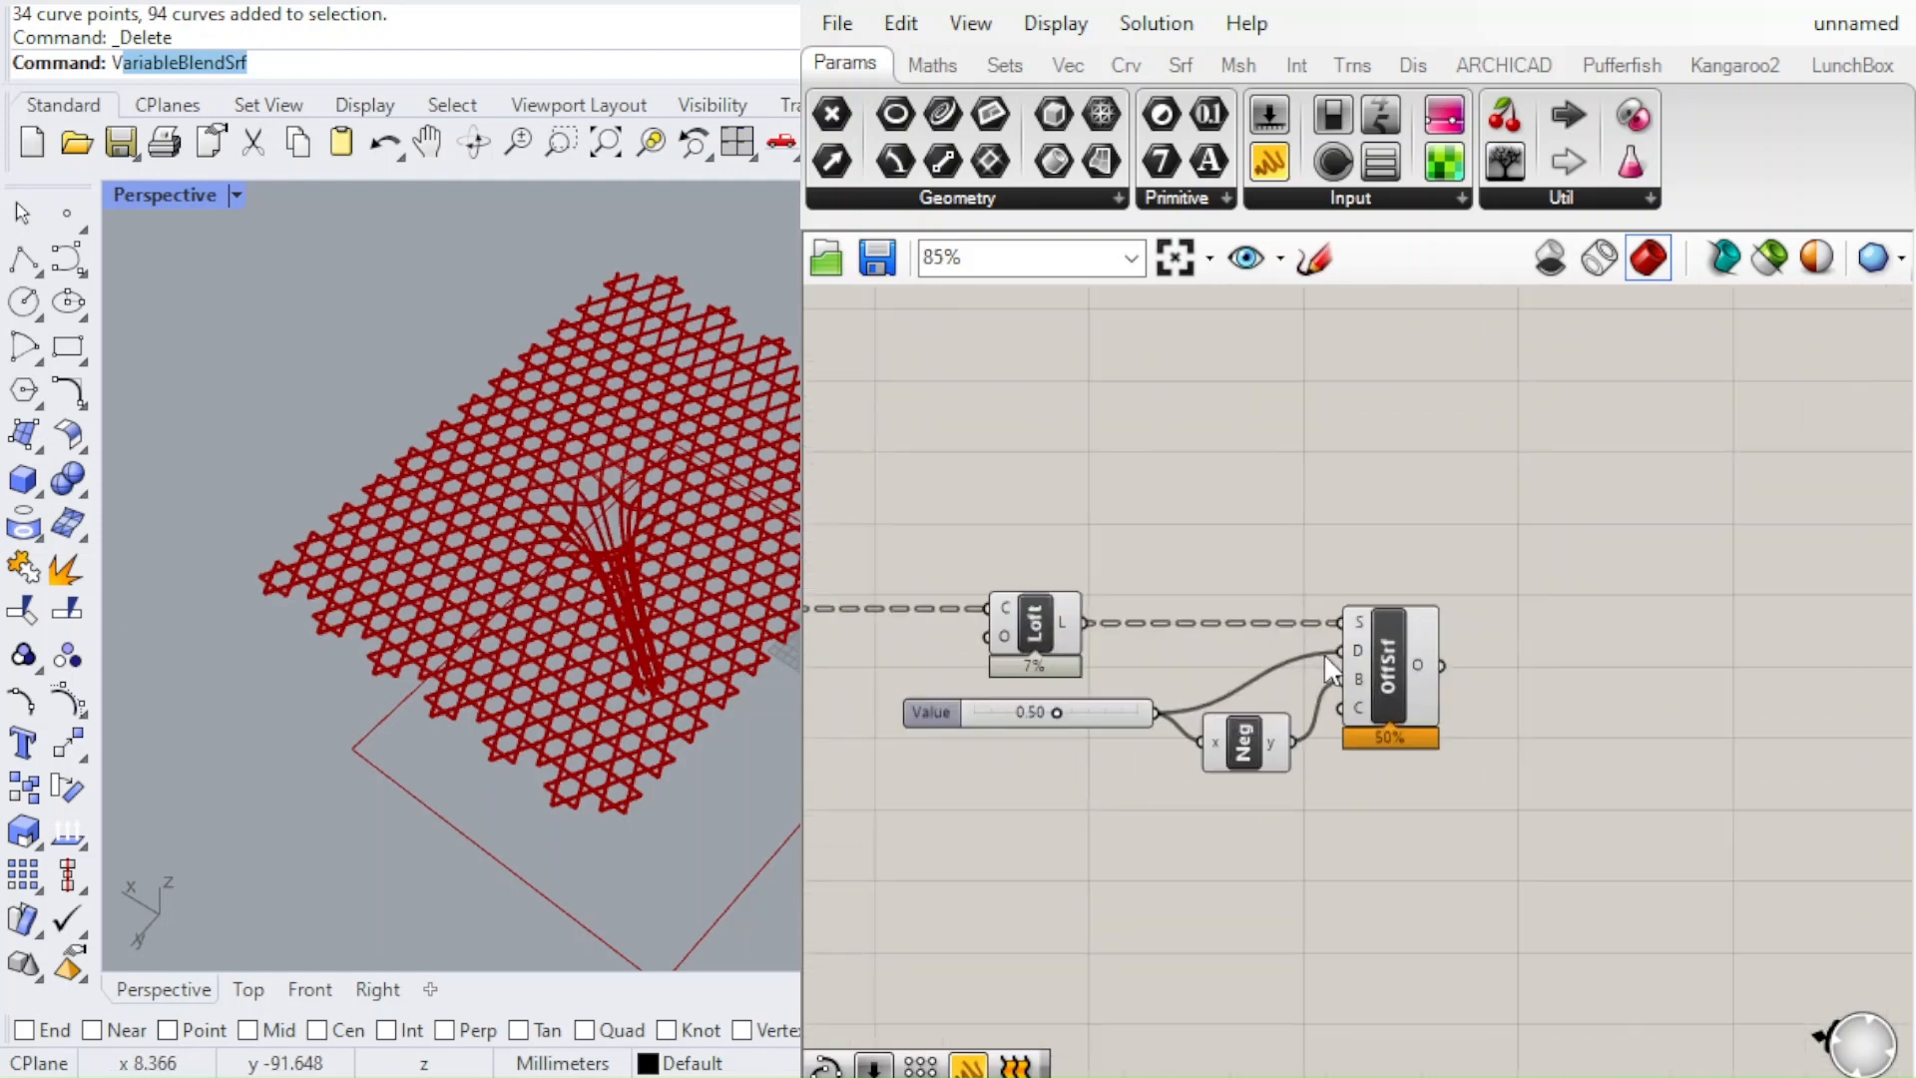
Add a Rectangular Array component on the empty canvas beyond the Offset Surface component
{"action": "scroll", "coordinate": [1105, 609], "scroll_direction": "up", "scroll_amount": 2}
{"action": "scroll", "coordinate": [1216, 613], "scroll_direction": "down", "scroll_amount": 1}
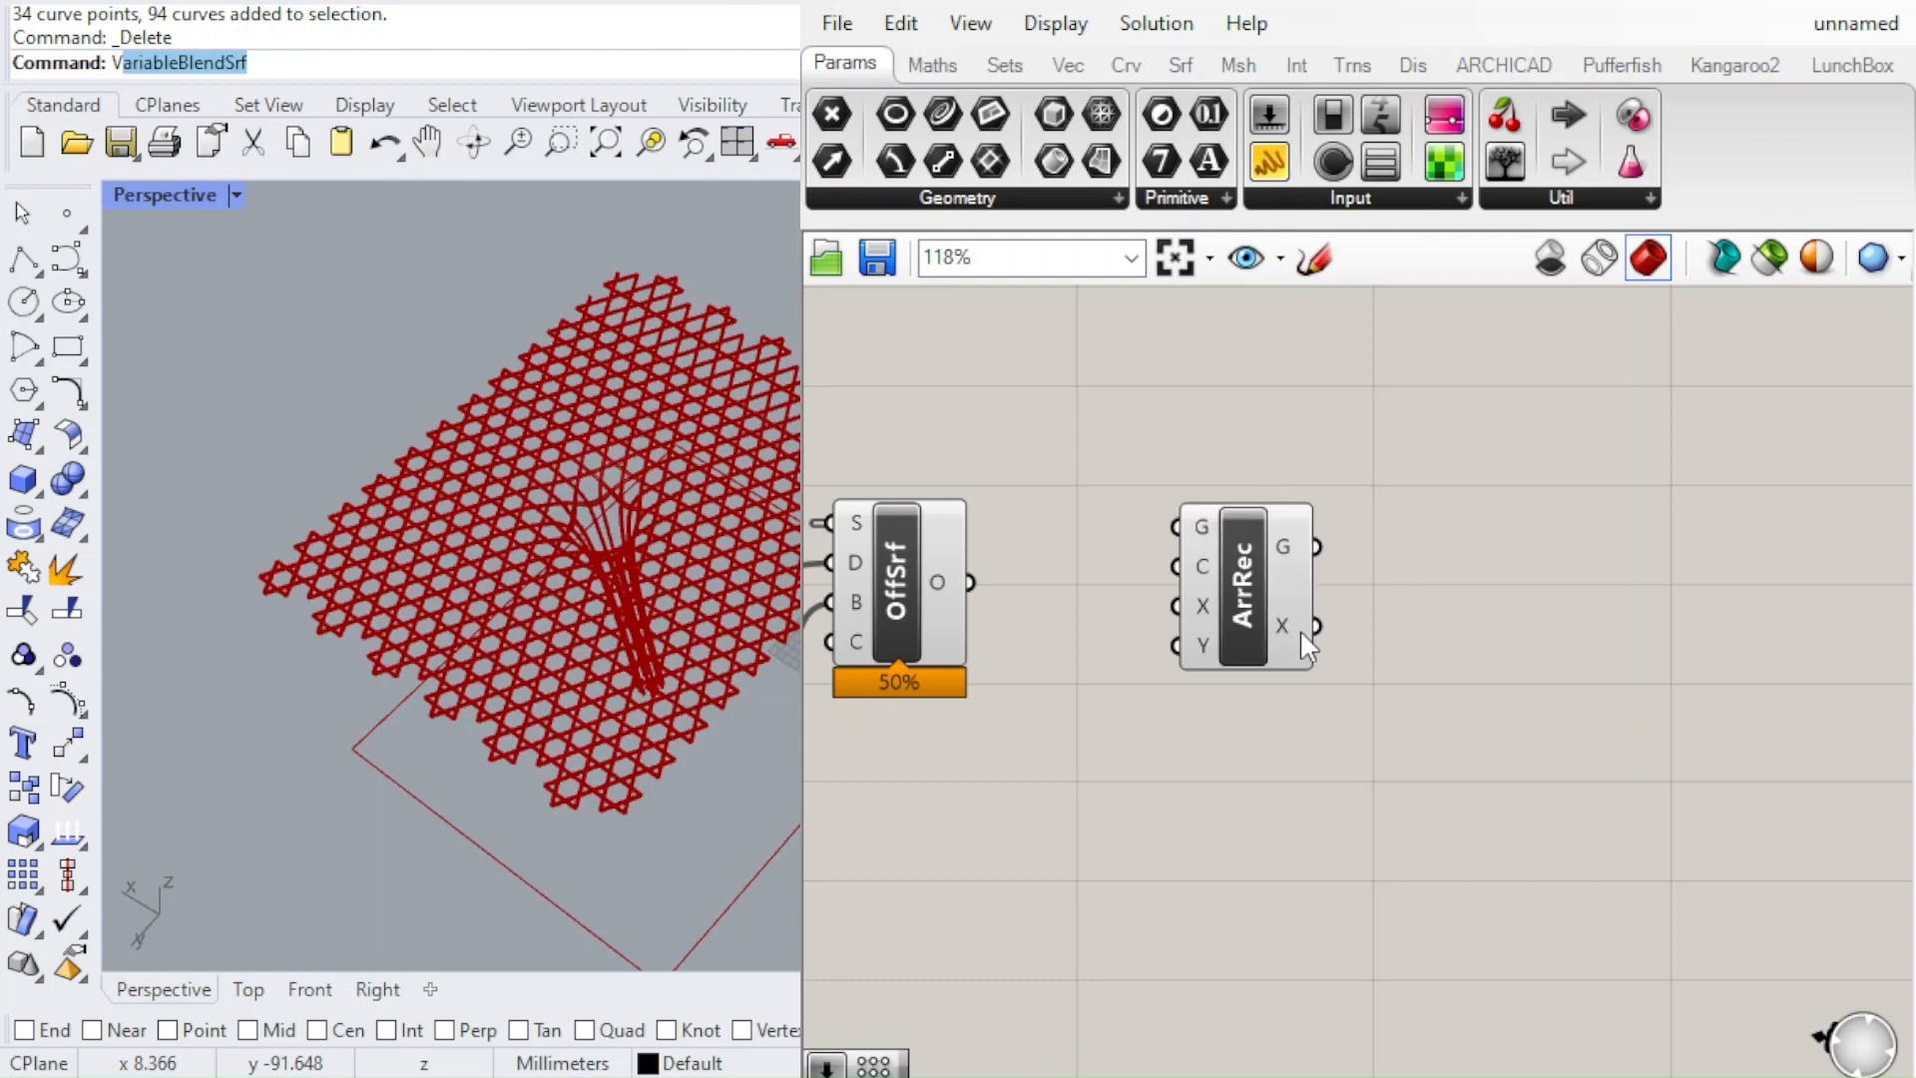
{"action": "scroll", "coordinate": [1299, 629], "scroll_direction": "up", "scroll_amount": 2}
{"action": "left_click_drag", "start_coordinate": [1242, 569], "coordinate": [1529, 644]}
{"action": "scroll", "coordinate": [1453, 620], "scroll_direction": "down", "scroll_amount": 1}
{"action": "scroll", "coordinate": [1549, 718], "scroll_direction": "up", "scroll_amount": 2}
{"action": "scroll", "coordinate": [1422, 581], "scroll_direction": "down", "scroll_amount": 3}
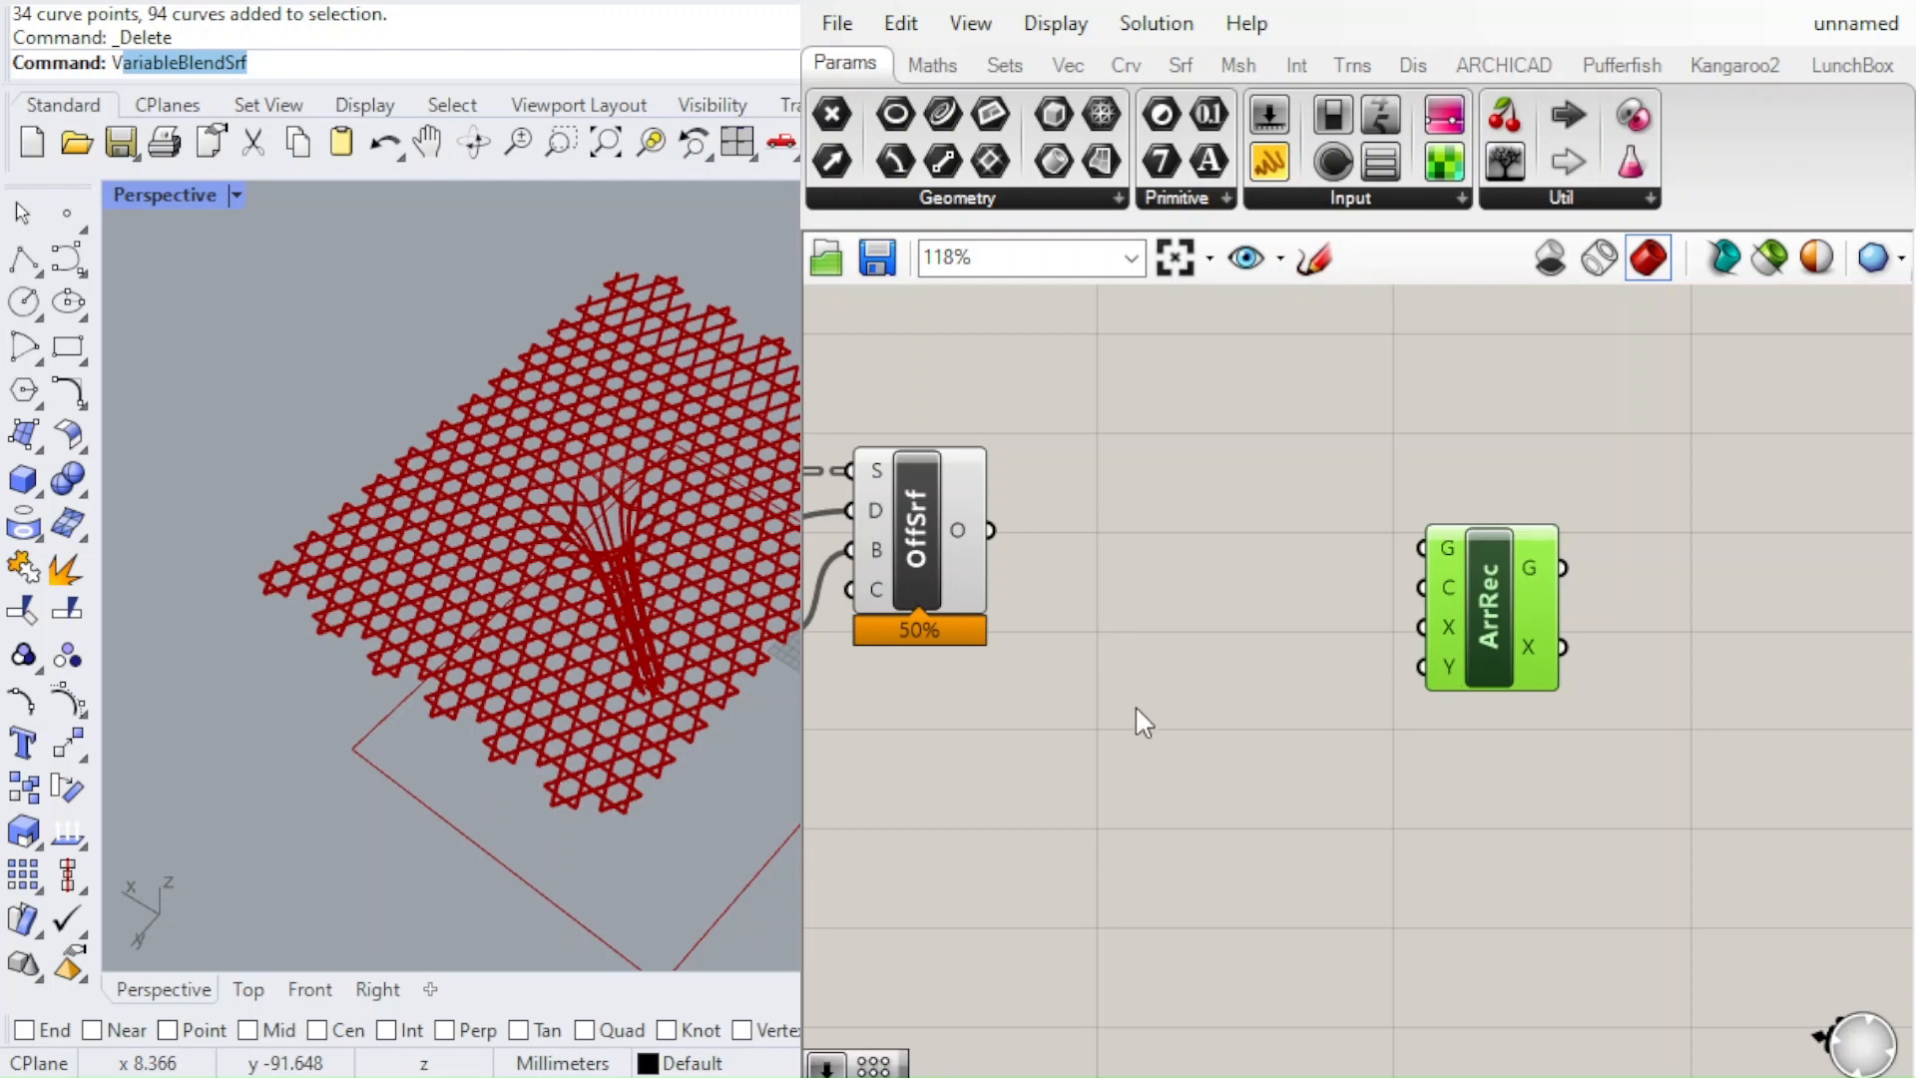
{"action": "left_click", "coordinate": [1174, 703]}
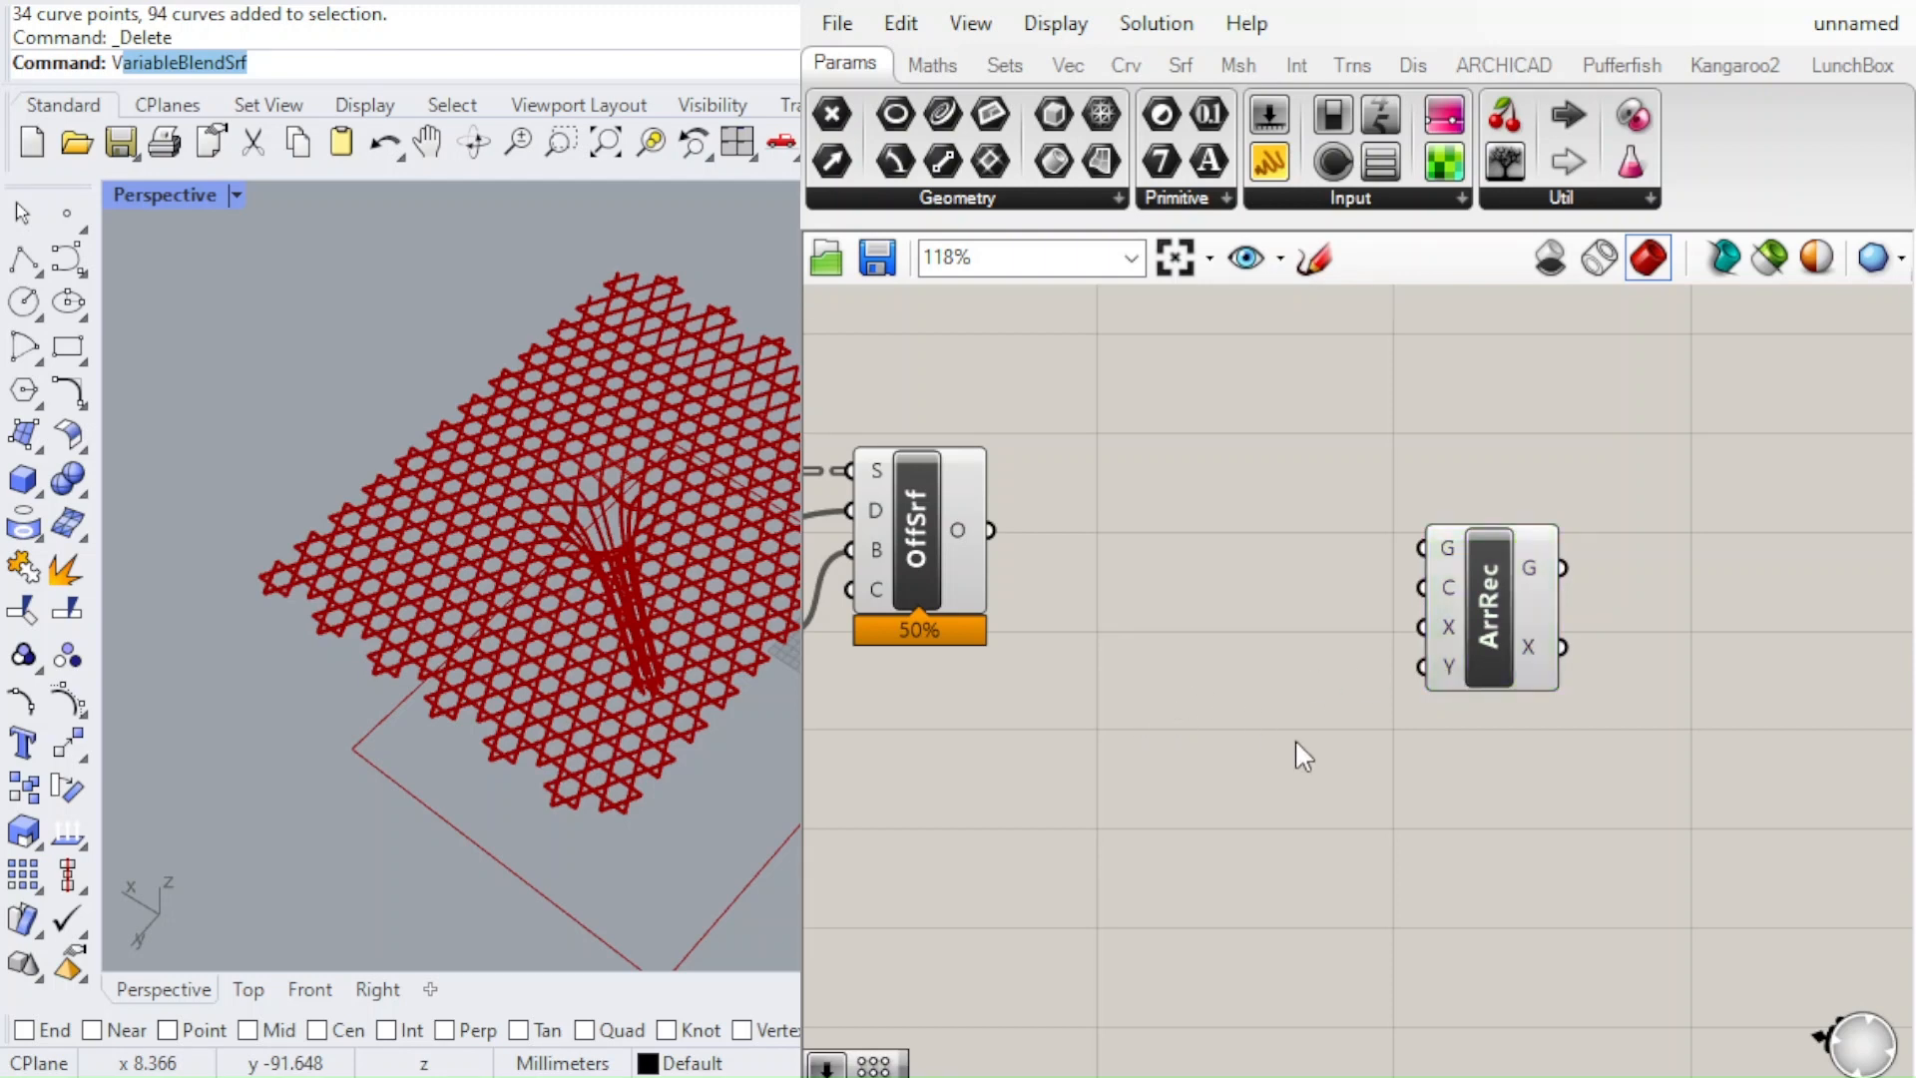
Add a number slider feeding both the X and Y counts of the Rectangular Array, and set it to 1
{"action": "type", "text": "3"}
{"action": "key", "text": "Return"}
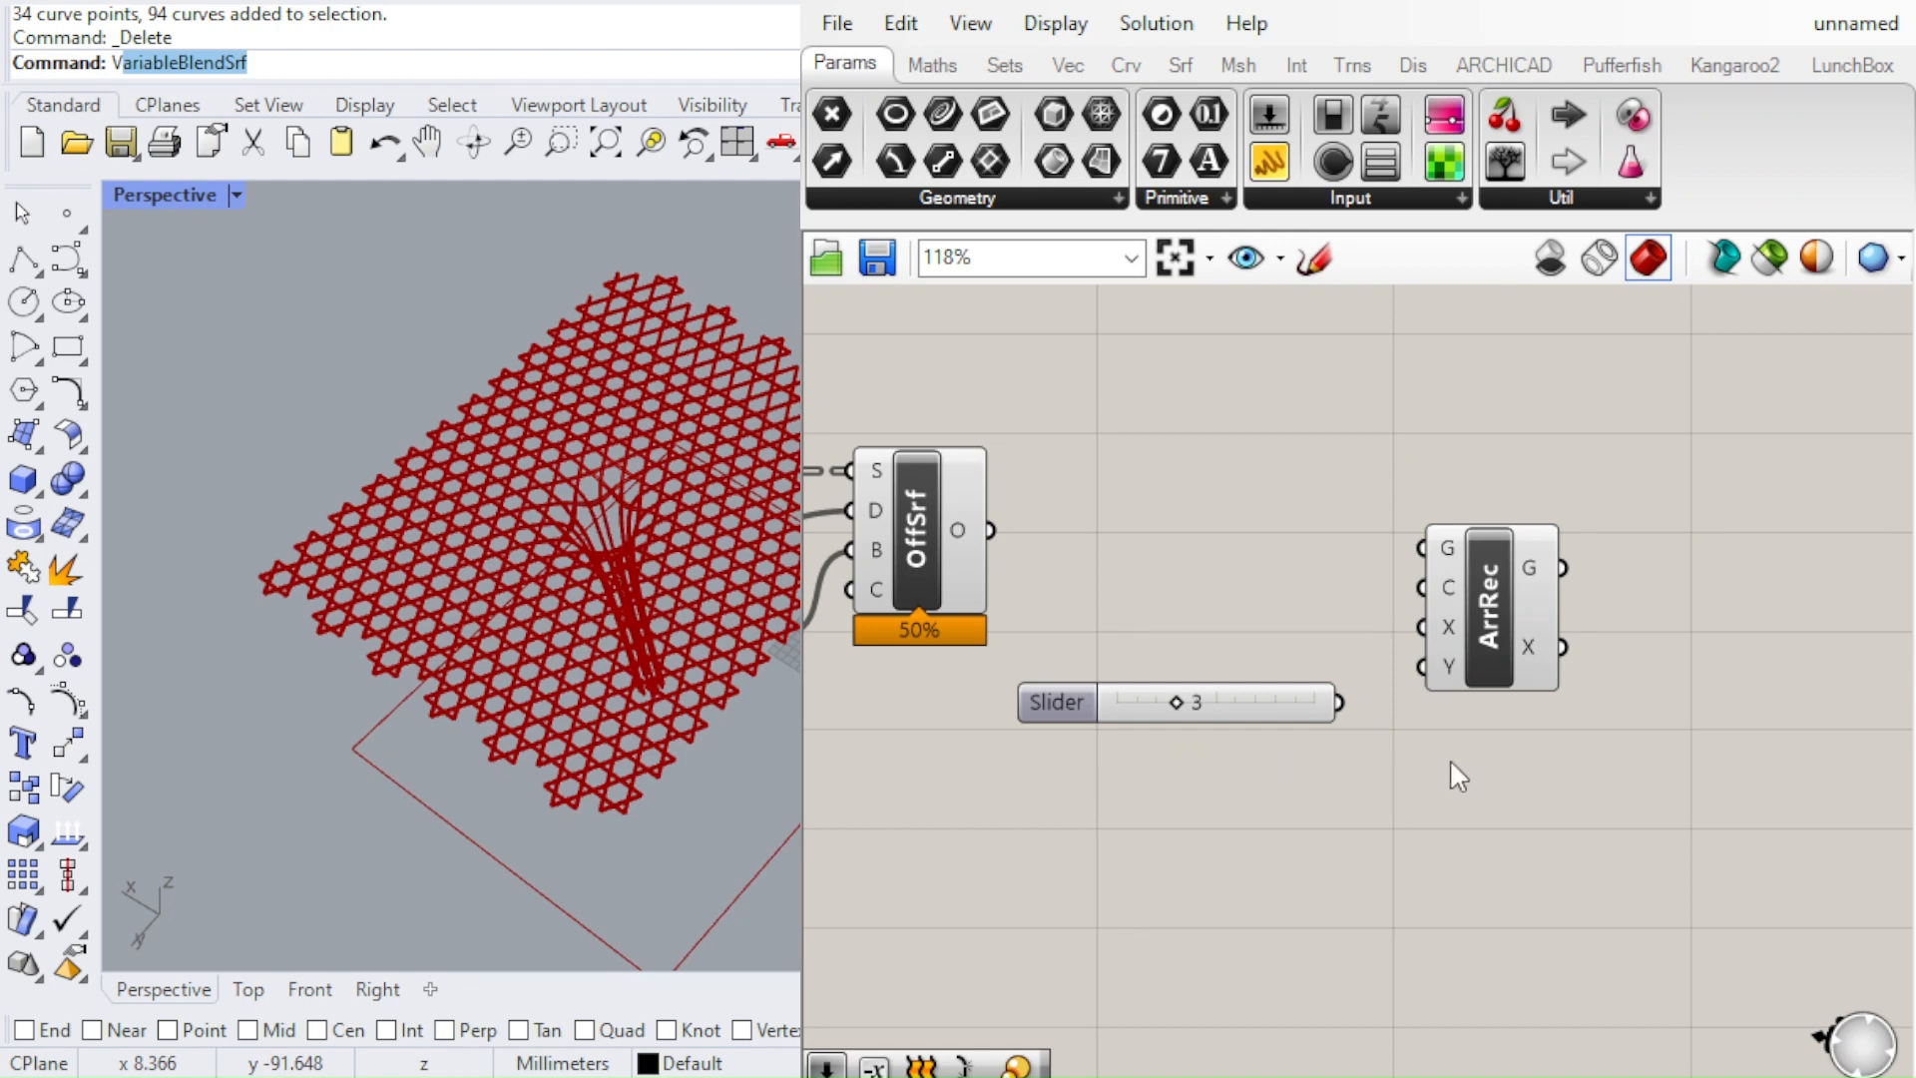
{"action": "left_click_drag", "start_coordinate": [1369, 650], "coordinate": [1423, 667]}
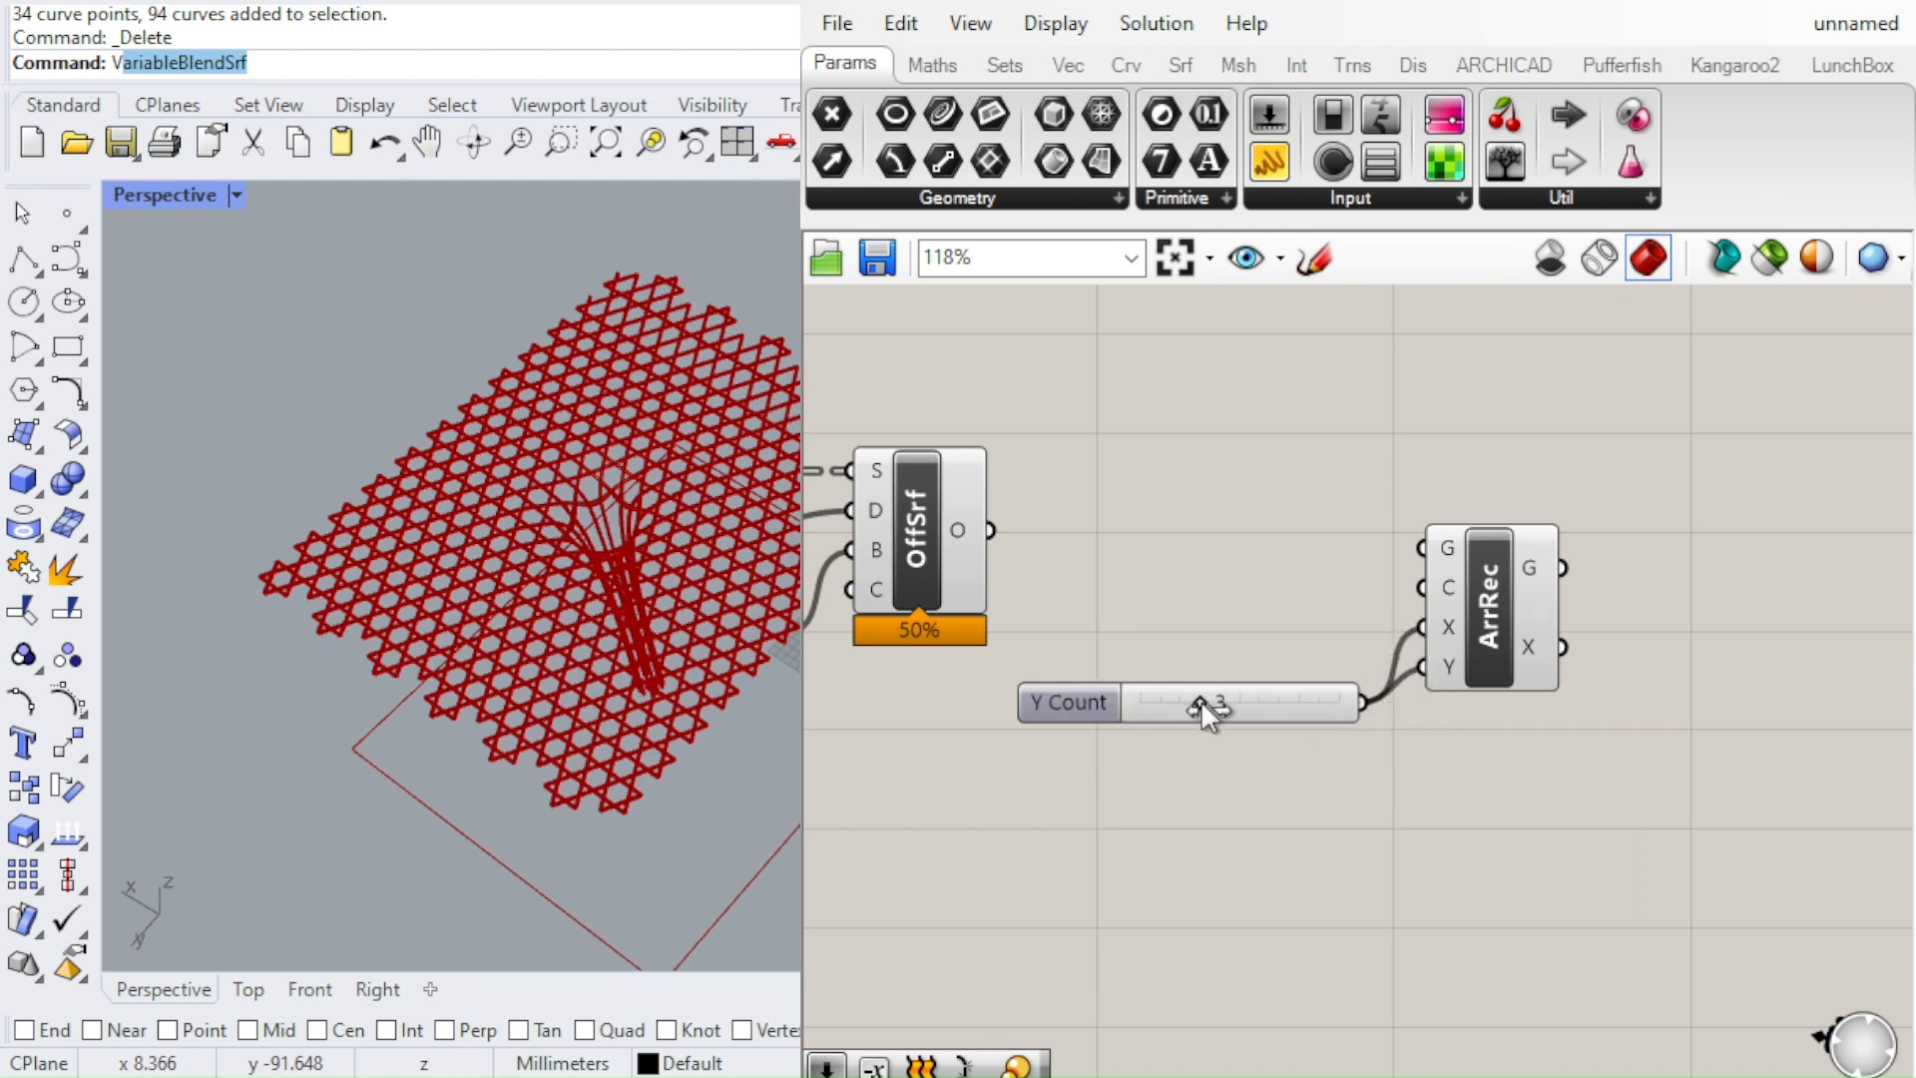
{"action": "scroll", "coordinate": [1196, 699], "scroll_direction": "up", "scroll_amount": 2}
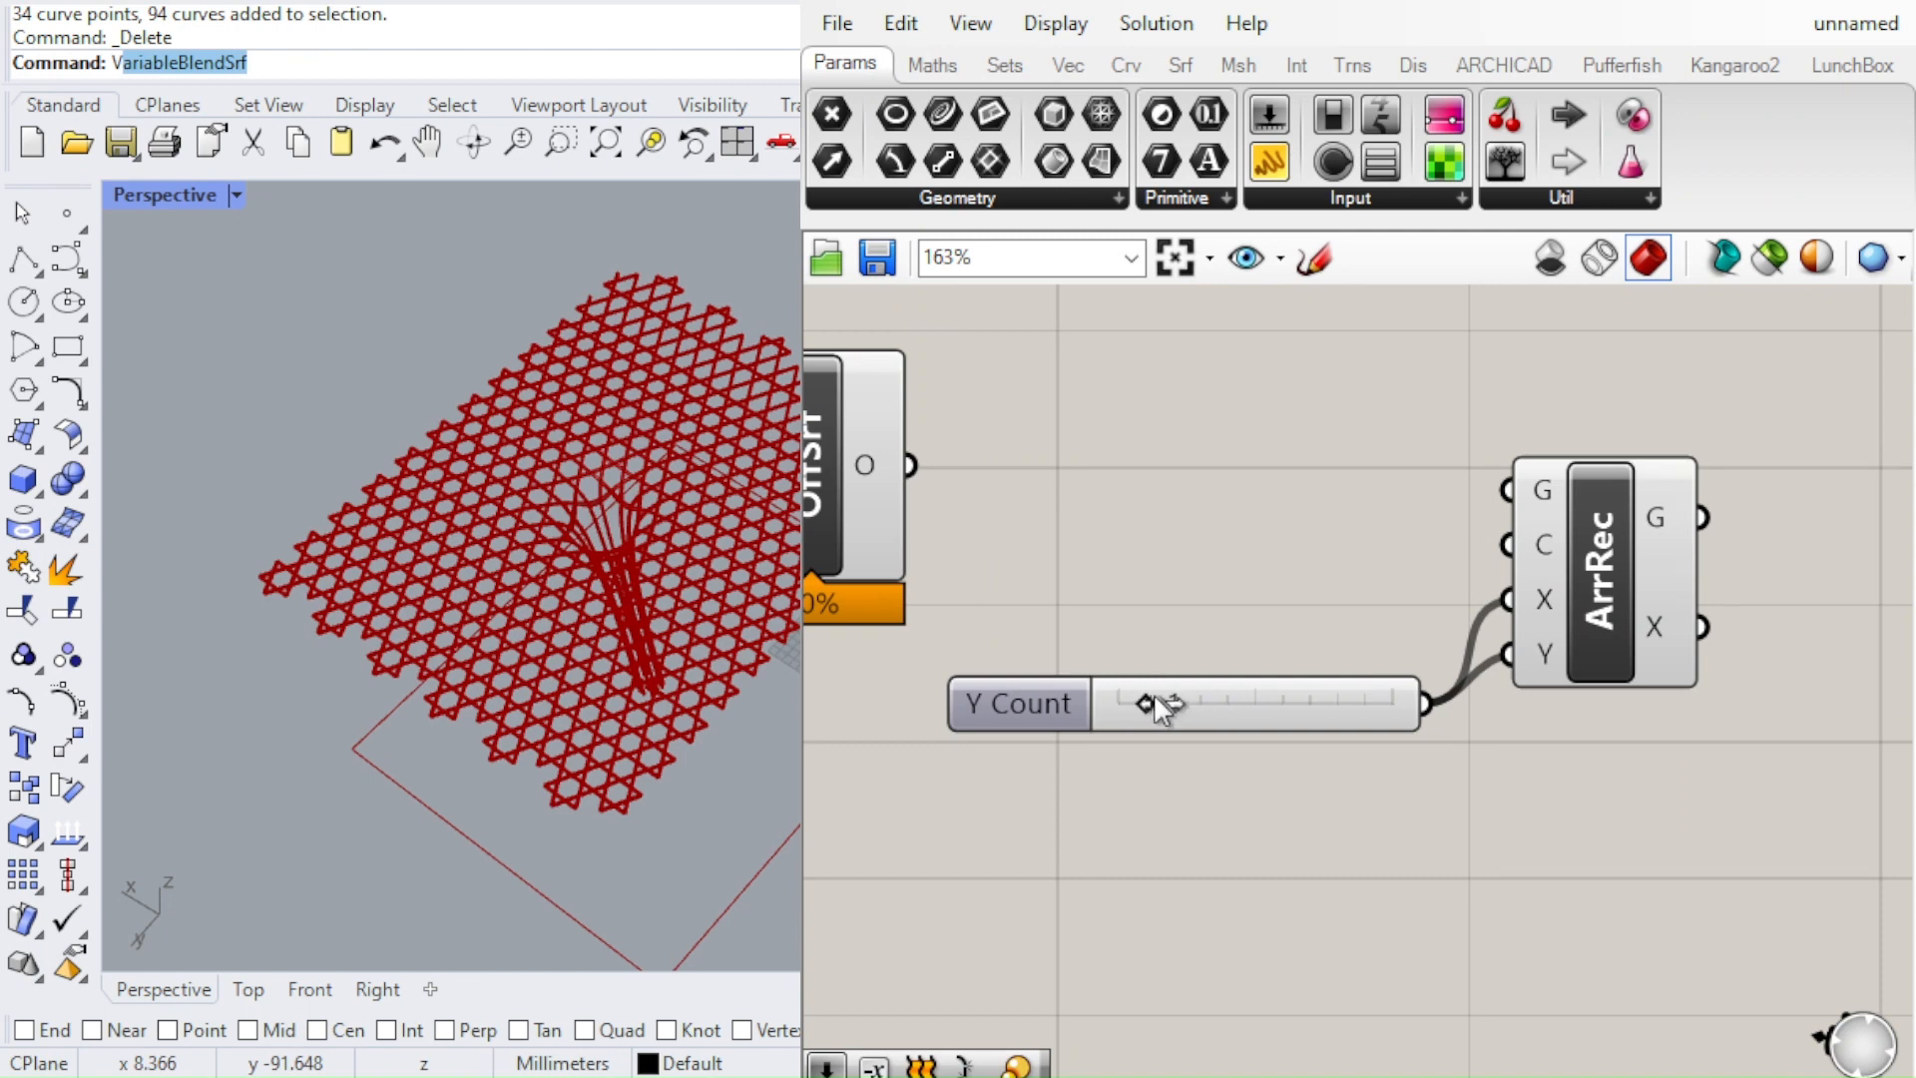
{"action": "scroll", "coordinate": [1199, 764], "scroll_direction": "down", "scroll_amount": 2}
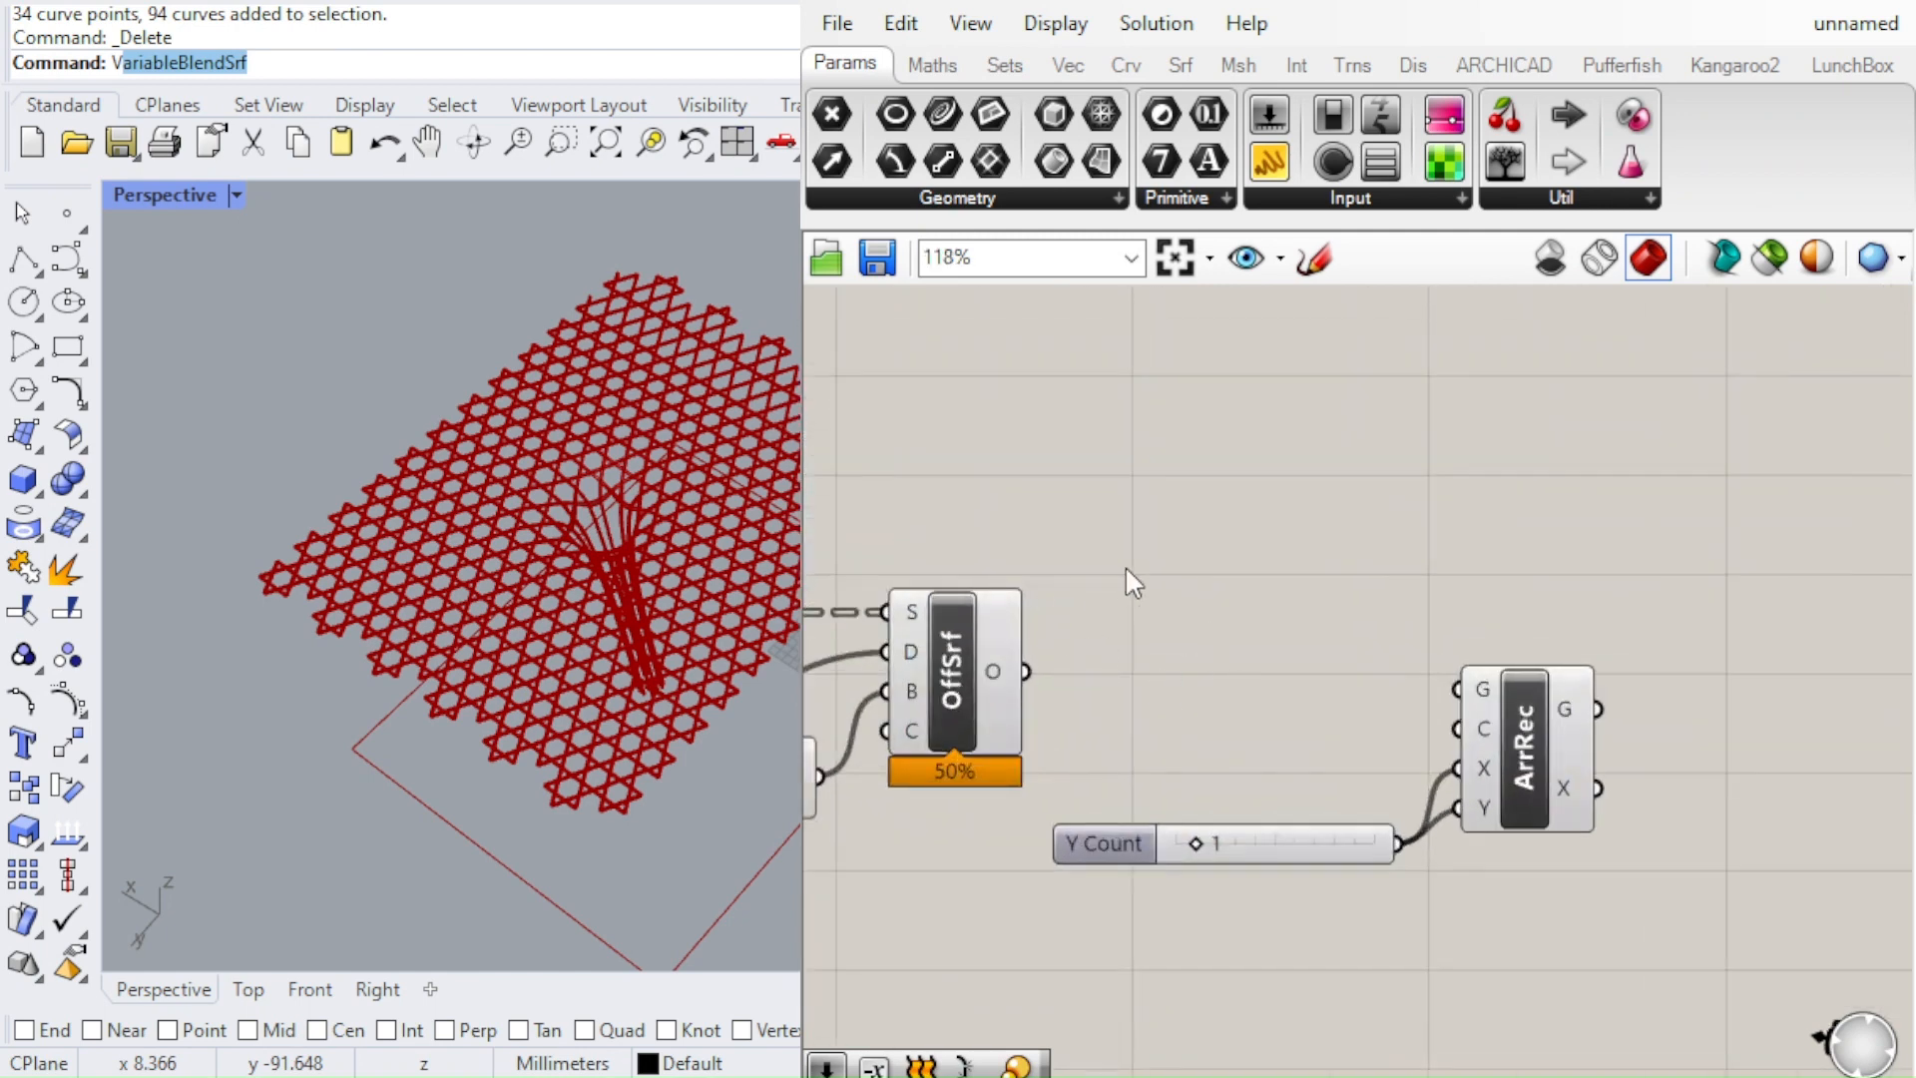
Connect the Offset Surface output to the geometry input of the Rectangular Array
{"action": "scroll", "coordinate": [681, 481], "scroll_direction": "up", "scroll_amount": 5}
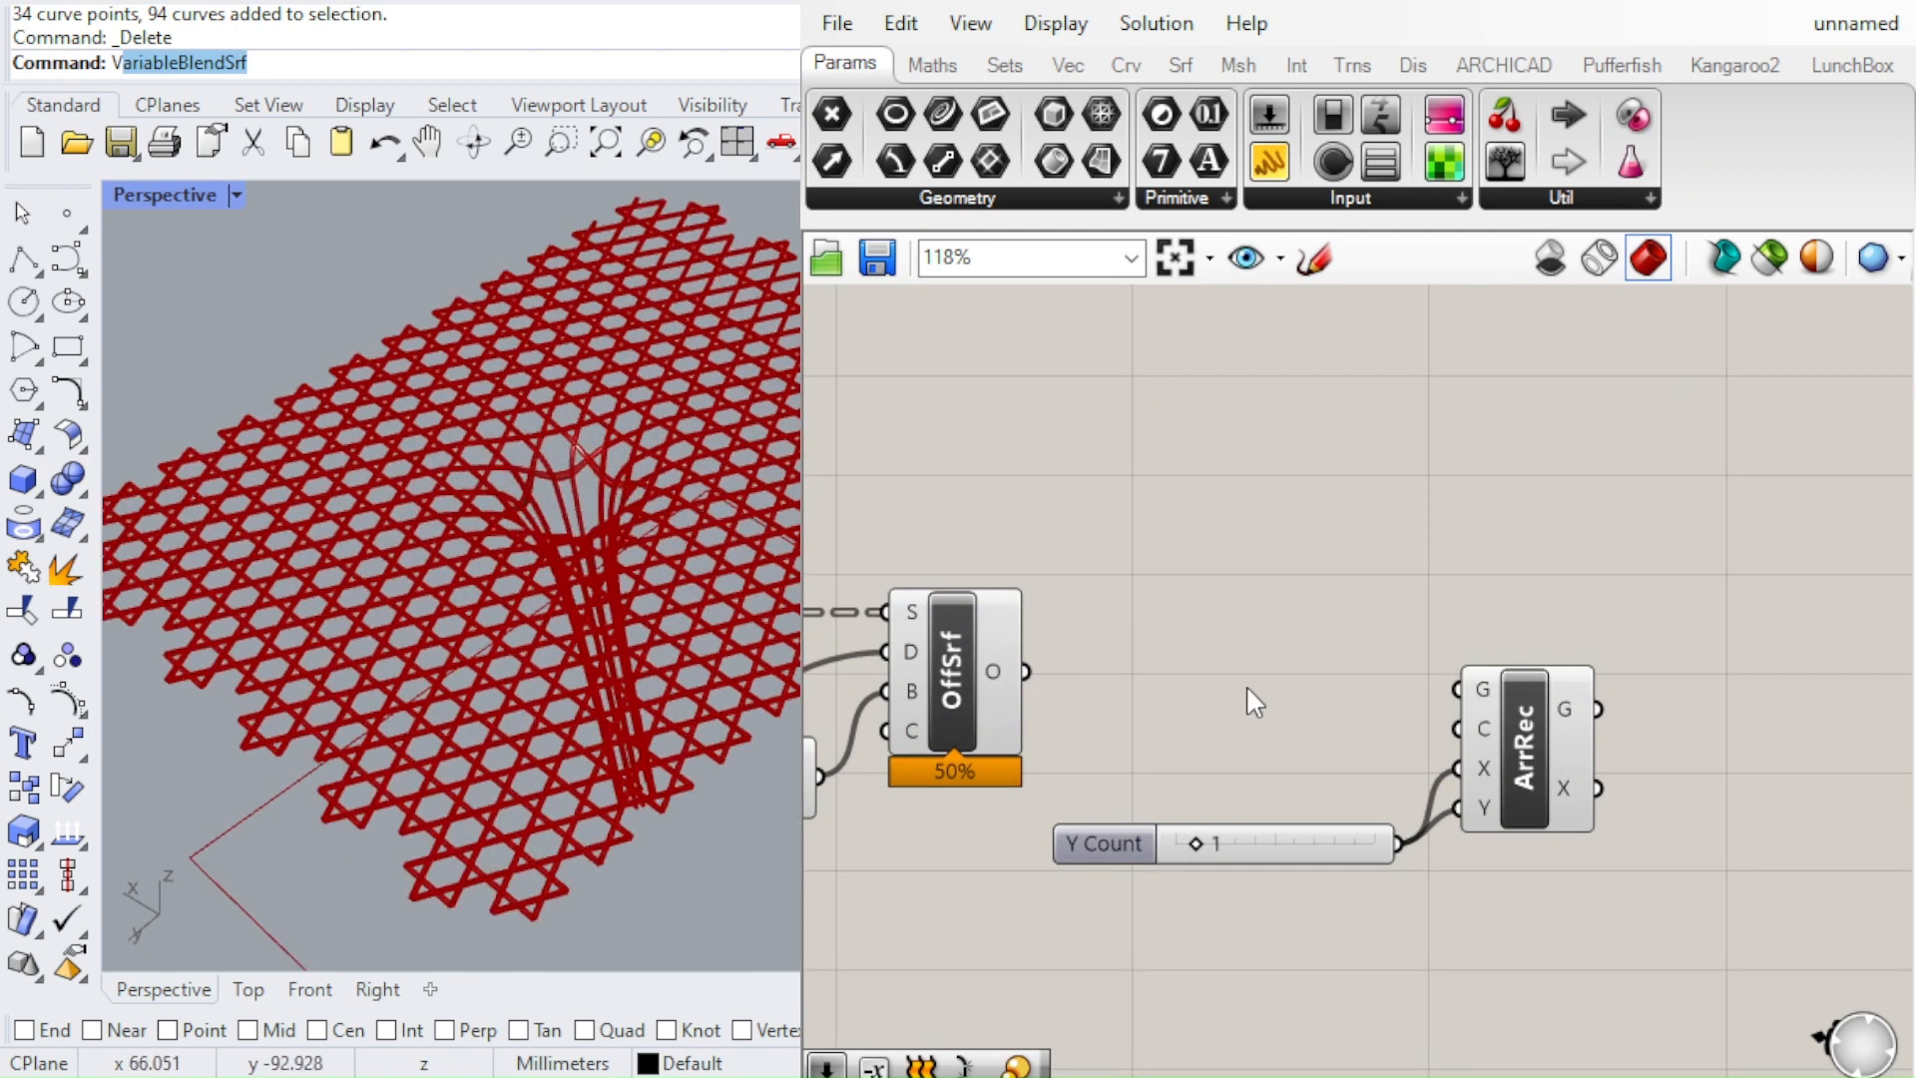
{"action": "left_click_drag", "start_coordinate": [1022, 670], "coordinate": [1457, 689]}
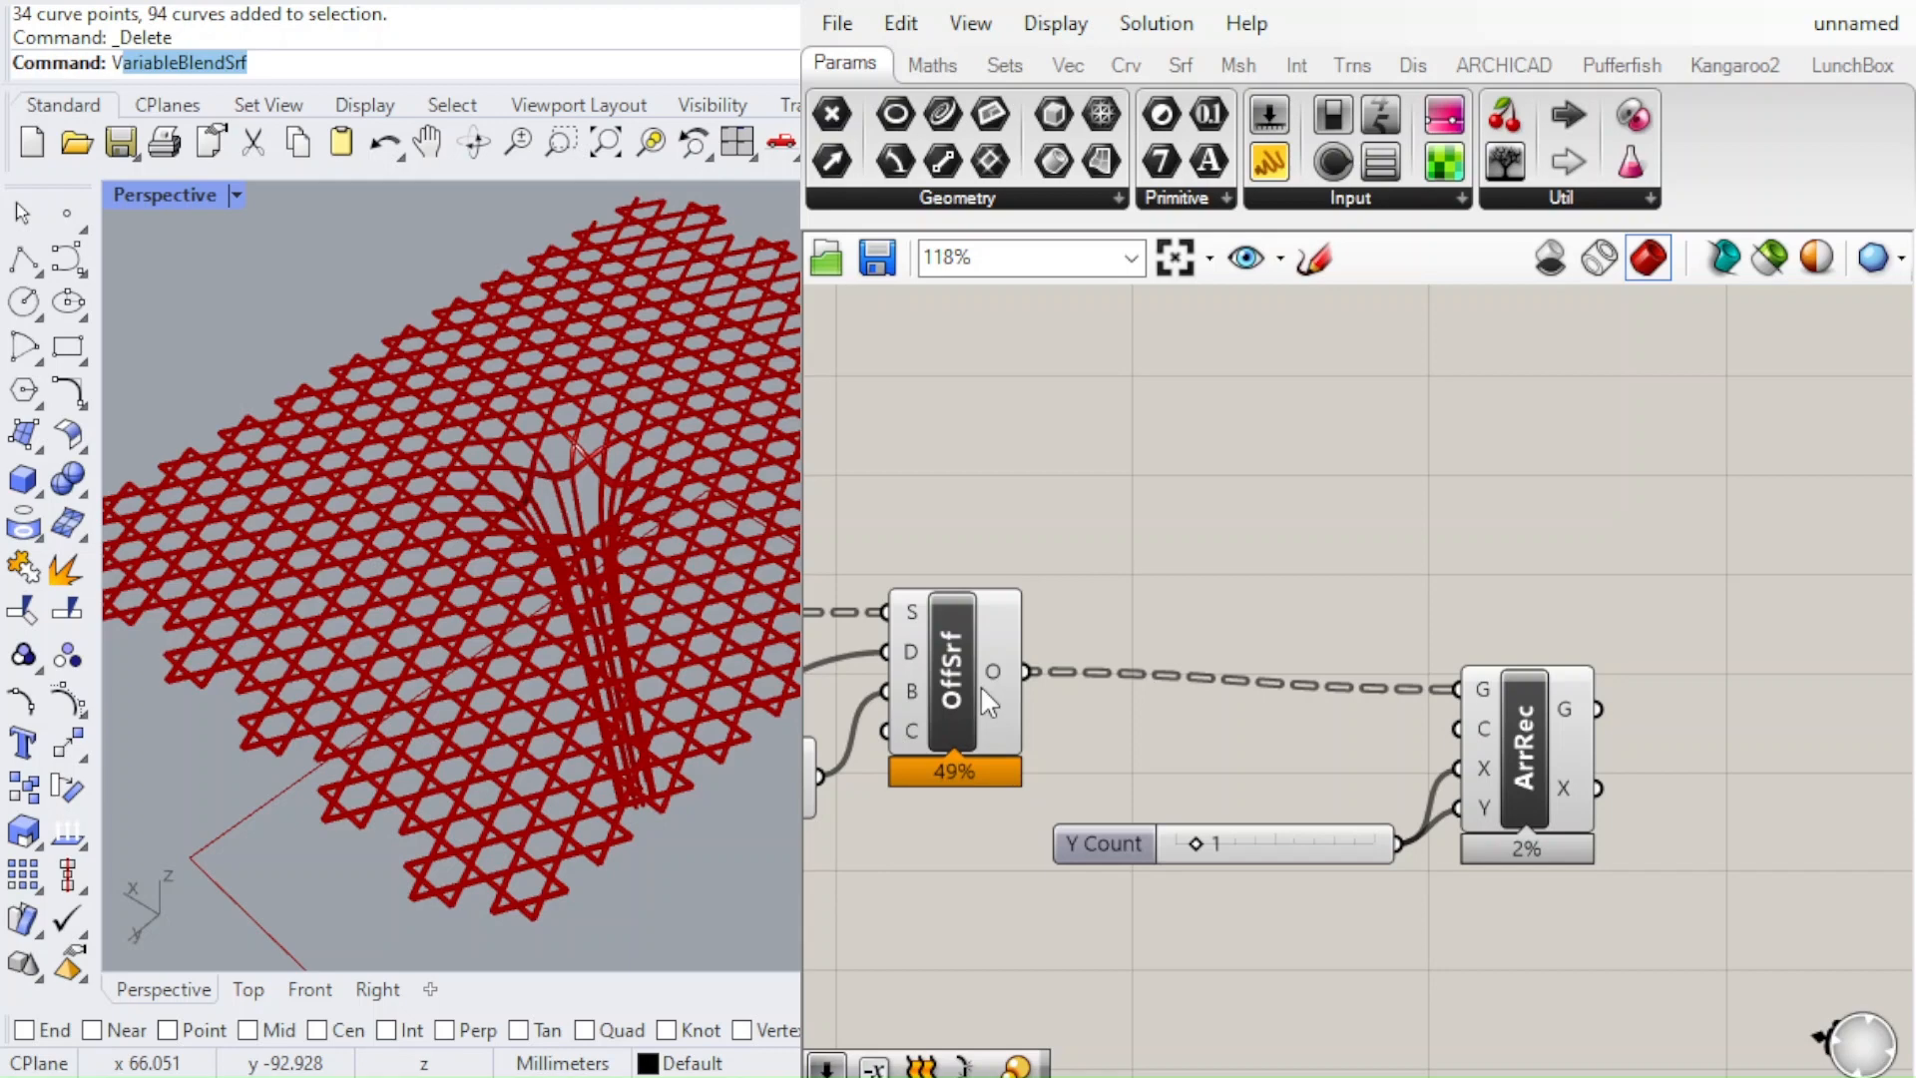
{"action": "left_click", "coordinate": [1567, 794]}
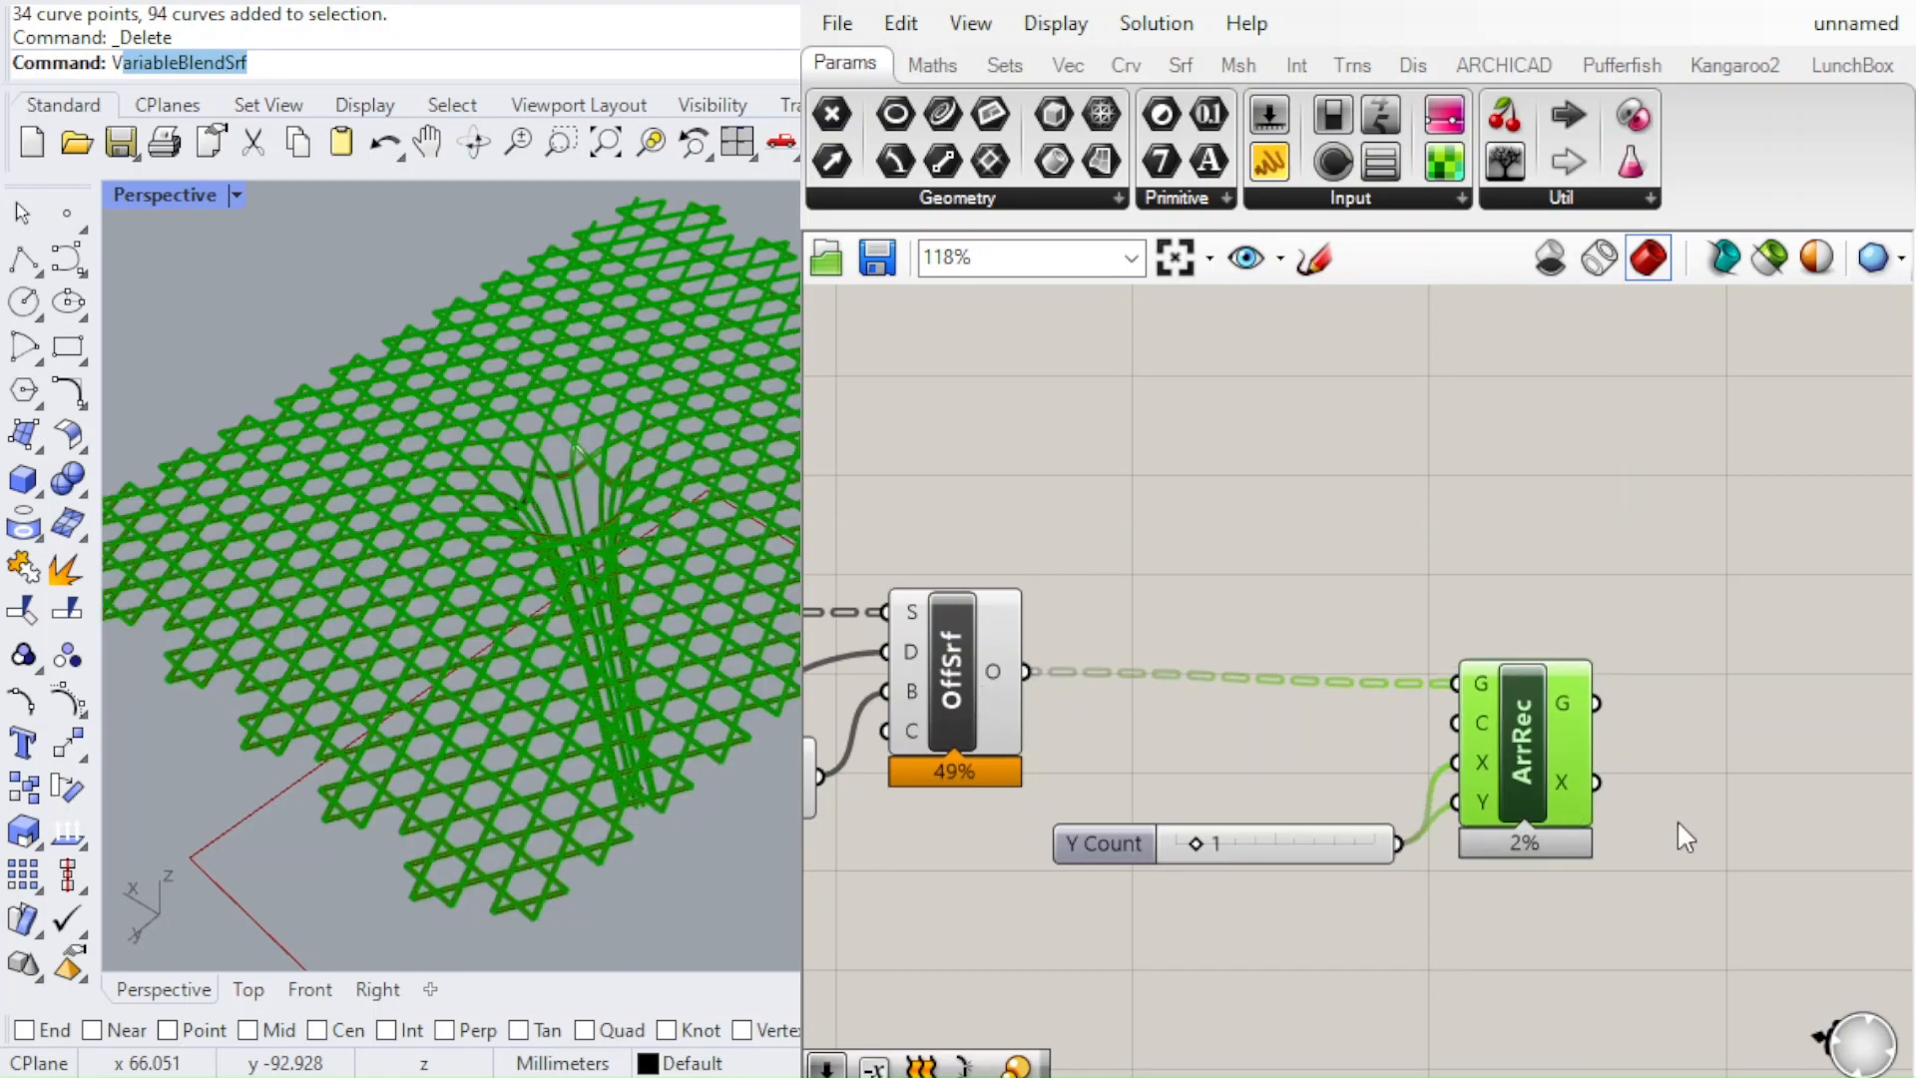
{"action": "left_click", "coordinate": [1608, 902]}
{"action": "scroll", "coordinate": [1372, 709], "scroll_direction": "down", "scroll_amount": 3}
{"action": "scroll", "coordinate": [1307, 675], "scroll_direction": "up", "scroll_amount": 4}
{"action": "scroll", "coordinate": [1261, 513], "scroll_direction": "down", "scroll_amount": 2}
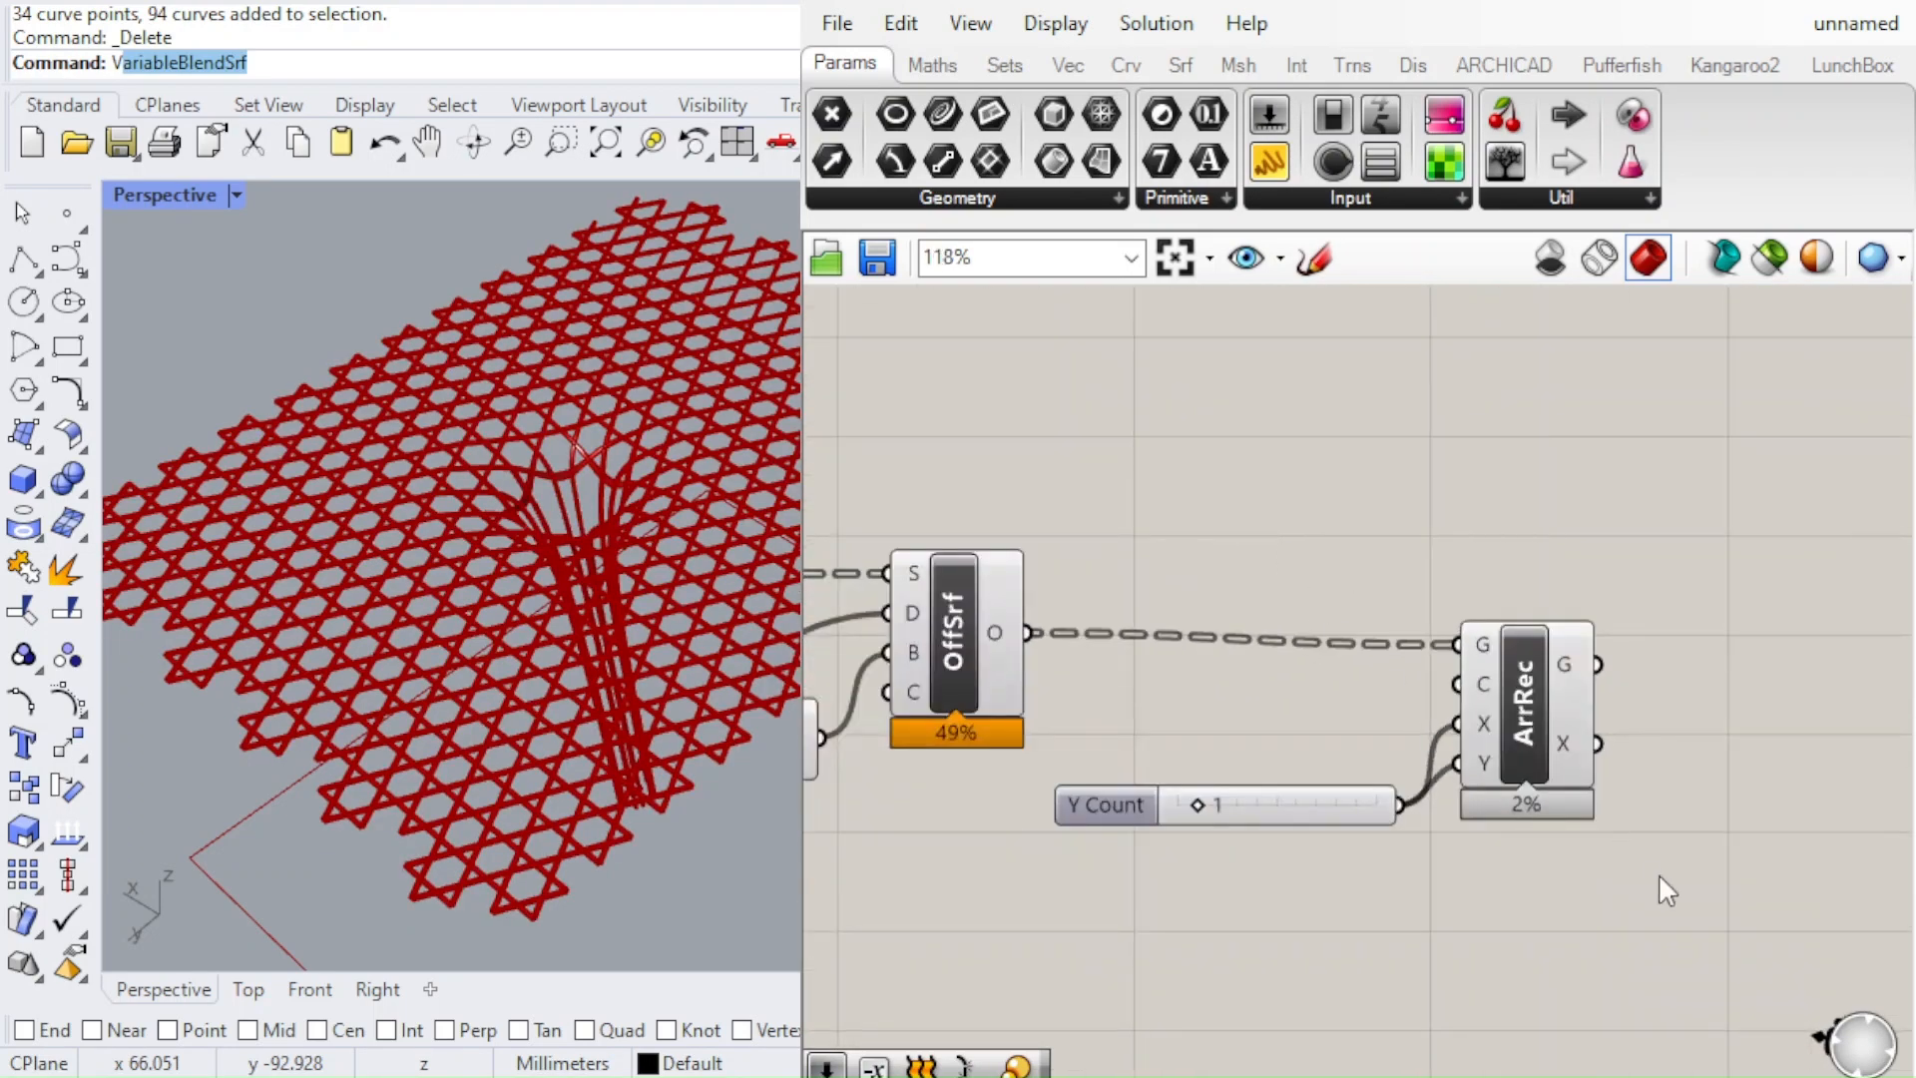
Shift the Rectangular Array and its count slider slightly farther from the Offset Surface component
{"action": "left_click_drag", "start_coordinate": [1660, 888], "coordinate": [1224, 551]}
{"action": "mouse_move", "coordinate": [1497, 689]}
{"action": "left_mouse_down"}
{"action": "mouse_move", "coordinate": [1500, 638]}
{"action": "mouse_move", "coordinate": [1531, 677]}
{"action": "left_mouse_up"}
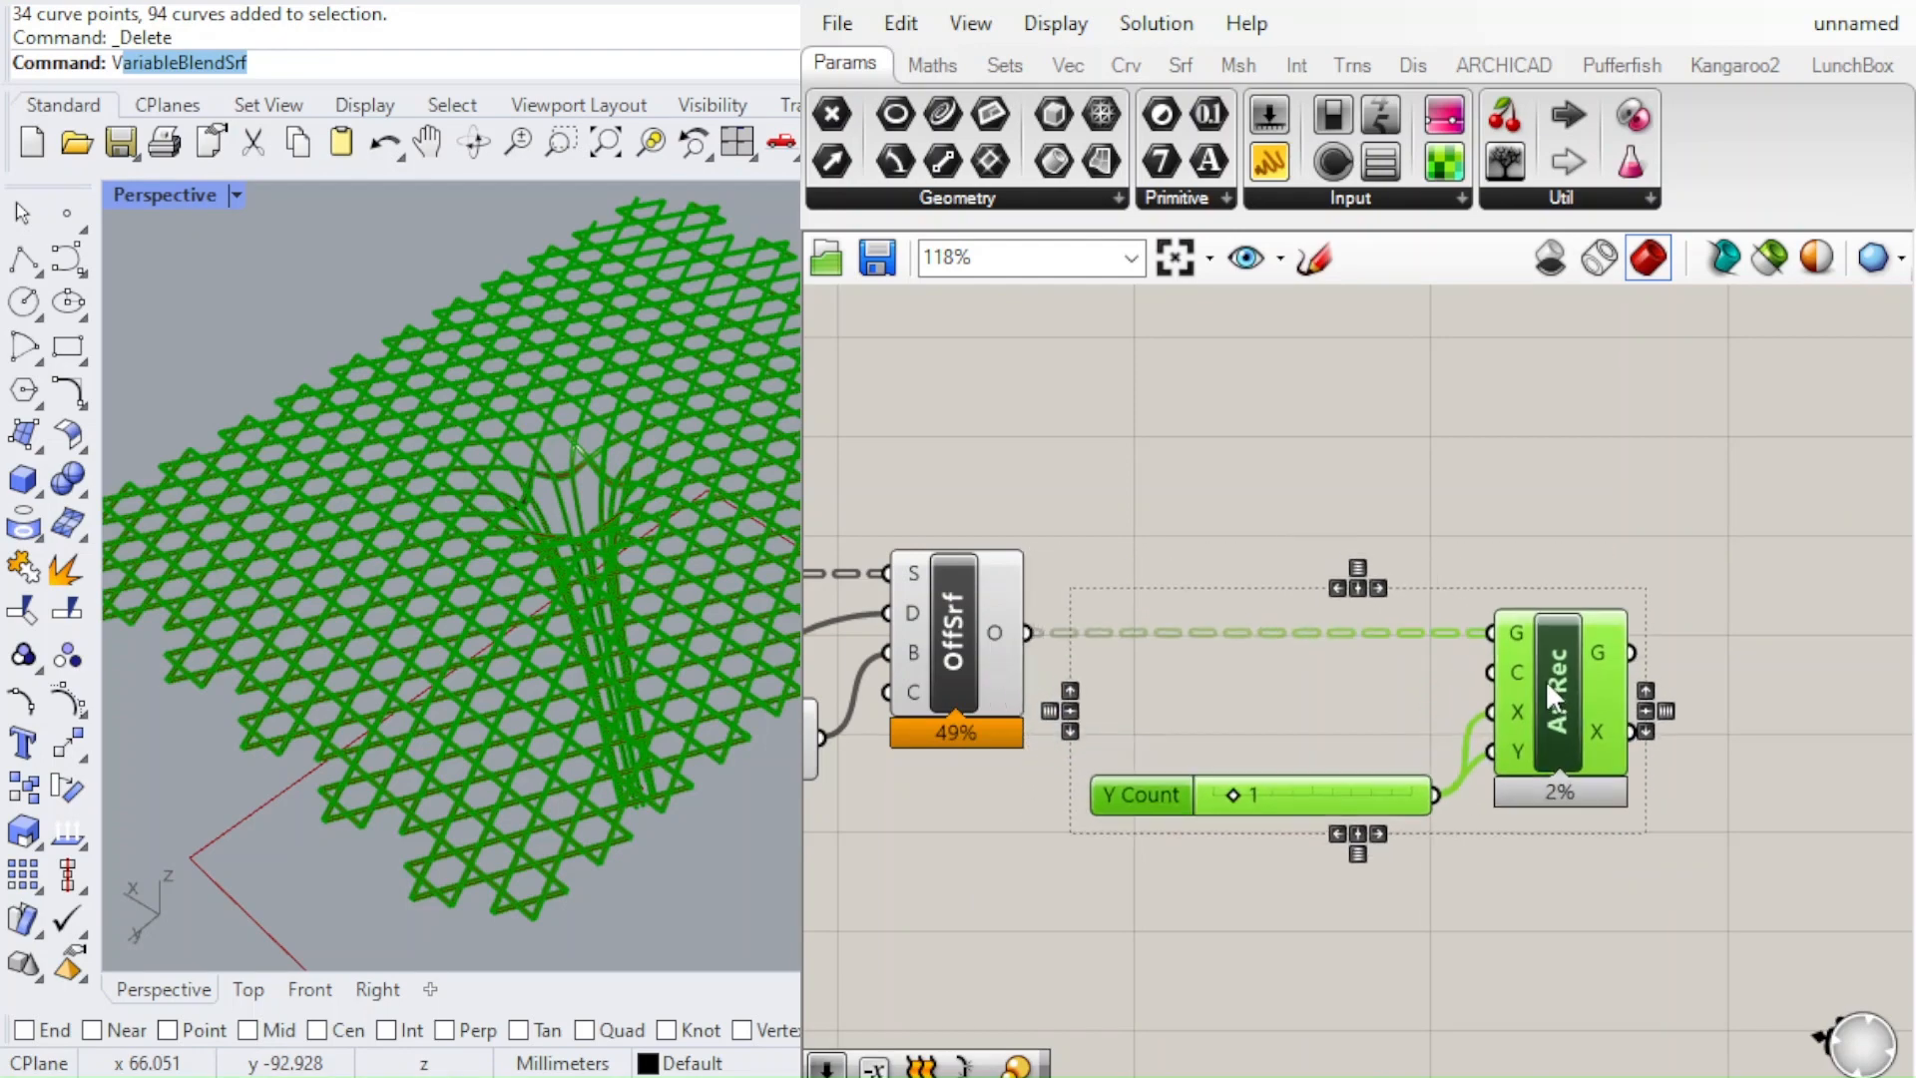
{"action": "left_click", "coordinate": [1602, 499]}
{"action": "scroll", "coordinate": [1389, 564], "scroll_direction": "down", "scroll_amount": 3}
{"action": "scroll", "coordinate": [1557, 638], "scroll_direction": "up", "scroll_amount": 4}
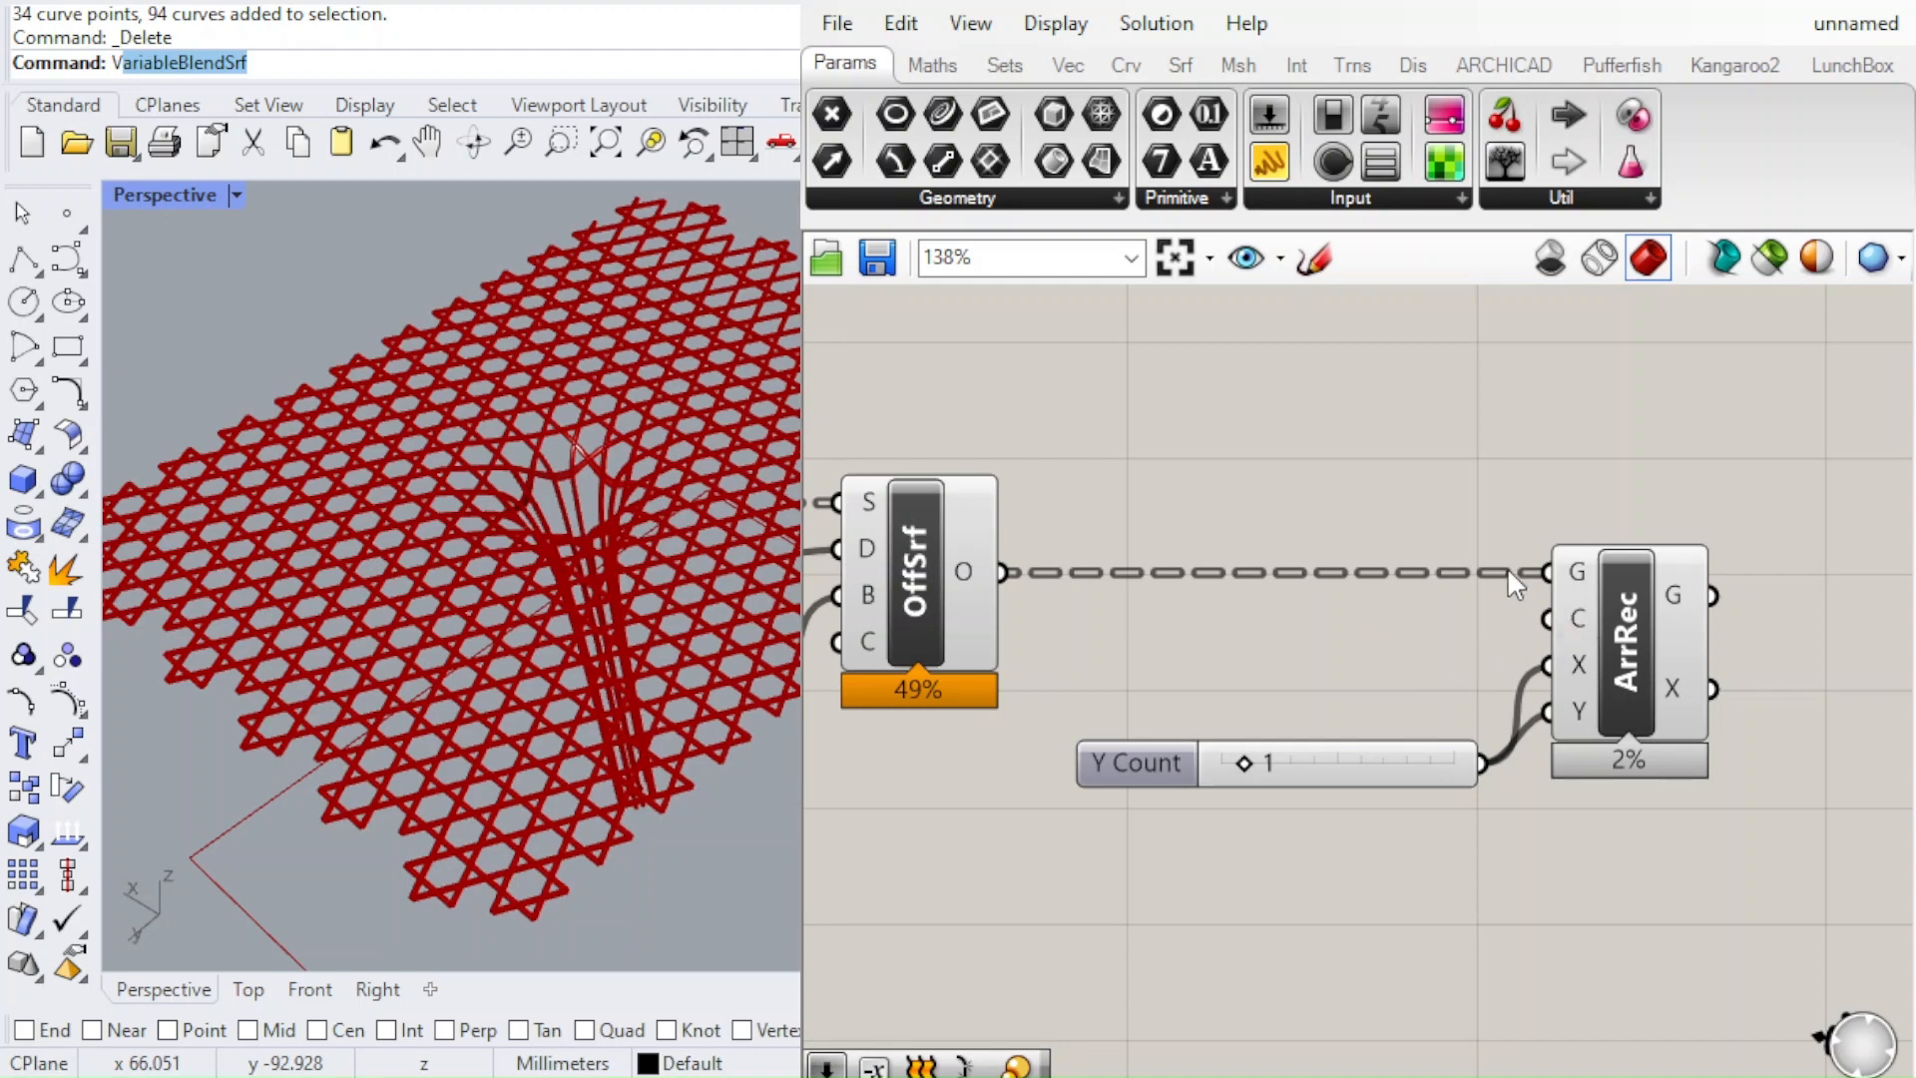
{"action": "scroll", "coordinate": [1582, 626], "scroll_direction": "down", "scroll_amount": 3}
{"action": "scroll", "coordinate": [1597, 614], "scroll_direction": "up", "scroll_amount": 2}
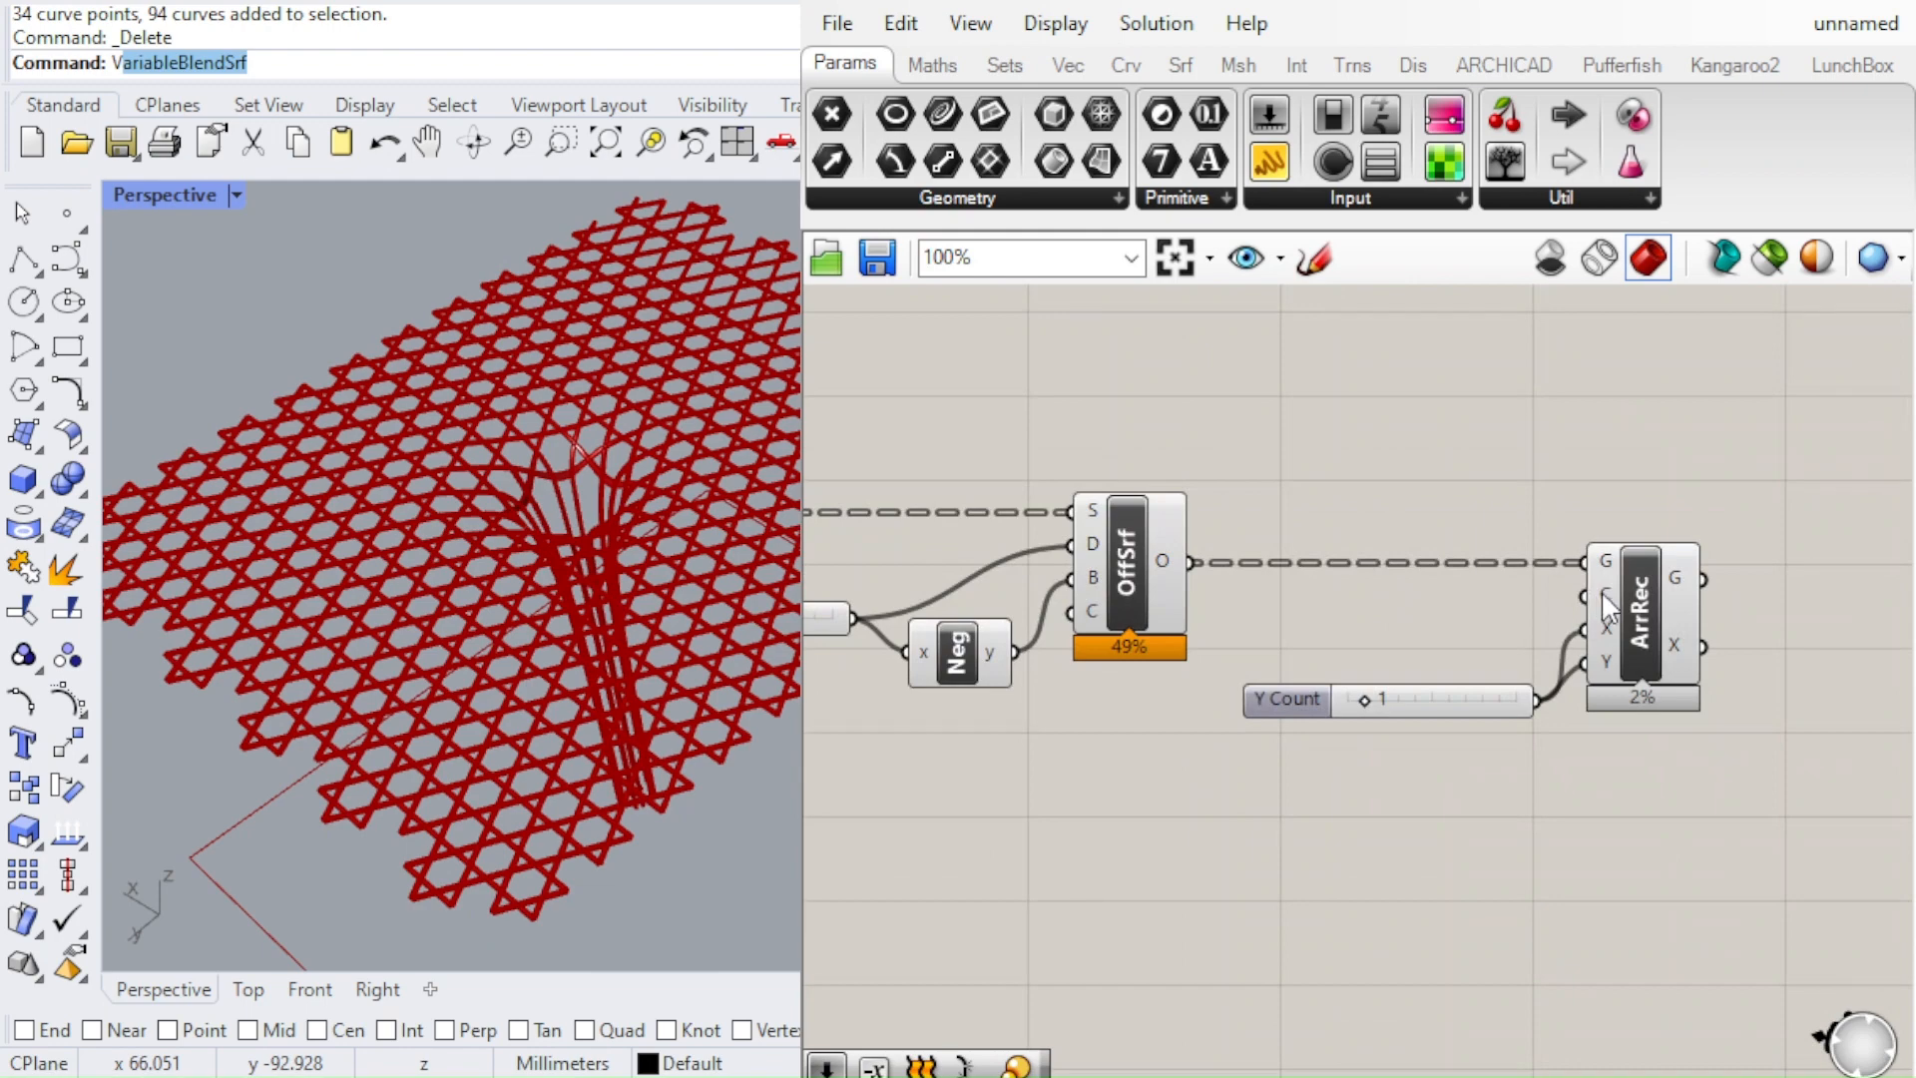
At the start of the definition, move the Size and Extent X sliders farther away from the HexGrid component
{"action": "scroll", "coordinate": [1553, 567], "scroll_direction": "down", "scroll_amount": 4}
{"action": "scroll", "coordinate": [1638, 541], "scroll_direction": "down", "scroll_amount": 4}
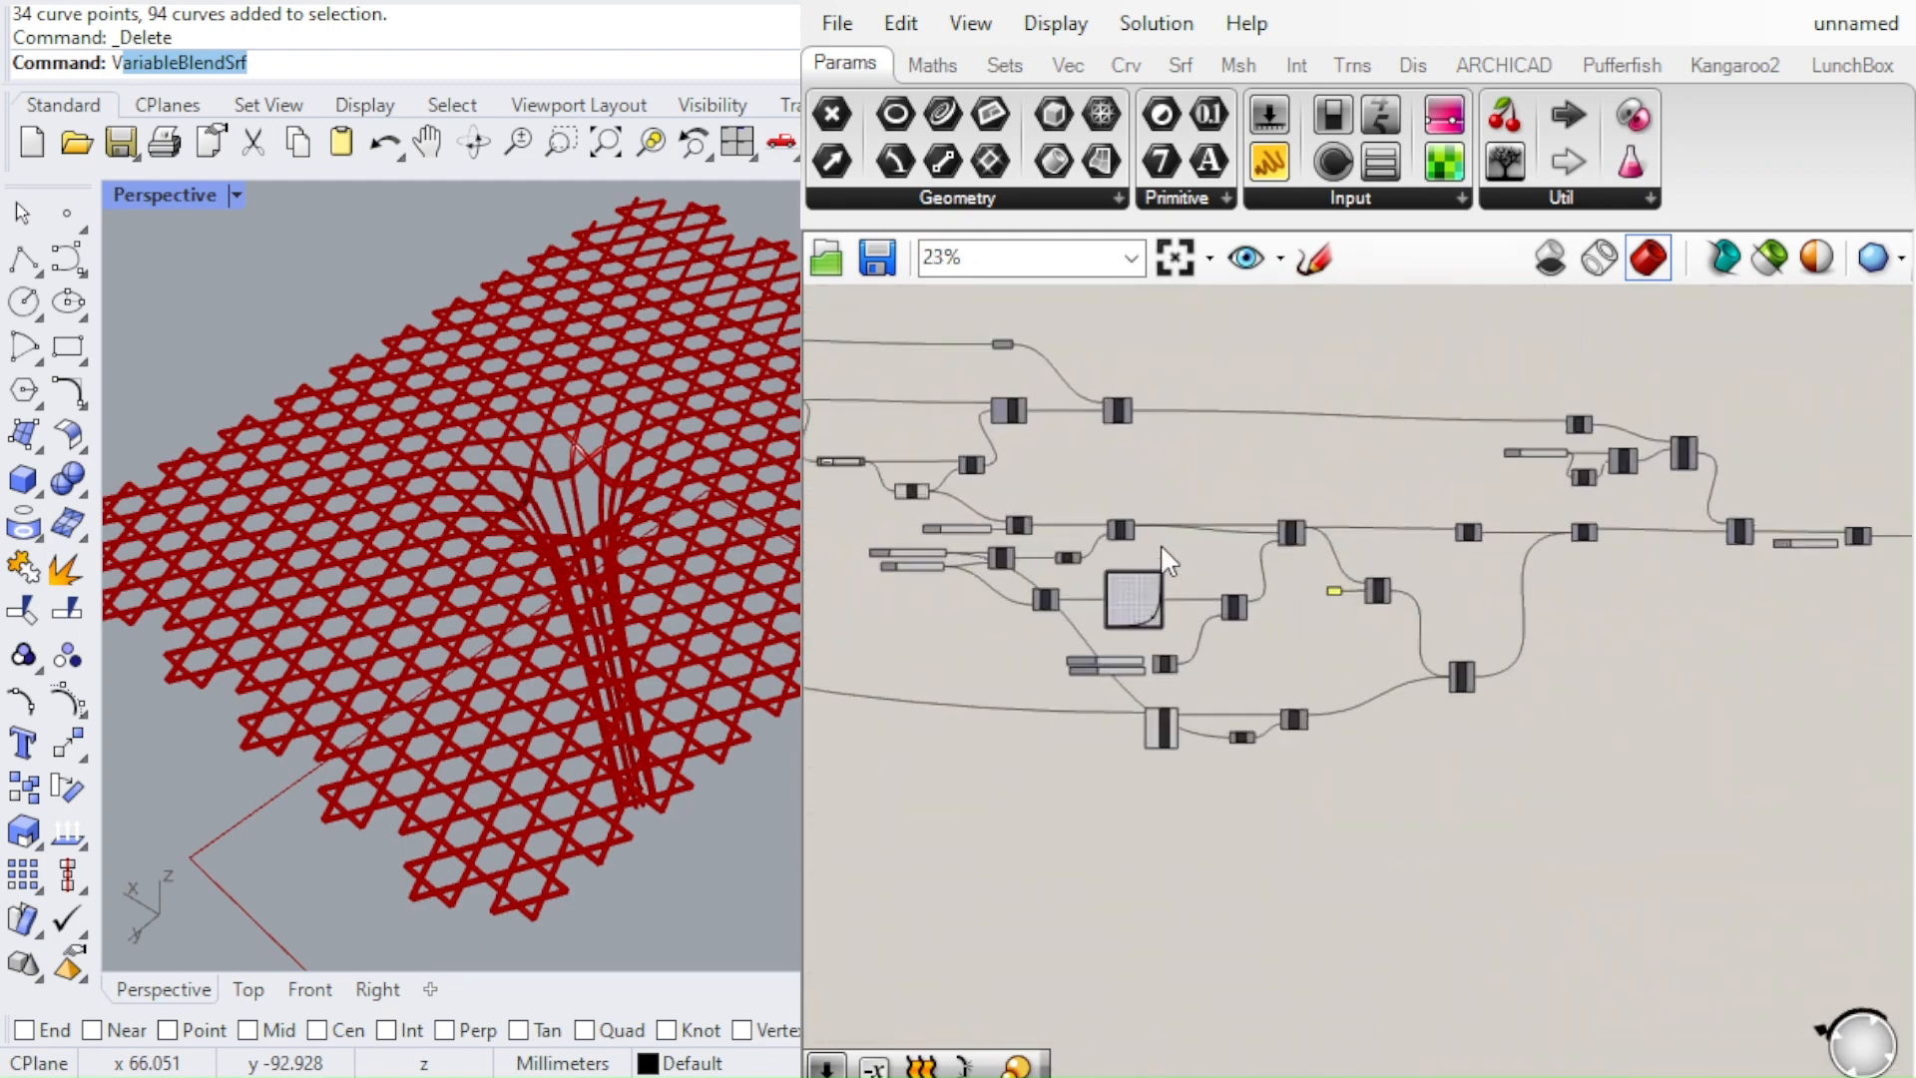
{"action": "scroll", "coordinate": [1440, 579], "scroll_direction": "up", "scroll_amount": 1}
{"action": "scroll", "coordinate": [1217, 559], "scroll_direction": "up", "scroll_amount": 8}
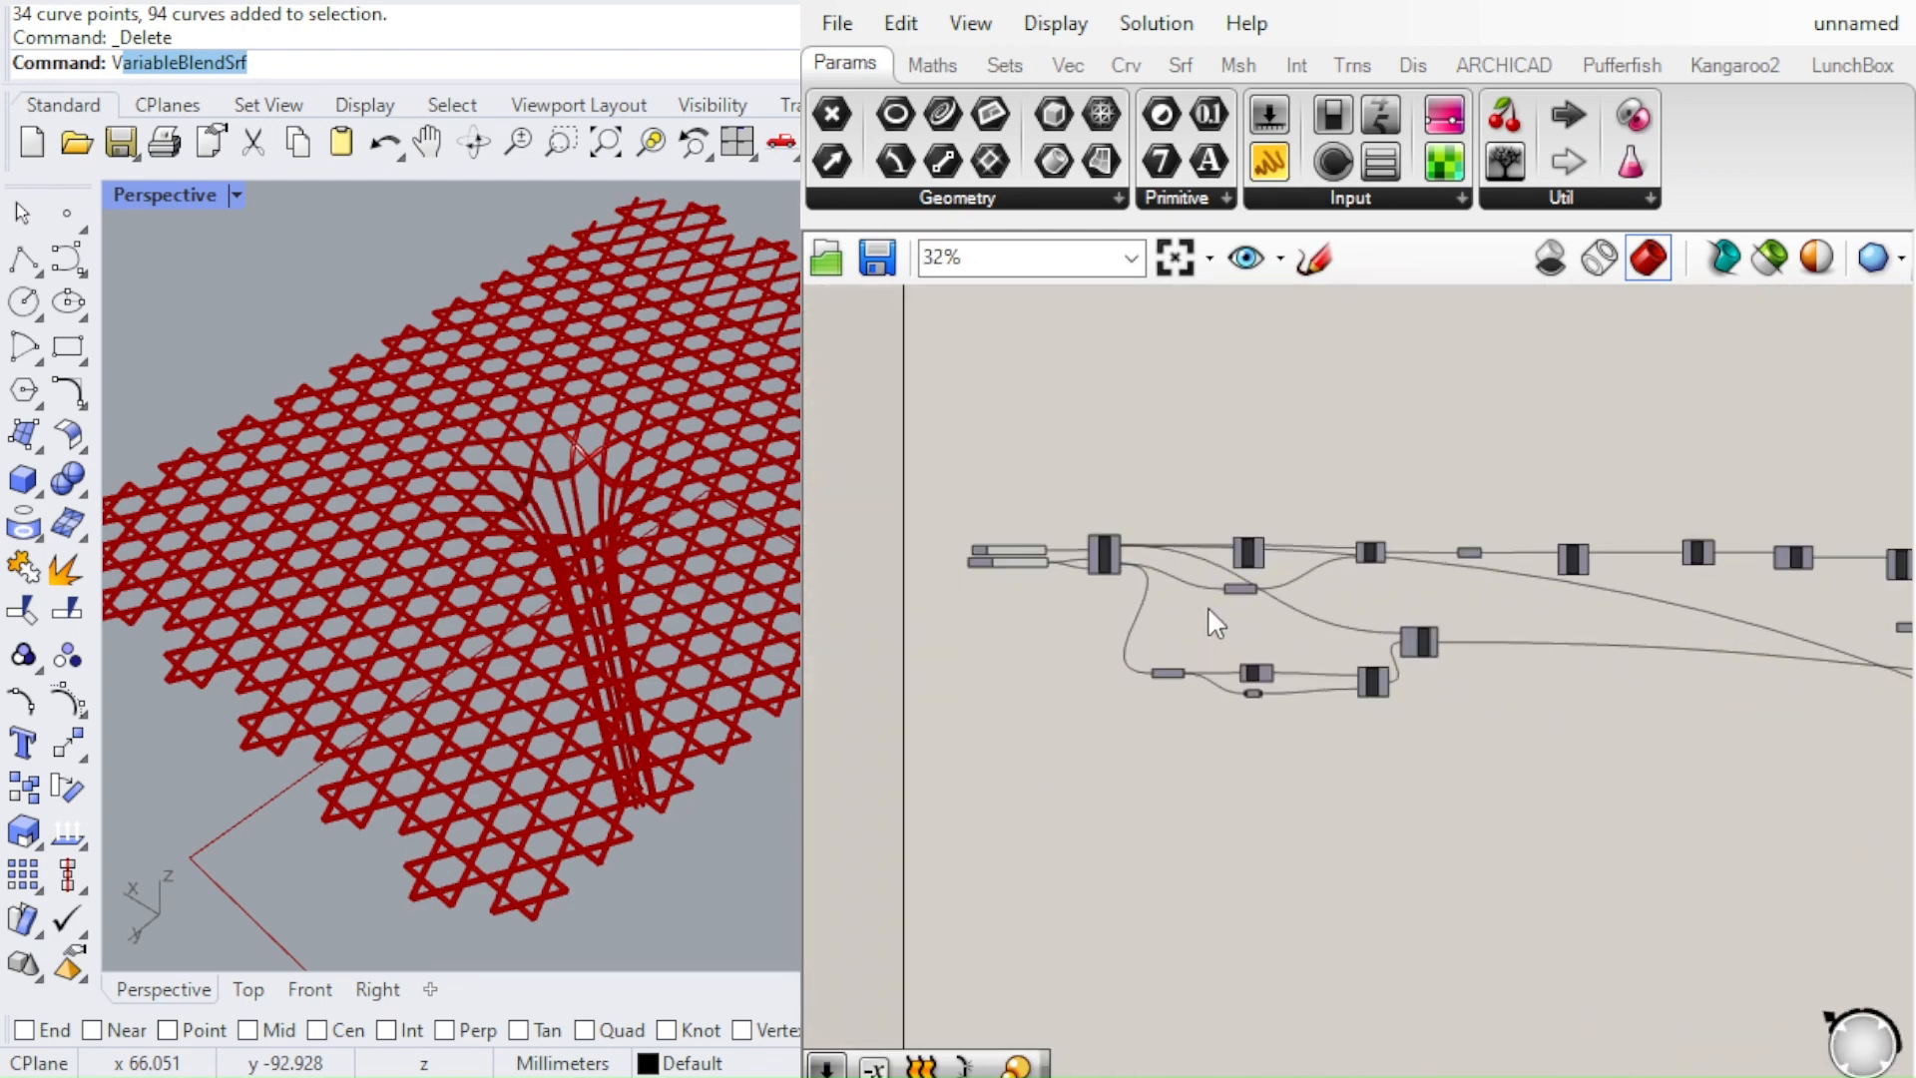
{"action": "scroll", "coordinate": [1086, 496], "scroll_direction": "up", "scroll_amount": 3}
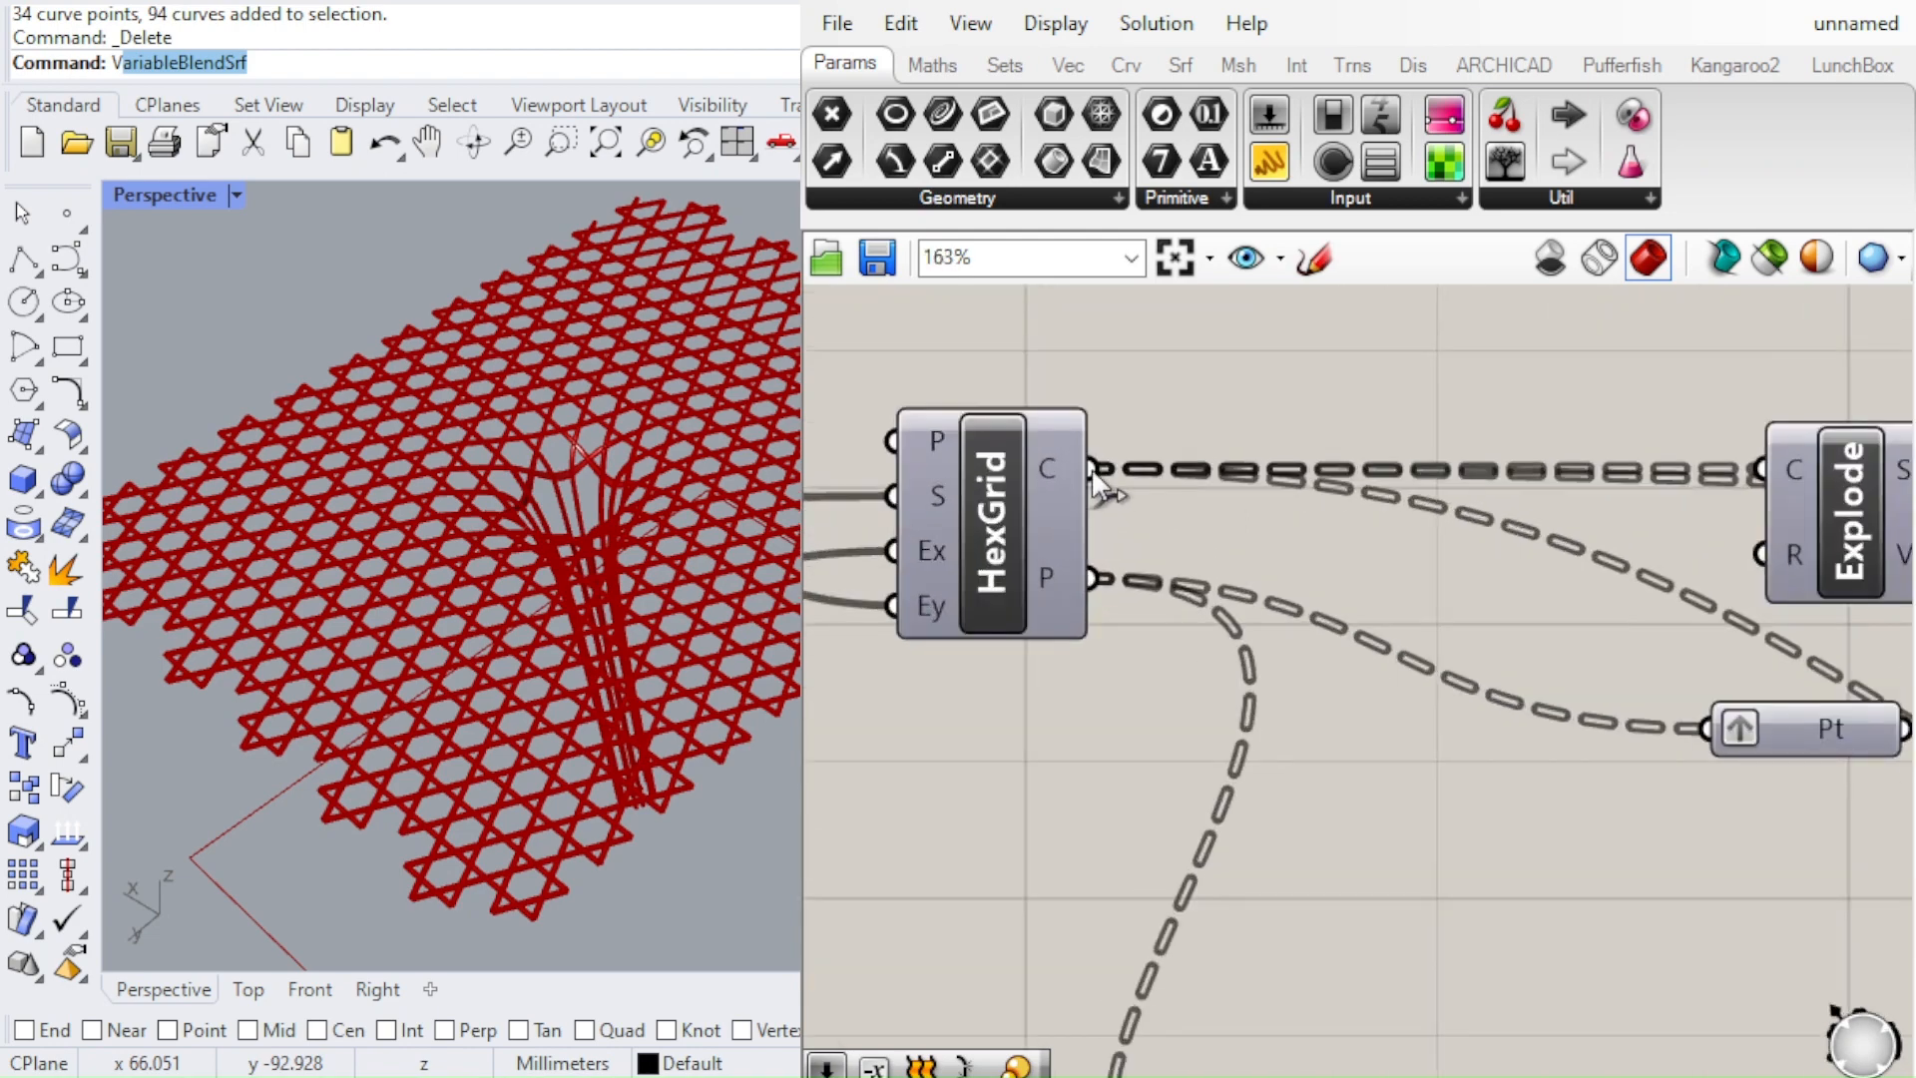
{"action": "scroll", "coordinate": [1089, 470], "scroll_direction": "down", "scroll_amount": 3}
{"action": "scroll", "coordinate": [1237, 493], "scroll_direction": "down", "scroll_amount": 4}
{"action": "scroll", "coordinate": [1254, 511], "scroll_direction": "up", "scroll_amount": 4}
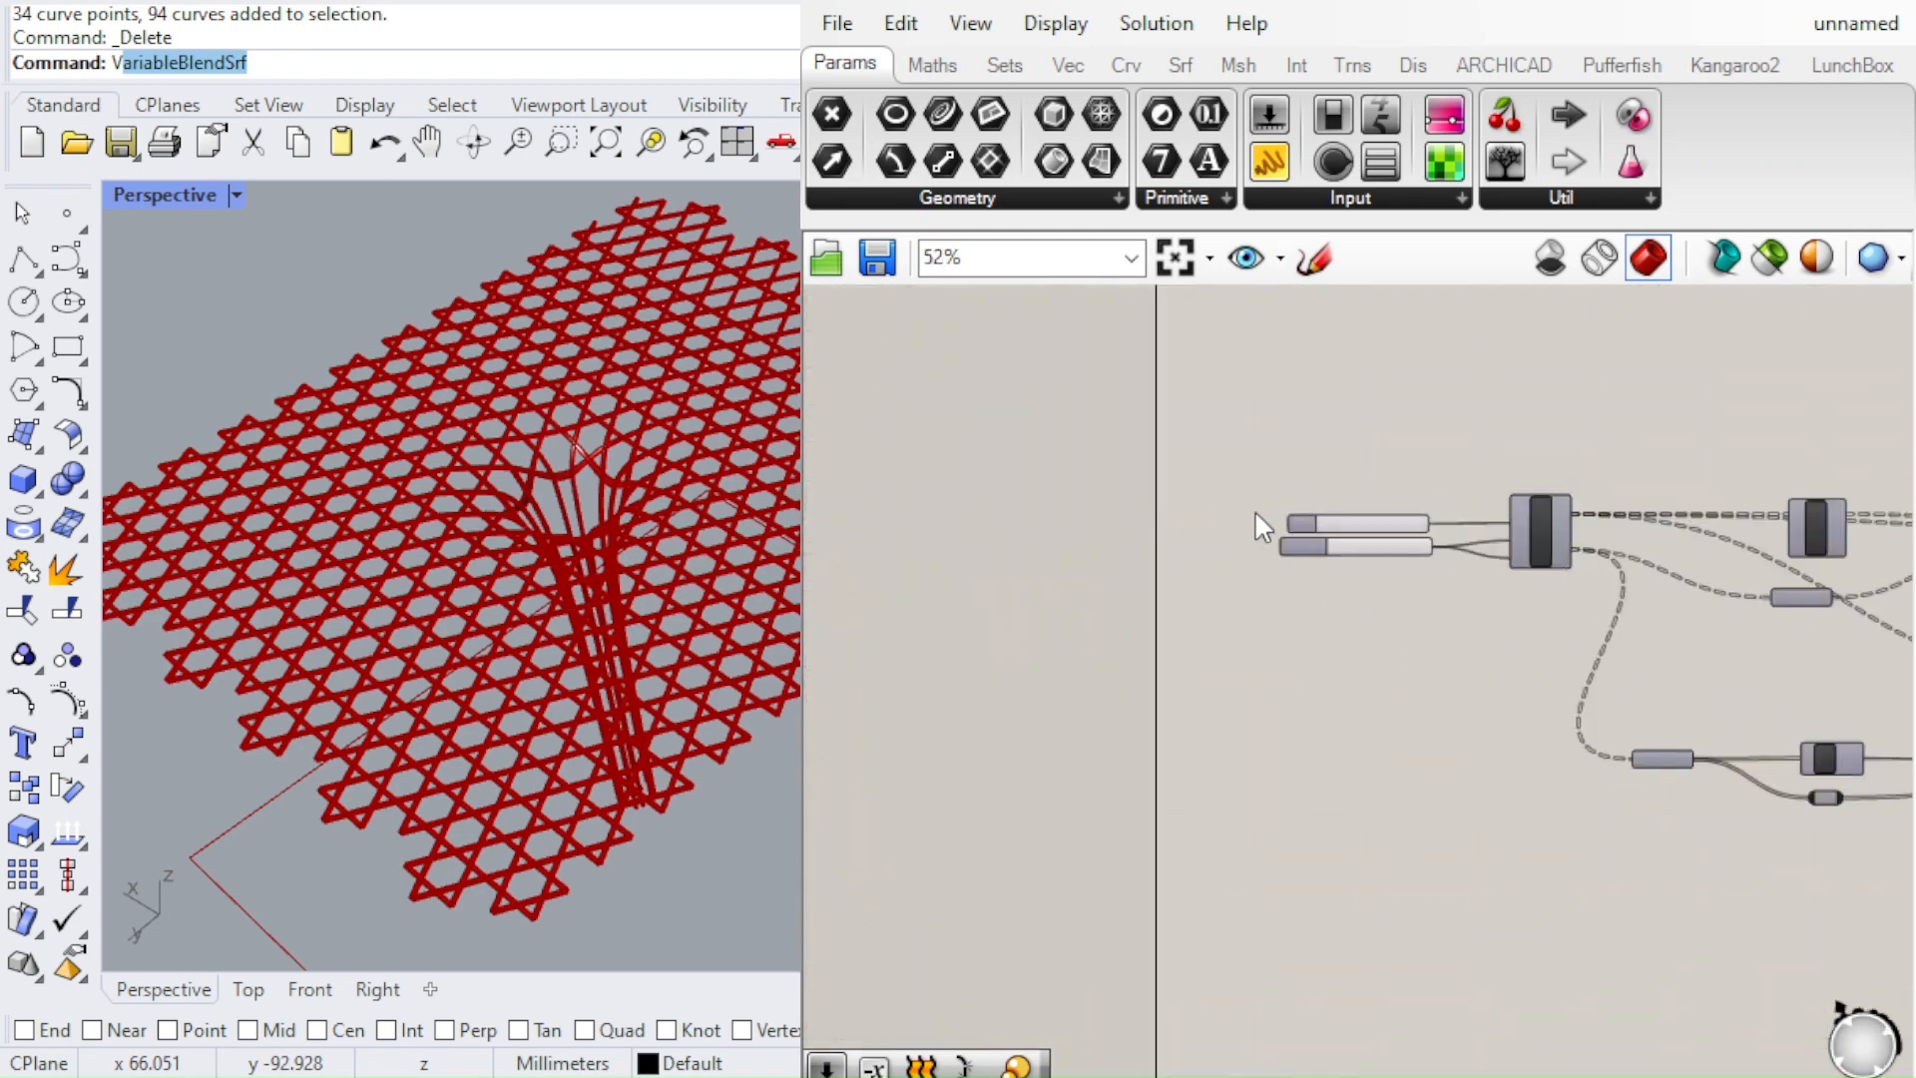
{"action": "left_click_drag", "start_coordinate": [1561, 689], "coordinate": [1317, 467]}
{"action": "left_click_drag", "start_coordinate": [1417, 519], "coordinate": [1230, 519]}
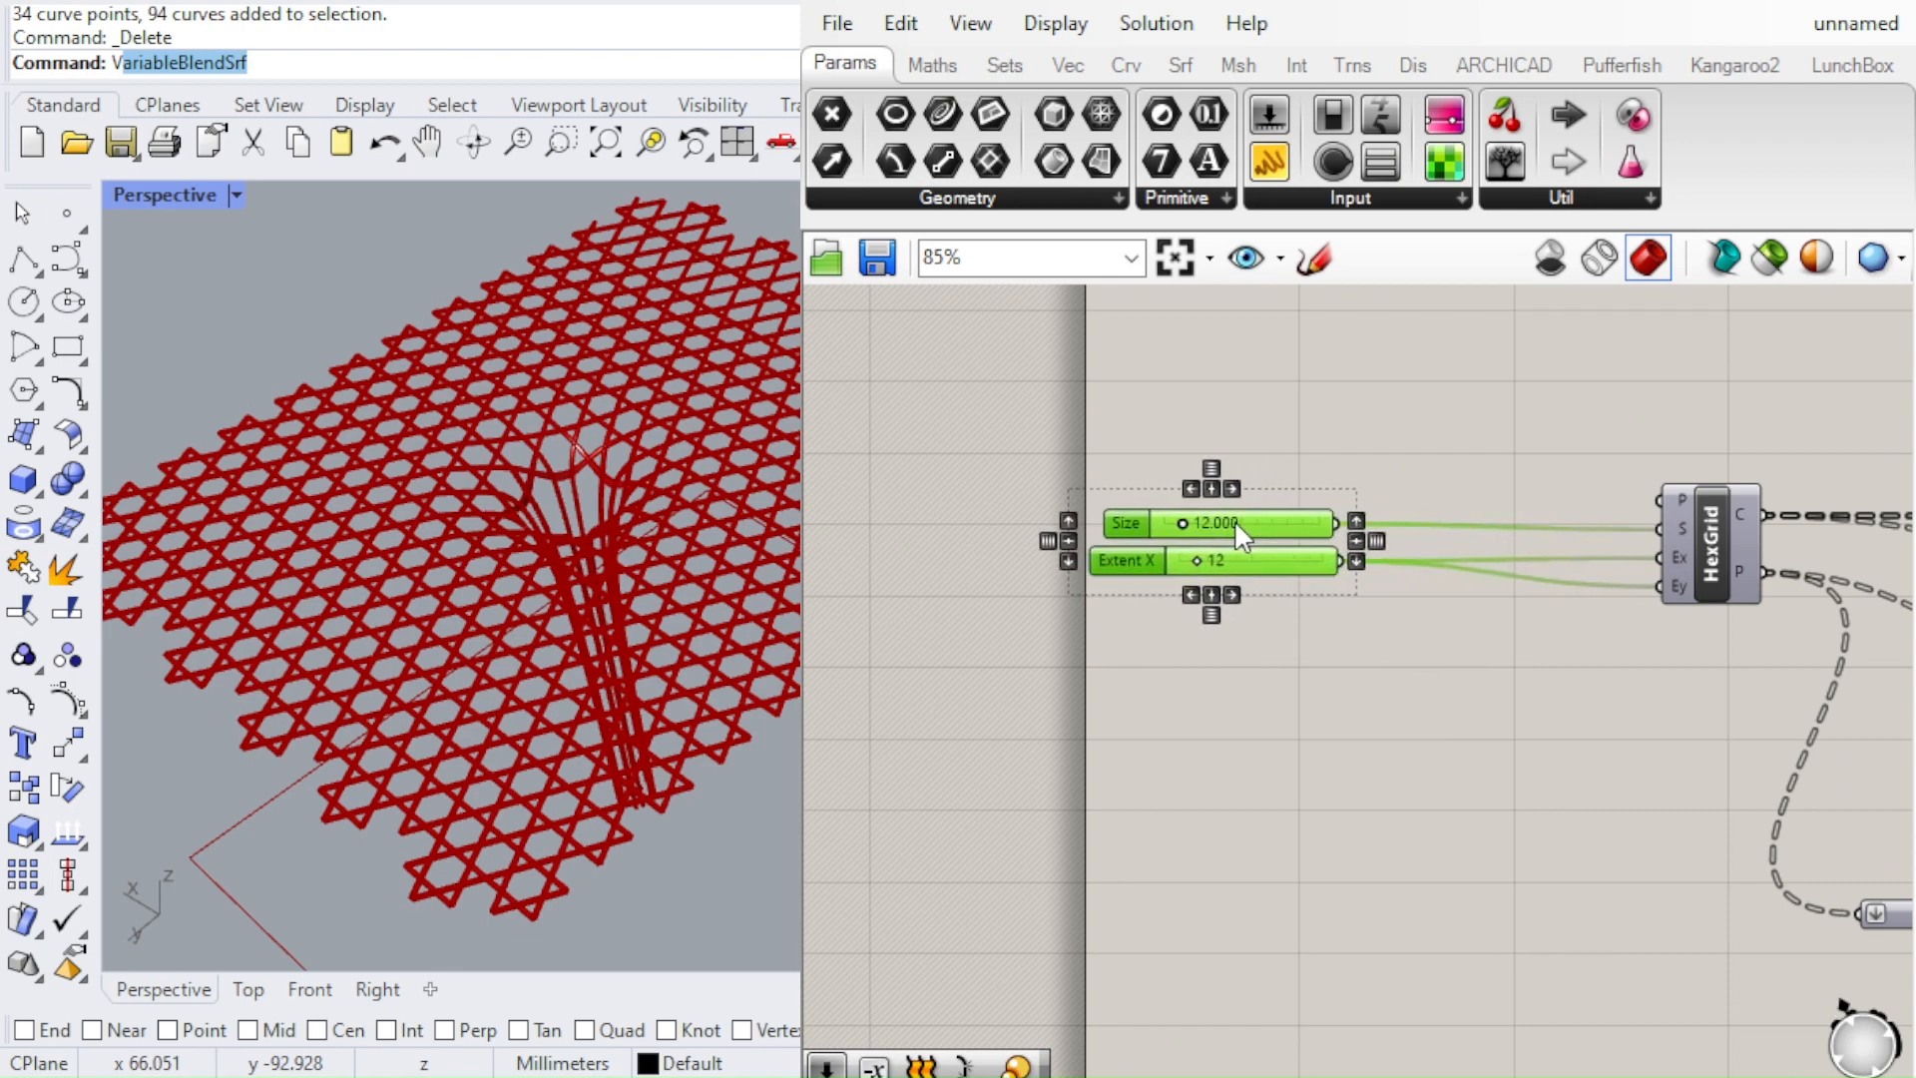
{"action": "left_click", "coordinate": [1381, 668]}
Adjust the Size slider's placement just above the Extent X slider
{"action": "scroll", "coordinate": [1181, 555], "scroll_direction": "up", "scroll_amount": 4}
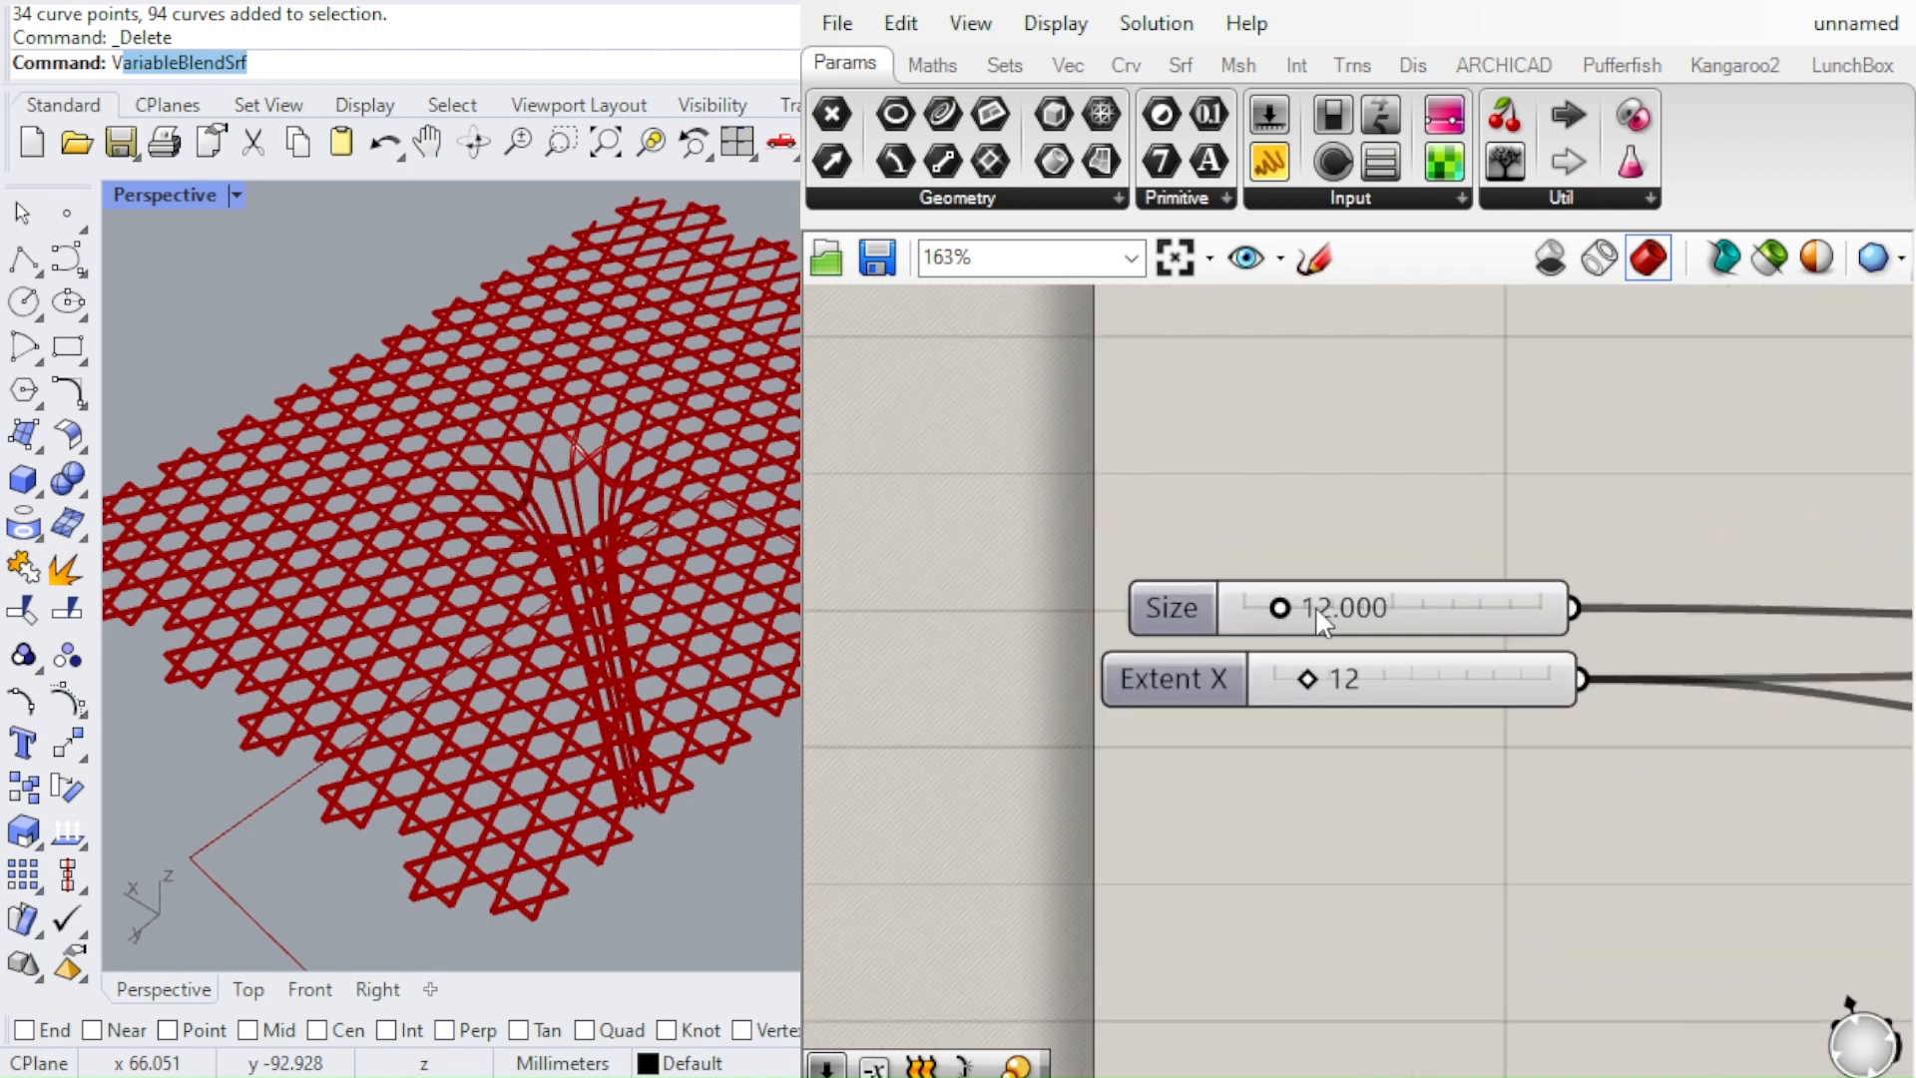
{"action": "left_click", "coordinate": [1385, 603]}
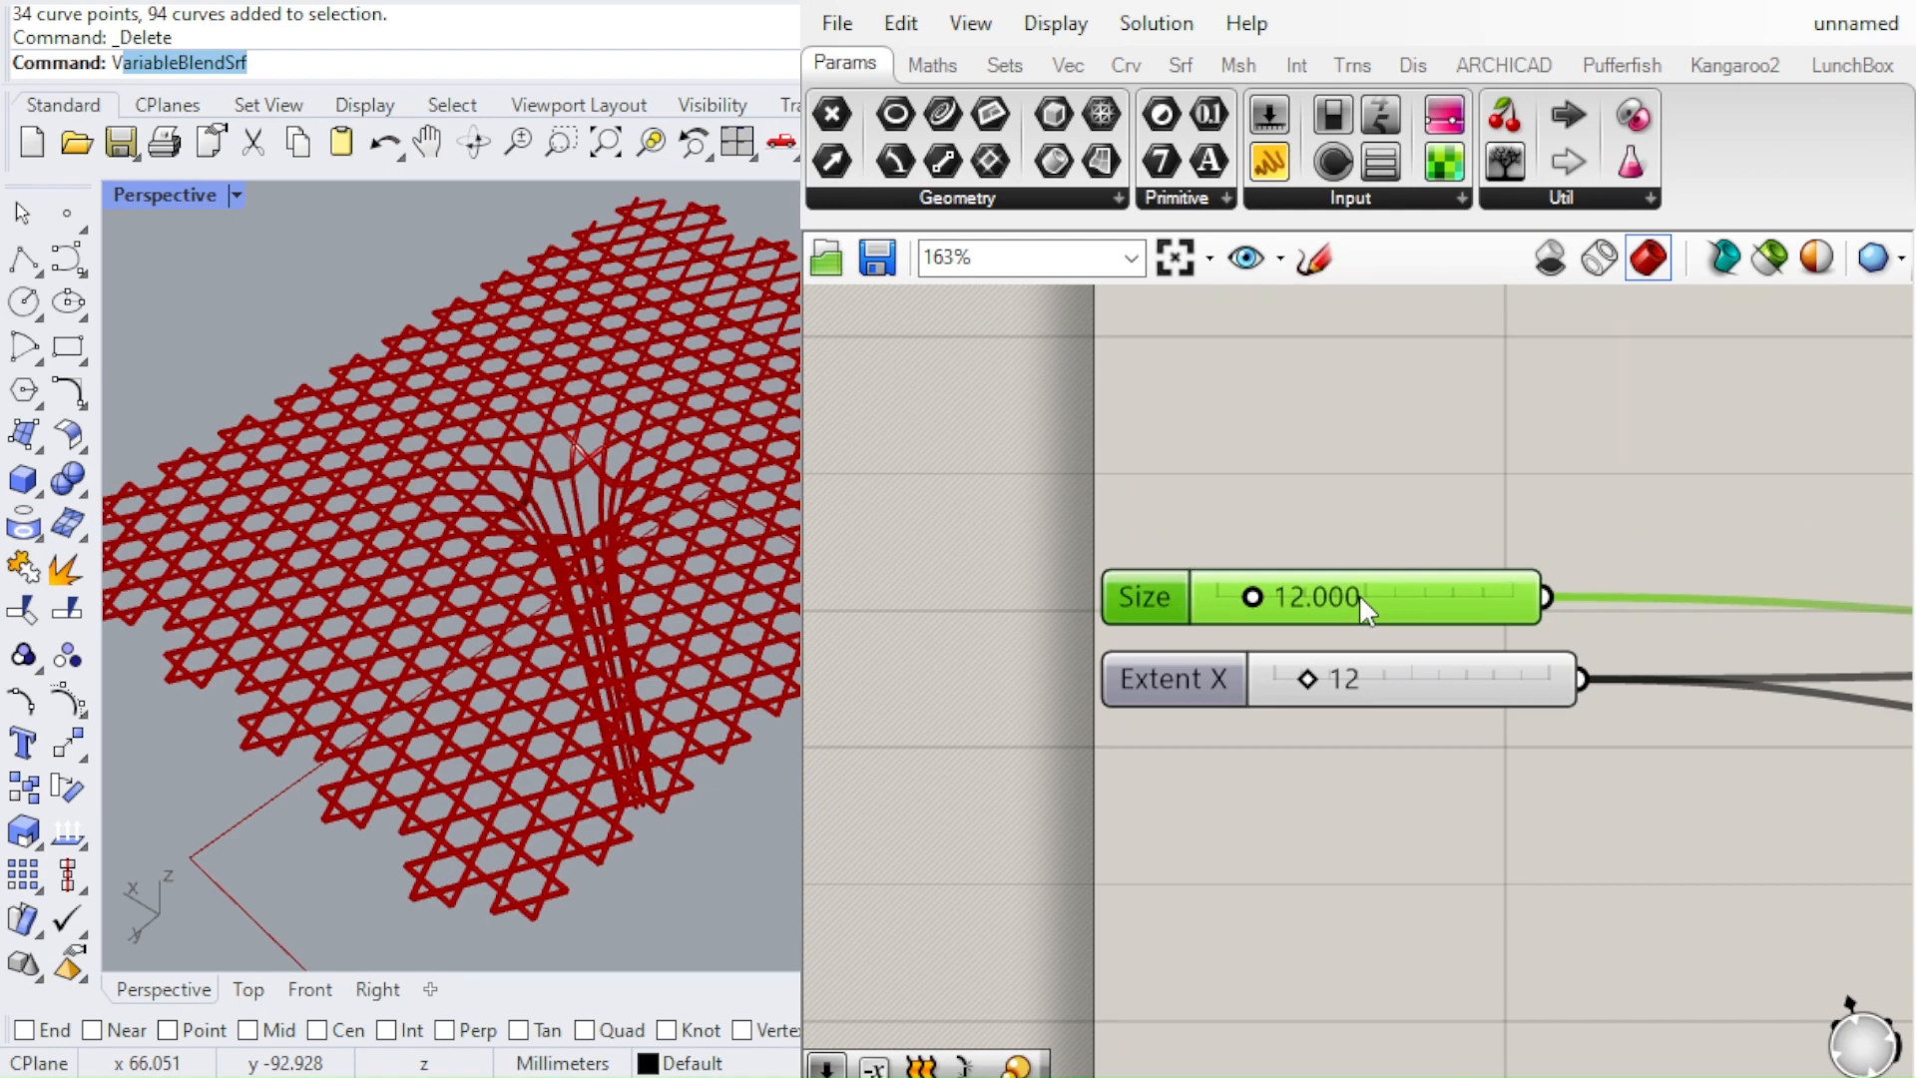
{"action": "left_click_drag", "start_coordinate": [1359, 602], "coordinate": [1387, 599]}
{"action": "left_click", "coordinate": [1333, 497]}
{"action": "scroll", "coordinate": [1103, 551], "scroll_direction": "down", "scroll_amount": 2}
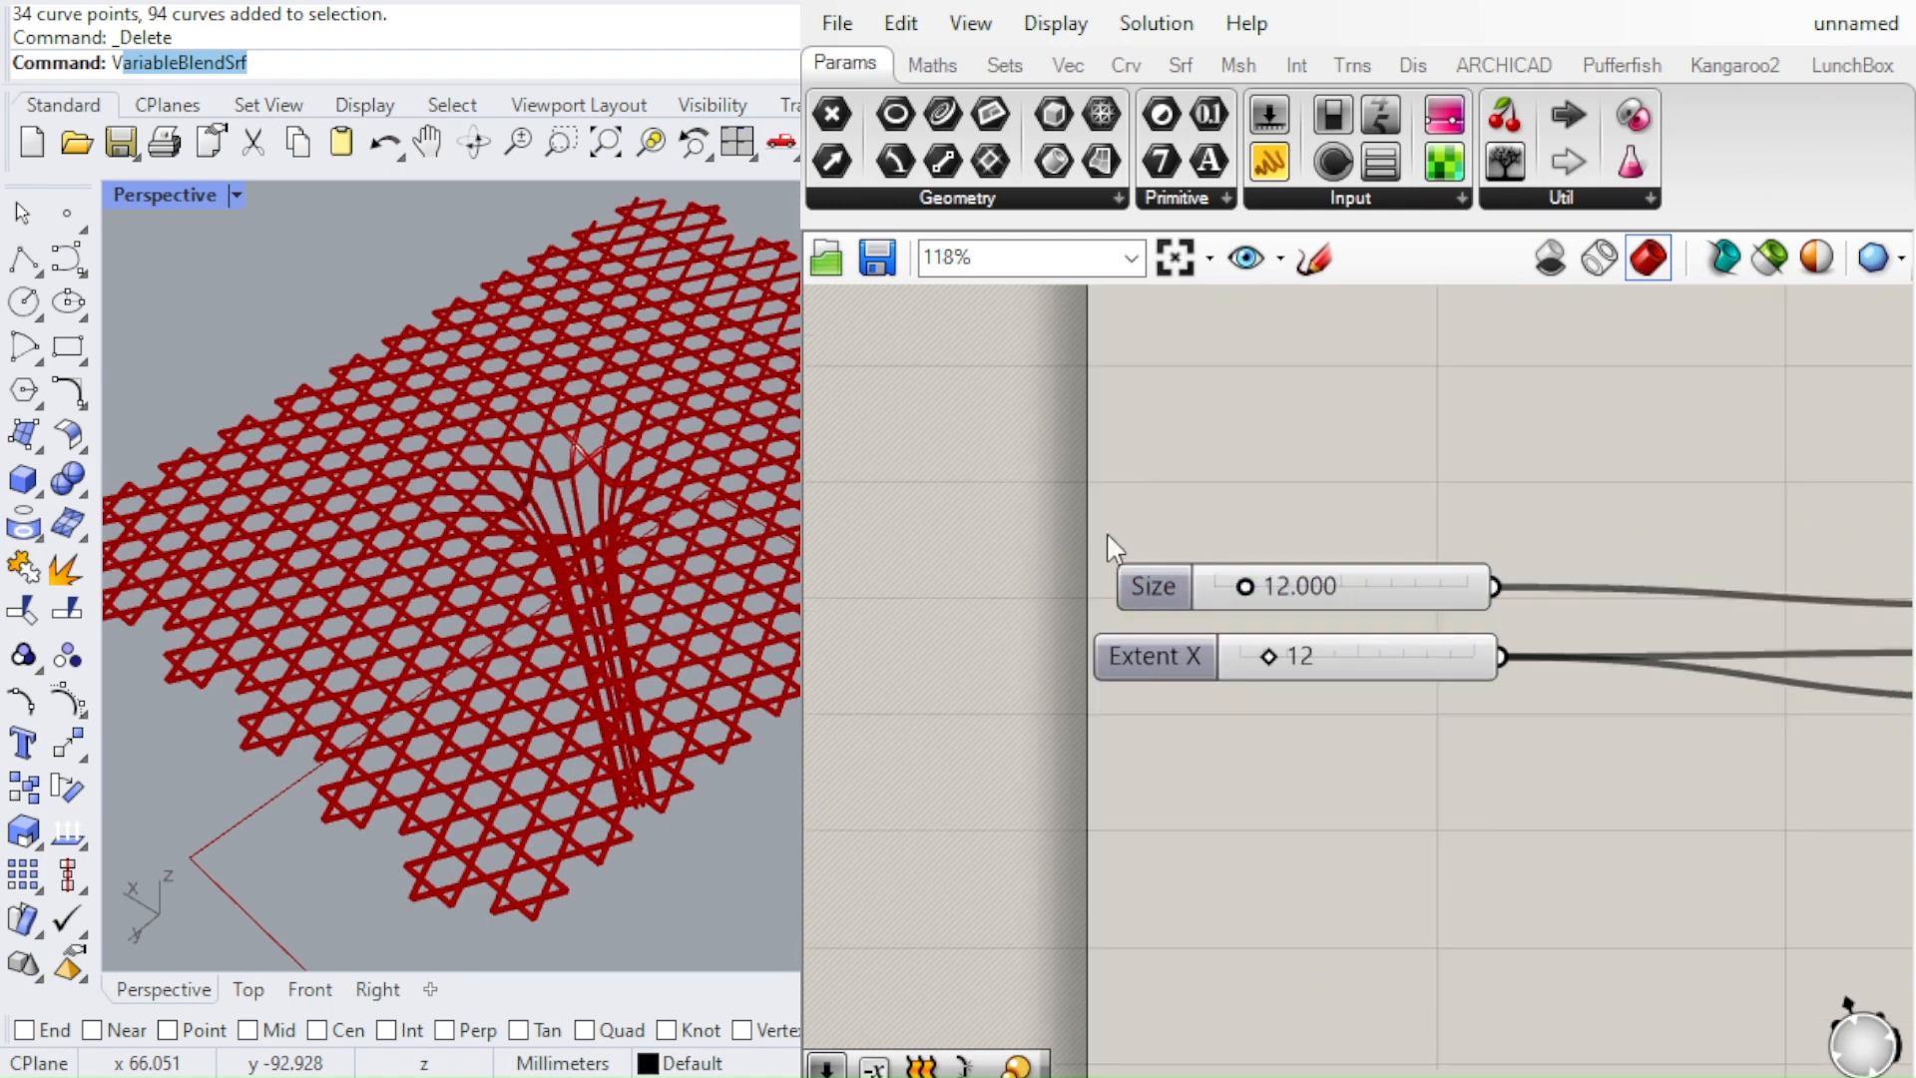
{"action": "scroll", "coordinate": [1327, 579], "scroll_direction": "up", "scroll_amount": 3}
{"action": "scroll", "coordinate": [998, 533], "scroll_direction": "down", "scroll_amount": 2}
{"action": "scroll", "coordinate": [1084, 489], "scroll_direction": "down", "scroll_amount": 1}
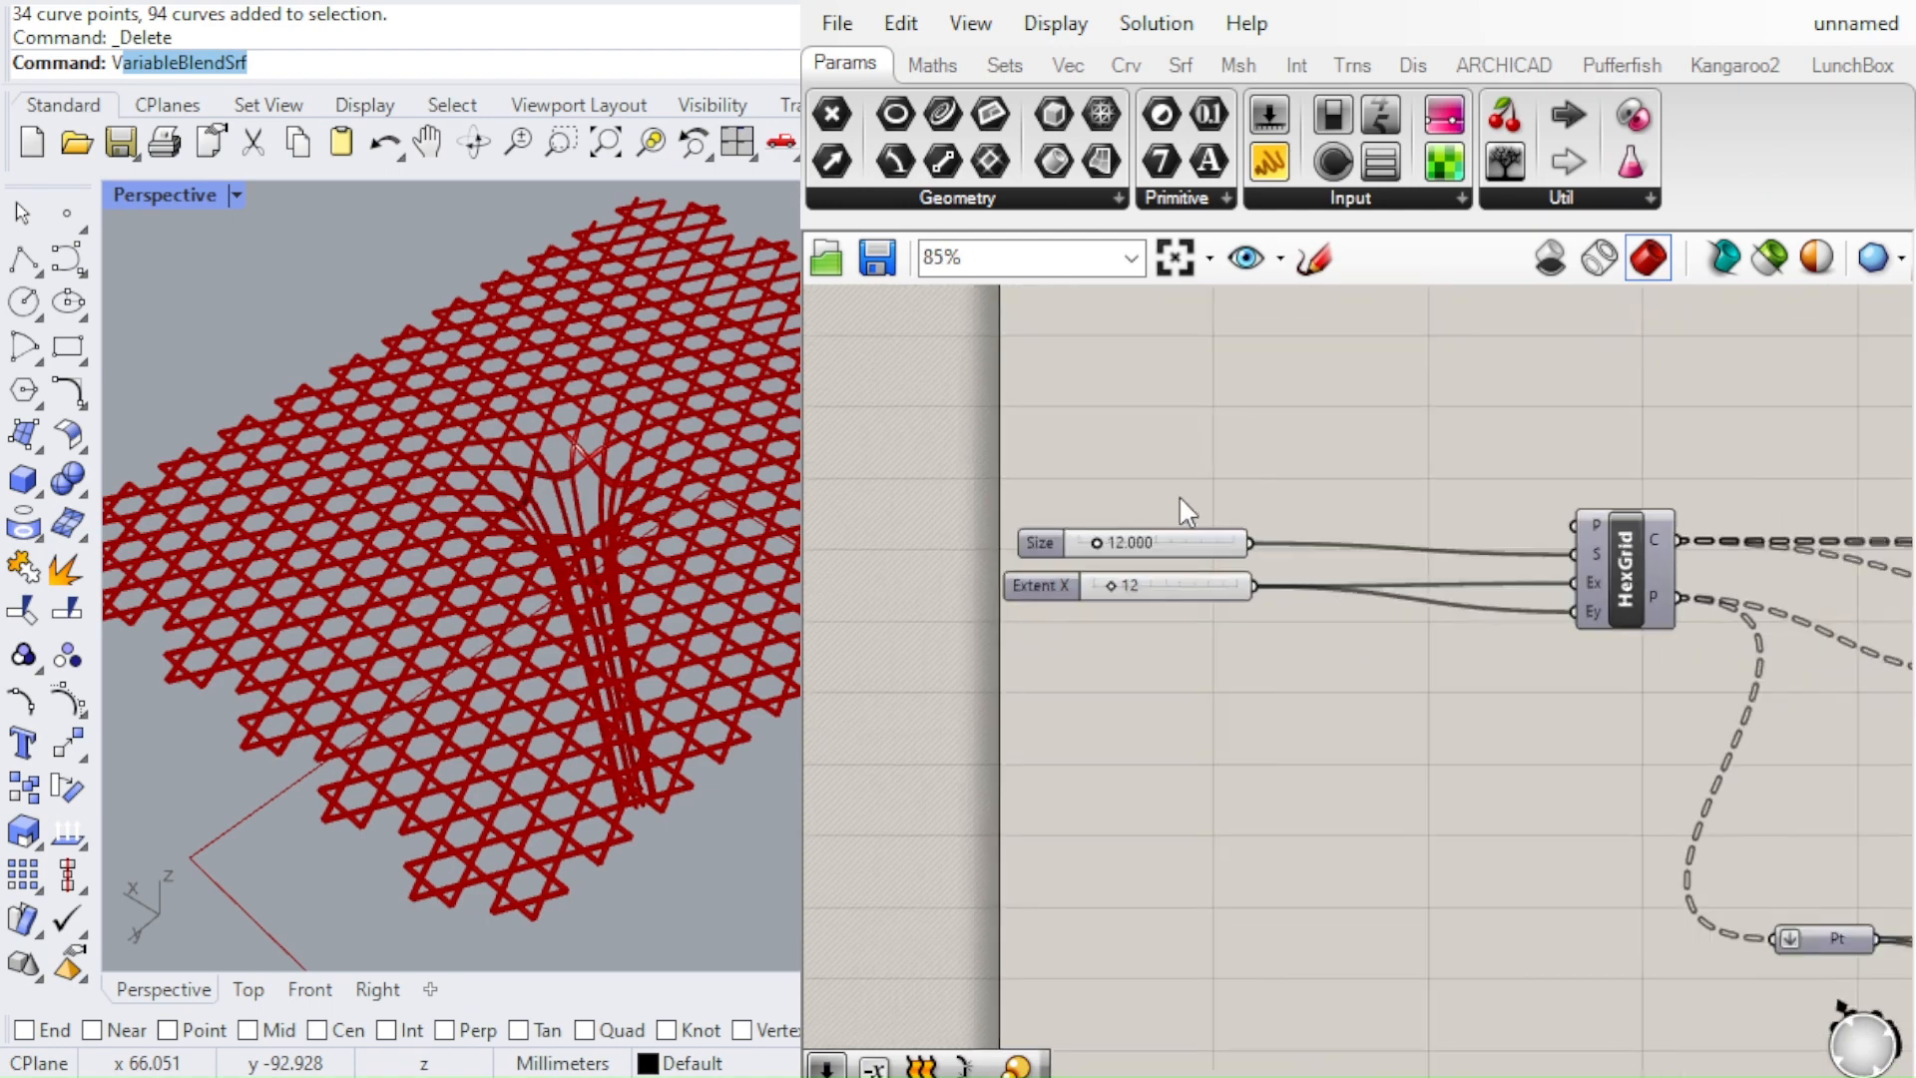
{"action": "scroll", "coordinate": [1327, 559], "scroll_direction": "up", "scroll_amount": 1}
{"action": "left_click_drag", "start_coordinate": [1116, 533], "coordinate": [1119, 540]}
{"action": "left_click", "coordinate": [1151, 482]}
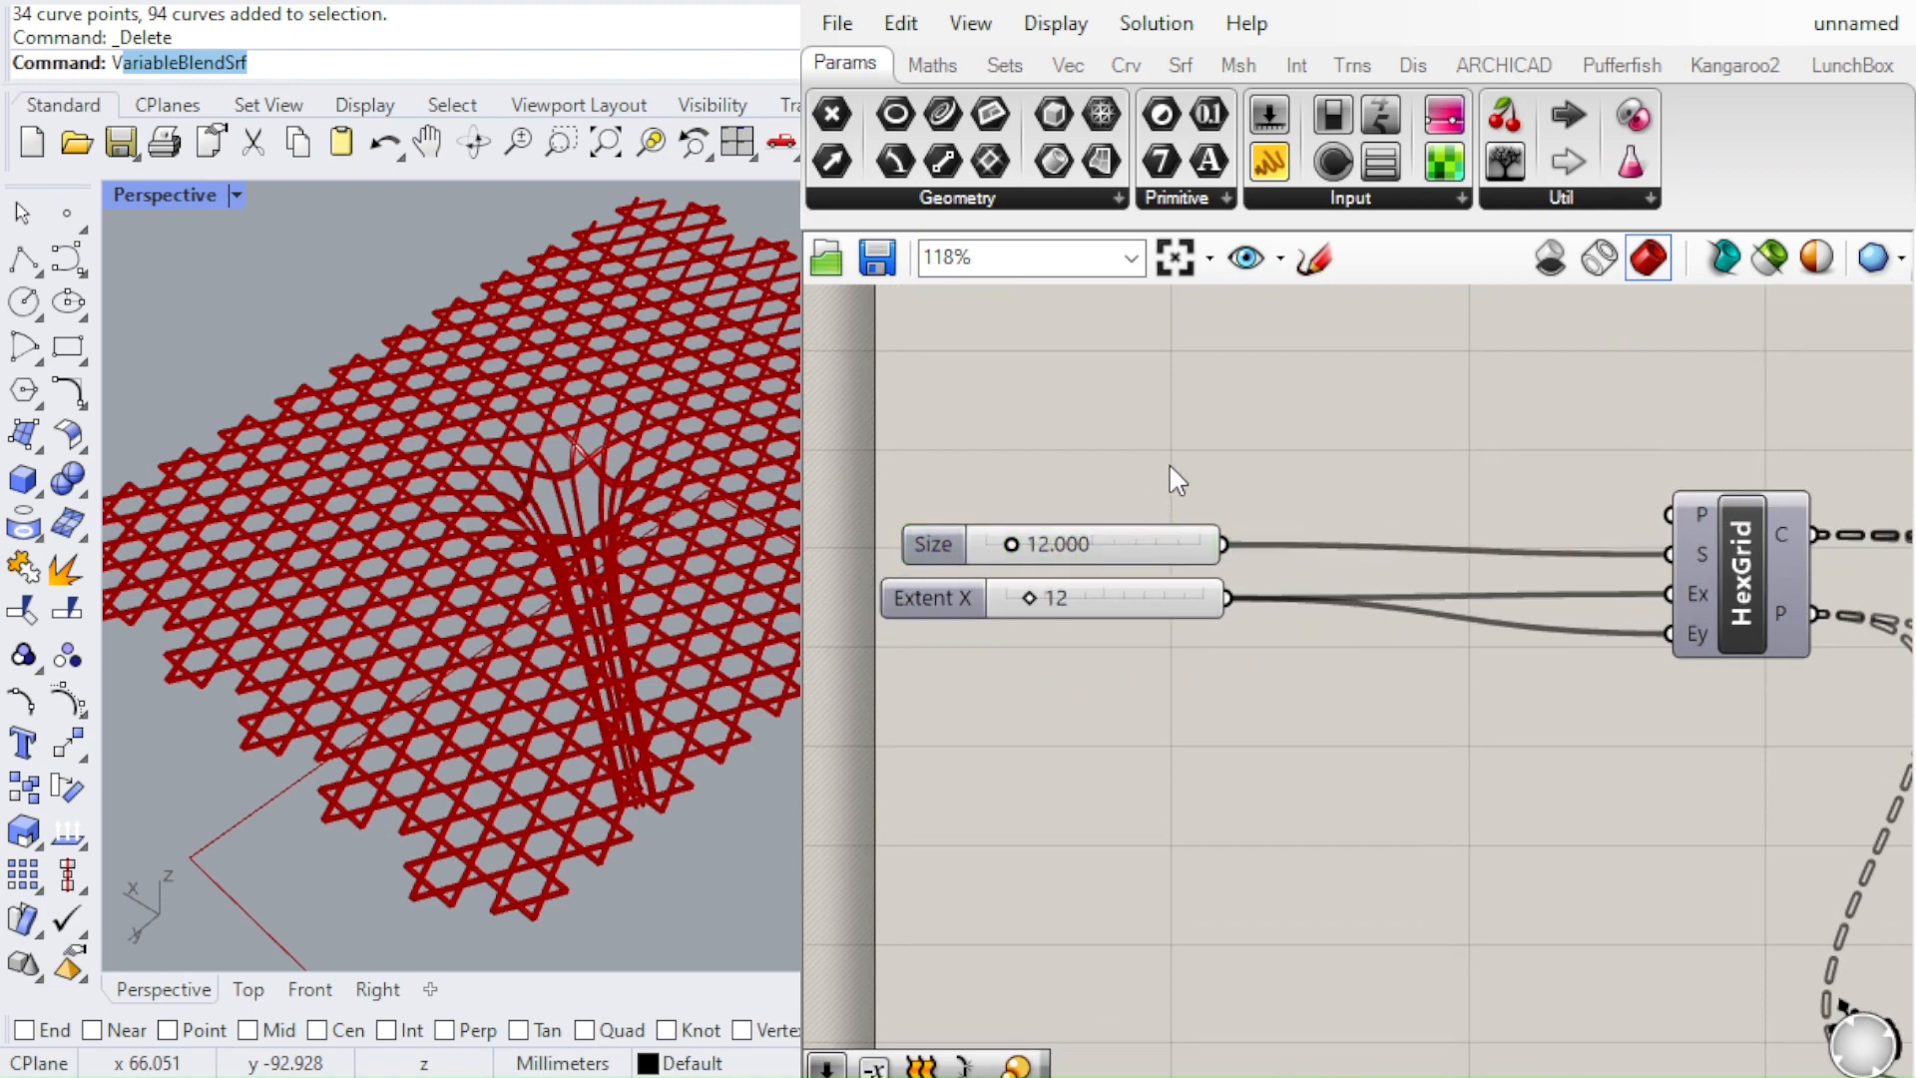
Place two Expression components, one above the other, below the sliders and HexGrid component
{"action": "scroll", "coordinate": [668, 518], "scroll_direction": "down", "scroll_amount": 3}
{"action": "scroll", "coordinate": [1469, 578], "scroll_direction": "up", "scroll_amount": 2}
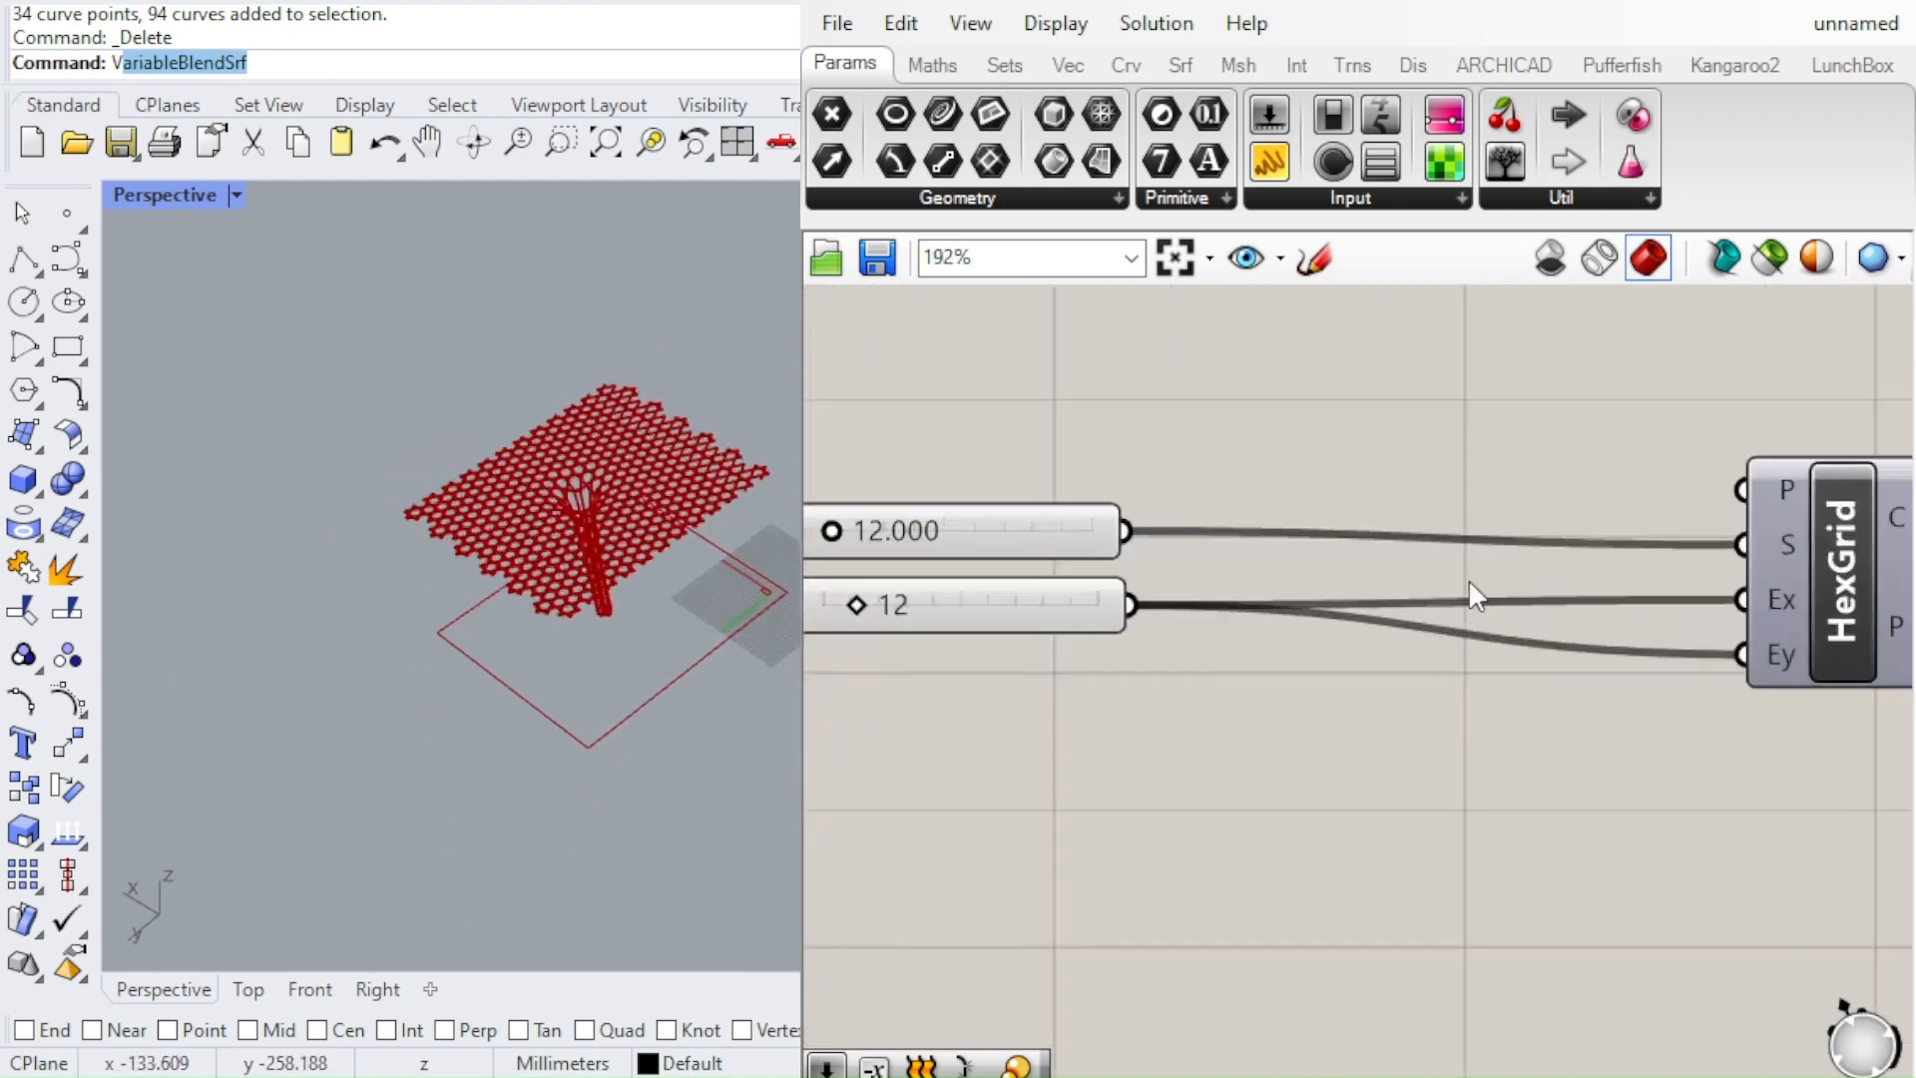
{"action": "scroll", "coordinate": [1277, 499], "scroll_direction": "up", "scroll_amount": 2}
{"action": "scroll", "coordinate": [1013, 451], "scroll_direction": "down", "scroll_amount": 5}
{"action": "scroll", "coordinate": [998, 437], "scroll_direction": "up", "scroll_amount": 2}
{"action": "scroll", "coordinate": [998, 437], "scroll_direction": "down", "scroll_amount": 1}
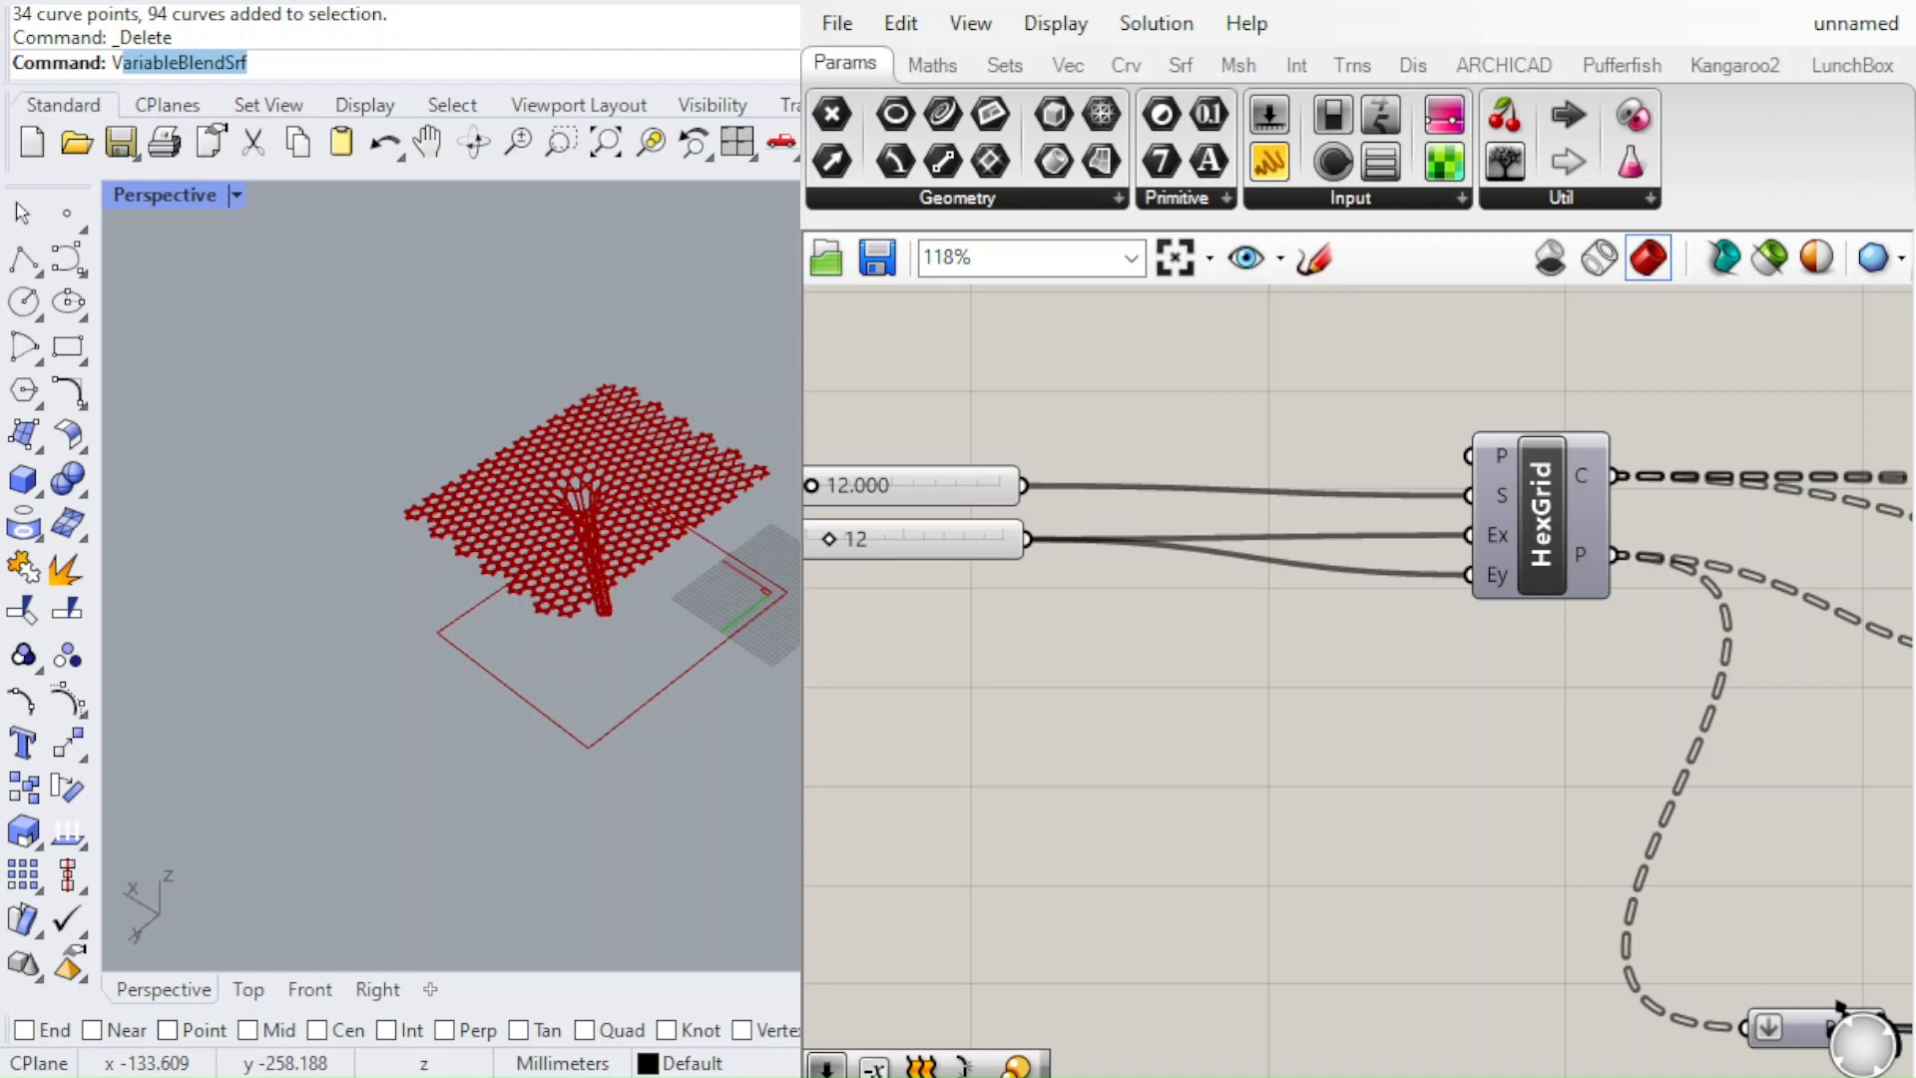
{"action": "left_click", "coordinate": [1098, 704]}
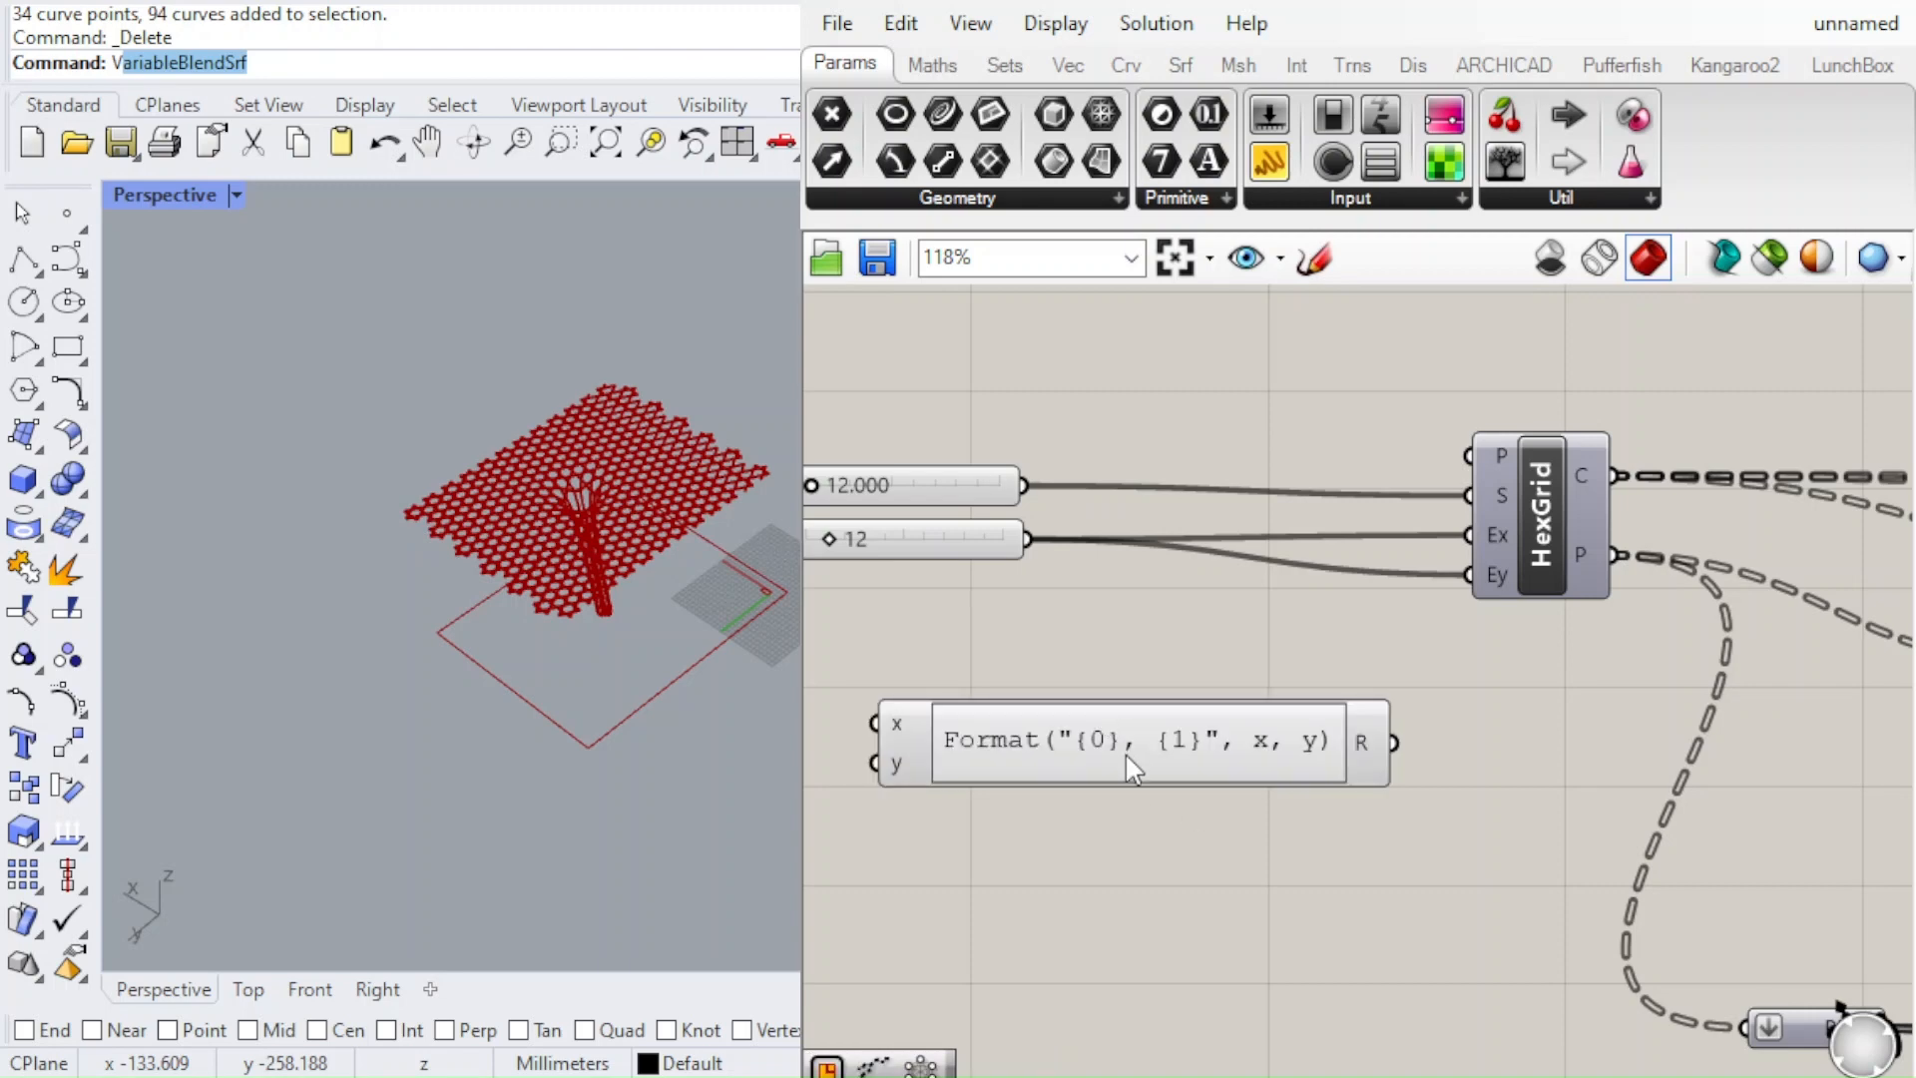
{"action": "left_click_drag", "start_coordinate": [1115, 746], "coordinate": [1192, 910]}
{"action": "left_click", "coordinate": [1228, 707]}
Rename the upper expression's inputs to r and x, and the lower expression's inputs to r and y
{"action": "scroll", "coordinate": [1112, 719], "scroll_direction": "up", "scroll_amount": 2}
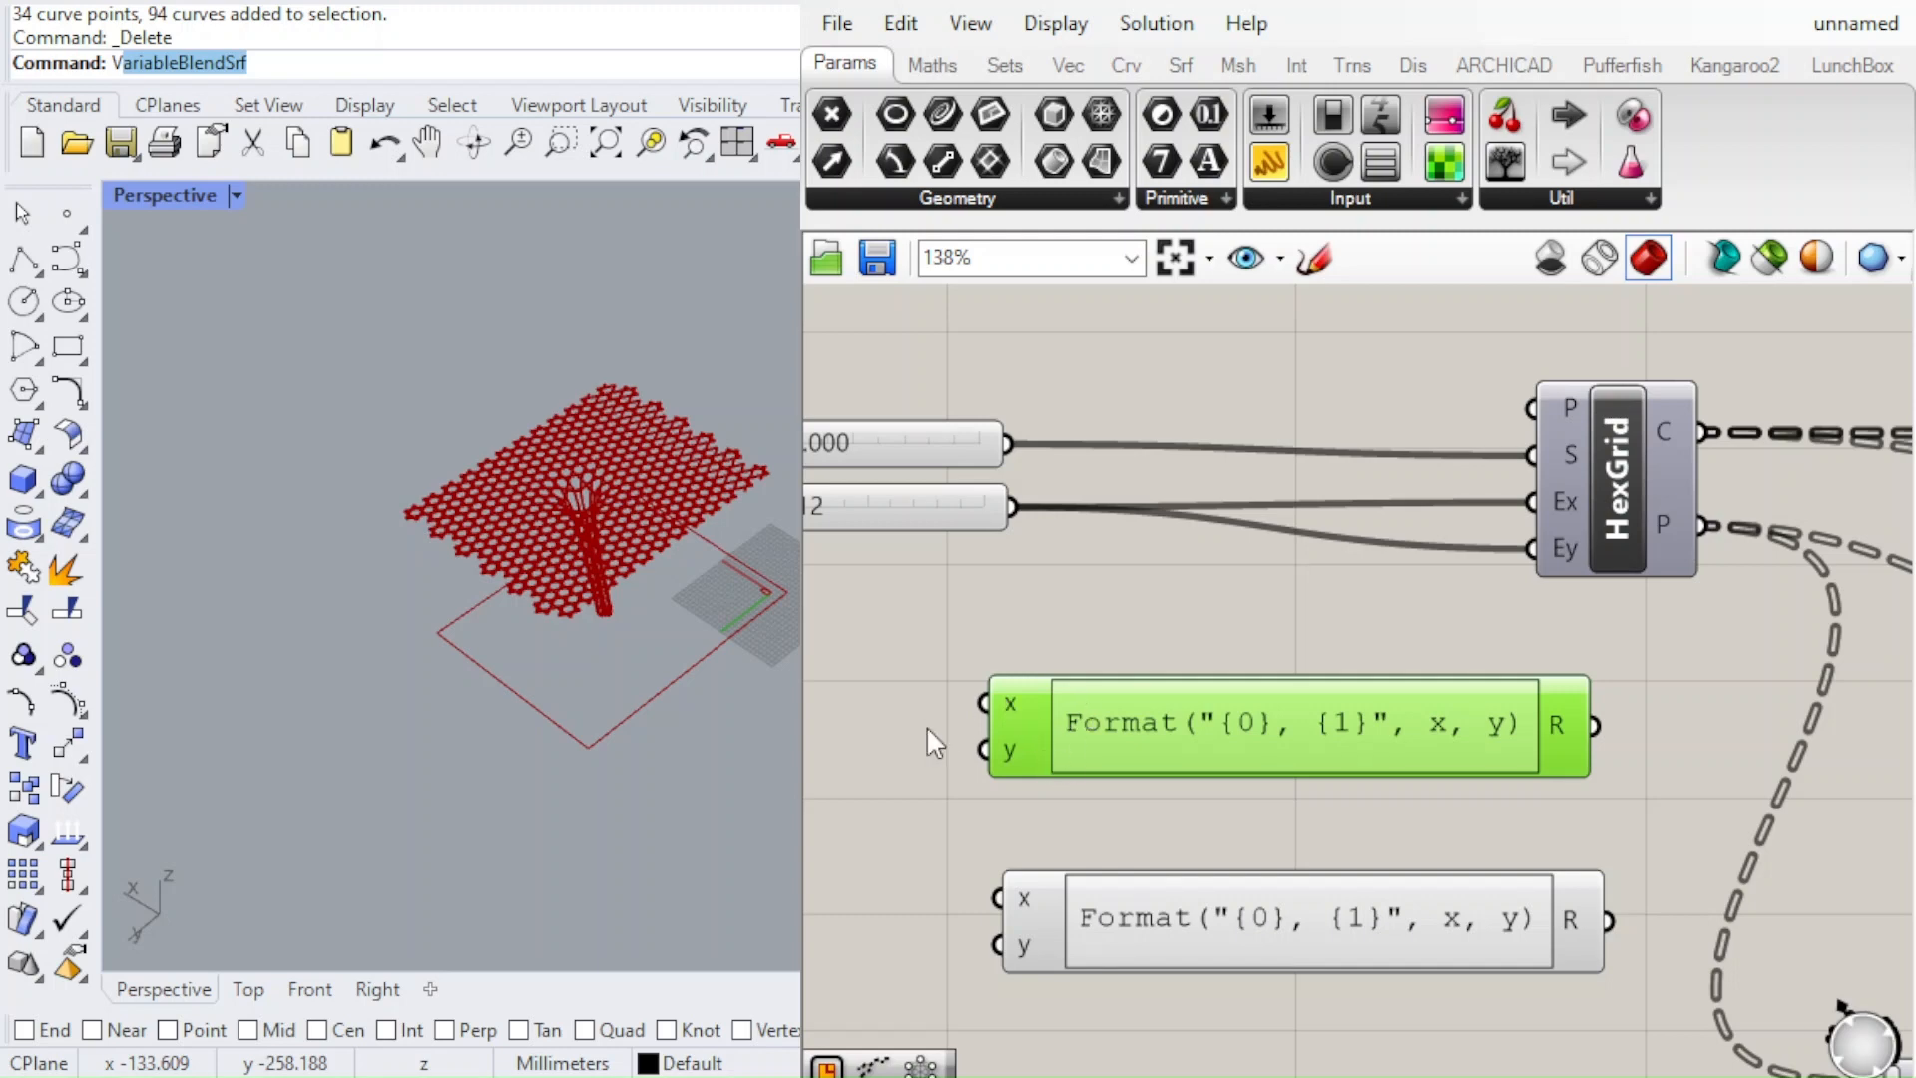
{"action": "type", "text": "r"}
{"action": "left_click", "coordinate": [897, 831]}
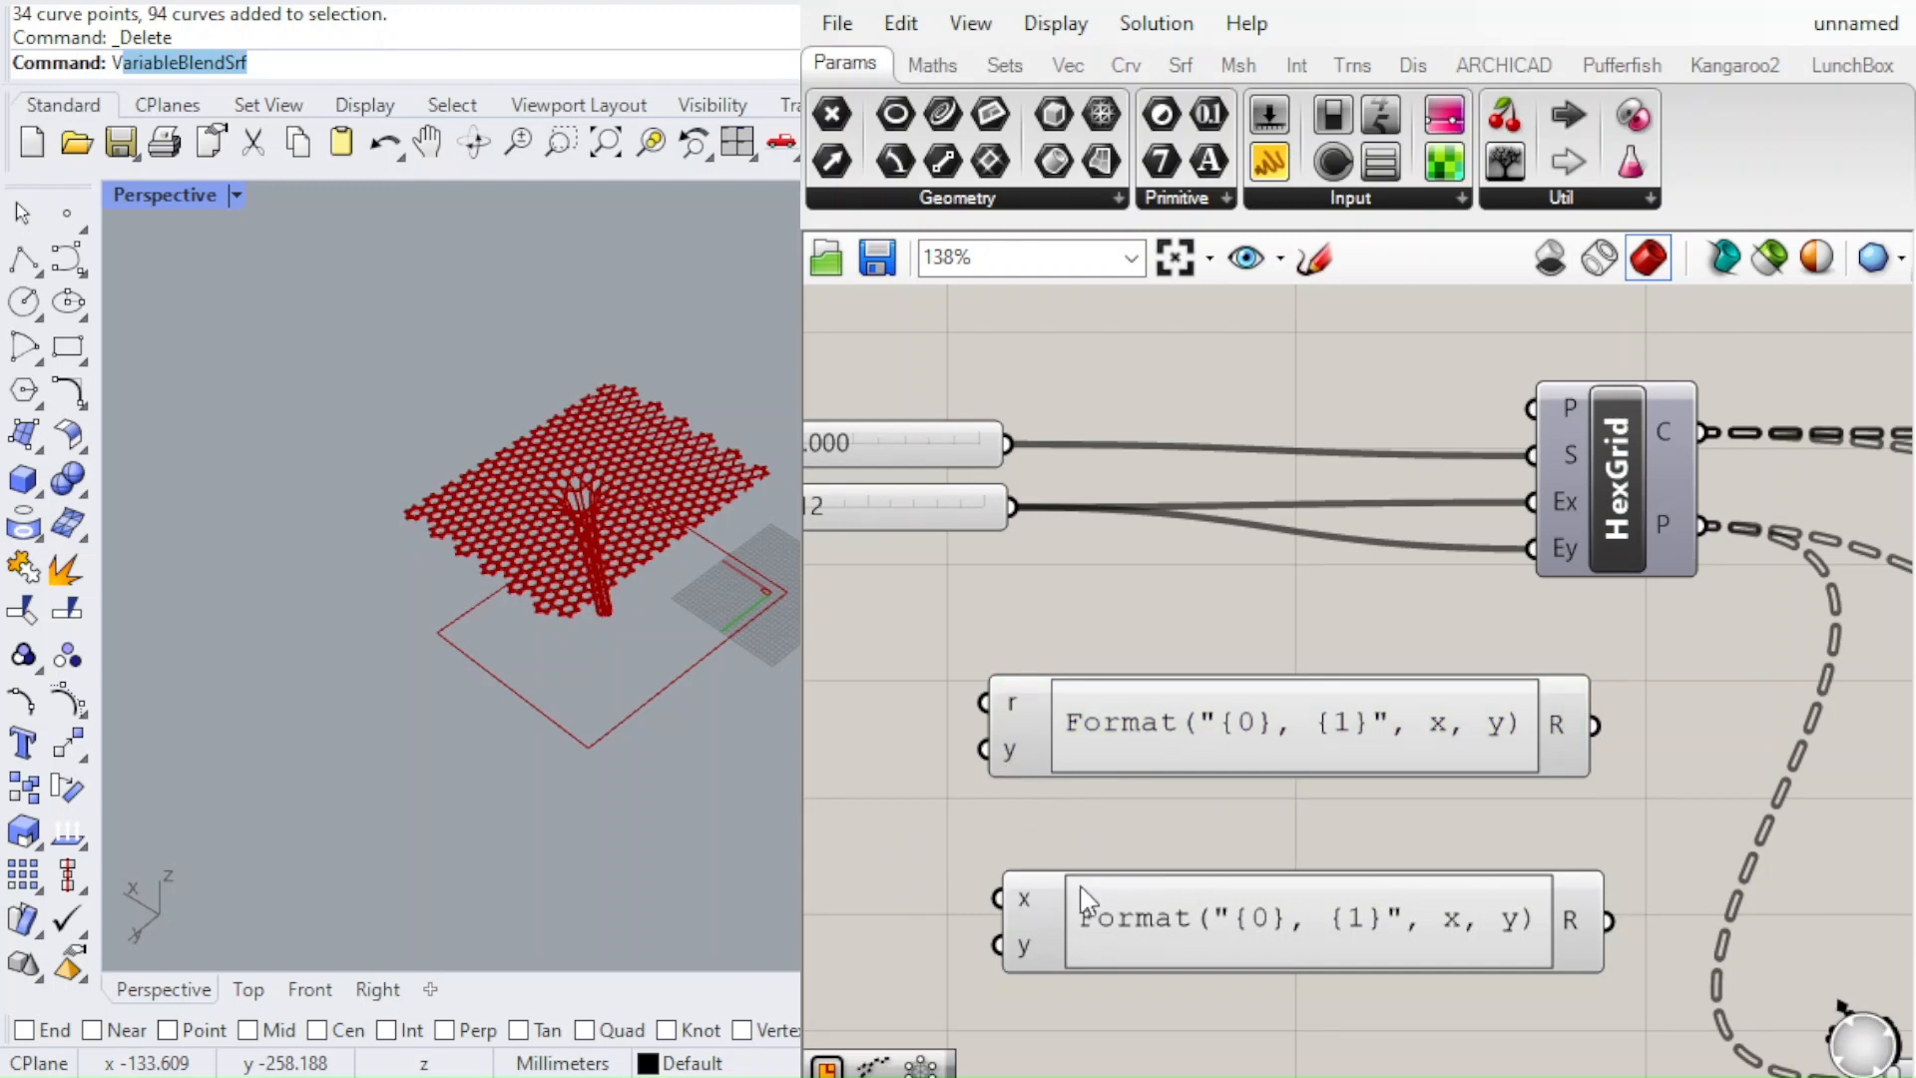
{"action": "type", "text": "r"}
{"action": "type", "text": "x"}
Reposition the upper expression and connect the hexagon size slider to its r input
{"action": "right_click_drag", "start_coordinate": [1053, 632], "coordinate": [1023, 663]}
{"action": "left_click_drag", "start_coordinate": [1064, 753], "coordinate": [1152, 755]}
{"action": "scroll", "coordinate": [1069, 663], "scroll_direction": "down", "scroll_amount": 2}
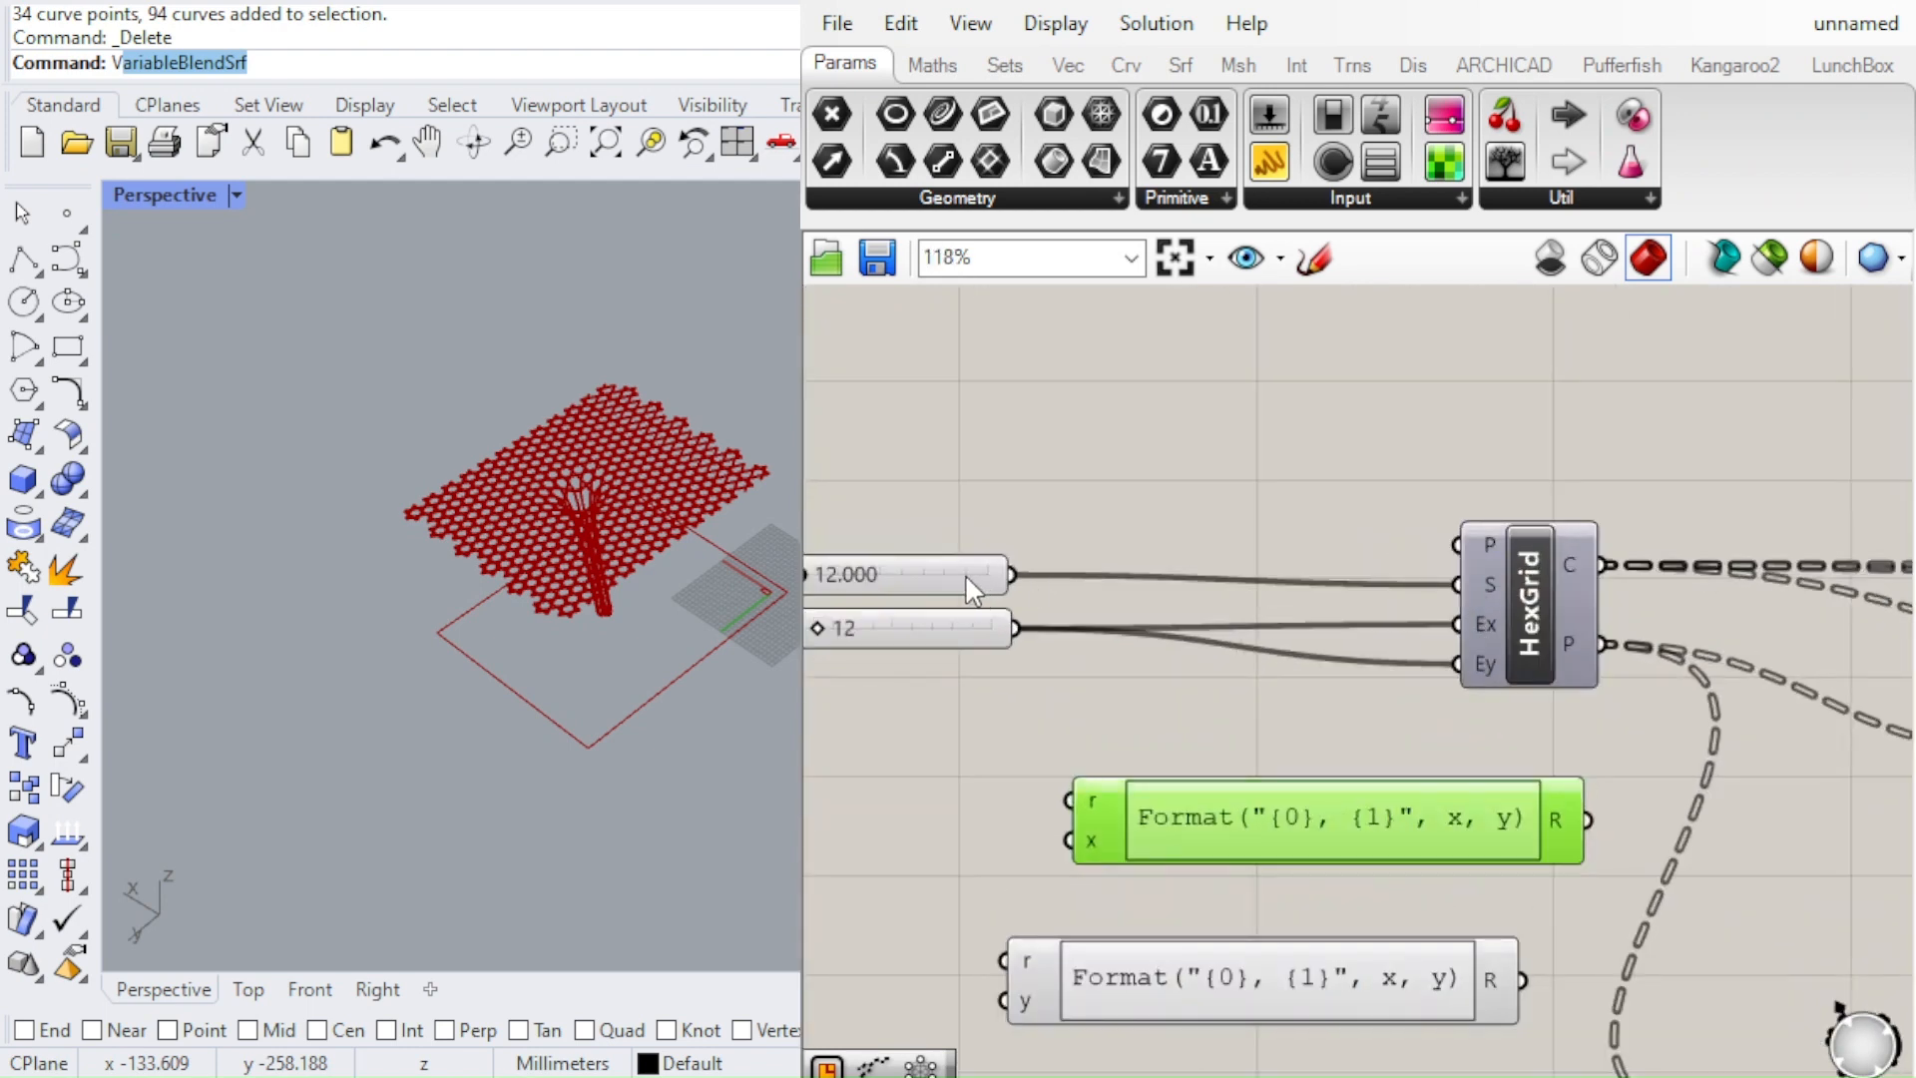
{"action": "scroll", "coordinate": [974, 586], "scroll_direction": "down", "scroll_amount": 1}
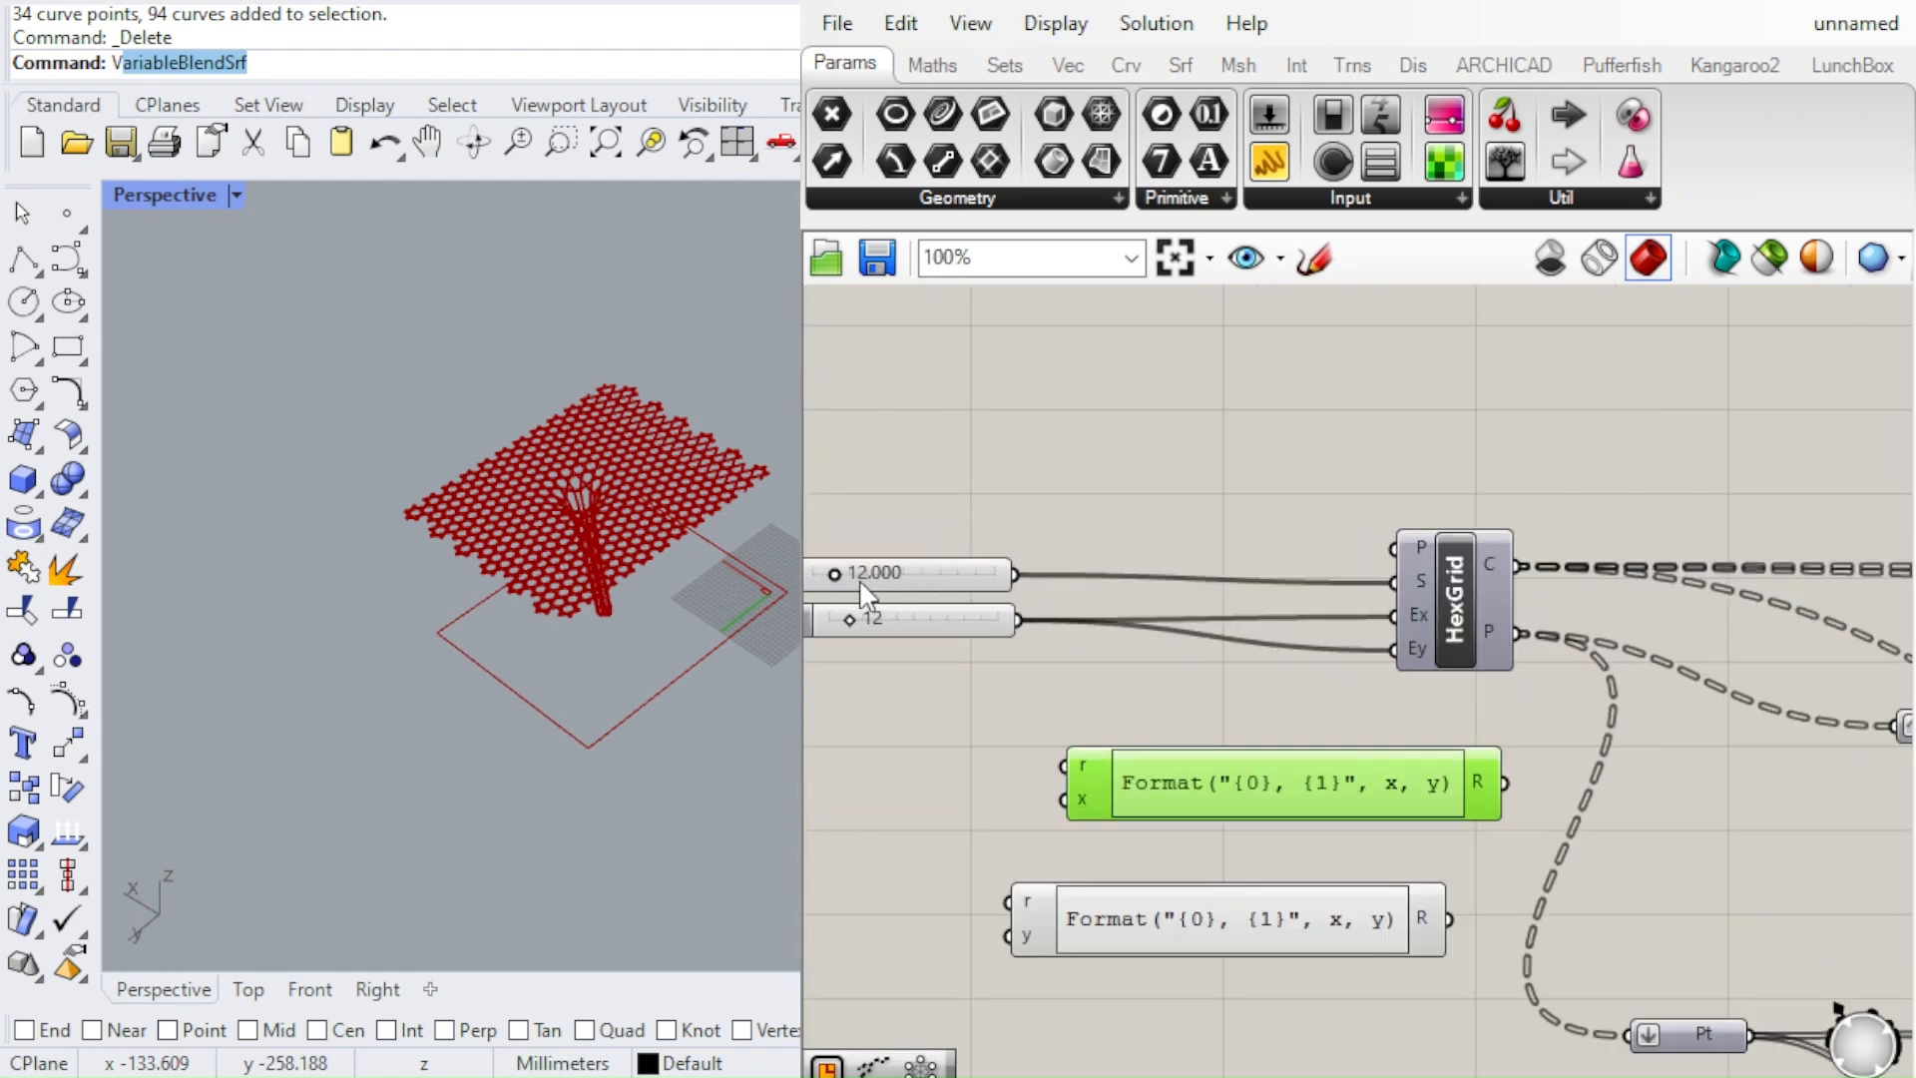
{"action": "scroll", "coordinate": [918, 572], "scroll_direction": "up", "scroll_amount": 1}
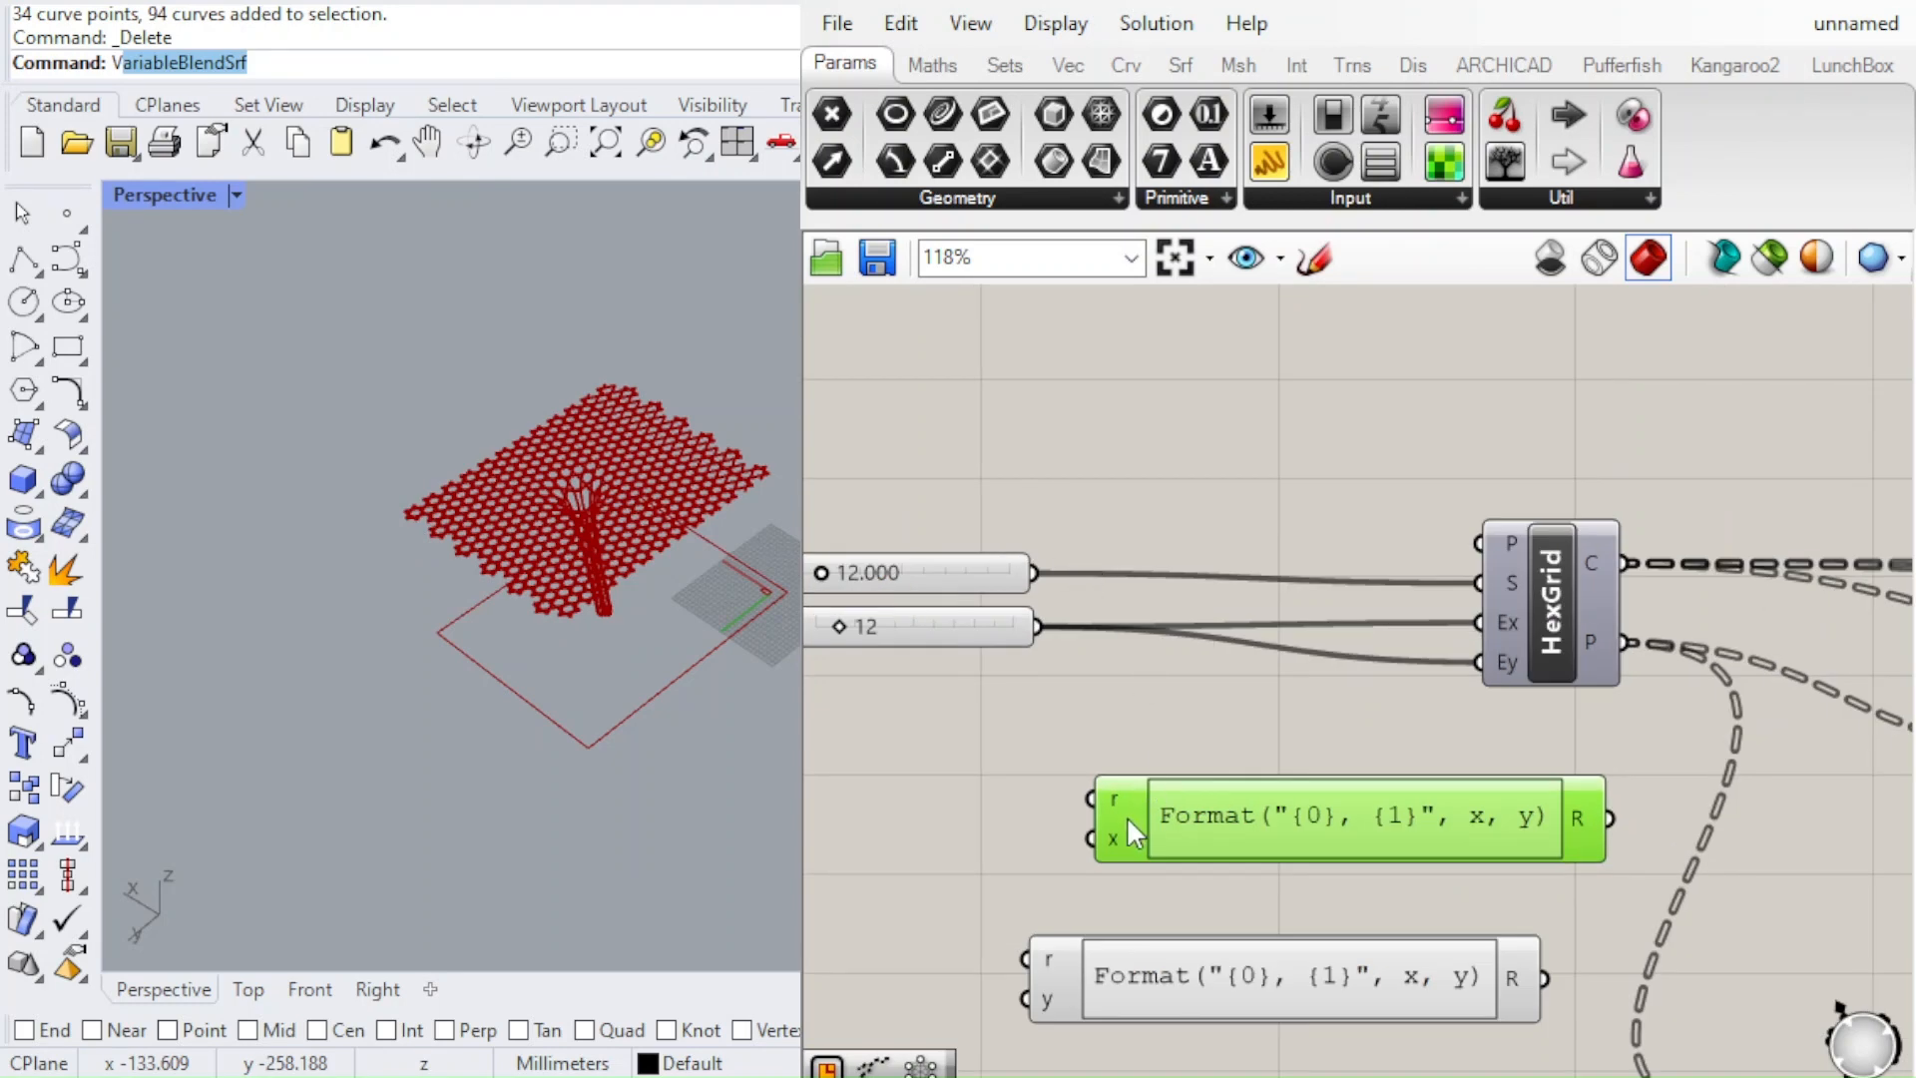
{"action": "left_click_drag", "start_coordinate": [1128, 818], "coordinate": [1099, 812]}
{"action": "left_click_drag", "start_coordinate": [1034, 572], "coordinate": [1062, 793]}
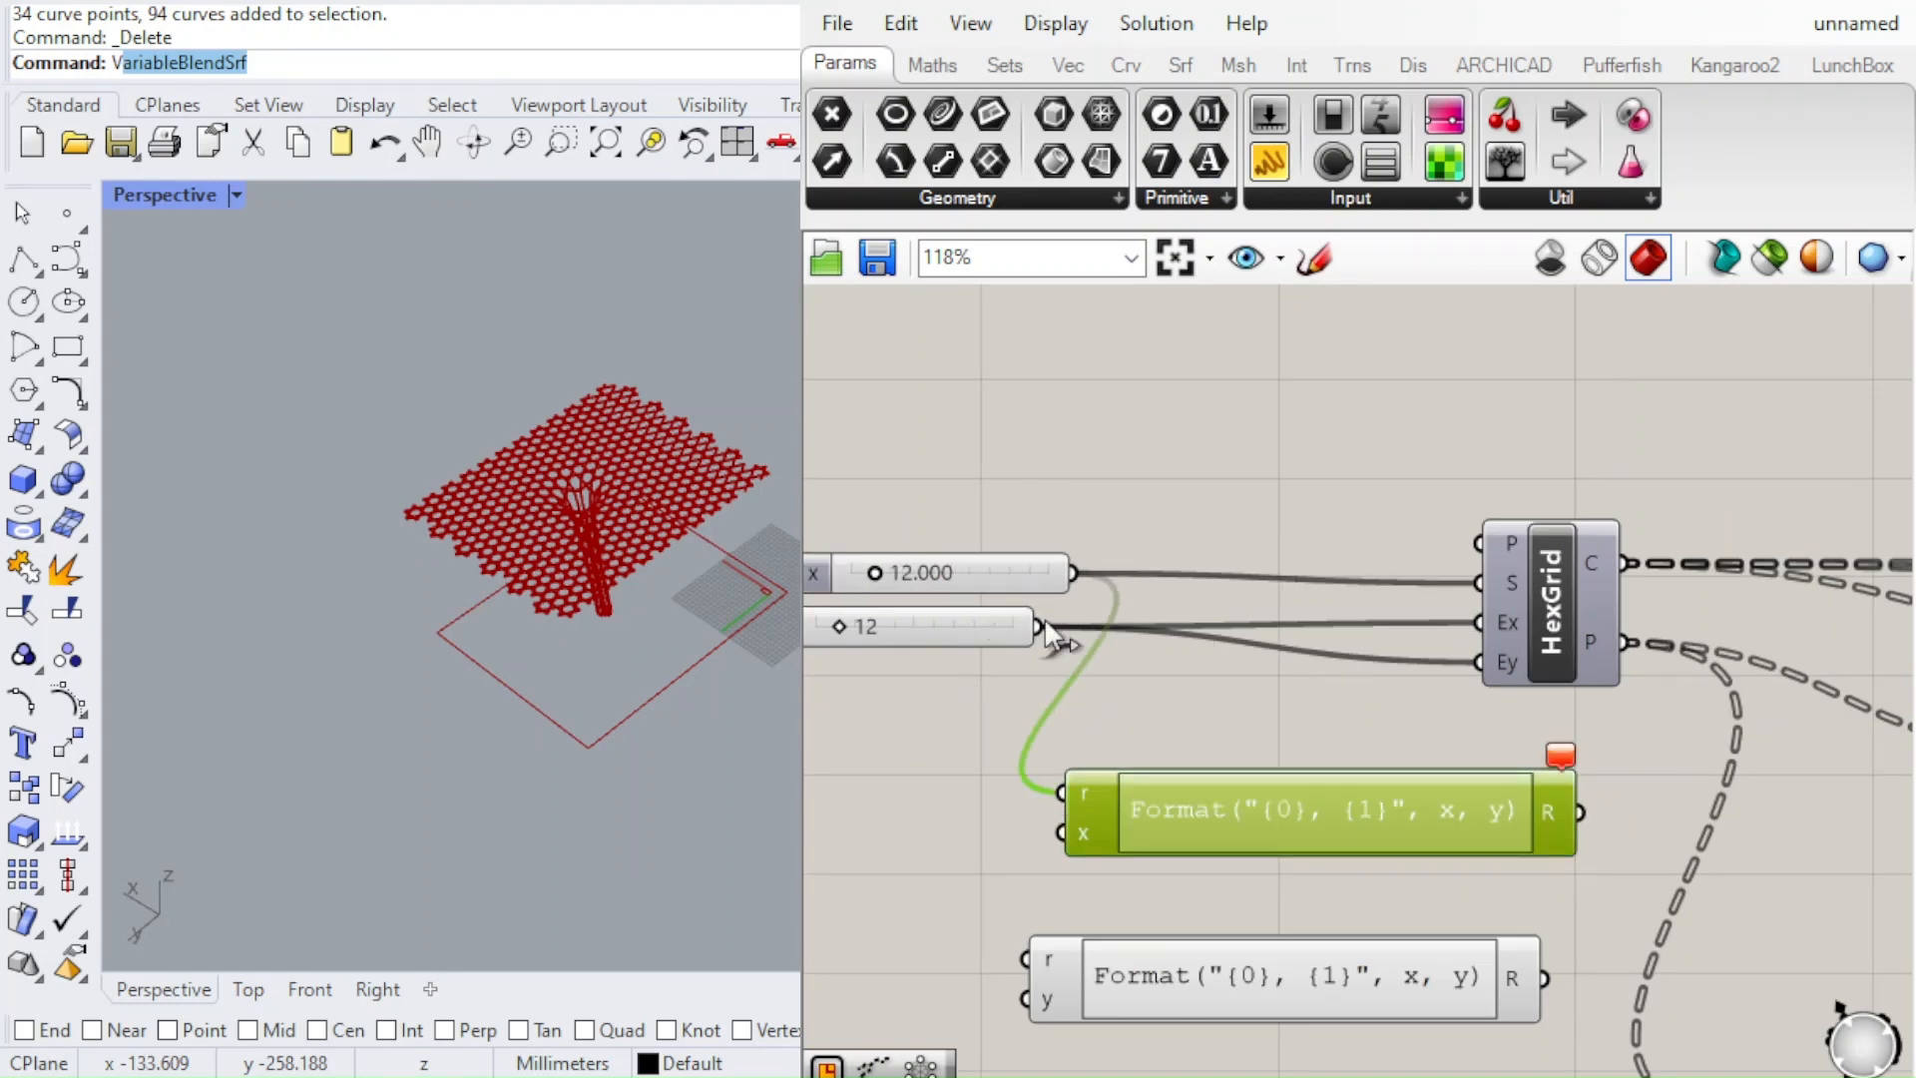
{"action": "scroll", "coordinate": [1236, 625], "scroll_direction": "down", "scroll_amount": 3}
{"action": "scroll", "coordinate": [1098, 605], "scroll_direction": "up", "scroll_amount": 2}
{"action": "scroll", "coordinate": [1040, 652], "scroll_direction": "up", "scroll_amount": 1}
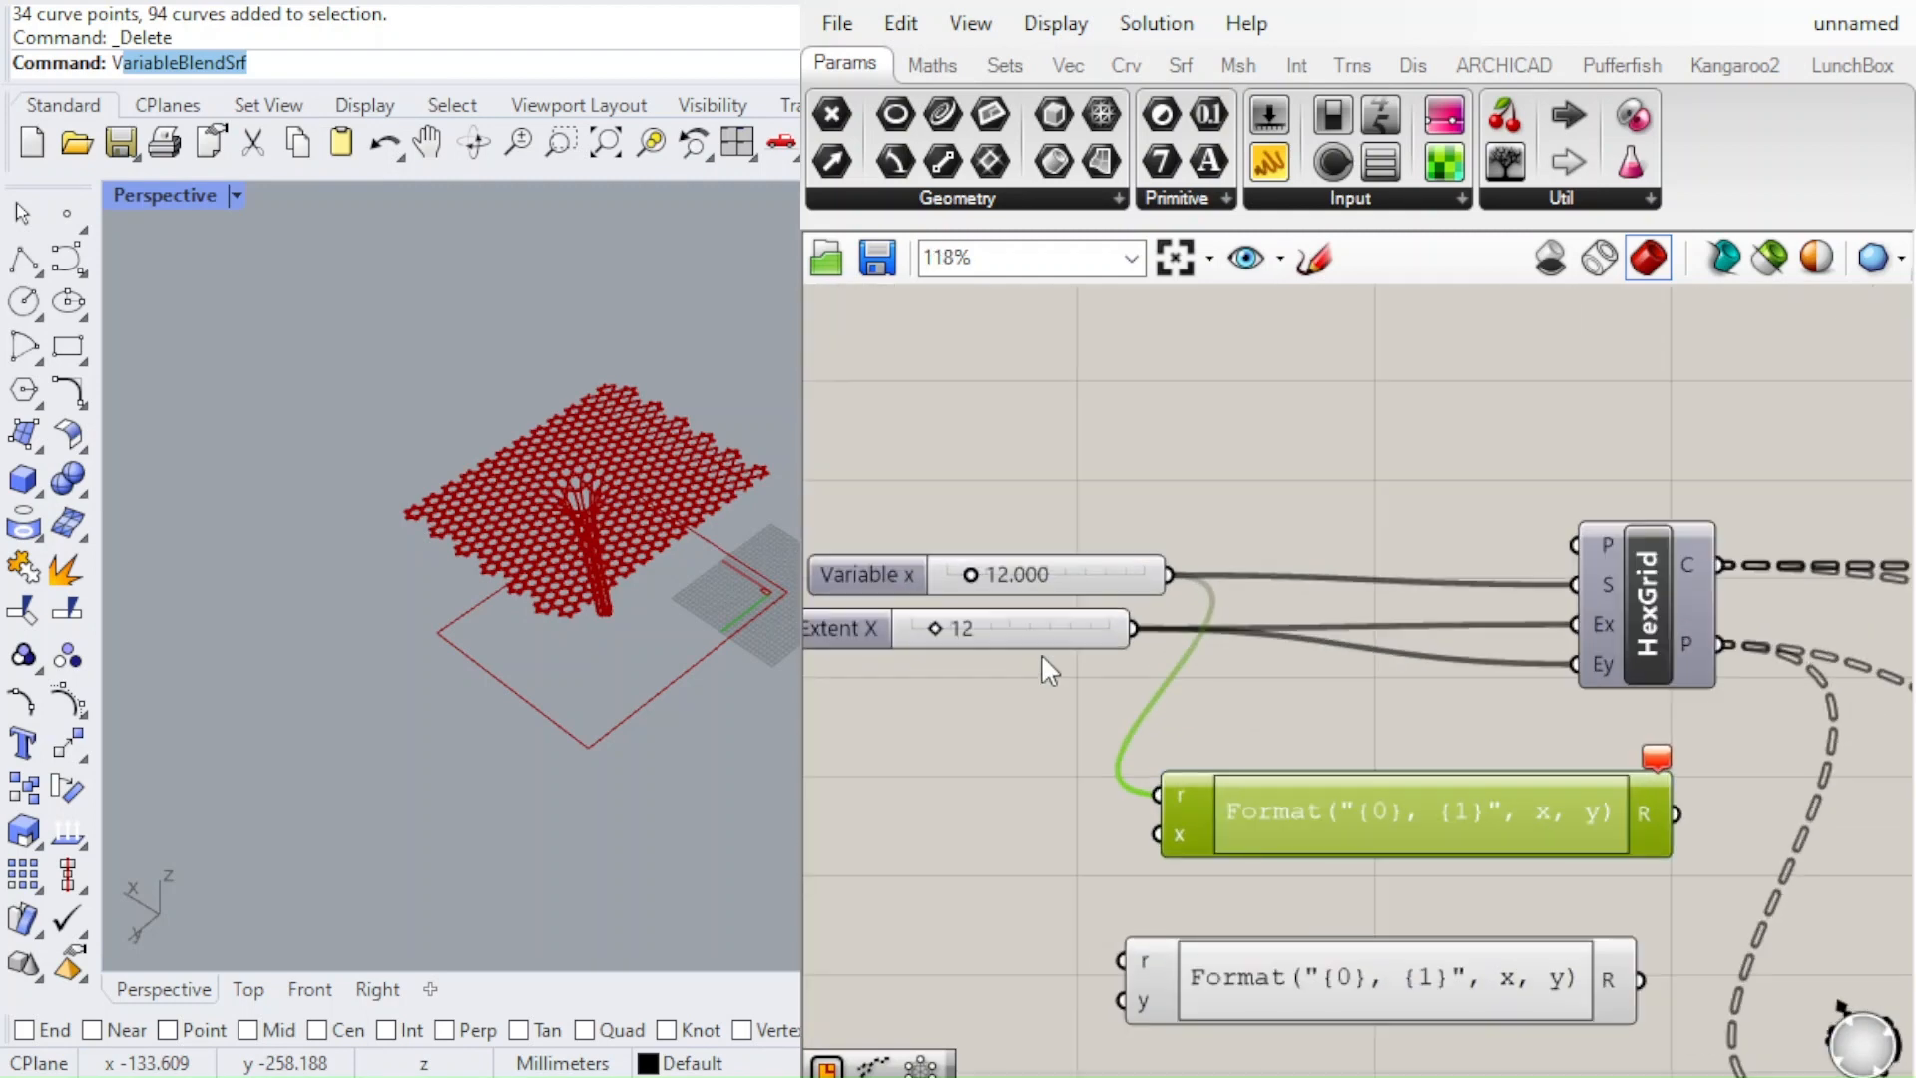
{"action": "left_click", "coordinate": [1204, 713]}
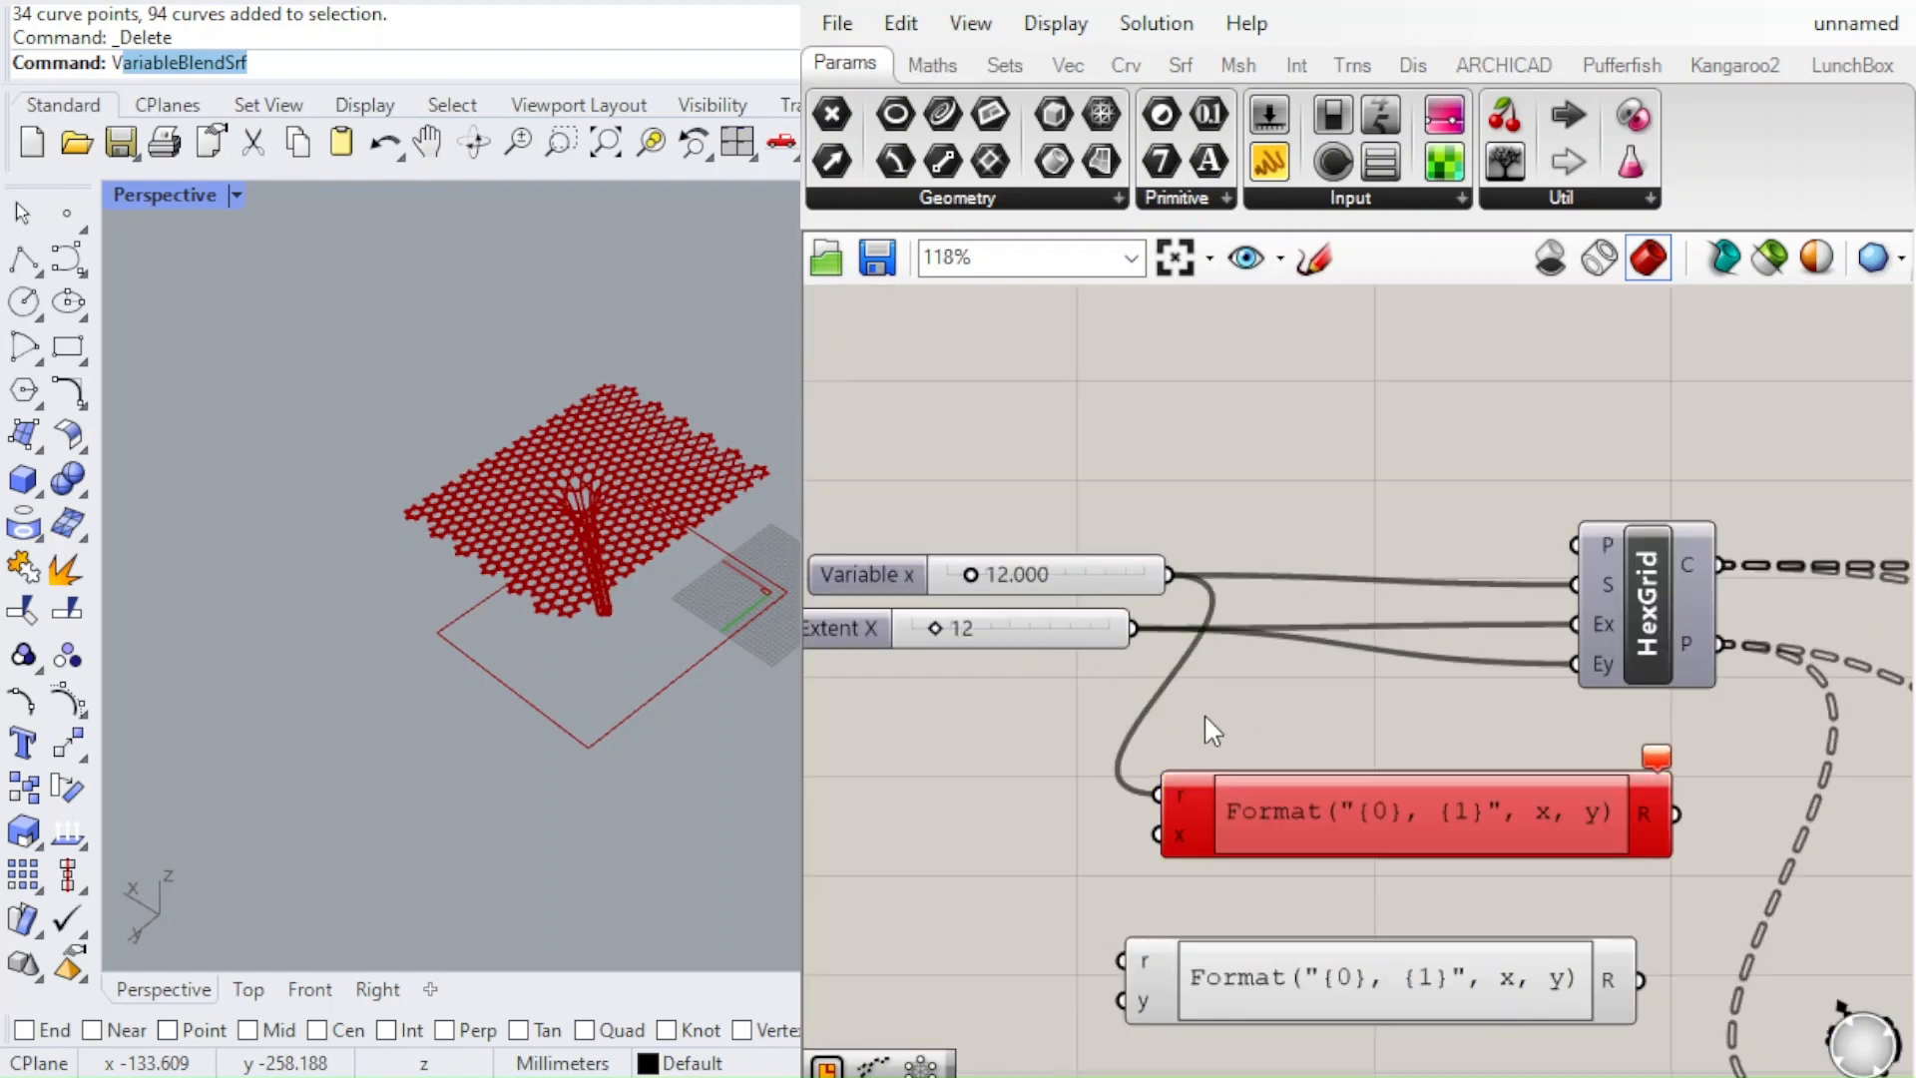
Duplicate the Extent X slider below itself and connect the copy, set to 12, to HexGrid's Ey input
{"action": "scroll", "coordinate": [1008, 617], "scroll_direction": "down", "scroll_amount": 1}
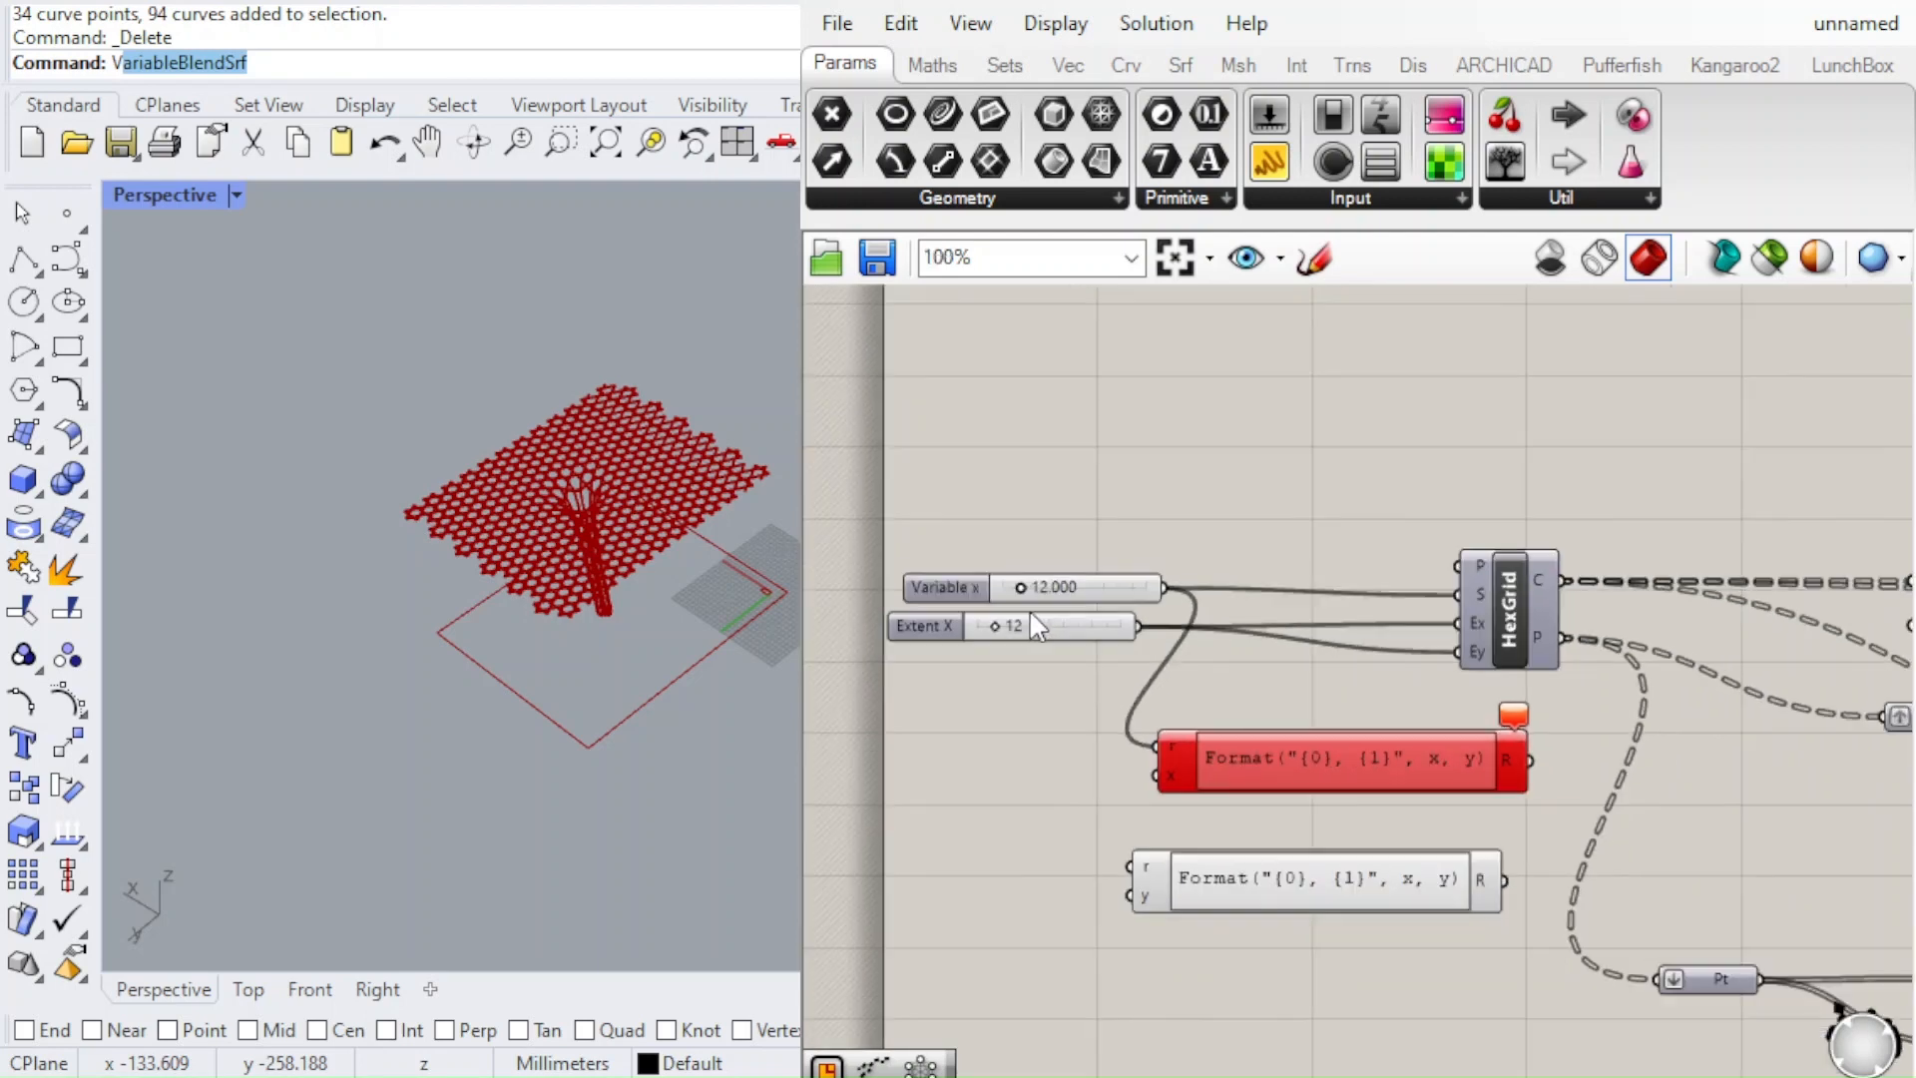
{"action": "scroll", "coordinate": [1043, 620], "scroll_direction": "up", "scroll_amount": 2}
{"action": "left_click", "coordinate": [1058, 635]}
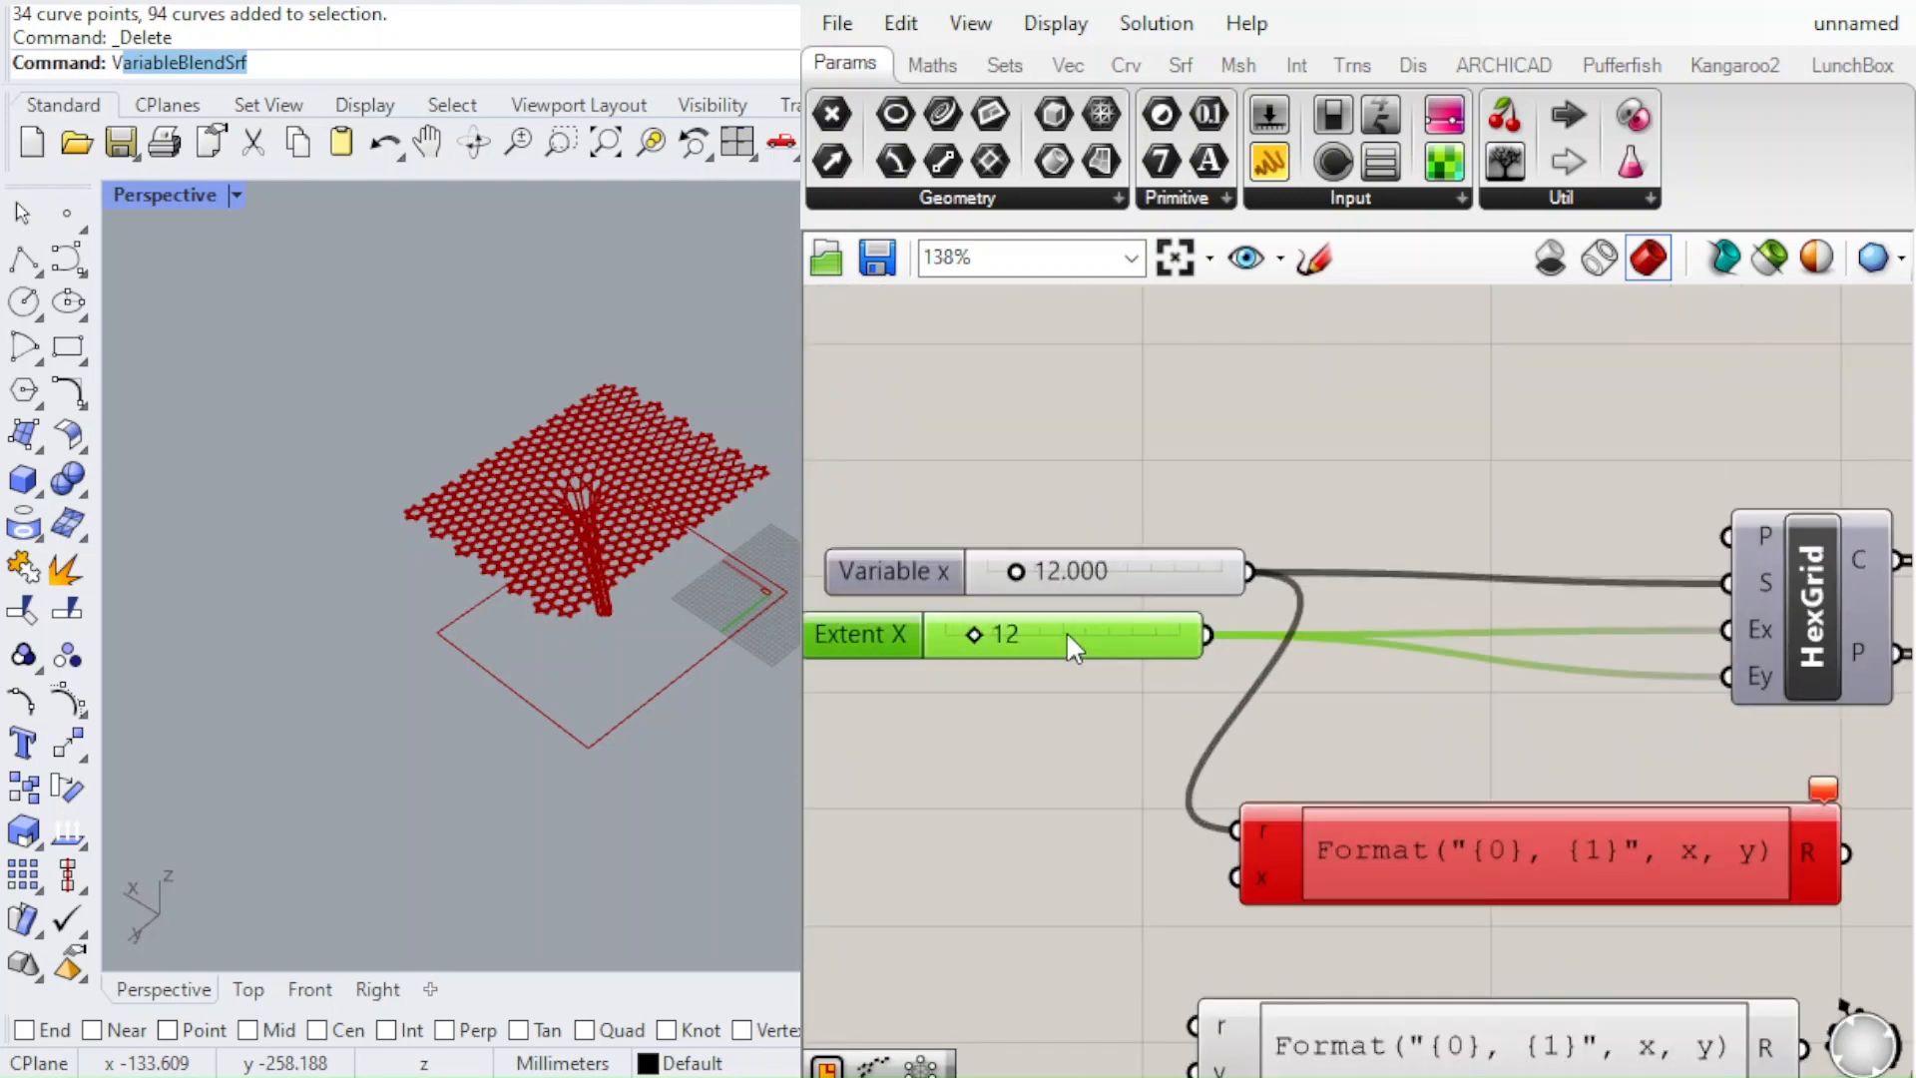
{"action": "left_click_drag", "start_coordinate": [1071, 633], "coordinate": [1074, 697], "text": "alt"}
{"action": "left_click_drag", "start_coordinate": [1214, 695], "coordinate": [1727, 677]}
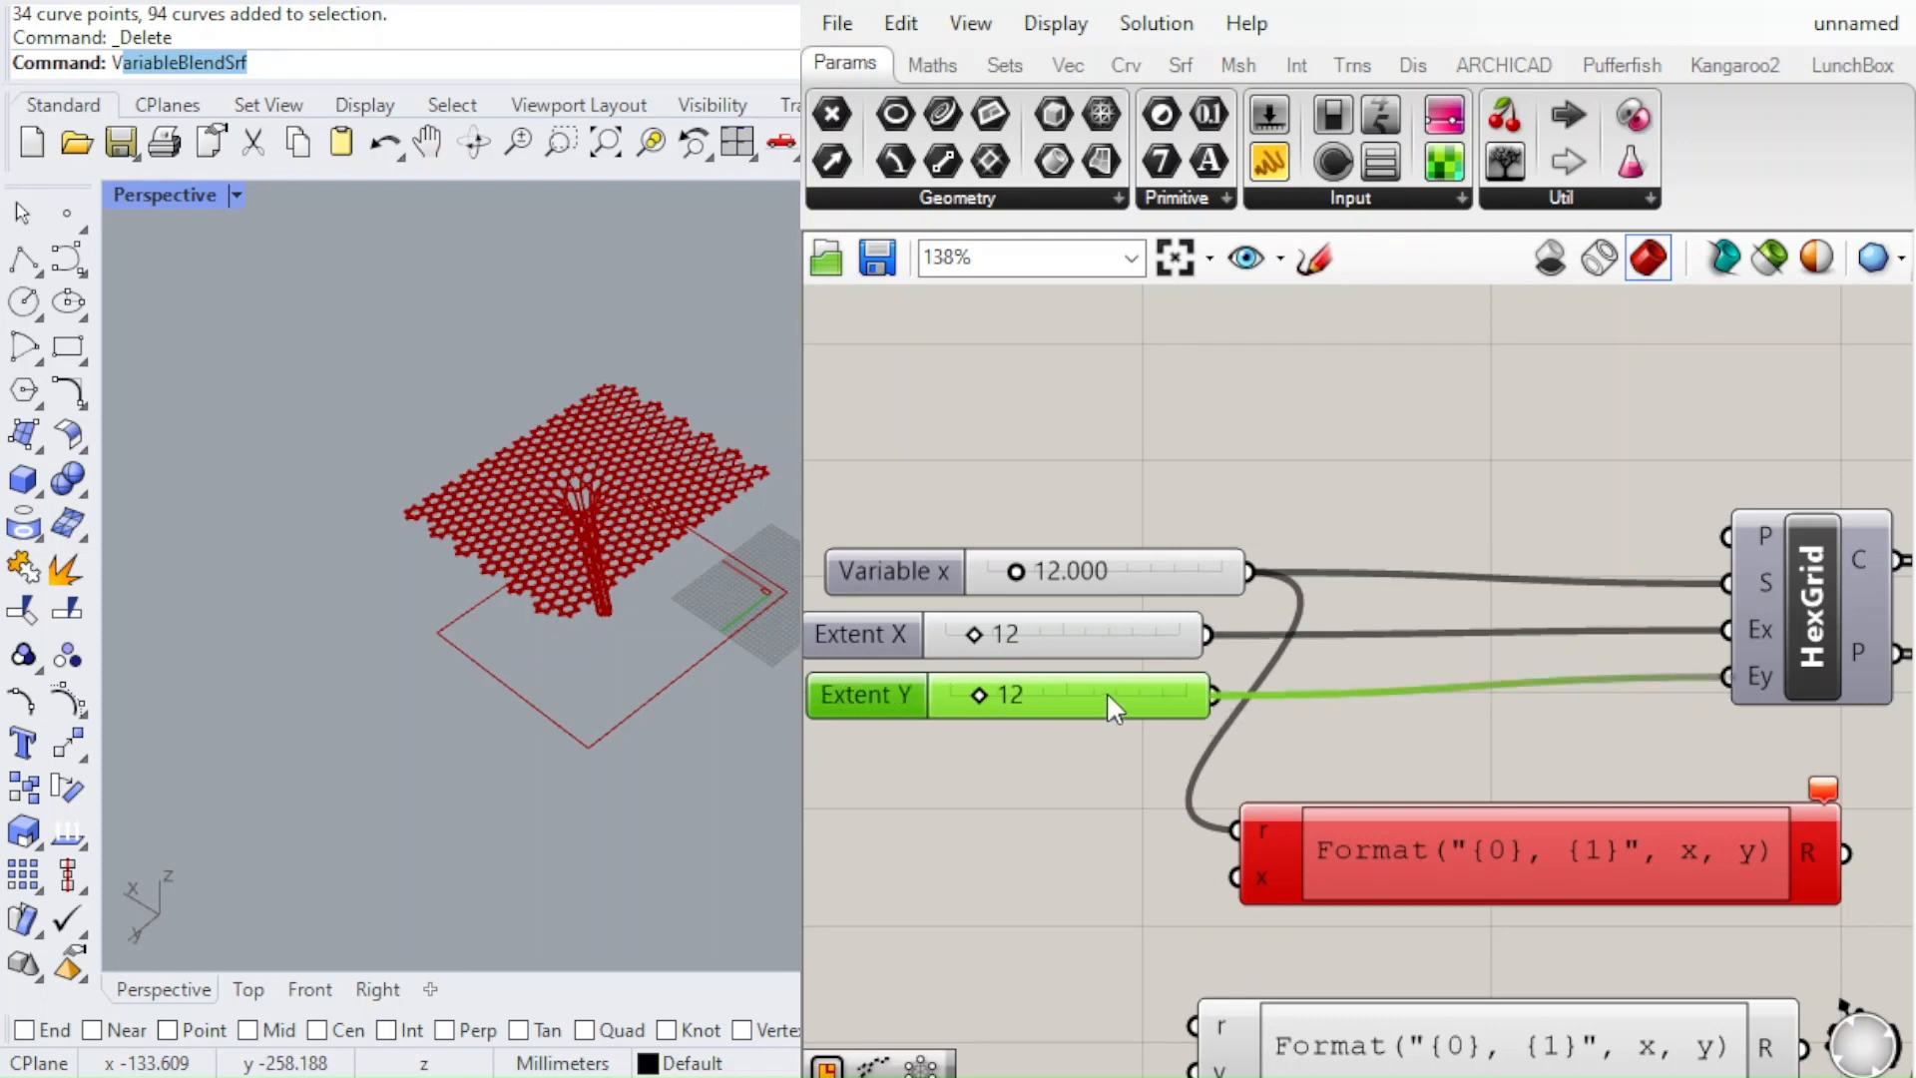
Connect the Extent X slider to the upper expression's x input
{"action": "left_click", "coordinate": [1113, 623]}
{"action": "scroll", "coordinate": [1158, 662], "scroll_direction": "up", "scroll_amount": 4}
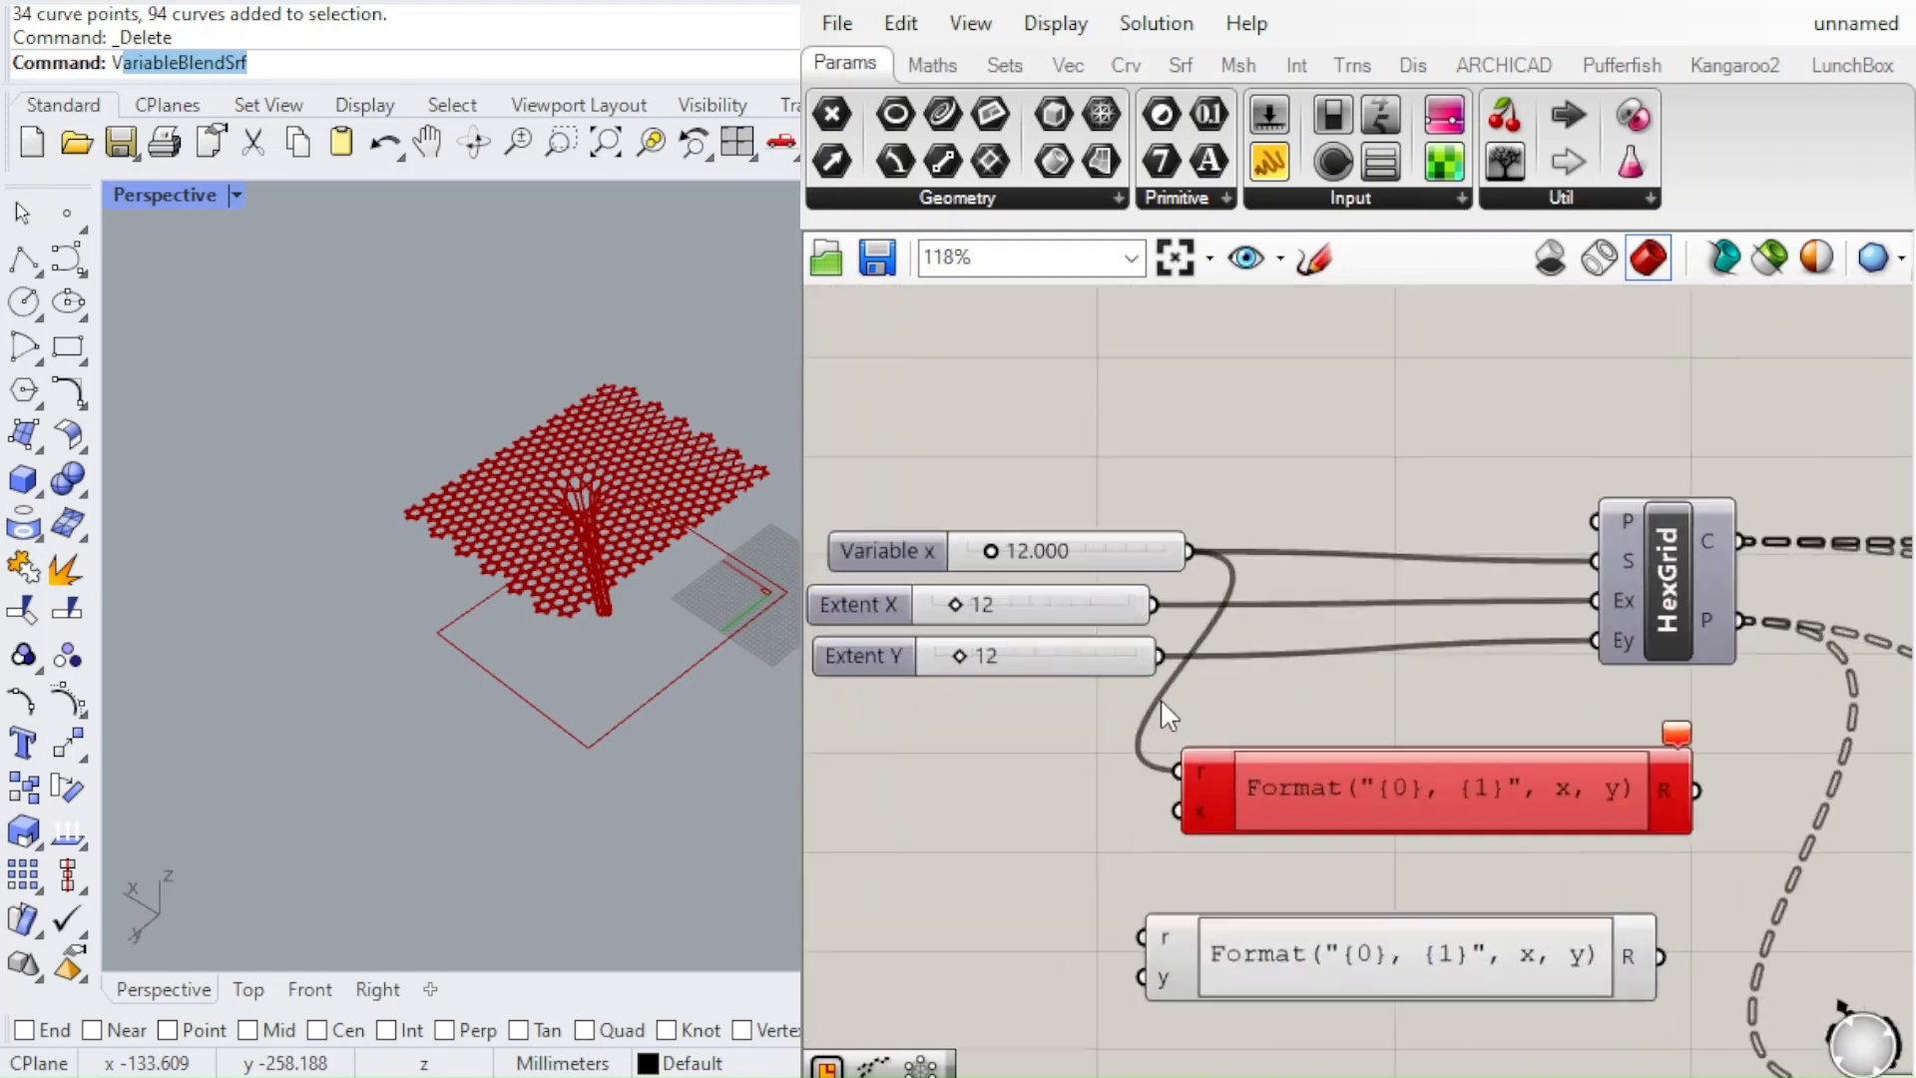
{"action": "scroll", "coordinate": [1192, 544], "scroll_direction": "down", "scroll_amount": 5}
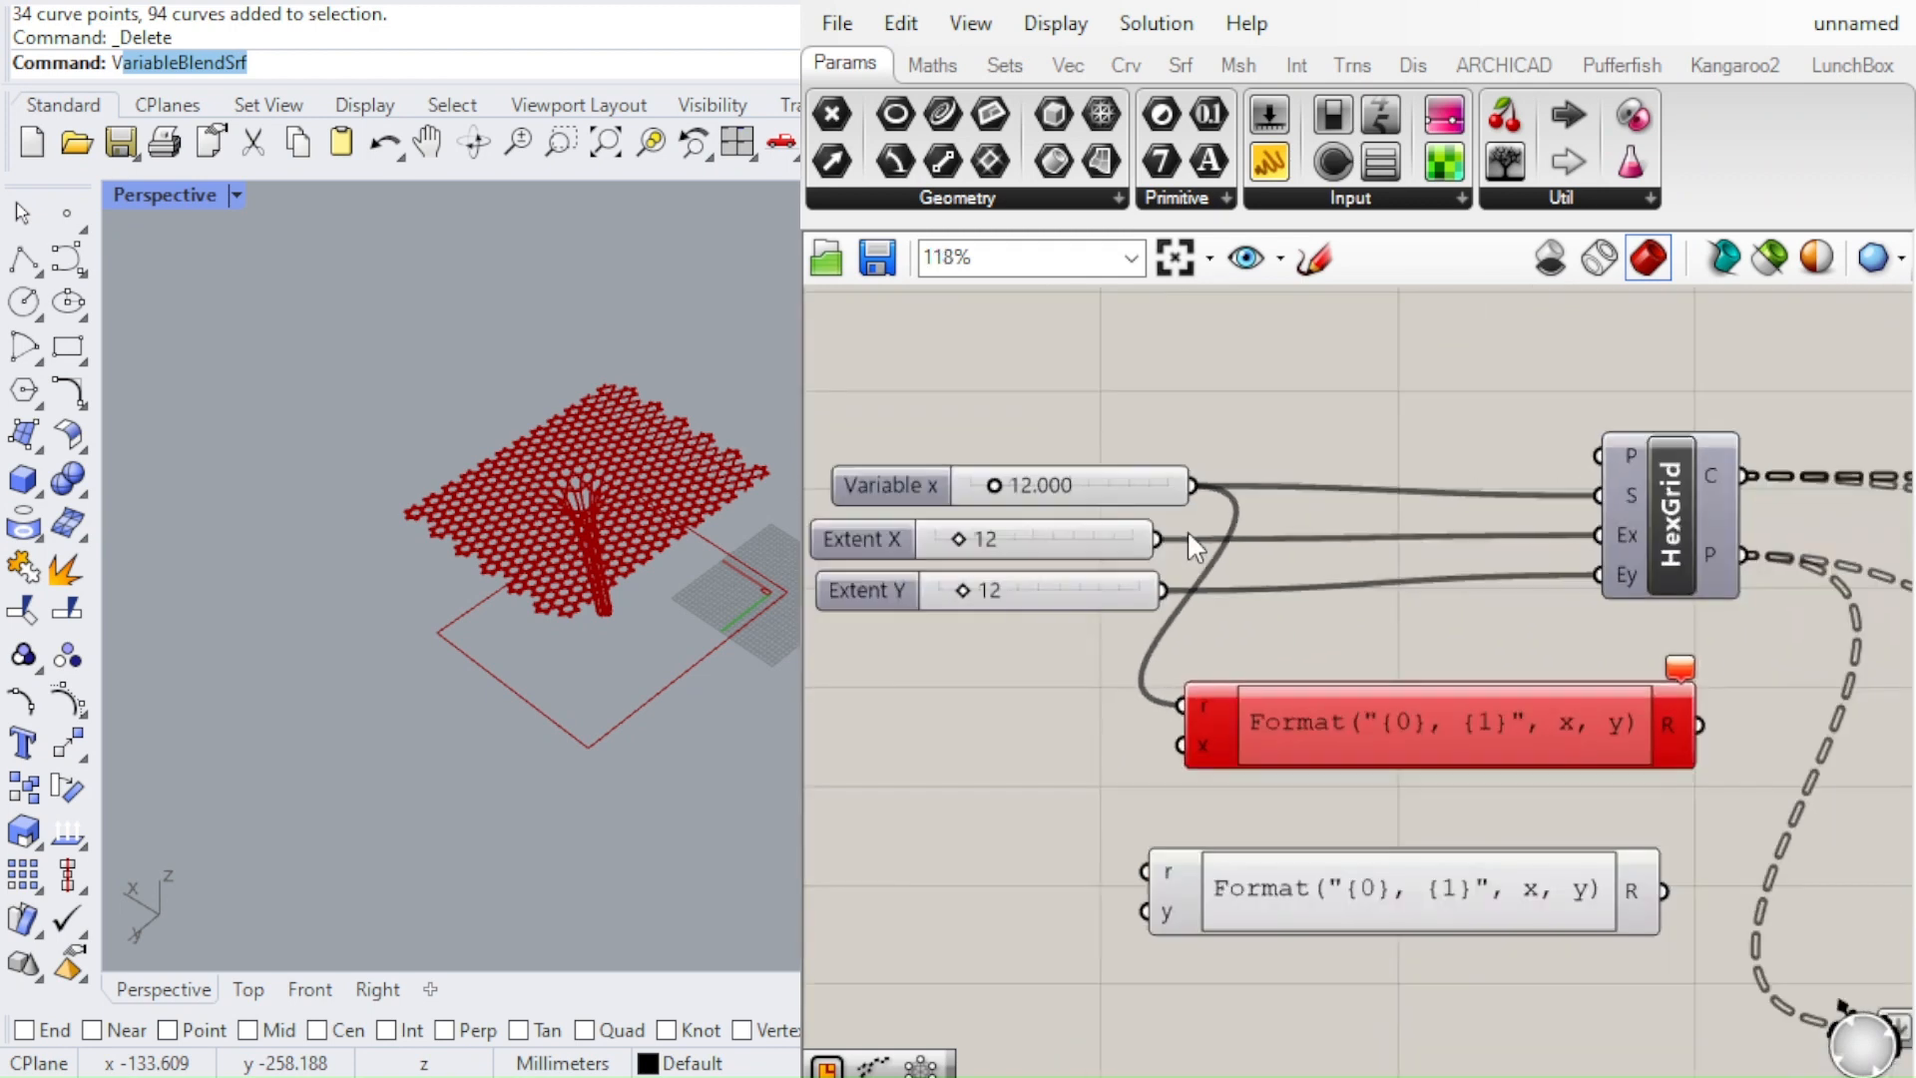
{"action": "left_click_drag", "start_coordinate": [1157, 539], "coordinate": [1175, 739]}
{"action": "left_click_drag", "start_coordinate": [1291, 721], "coordinate": [1387, 723]}
{"action": "left_click", "coordinate": [1154, 746]}
Set the upper expression's formula to x*r+x/2*r and shift the component closer to the sliders
{"action": "scroll", "coordinate": [1085, 643], "scroll_direction": "down", "scroll_amount": 3}
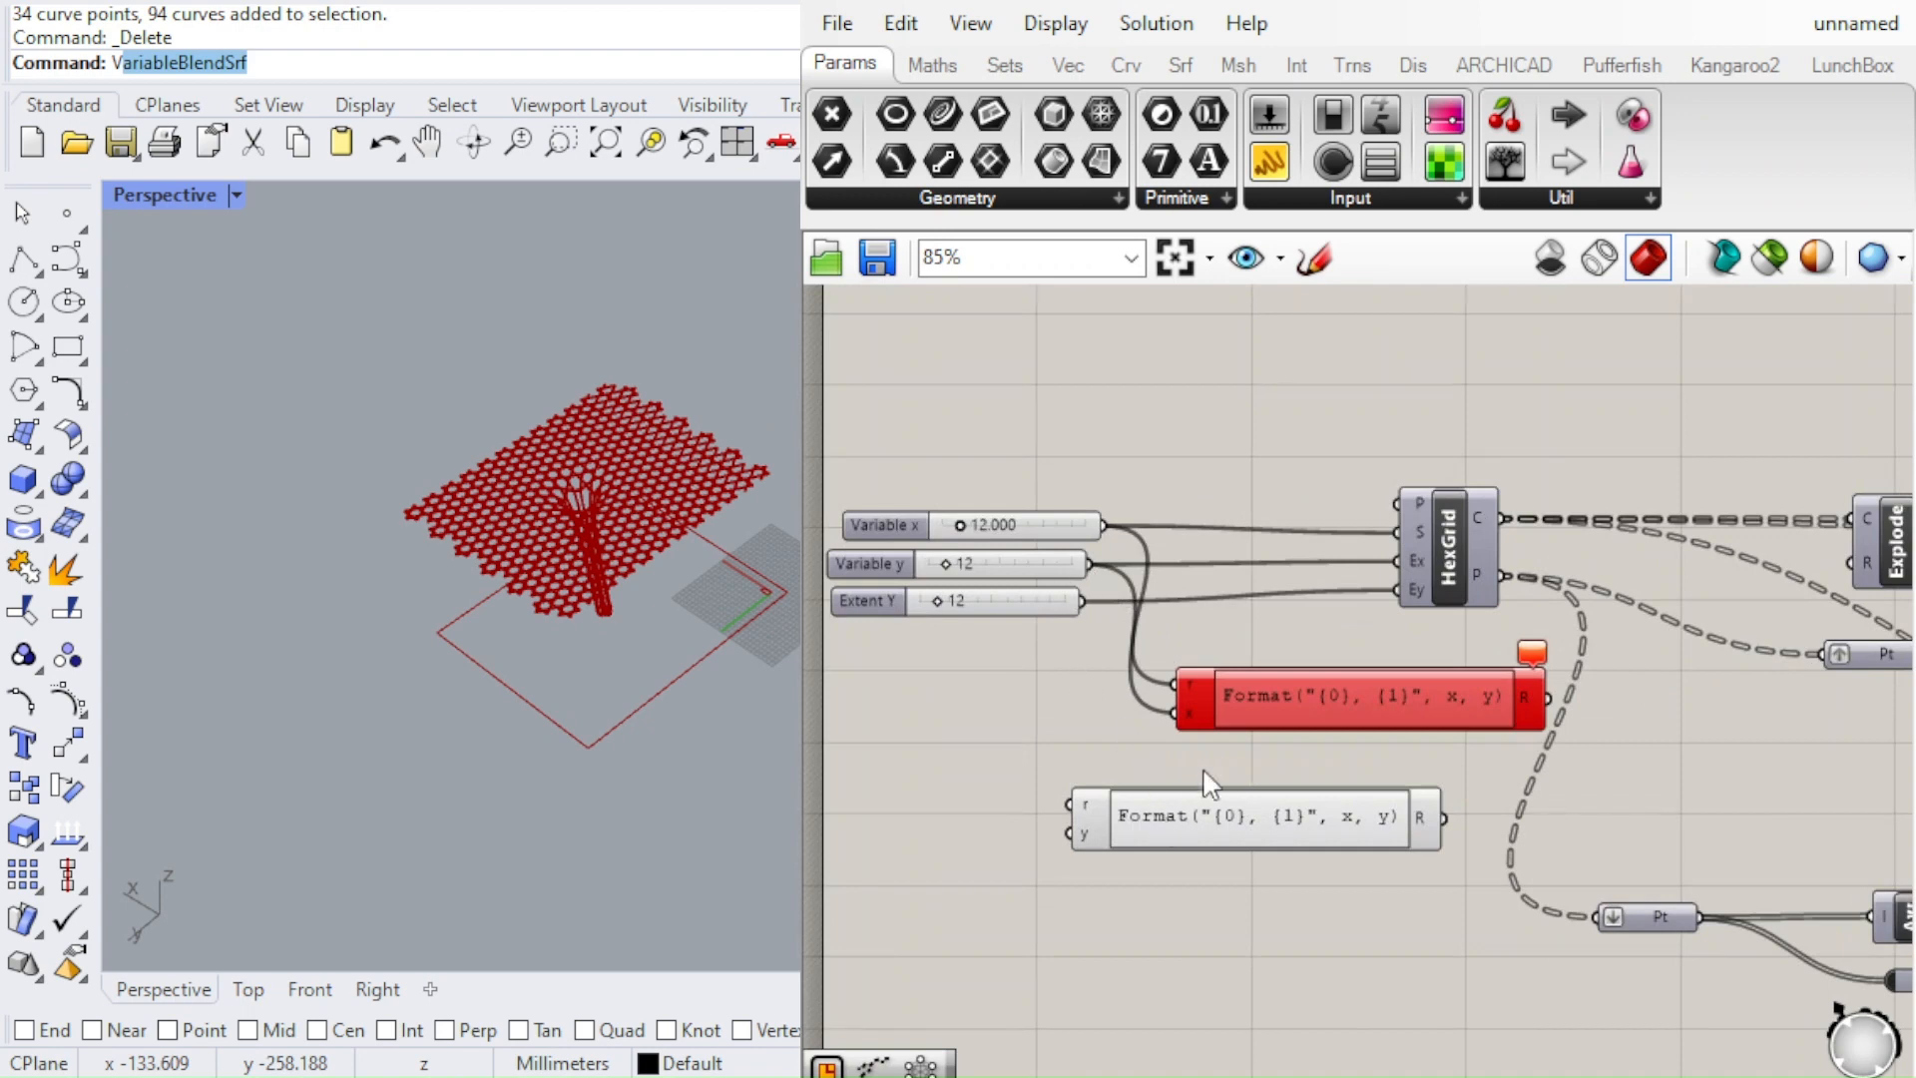
{"action": "left_click_drag", "start_coordinate": [1271, 688], "coordinate": [1232, 690]}
{"action": "scroll", "coordinate": [1279, 691], "scroll_direction": "up", "scroll_amount": 4}
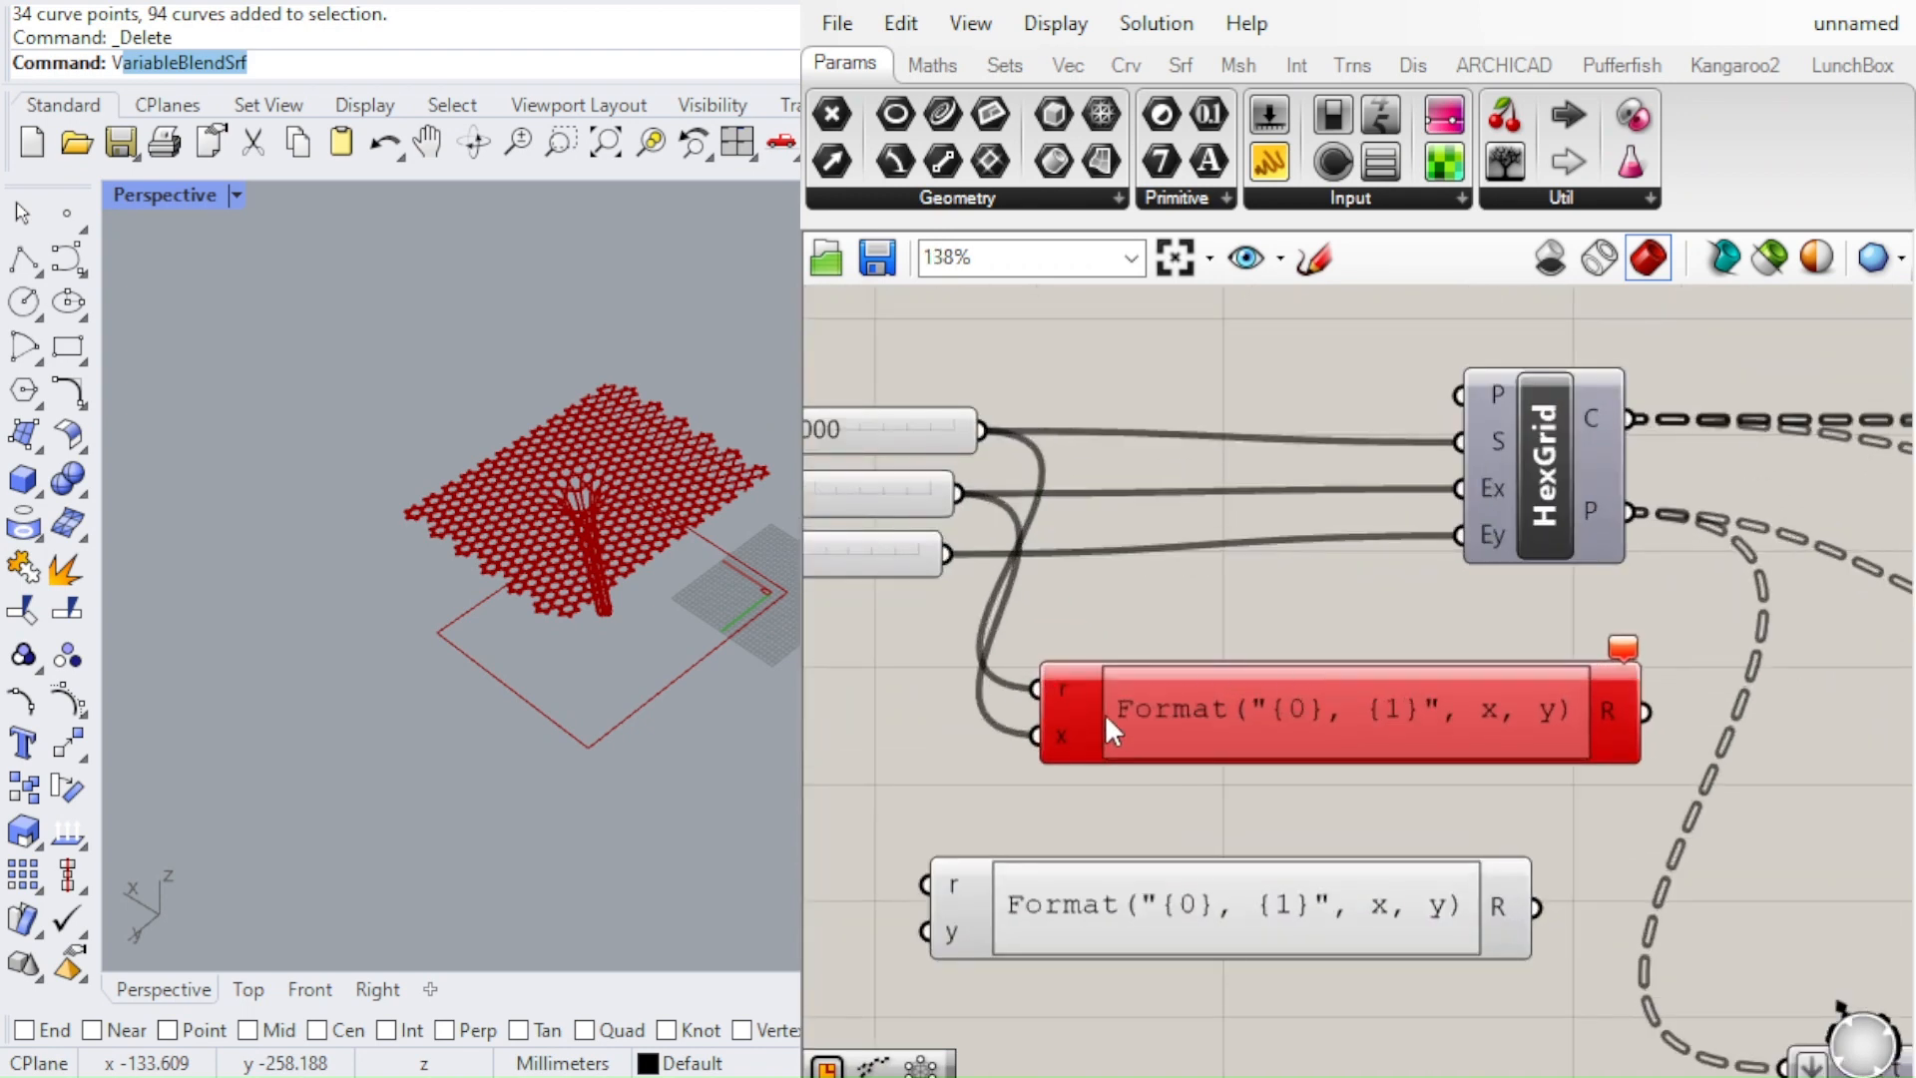
{"action": "left_click", "coordinate": [1277, 714]}
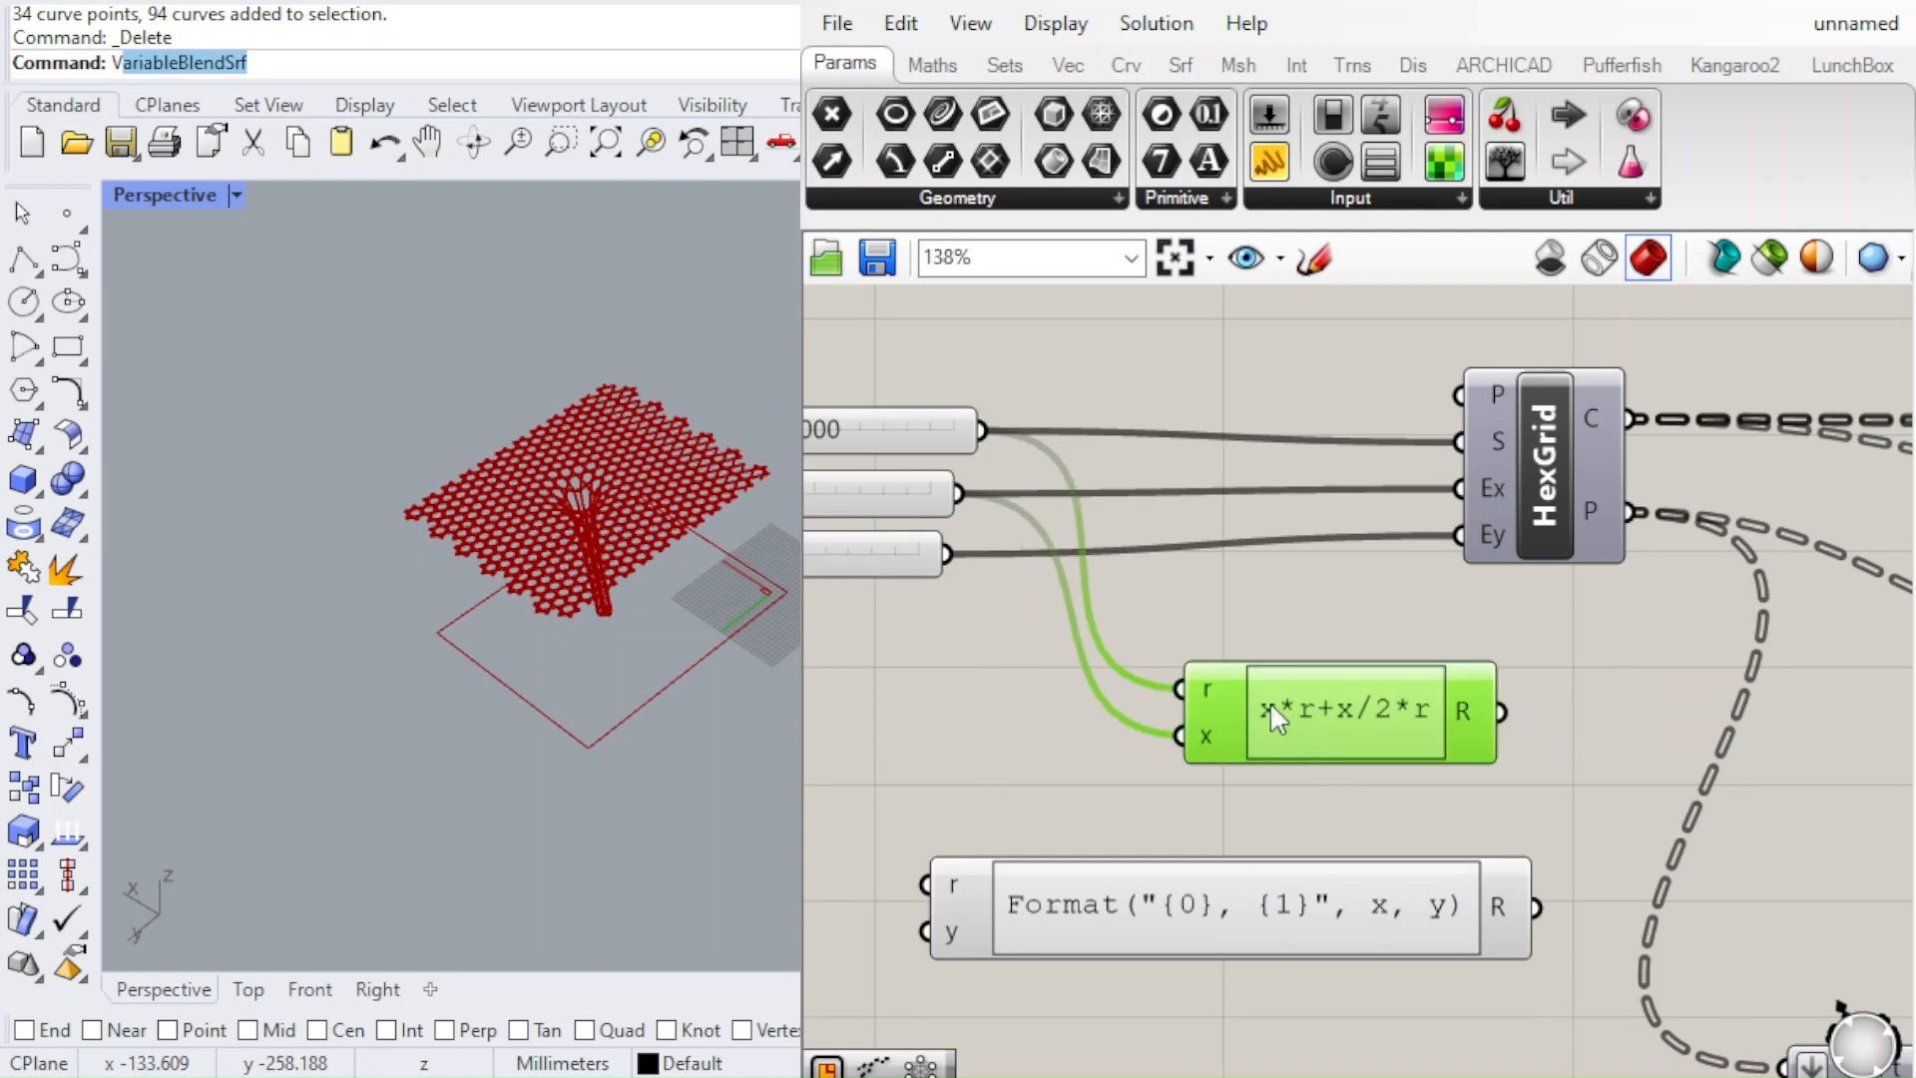
{"action": "left_click_drag", "start_coordinate": [1269, 703], "coordinate": [1151, 674]}
{"action": "left_click", "coordinate": [1193, 603]}
{"action": "scroll", "coordinate": [1177, 639], "scroll_direction": "down", "scroll_amount": 2}
{"action": "scroll", "coordinate": [1155, 650], "scroll_direction": "up", "scroll_amount": 1}
Reposition the lower expression, then connect the hexagon size slider to its r input and the Extent Y slider to its y input
{"action": "left_click_drag", "start_coordinate": [1089, 819], "coordinate": [1132, 816]}
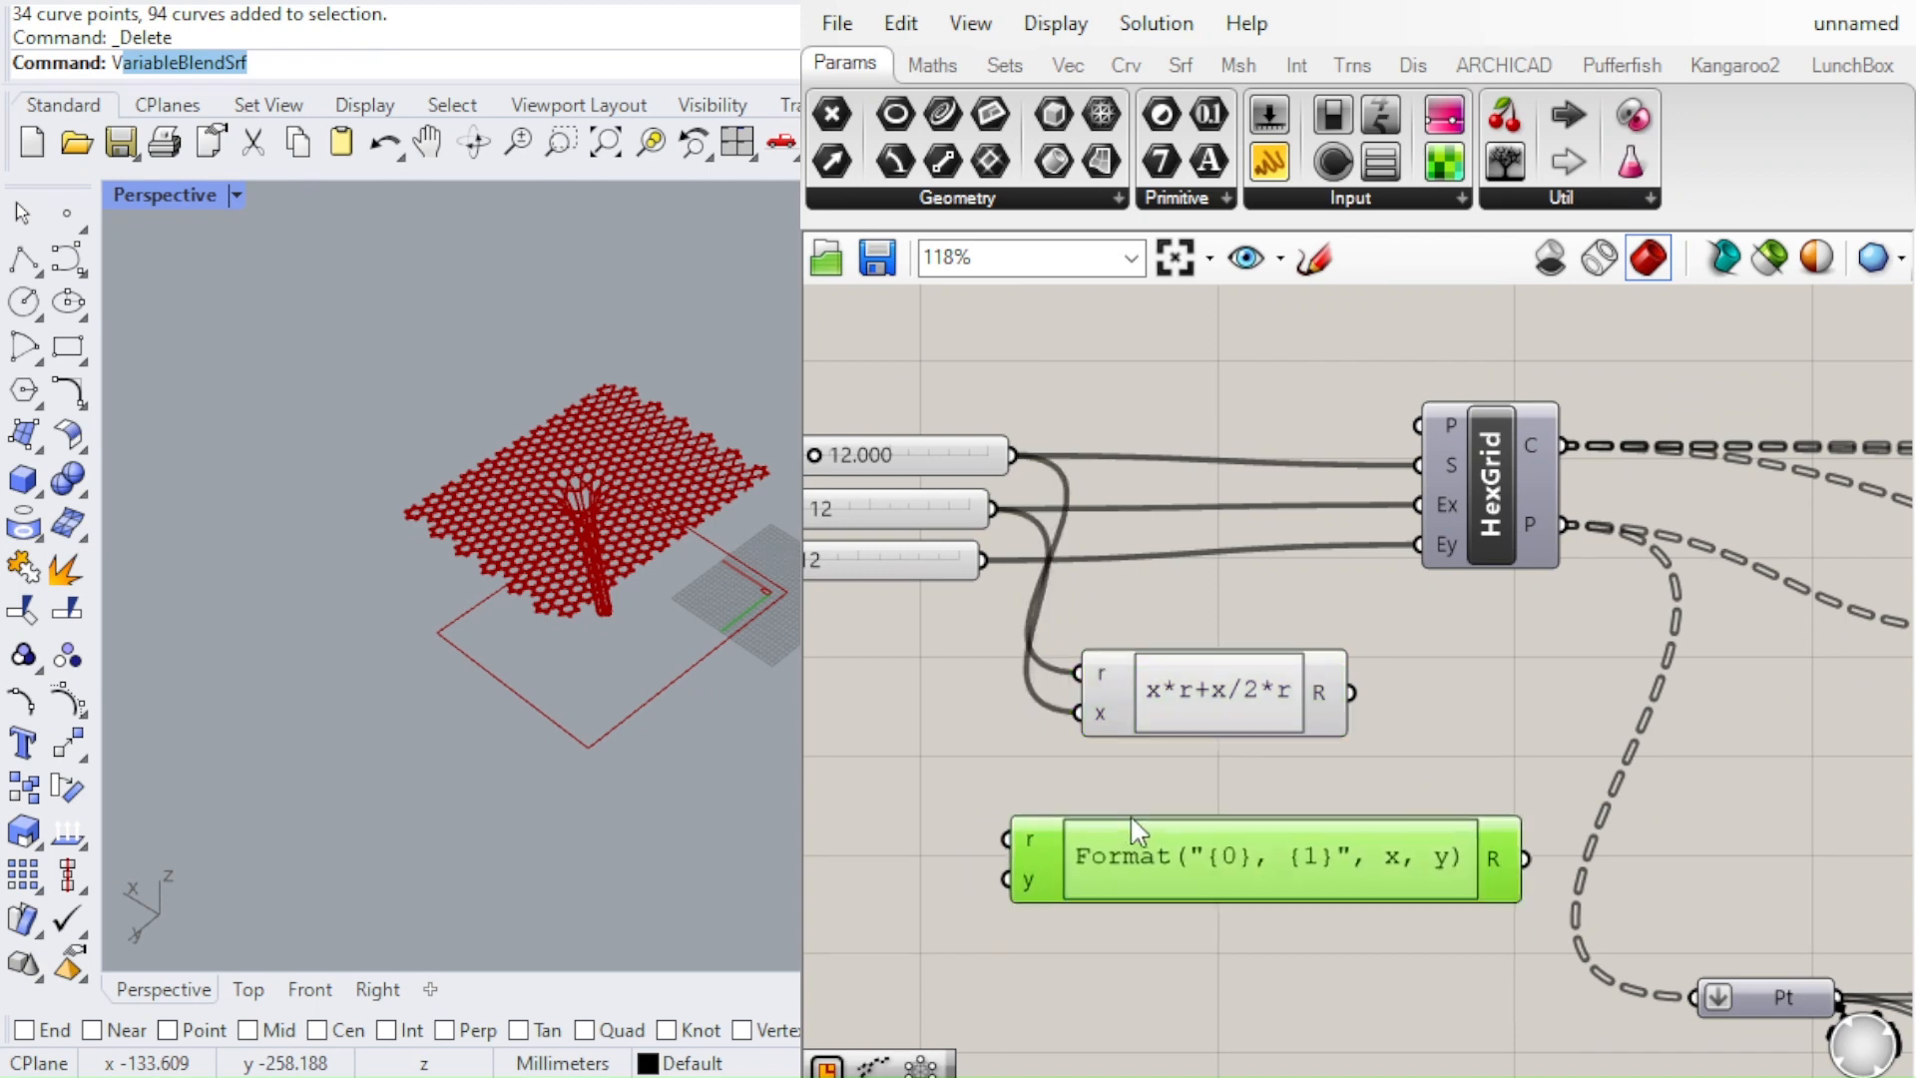
{"action": "scroll", "coordinate": [1093, 597], "scroll_direction": "down", "scroll_amount": 3}
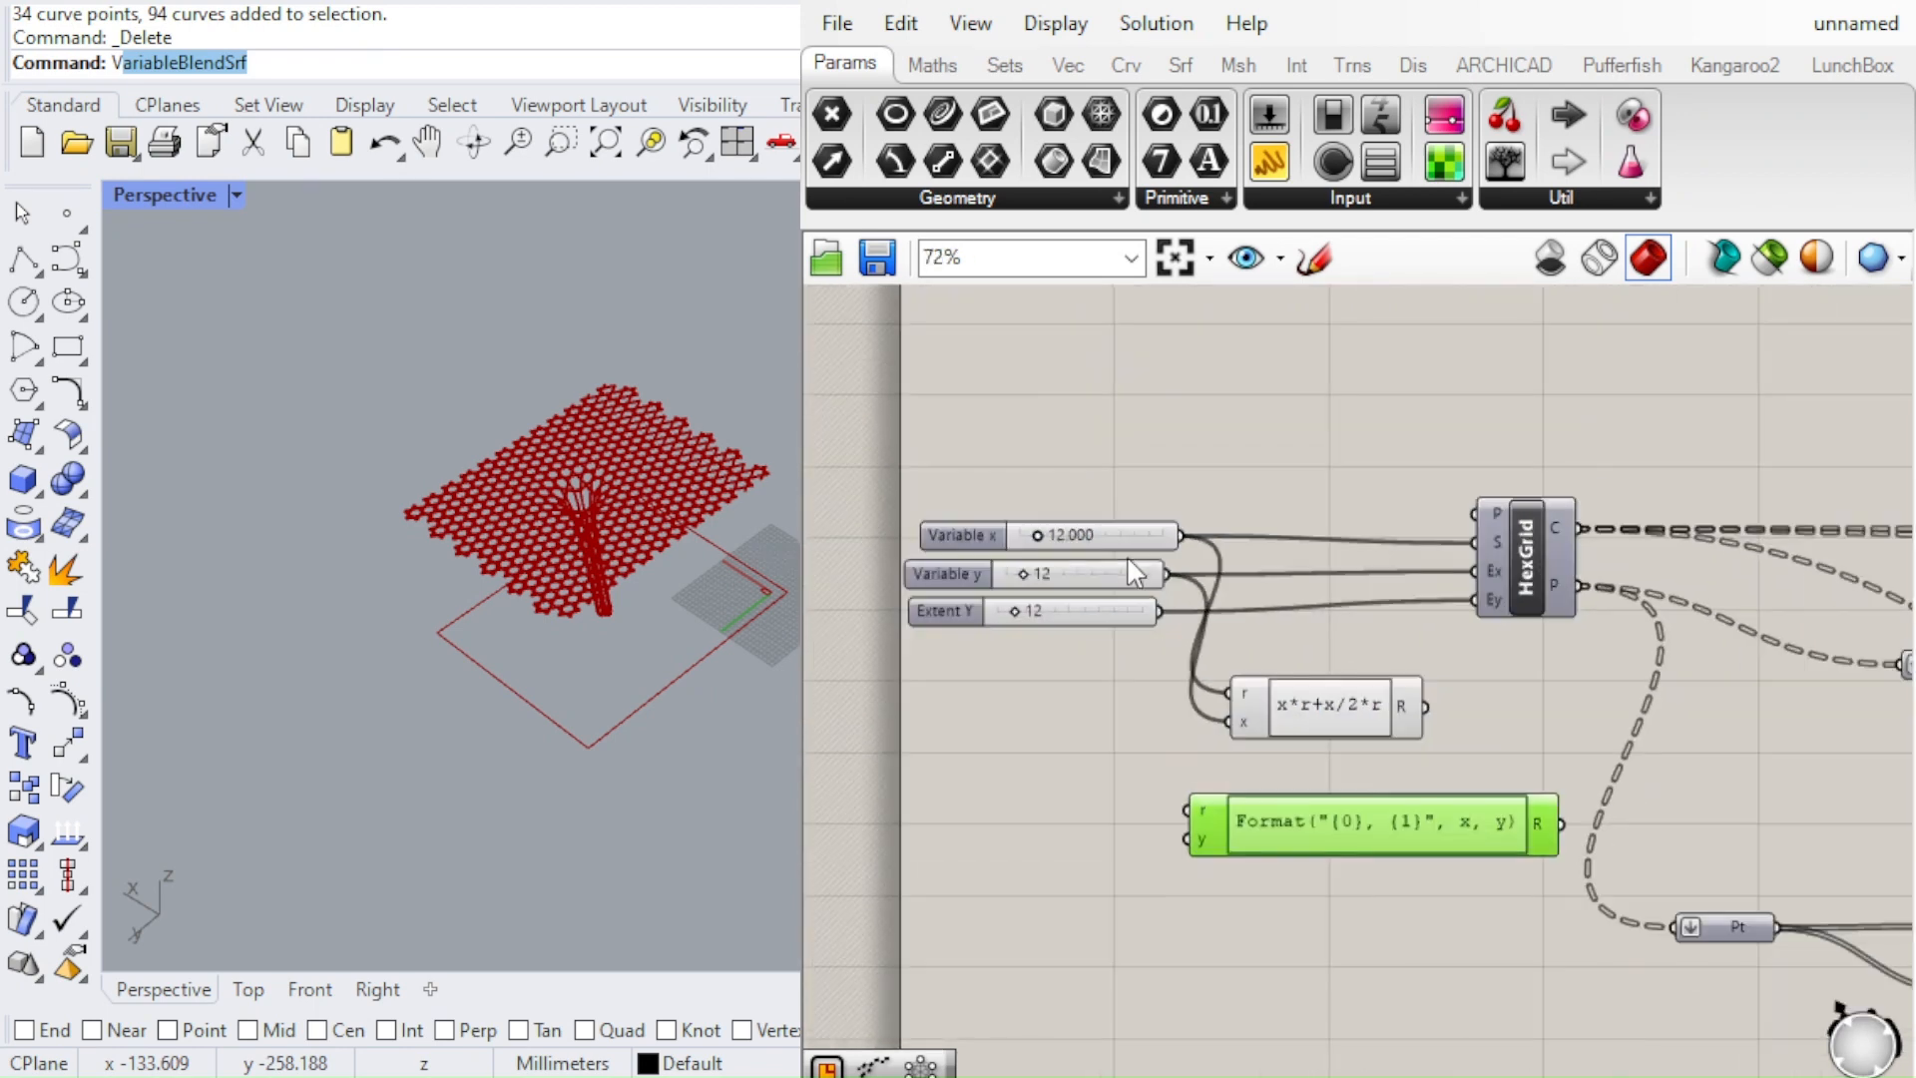
{"action": "scroll", "coordinate": [1134, 572], "scroll_direction": "up", "scroll_amount": 1}
{"action": "scroll", "coordinate": [1243, 728], "scroll_direction": "up", "scroll_amount": 2}
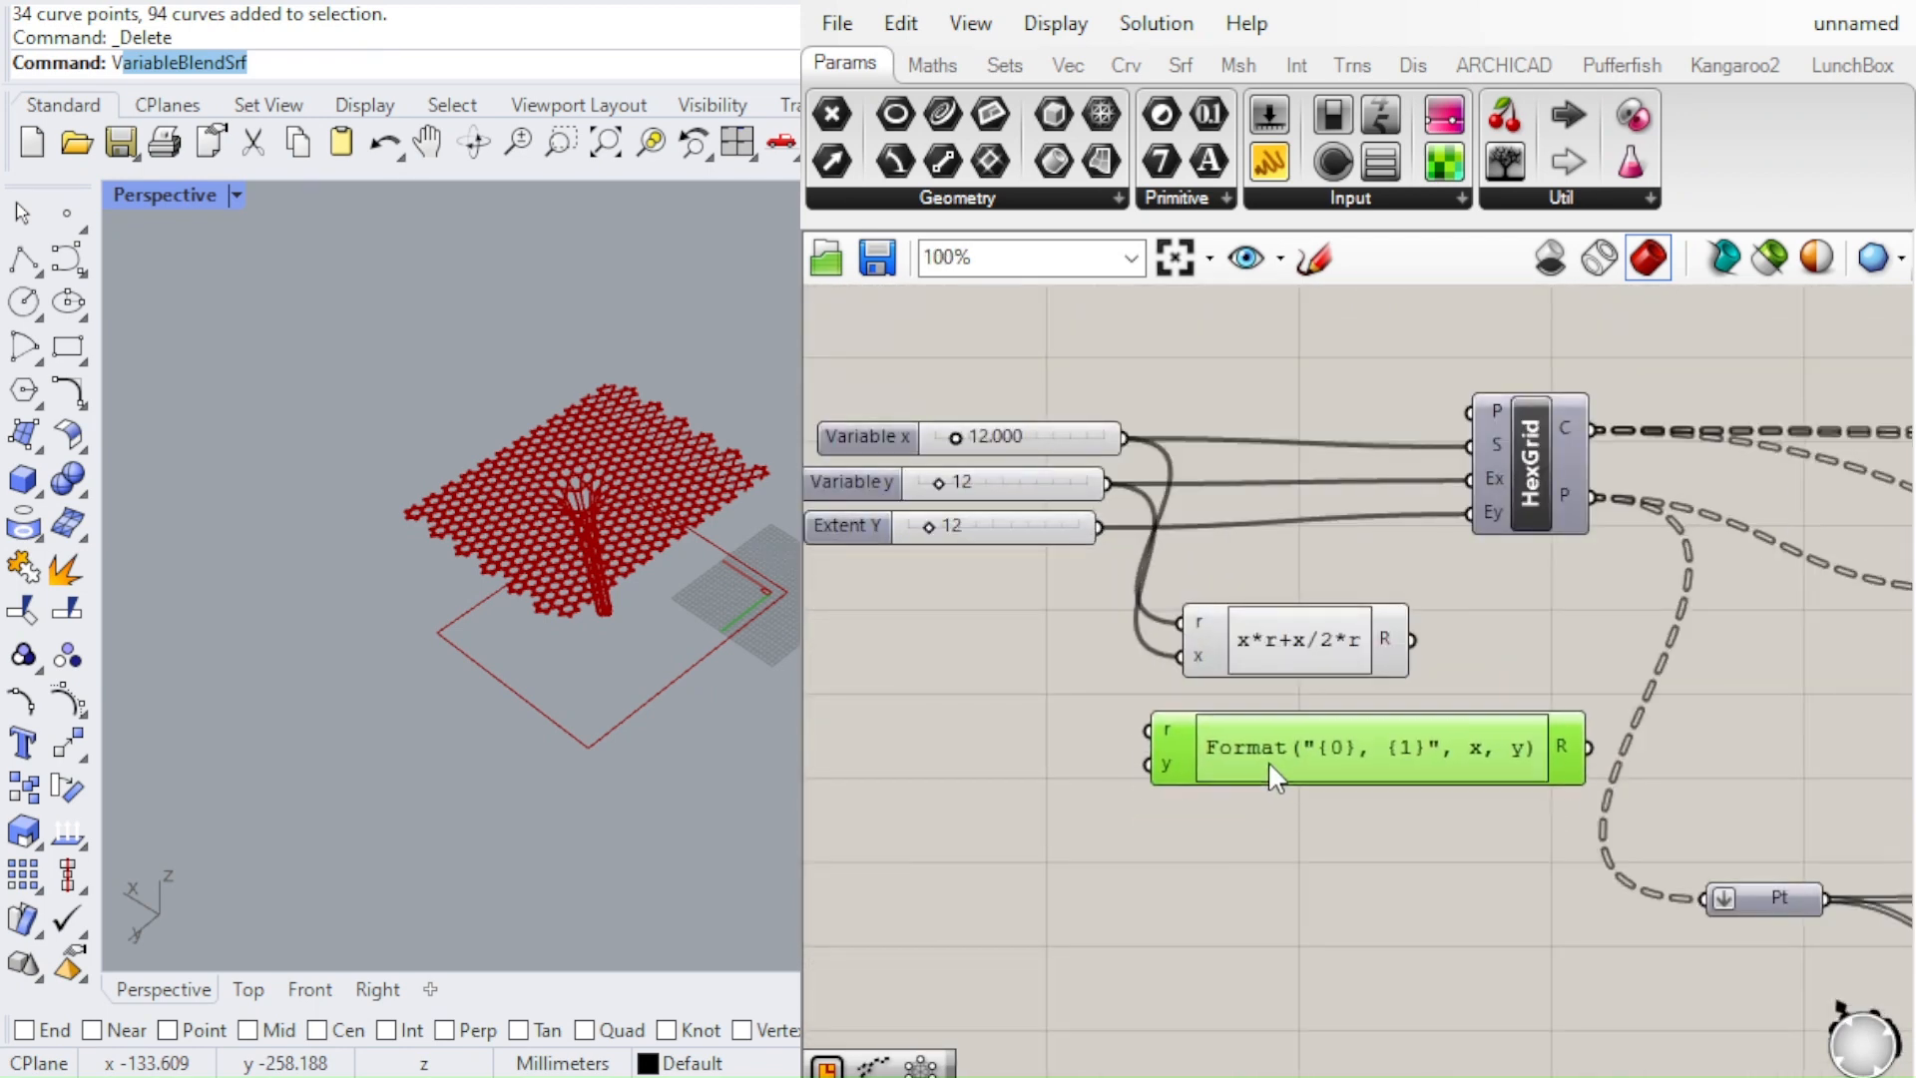
{"action": "scroll", "coordinate": [1159, 561], "scroll_direction": "up", "scroll_amount": 2}
{"action": "left_click", "coordinate": [1026, 615]}
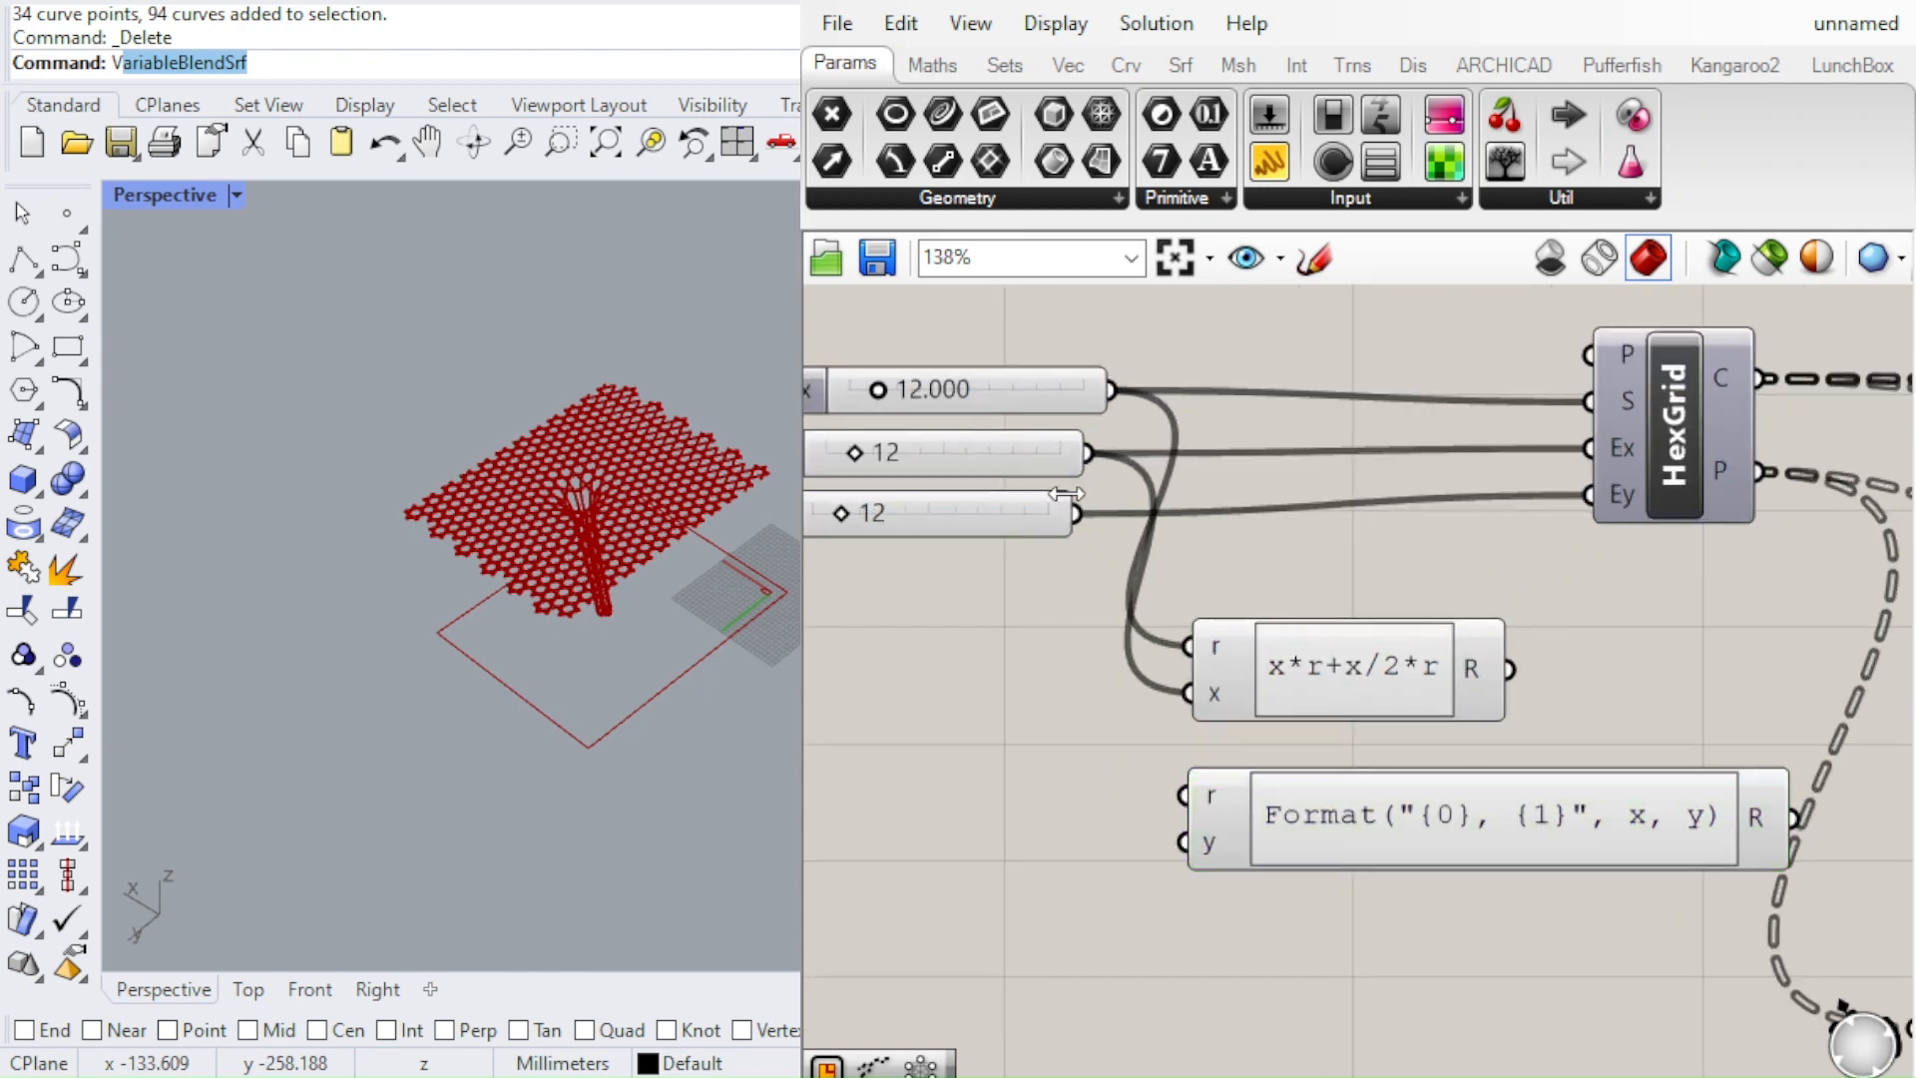
{"action": "left_click_drag", "start_coordinate": [1113, 390], "coordinate": [1192, 796]}
{"action": "left_click_drag", "start_coordinate": [1082, 499], "coordinate": [1188, 847]}
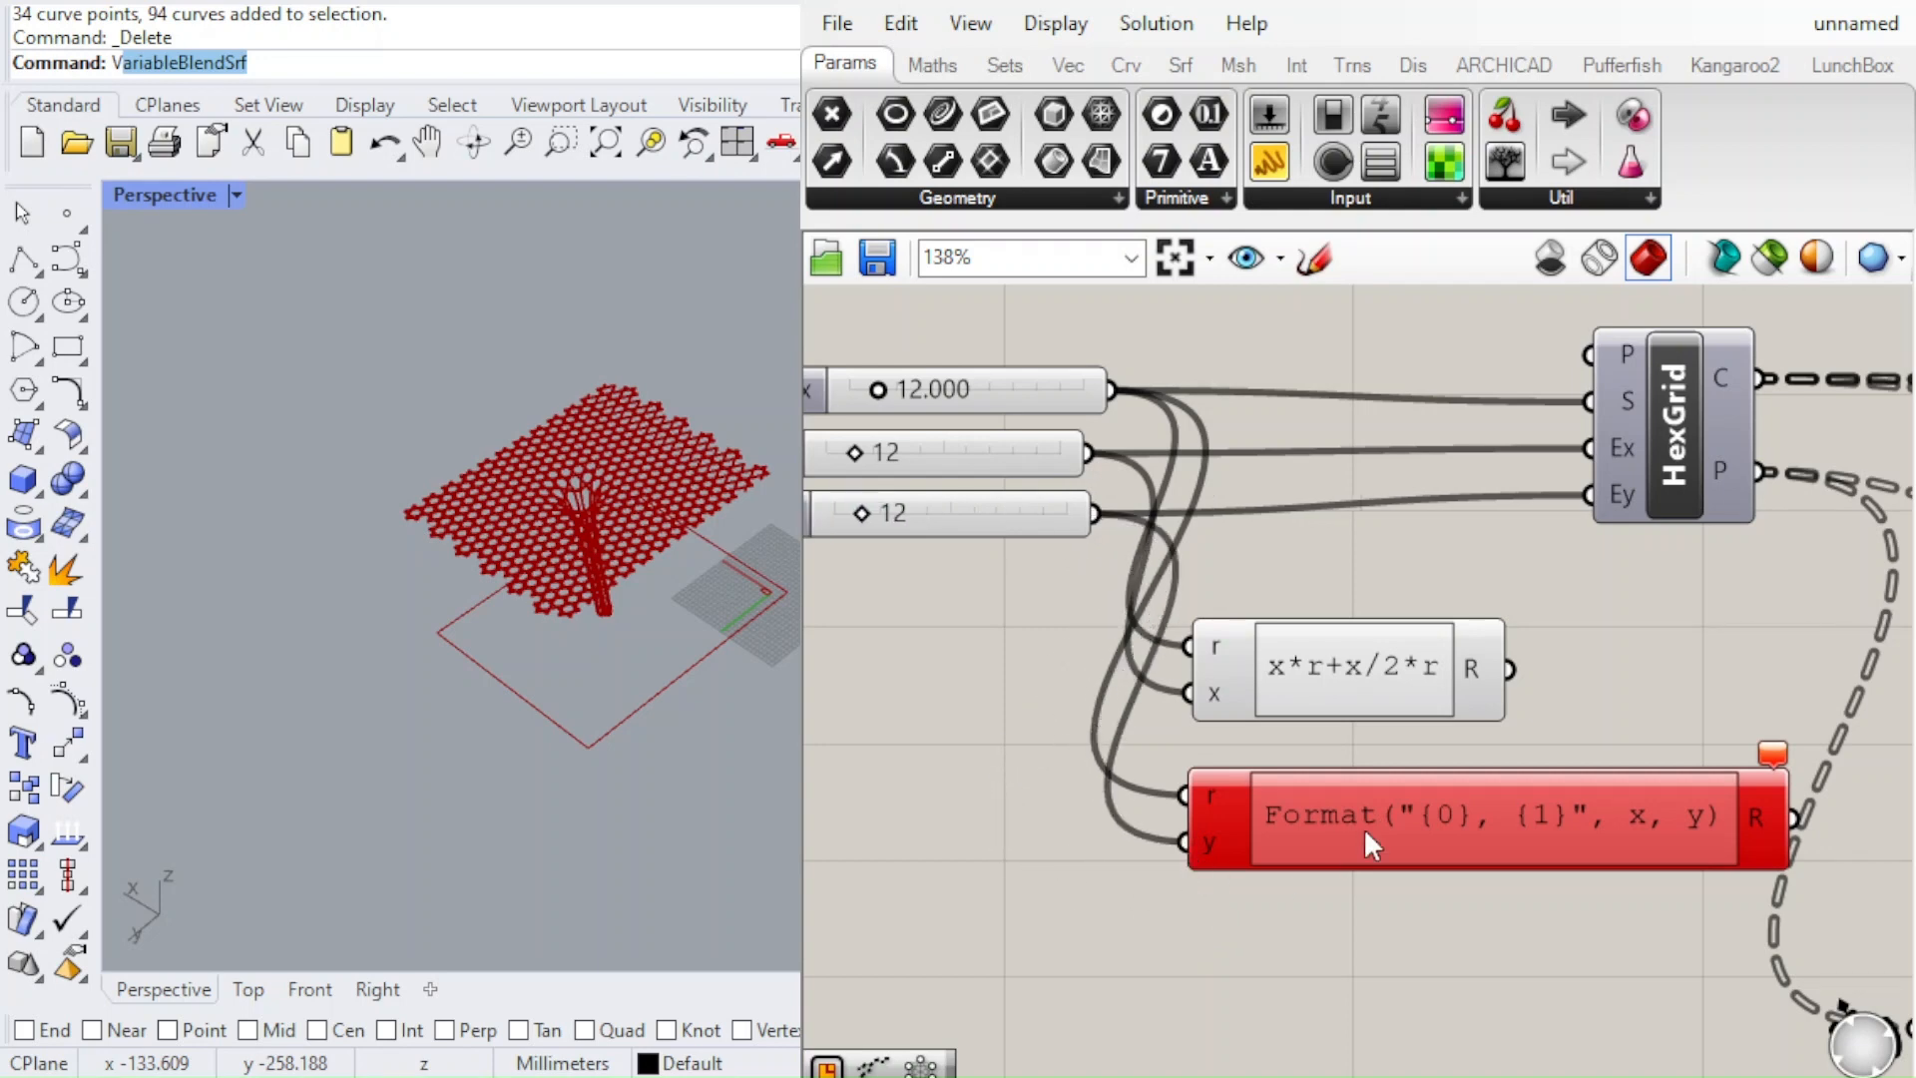
Set the lower expression's formula to y*r*2*cos(pi/6) and align the component beneath the upper expression
{"action": "left_click", "coordinate": [1404, 806]}
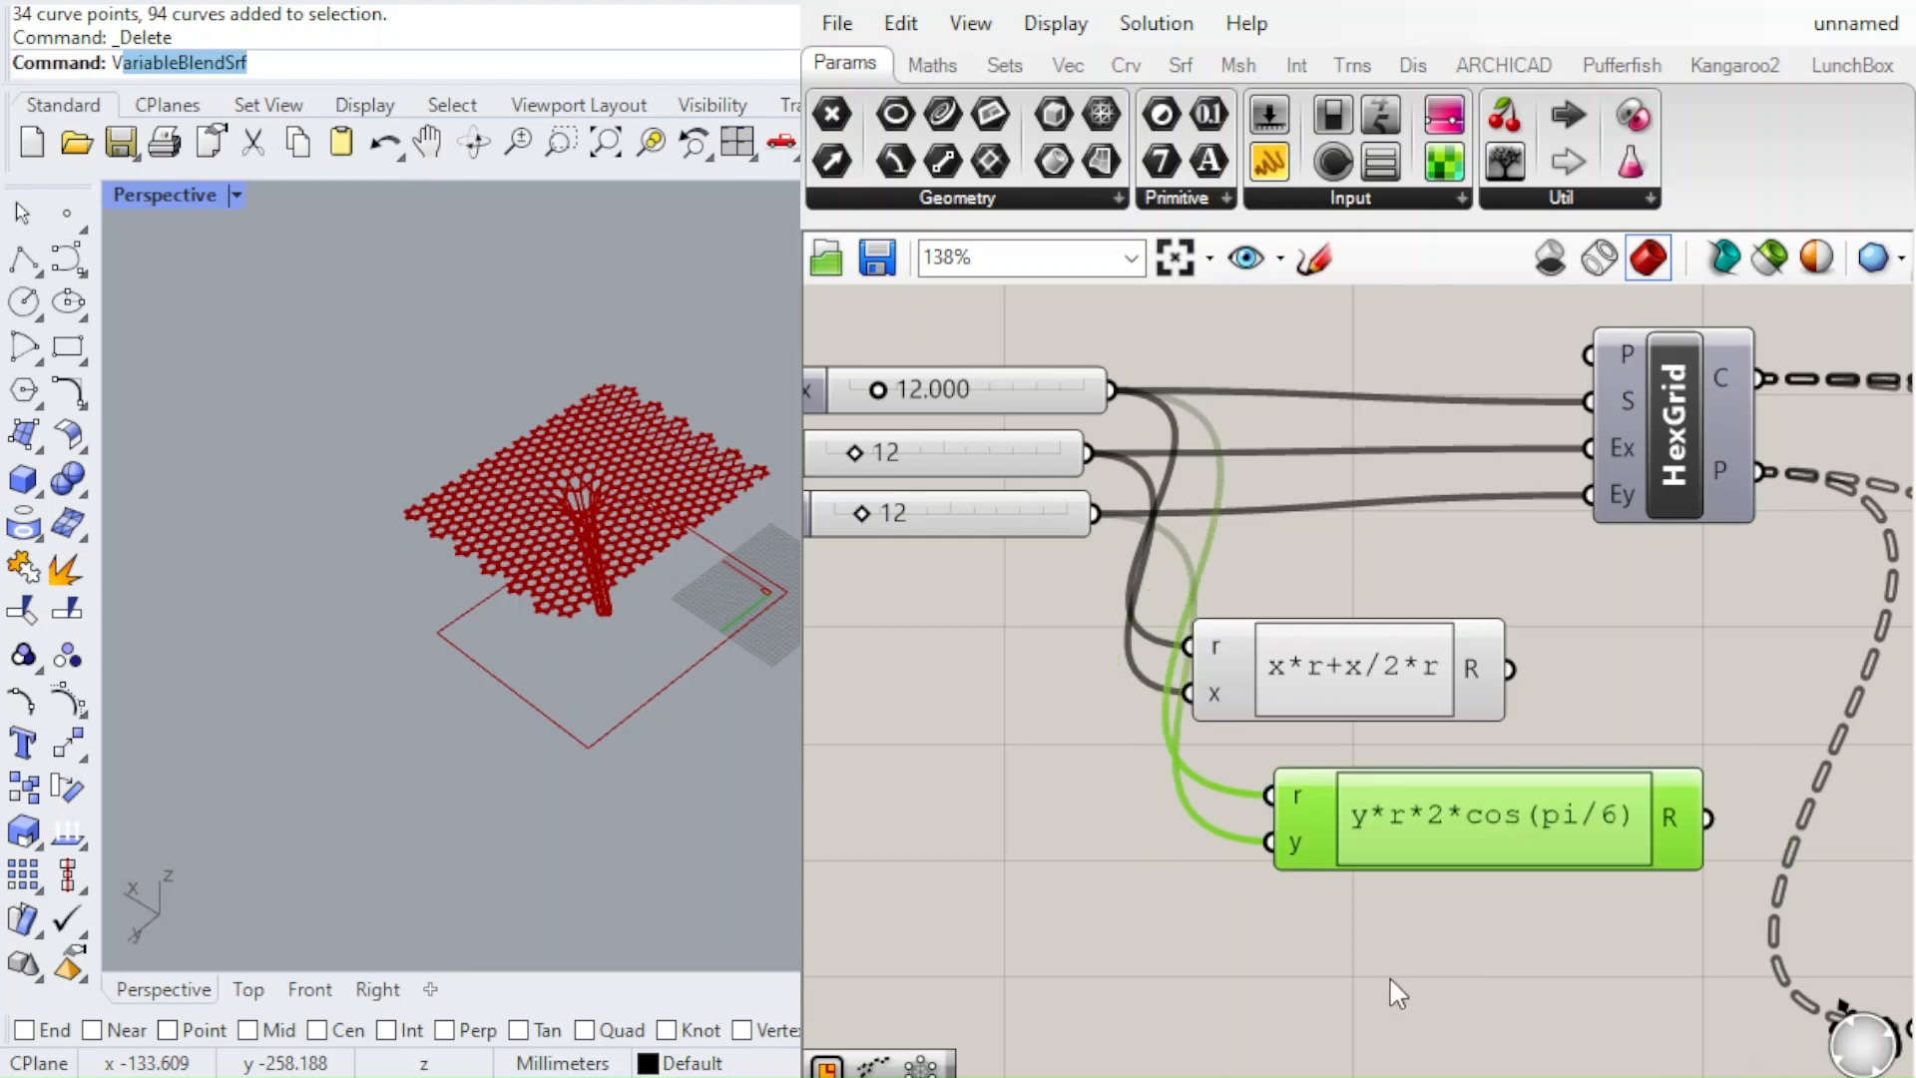
{"action": "scroll", "coordinate": [1149, 816], "scroll_direction": "down", "scroll_amount": 3}
{"action": "scroll", "coordinate": [1155, 834], "scroll_direction": "up", "scroll_amount": 2}
{"action": "left_click_drag", "start_coordinate": [1158, 880], "coordinate": [1116, 866]}
{"action": "left_click", "coordinate": [1069, 986]}
Place a Rectangle component beside the expressions and connect the upper result to its X input and the lower result to its Y input
{"action": "scroll", "coordinate": [1042, 764], "scroll_direction": "down", "scroll_amount": 1}
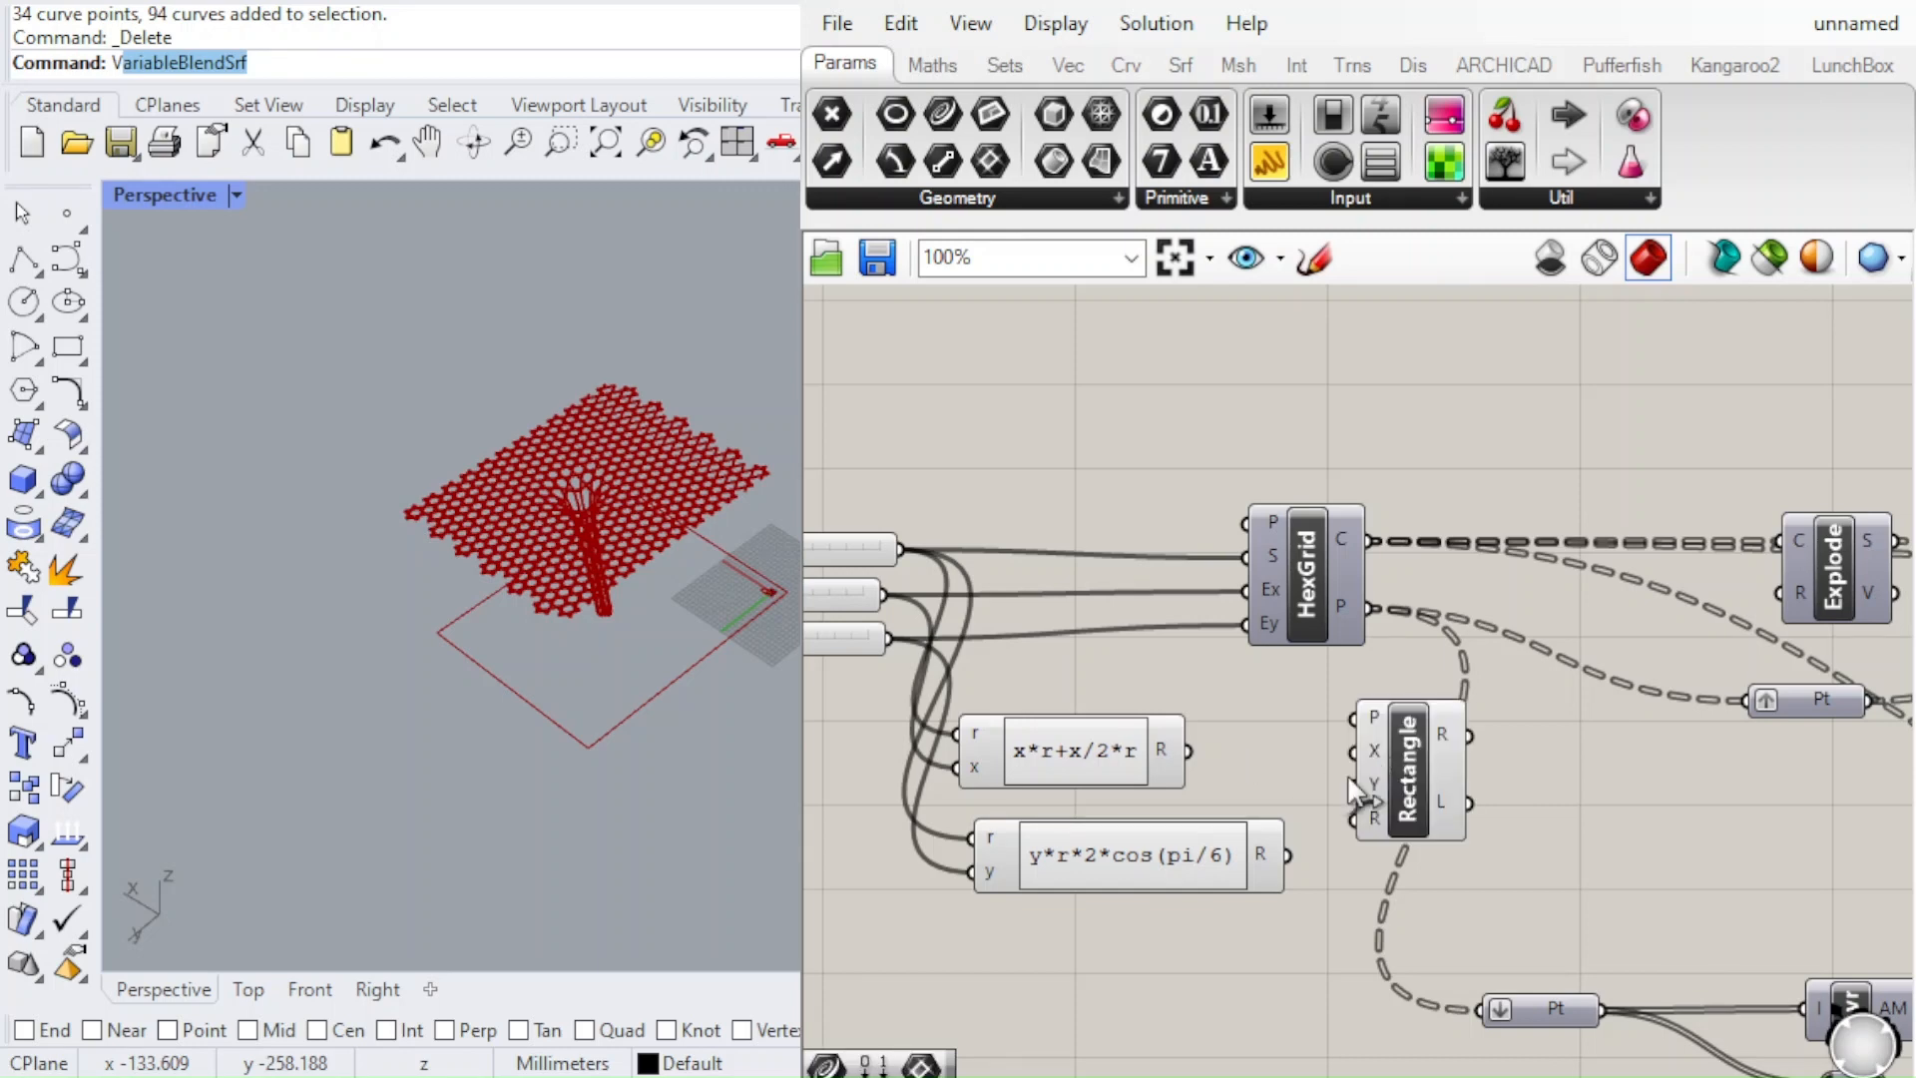
{"action": "left_click_drag", "start_coordinate": [1357, 793], "coordinate": [1516, 826]}
{"action": "scroll", "coordinate": [1427, 802], "scroll_direction": "up", "scroll_amount": 2}
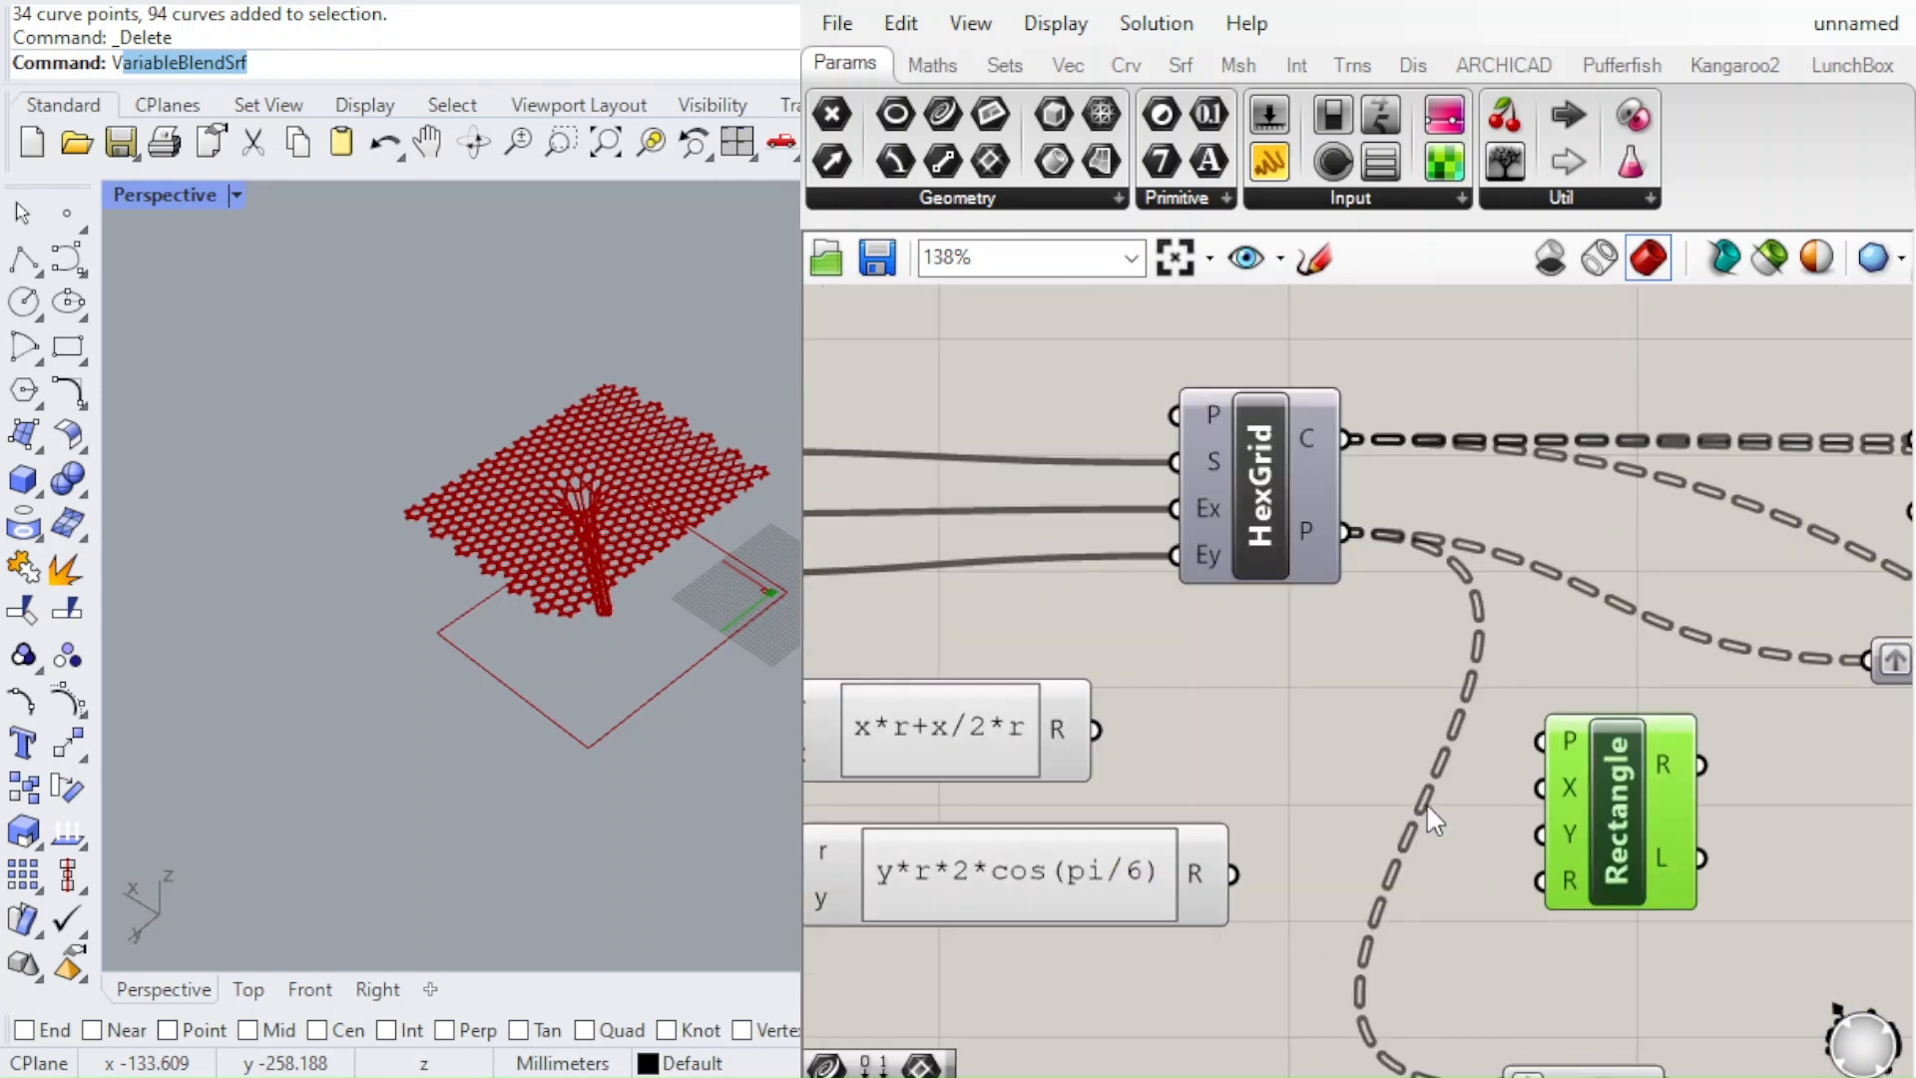
{"action": "left_click_drag", "start_coordinate": [1094, 729], "coordinate": [1539, 788]}
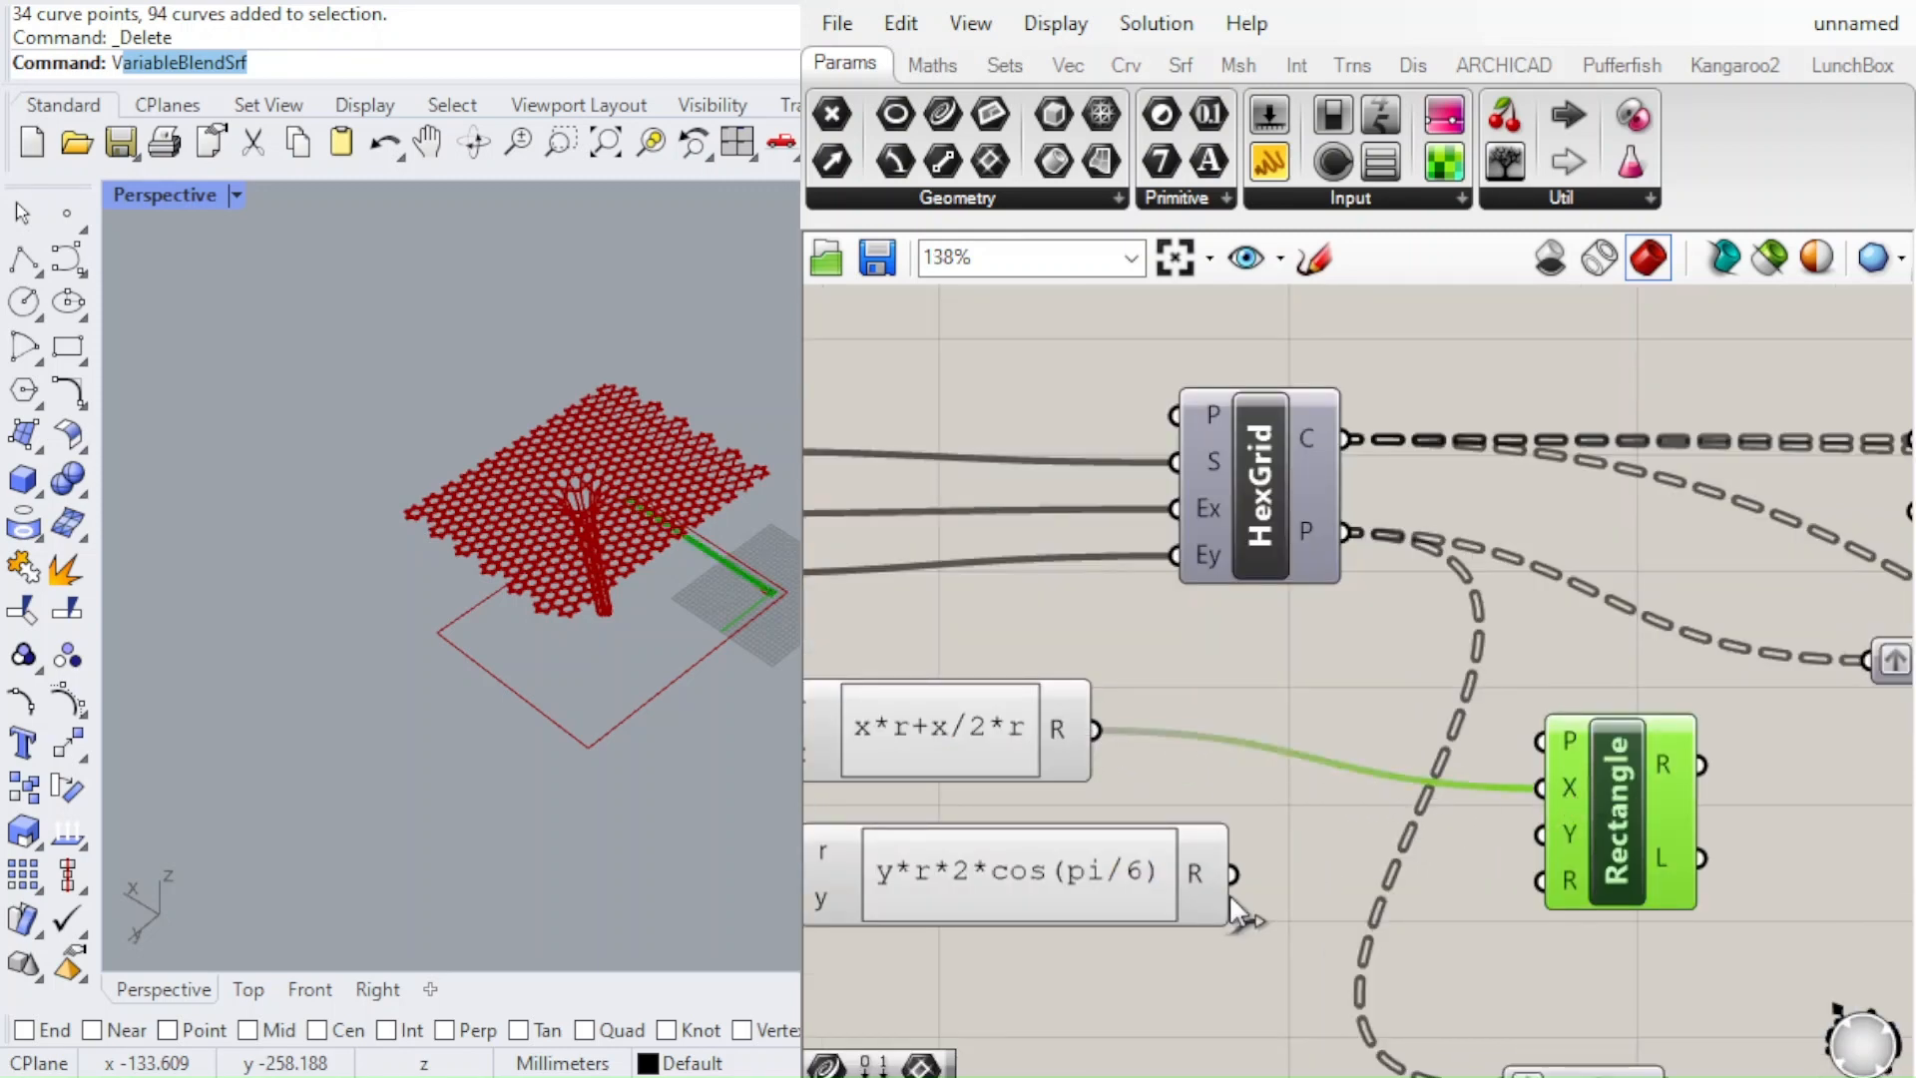
{"action": "left_click_drag", "start_coordinate": [1234, 873], "coordinate": [1539, 834]}
{"action": "scroll", "coordinate": [1353, 806], "scroll_direction": "down", "scroll_amount": 2}
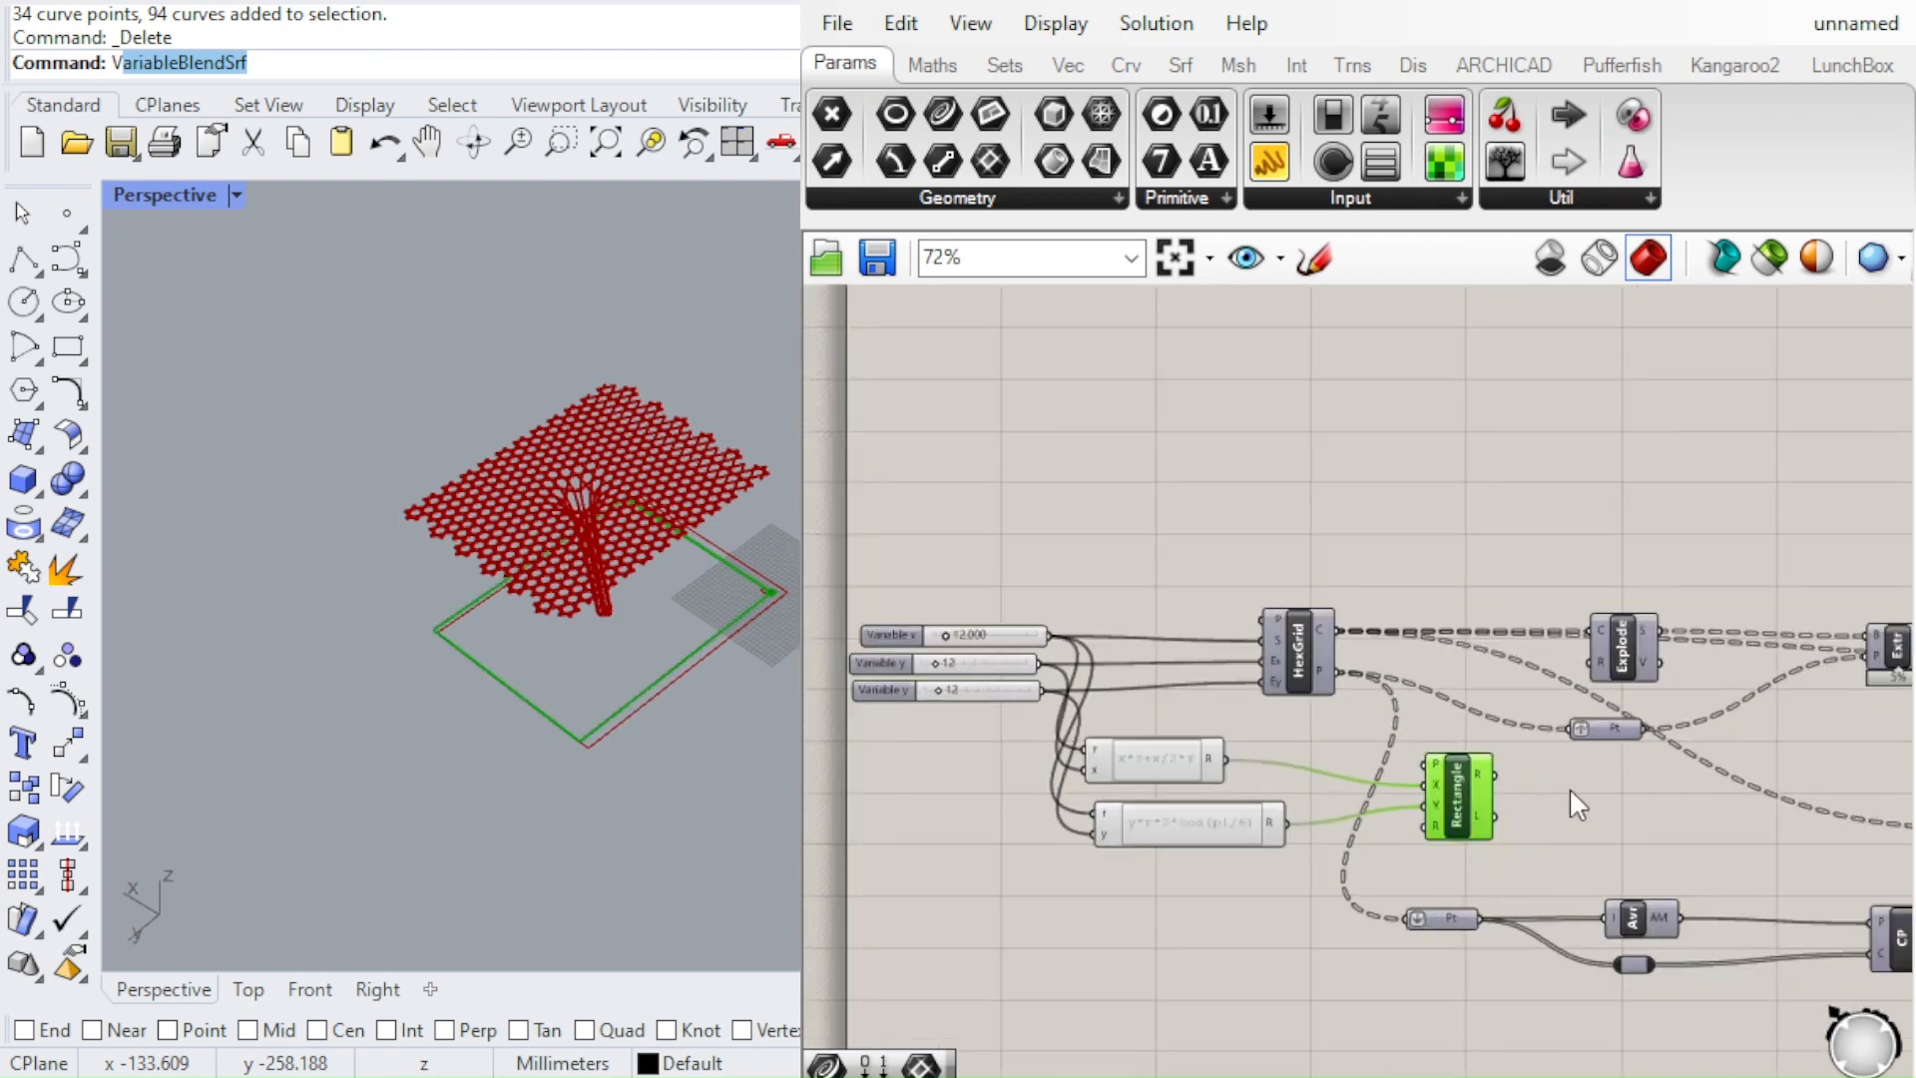
{"action": "right_click_drag", "start_coordinate": [1356, 798], "coordinate": [1273, 787]}
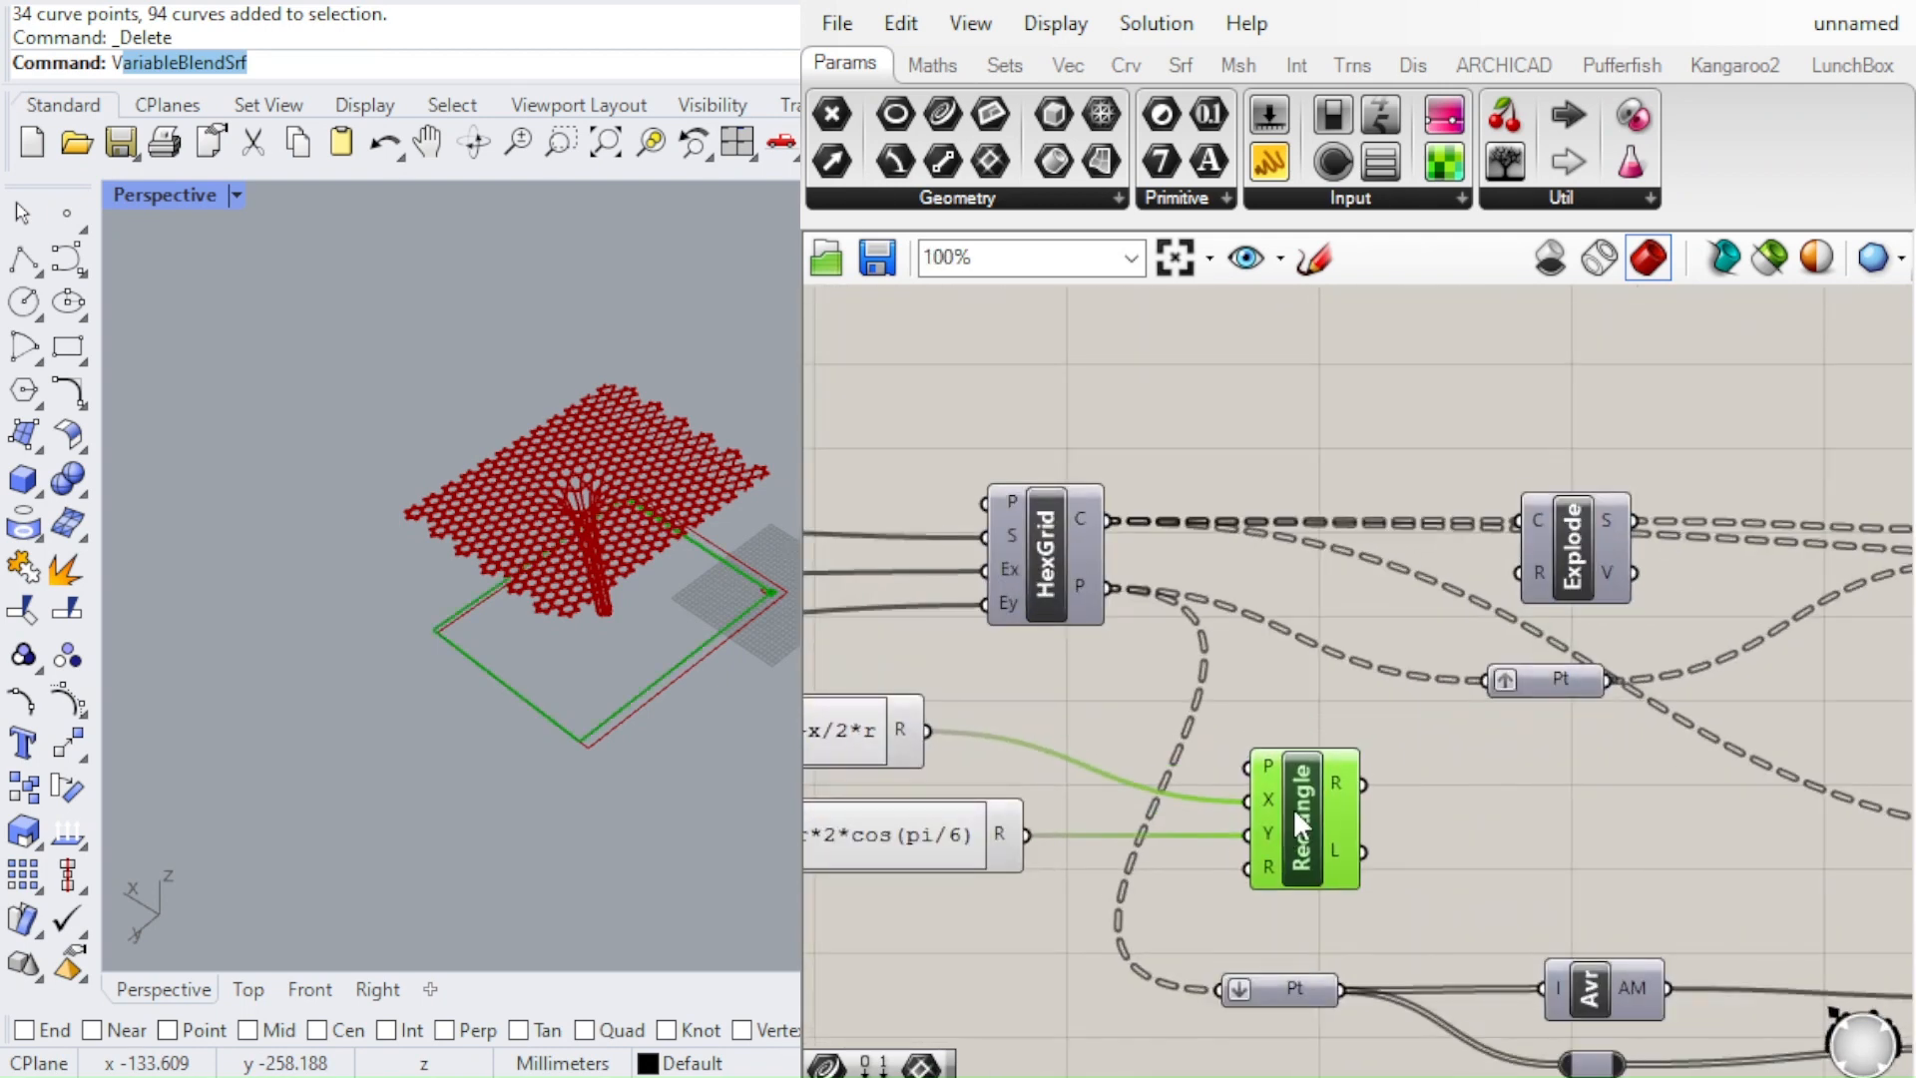
{"action": "left_click", "coordinate": [1553, 838]}
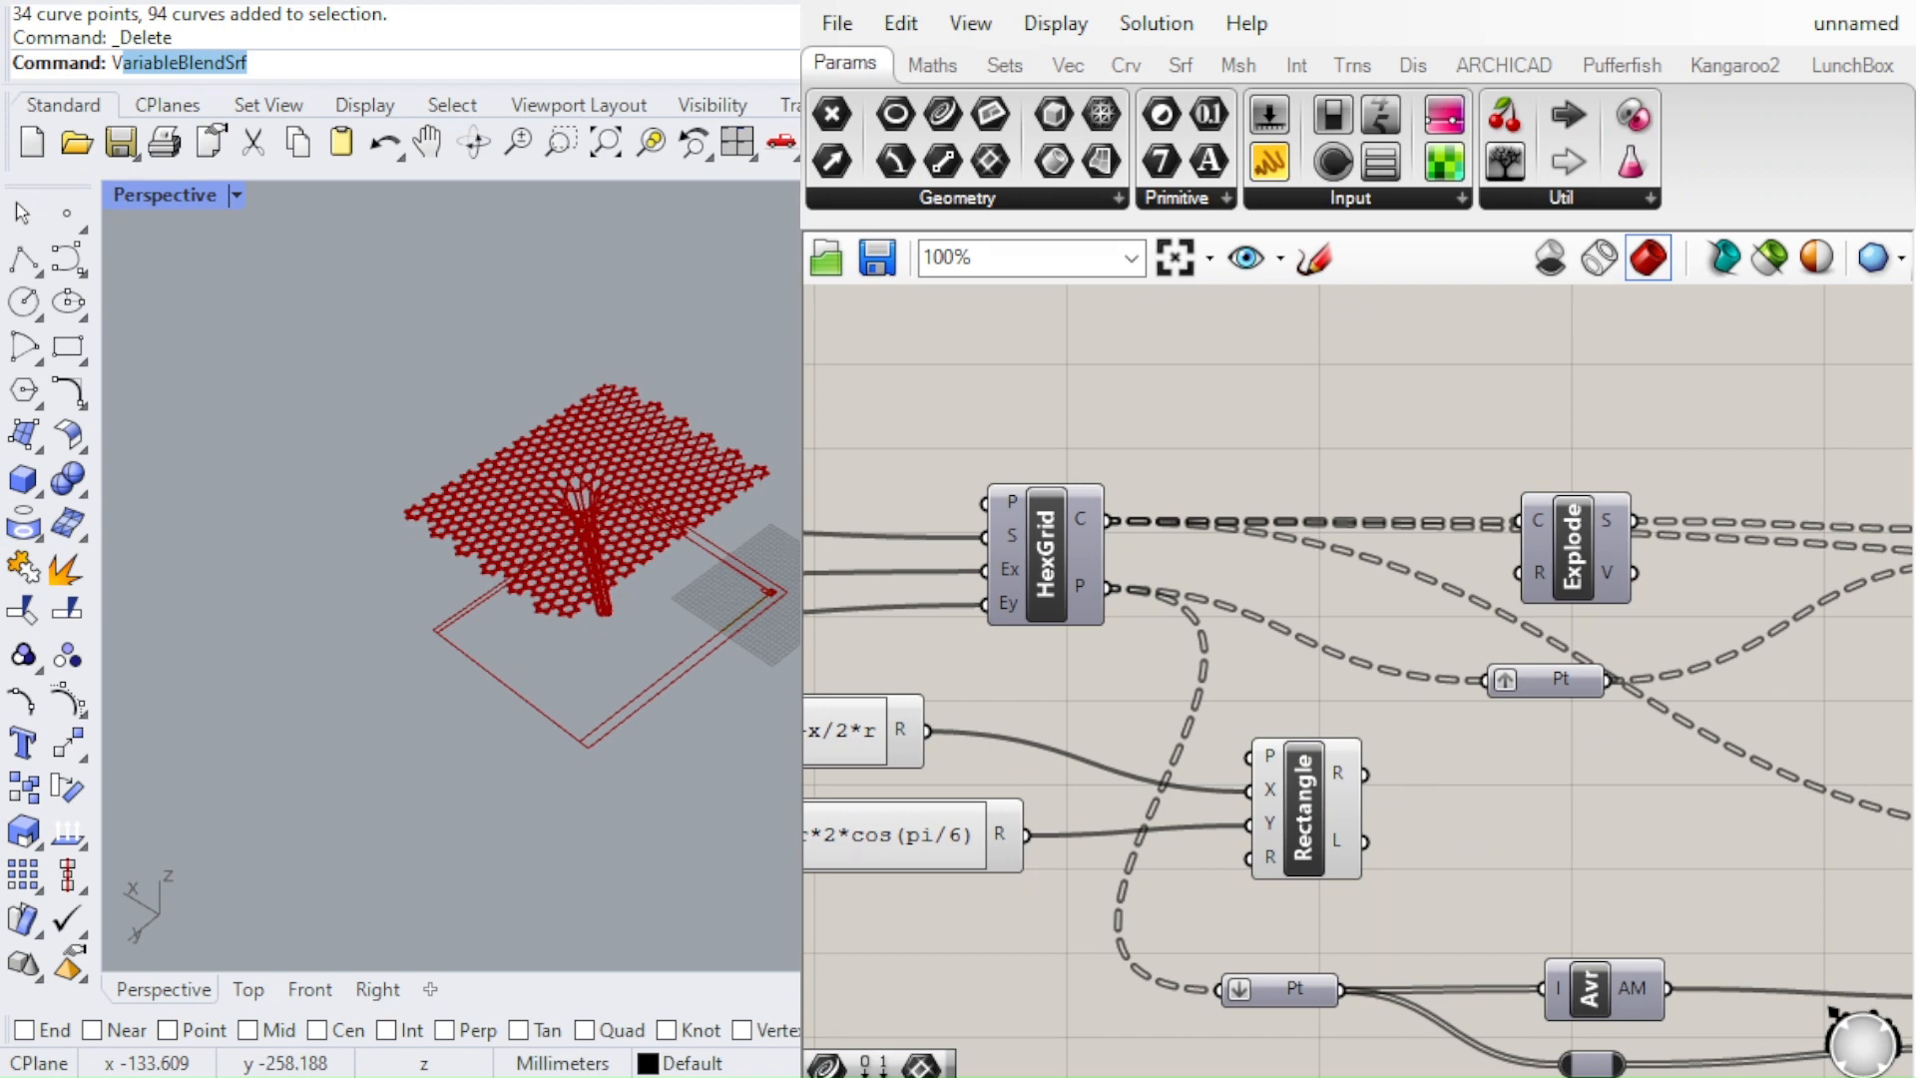
Place a Curve parameter after the Rectangle component and connect the R output to it
{"action": "left_click", "coordinate": [1500, 816]}
{"action": "scroll", "coordinate": [1447, 793], "scroll_direction": "up", "scroll_amount": 2}
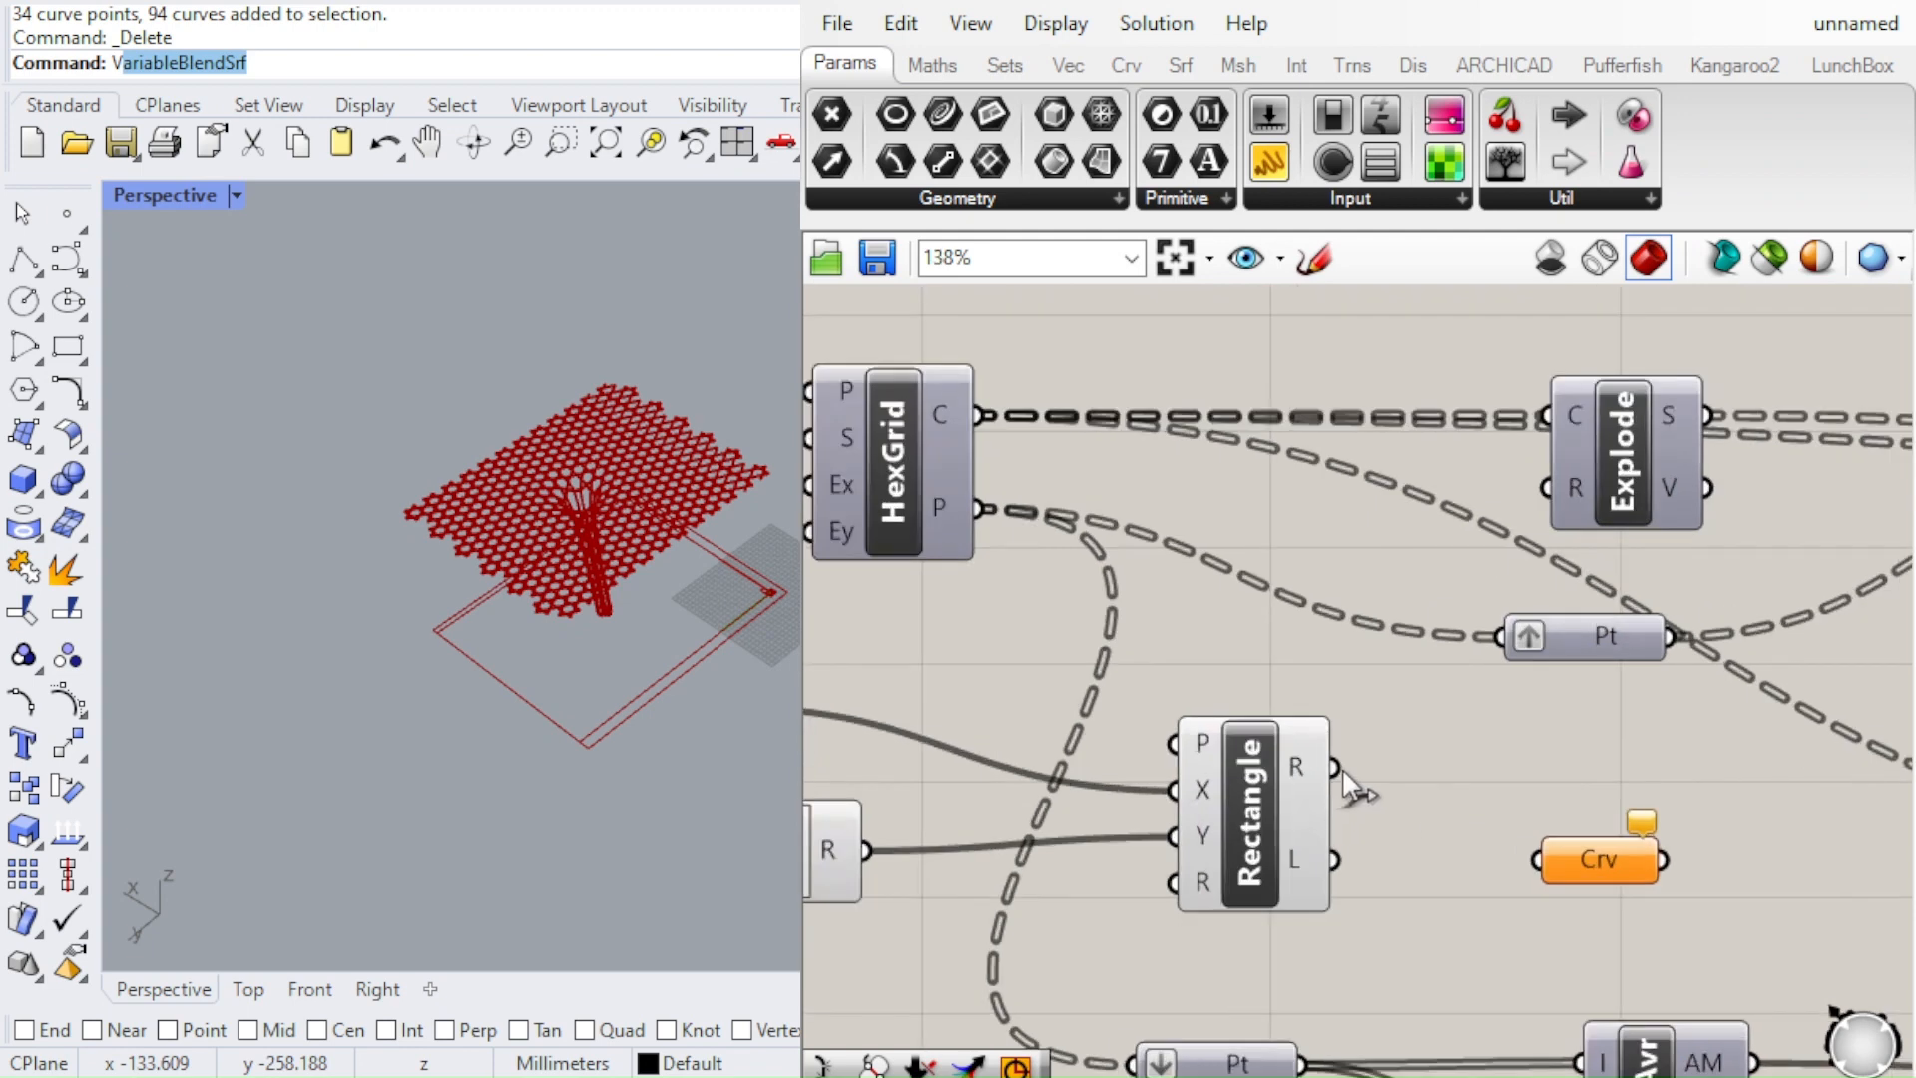
{"action": "left_click_drag", "start_coordinate": [1335, 766], "coordinate": [1542, 860]}
Turn off the preview of the two expressions and the Rectangle component
{"action": "scroll", "coordinate": [1437, 770], "scroll_direction": "down", "scroll_amount": 4}
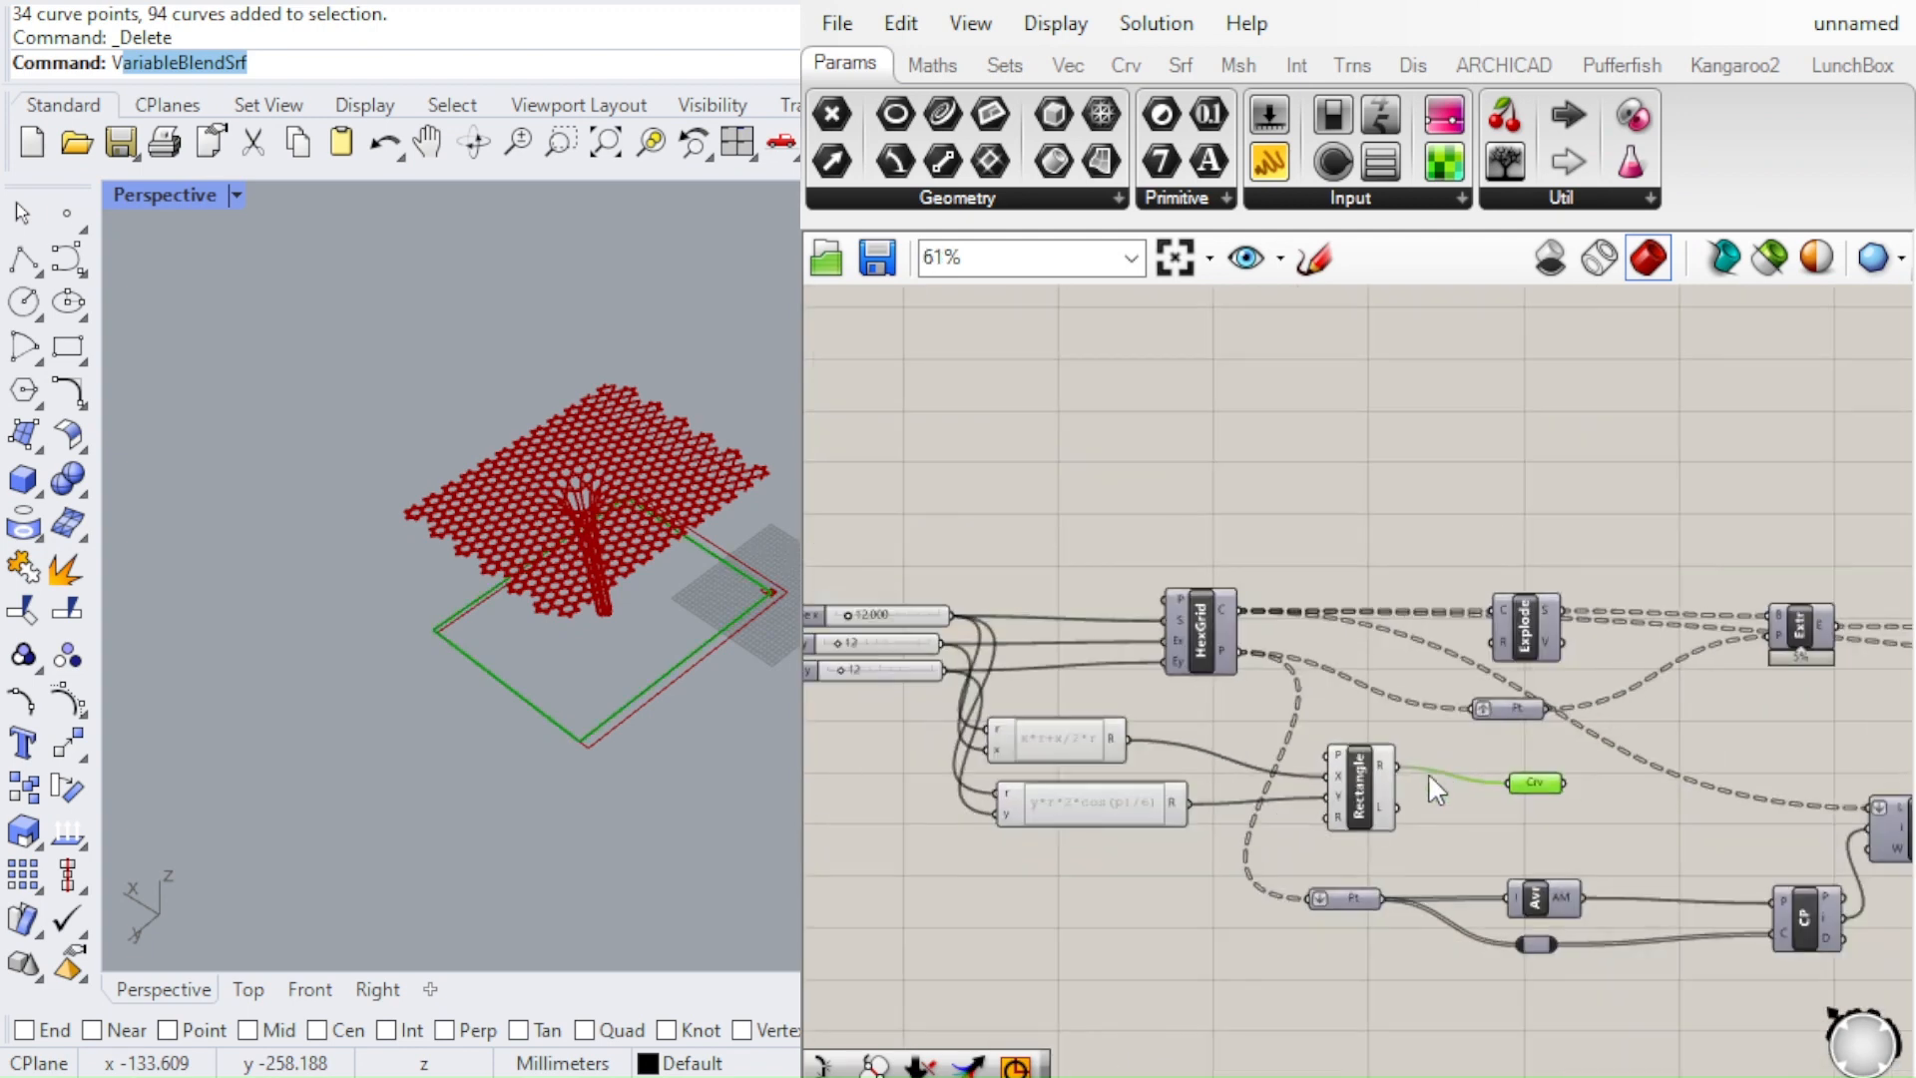
{"action": "left_click_drag", "start_coordinate": [1421, 841], "coordinate": [1106, 760]}
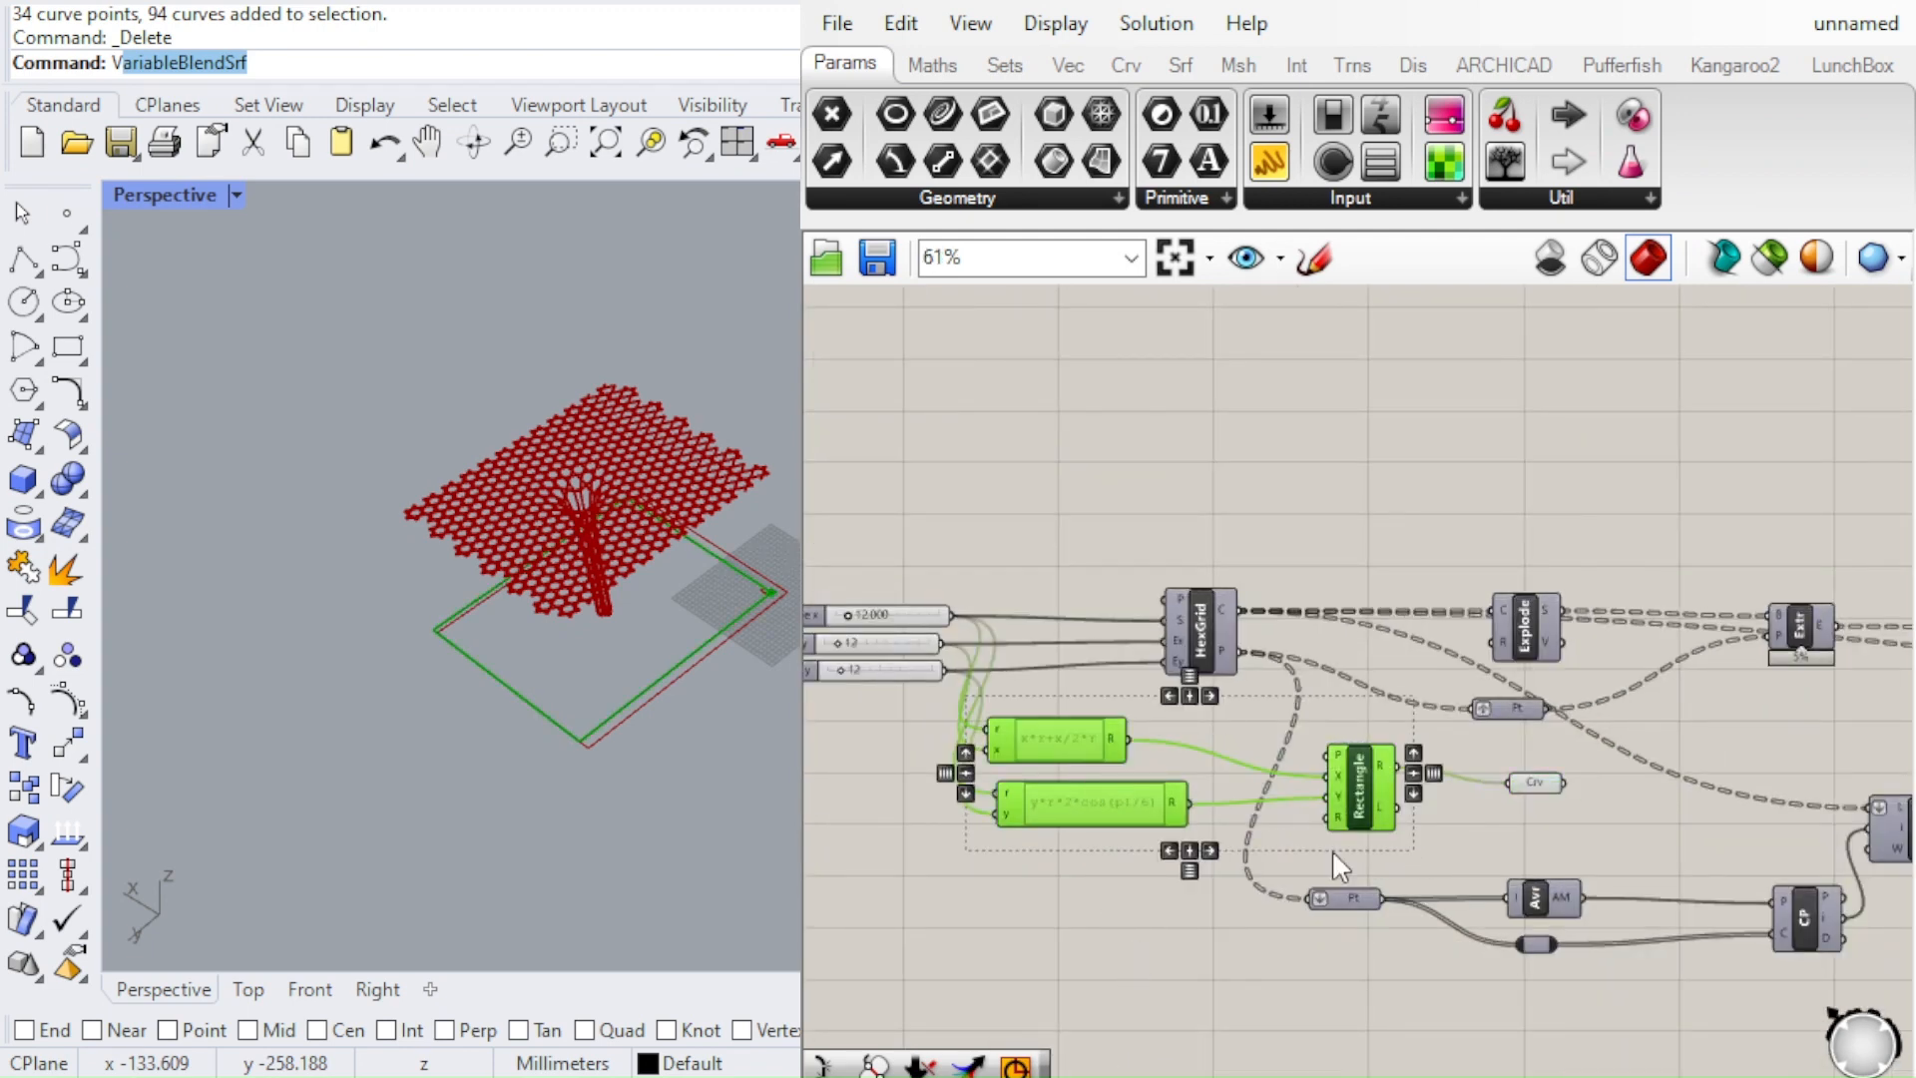
{"action": "scroll", "coordinate": [1261, 694], "scroll_direction": "up", "scroll_amount": 2}
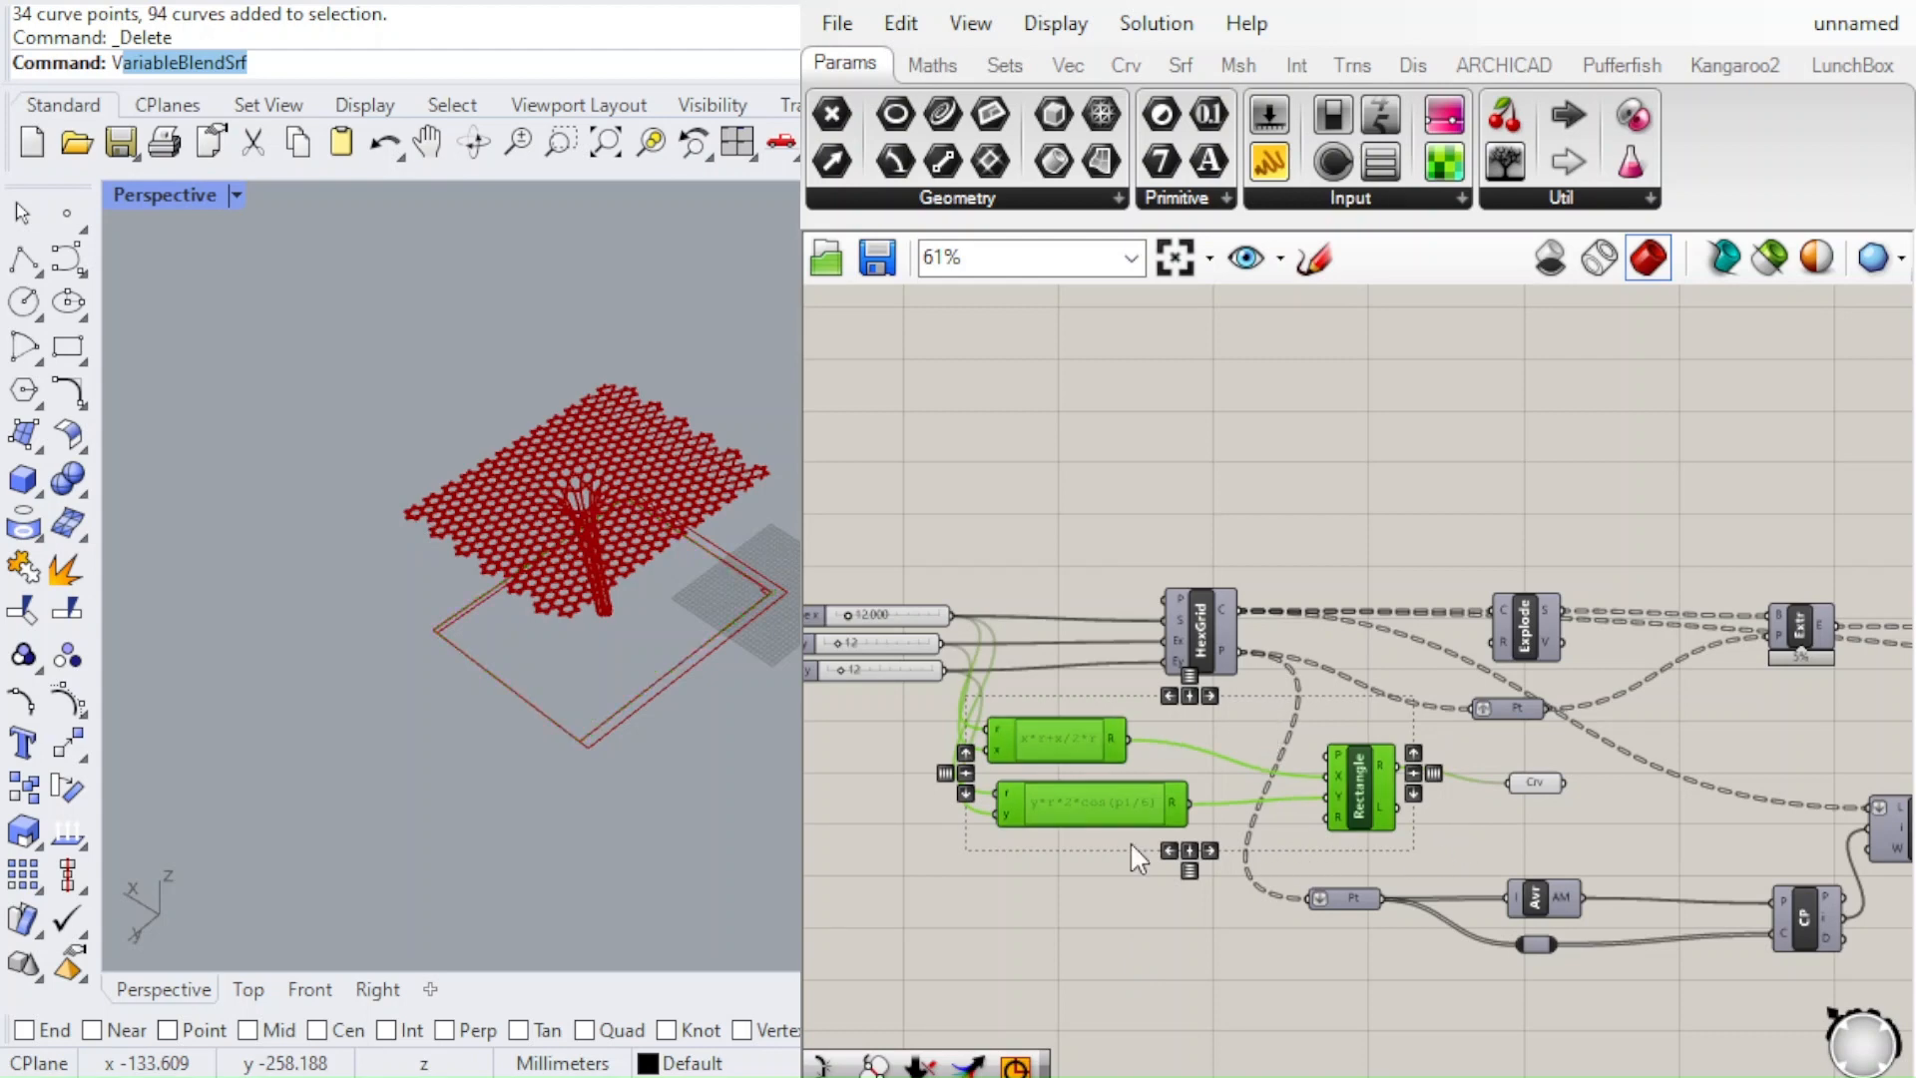
{"action": "scroll", "coordinate": [1148, 833], "scroll_direction": "down", "scroll_amount": 6}
{"action": "scroll", "coordinate": [1369, 788], "scroll_direction": "up", "scroll_amount": 5}
Move the Curve parameter downstream along the definition, beneath the graph mapper group
{"action": "left_click", "coordinate": [1417, 834]}
{"action": "scroll", "coordinate": [1411, 828], "scroll_direction": "down", "scroll_amount": 5}
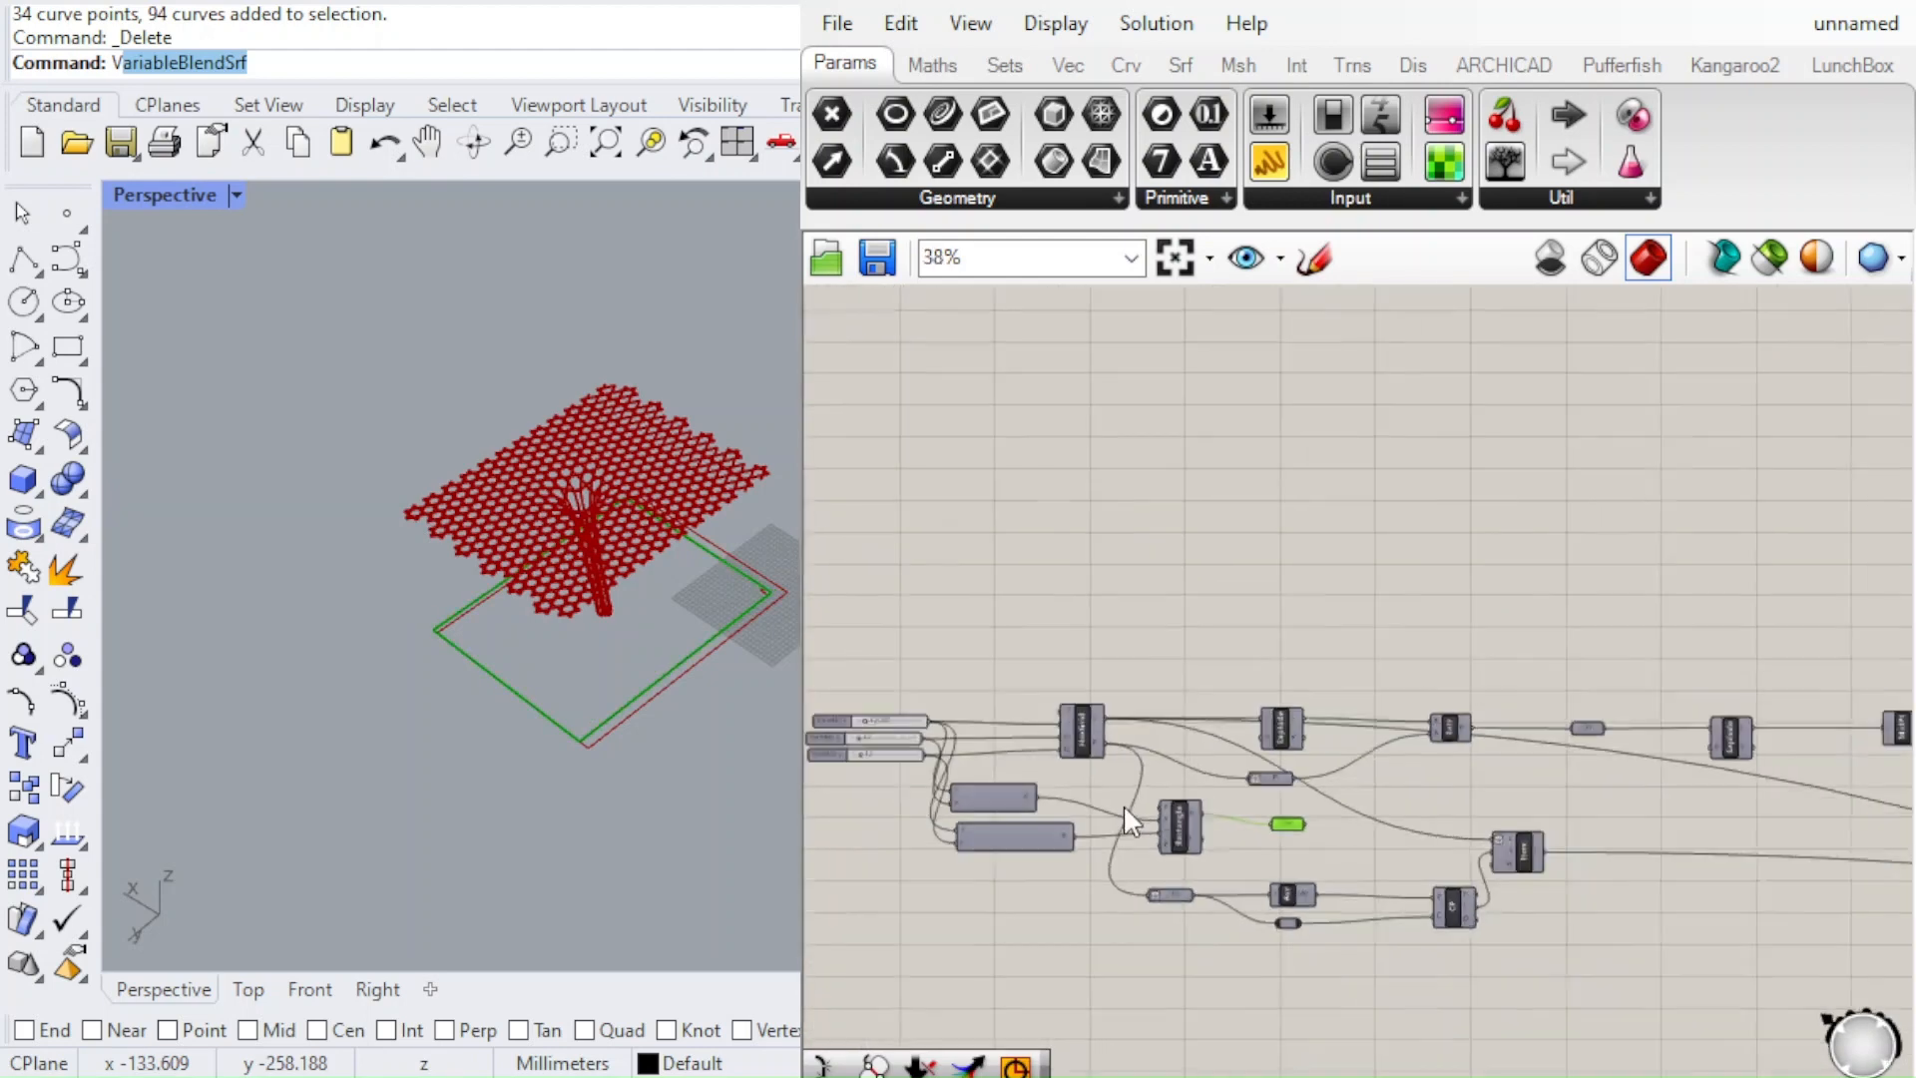
{"action": "scroll", "coordinate": [1397, 838], "scroll_direction": "up", "scroll_amount": 3}
{"action": "left_click_drag", "start_coordinate": [1130, 803], "coordinate": [1587, 933]}
{"action": "scroll", "coordinate": [1148, 788], "scroll_direction": "down", "scroll_amount": 6}
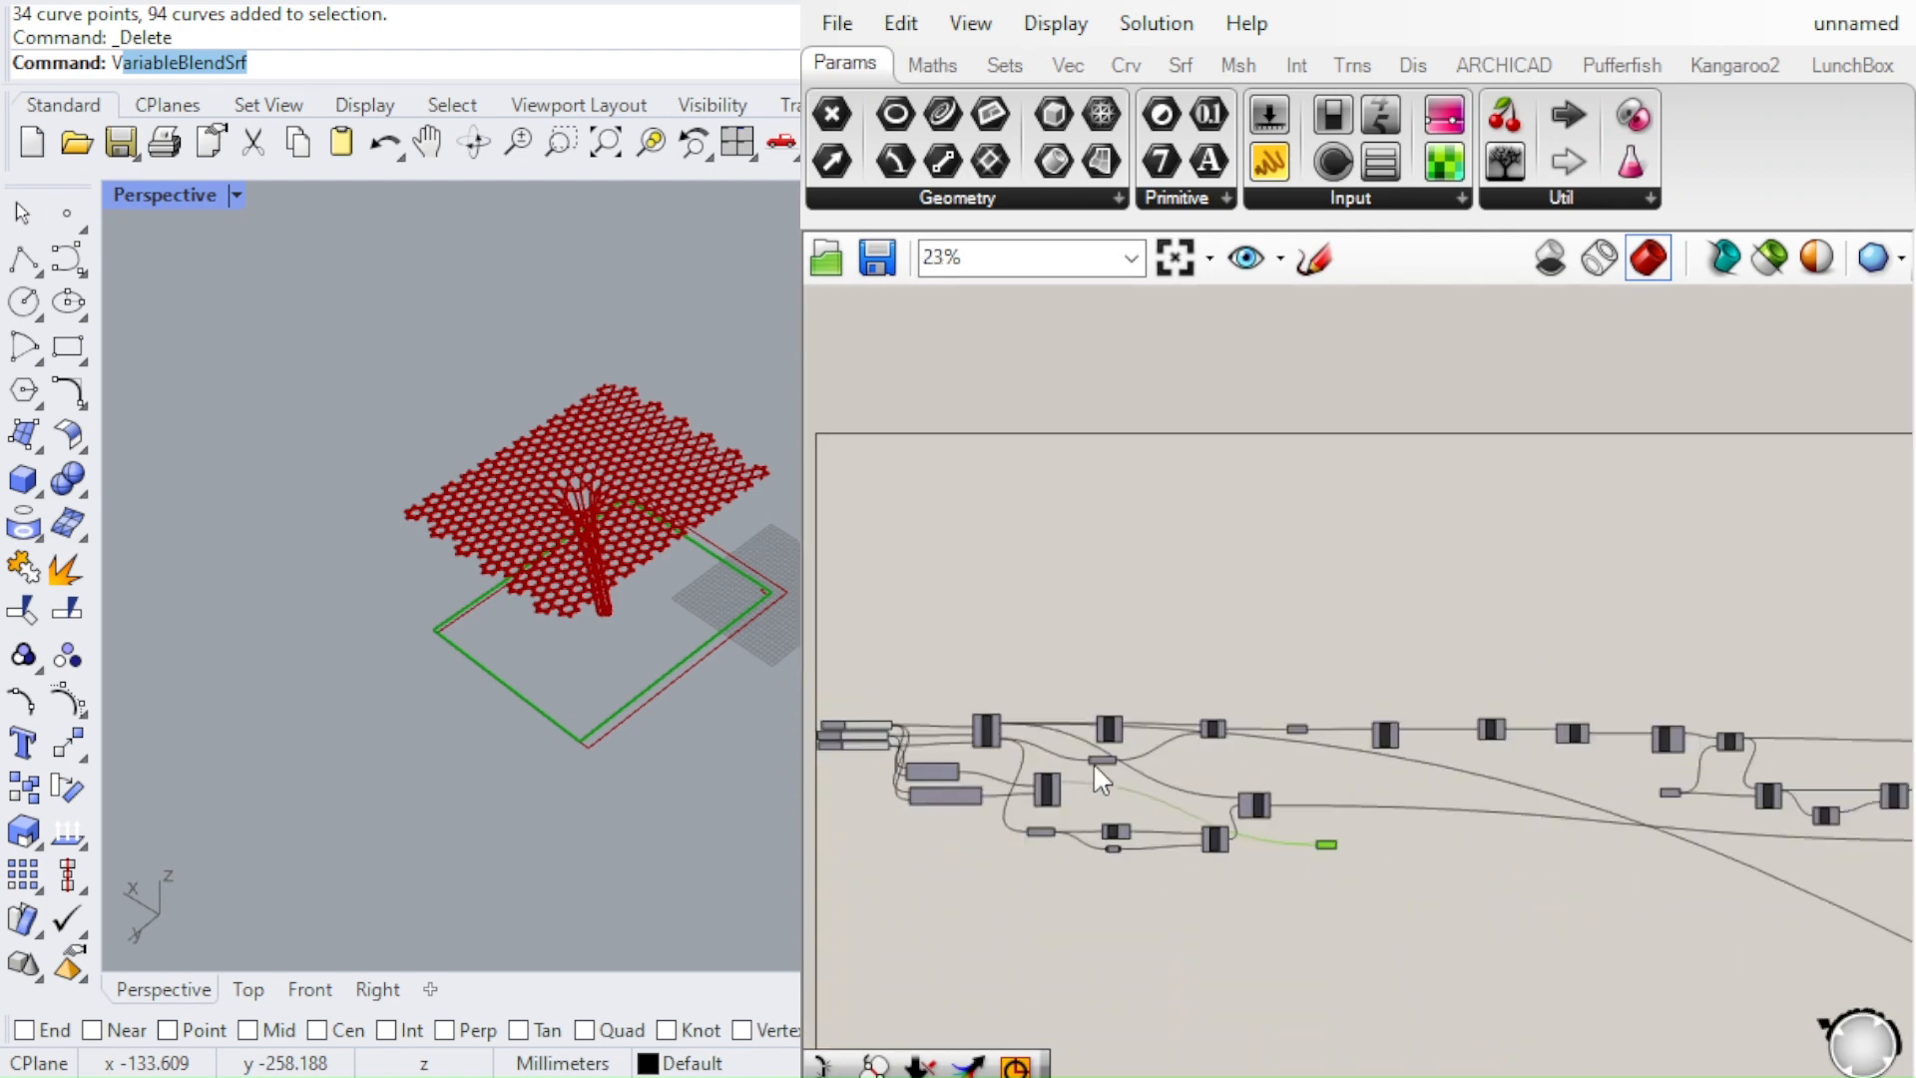
{"action": "mouse_move", "coordinate": [1201, 806]}
{"action": "left_mouse_down"}
{"action": "mouse_move", "coordinate": [1478, 975]}
{"action": "mouse_move", "coordinate": [1188, 800]}
{"action": "left_mouse_up"}
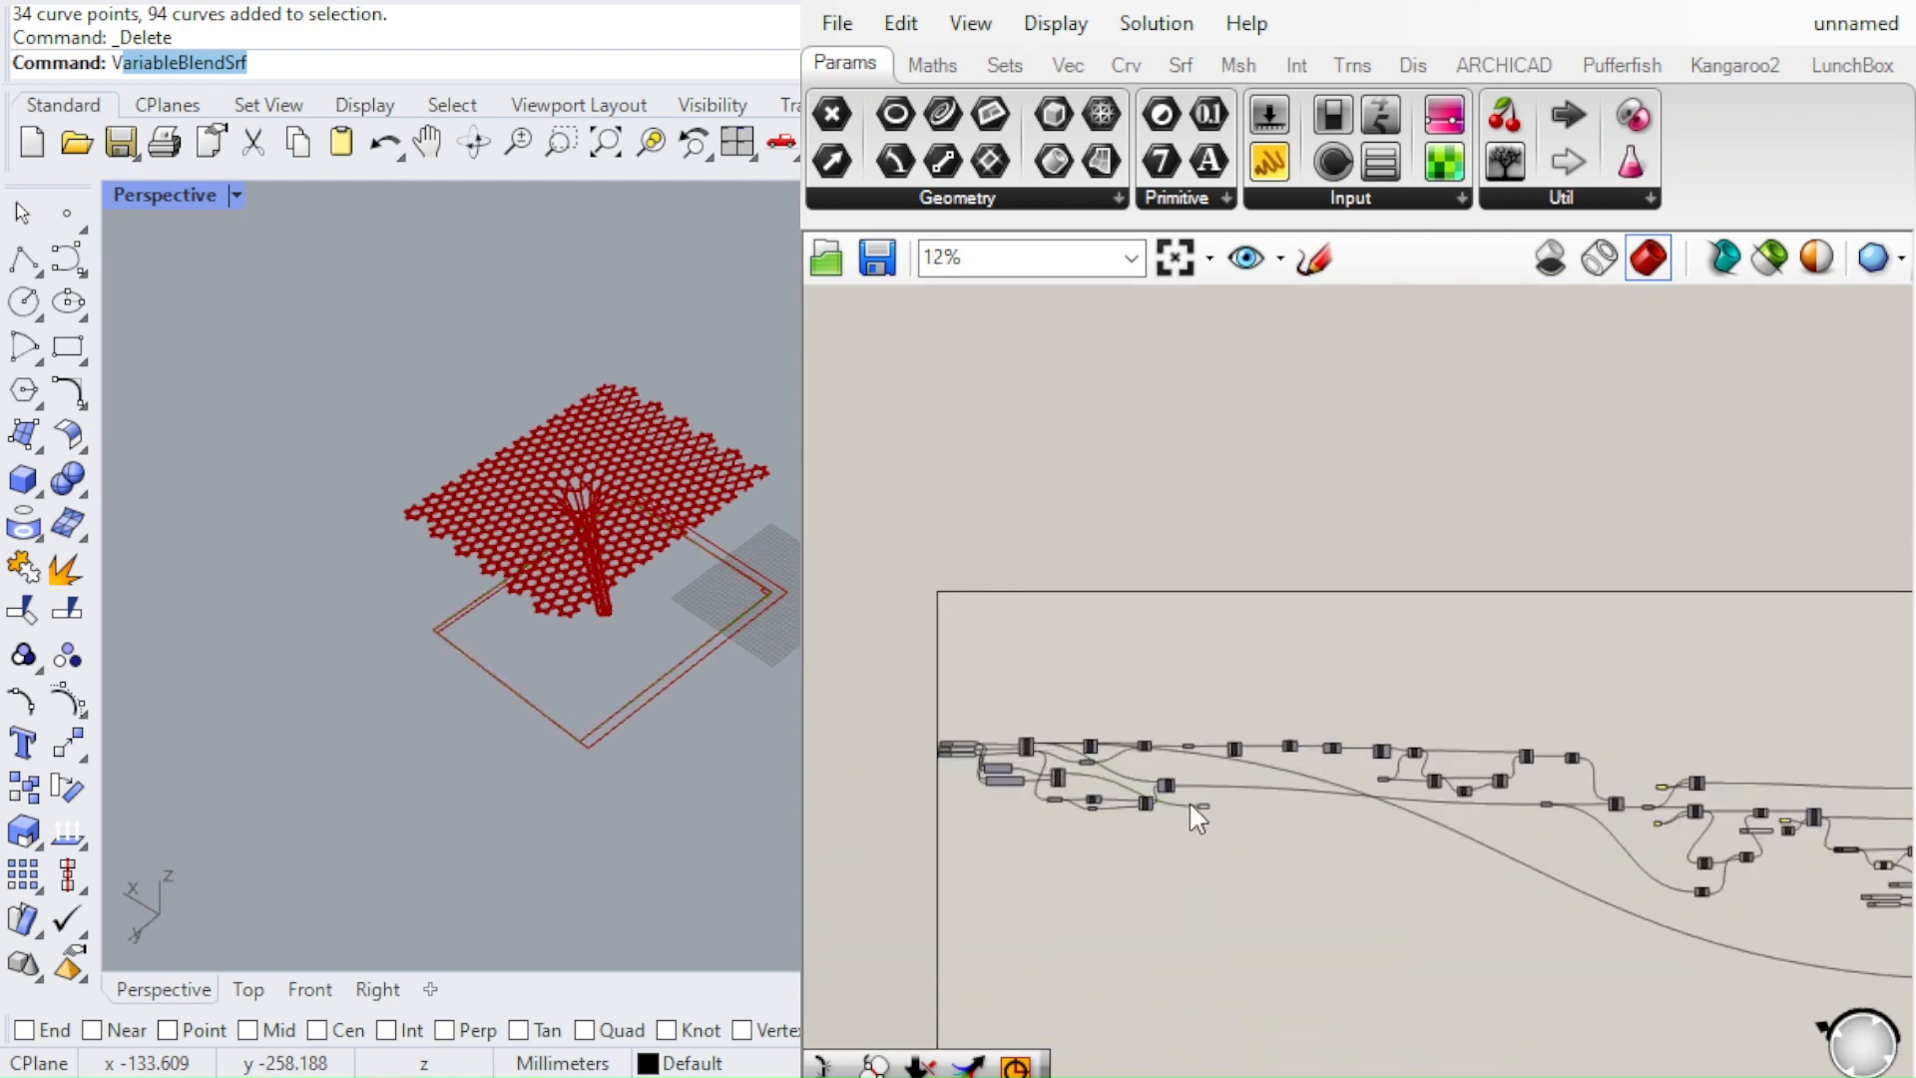
{"action": "scroll", "coordinate": [1203, 803], "scroll_direction": "up", "scroll_amount": 3}
{"action": "scroll", "coordinate": [1148, 770], "scroll_direction": "down", "scroll_amount": 4}
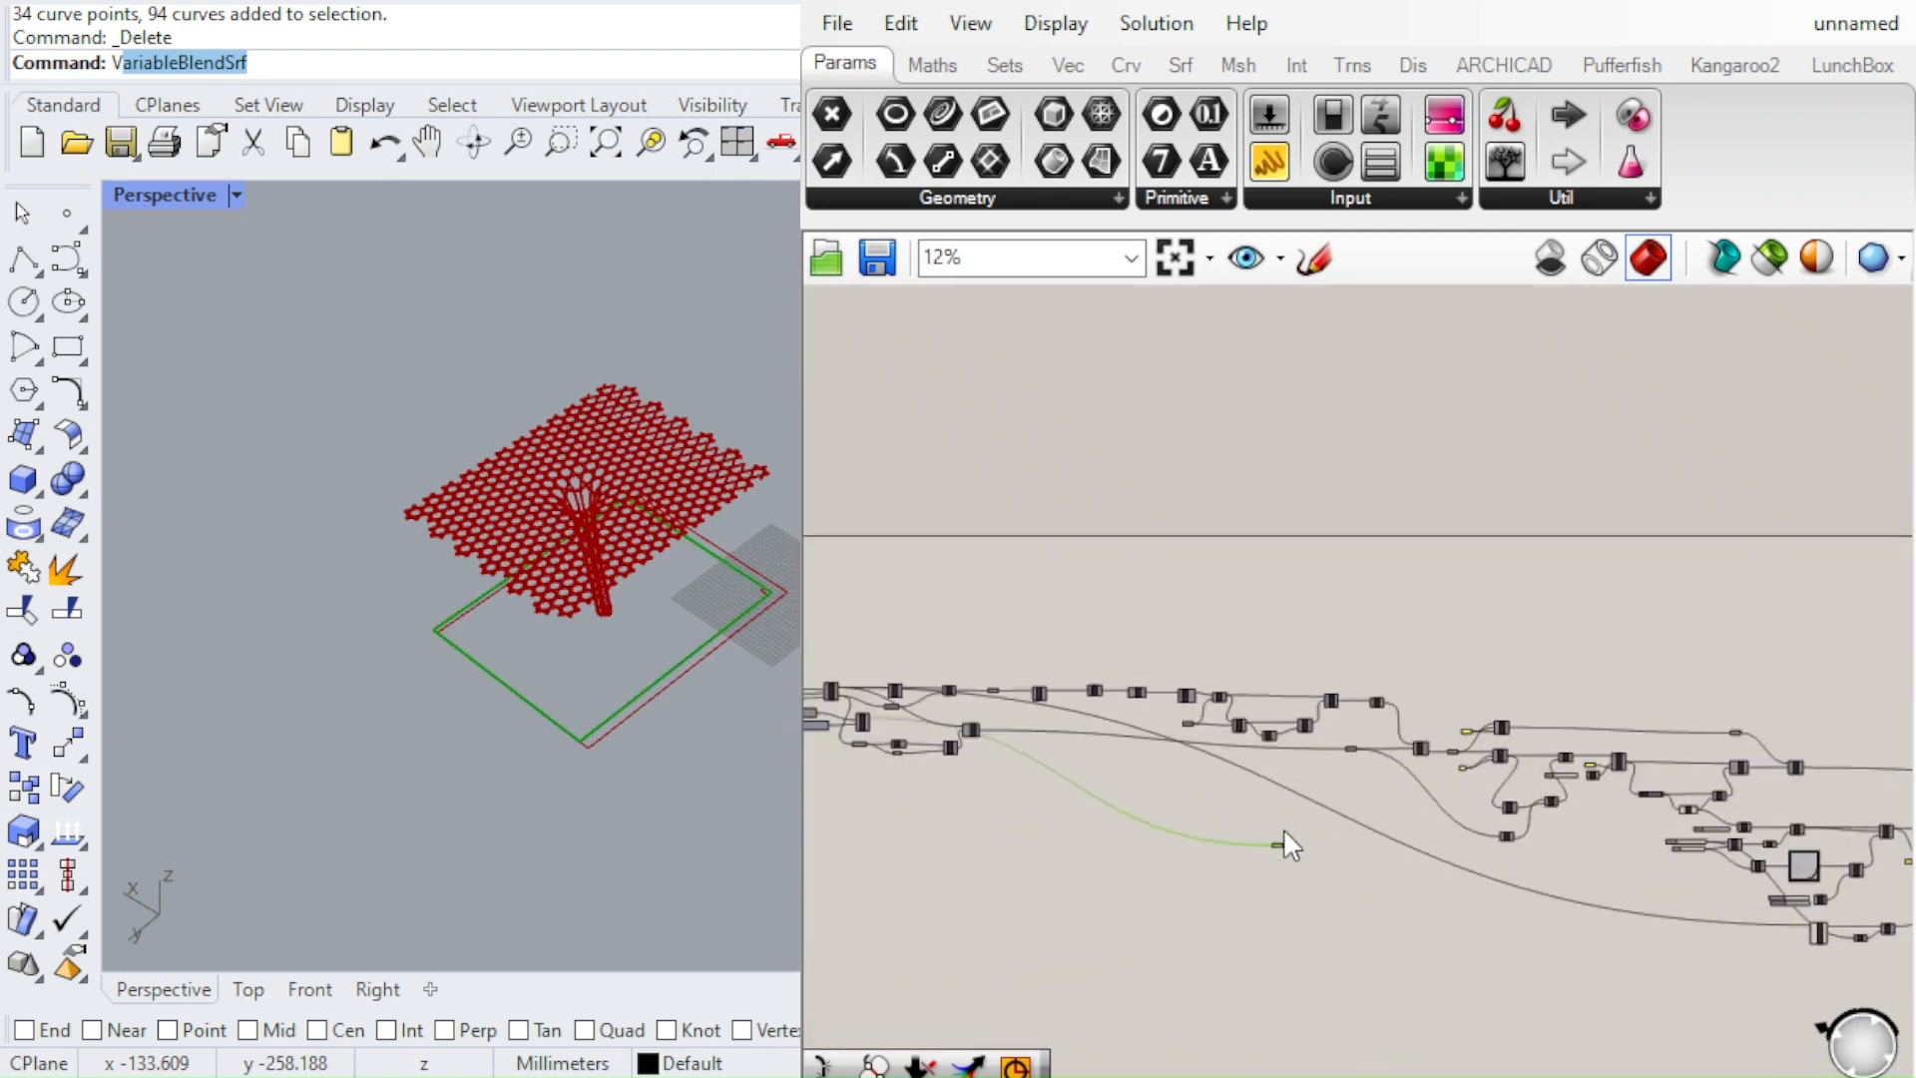
{"action": "scroll", "coordinate": [1286, 838], "scroll_direction": "up", "scroll_amount": 2}
{"action": "scroll", "coordinate": [1289, 848], "scroll_direction": "down", "scroll_amount": 2}
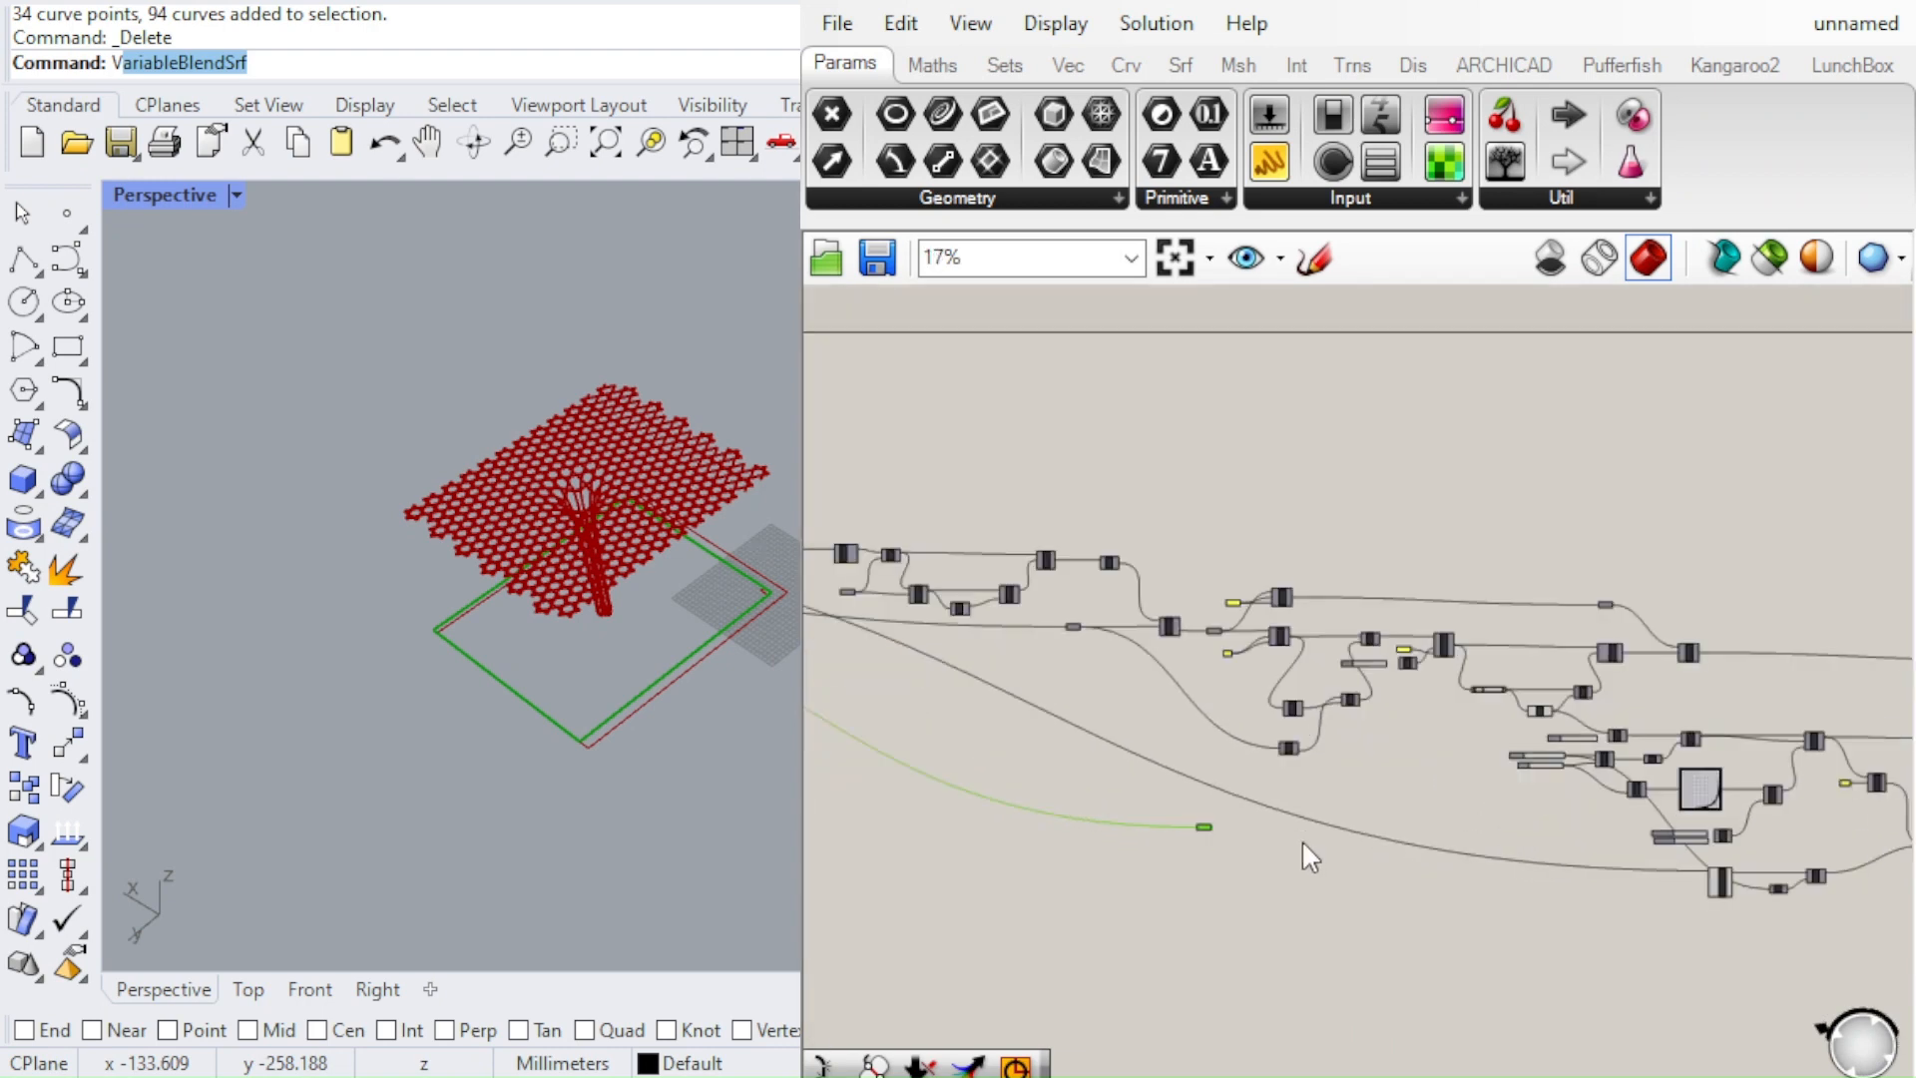
{"action": "left_click_drag", "start_coordinate": [1203, 827], "coordinate": [1813, 898]}
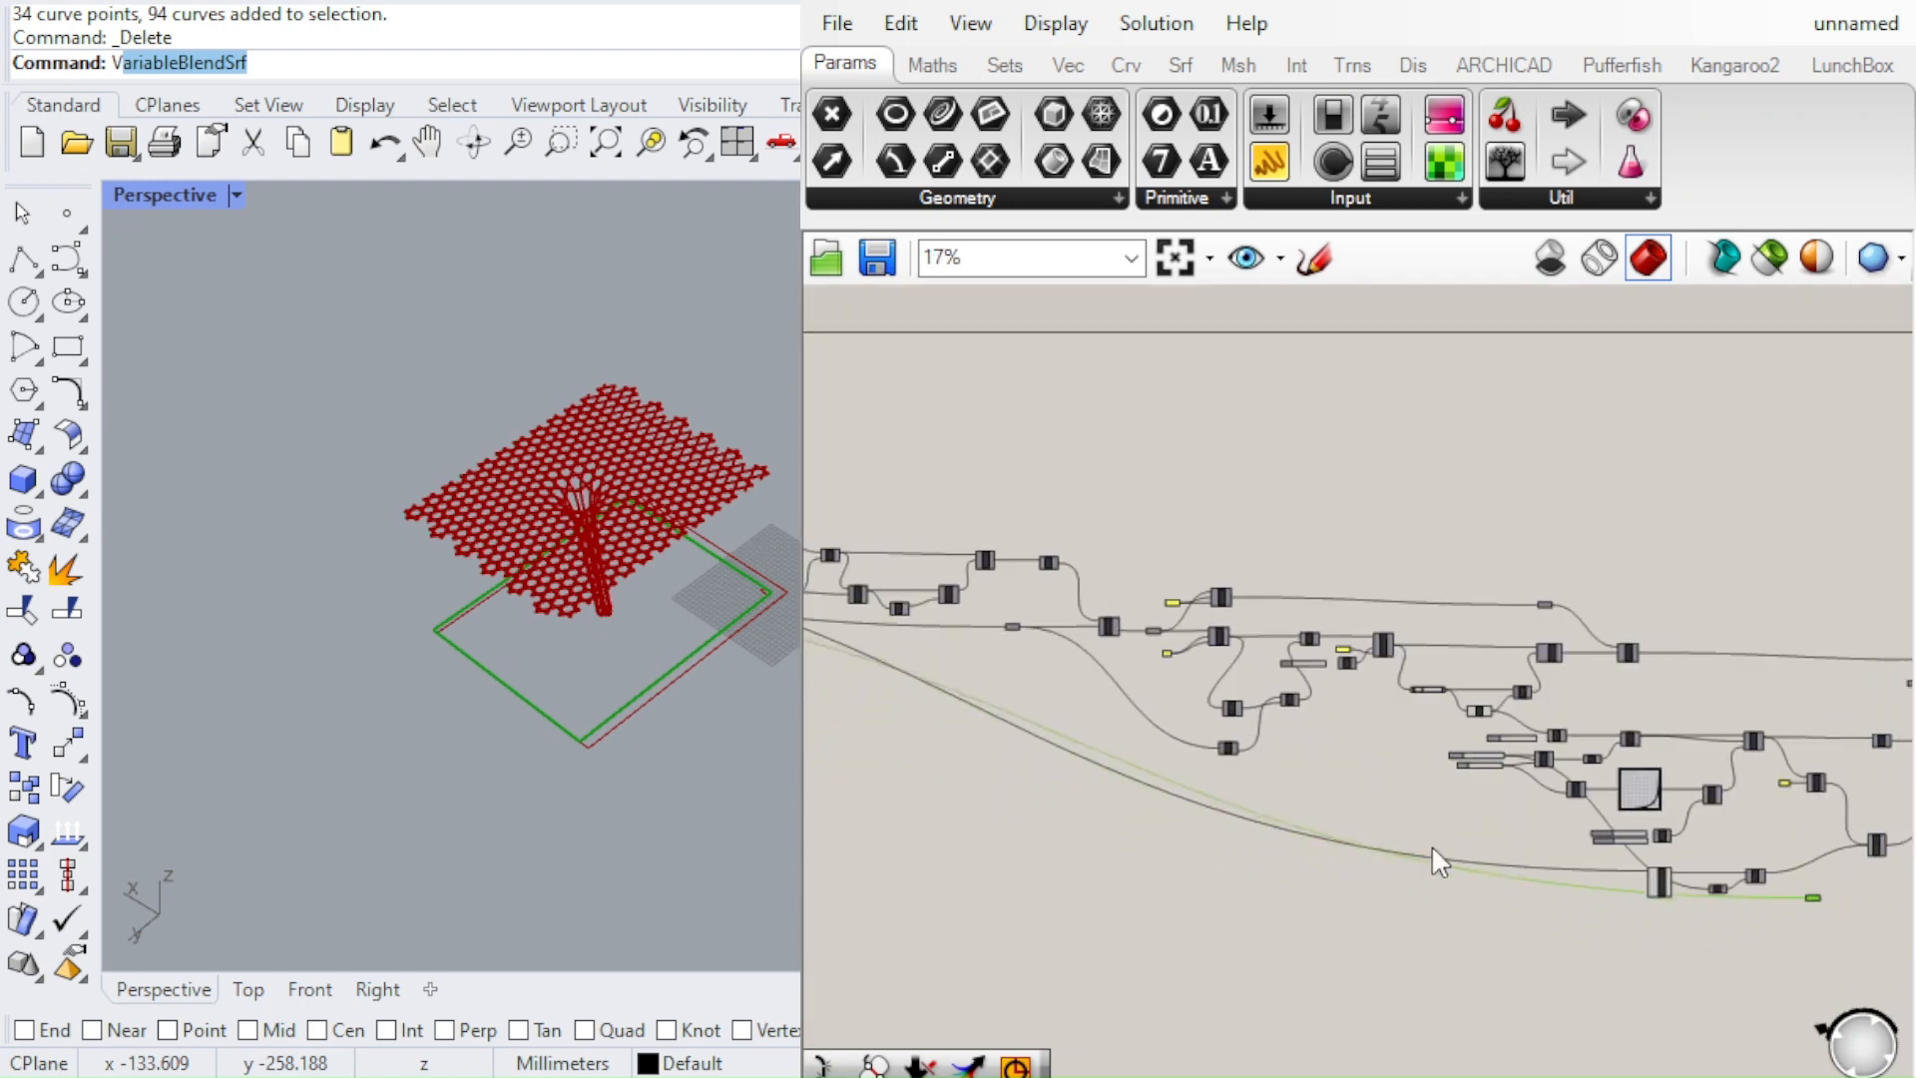
Carry the Curve parameter on towards the end of the definition, beneath the offset surface and array components
{"action": "scroll", "coordinate": [1431, 848], "scroll_direction": "down", "scroll_amount": 5}
{"action": "scroll", "coordinate": [1717, 870], "scroll_direction": "up", "scroll_amount": 5}
{"action": "scroll", "coordinate": [1382, 875], "scroll_direction": "up", "scroll_amount": 2}
{"action": "left_click_drag", "start_coordinate": [1043, 906], "coordinate": [1643, 847]}
{"action": "scroll", "coordinate": [1597, 818], "scroll_direction": "up", "scroll_amount": 4}
{"action": "left_click", "coordinate": [1531, 1006]}
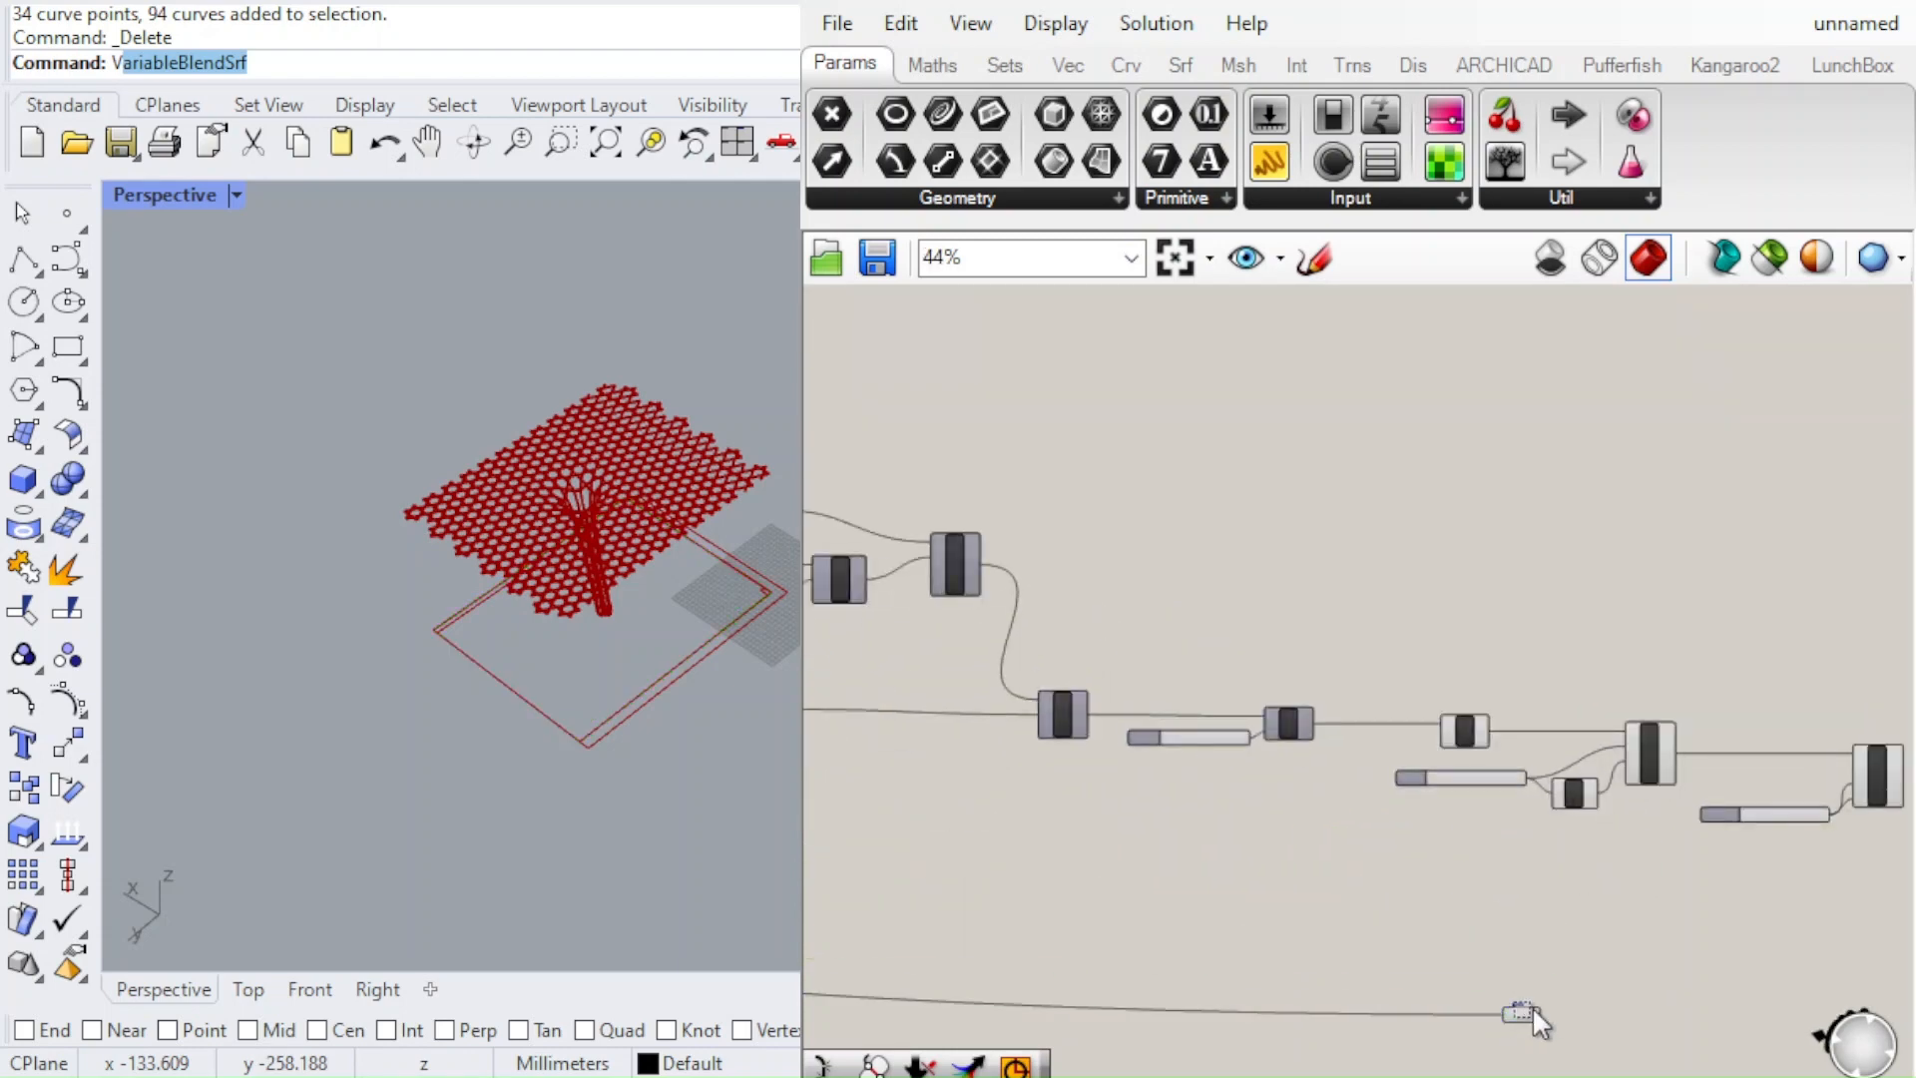
{"action": "scroll", "coordinate": [1600, 898], "scroll_direction": "down", "scroll_amount": 3}
{"action": "scroll", "coordinate": [1557, 983], "scroll_direction": "up", "scroll_amount": 3}
{"action": "left_click_drag", "start_coordinate": [1544, 891], "coordinate": [1748, 791]}
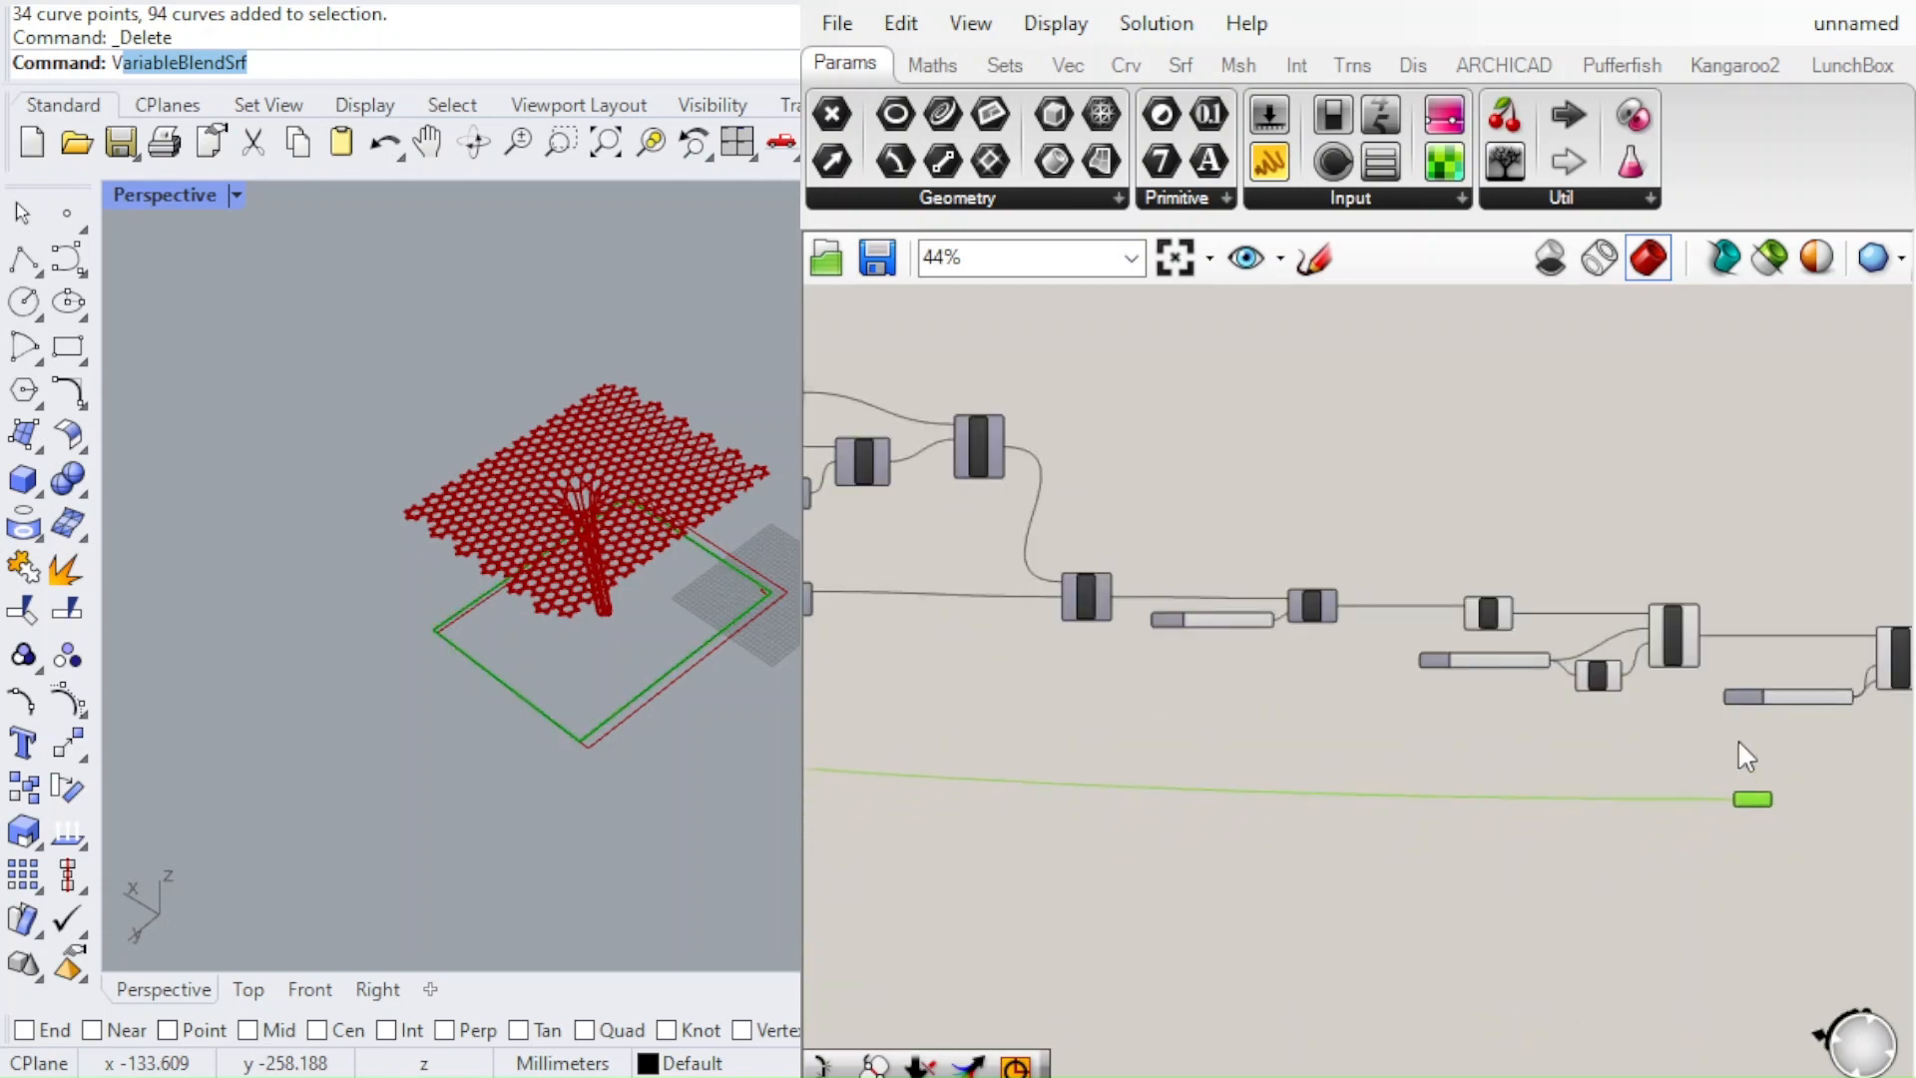
Place the Curve parameter below the Y Count slider and connect it to the rectangular array's C input
{"action": "scroll", "coordinate": [1699, 704], "scroll_direction": "up", "scroll_amount": 4}
{"action": "right_click_drag", "start_coordinate": [1698, 704], "coordinate": [1143, 771]}
{"action": "scroll", "coordinate": [1638, 708], "scroll_direction": "up", "scroll_amount": 2}
{"action": "scroll", "coordinate": [1471, 712], "scroll_direction": "down", "scroll_amount": 2}
{"action": "right_click_drag", "start_coordinate": [1218, 870], "coordinate": [1374, 846]}
{"action": "scroll", "coordinate": [1374, 846], "scroll_direction": "up", "scroll_amount": 1}
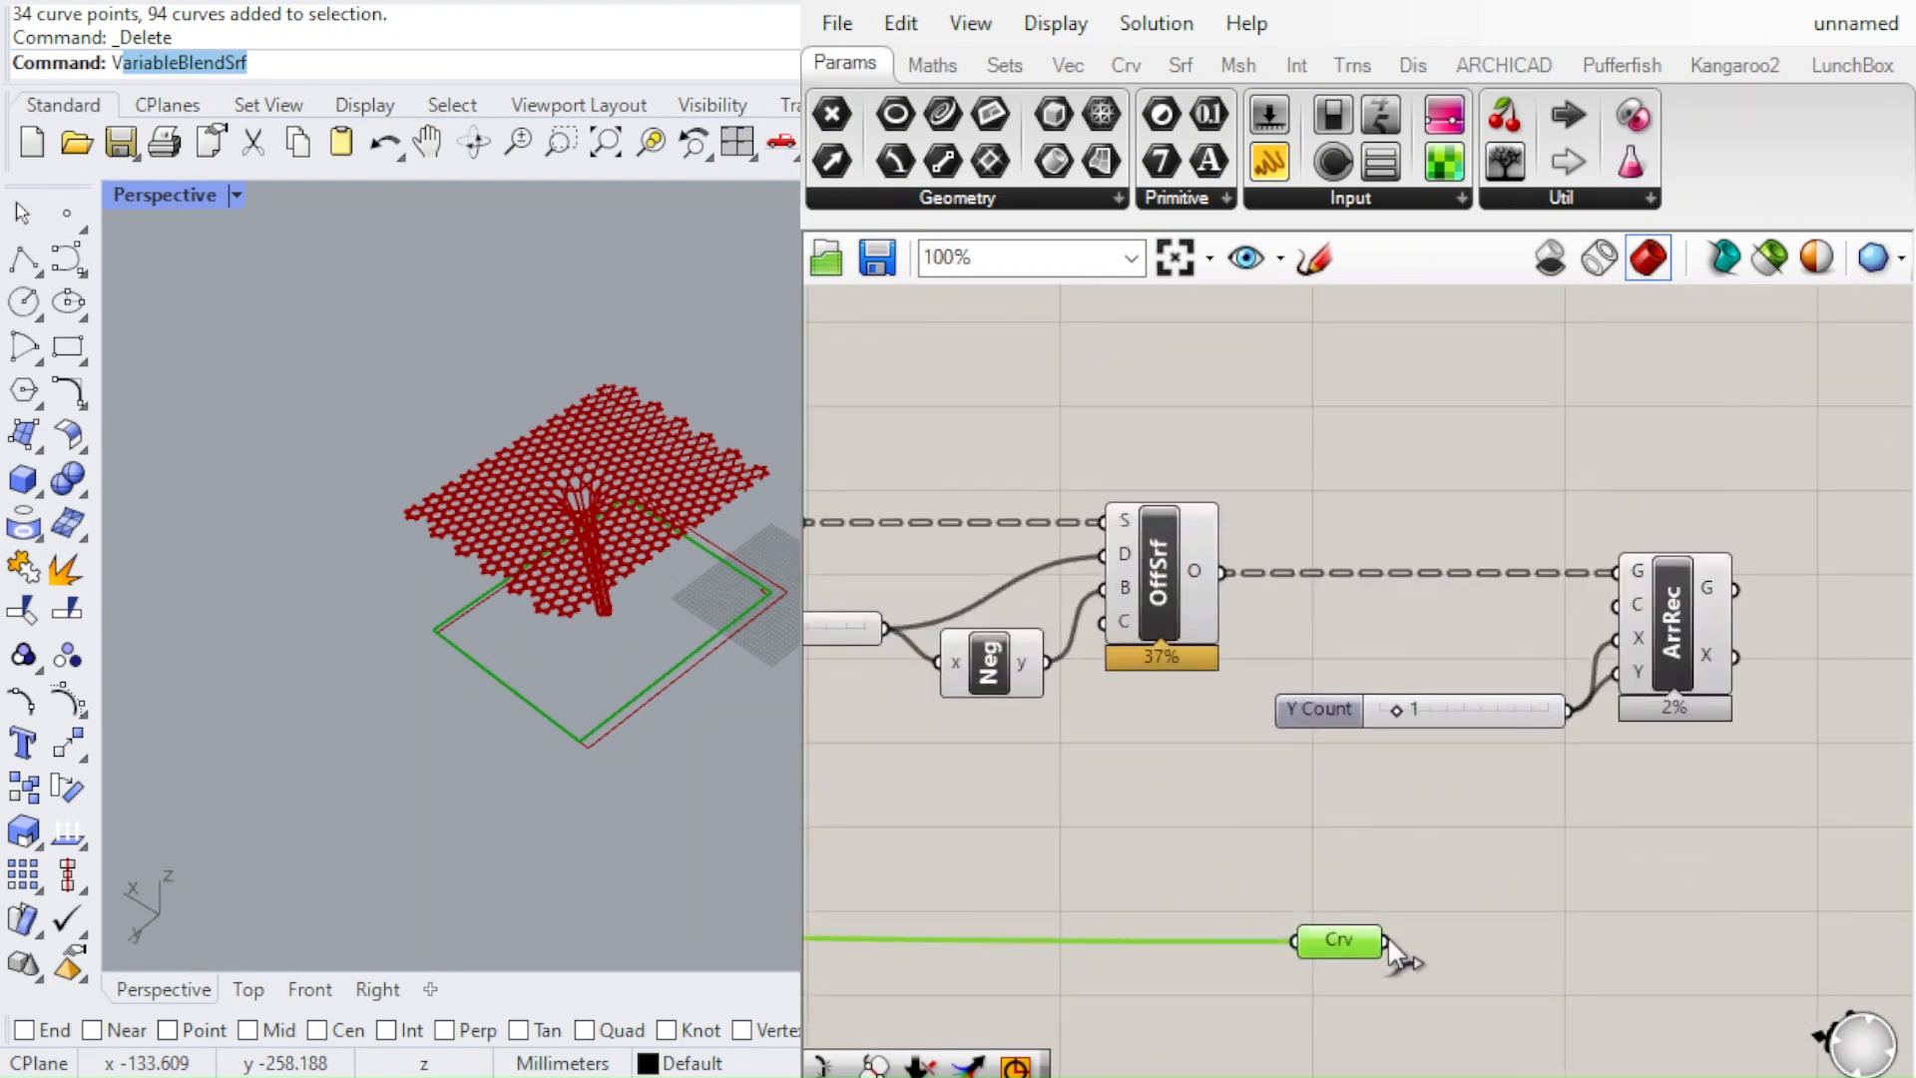
{"action": "left_click_drag", "start_coordinate": [1387, 940], "coordinate": [1615, 605]}
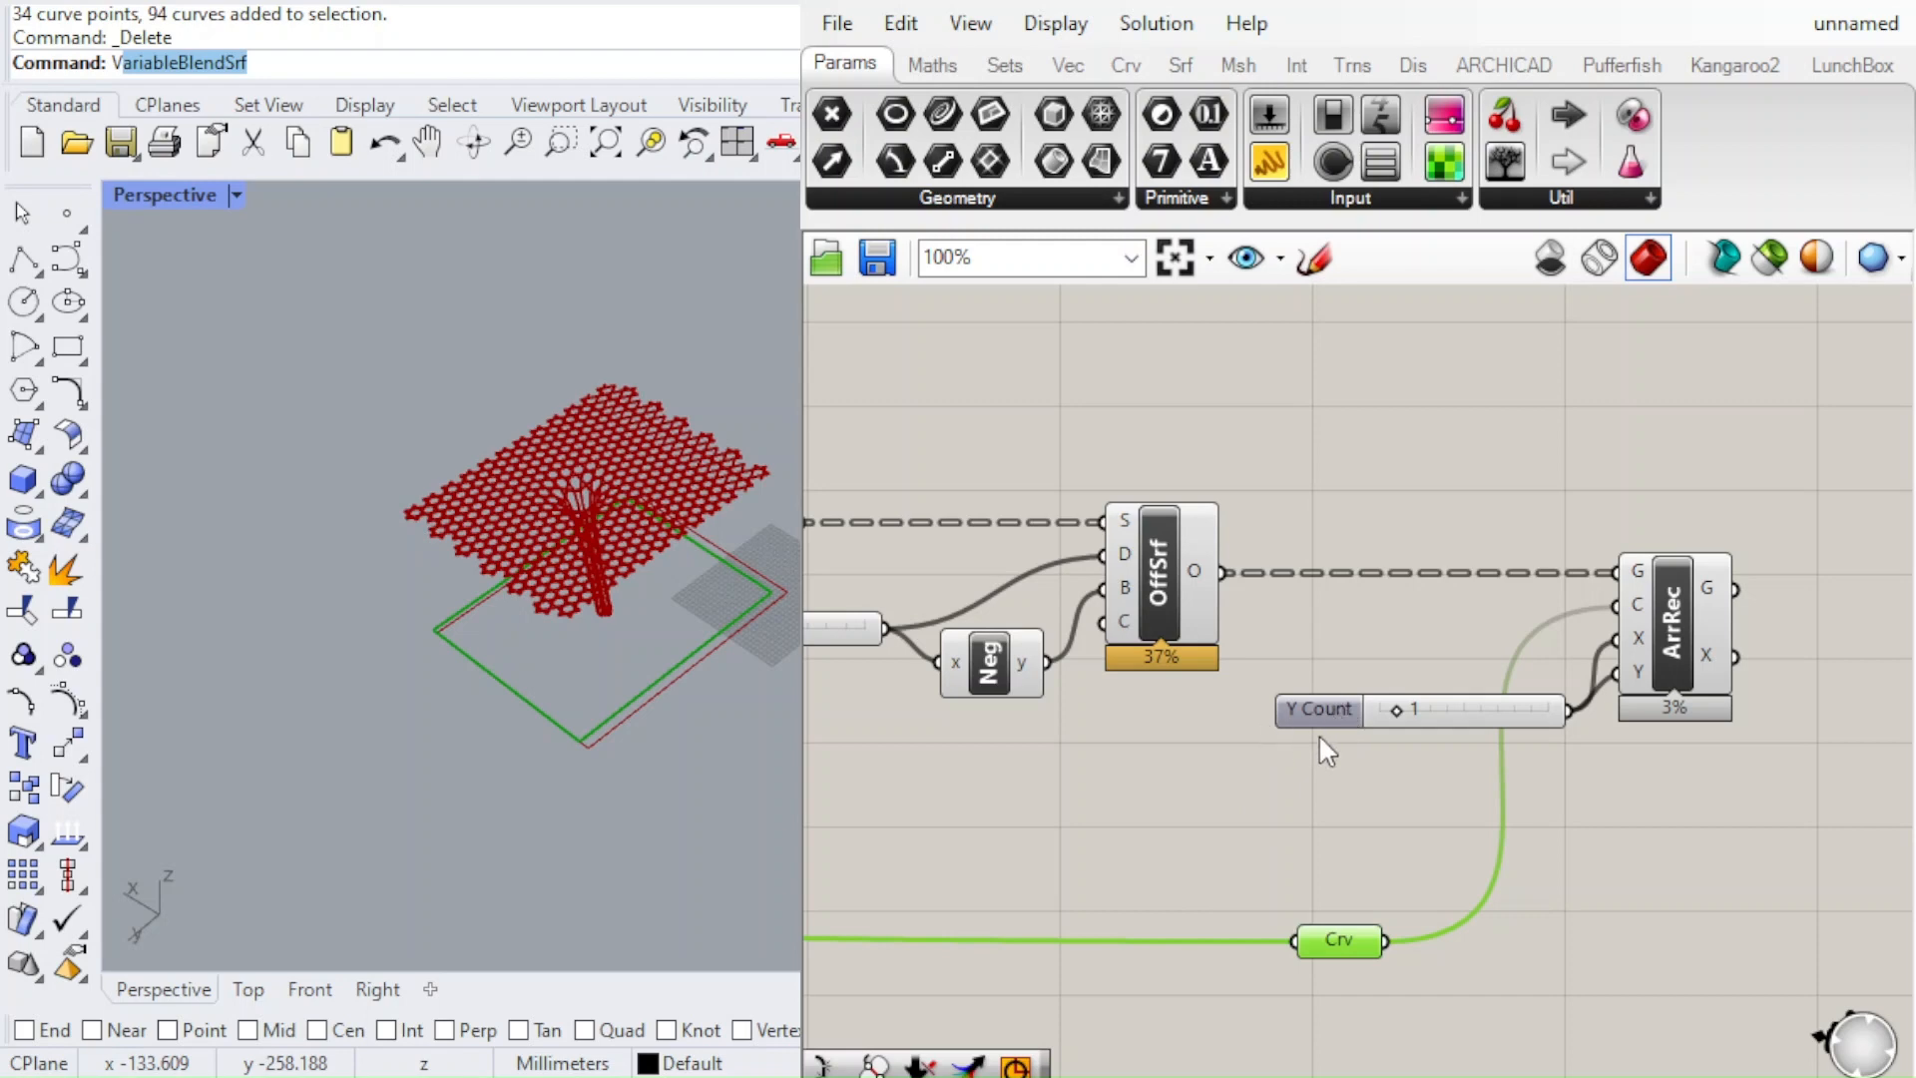
Set the Y Count slider feeding both counts of the rectangular array to 2
{"action": "left_click", "coordinate": [1311, 845]}
{"action": "left_click", "coordinate": [1457, 719]}
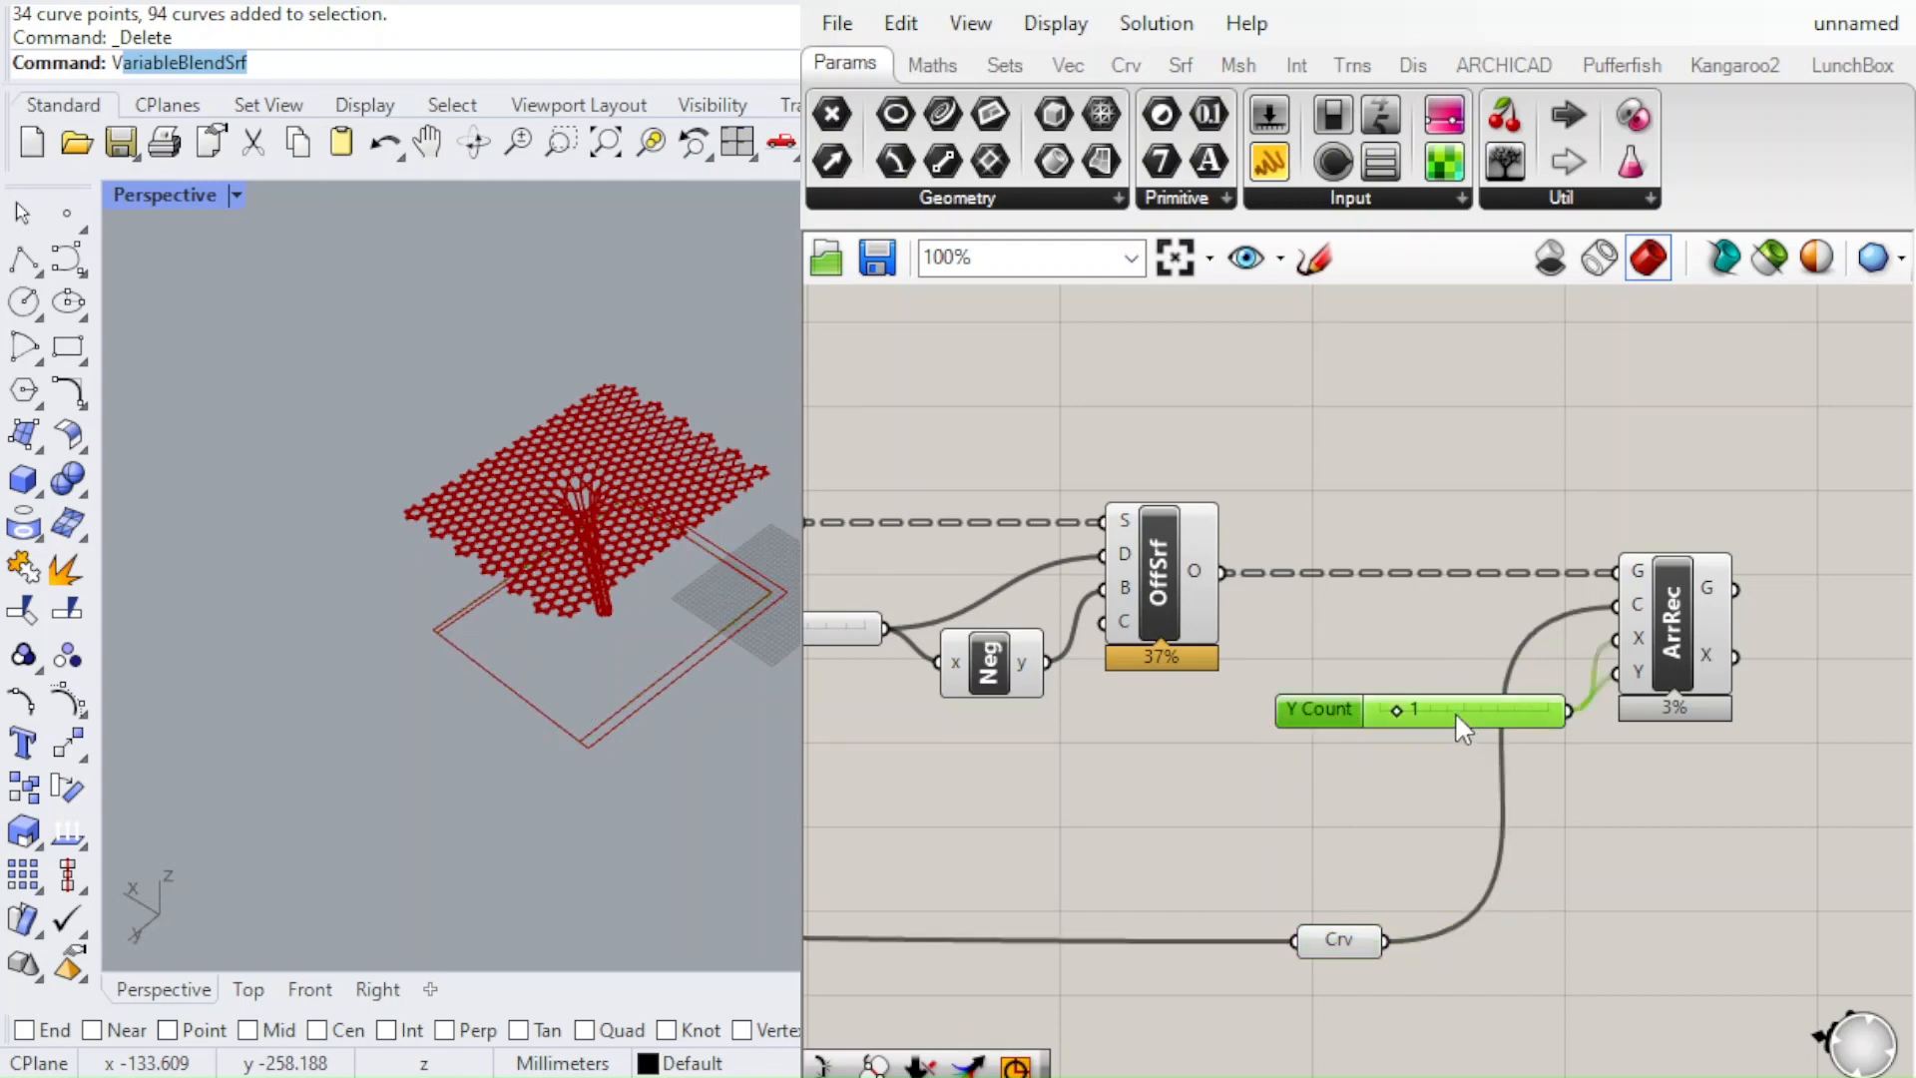
{"action": "scroll", "coordinate": [1397, 669], "scroll_direction": "up", "scroll_amount": 4}
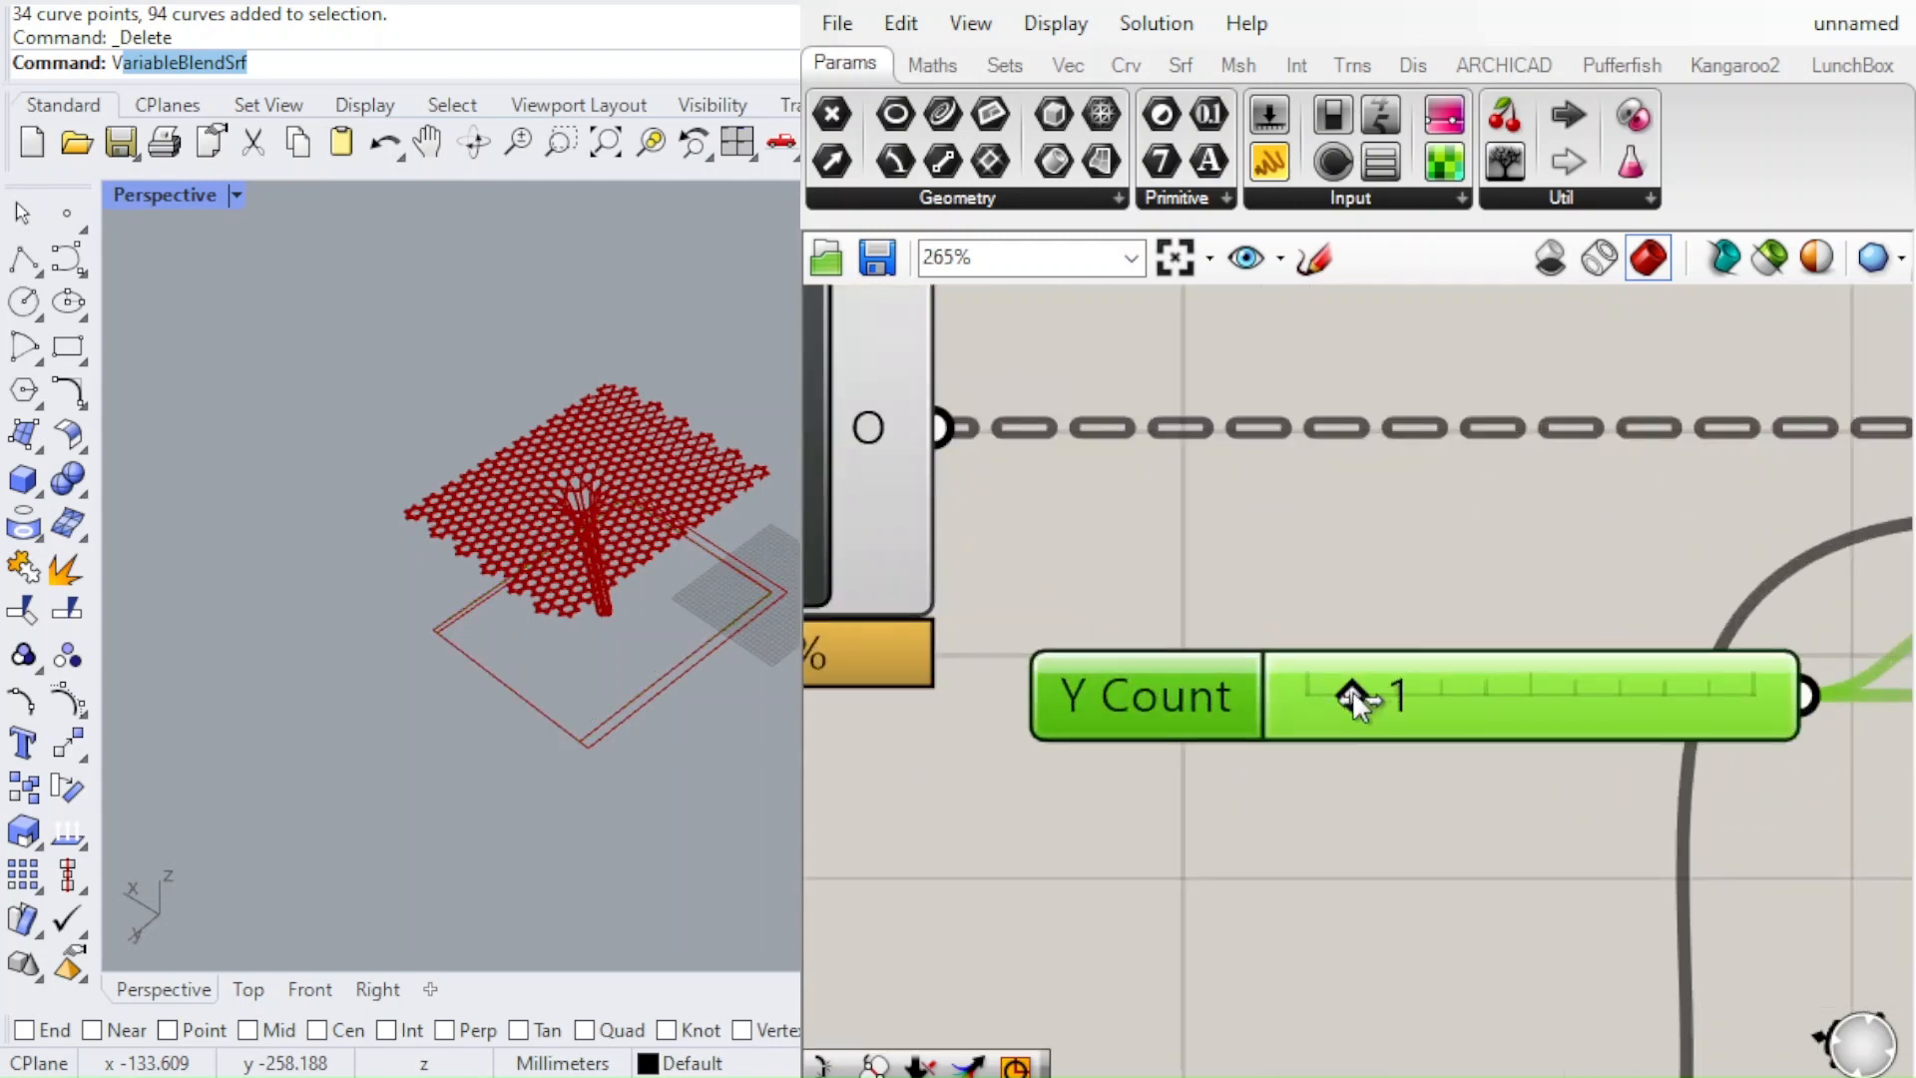
{"action": "double_click", "coordinate": [1351, 690]}
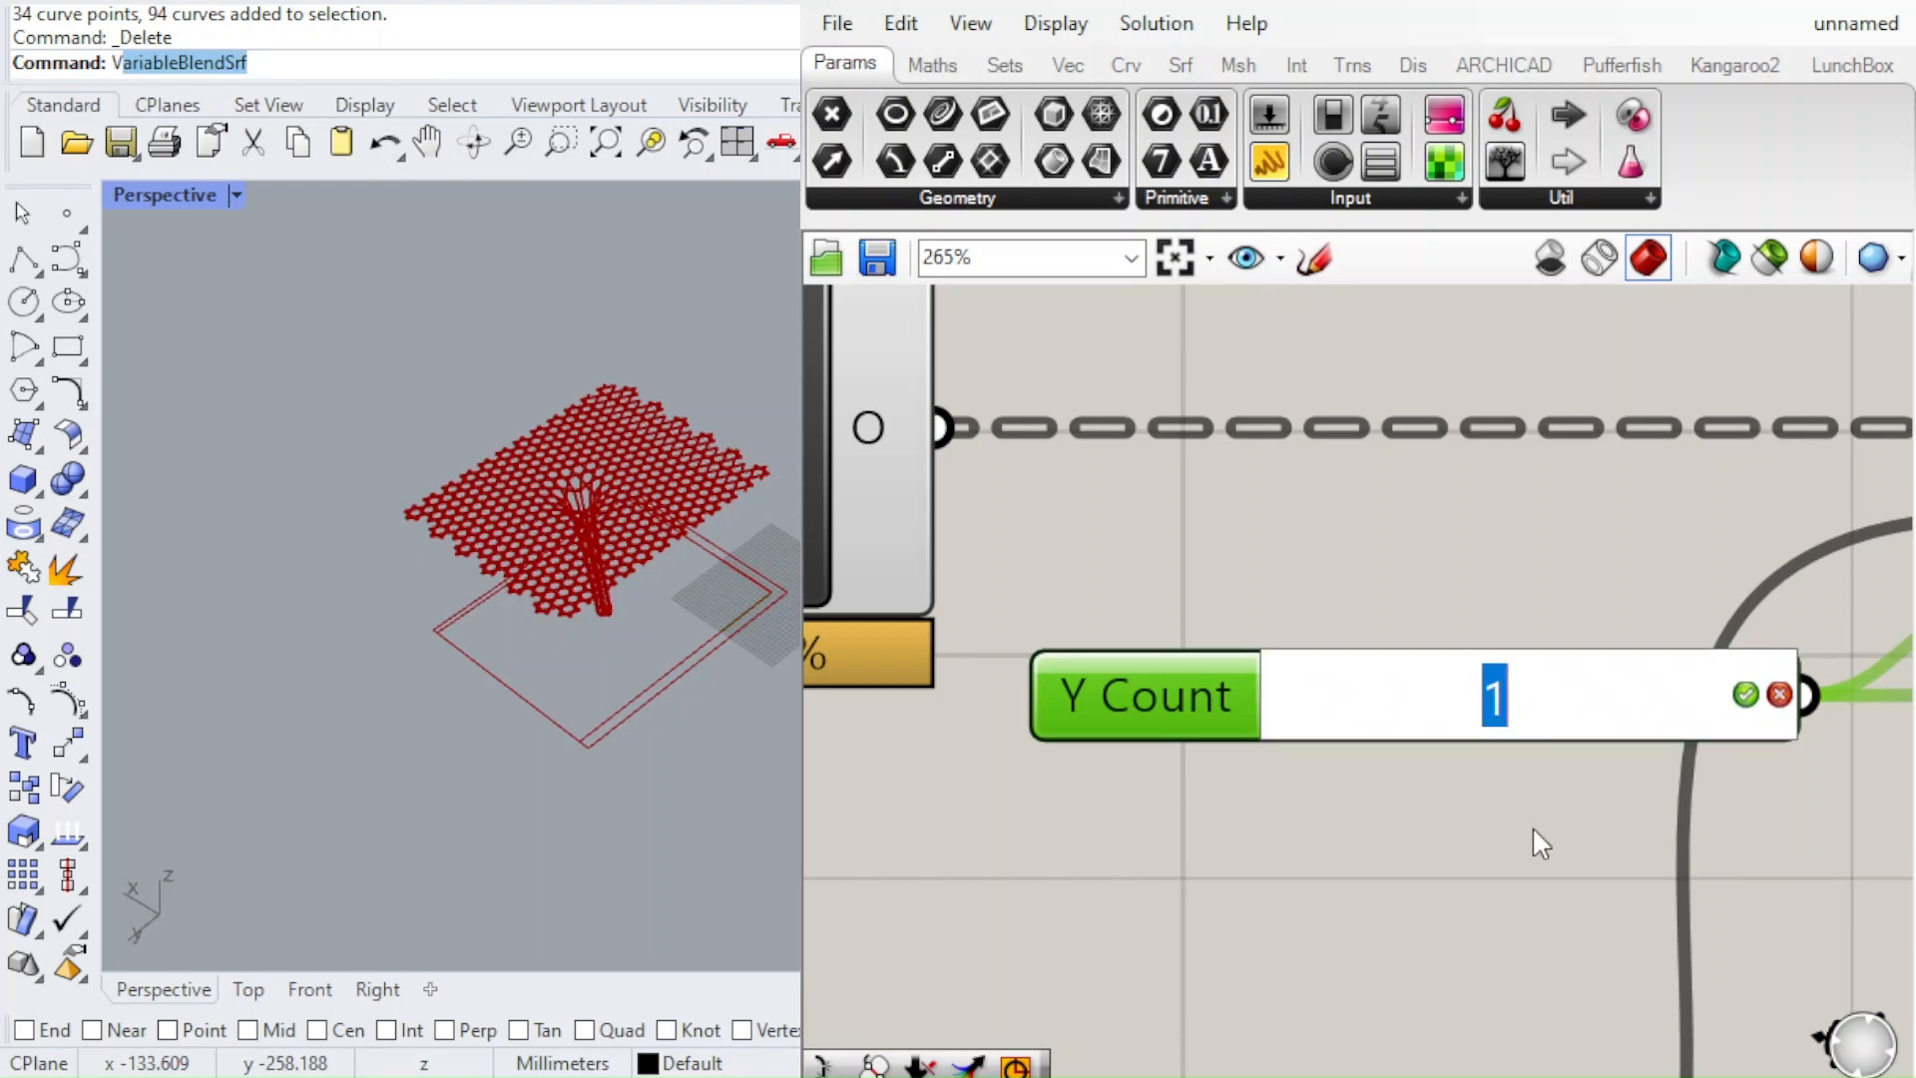
{"action": "type", "text": "2"}
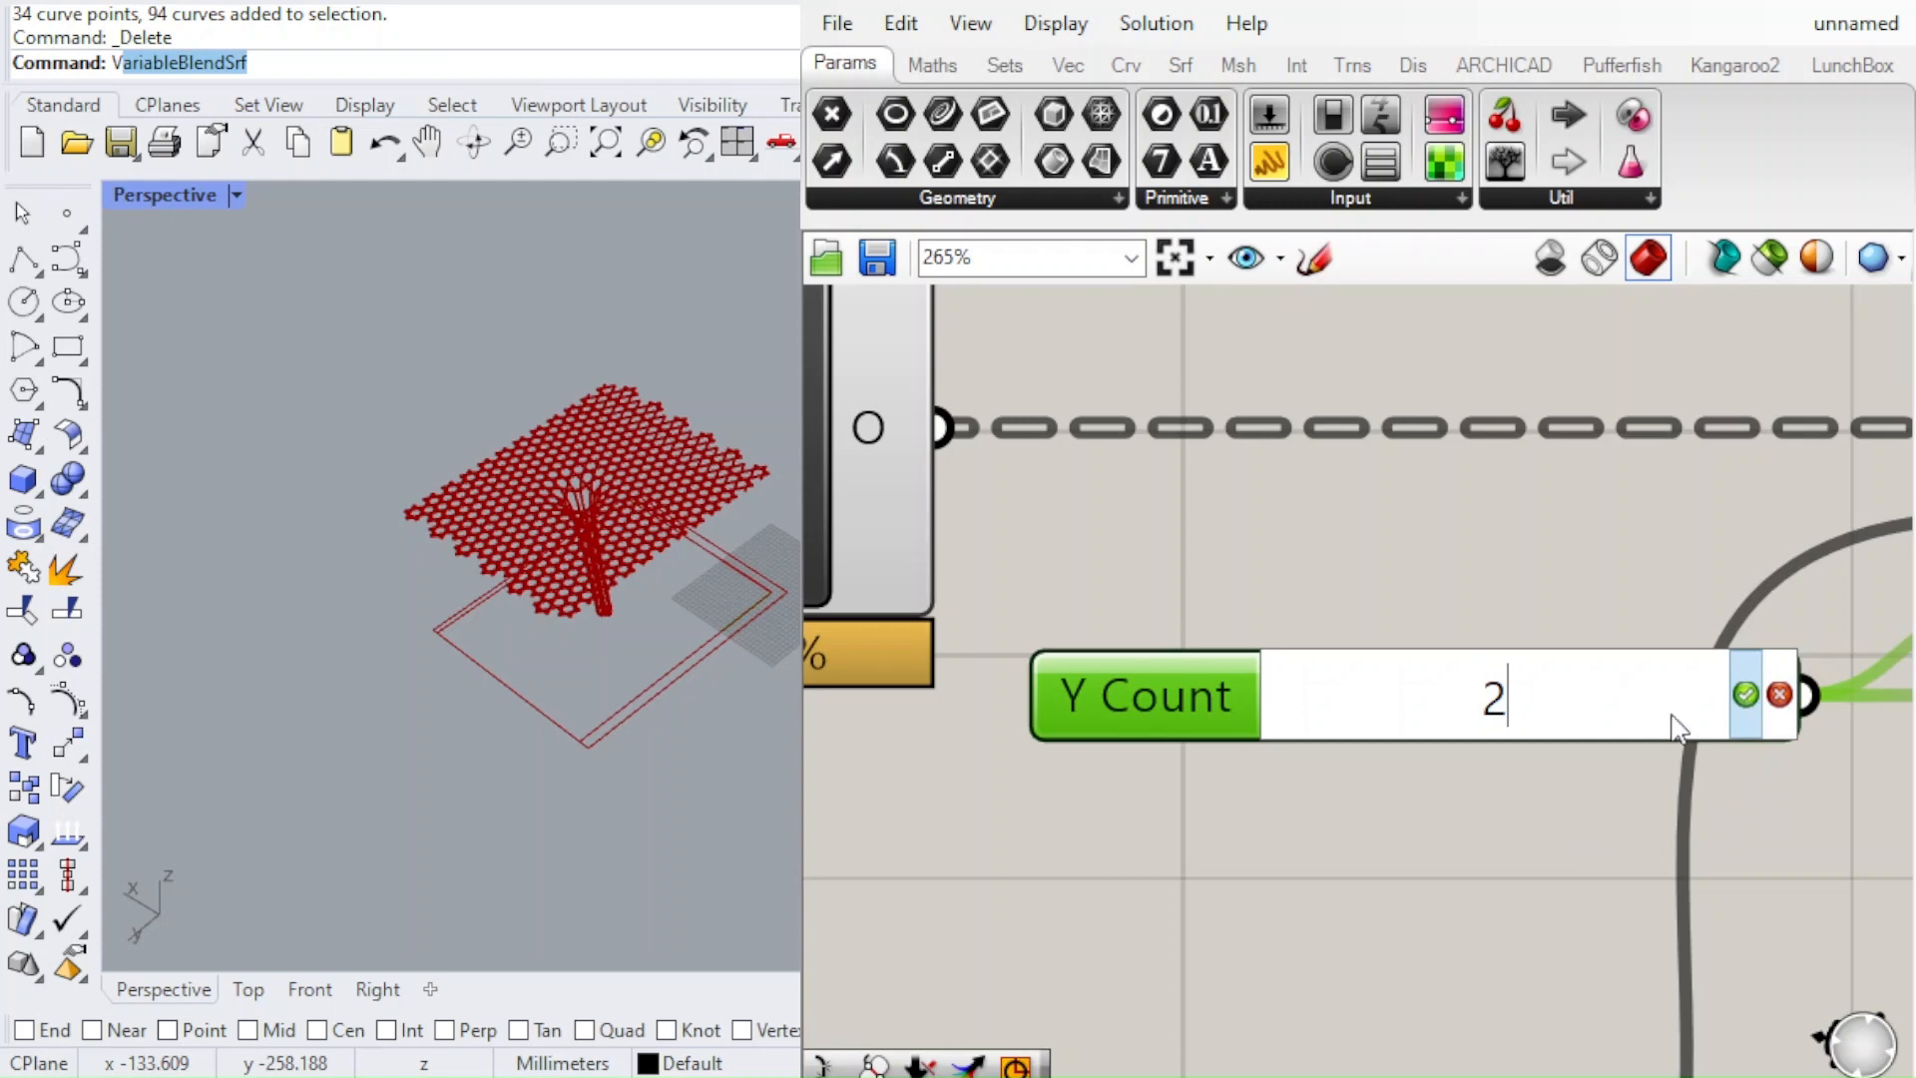
{"action": "key", "text": "Return"}
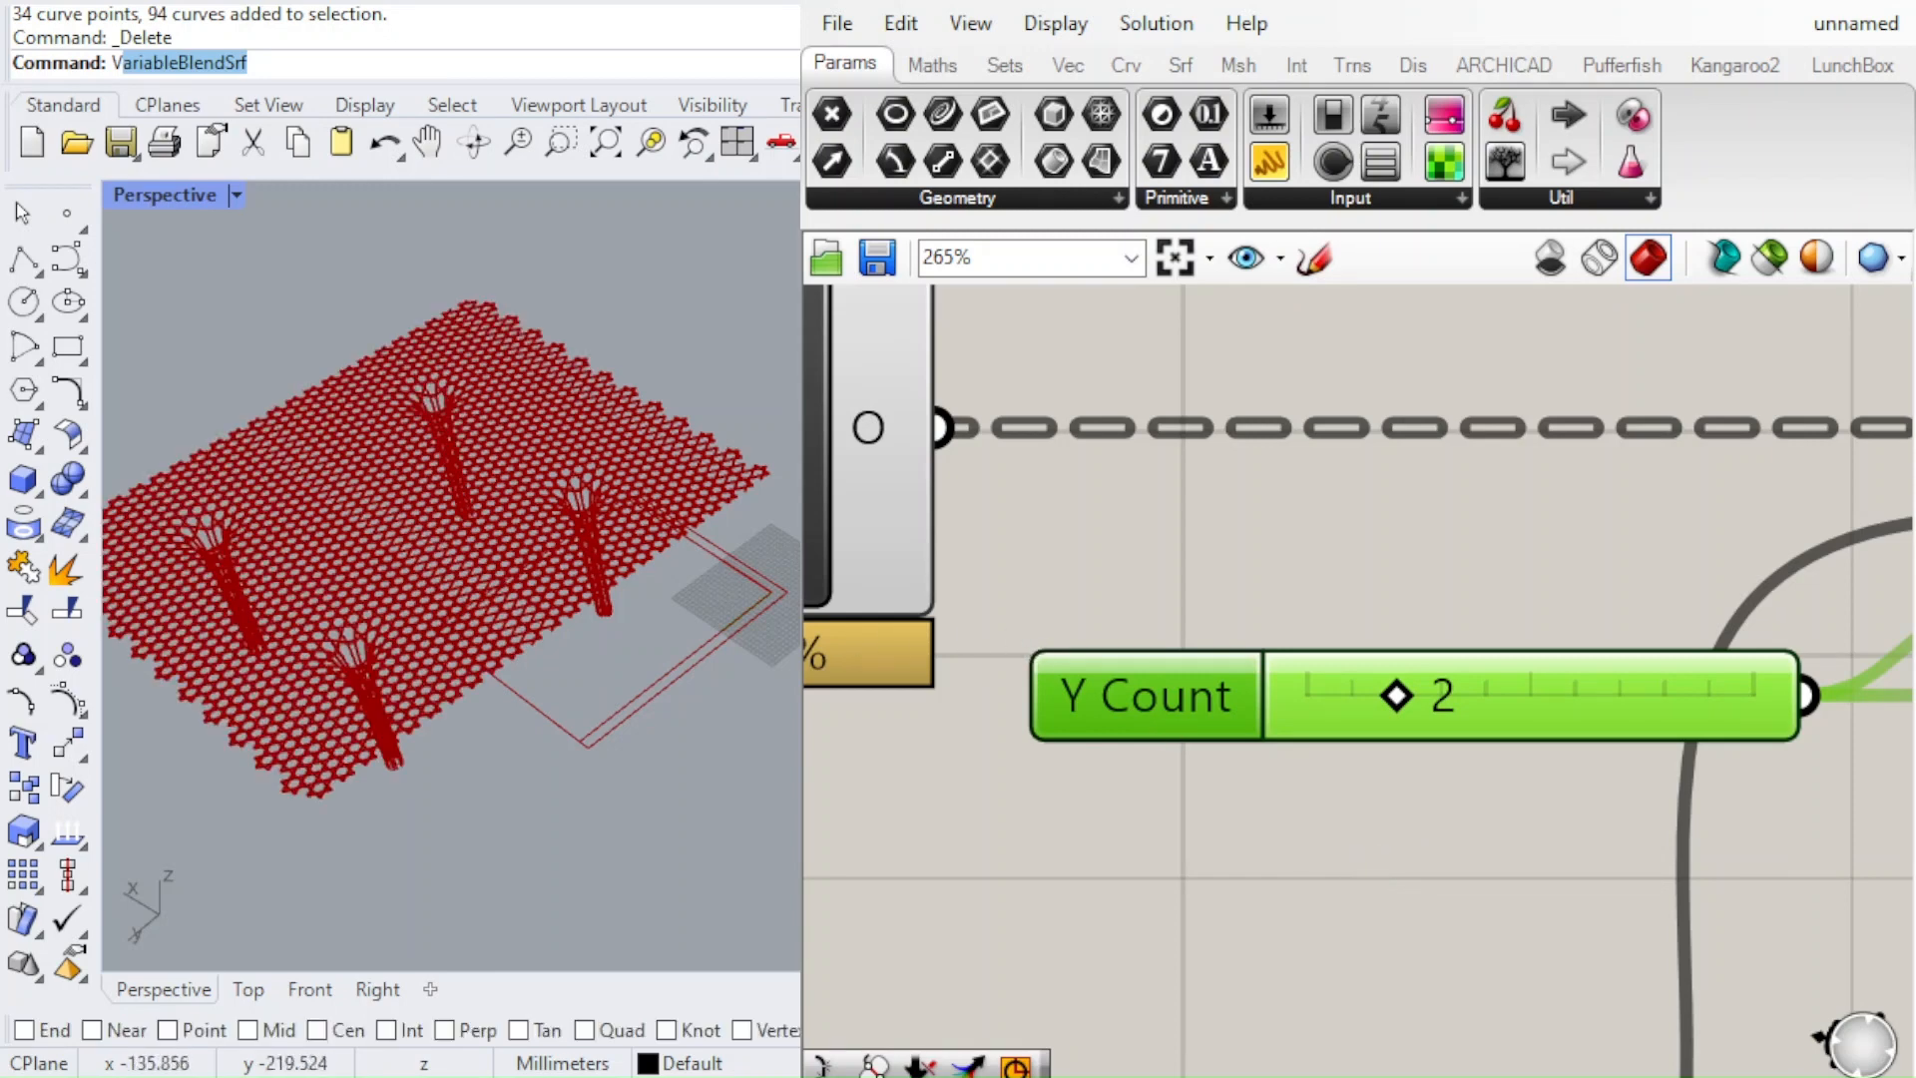
Examine the arrayed funnel canopy in the Perspective viewport from several sides, including how neighbouring cells meet and the columns' shape
{"action": "right_click_drag", "start_coordinate": [190, 566], "coordinate": [670, 491], "text": "shift"}
{"action": "scroll", "coordinate": [644, 565], "scroll_direction": "up", "scroll_amount": 5}
{"action": "scroll", "coordinate": [698, 599], "scroll_direction": "up", "scroll_amount": 6}
{"action": "scroll", "coordinate": [618, 689], "scroll_direction": "down", "scroll_amount": 3}
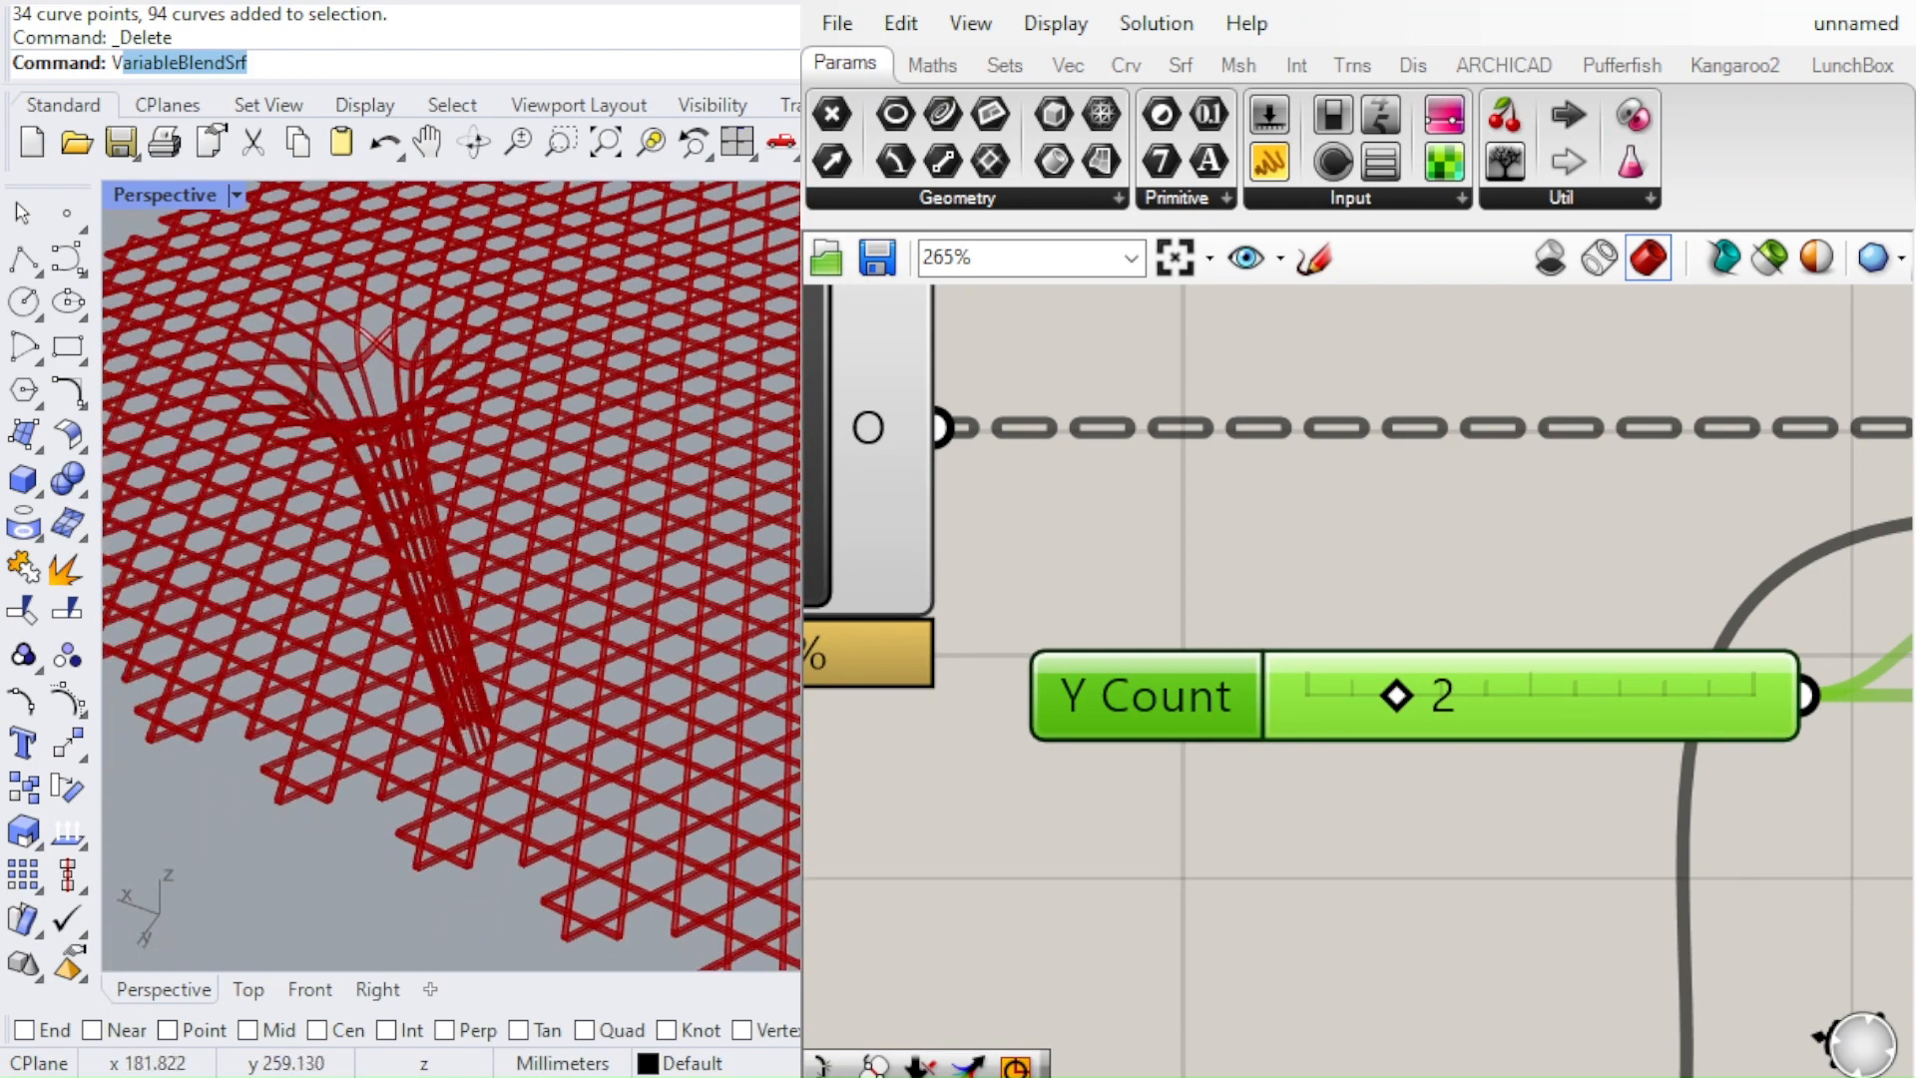
{"action": "right_click_drag", "start_coordinate": [344, 619], "coordinate": [893, 657]}
{"action": "scroll", "coordinate": [1090, 641], "scroll_direction": "down", "scroll_amount": 6}
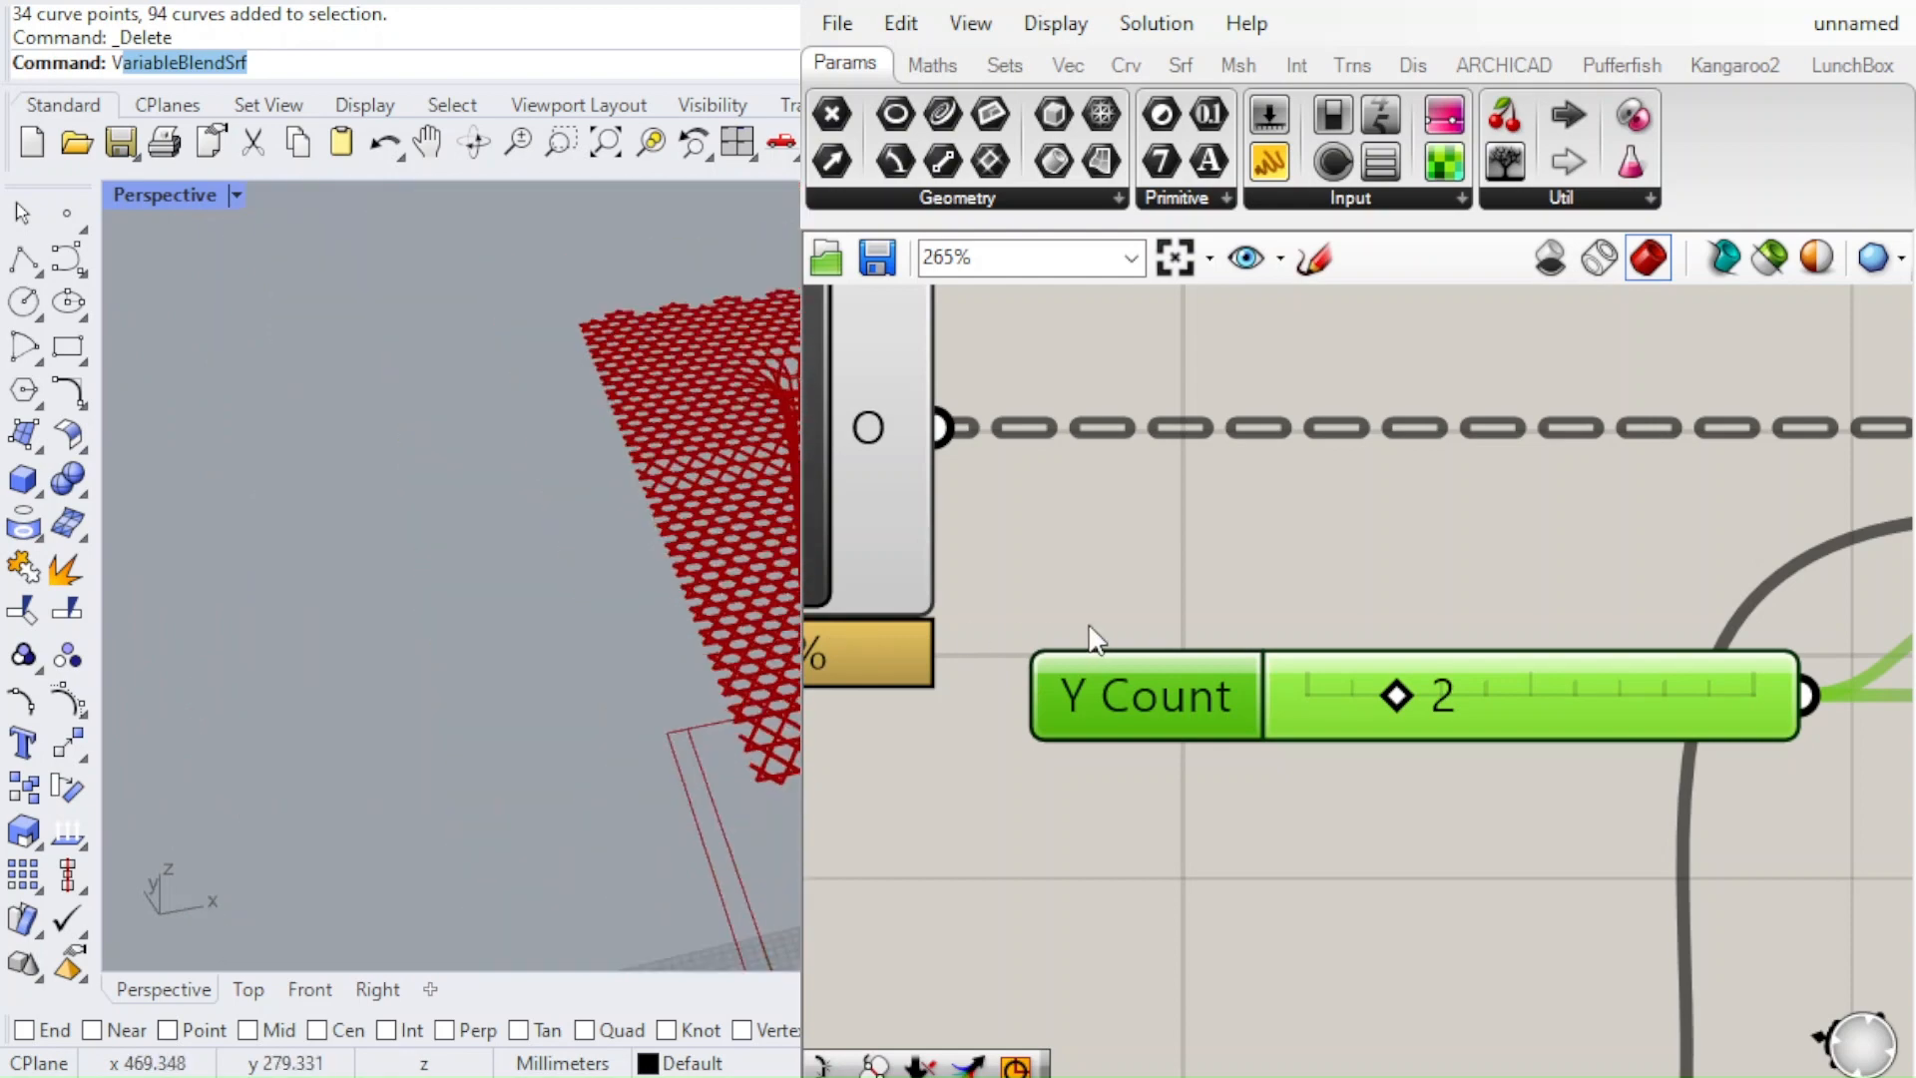
{"action": "right_click_drag", "start_coordinate": [1090, 642], "coordinate": [758, 558]}
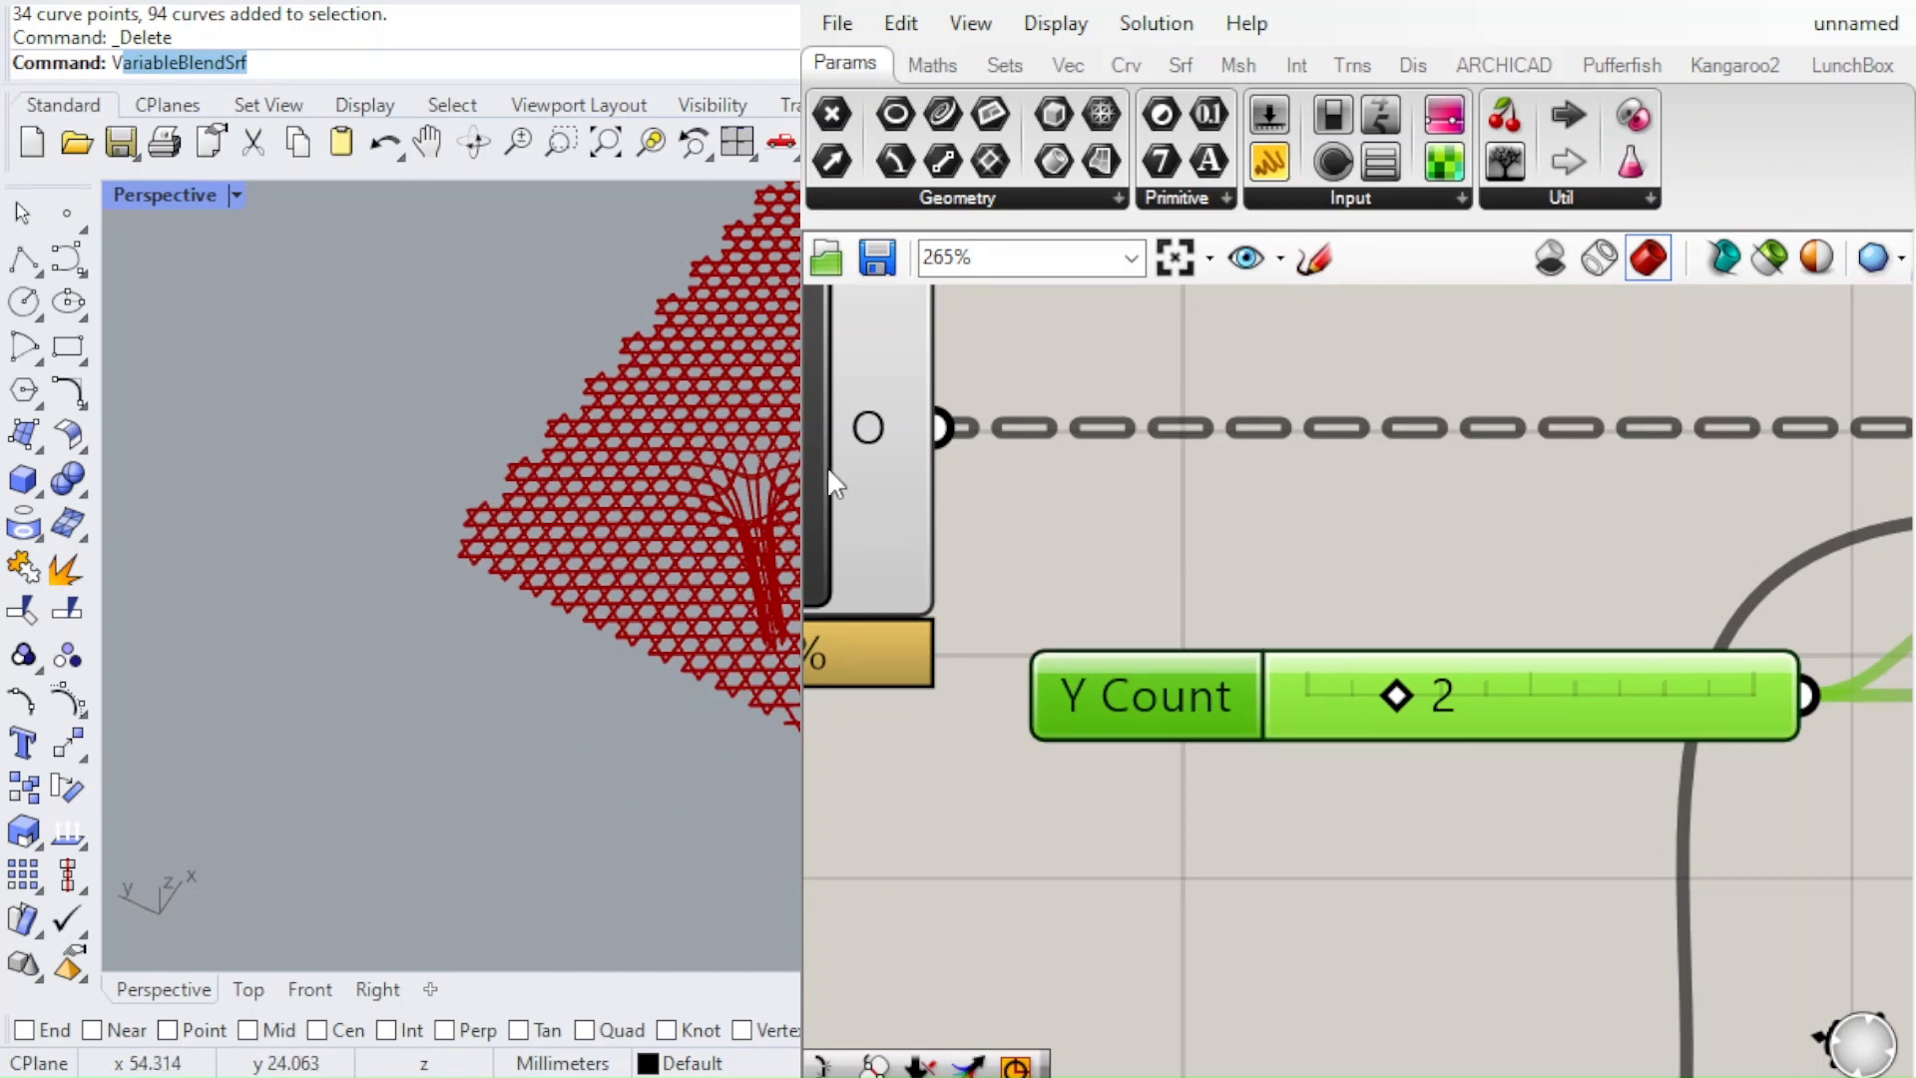
{"action": "scroll", "coordinate": [1230, 615], "scroll_direction": "down", "scroll_amount": 3}
{"action": "scroll", "coordinate": [1397, 664], "scroll_direction": "up", "scroll_amount": 3}
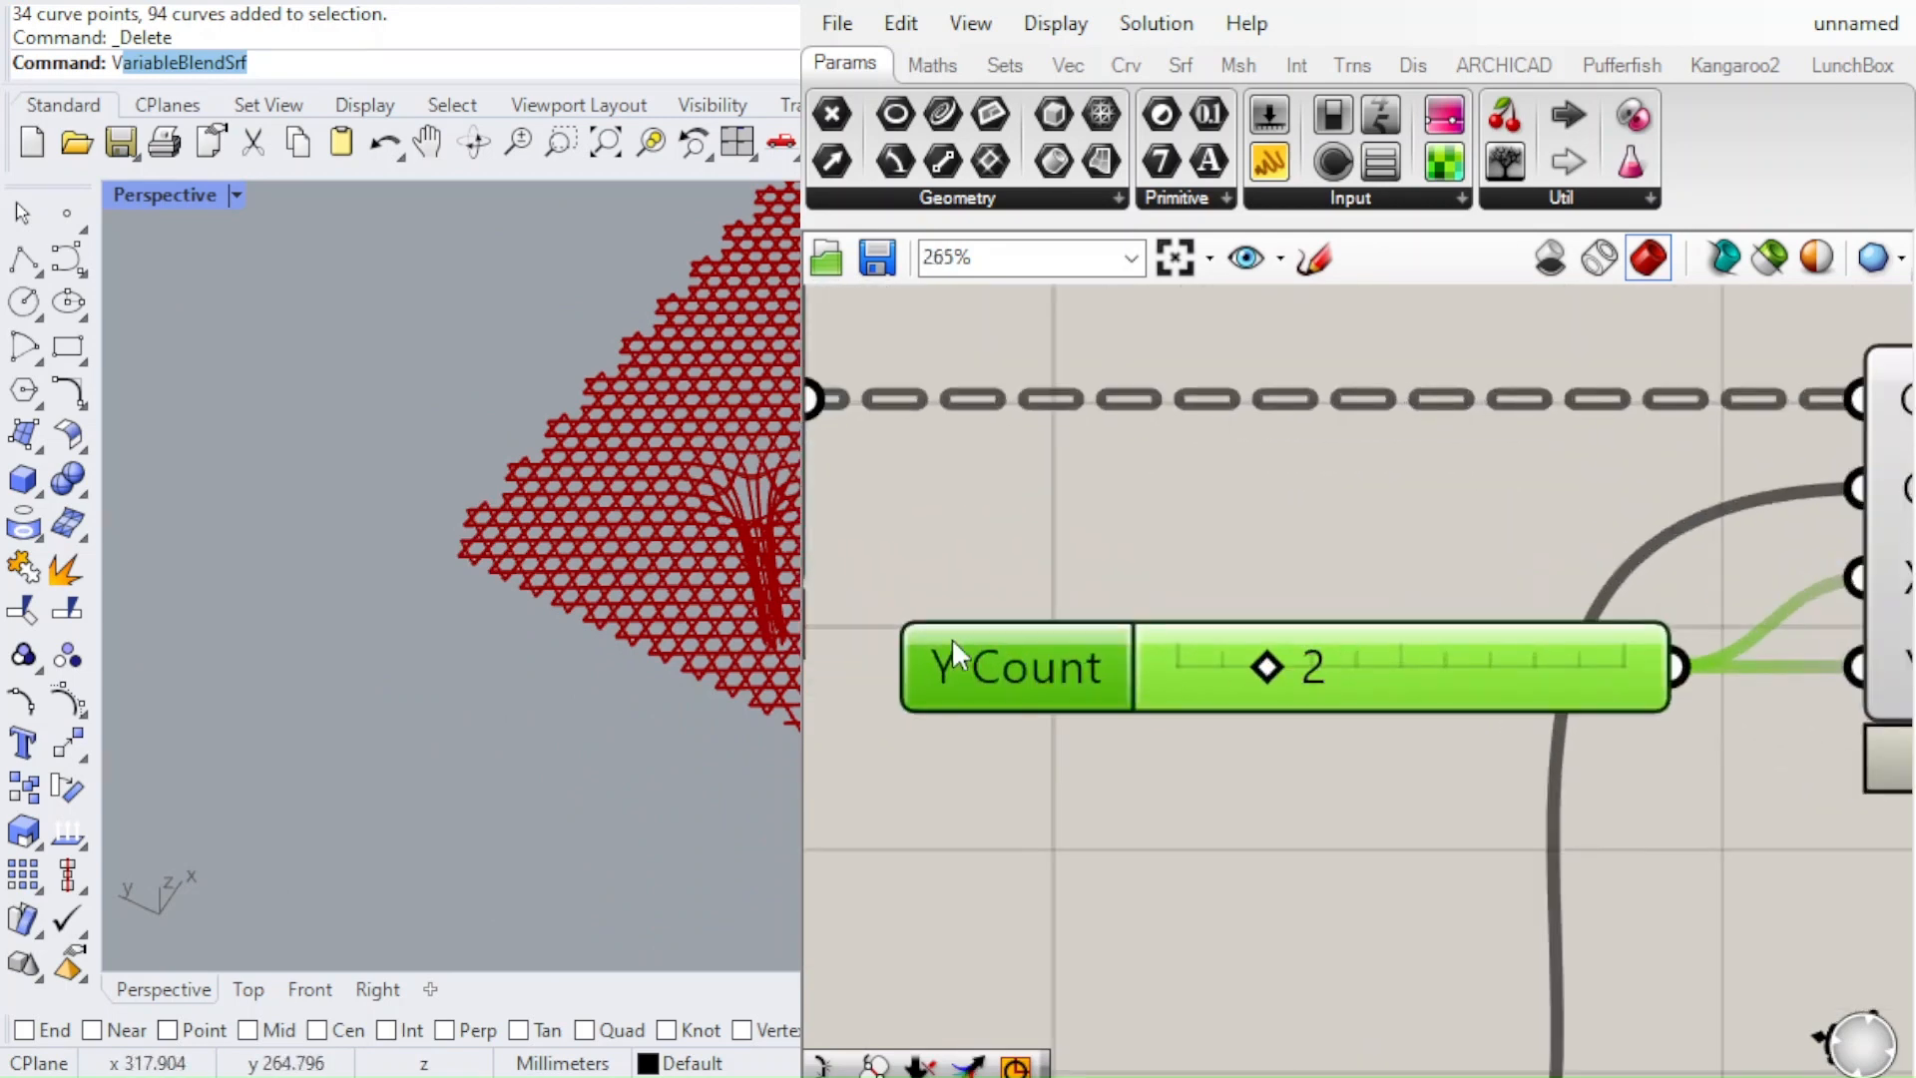
{"action": "scroll", "coordinate": [1361, 670], "scroll_direction": "up", "scroll_amount": 1}
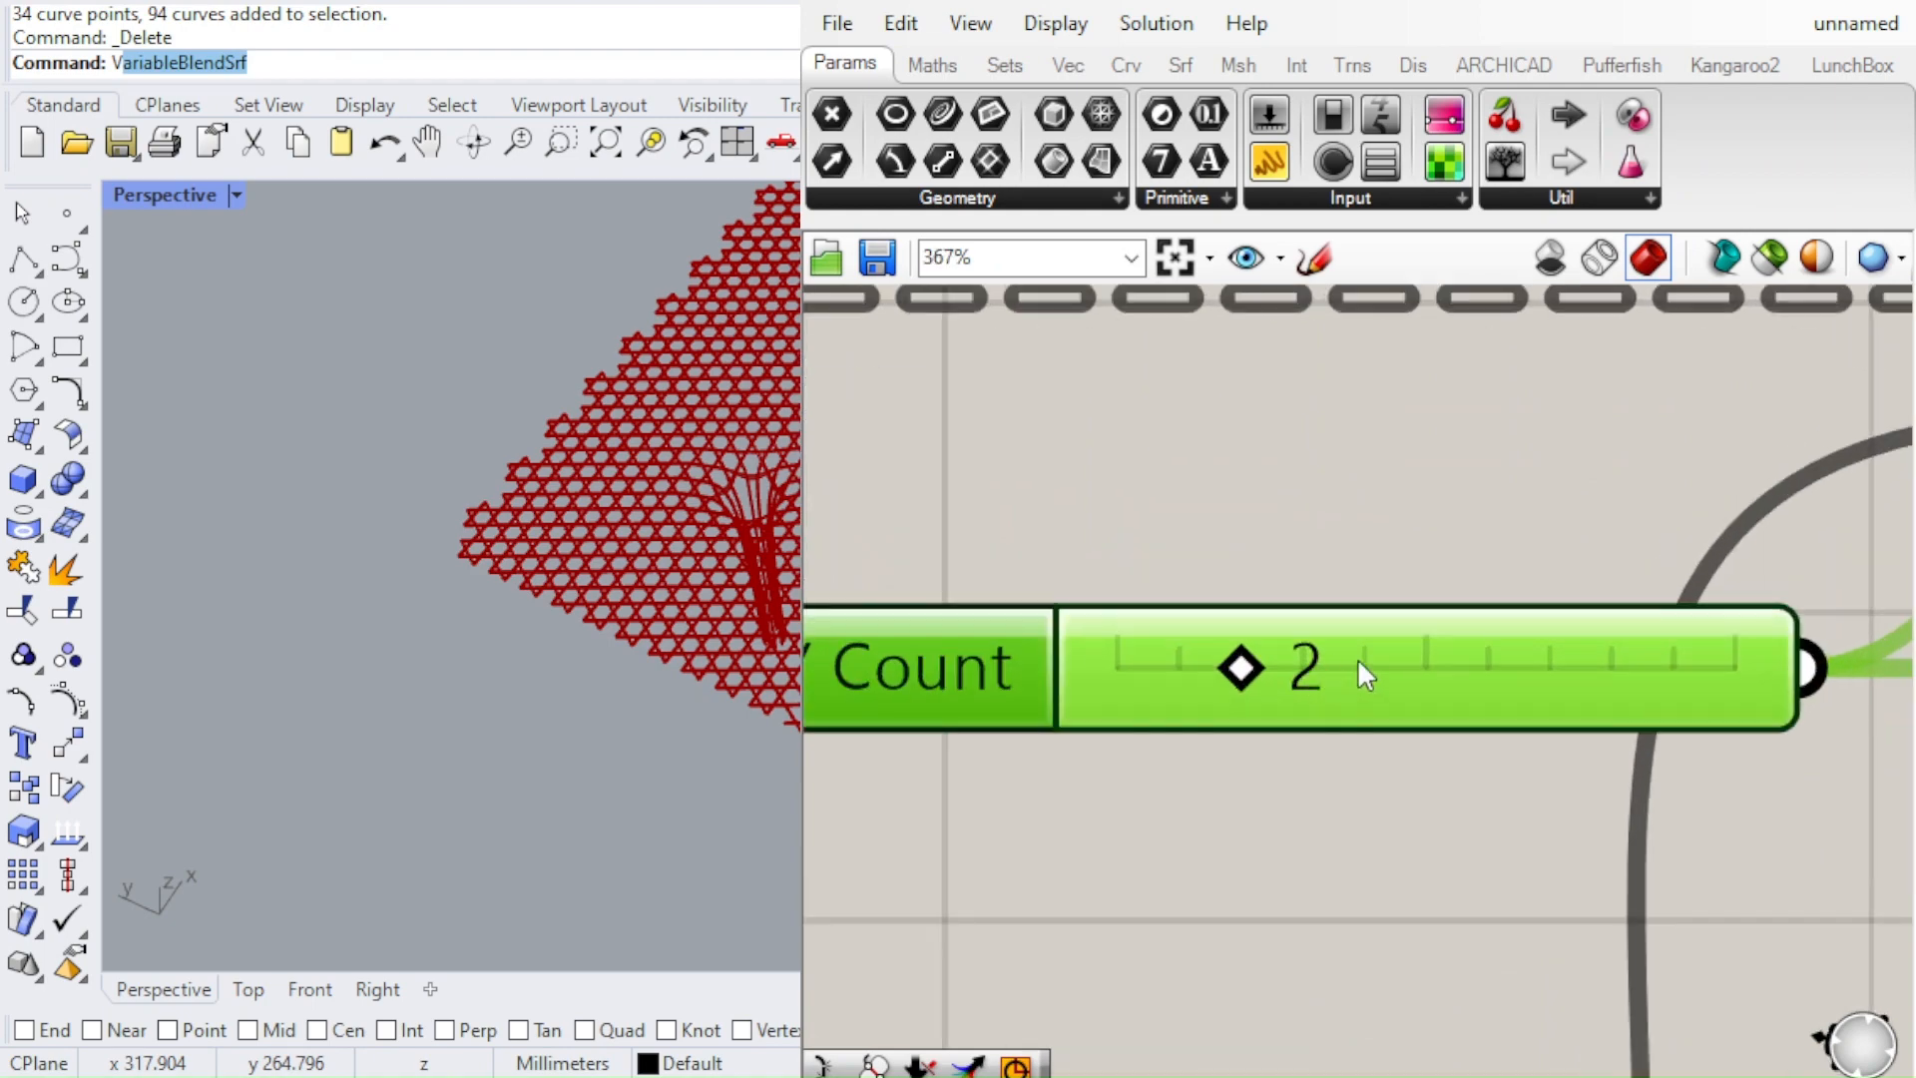
{"action": "scroll", "coordinate": [487, 490], "scroll_direction": "down", "scroll_amount": 6}
{"action": "scroll", "coordinate": [738, 447], "scroll_direction": "up", "scroll_amount": 5}
{"action": "right_click_drag", "start_coordinate": [738, 447], "coordinate": [720, 361]}
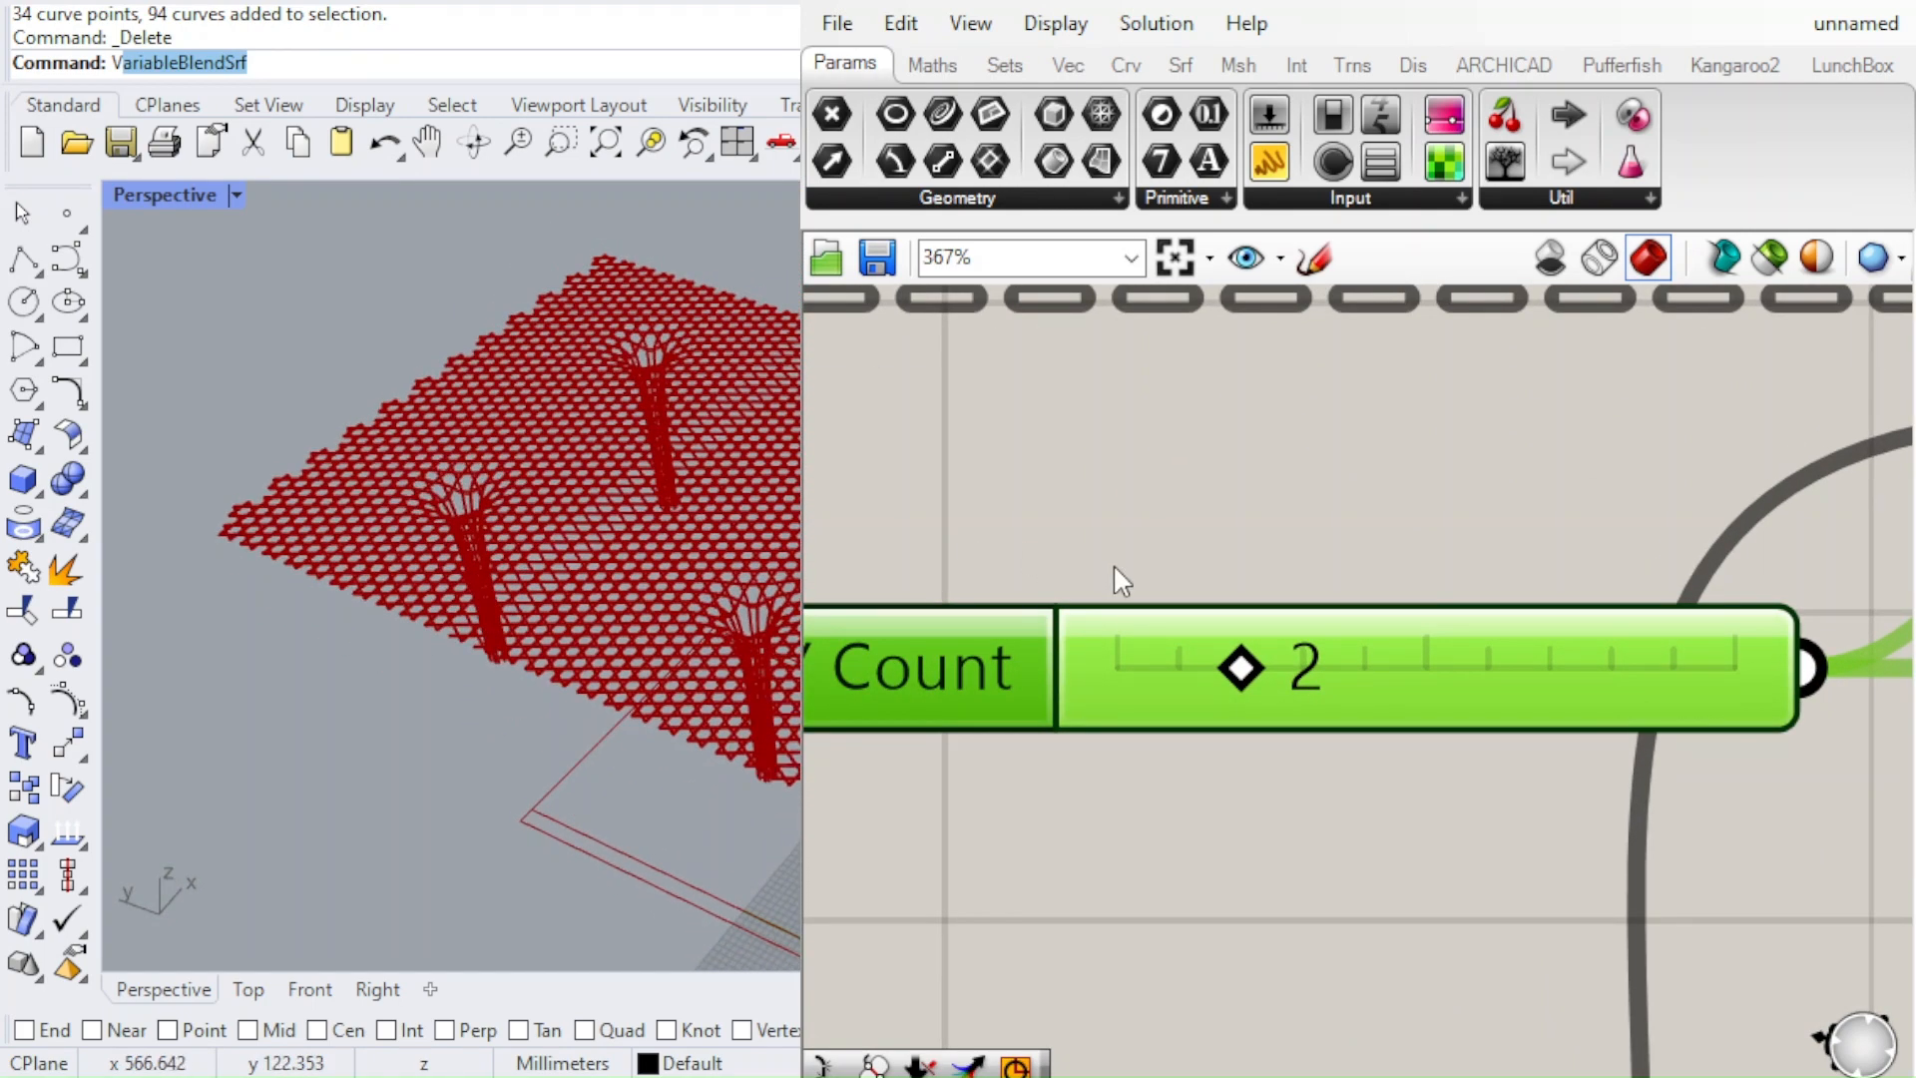
{"action": "scroll", "coordinate": [670, 491], "scroll_direction": "down", "scroll_amount": 3}
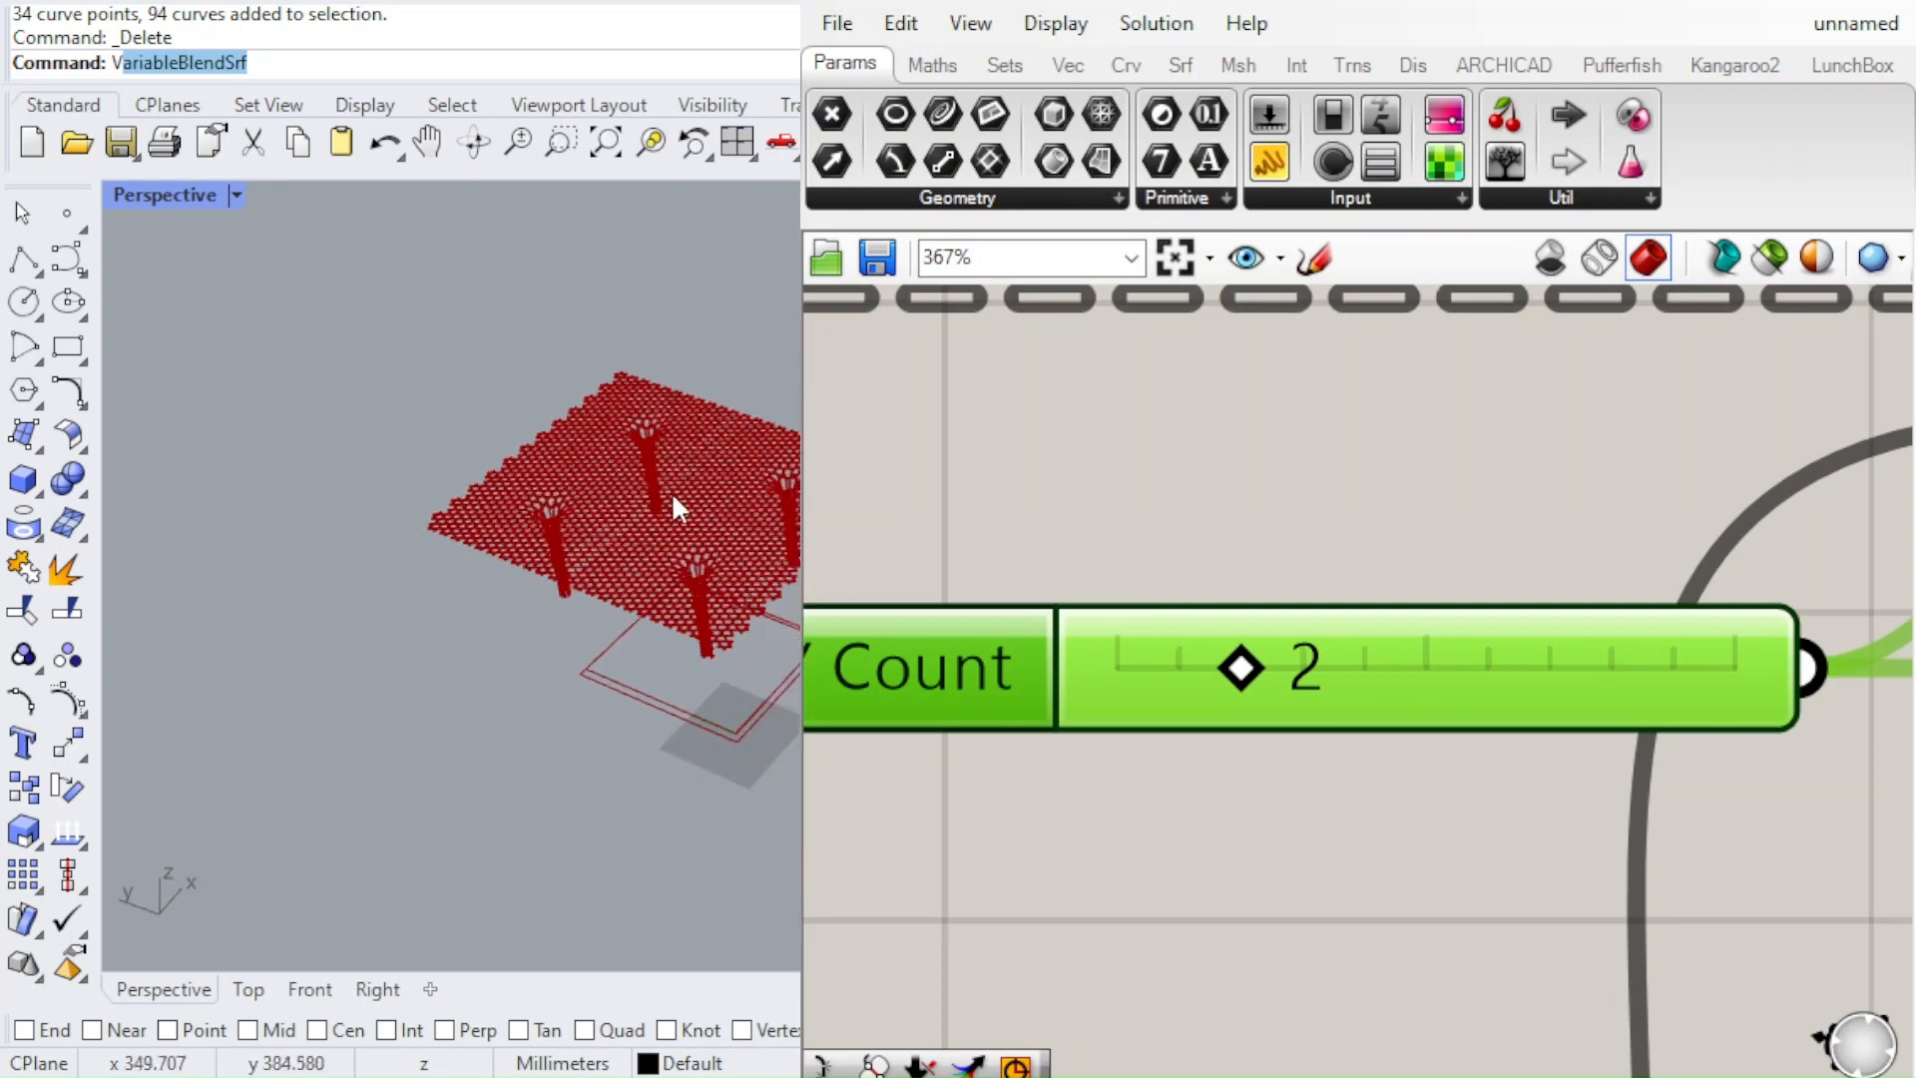
{"action": "mouse_move", "coordinate": [670, 491]}
{"action": "right_mouse_down"}
{"action": "mouse_move", "coordinate": [662, 573]}
{"action": "mouse_move", "coordinate": [535, 359]}
{"action": "mouse_move", "coordinate": [666, 511]}
{"action": "right_mouse_up"}
{"action": "scroll", "coordinate": [664, 499], "scroll_direction": "up", "scroll_amount": 7}
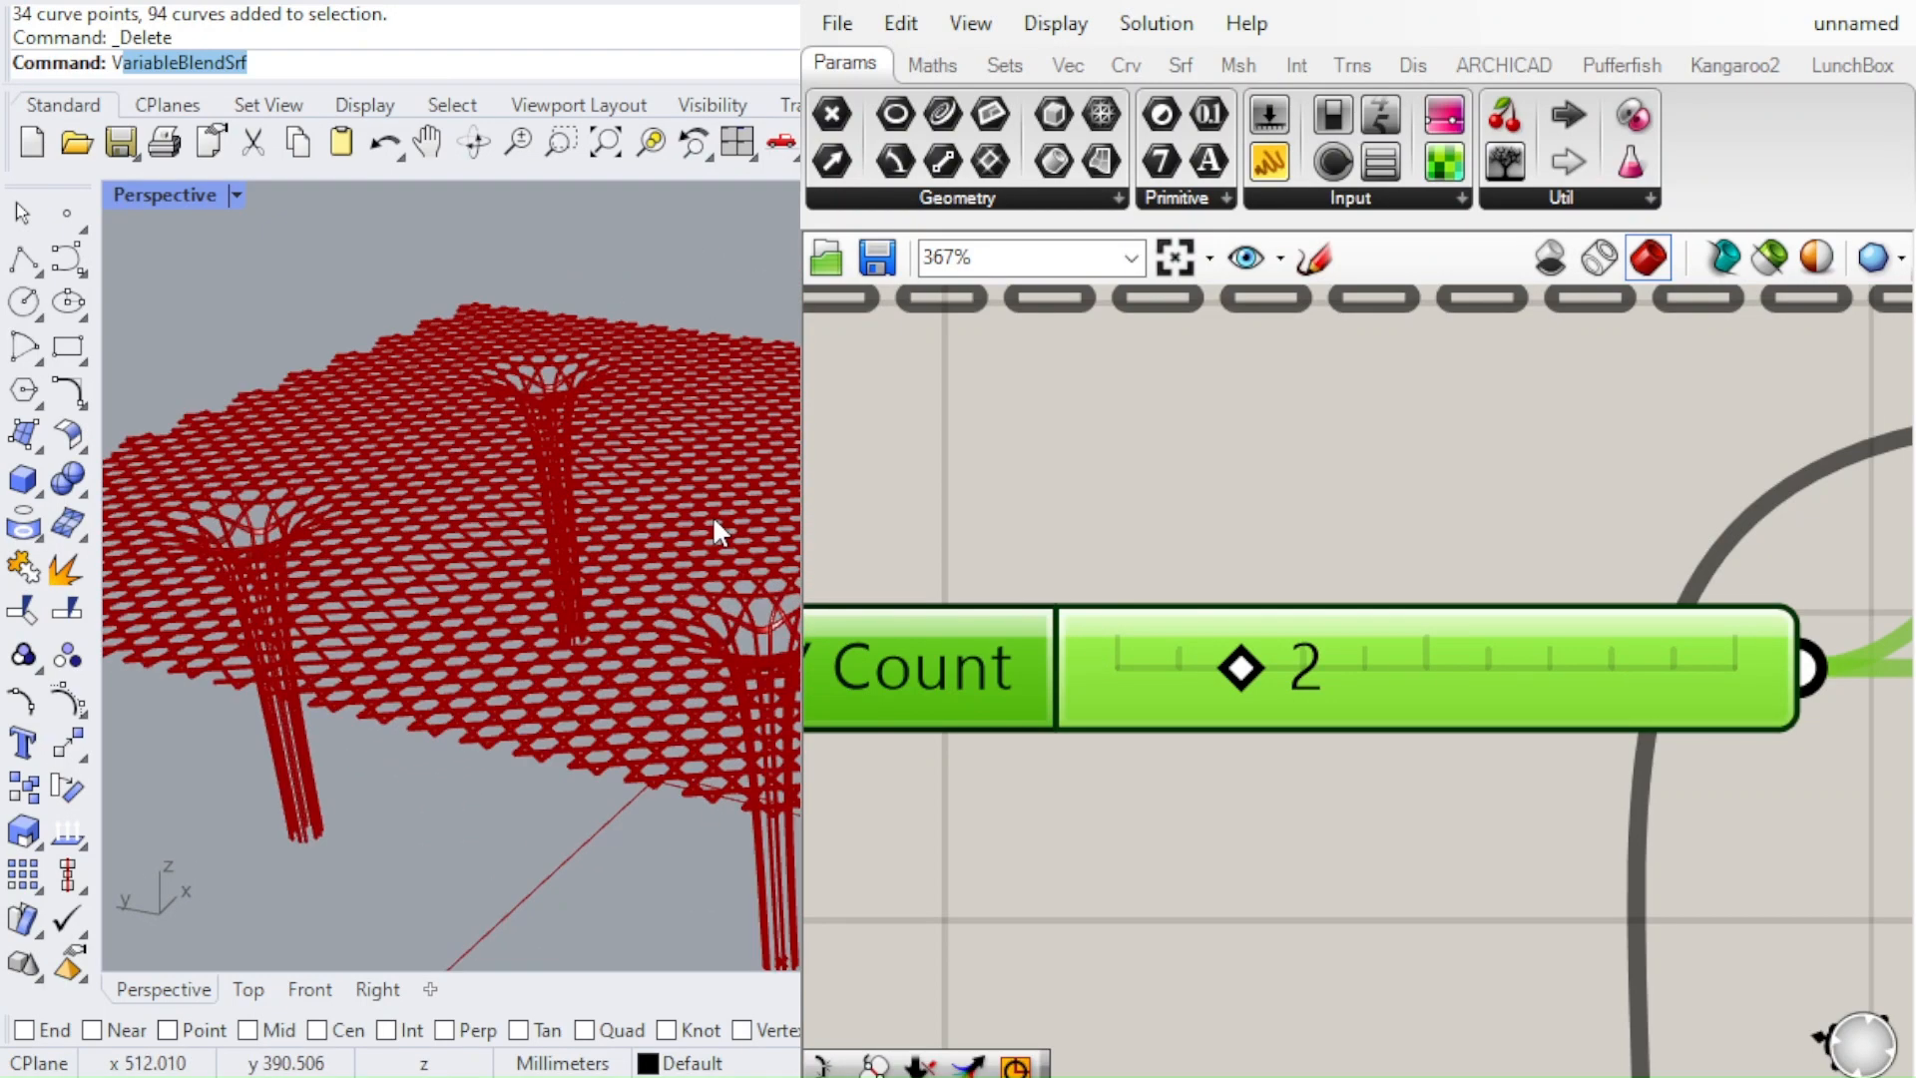
{"action": "right_click_drag", "start_coordinate": [783, 538], "coordinate": [670, 563]}
{"action": "scroll", "coordinate": [785, 427], "scroll_direction": "down", "scroll_amount": 3}
{"action": "scroll", "coordinate": [786, 427], "scroll_direction": "down", "scroll_amount": 2}
{"action": "scroll", "coordinate": [788, 554], "scroll_direction": "up", "scroll_amount": 6}
{"action": "scroll", "coordinate": [666, 672], "scroll_direction": "down", "scroll_amount": 3}
{"action": "scroll", "coordinate": [648, 671], "scroll_direction": "down", "scroll_amount": 3}
{"action": "scroll", "coordinate": [671, 564], "scroll_direction": "up", "scroll_amount": 3}
{"action": "scroll", "coordinate": [671, 564], "scroll_direction": "down", "scroll_amount": 3}
Turn off the preview of the Loft, Negative and Offset Surface components feeding the rectangular array
{"action": "scroll", "coordinate": [1230, 641], "scroll_direction": "down", "scroll_amount": 6}
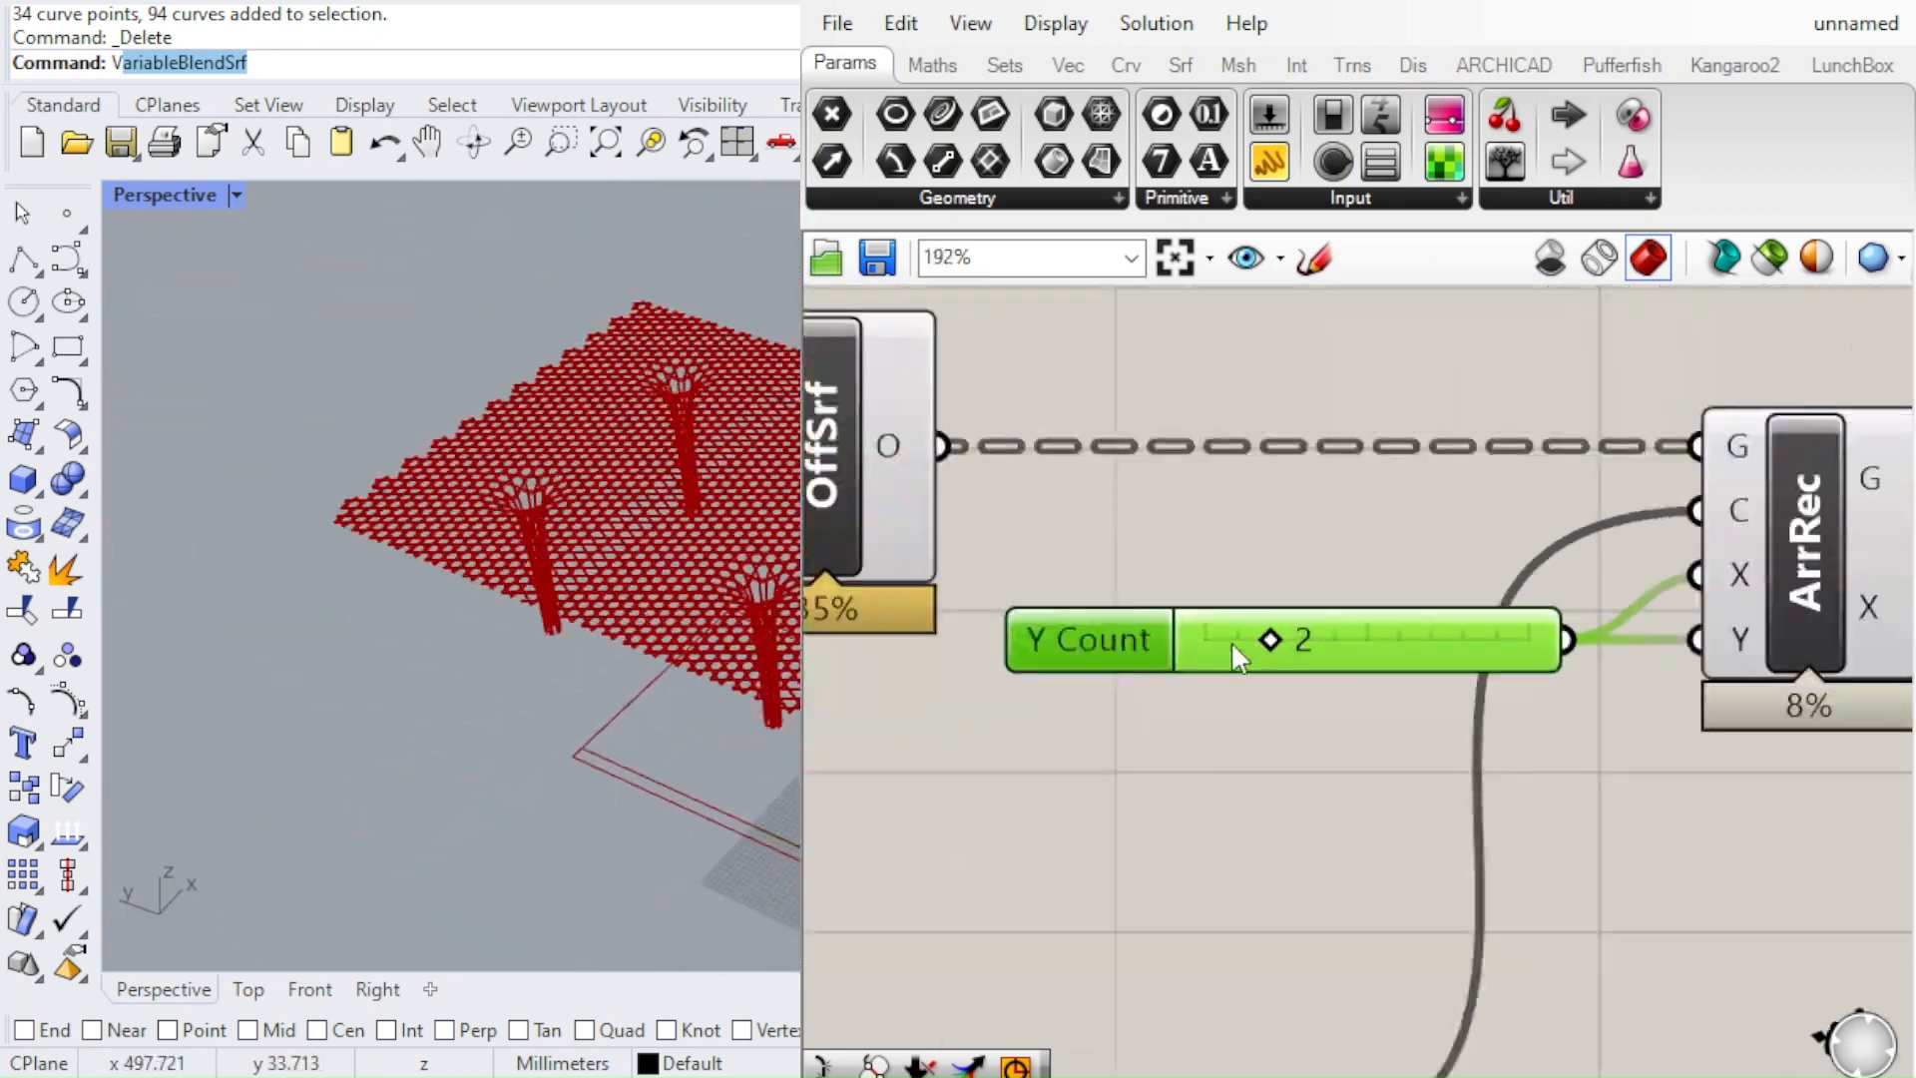
{"action": "scroll", "coordinate": [1224, 677], "scroll_direction": "up", "scroll_amount": 3}
{"action": "scroll", "coordinate": [1249, 615], "scroll_direction": "down", "scroll_amount": 1}
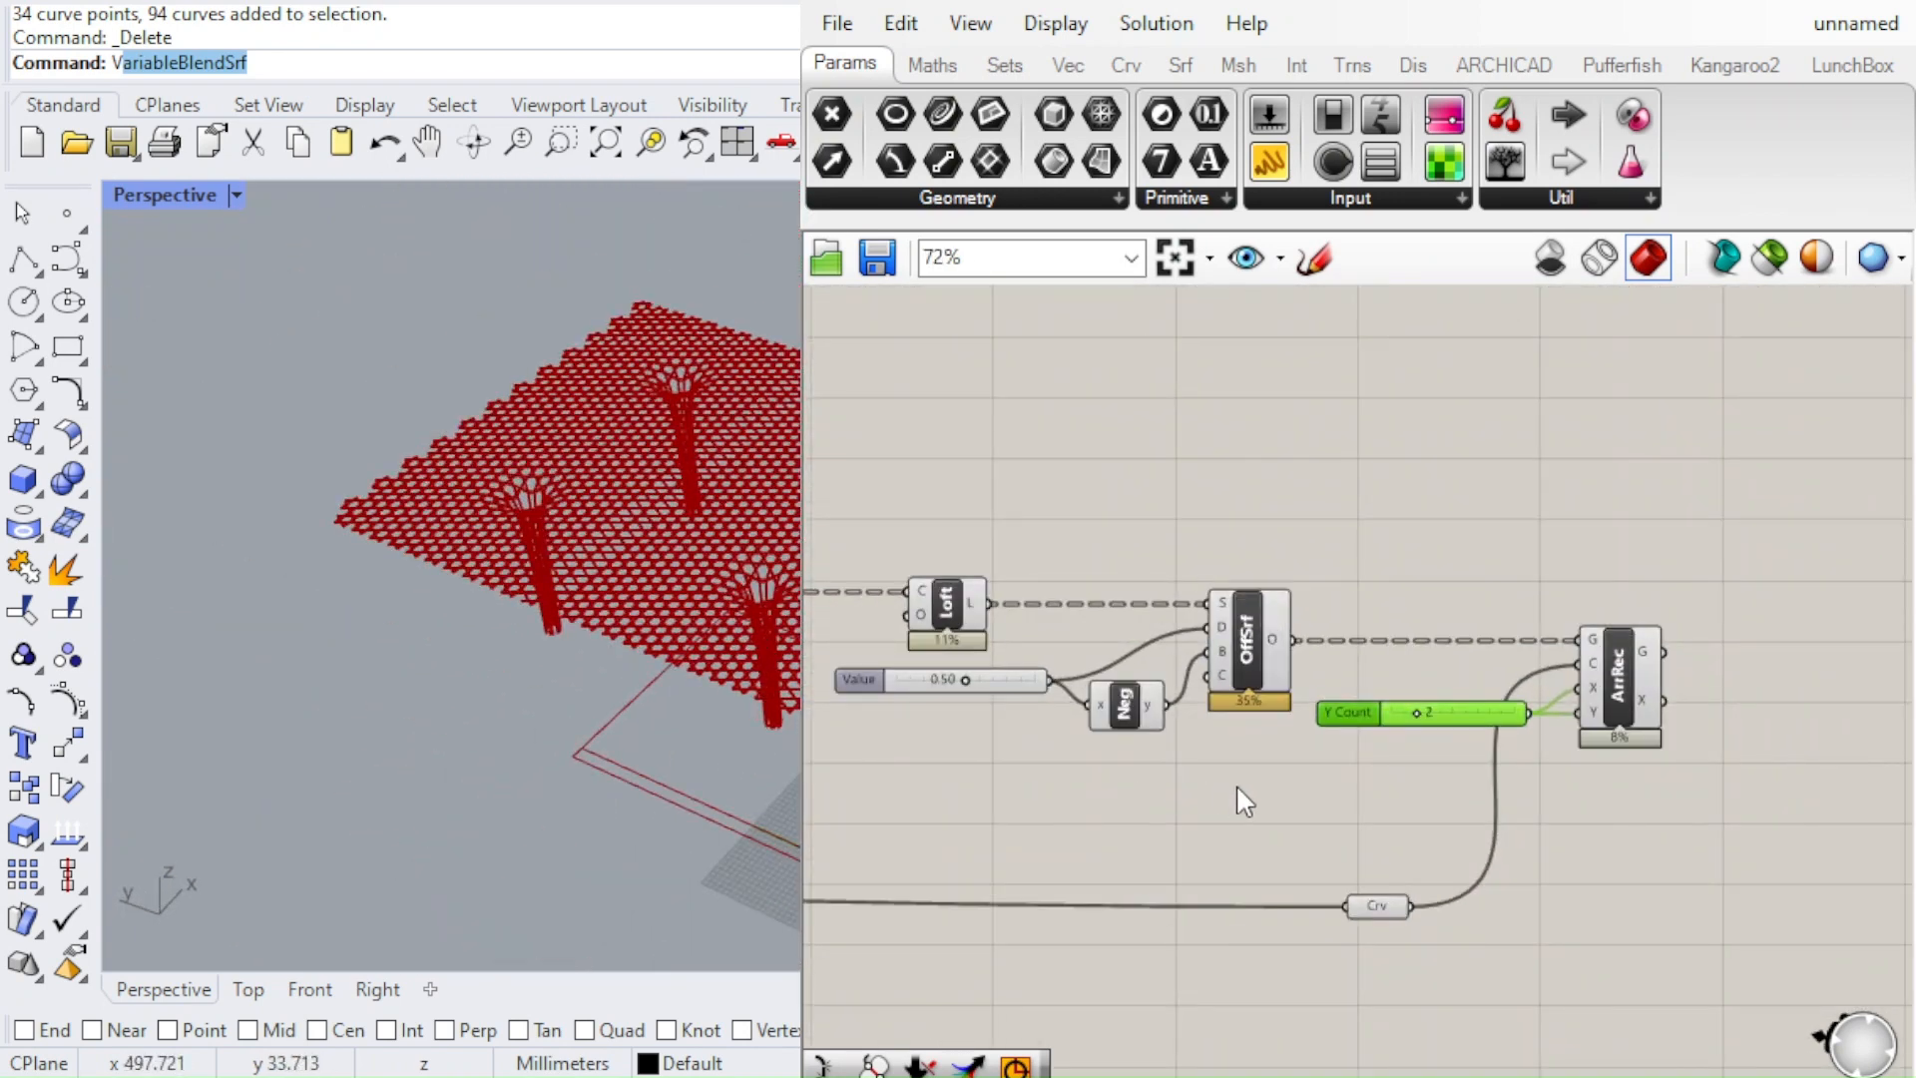
{"action": "left_click_drag", "start_coordinate": [1239, 788], "coordinate": [889, 544]}
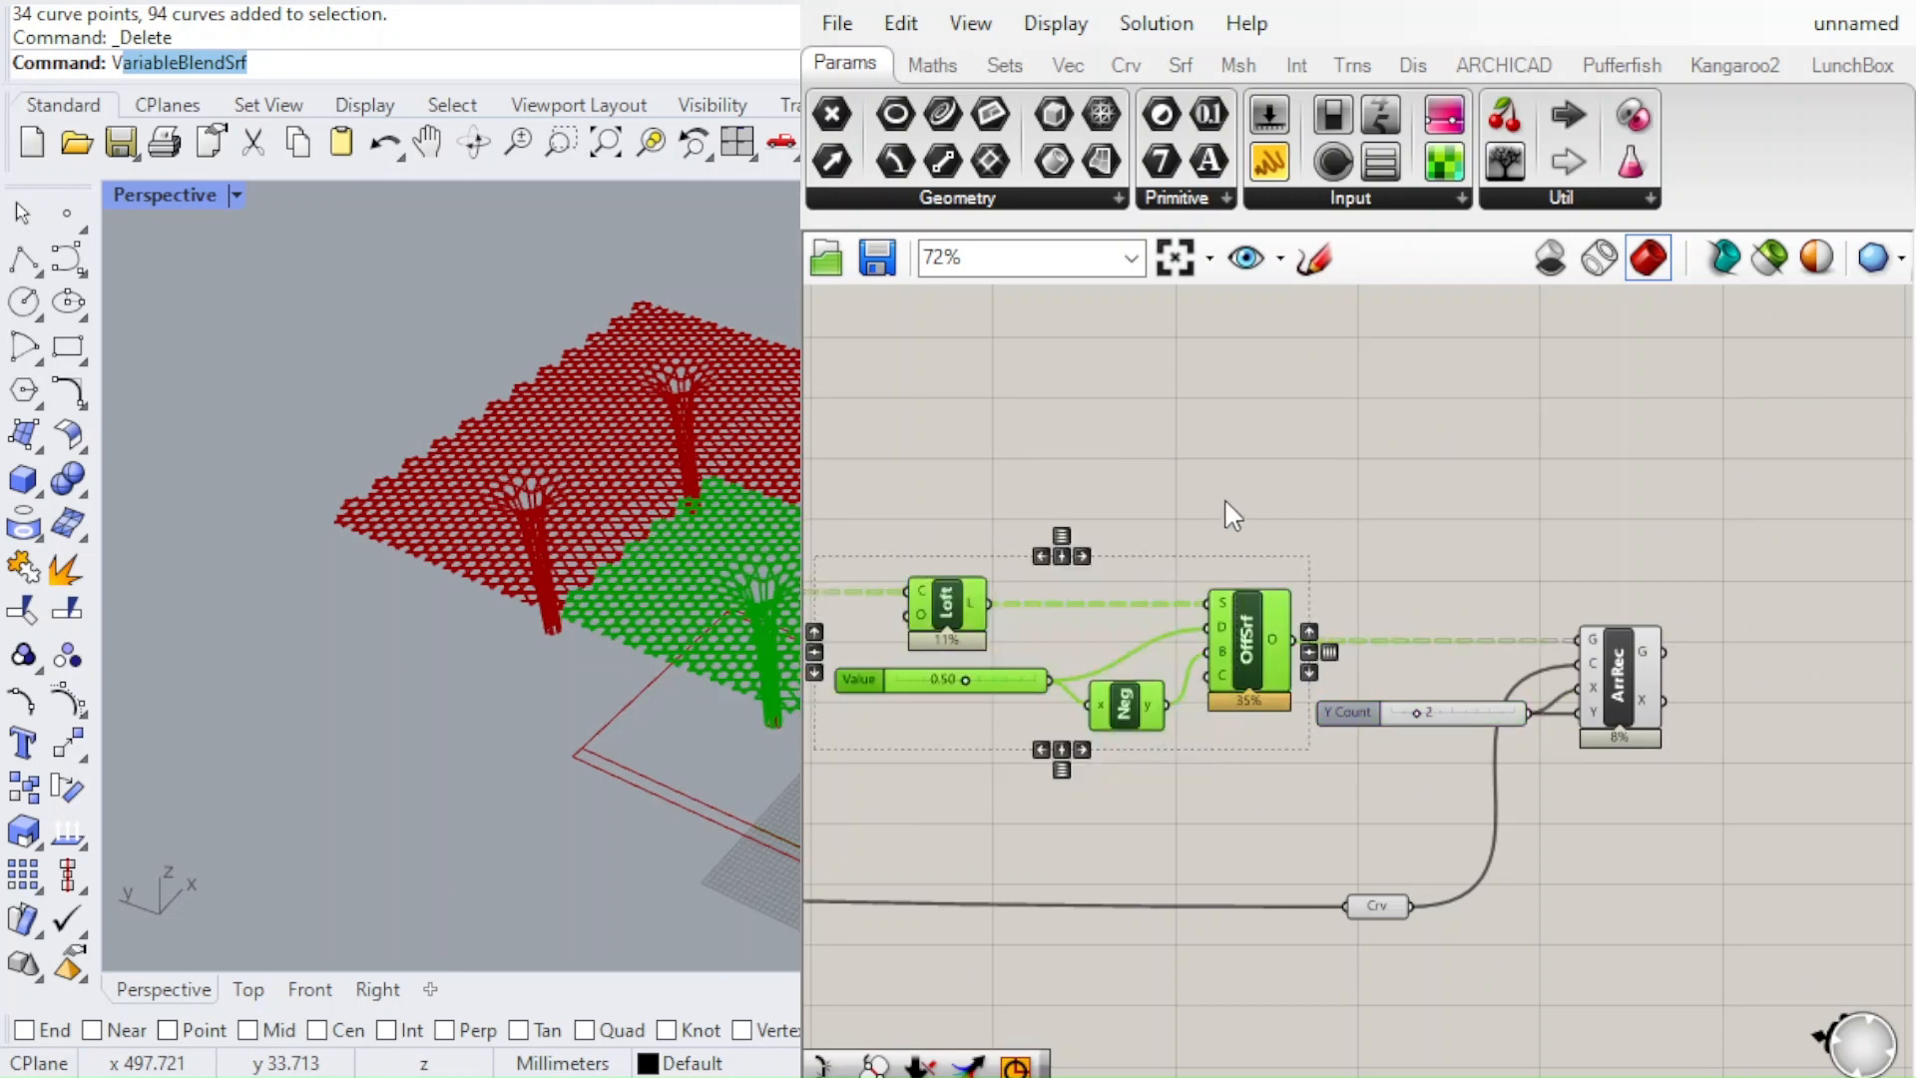
{"action": "key", "text": "ctrl+q"}
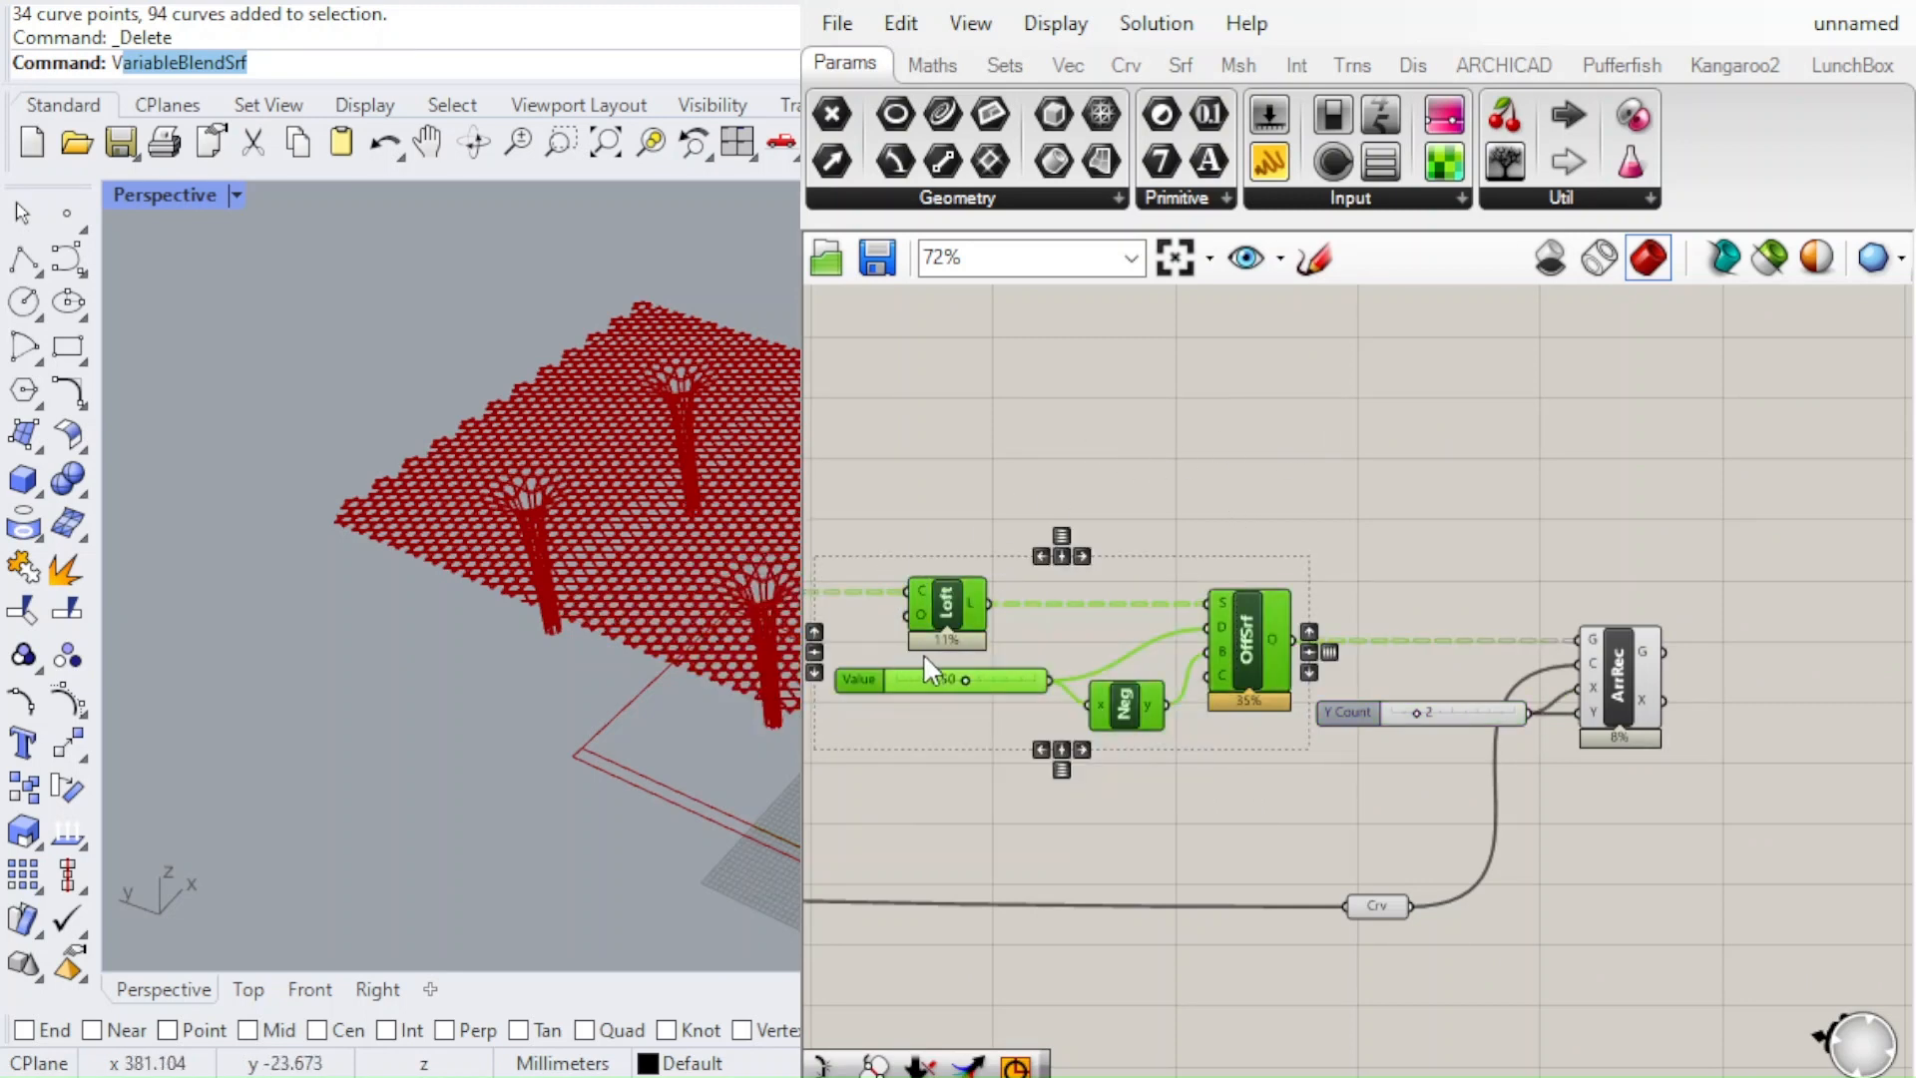
{"action": "left_click", "coordinate": [1335, 422]}
Turn off the preview of the Curve parameter and of the component beneath the graph mapper that draws the remaining rectangle
{"action": "scroll", "coordinate": [727, 524], "scroll_direction": "up", "scroll_amount": 4}
{"action": "right_click_drag", "start_coordinate": [702, 521], "coordinate": [655, 432]}
{"action": "scroll", "coordinate": [1148, 601], "scroll_direction": "down", "scroll_amount": 4}
{"action": "scroll", "coordinate": [1210, 607], "scroll_direction": "up", "scroll_amount": 5}
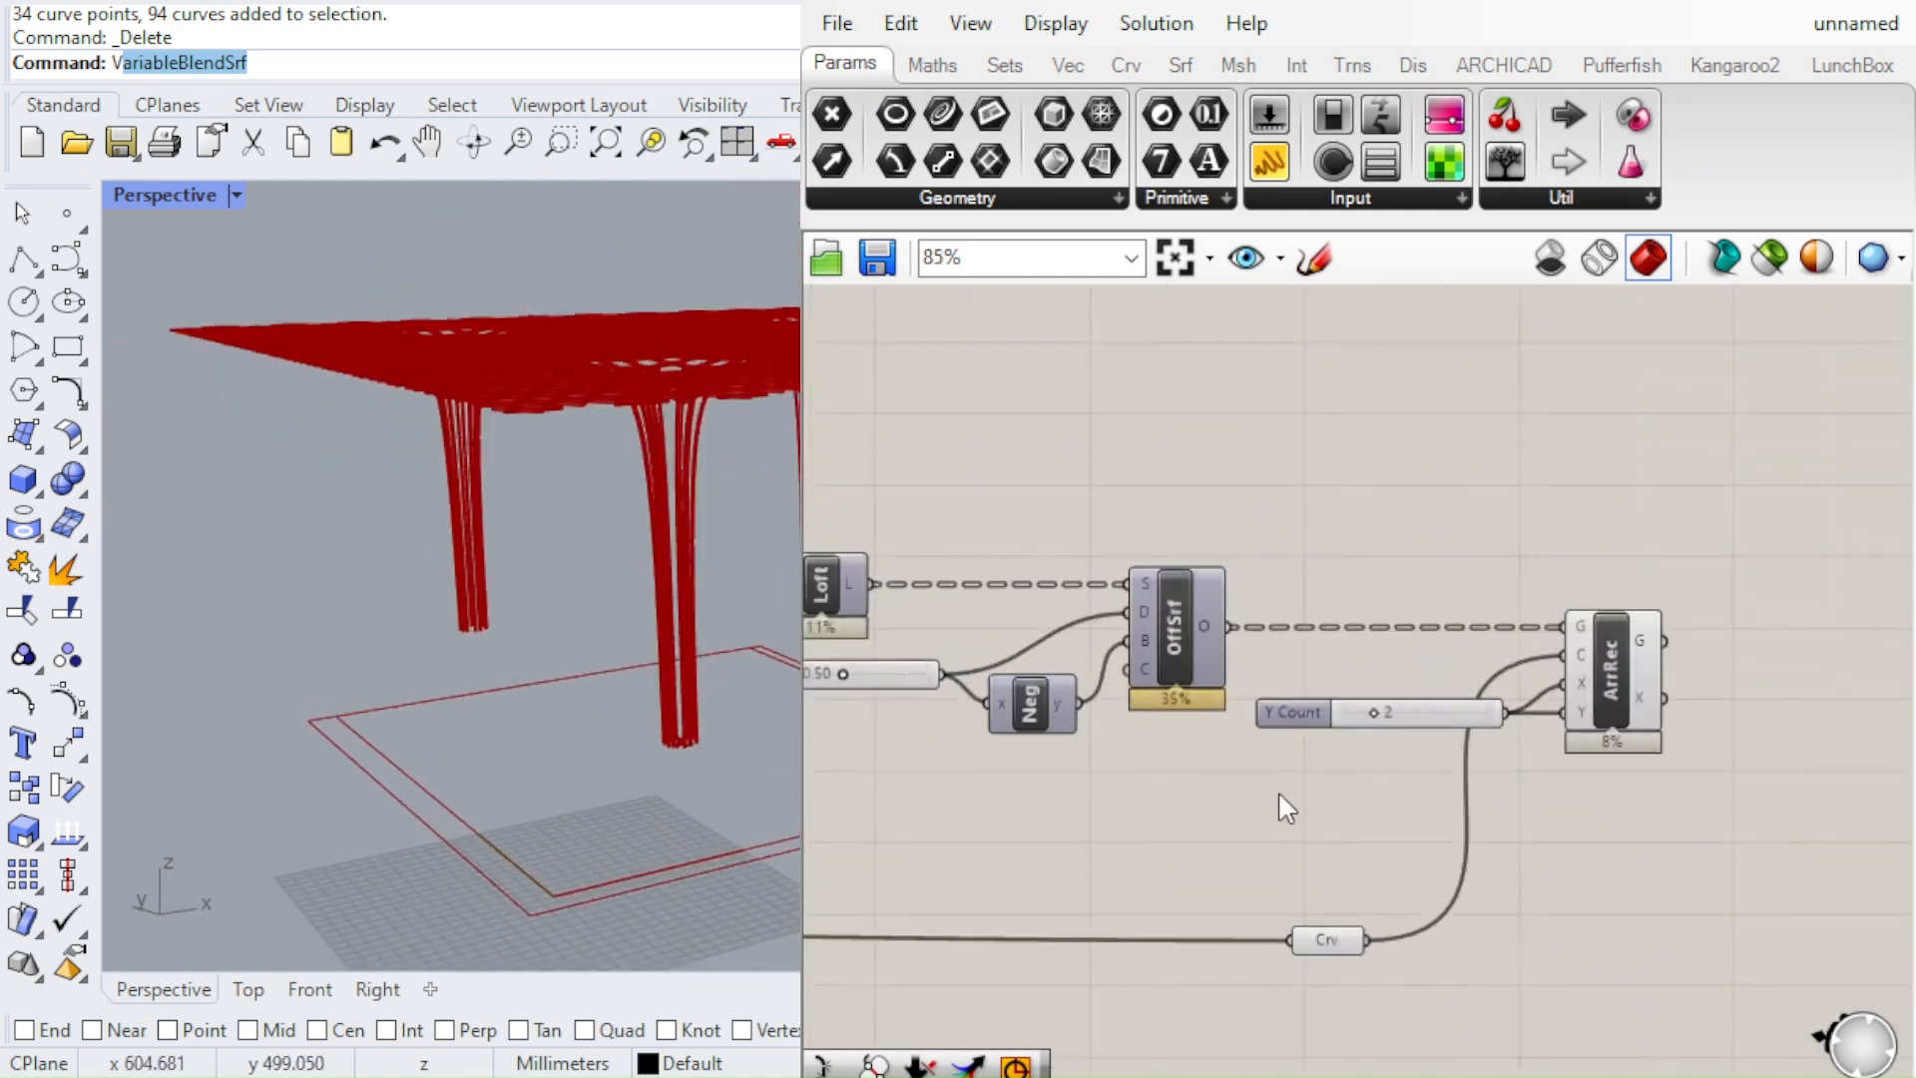
{"action": "left_click", "coordinate": [1315, 942]}
{"action": "left_click", "coordinate": [1165, 826]}
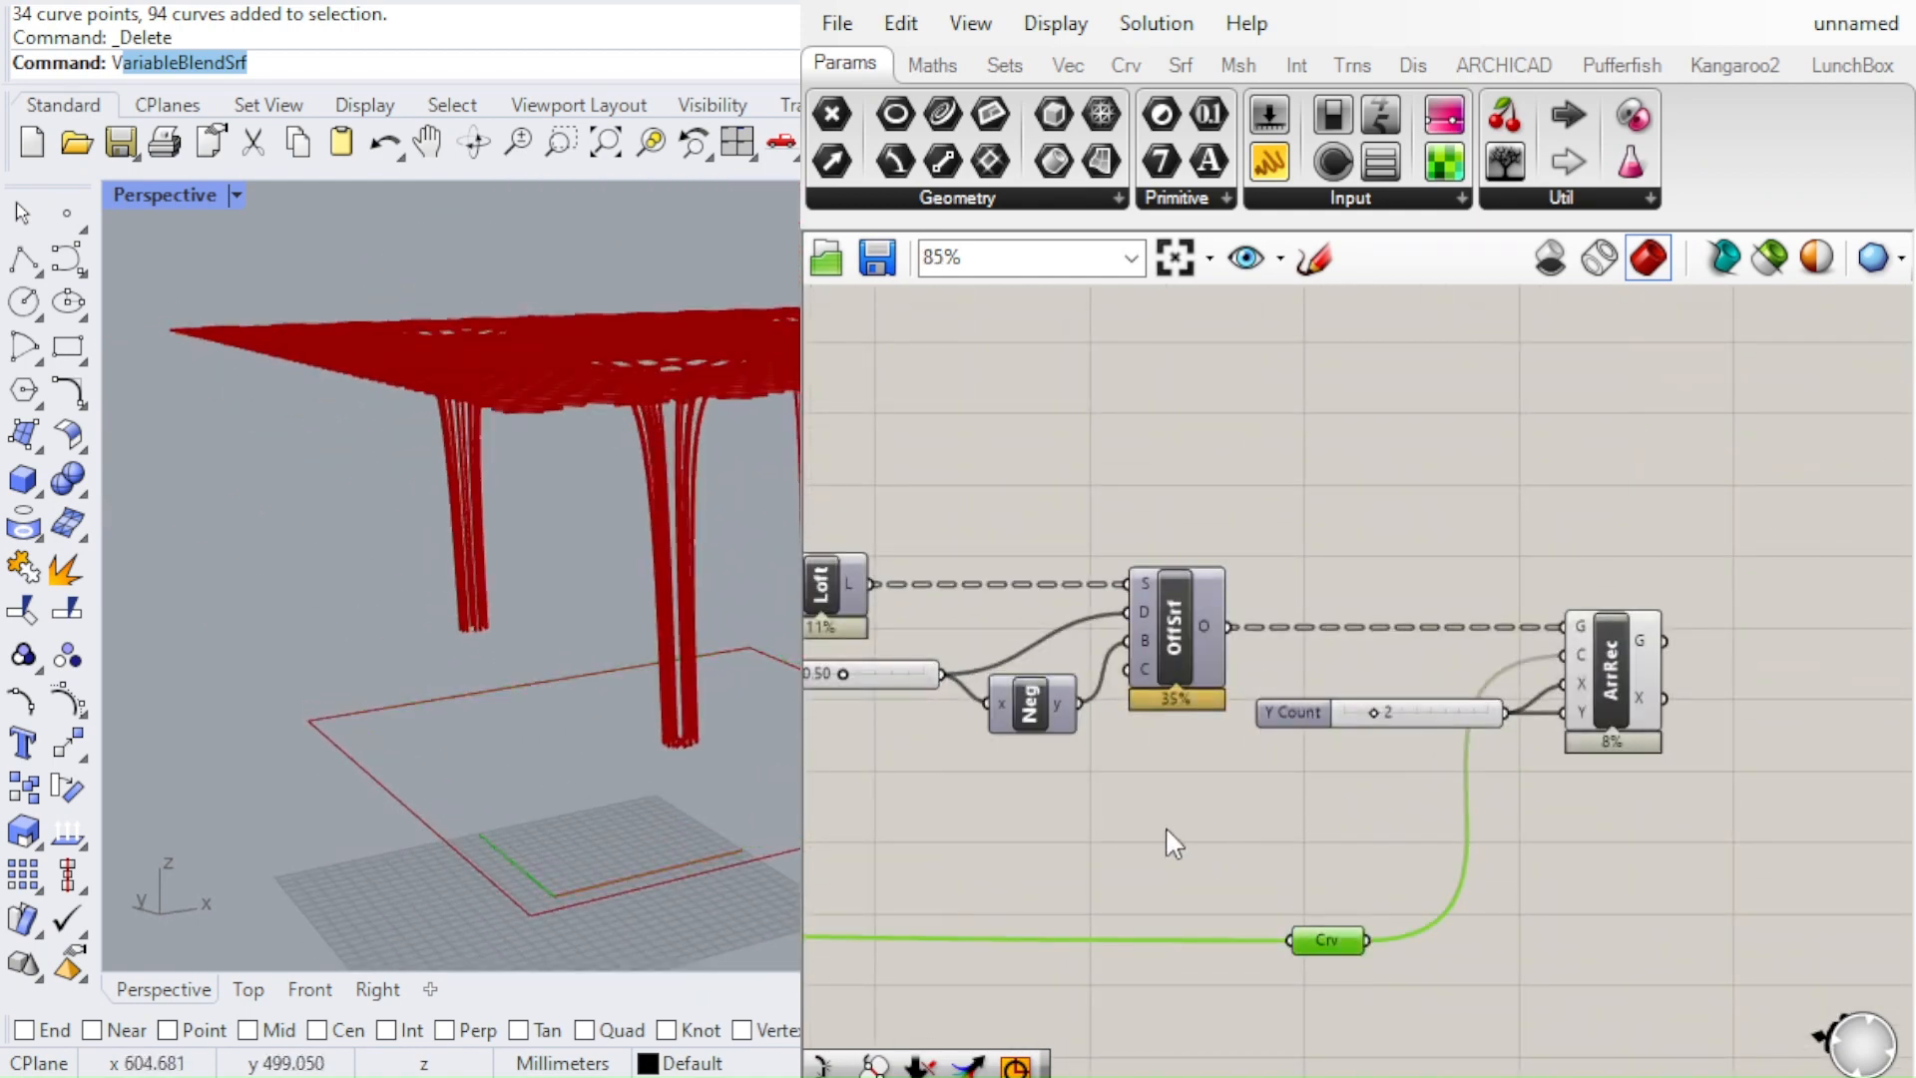
{"action": "scroll", "coordinate": [1456, 692], "scroll_direction": "down", "scroll_amount": 5}
{"action": "scroll", "coordinate": [1510, 663], "scroll_direction": "down", "scroll_amount": 4}
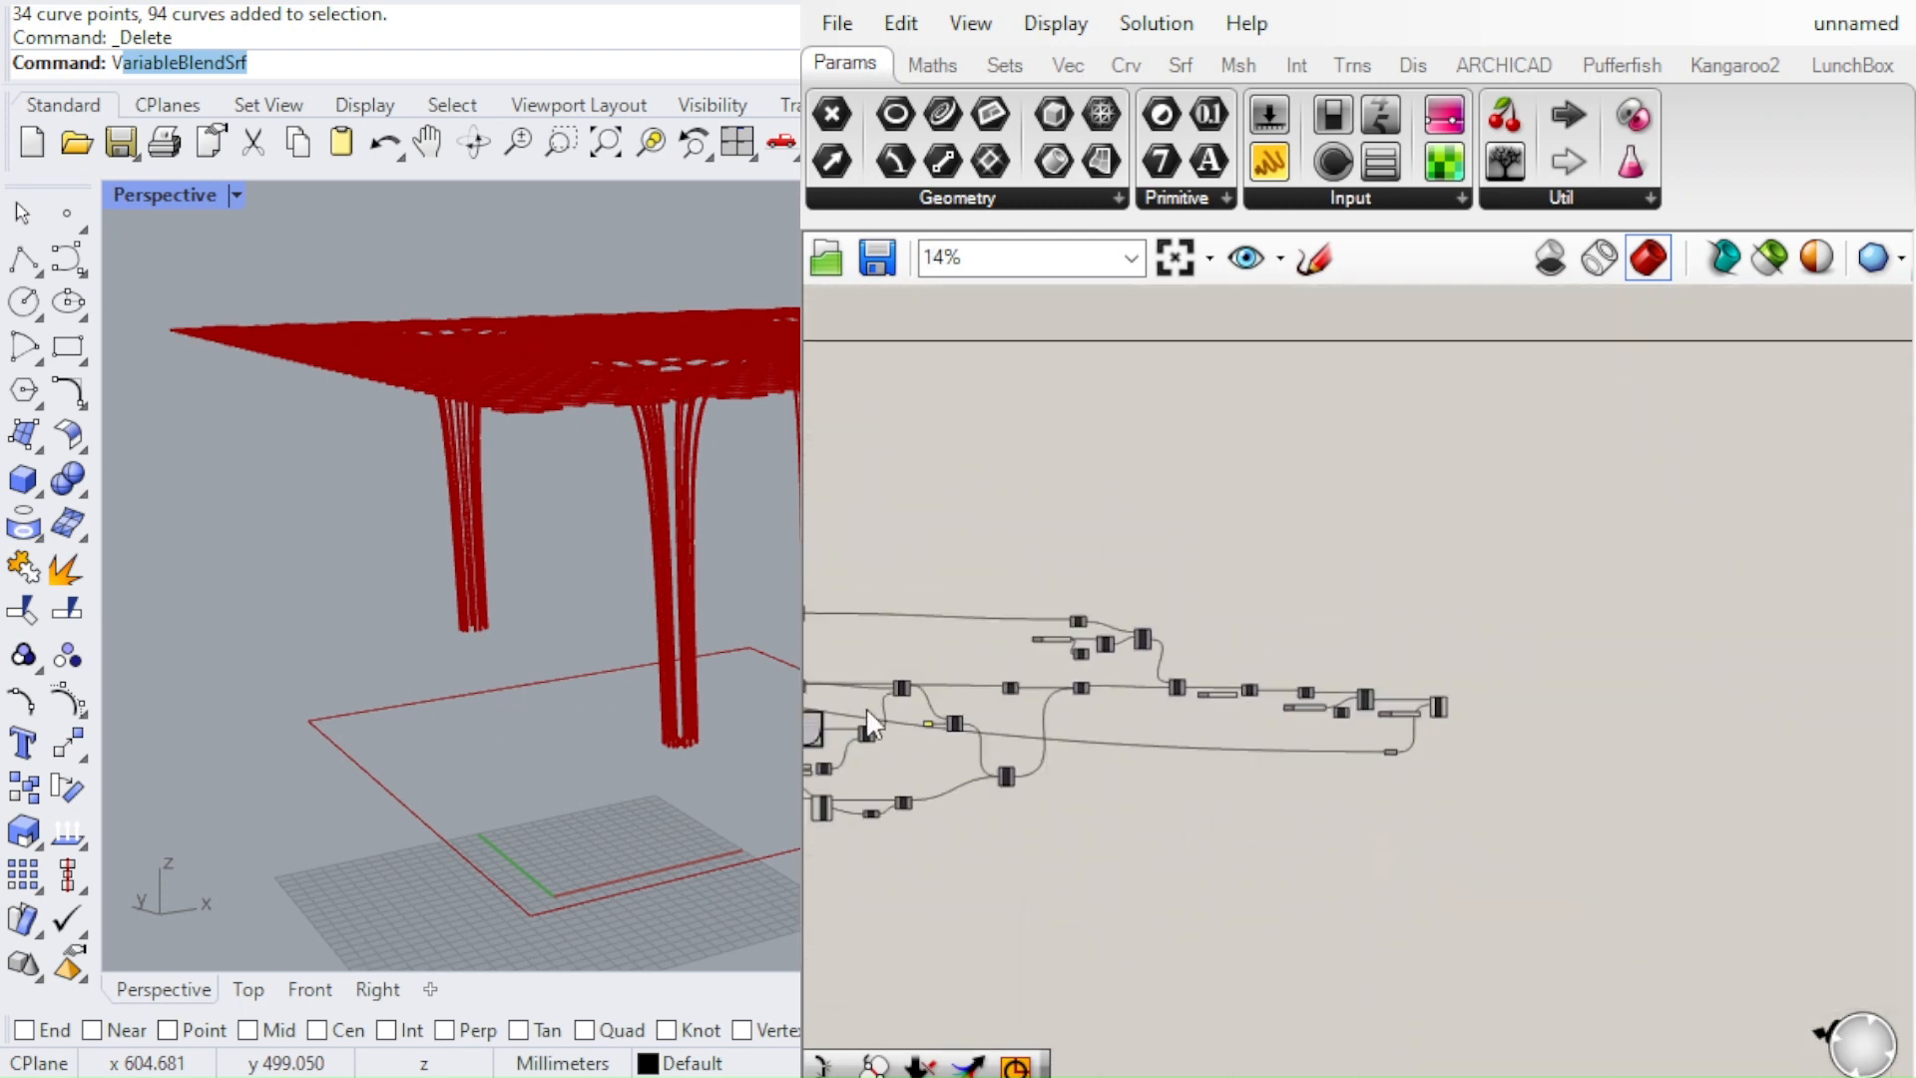
{"action": "scroll", "coordinate": [1326, 673], "scroll_direction": "up", "scroll_amount": 6}
{"action": "left_click", "coordinate": [1249, 923]}
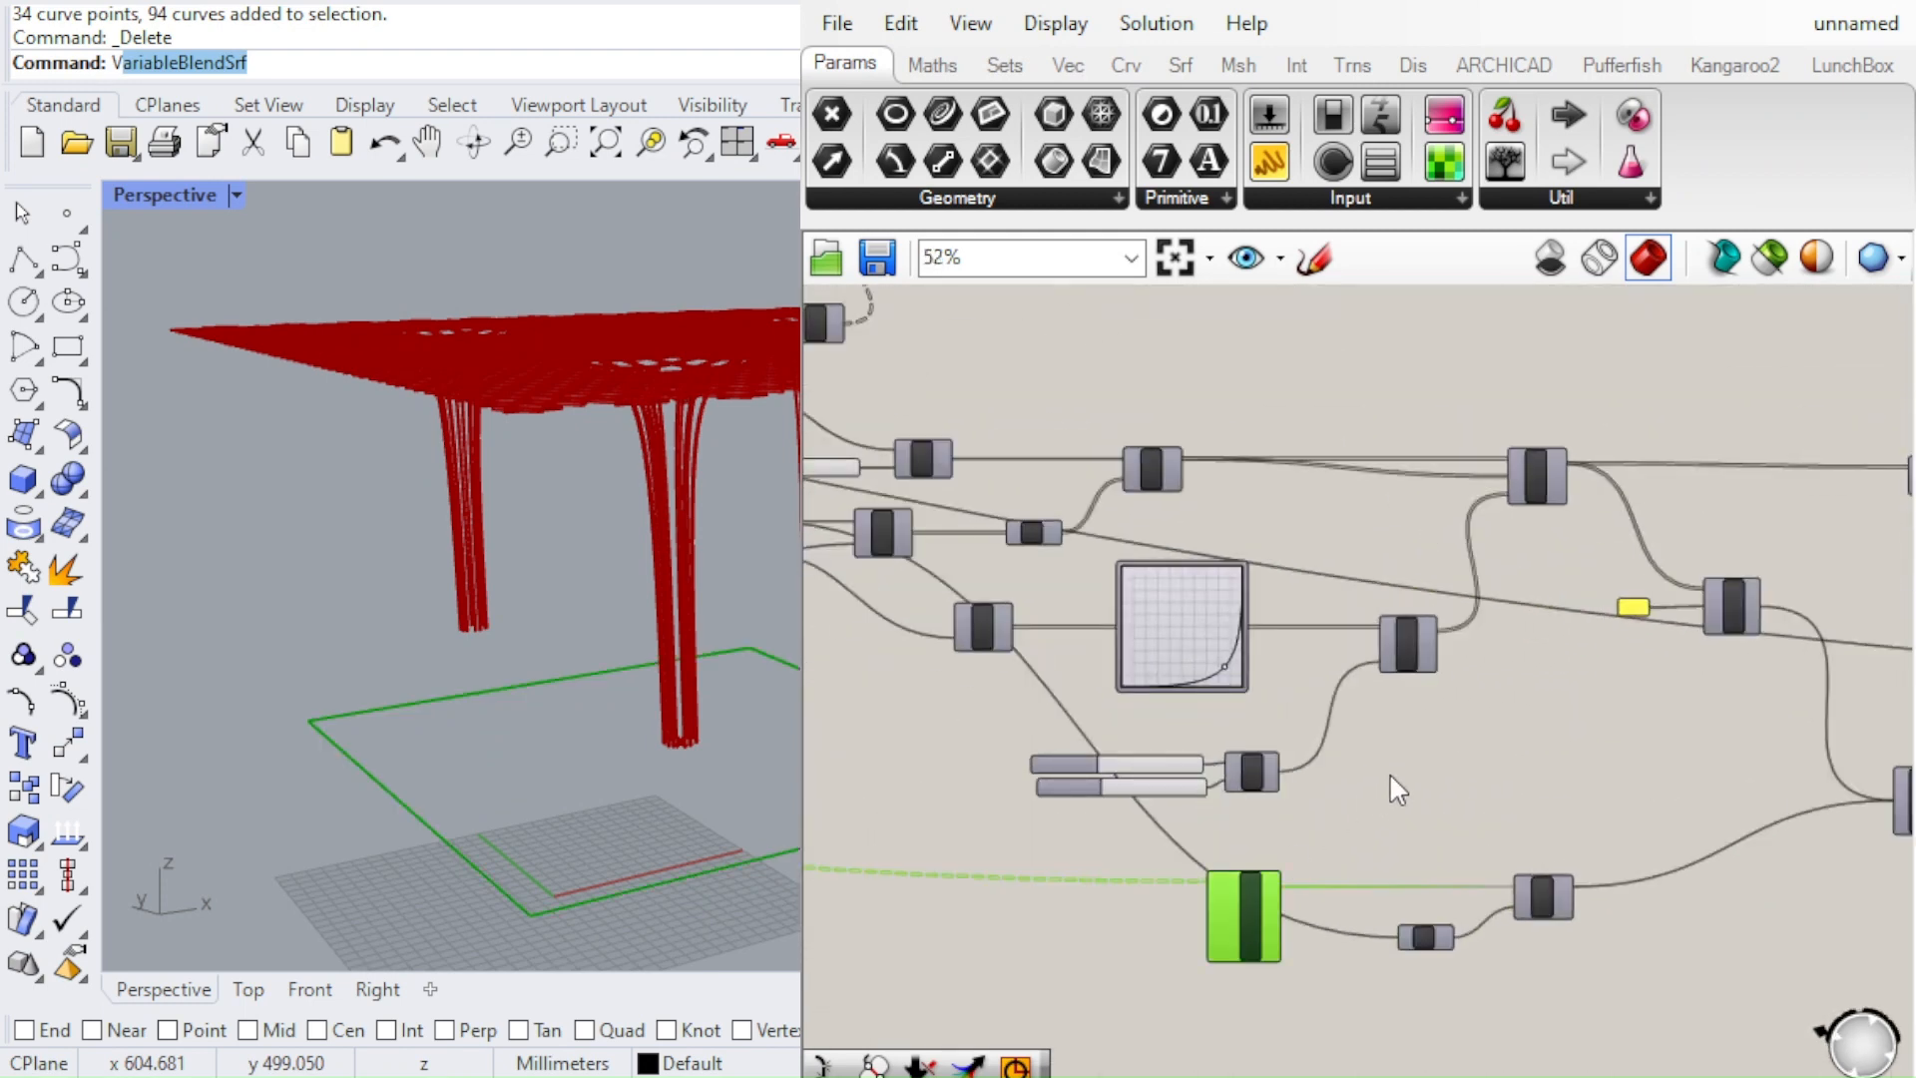
{"action": "key", "text": "ctrl+q"}
Inspect the whole canopy with its four columns from the side and from above
{"action": "scroll", "coordinate": [576, 596], "scroll_direction": "down", "scroll_amount": 7}
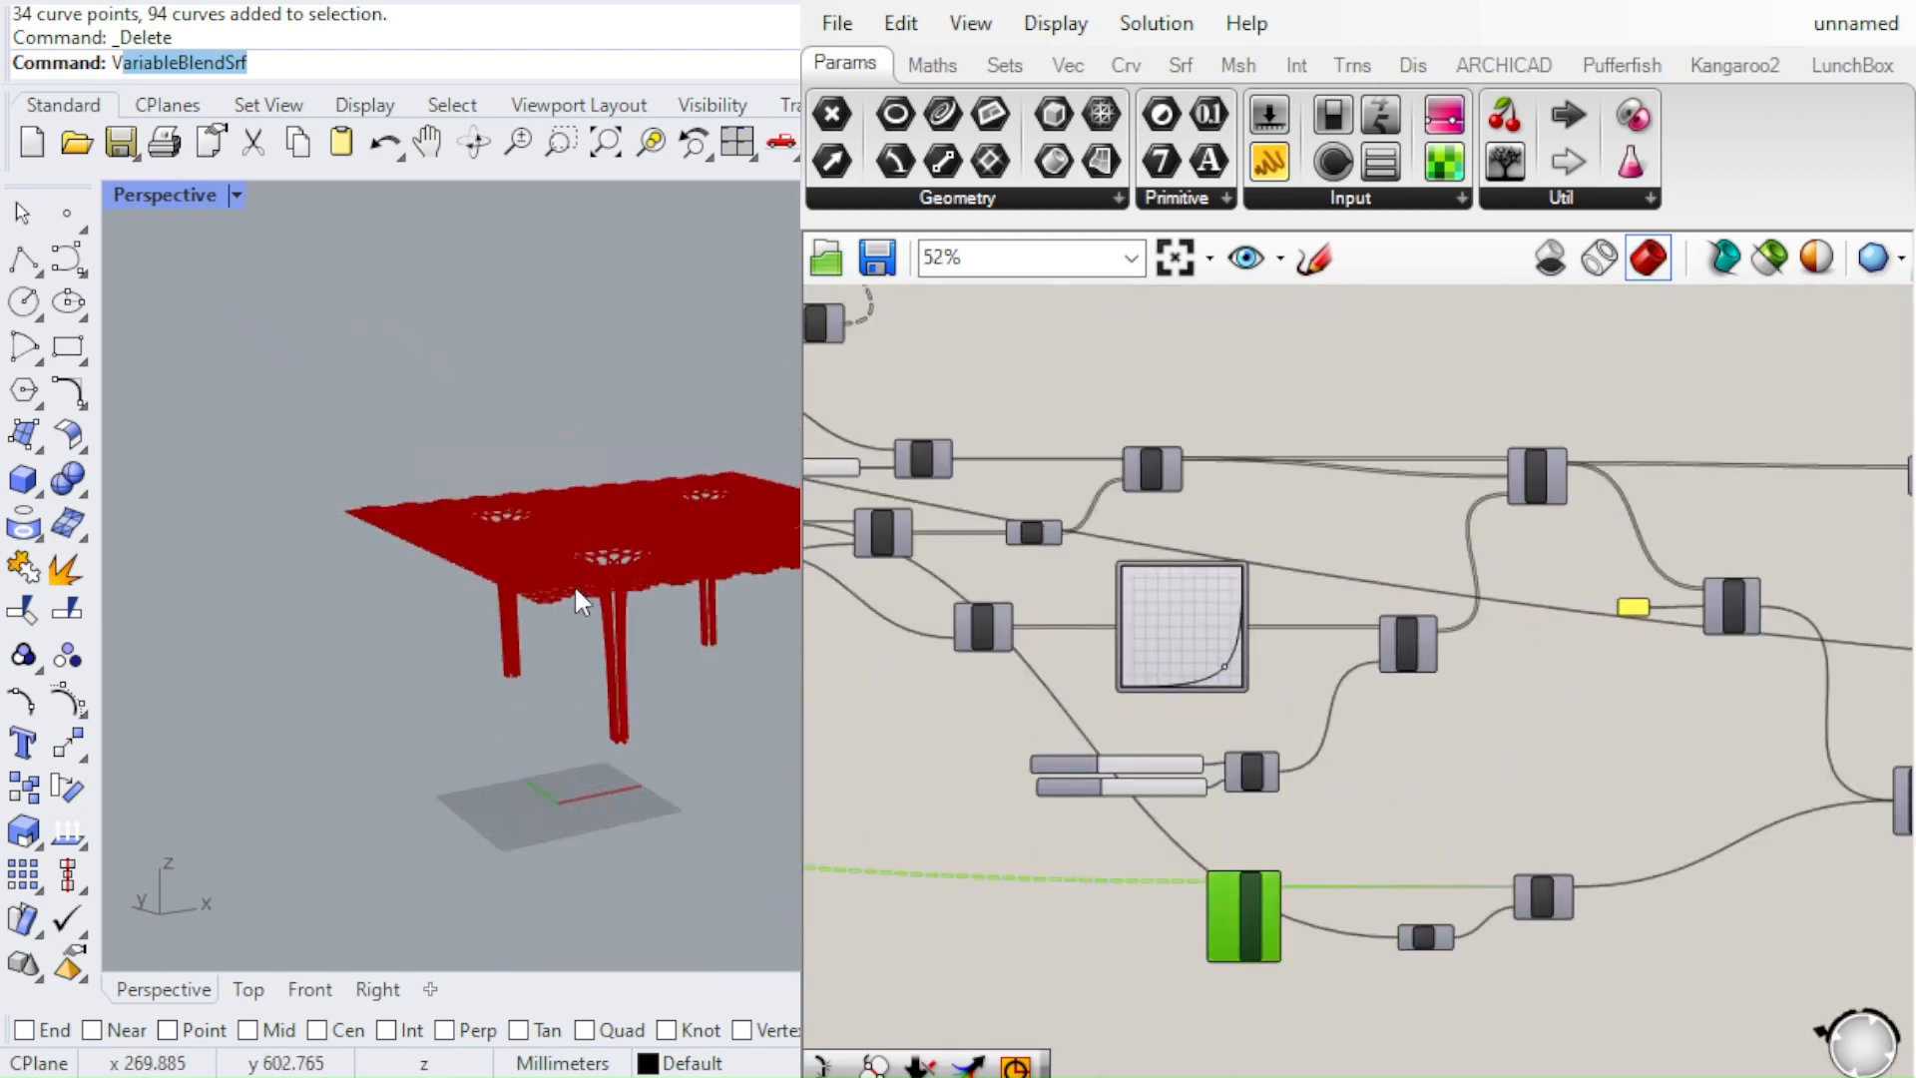
{"action": "right_click_drag", "start_coordinate": [576, 596], "coordinate": [690, 689]}
{"action": "scroll", "coordinate": [690, 689], "scroll_direction": "down", "scroll_amount": 4}
{"action": "scroll", "coordinate": [690, 638], "scroll_direction": "up", "scroll_amount": 3}
{"action": "right_click_drag", "start_coordinate": [614, 613], "coordinate": [748, 493]}
{"action": "scroll", "coordinate": [632, 656], "scroll_direction": "up", "scroll_amount": 4}
{"action": "scroll", "coordinate": [748, 493], "scroll_direction": "down", "scroll_amount": 8}
{"action": "scroll", "coordinate": [1177, 611], "scroll_direction": "down", "scroll_amount": 4}
Bake the geometry of the rectangular array component into the Rhino document and hide its preview
{"action": "right_click_drag", "start_coordinate": [1177, 611], "coordinate": [323, 815]}
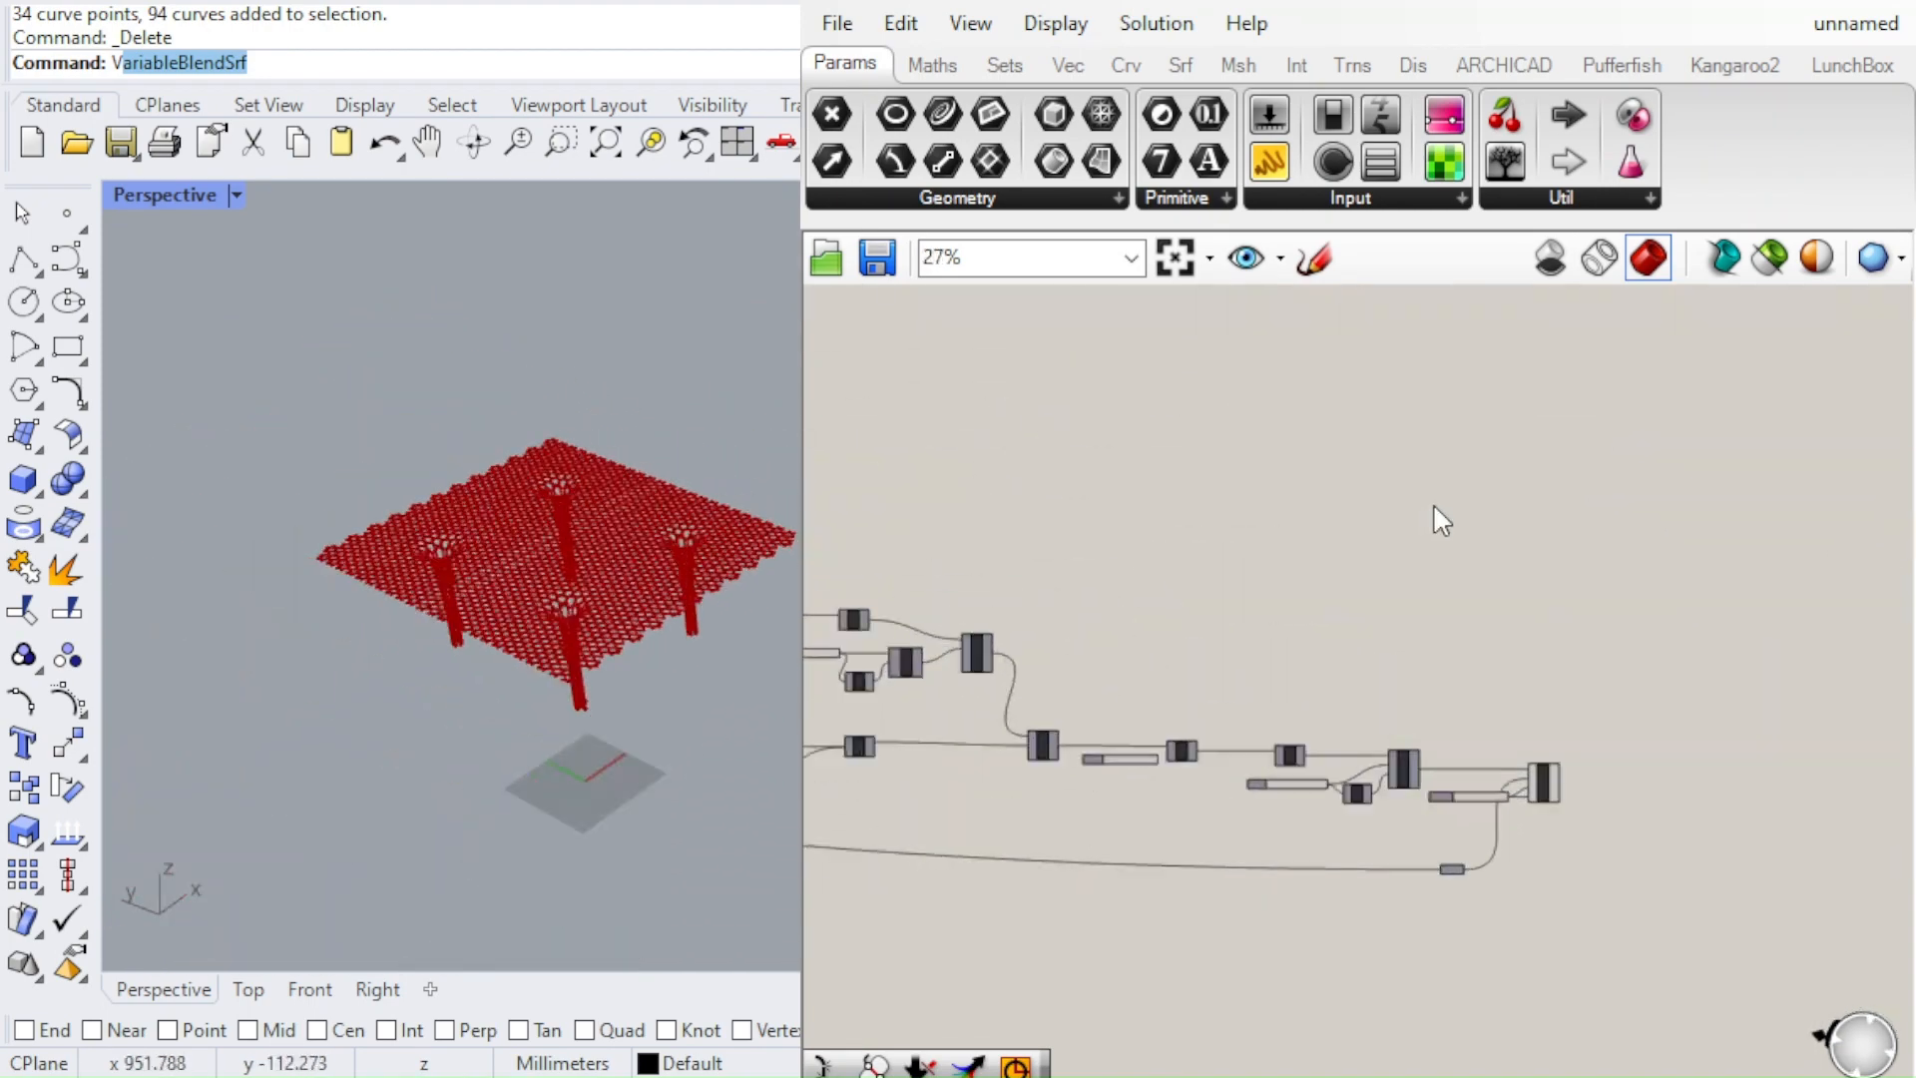
{"action": "scroll", "coordinate": [1412, 750], "scroll_direction": "up", "scroll_amount": 5}
{"action": "left_click", "coordinate": [1720, 822]}
{"action": "scroll", "coordinate": [1404, 642], "scroll_direction": "down", "scroll_amount": 4}
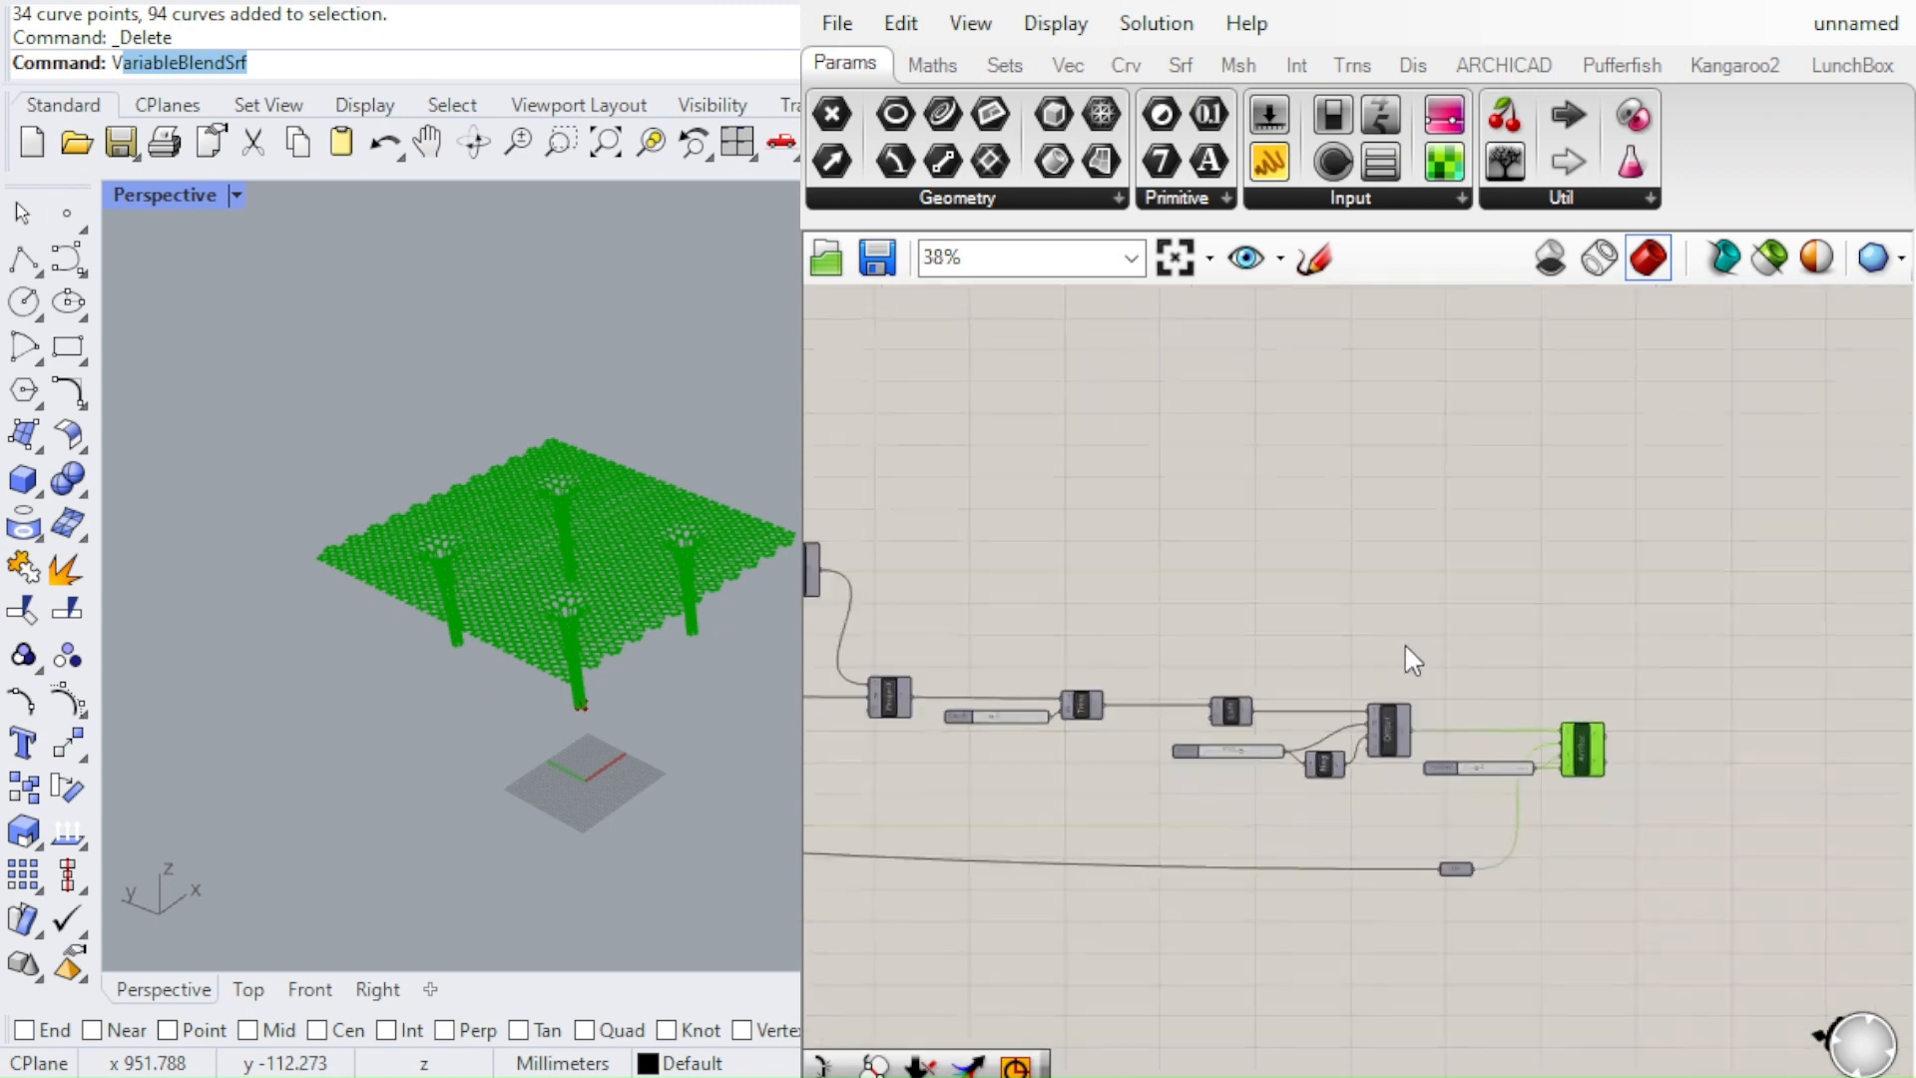
{"action": "scroll", "coordinate": [1537, 727], "scroll_direction": "up", "scroll_amount": 6}
{"action": "scroll", "coordinate": [1537, 726], "scroll_direction": "down", "scroll_amount": 2}
{"action": "right_click_drag", "start_coordinate": [1537, 726], "coordinate": [1041, 628]}
{"action": "scroll", "coordinate": [1052, 647], "scroll_direction": "up", "scroll_amount": 3}
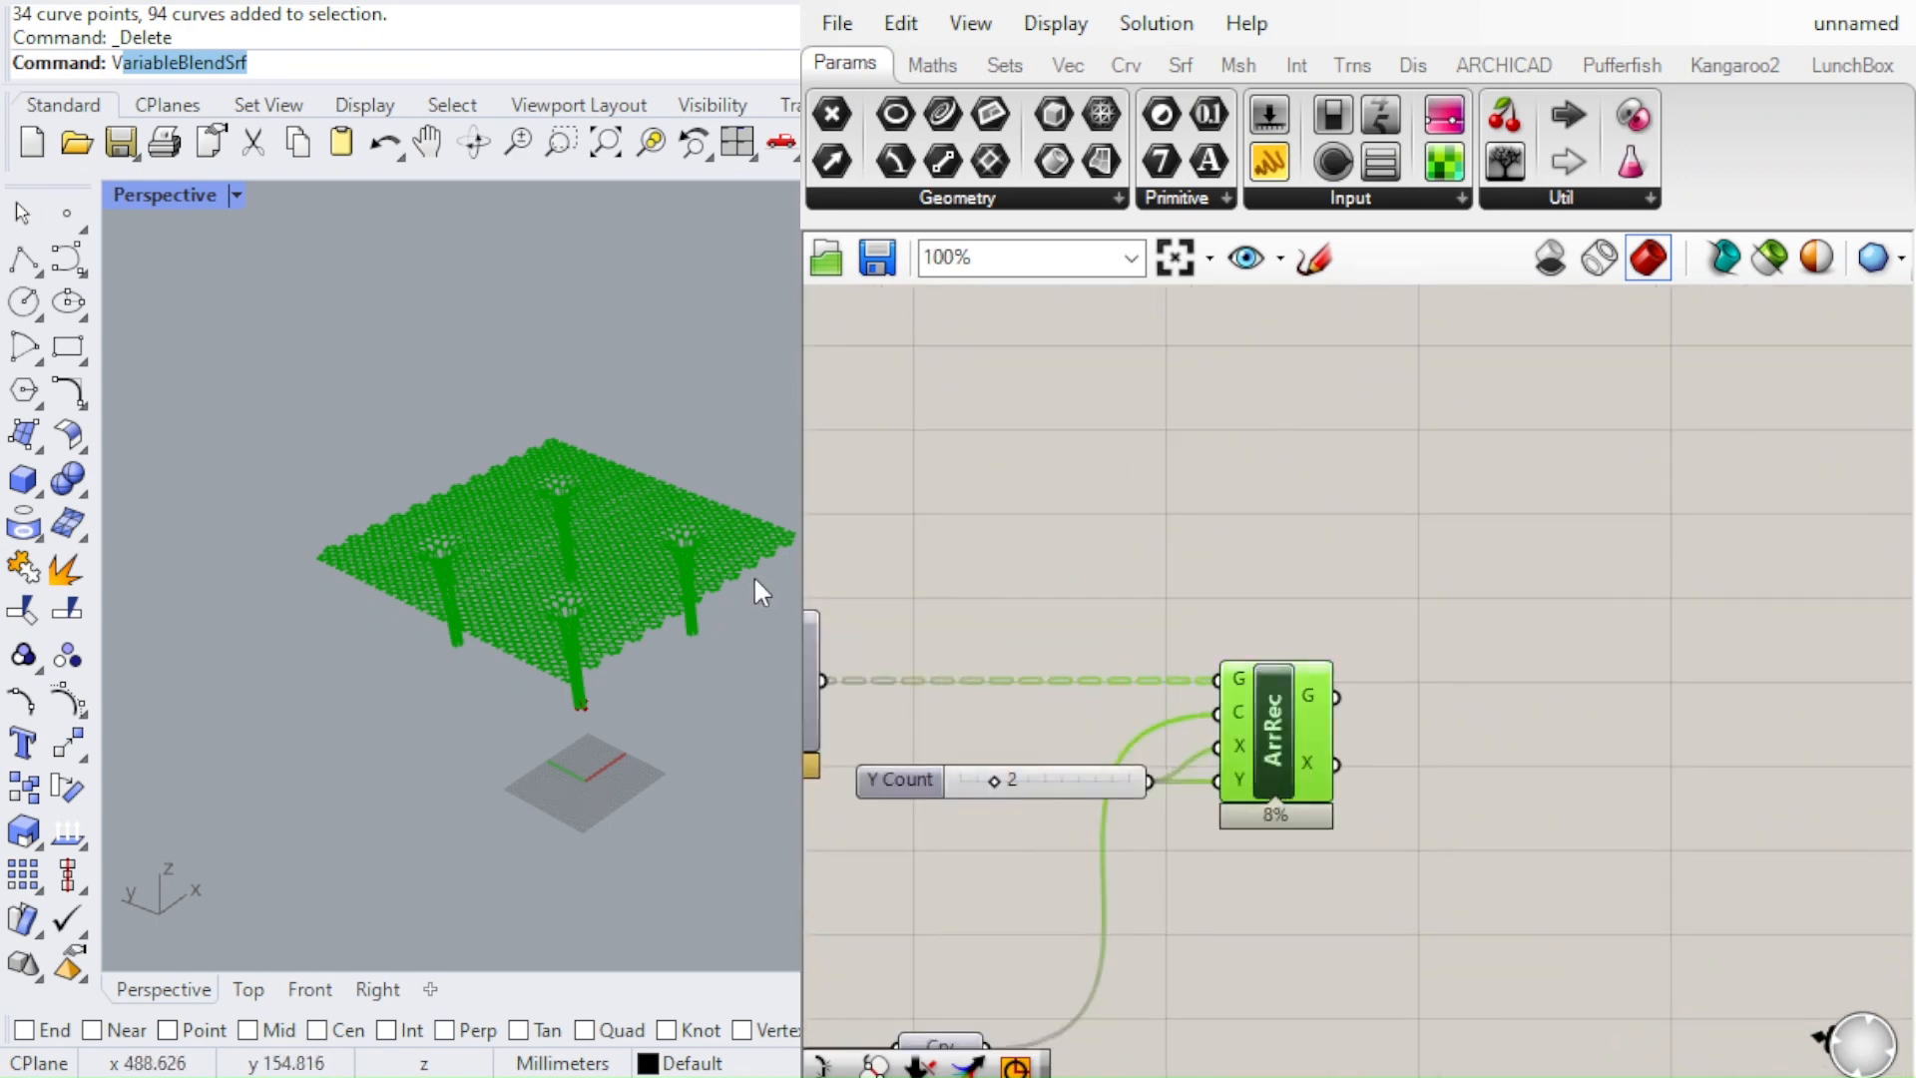
{"action": "scroll", "coordinate": [753, 574], "scroll_direction": "up", "scroll_amount": 4}
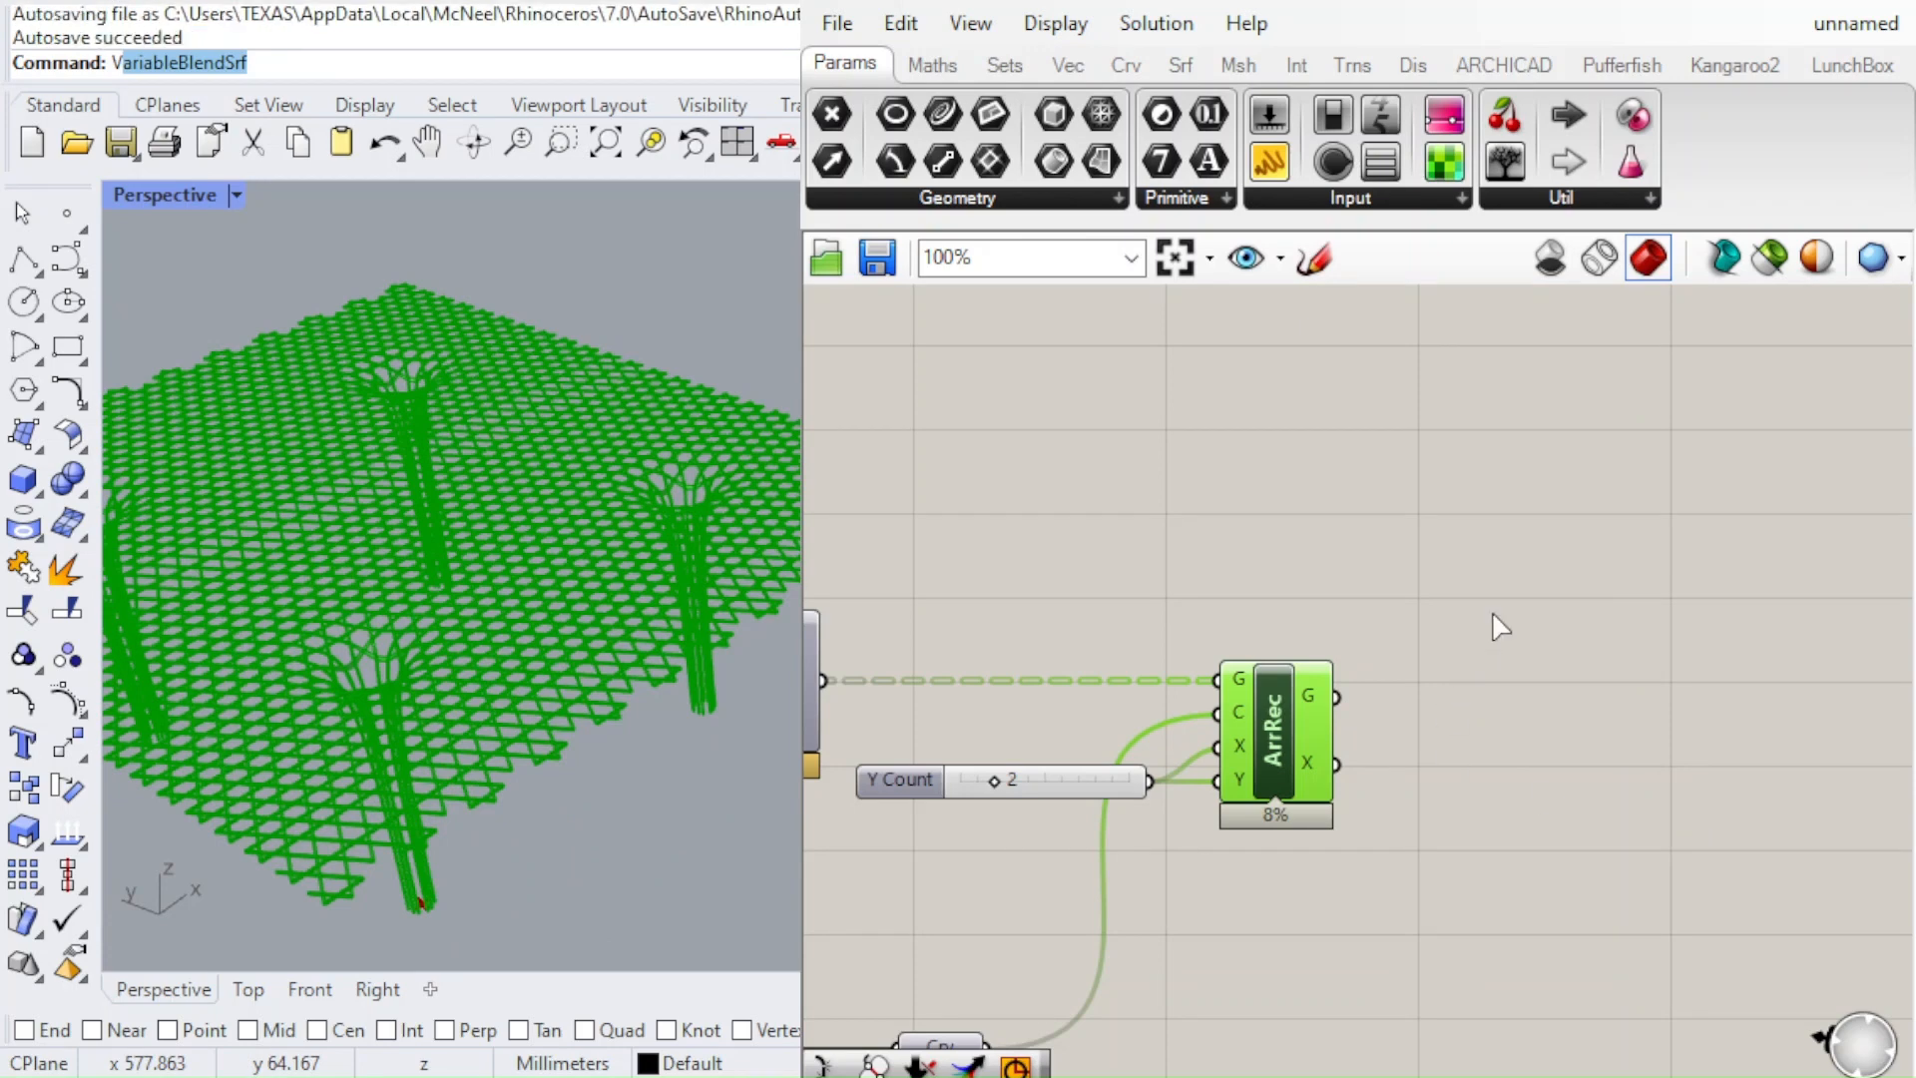
{"action": "type", "text": "vs"}
{"action": "key", "text": "Return"}
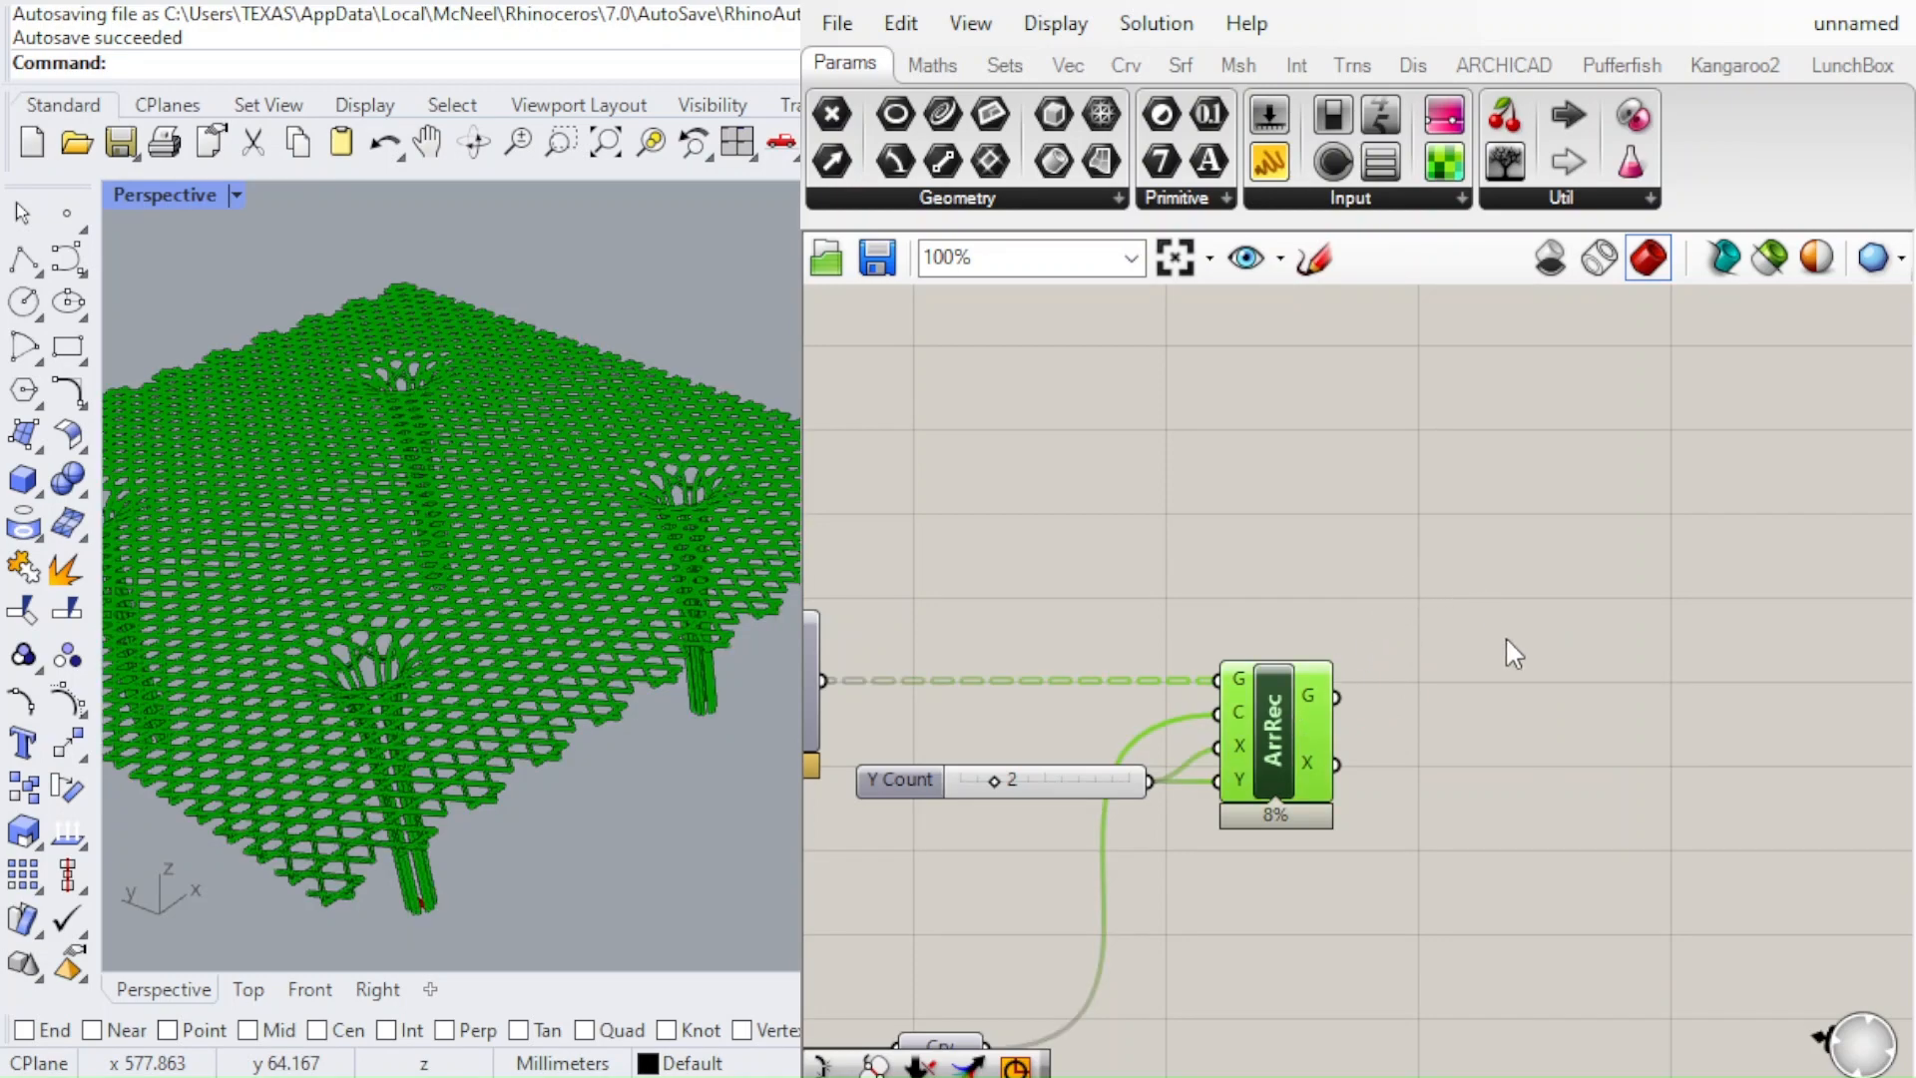
Examine the baked canopy's lattice and columns, both as a whole and close up
{"action": "scroll", "coordinate": [658, 489], "scroll_direction": "down", "scroll_amount": 5}
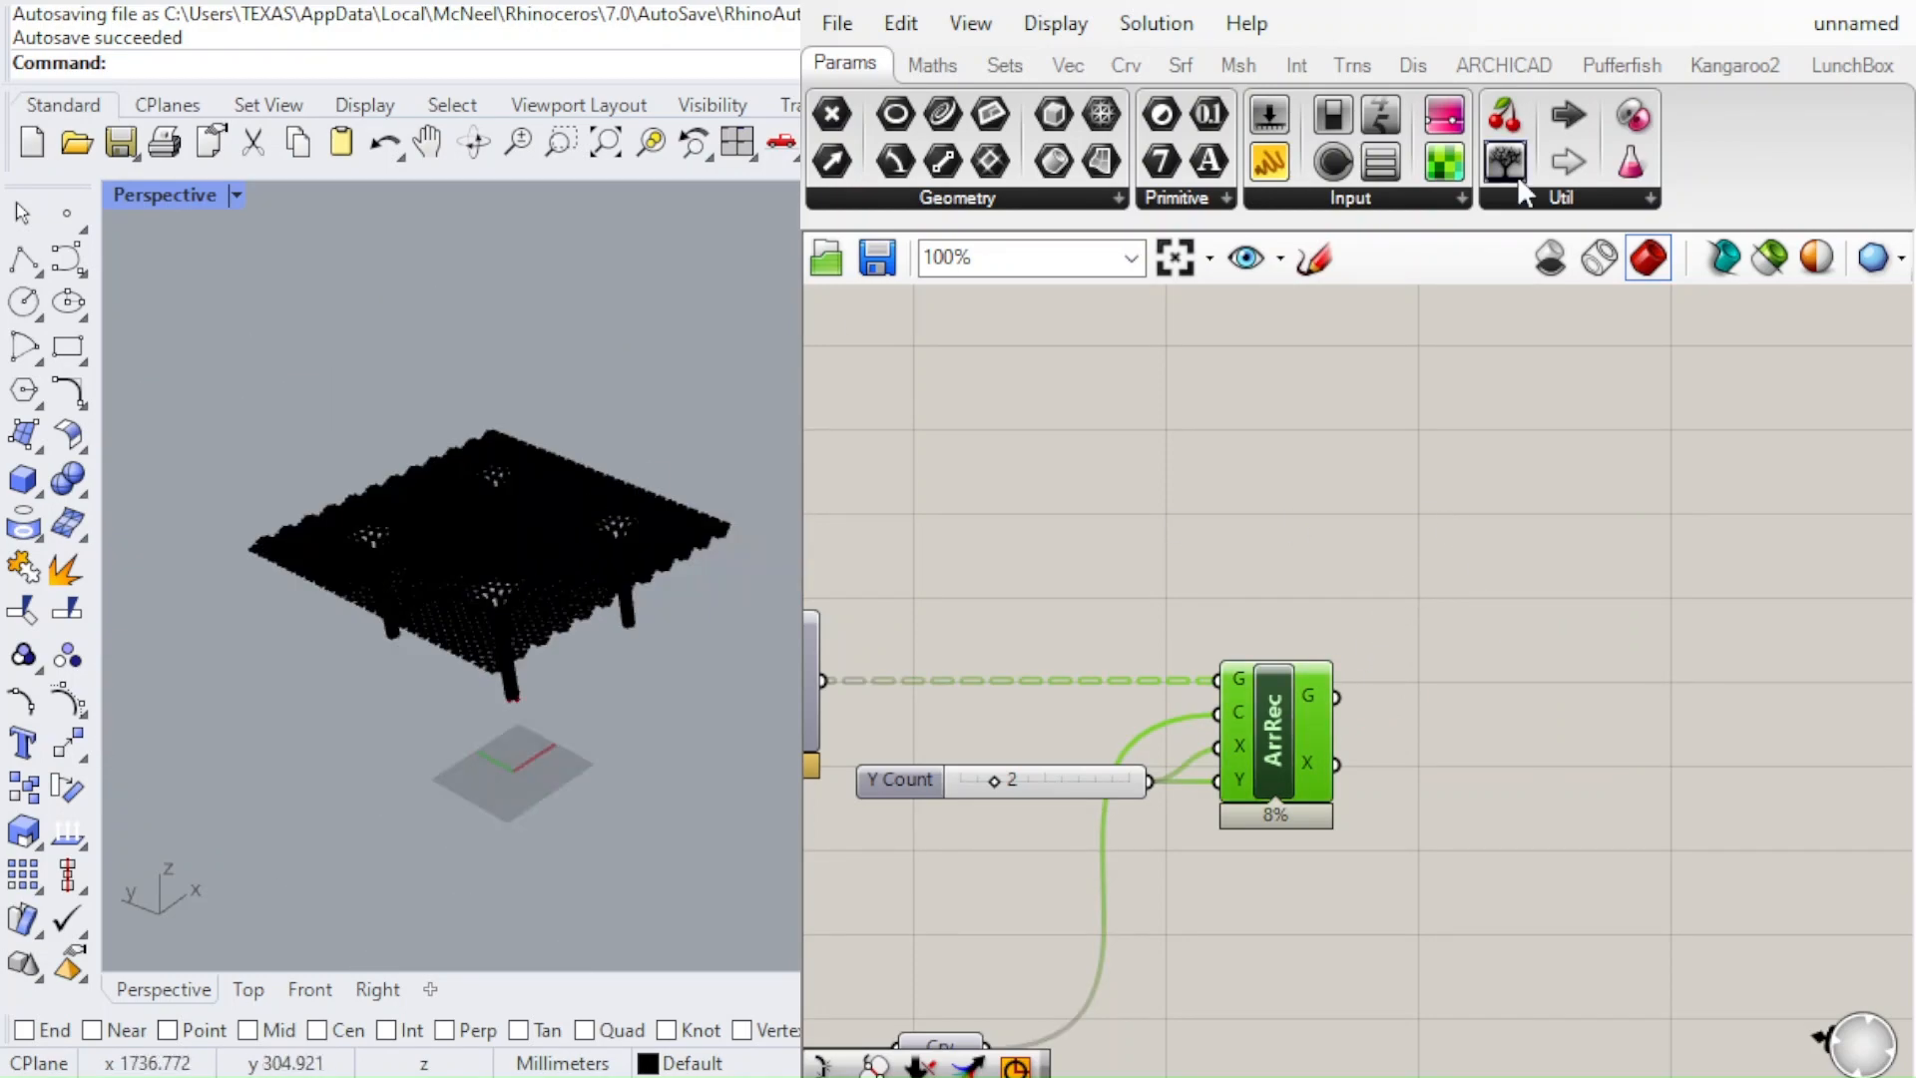
{"action": "scroll", "coordinate": [745, 445], "scroll_direction": "up", "scroll_amount": 6}
{"action": "scroll", "coordinate": [636, 650], "scroll_direction": "down", "scroll_amount": 5}
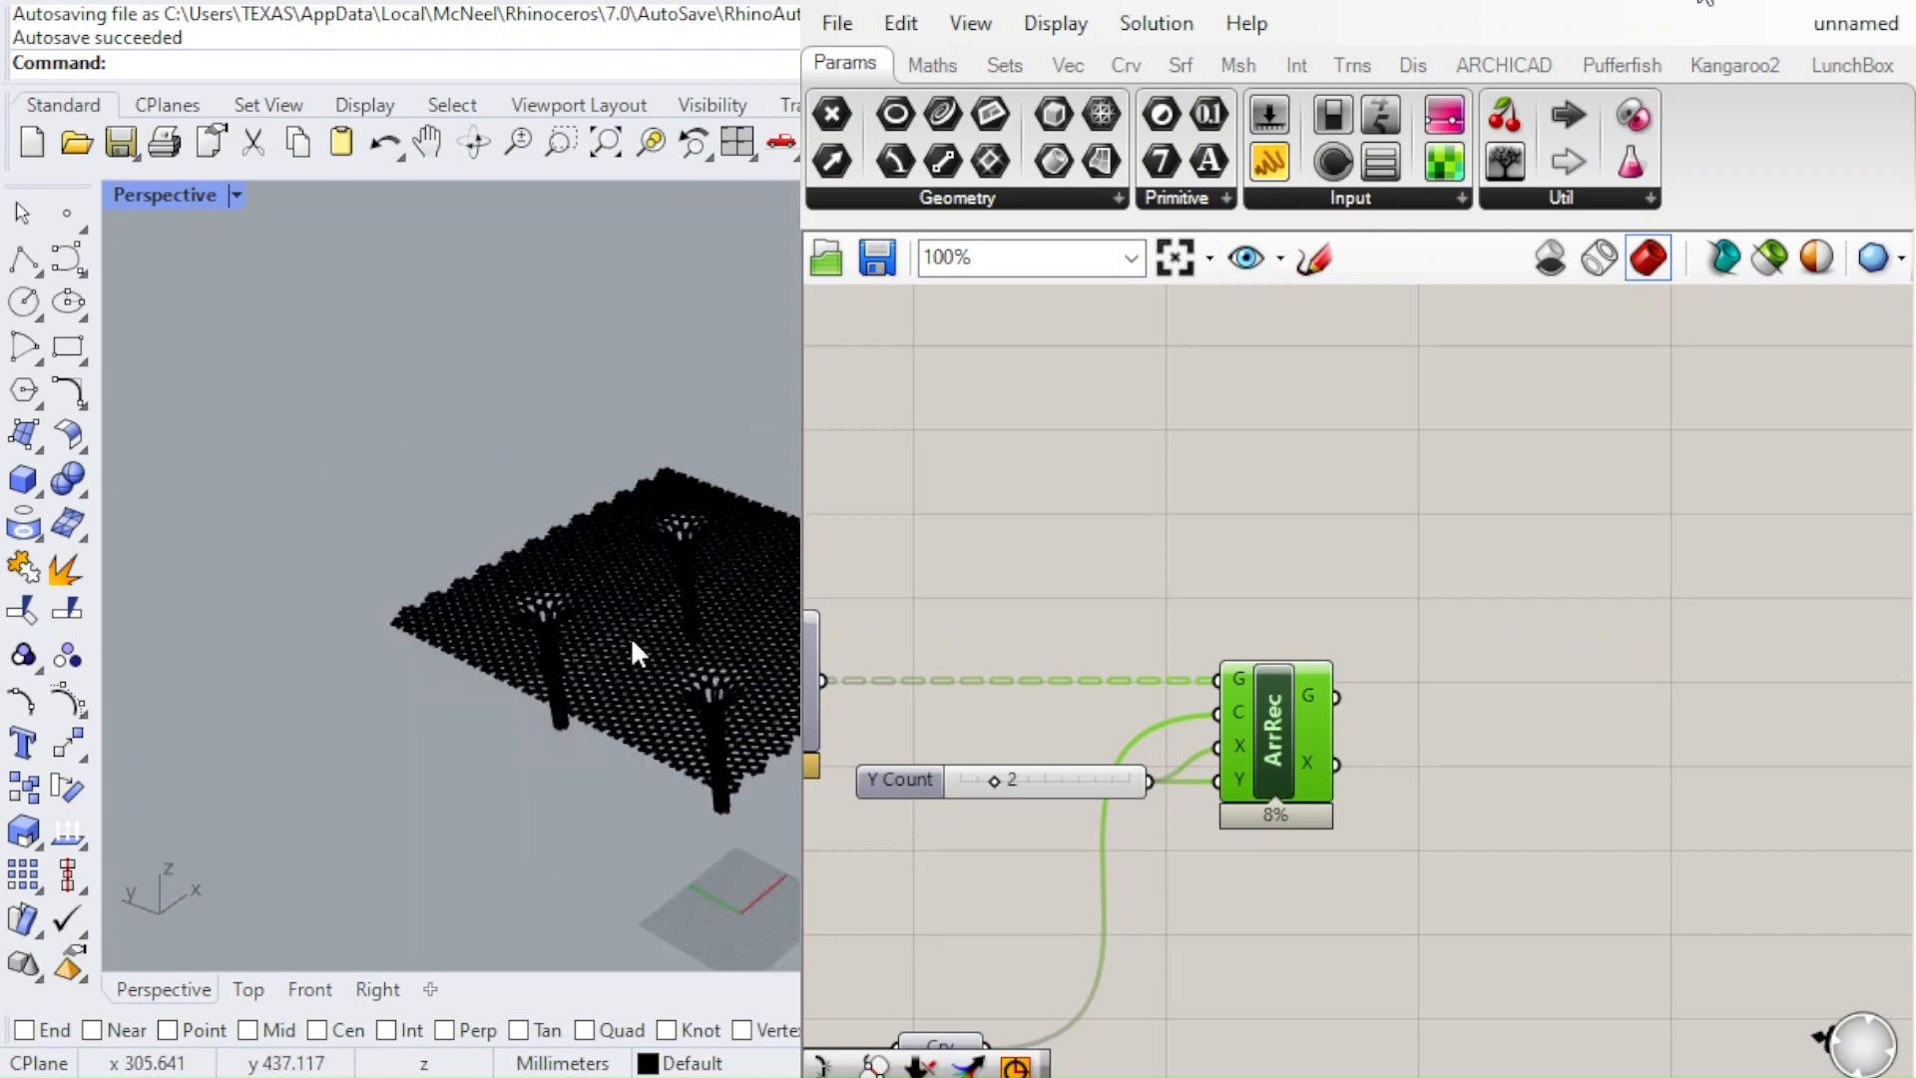
{"action": "scroll", "coordinate": [763, 558], "scroll_direction": "up", "scroll_amount": 5}
{"action": "right_click_drag", "start_coordinate": [770, 623], "coordinate": [604, 624]}
{"action": "scroll", "coordinate": [754, 608], "scroll_direction": "down", "scroll_amount": 2}
{"action": "scroll", "coordinate": [598, 619], "scroll_direction": "up", "scroll_amount": 5}
{"action": "scroll", "coordinate": [648, 498], "scroll_direction": "up", "scroll_amount": 2}
{"action": "scroll", "coordinate": [648, 499], "scroll_direction": "down", "scroll_amount": 7}
{"action": "scroll", "coordinate": [649, 499], "scroll_direction": "up", "scroll_amount": 4}
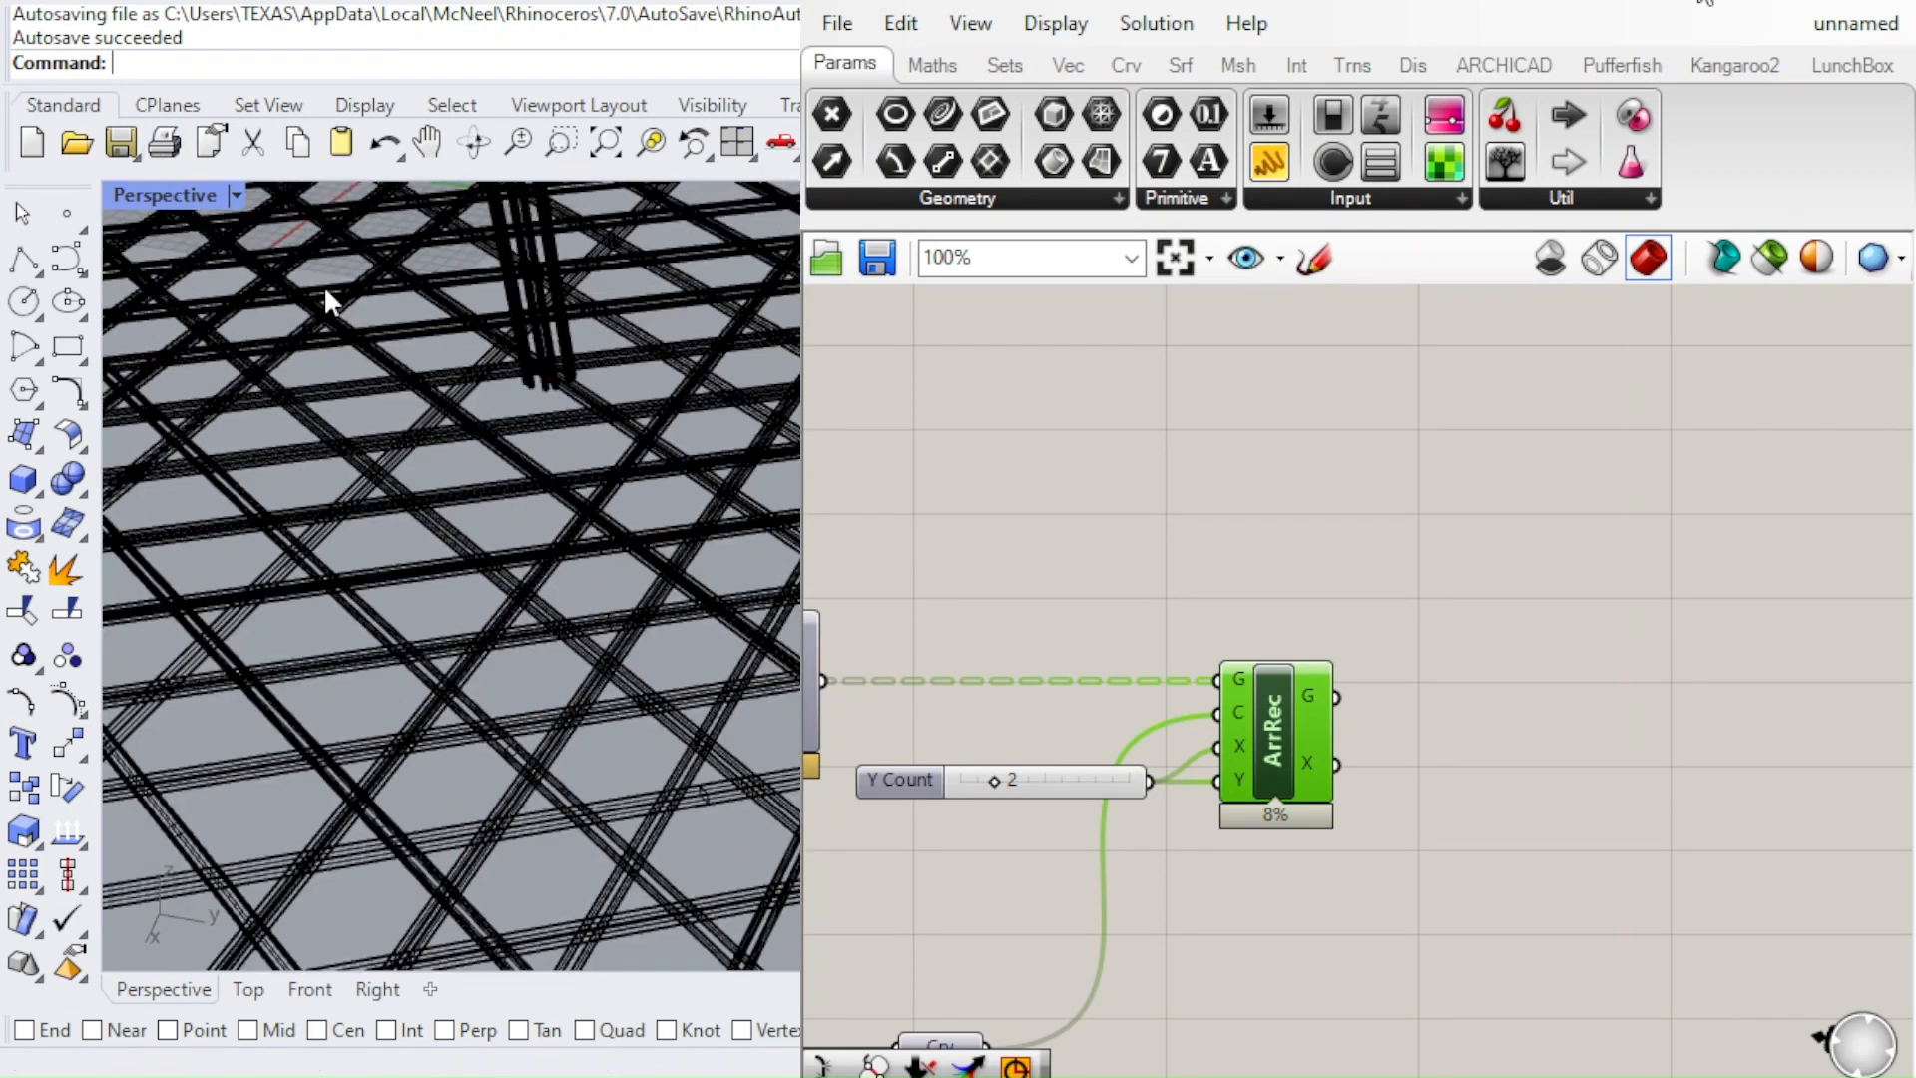
Switch the Perspective viewport to the Rendered display mode and view the canopy's columns, underside and lattice from several angles
{"action": "left_click", "coordinate": [326, 133]}
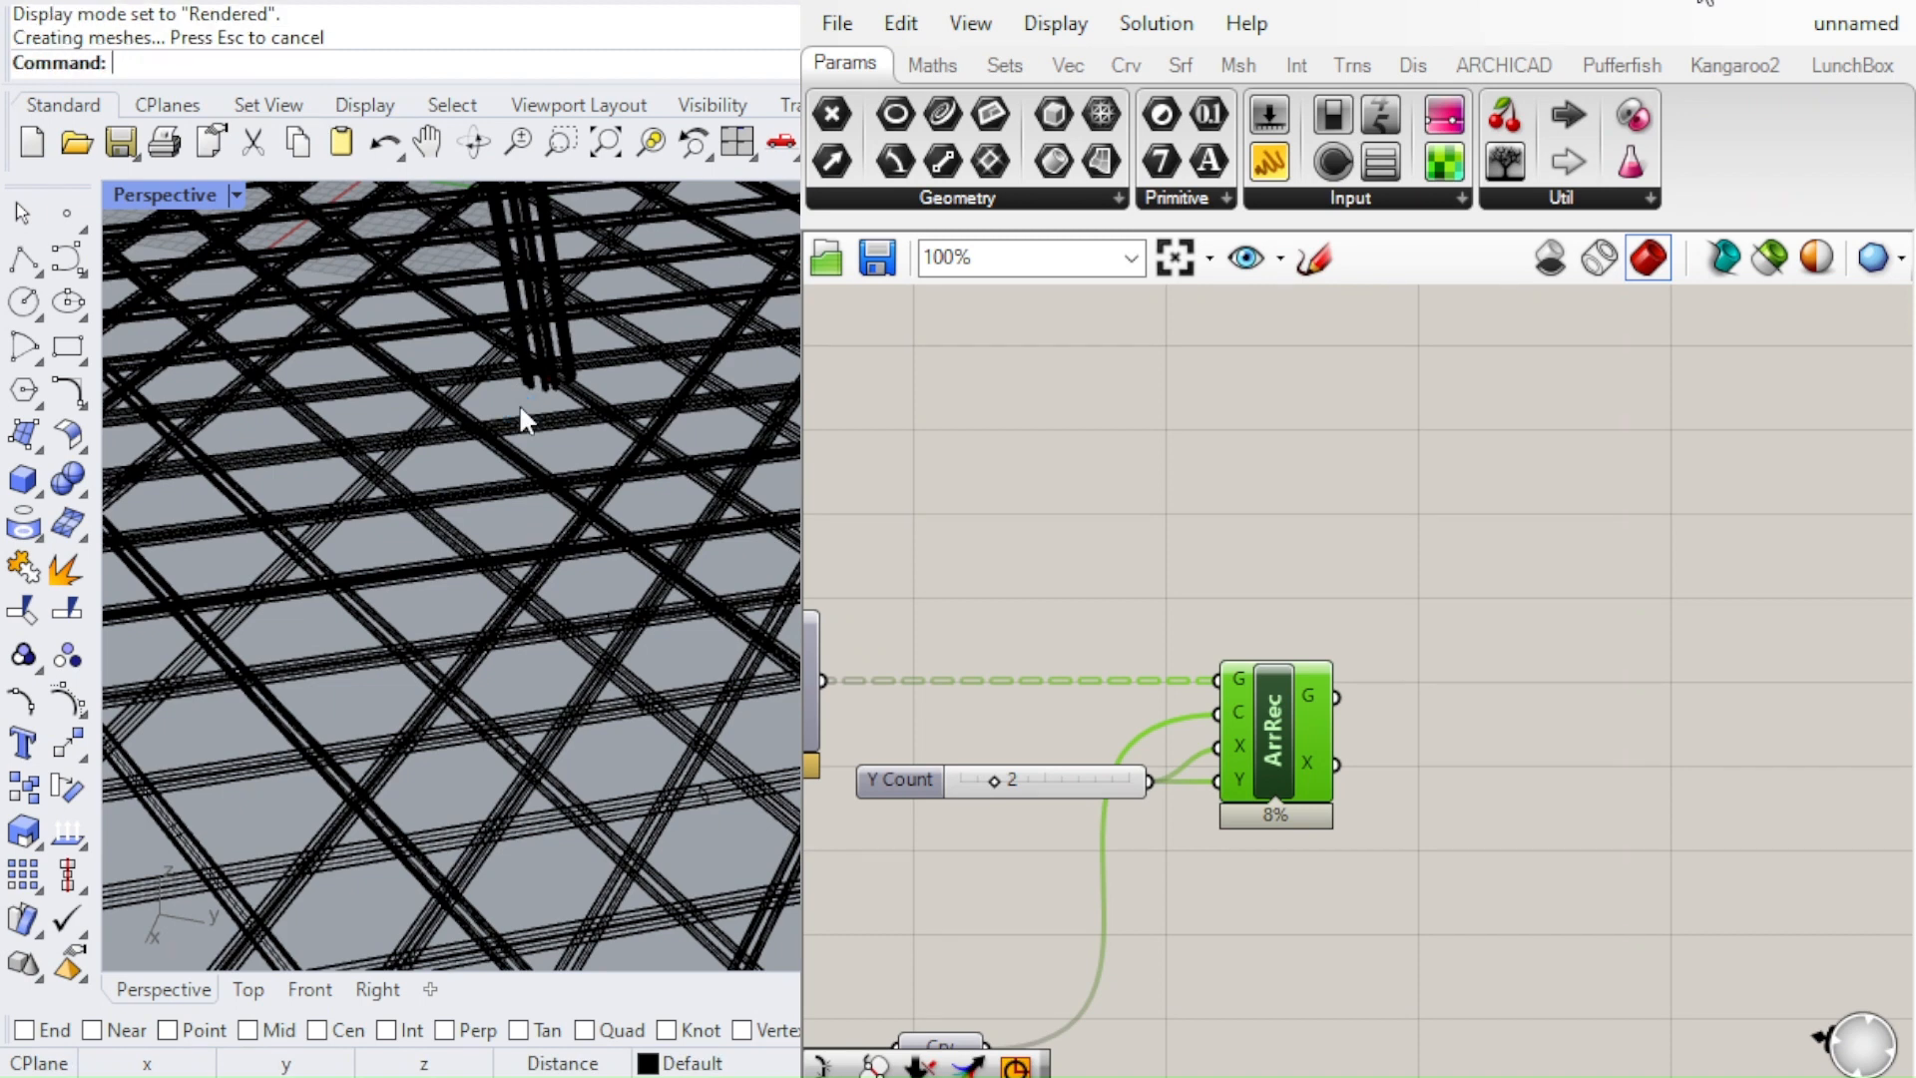
{"action": "scroll", "coordinate": [527, 419], "scroll_direction": "down", "scroll_amount": 2}
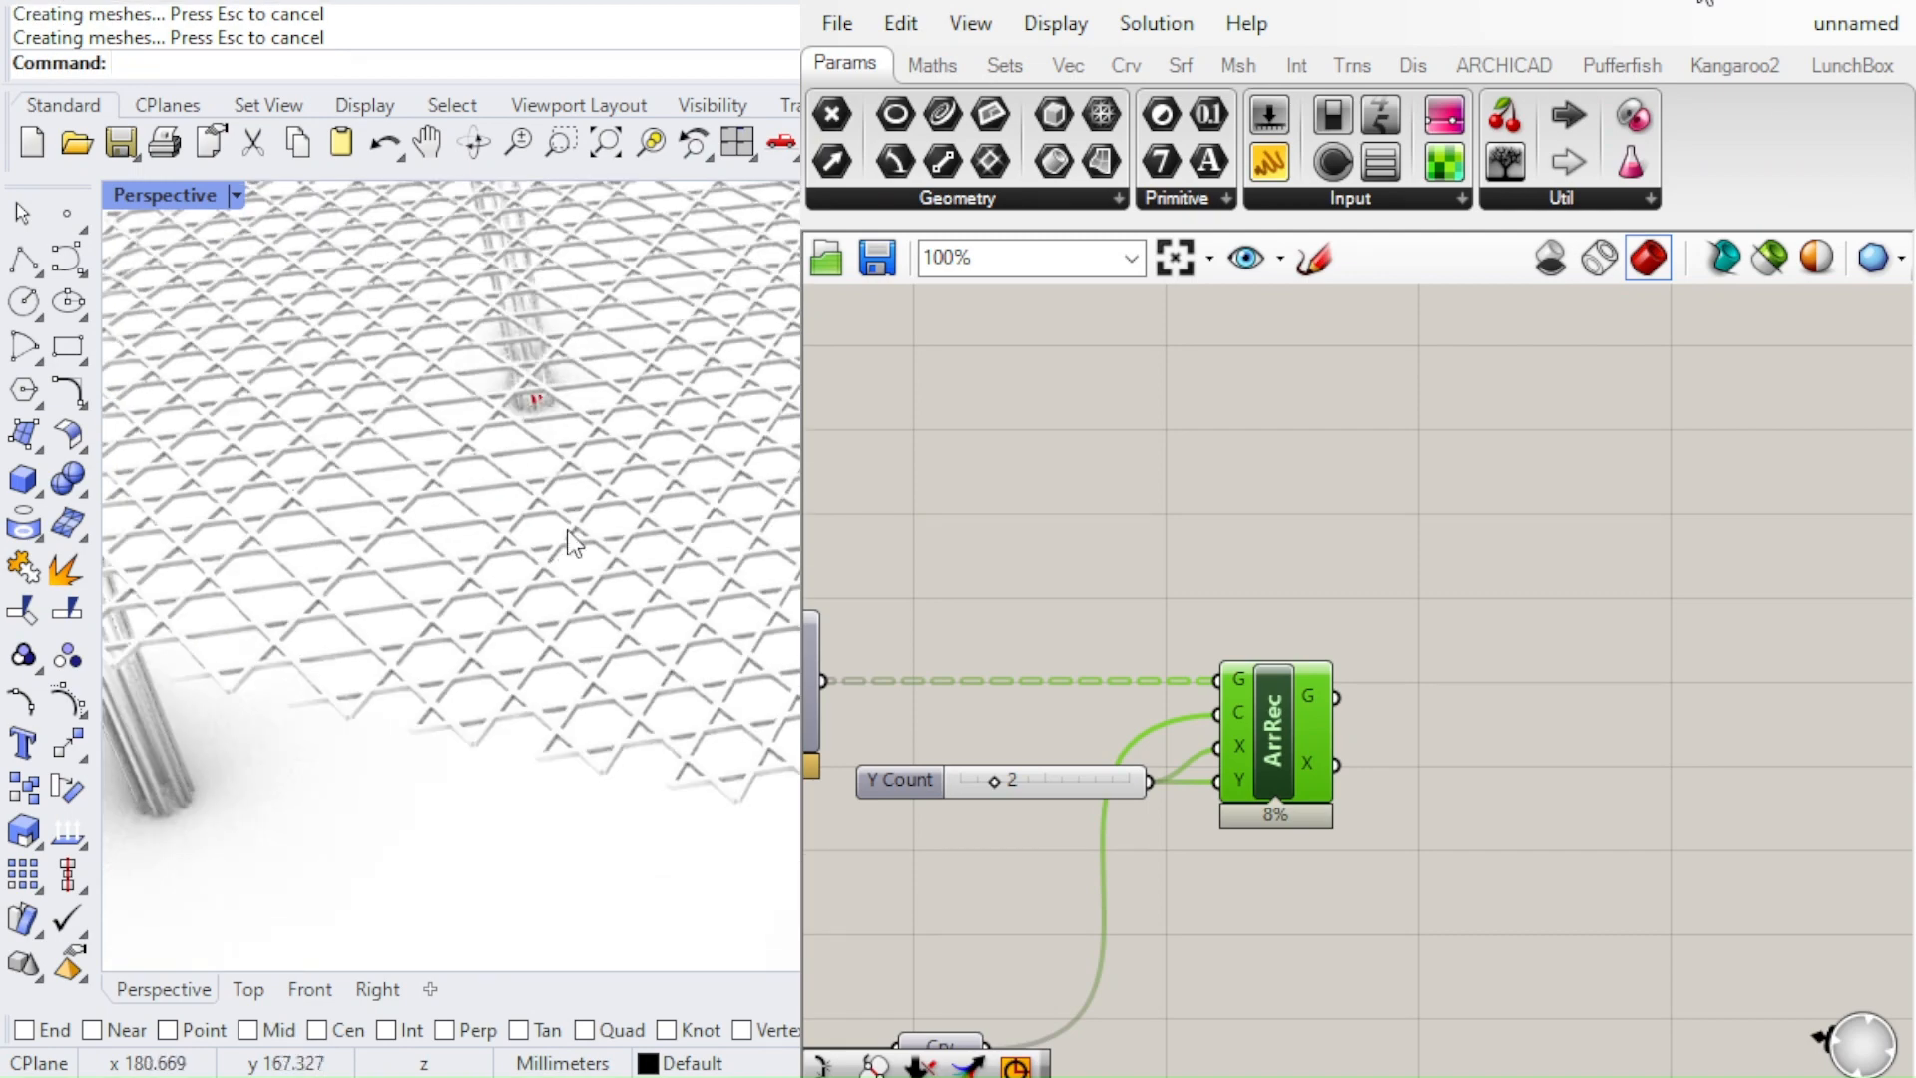
{"action": "right_click_drag", "start_coordinate": [567, 528], "coordinate": [415, 620]}
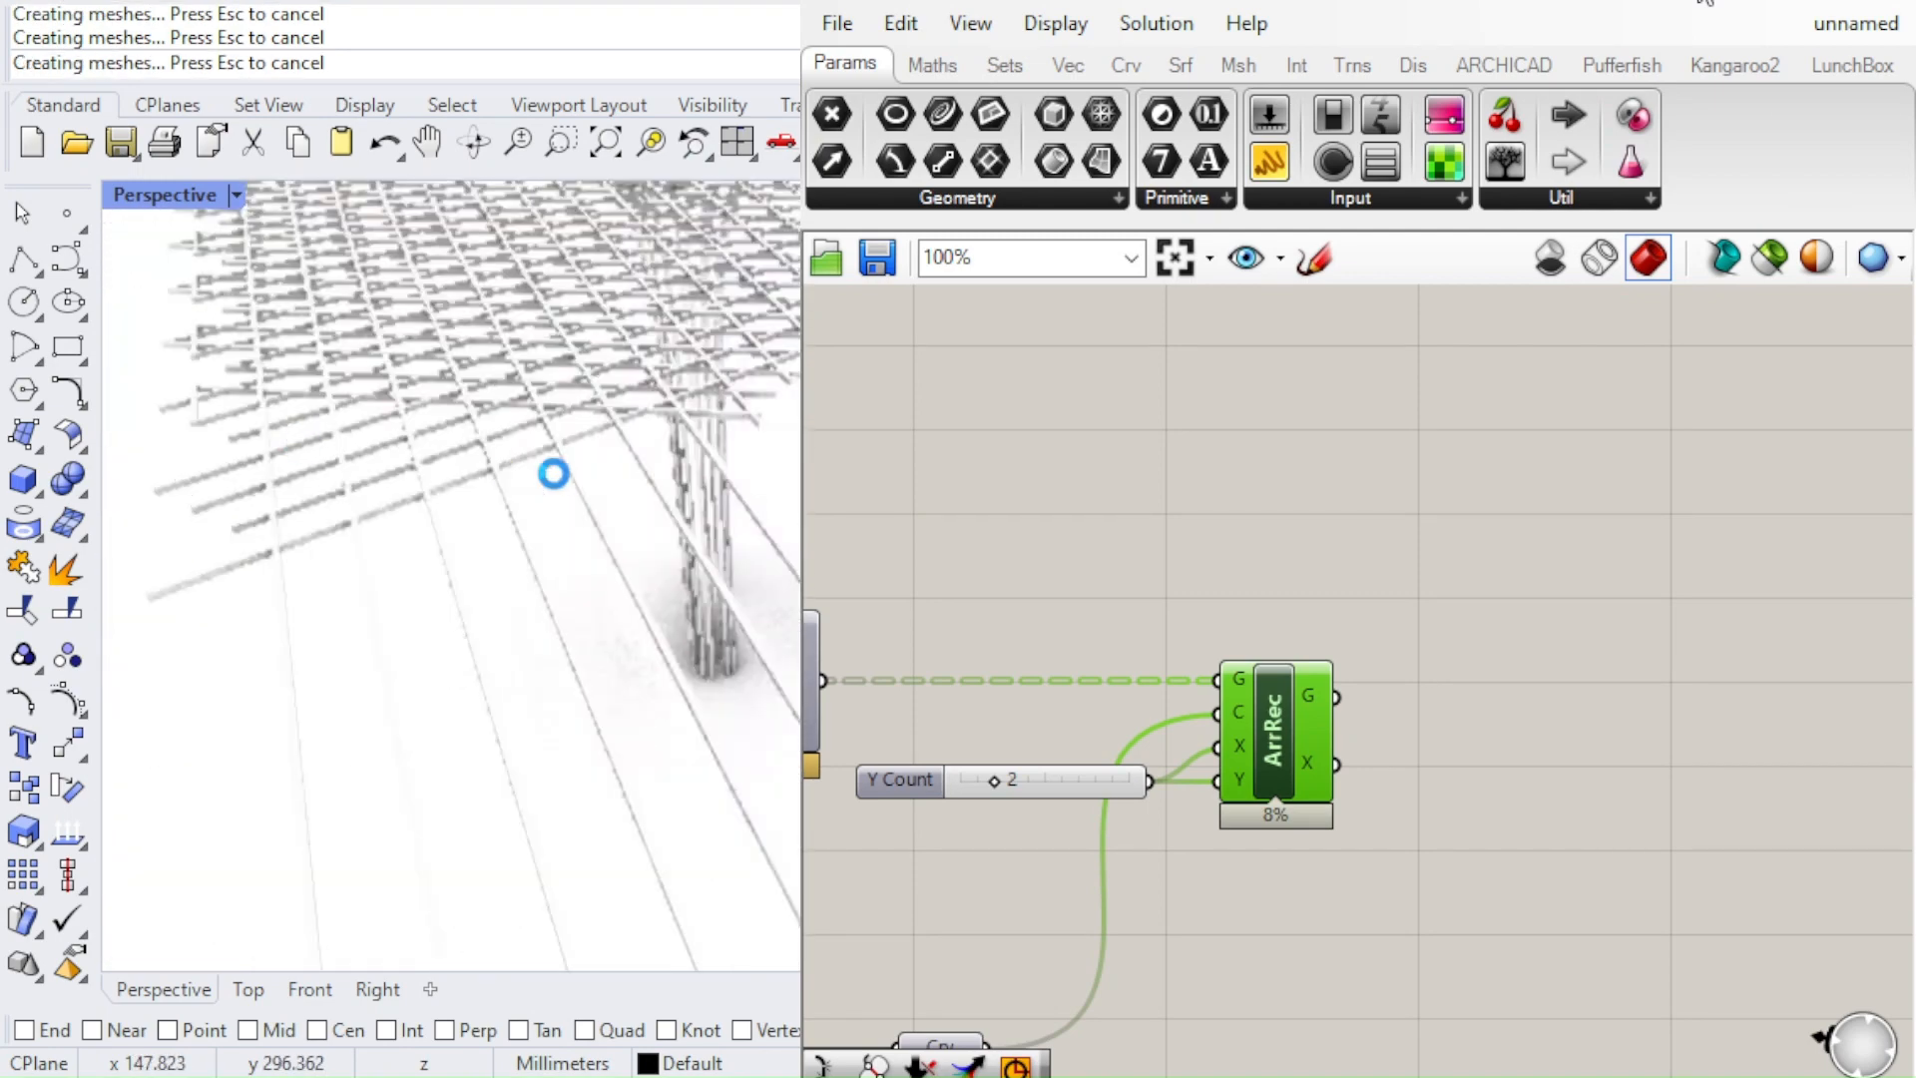
{"action": "right_click_drag", "start_coordinate": [623, 499], "coordinate": [798, 669]}
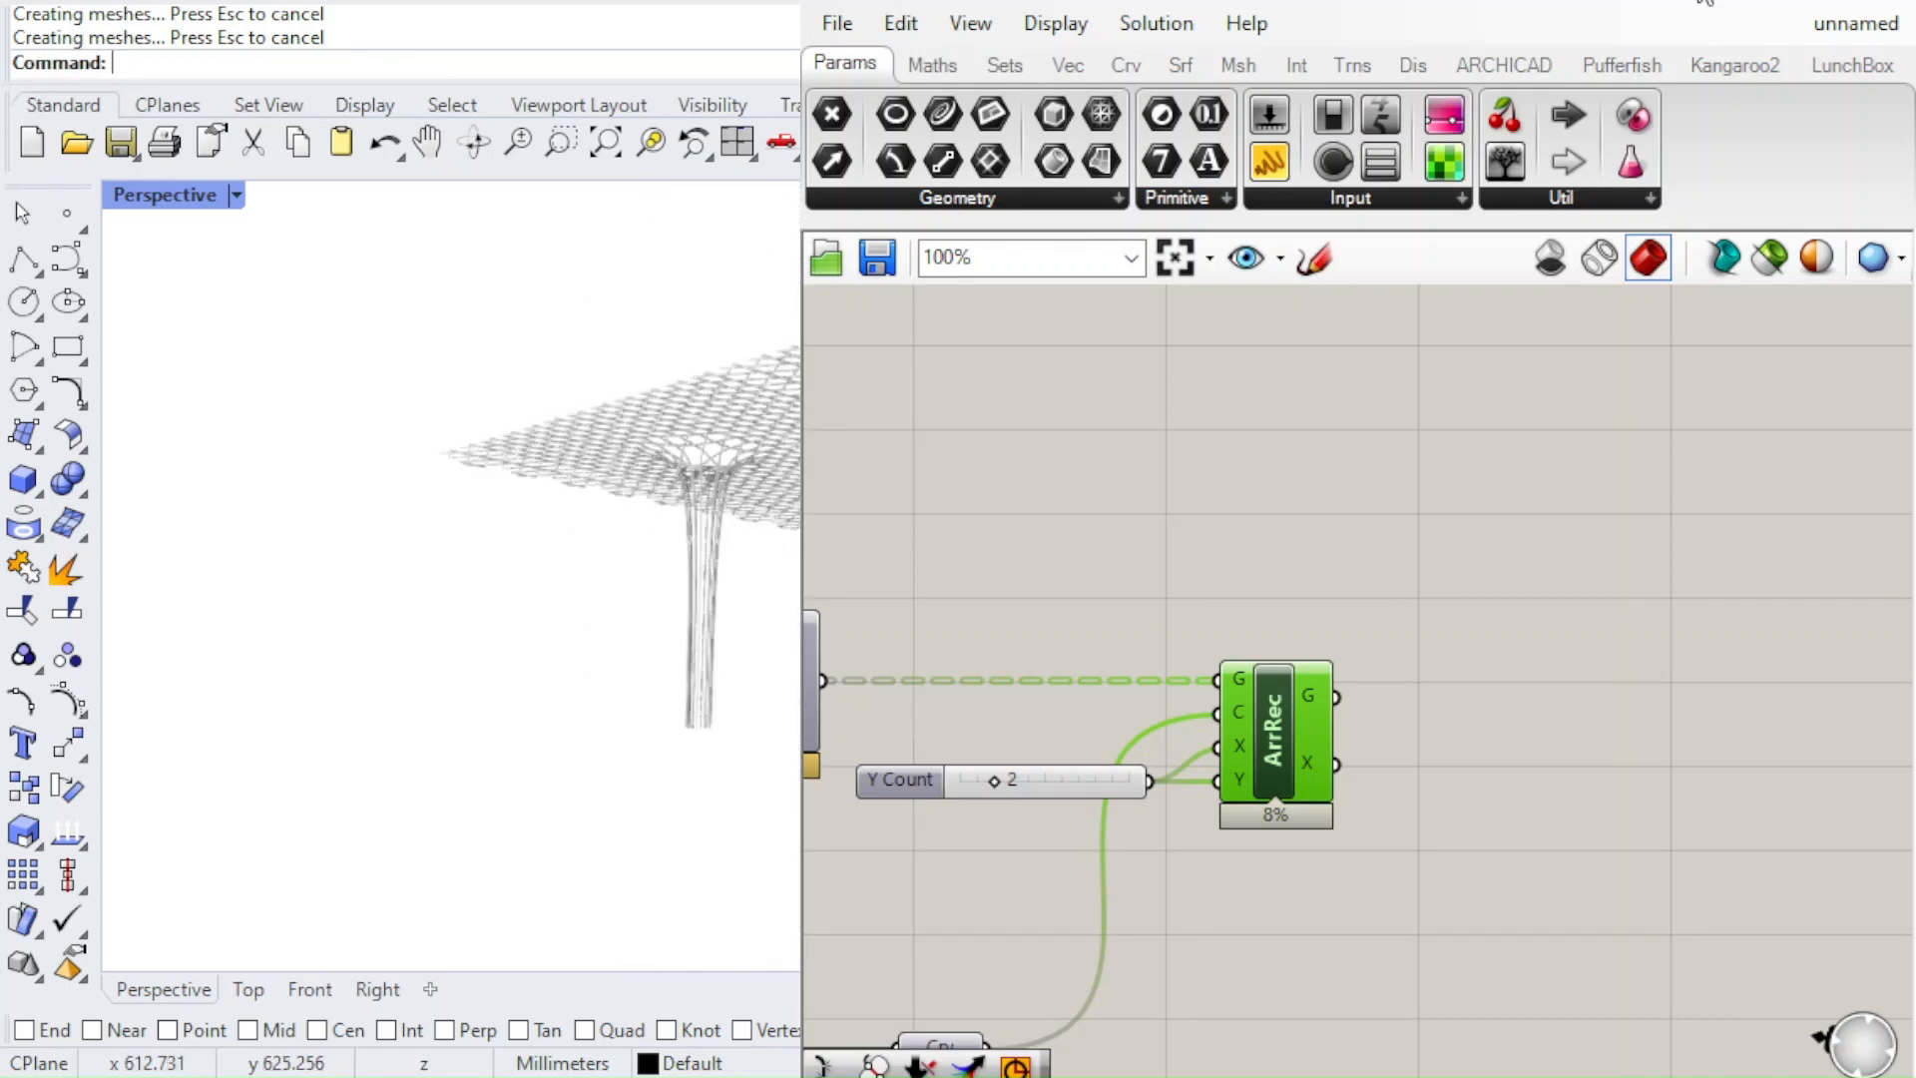
{"action": "scroll", "coordinate": [452, 576], "scroll_direction": "up", "scroll_amount": 5}
{"action": "scroll", "coordinate": [761, 394], "scroll_direction": "down", "scroll_amount": 5}
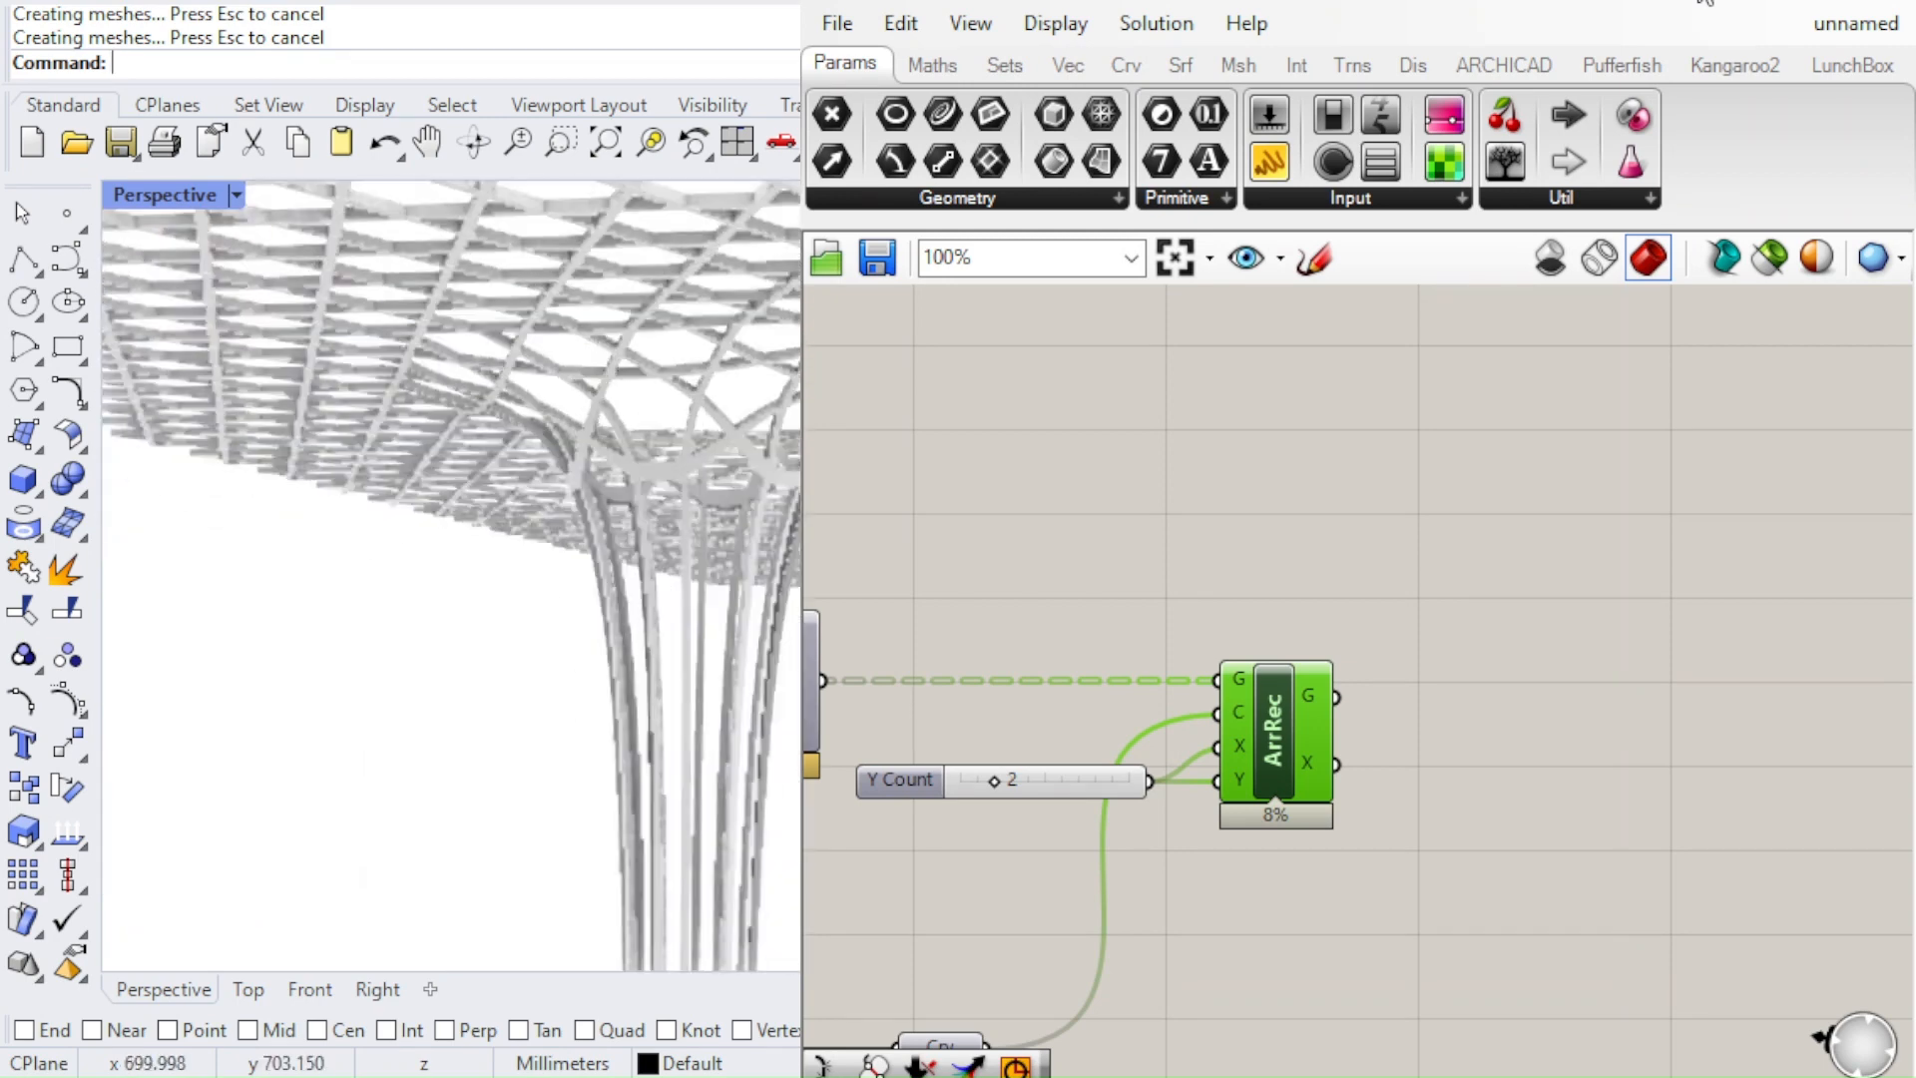
{"action": "right_click_drag", "start_coordinate": [760, 394], "coordinate": [678, 245]}
{"action": "scroll", "coordinate": [599, 449], "scroll_direction": "down", "scroll_amount": 3}
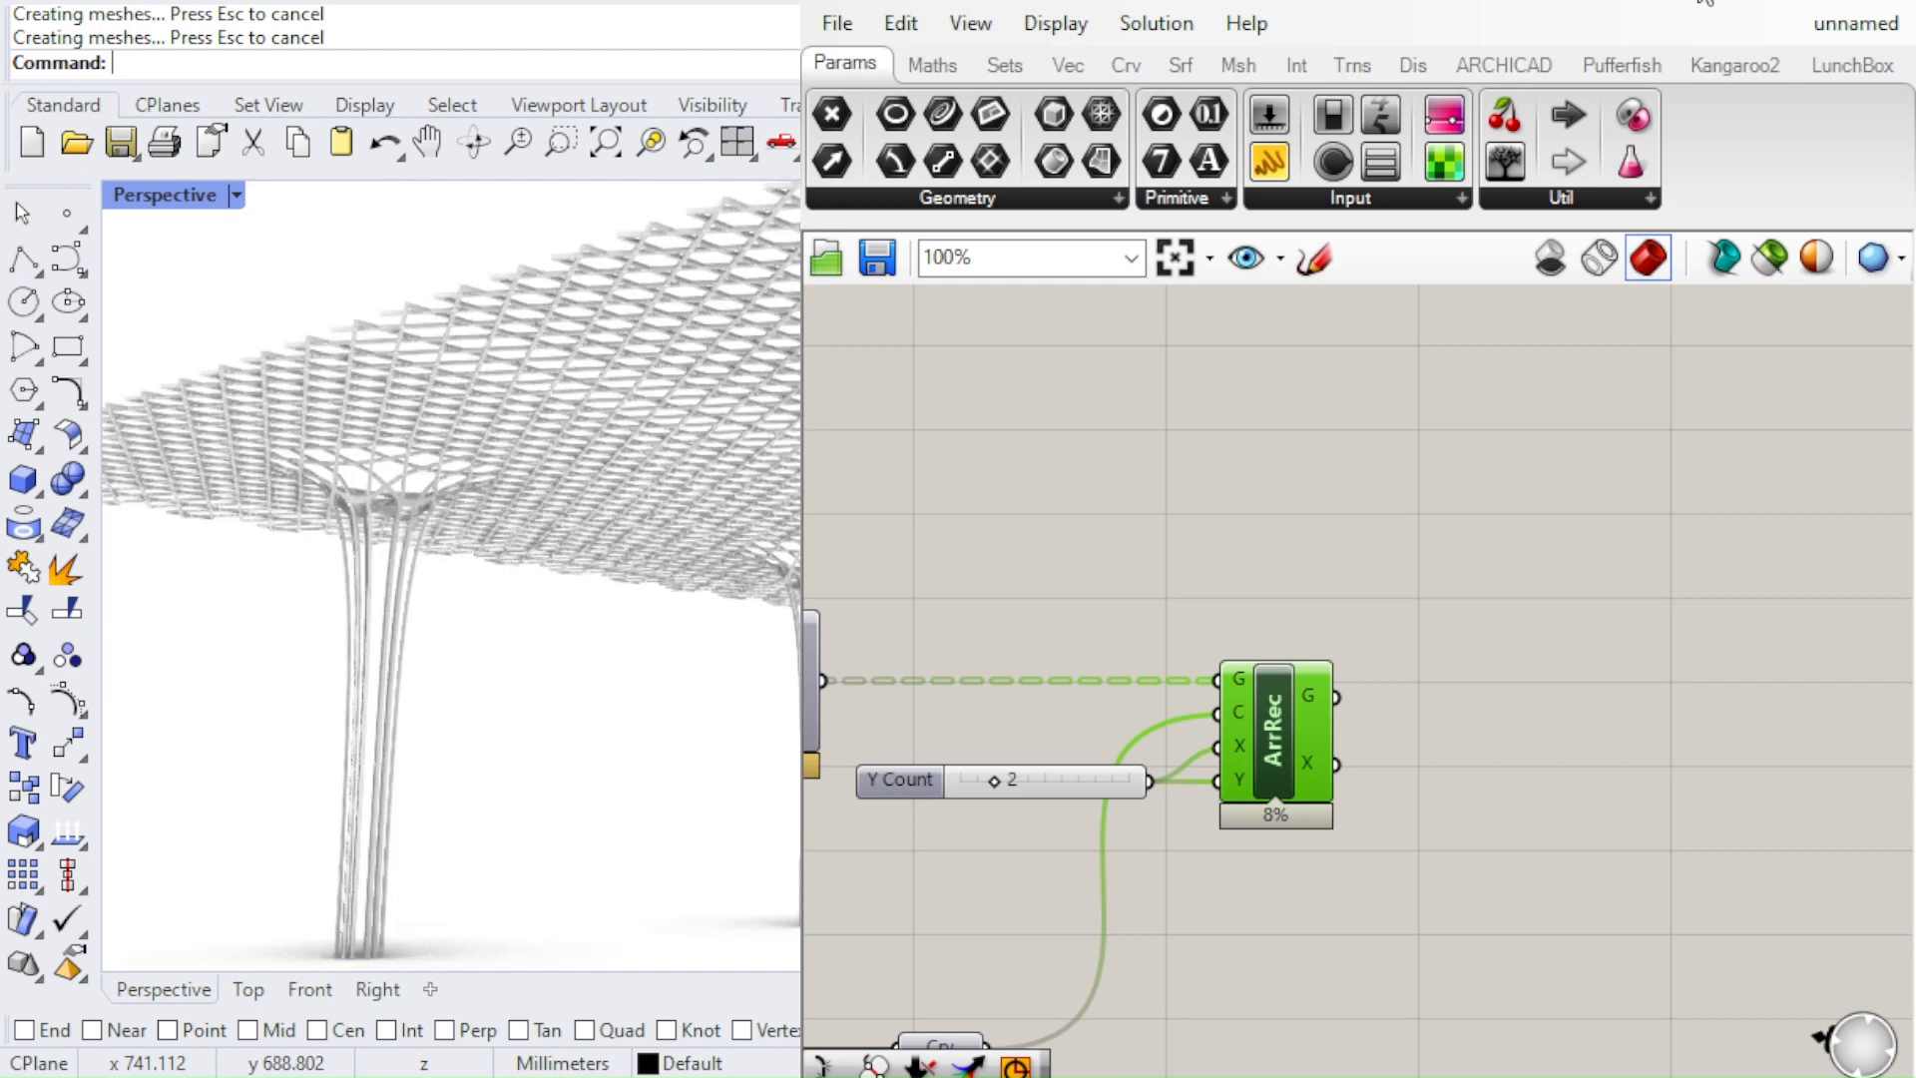
{"action": "right_click_drag", "start_coordinate": [598, 449], "coordinate": [595, 542]}
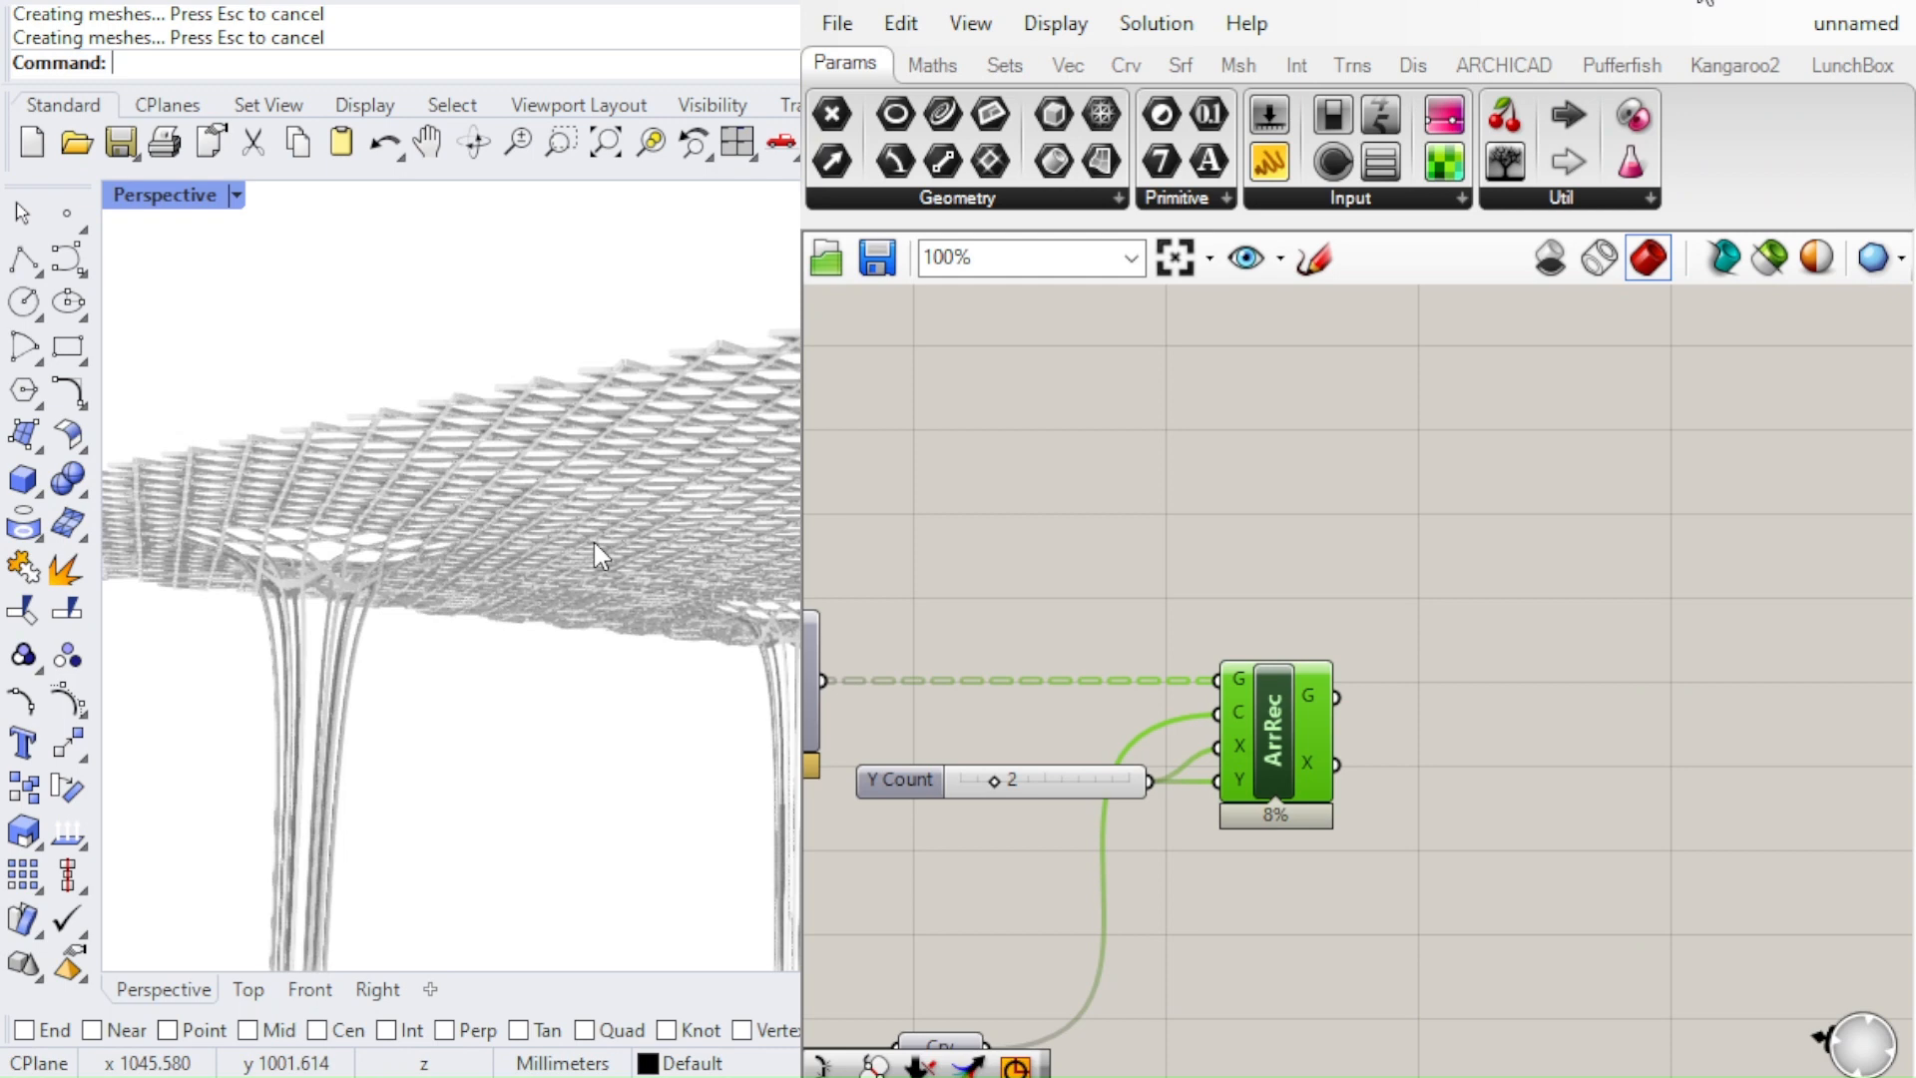
{"action": "right_click_drag", "start_coordinate": [595, 542], "coordinate": [559, 608]}
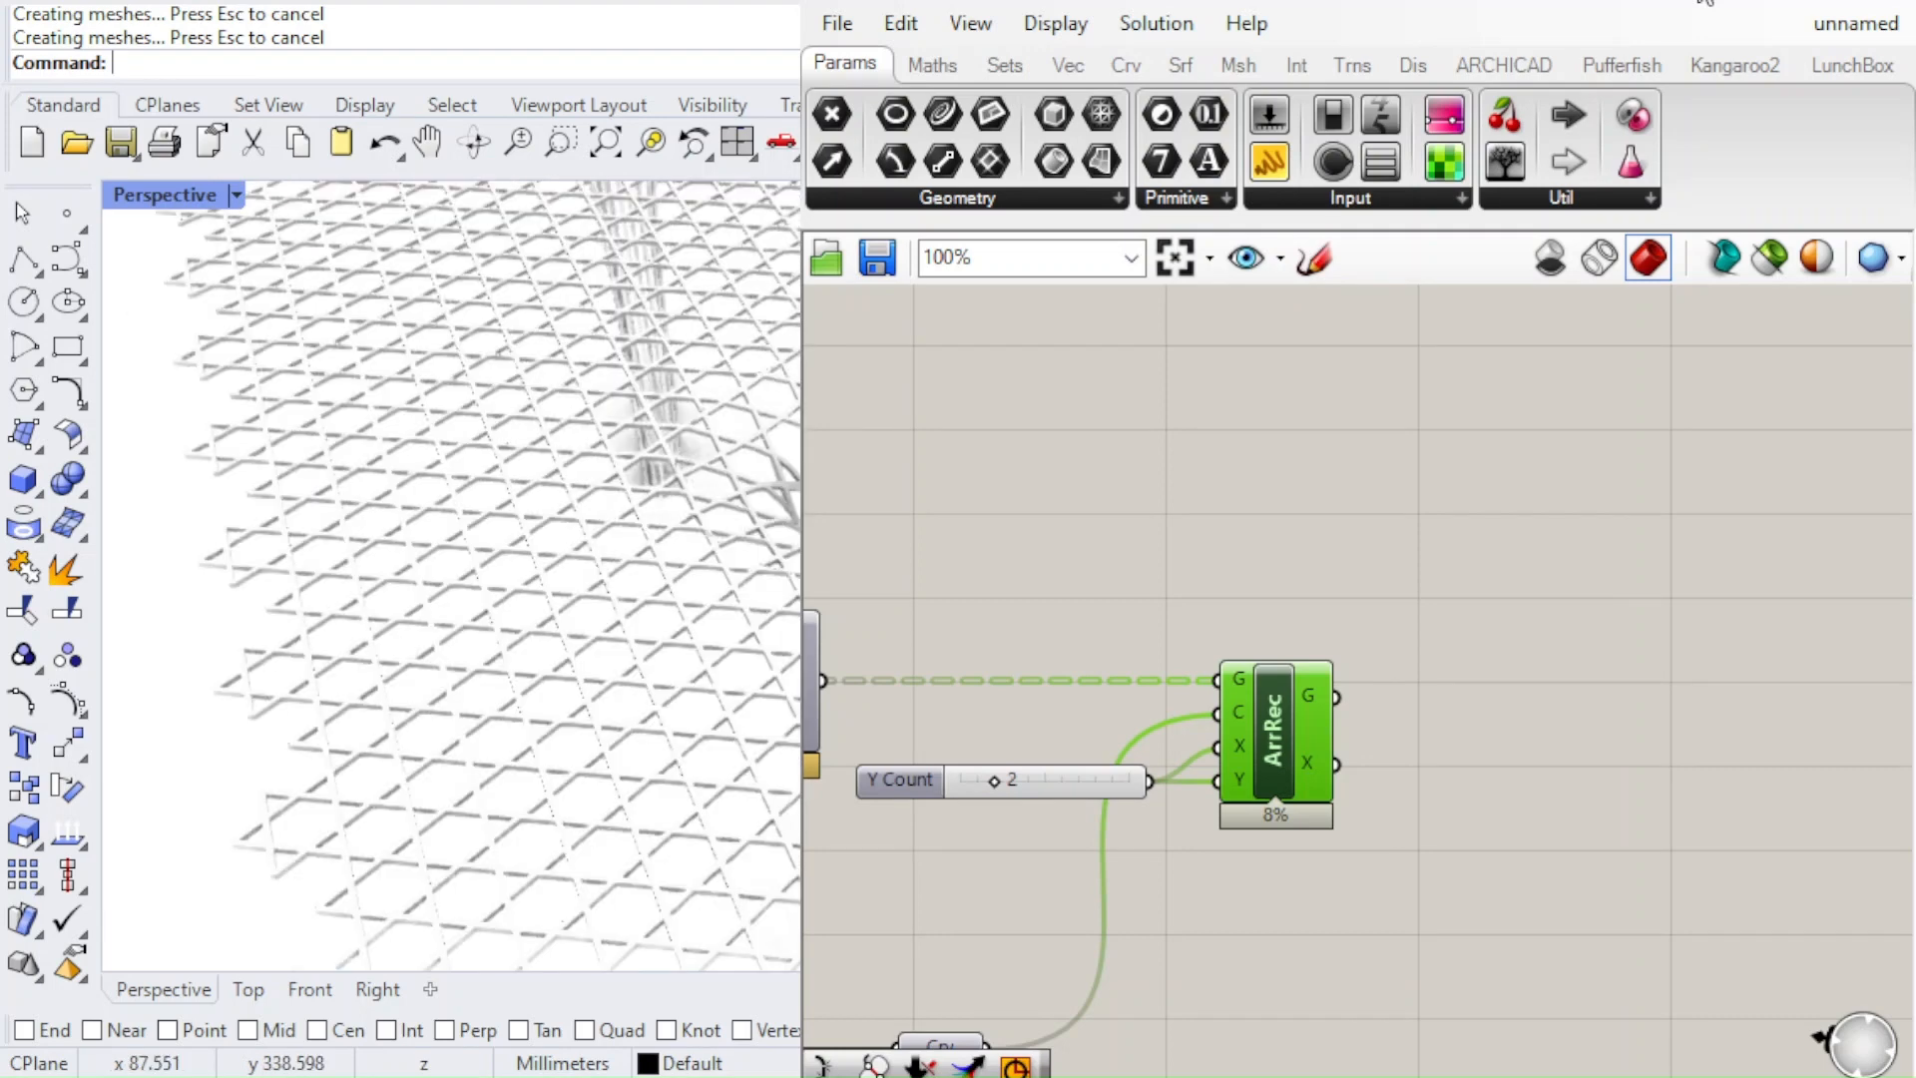